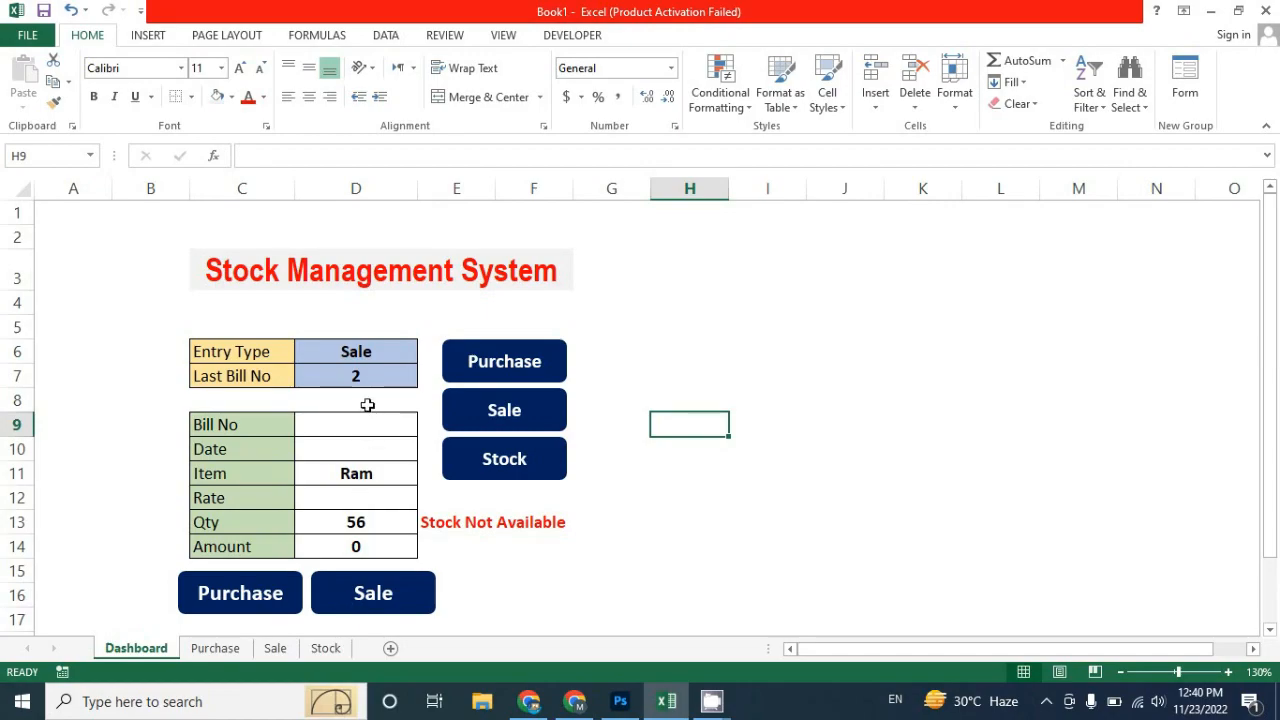
# Step: Set the Dashboard's Entry Type to Purchase and check the last bill number against the Purchase sheet
pyautogui.click(371, 358)
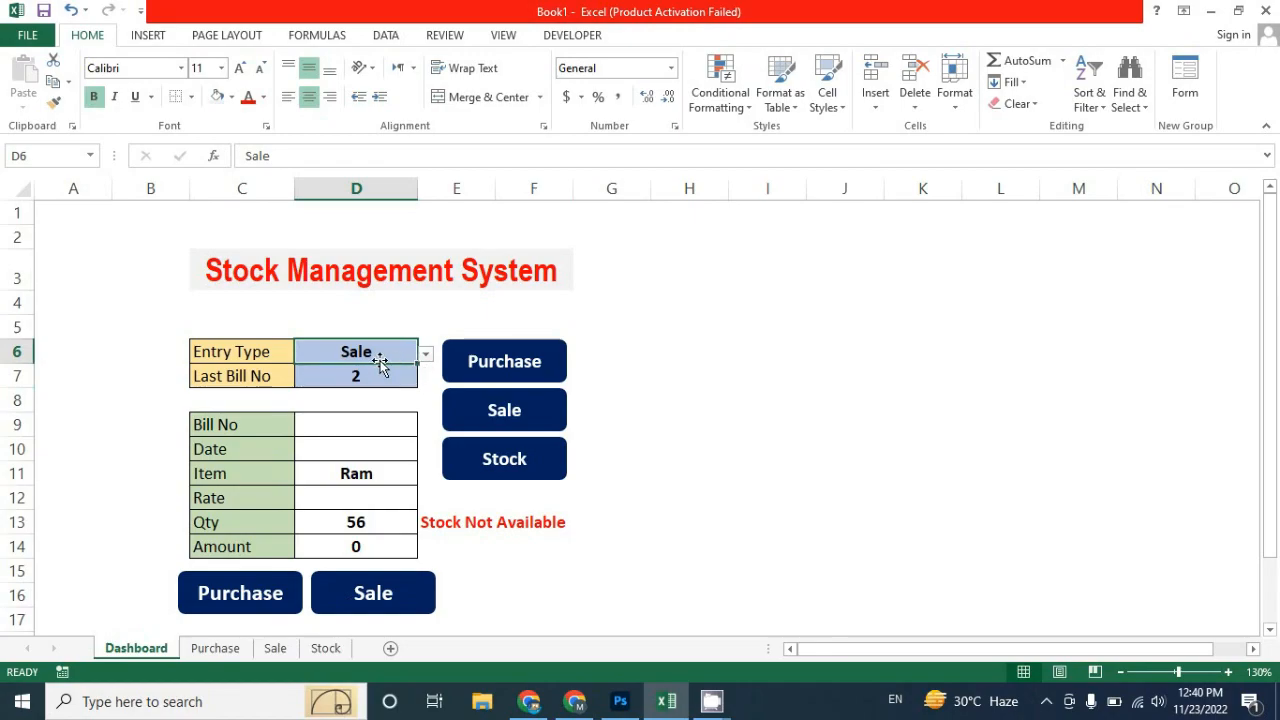
pyautogui.click(425, 356)
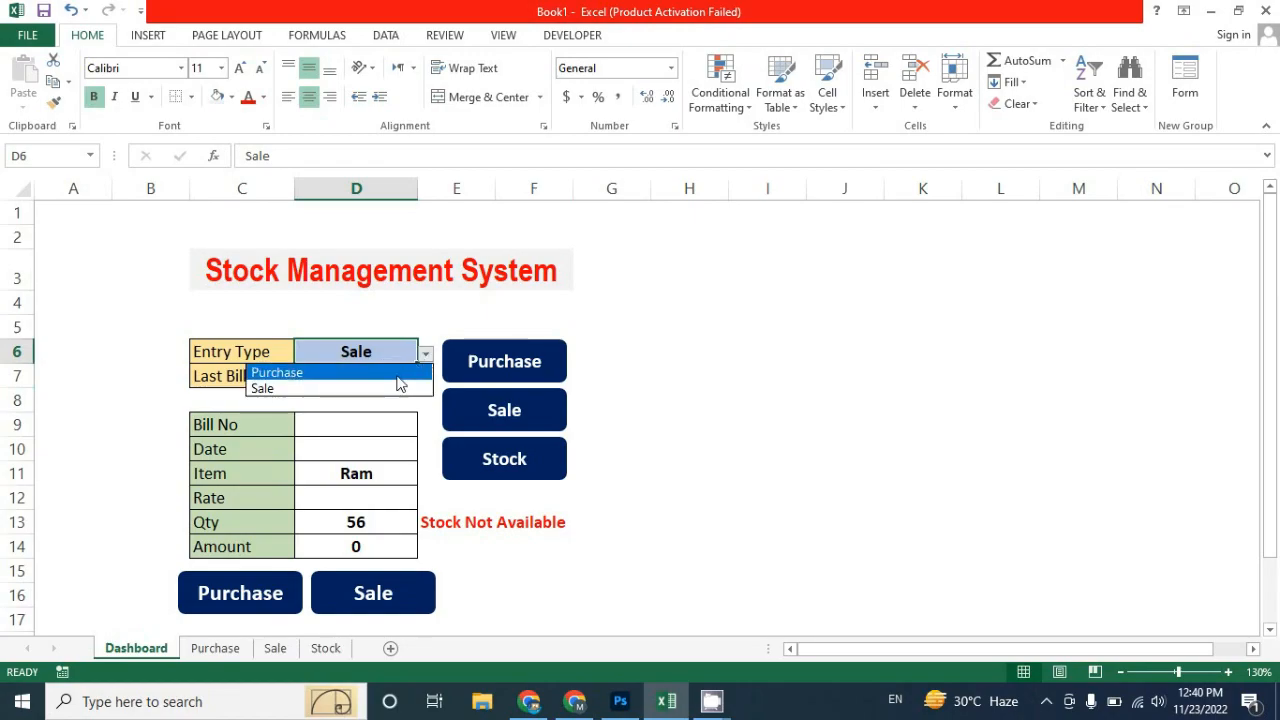
pyautogui.click(398, 372)
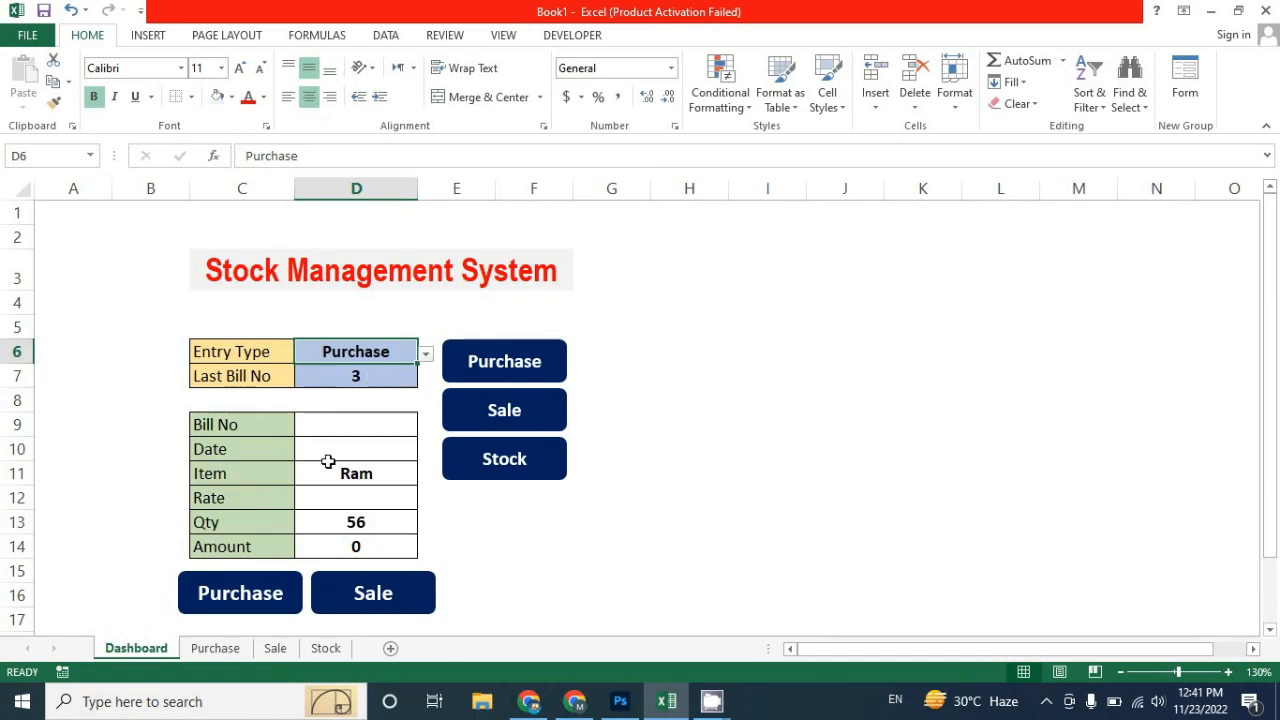
pyautogui.click(238, 650)
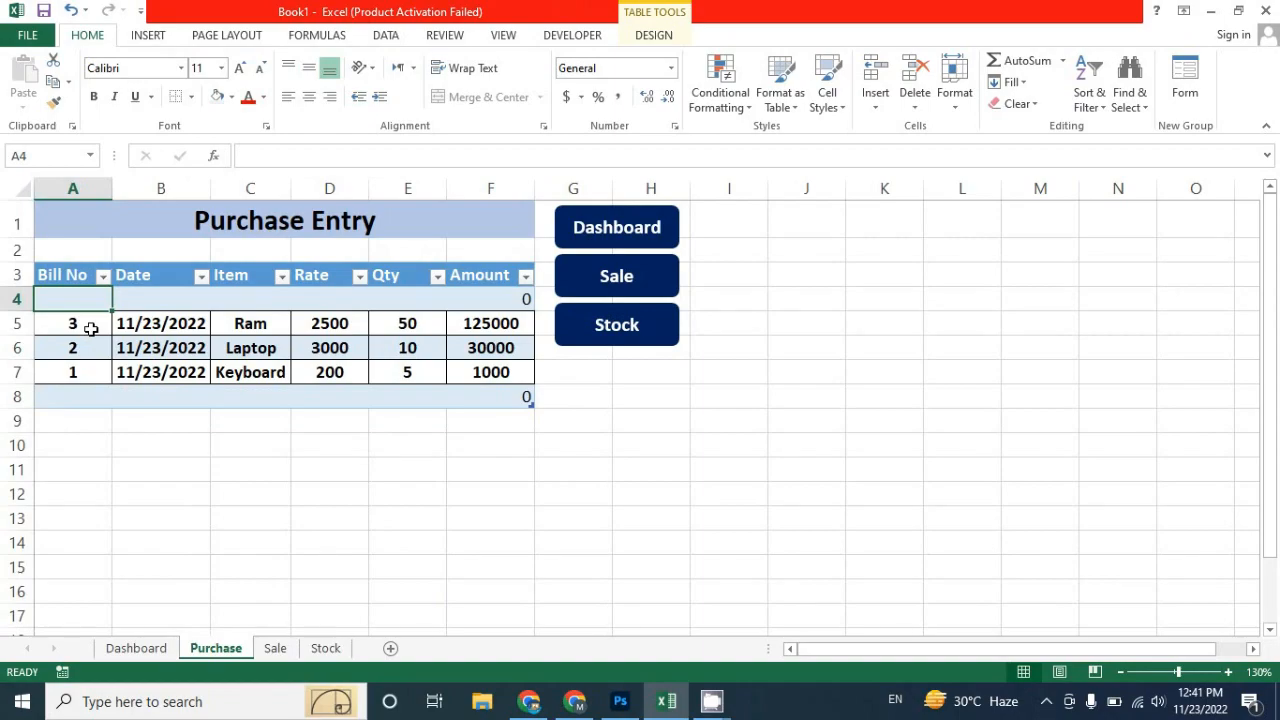
pyautogui.click(136, 650)
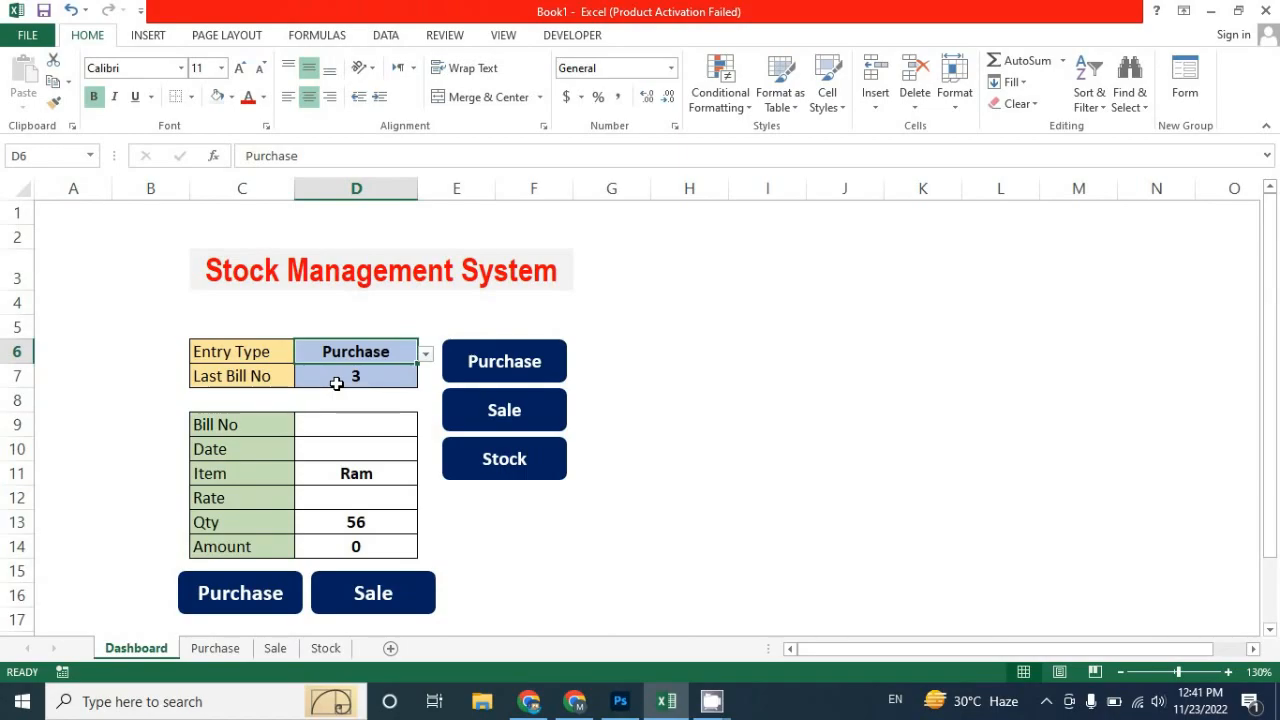
# Step: Enter bill number 4, the date 11/23/2022 and the item Speaker in the purchase entry form
pyautogui.click(361, 427)
pyautogui.write('4')
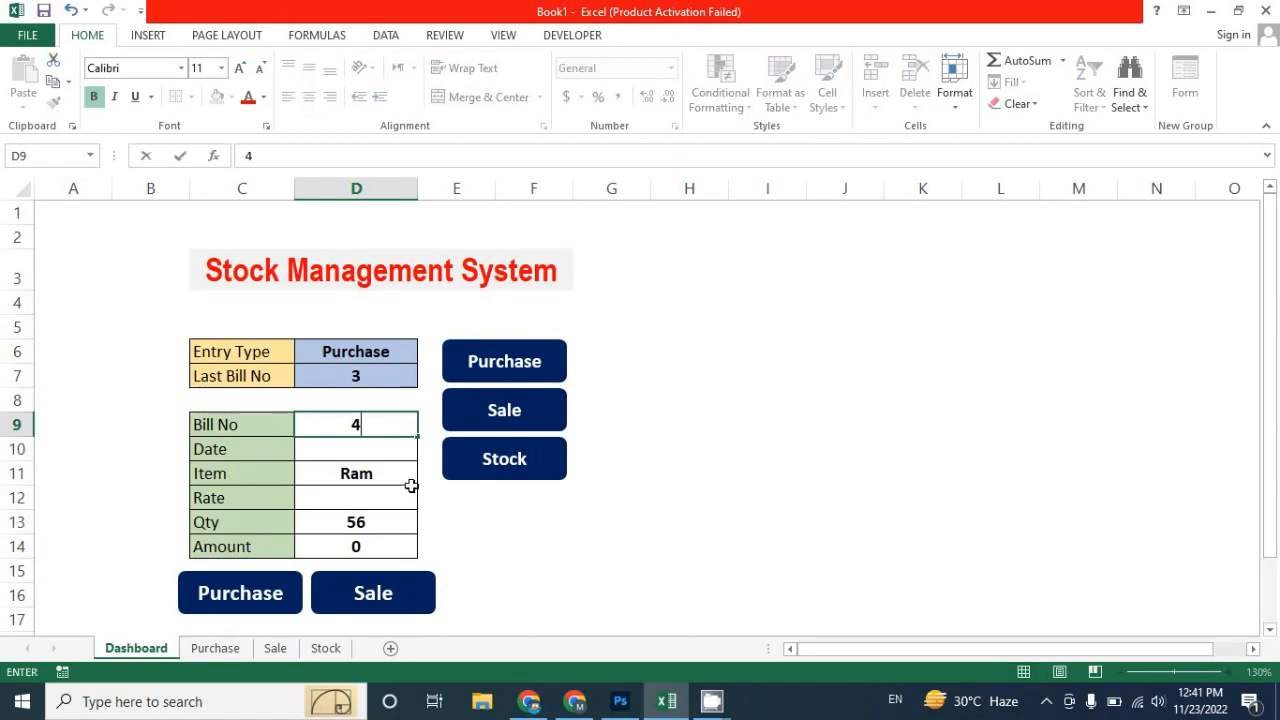
pyautogui.press('Return')
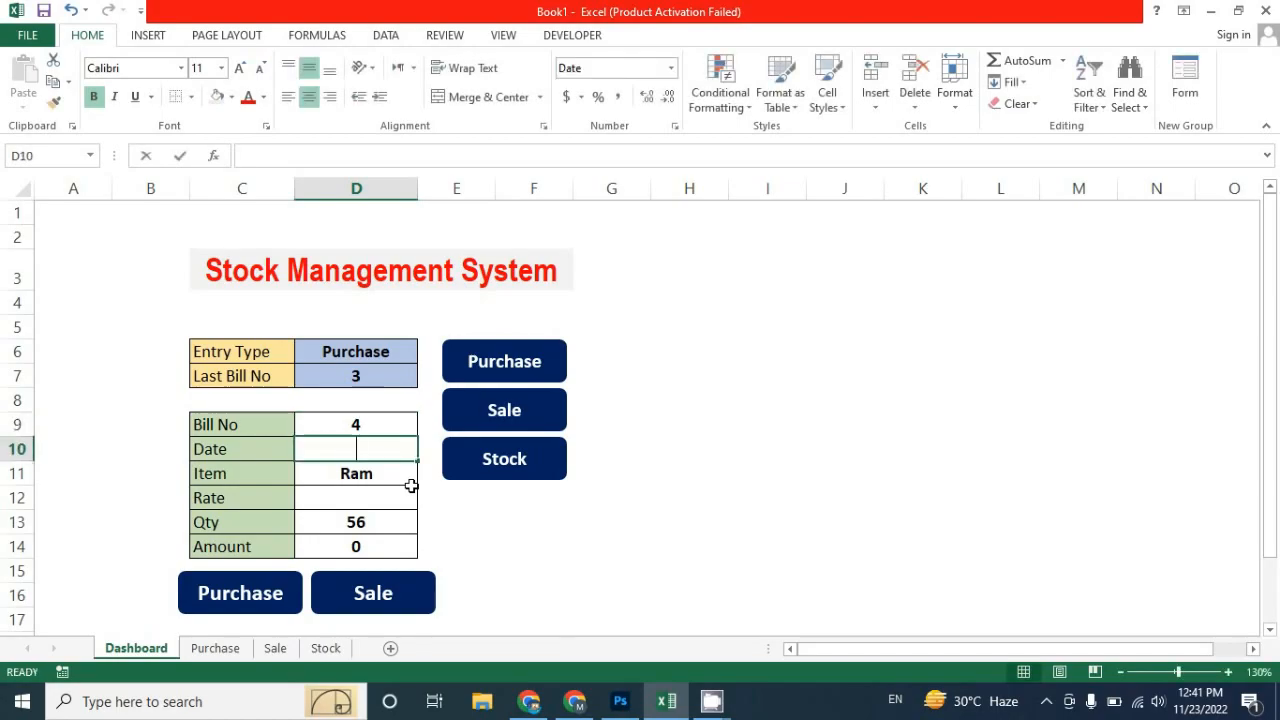
pyautogui.hotkey('ctrl', ';')
pyautogui.press('Return')
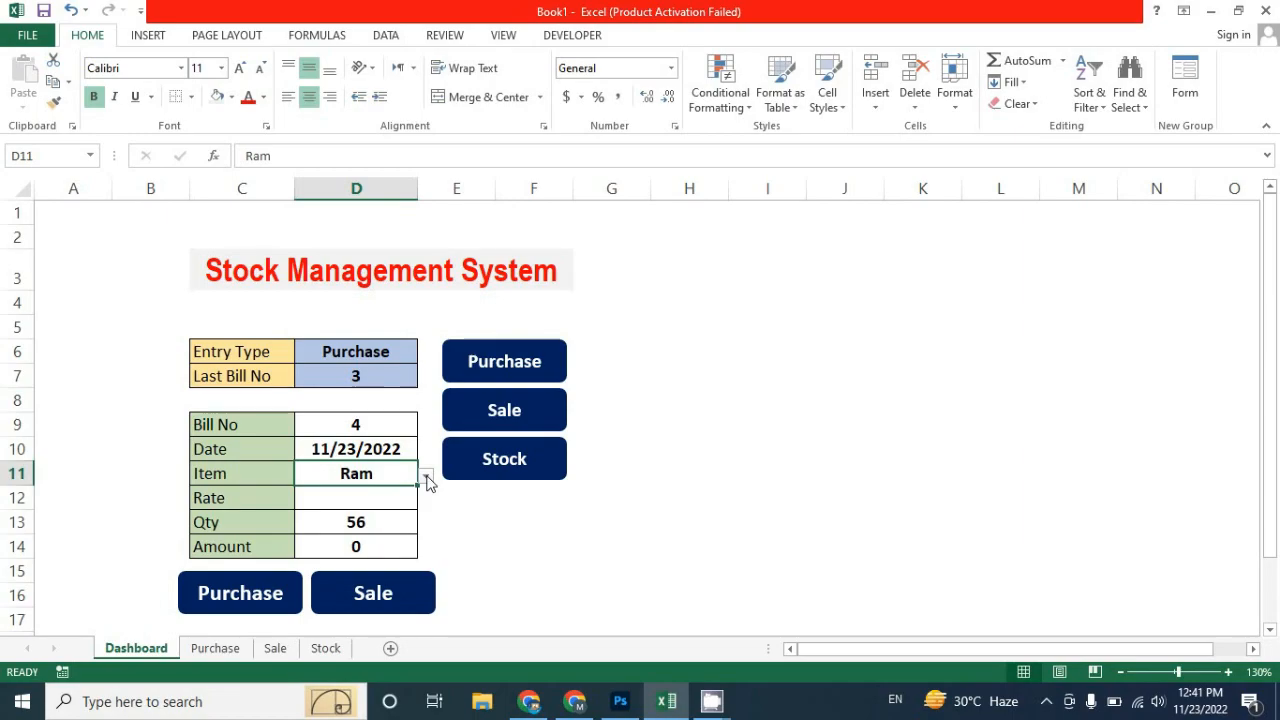
pyautogui.click(426, 478)
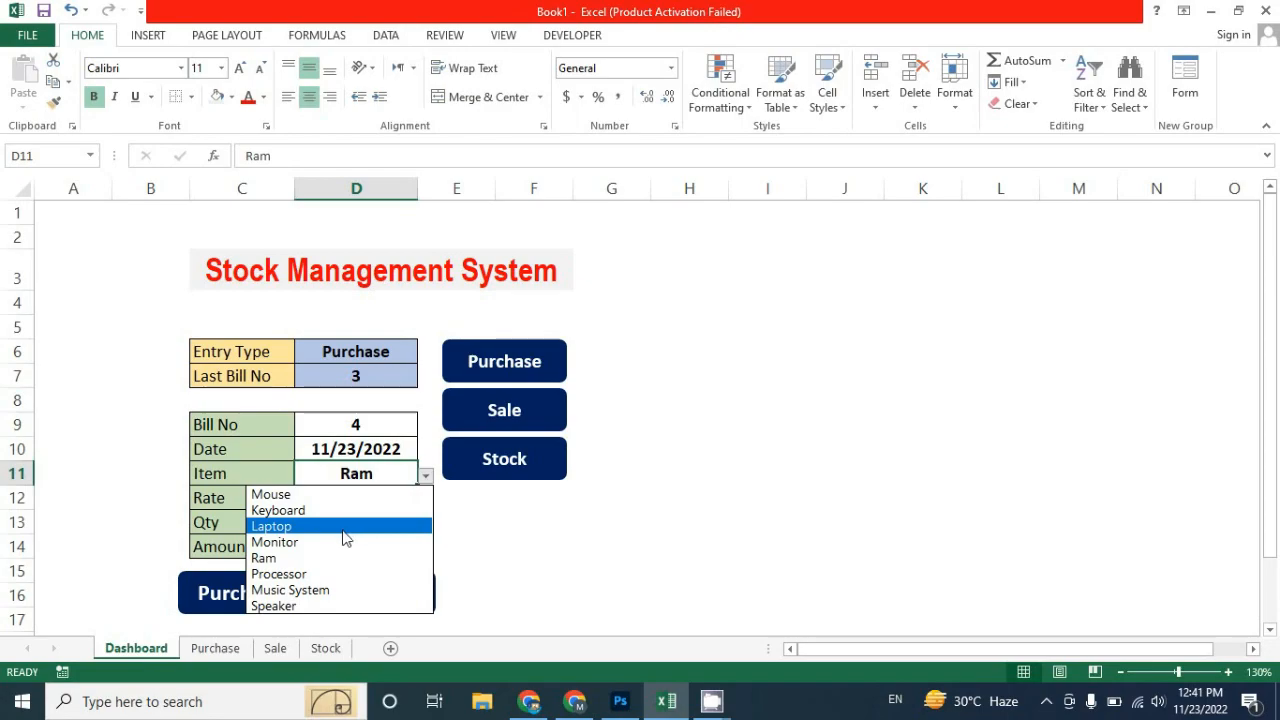
pyautogui.click(305, 606)
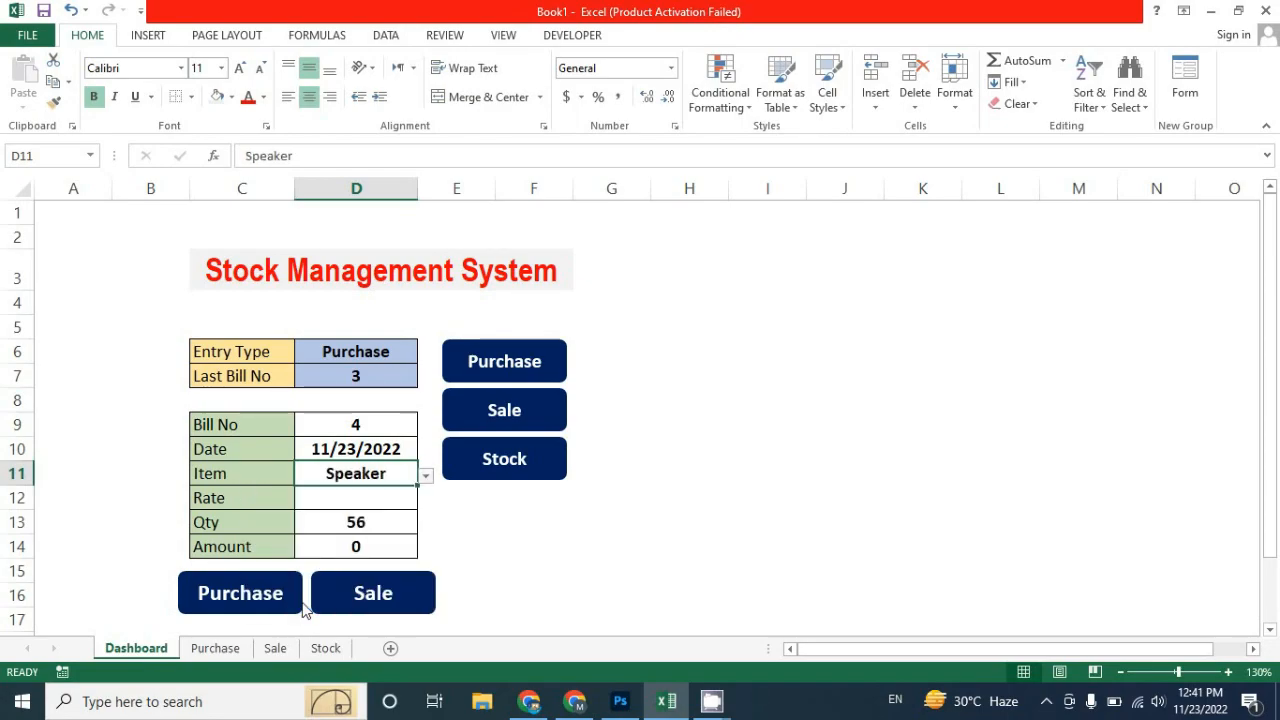
# Step: Set the Speaker purchase's rate to 350 and its quantity to 20
pyautogui.click(369, 500)
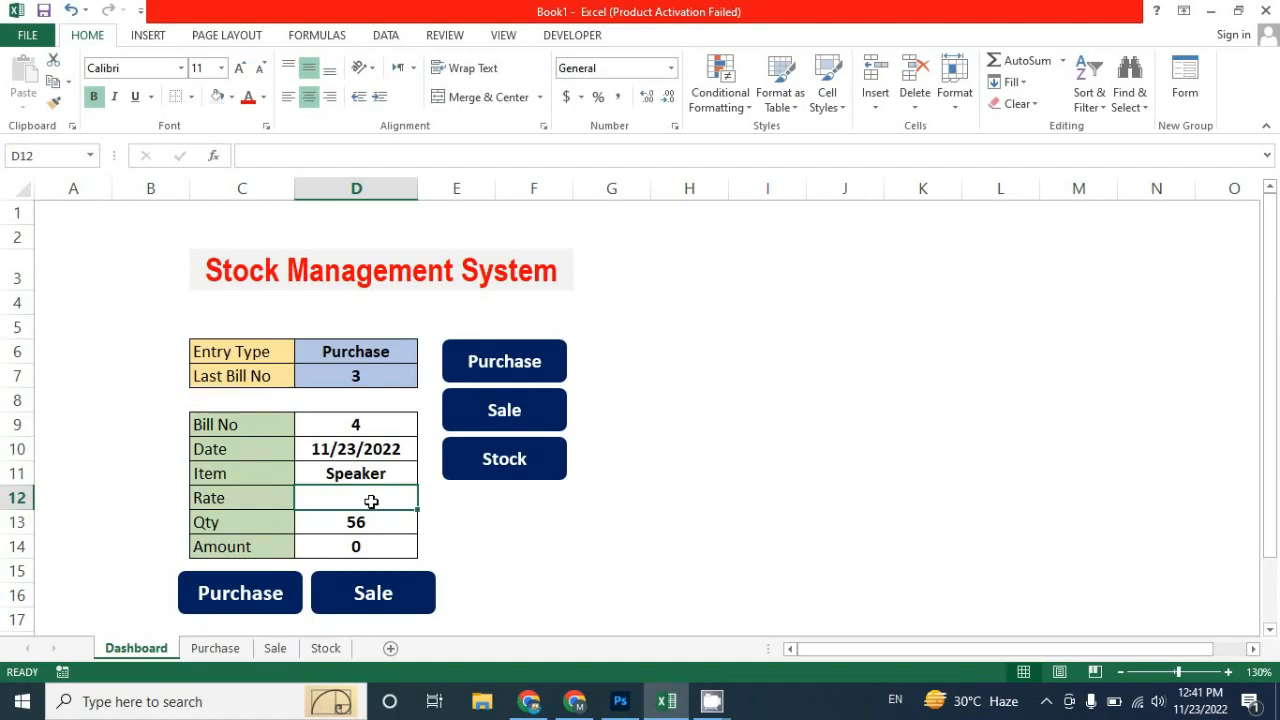
pyautogui.write('350')
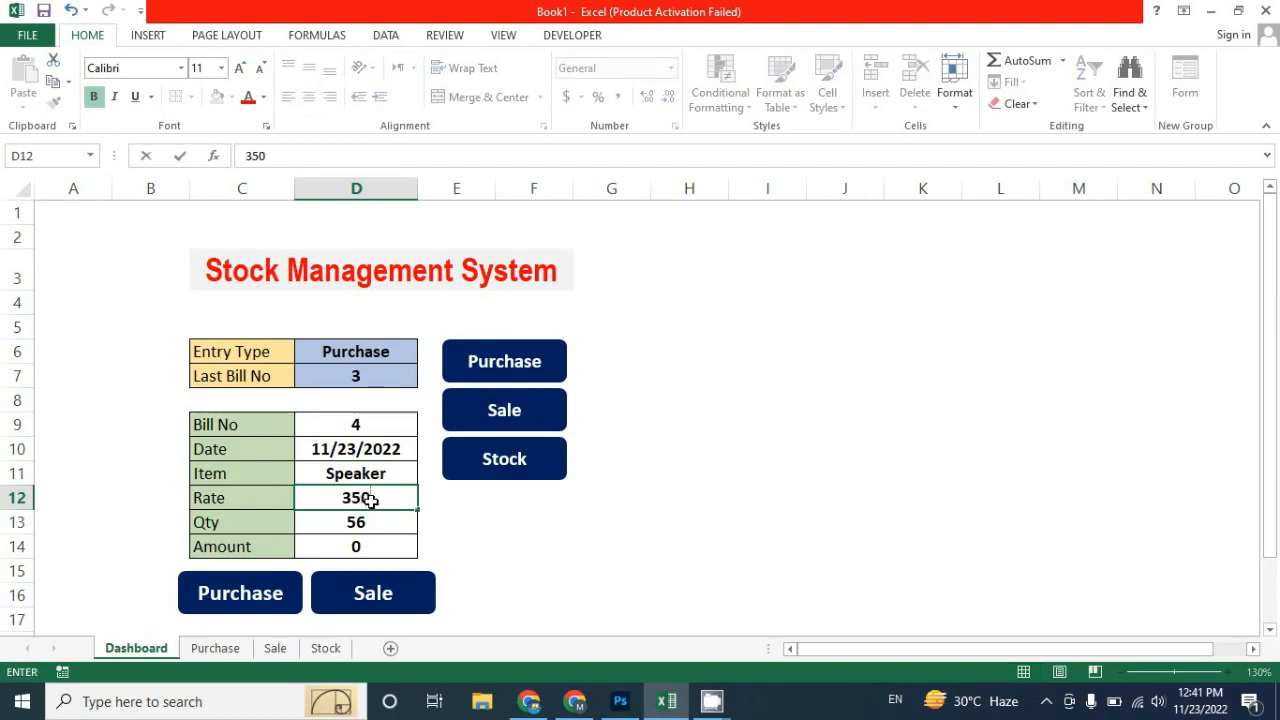
pyautogui.press('Return')
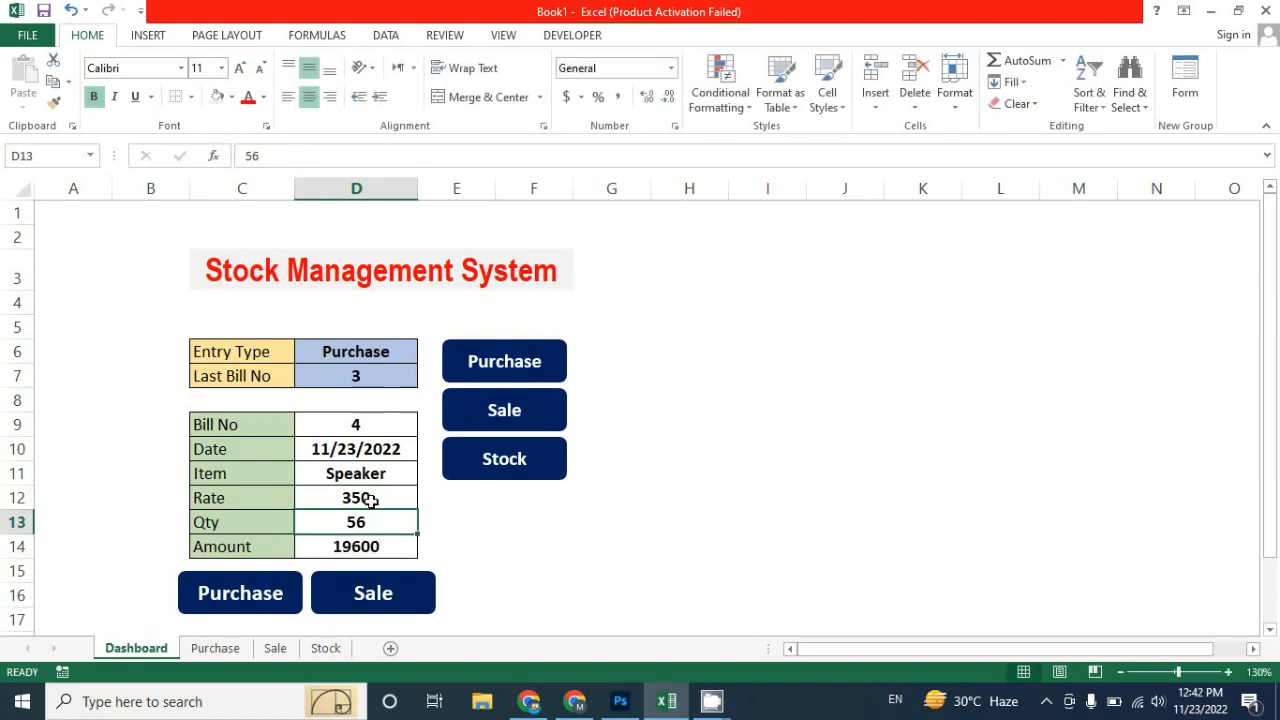
pyautogui.write('20')
pyautogui.press('Return')
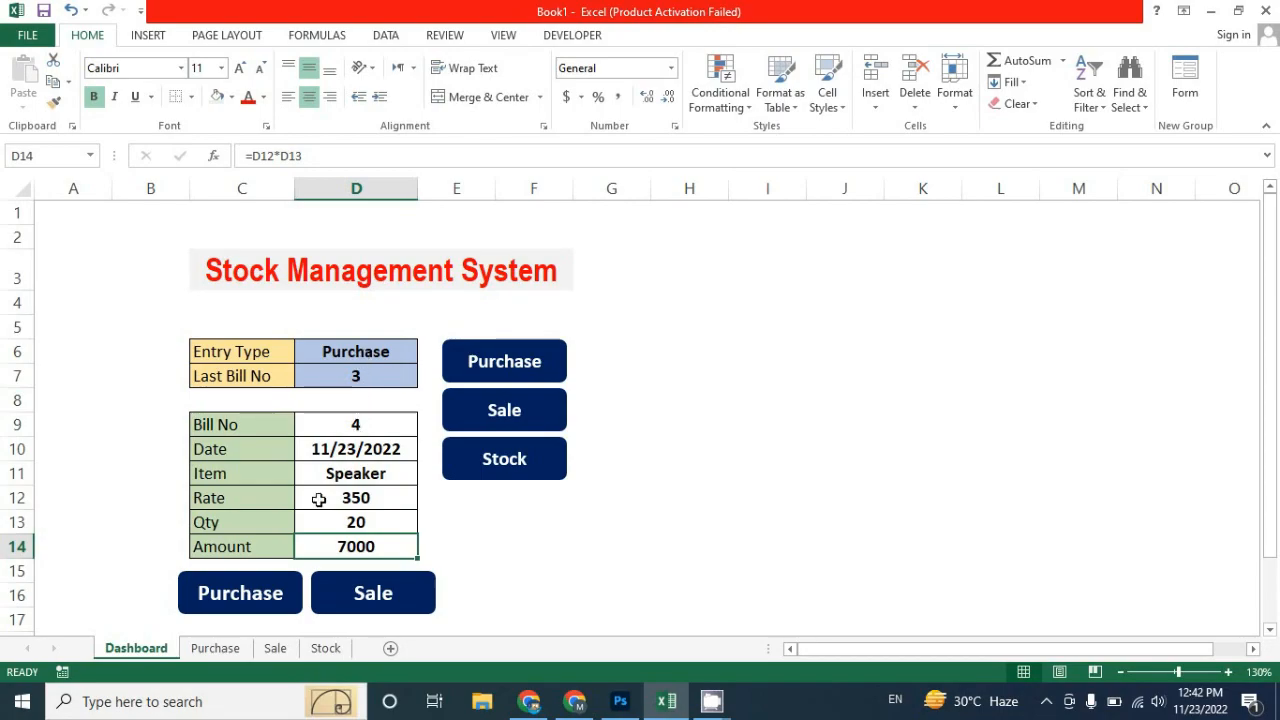
# Step: Record the purchase entry and check its row in the Purchase sheet, returning to the Dashboard
pyautogui.click(246, 595)
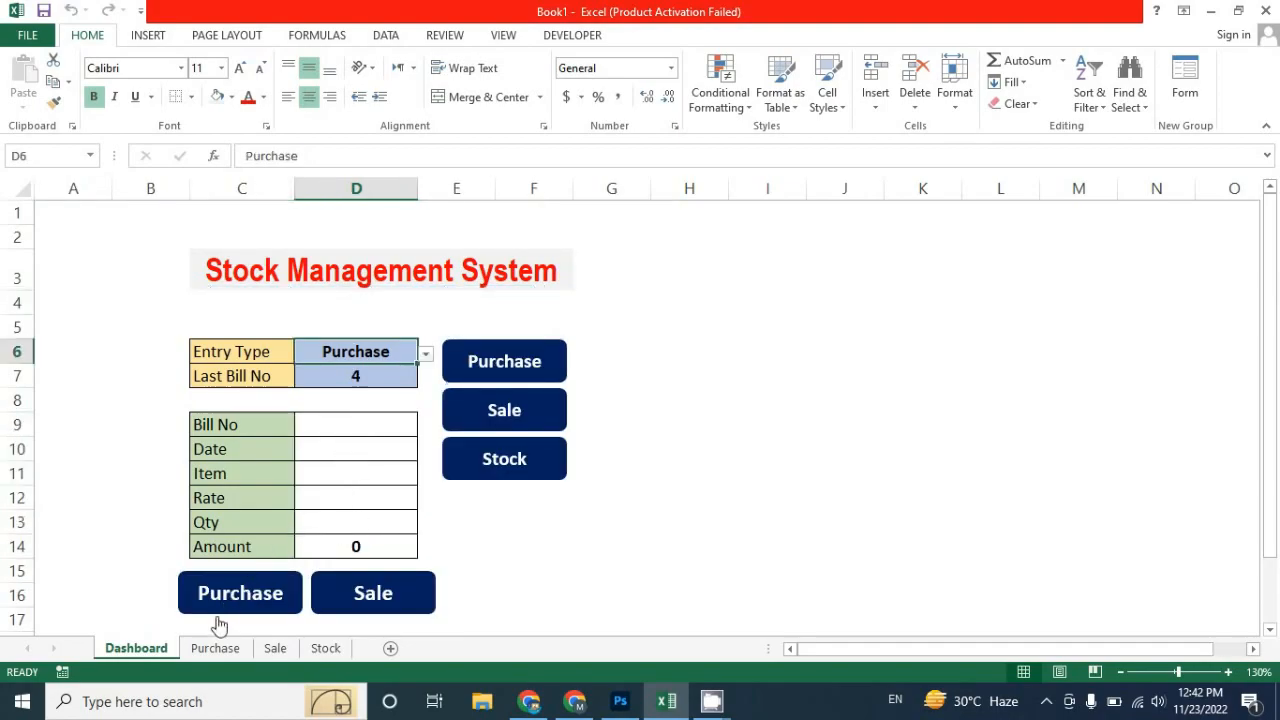
pyautogui.click(215, 648)
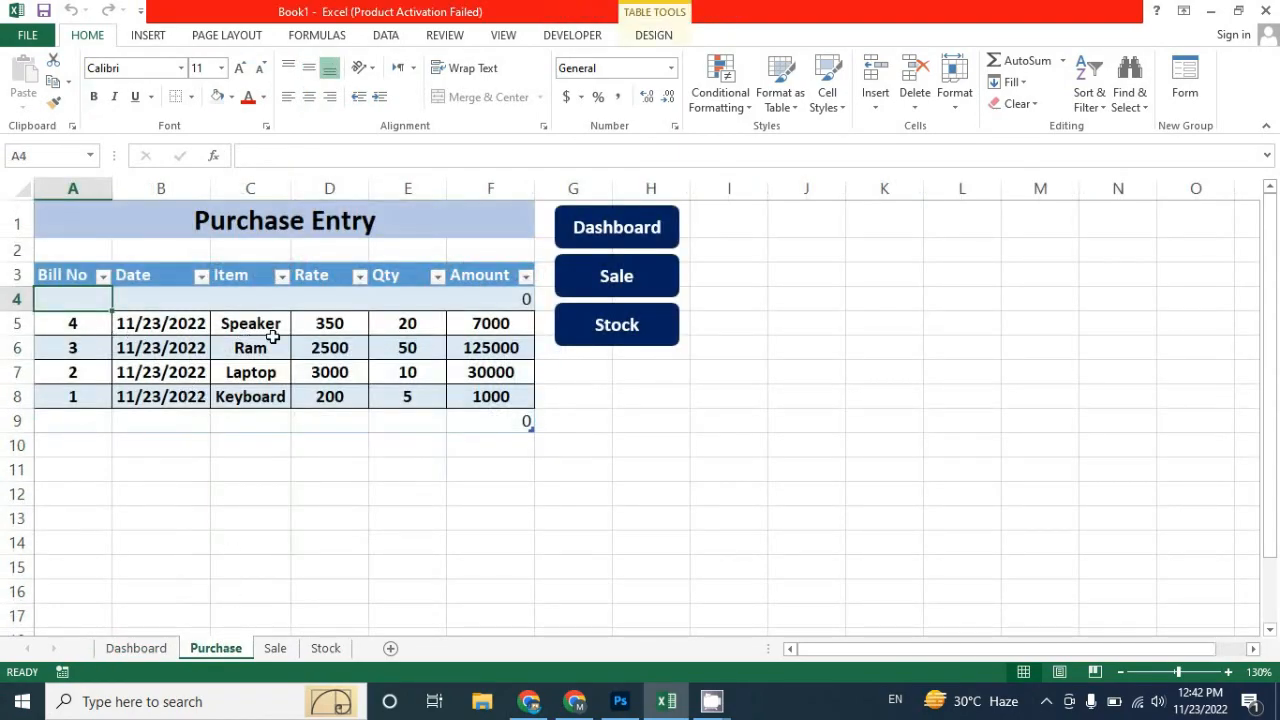
pyautogui.click(172, 649)
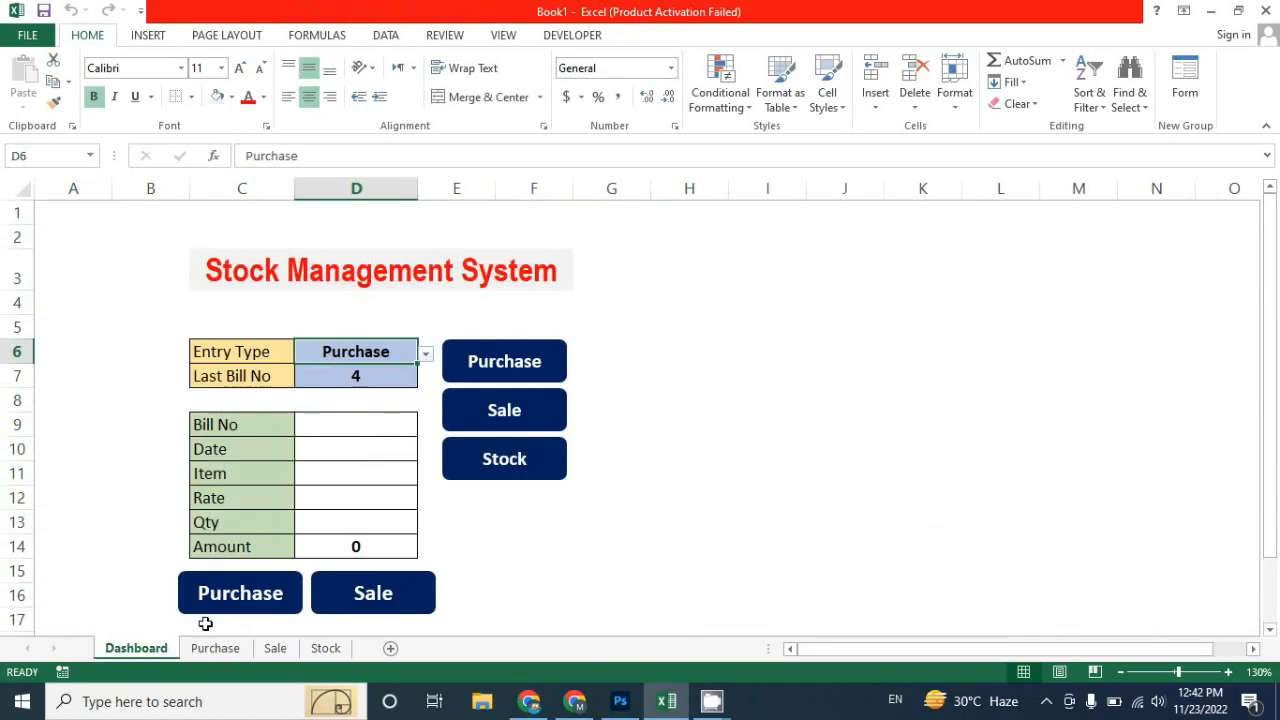
# Step: Switch the Entry Type to Sale and fill in bill number 3, the date 11/23/2022 and the item Ram
pyautogui.click(426, 356)
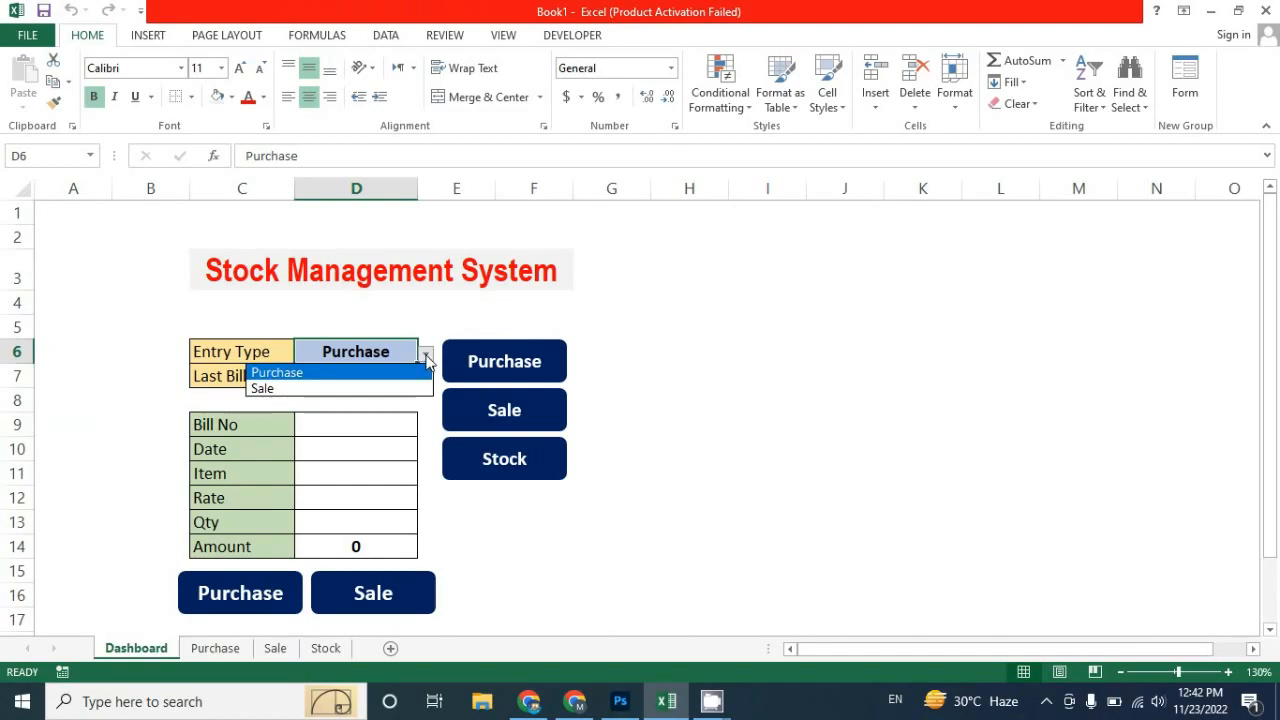
pyautogui.click(365, 389)
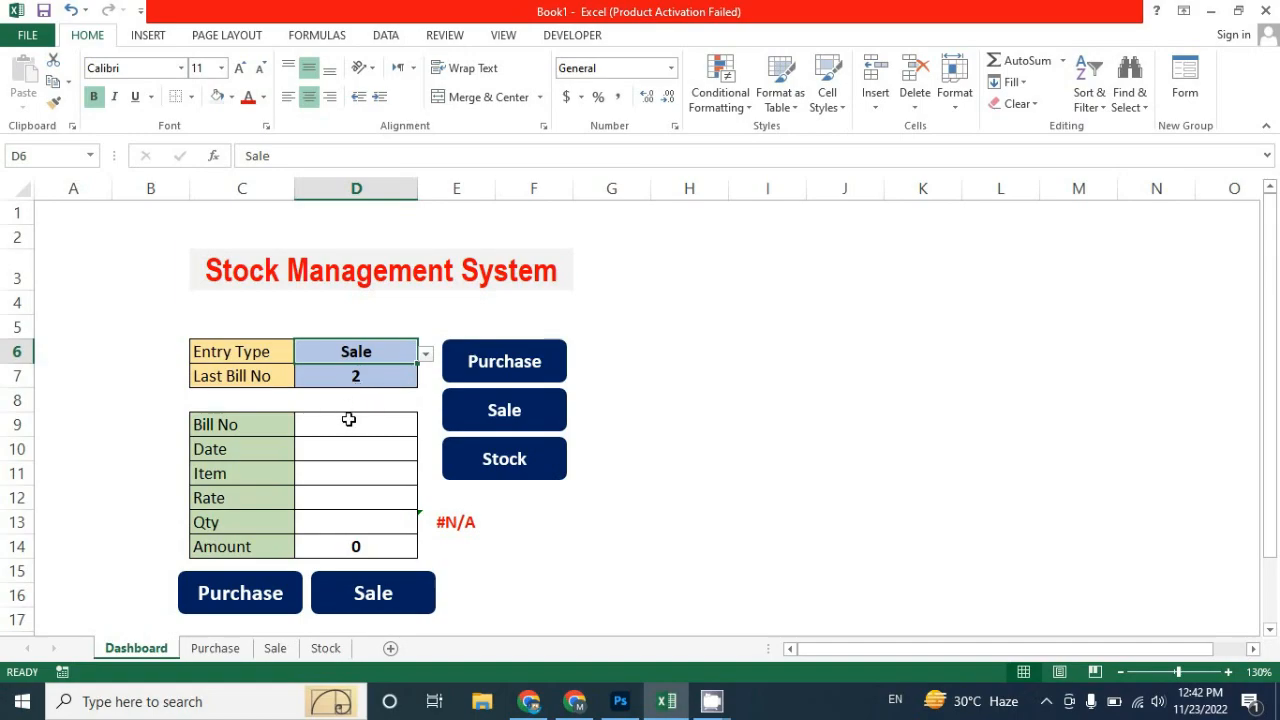
pyautogui.click(348, 421)
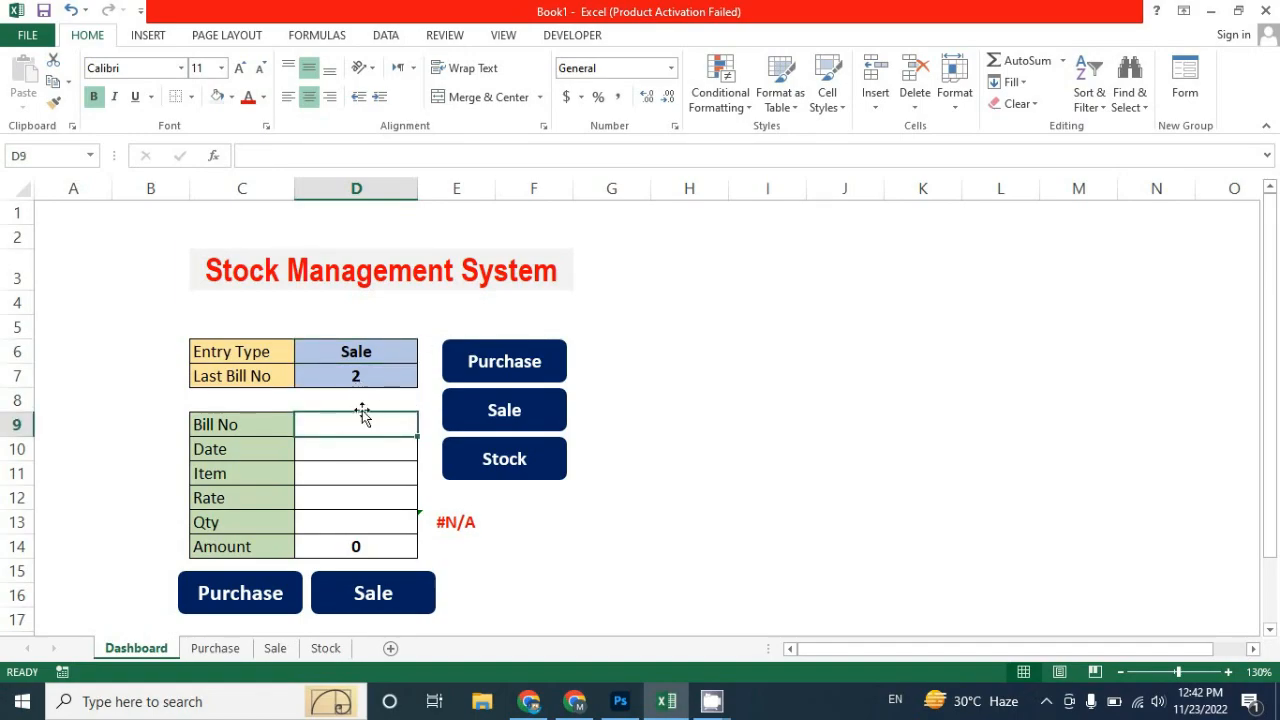
pyautogui.write('3')
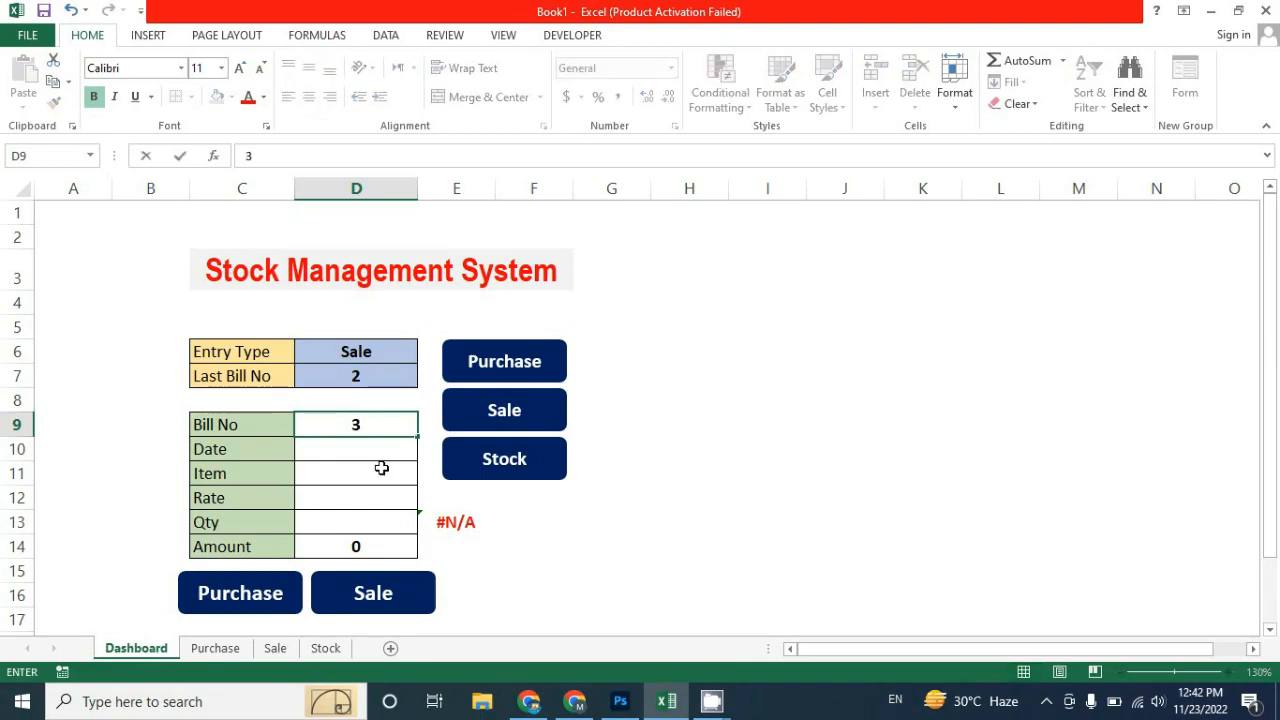
pyautogui.press('Return')
pyautogui.hotkey('ctrl', ';')
pyautogui.press('Return')
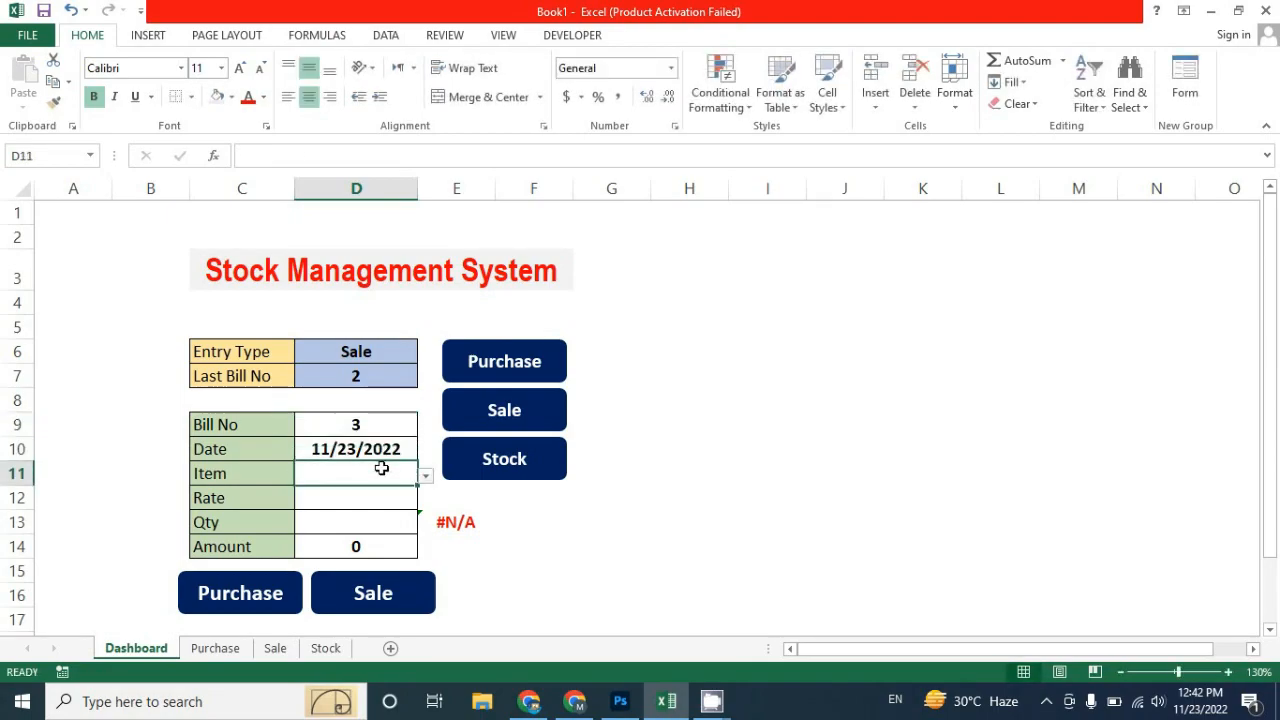
pyautogui.click(425, 478)
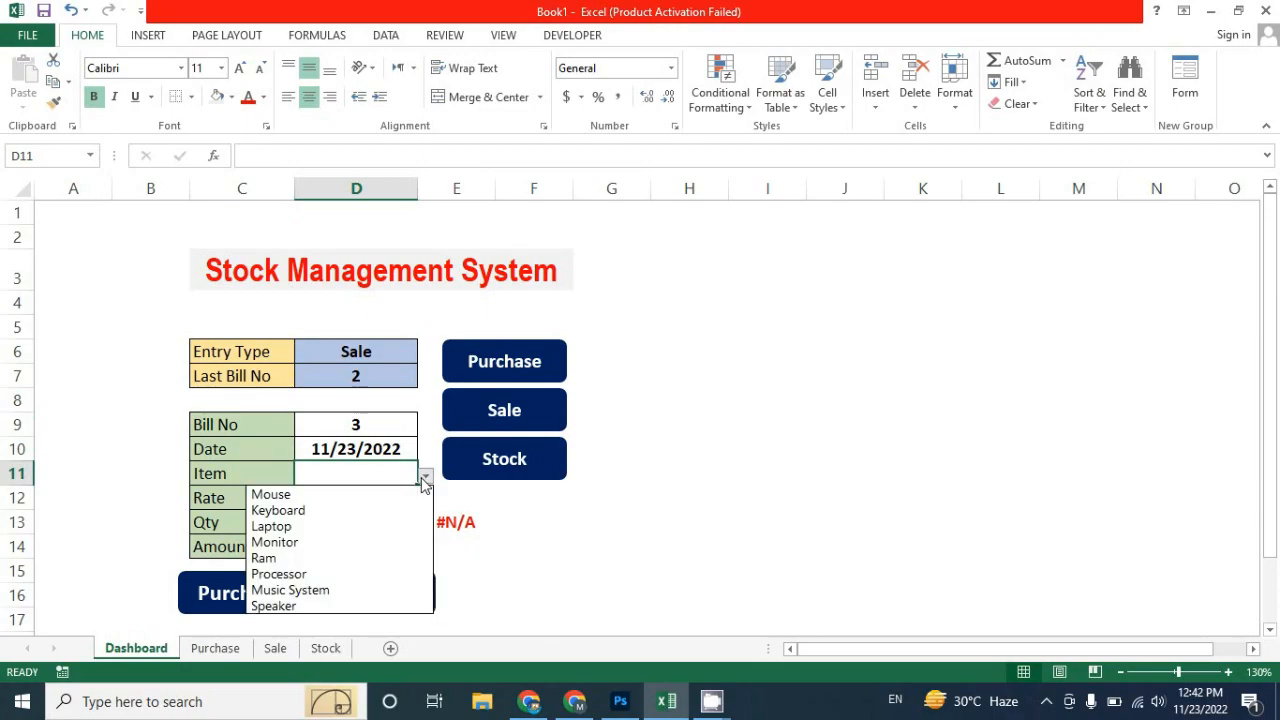
pyautogui.click(272, 558)
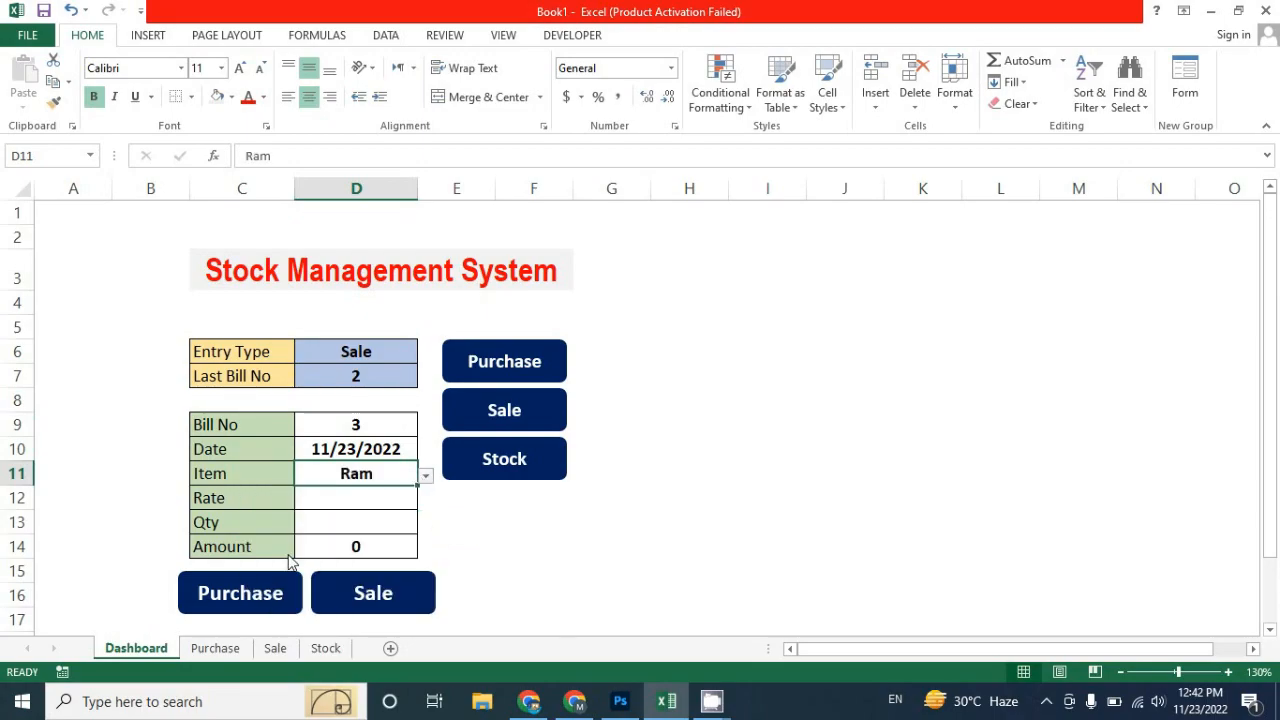
# Step: Set the Ram sale's rate to 3000 and its quantity to 20
pyautogui.click(358, 496)
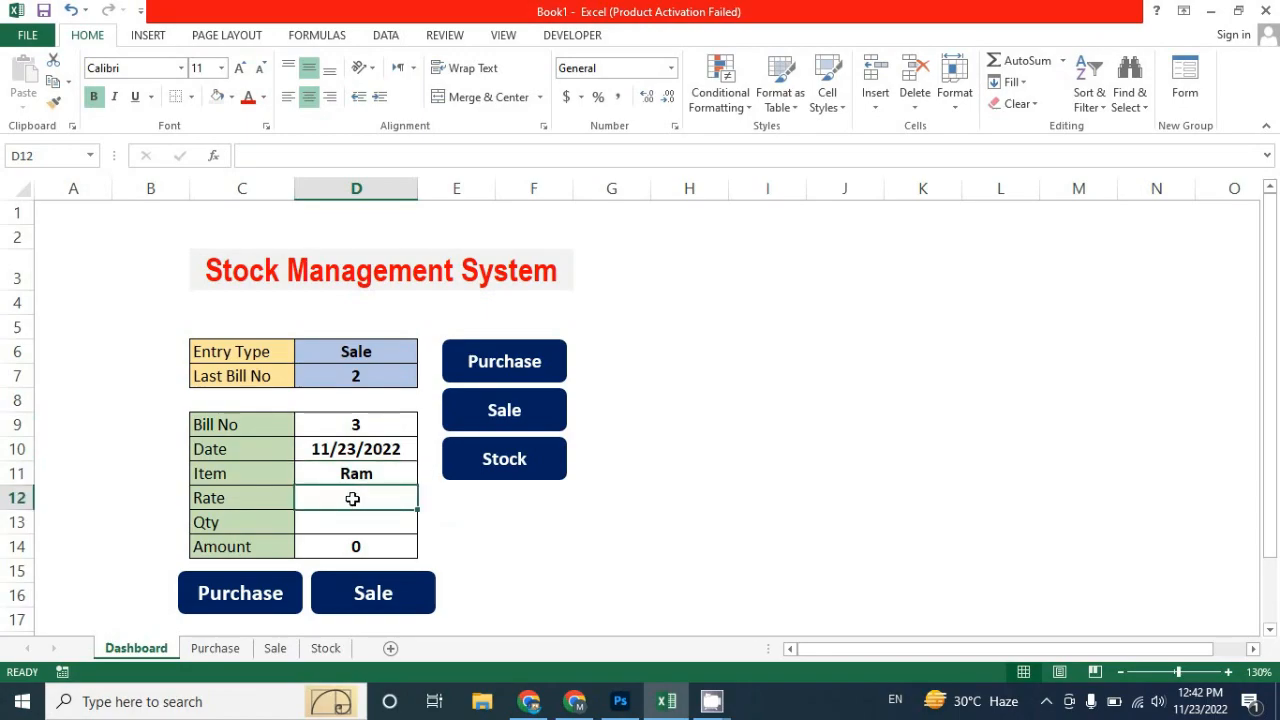
pyautogui.write('3000')
pyautogui.press('Return')
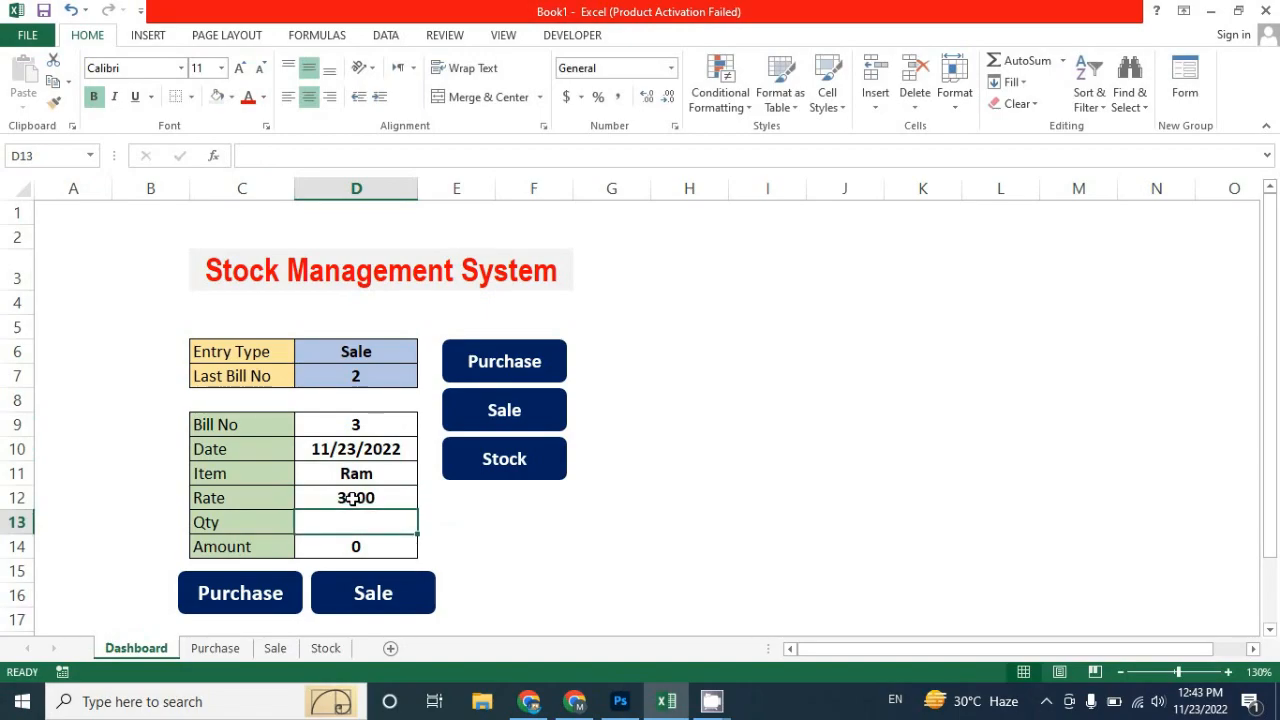
pyautogui.write('20')
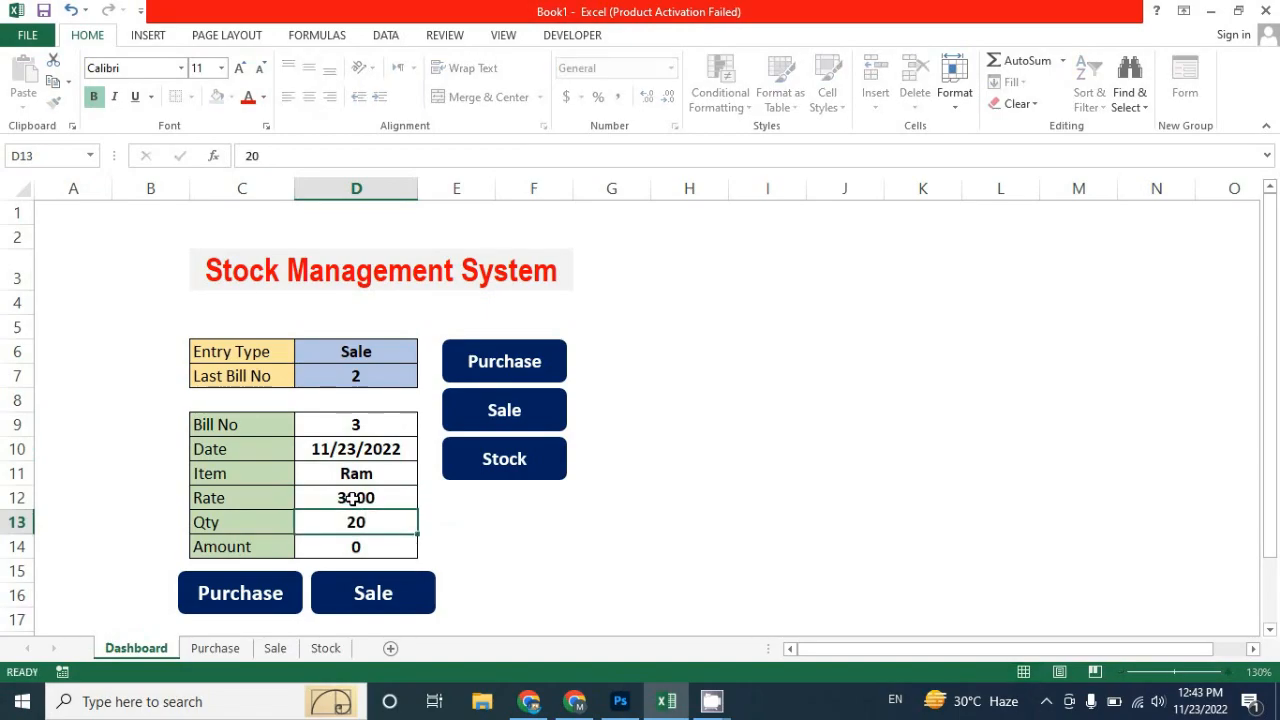
pyautogui.press('Return')
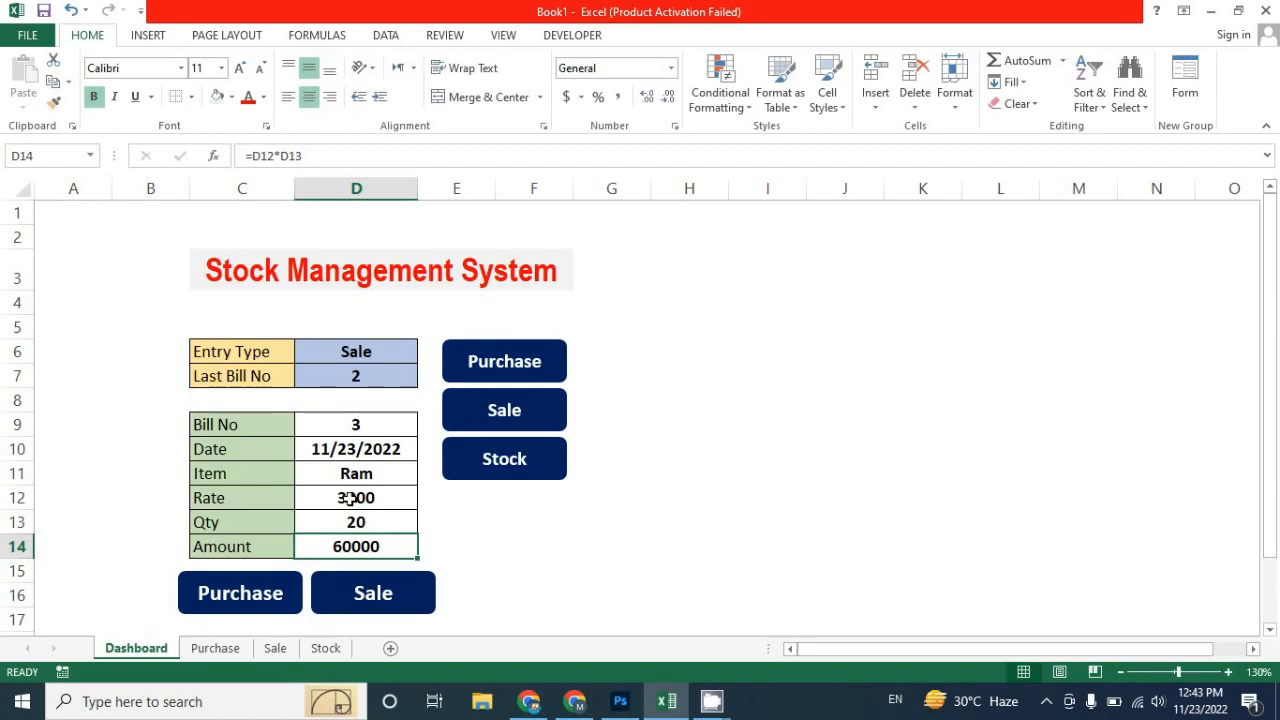
# Step: Record the sale entry and review the results in the Sale and Stock sheets
pyautogui.click(372, 594)
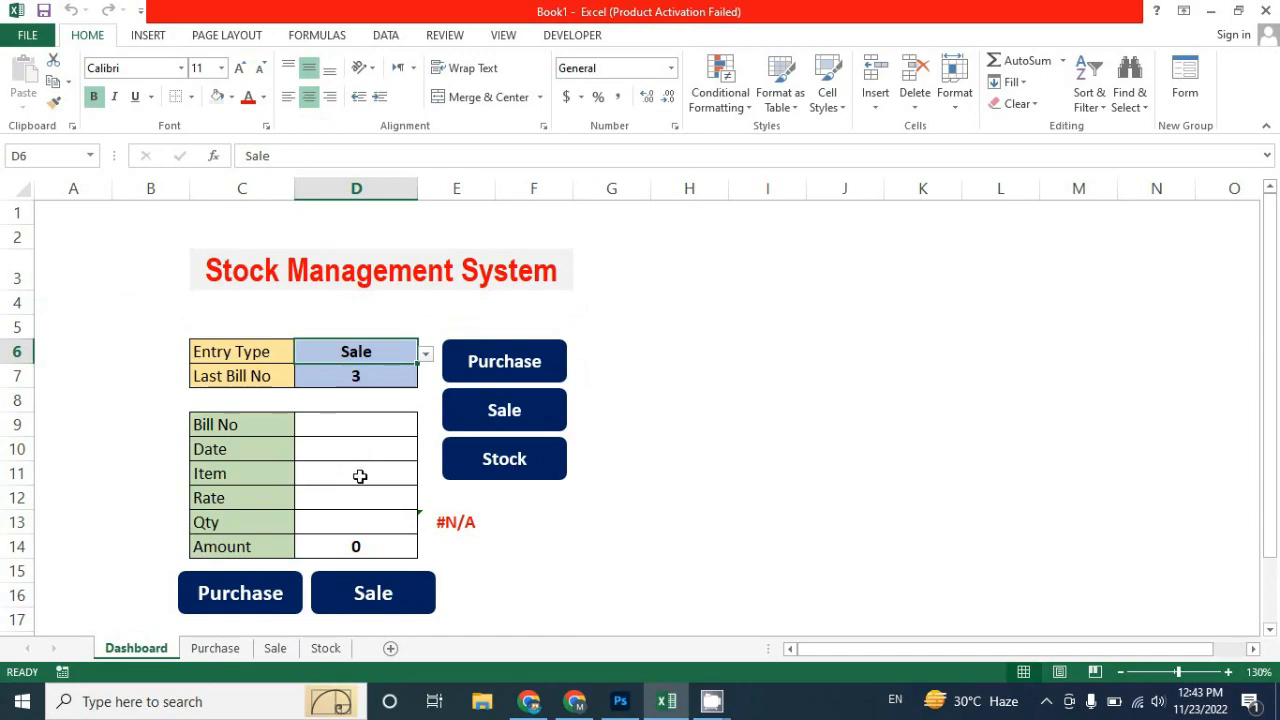
pyautogui.click(275, 648)
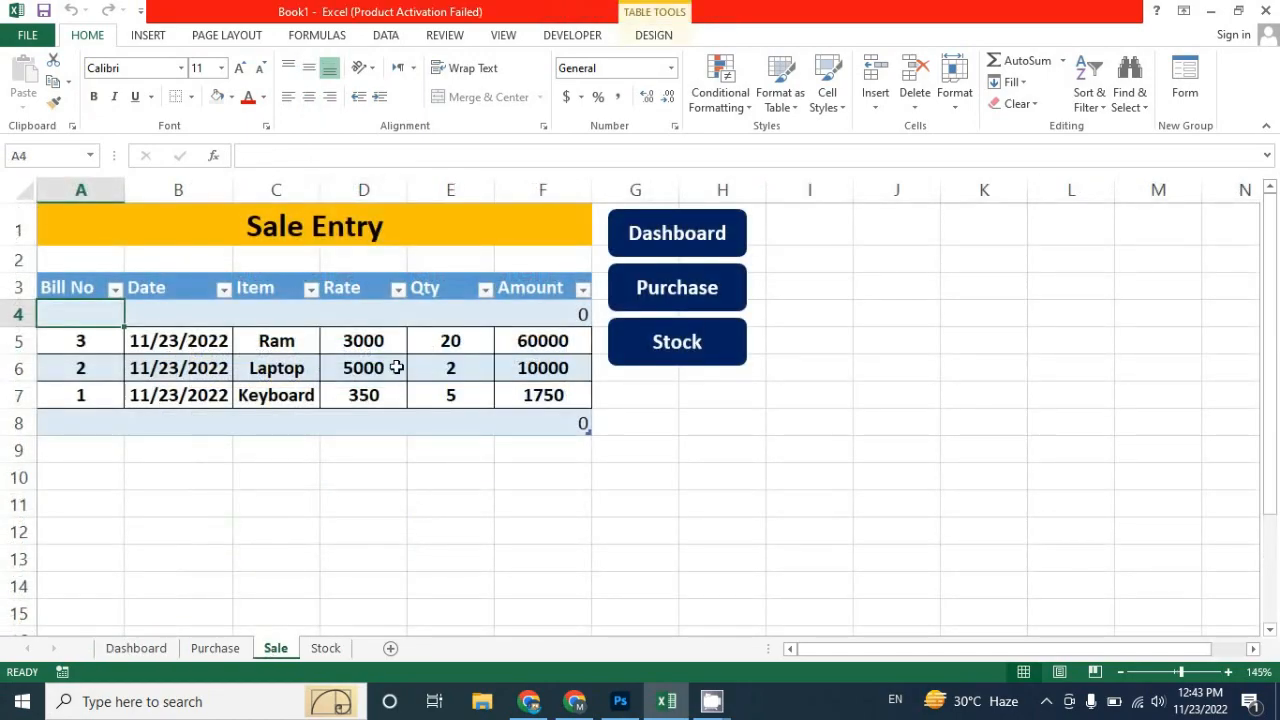
pyautogui.click(334, 648)
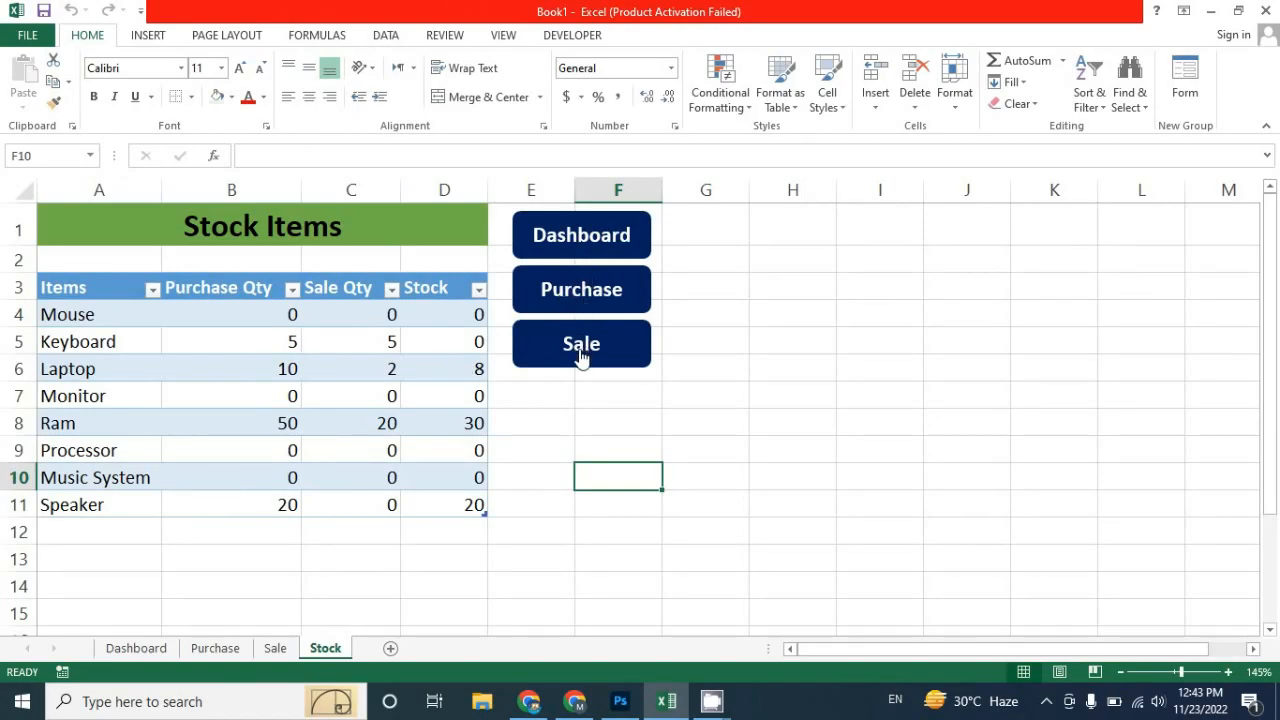
# Step: Test the sheet navigation by going from Stock to the Dashboard, to the Sale sheet and back to the Dashboard
pyautogui.click(579, 246)
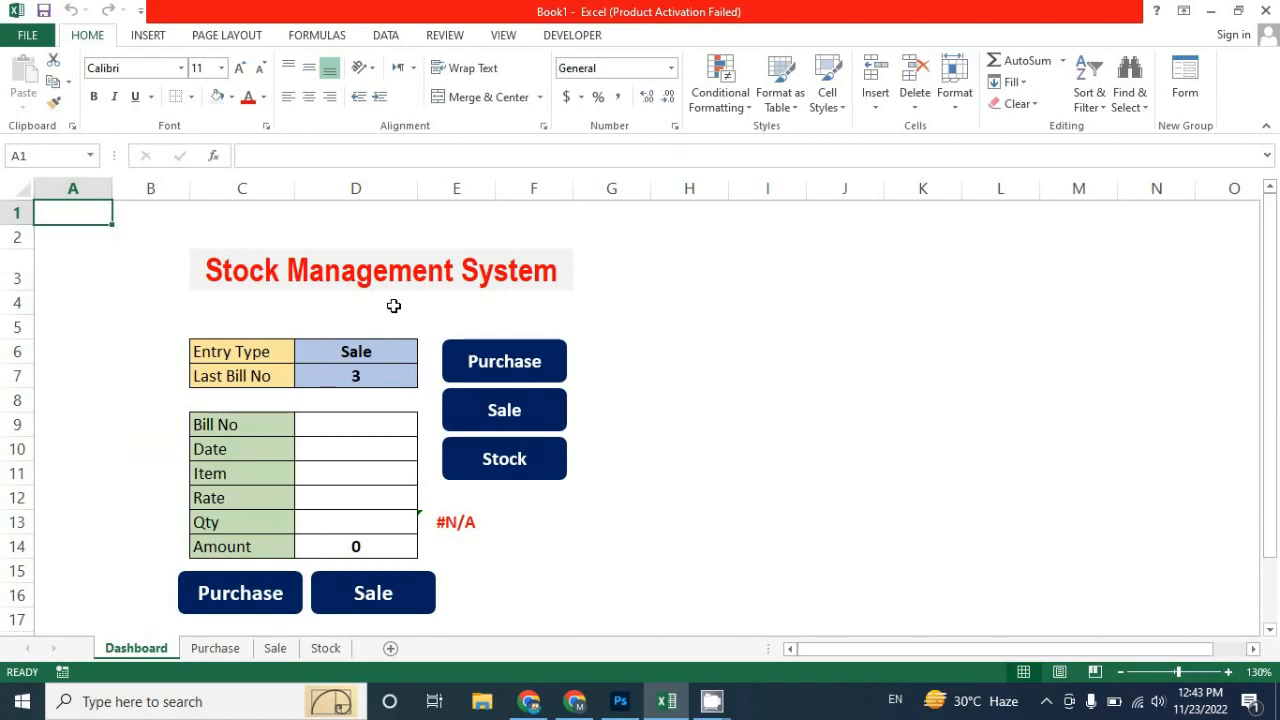
pyautogui.click(482, 410)
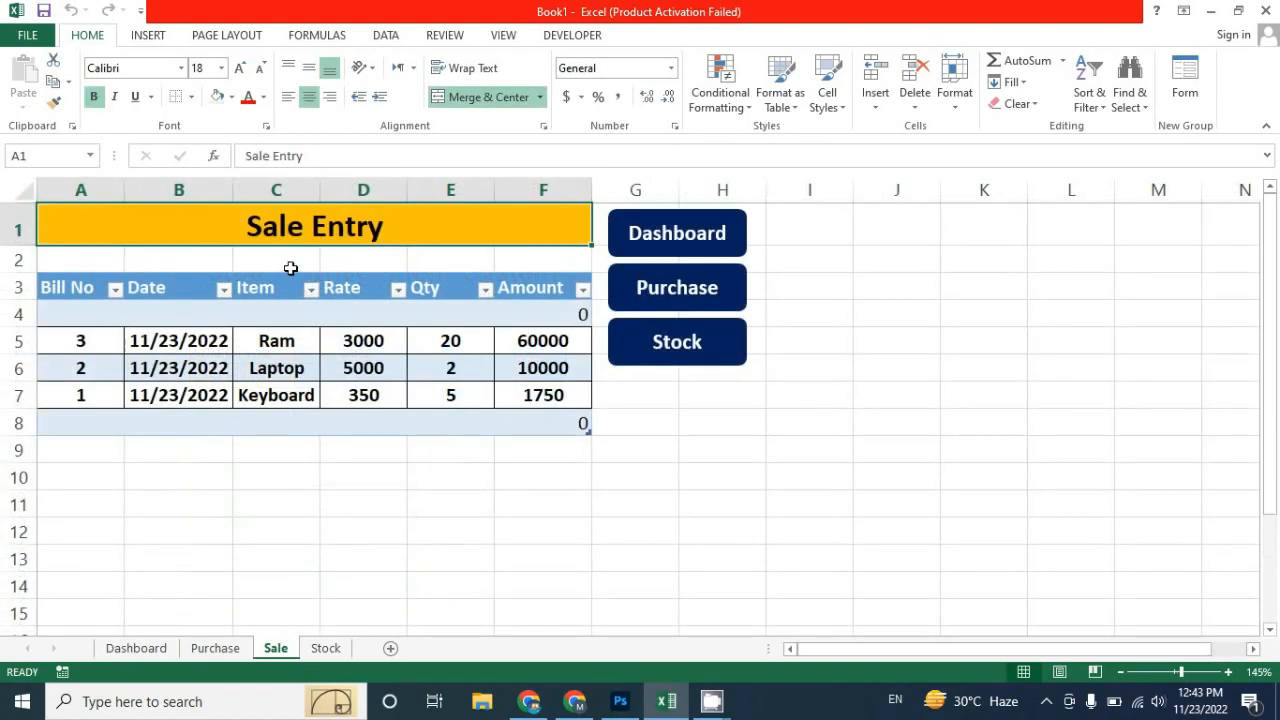
pyautogui.click(659, 246)
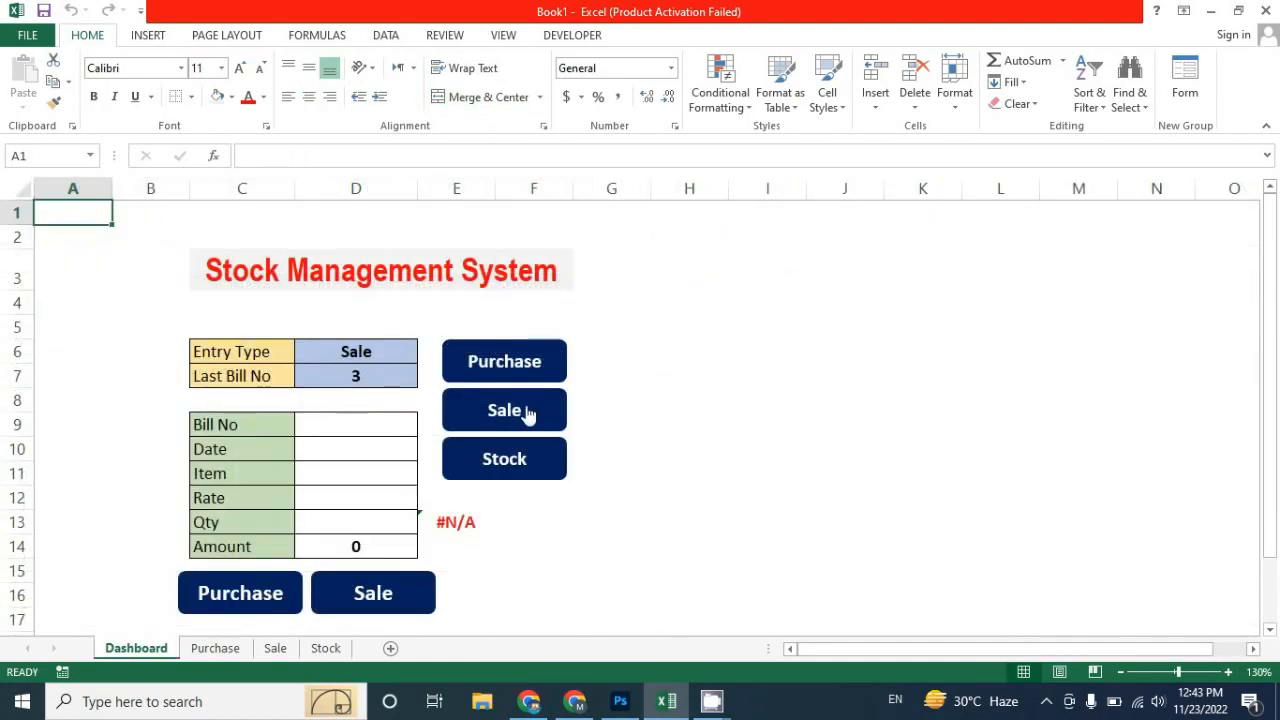
# Step: Switch the Entry Type to Purchase and back to Sale to compare the last bill number of each type
pyautogui.click(383, 353)
pyautogui.click(424, 354)
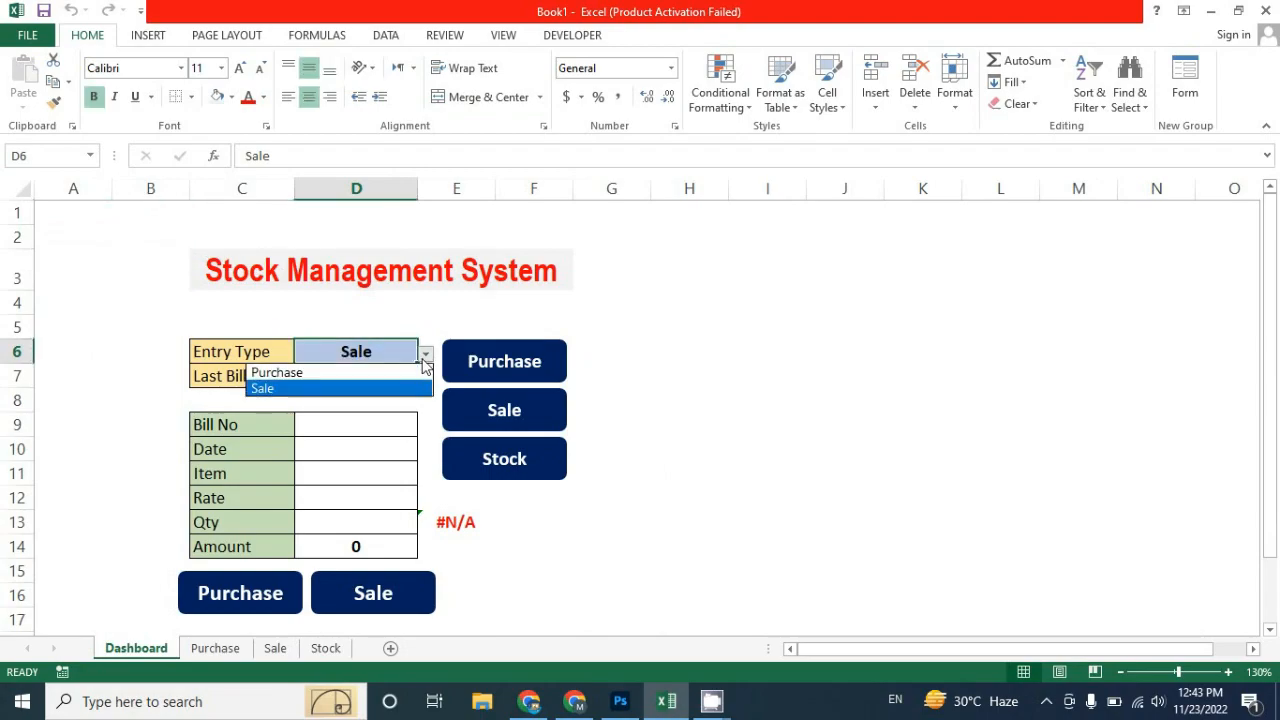
pyautogui.click(378, 388)
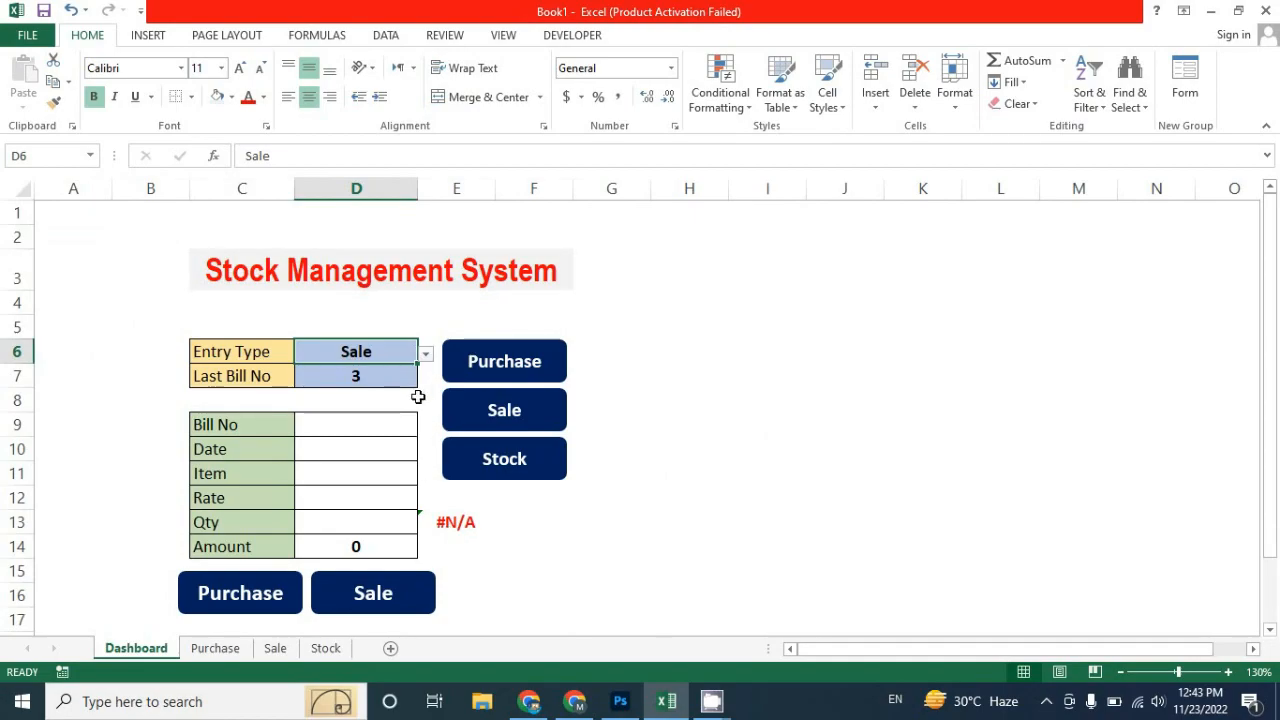
pyautogui.click(426, 354)
pyautogui.click(393, 388)
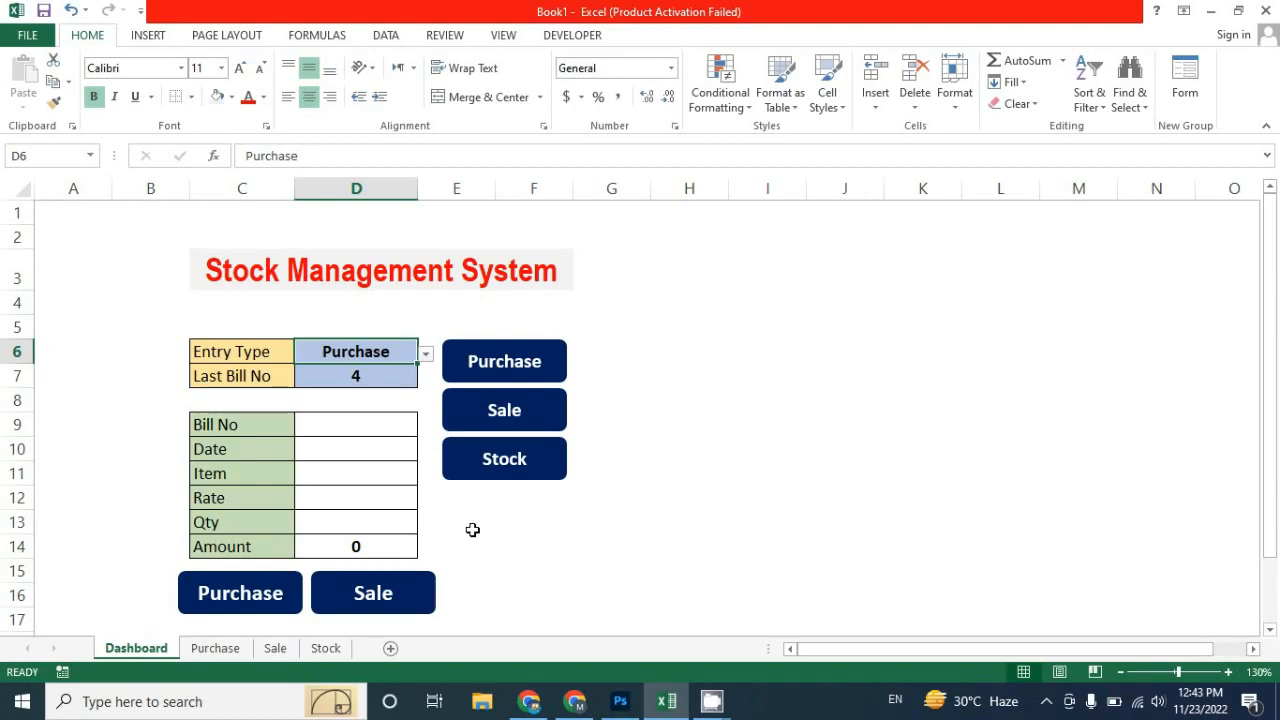
pyautogui.click(427, 356)
pyautogui.click(370, 389)
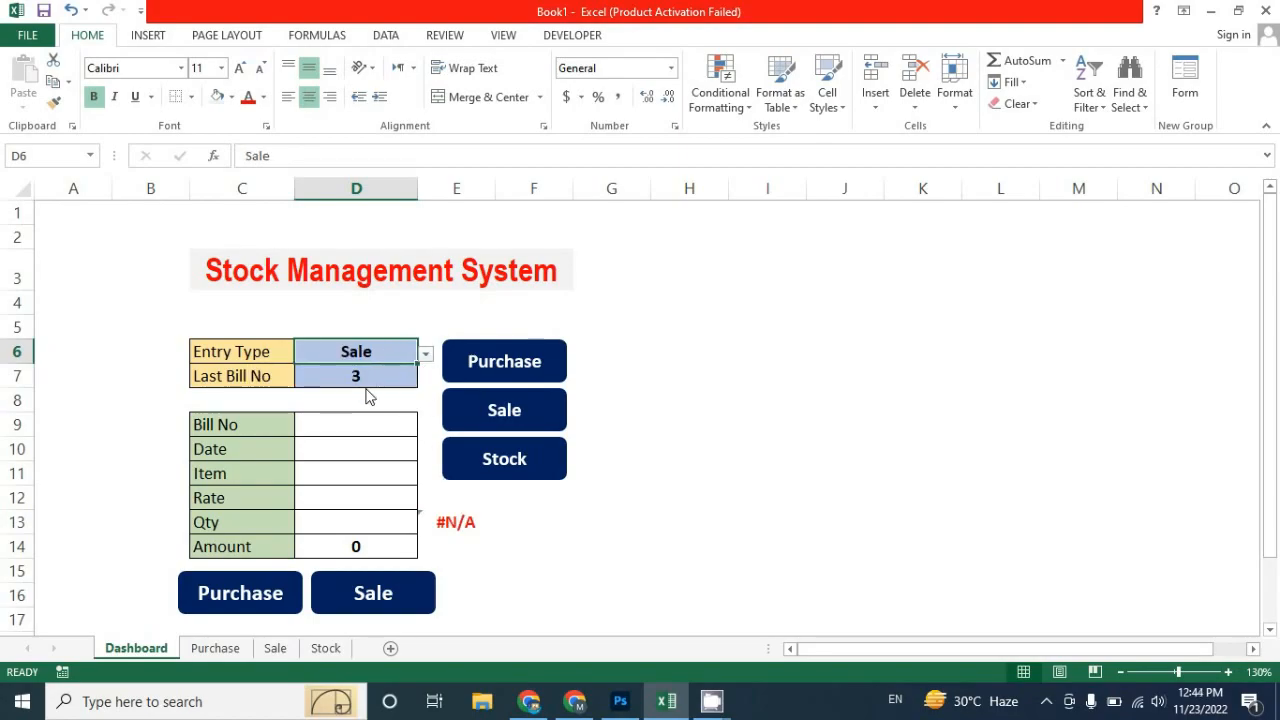
# Step: Choose Ram as the item of the sale entry and check its available quantity in the Stock sheet
pyautogui.click(382, 475)
pyautogui.click(425, 476)
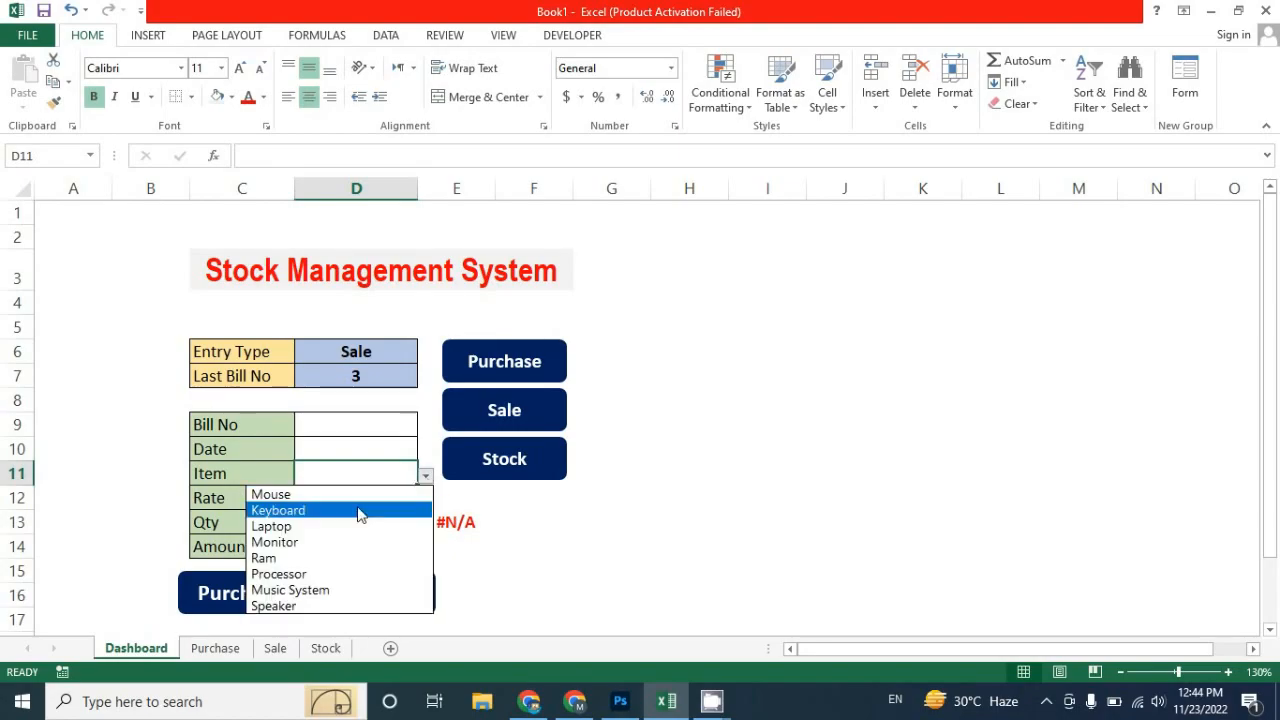
pyautogui.click(321, 566)
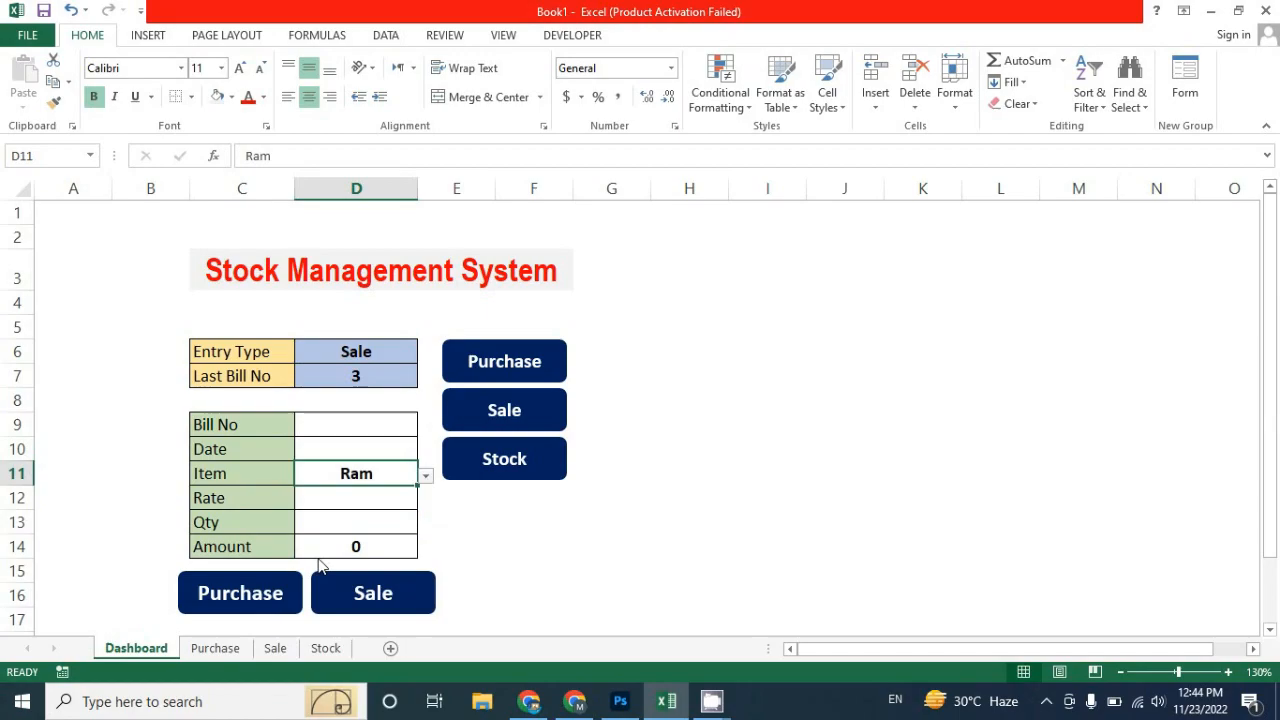
pyautogui.click(357, 524)
pyautogui.click(325, 648)
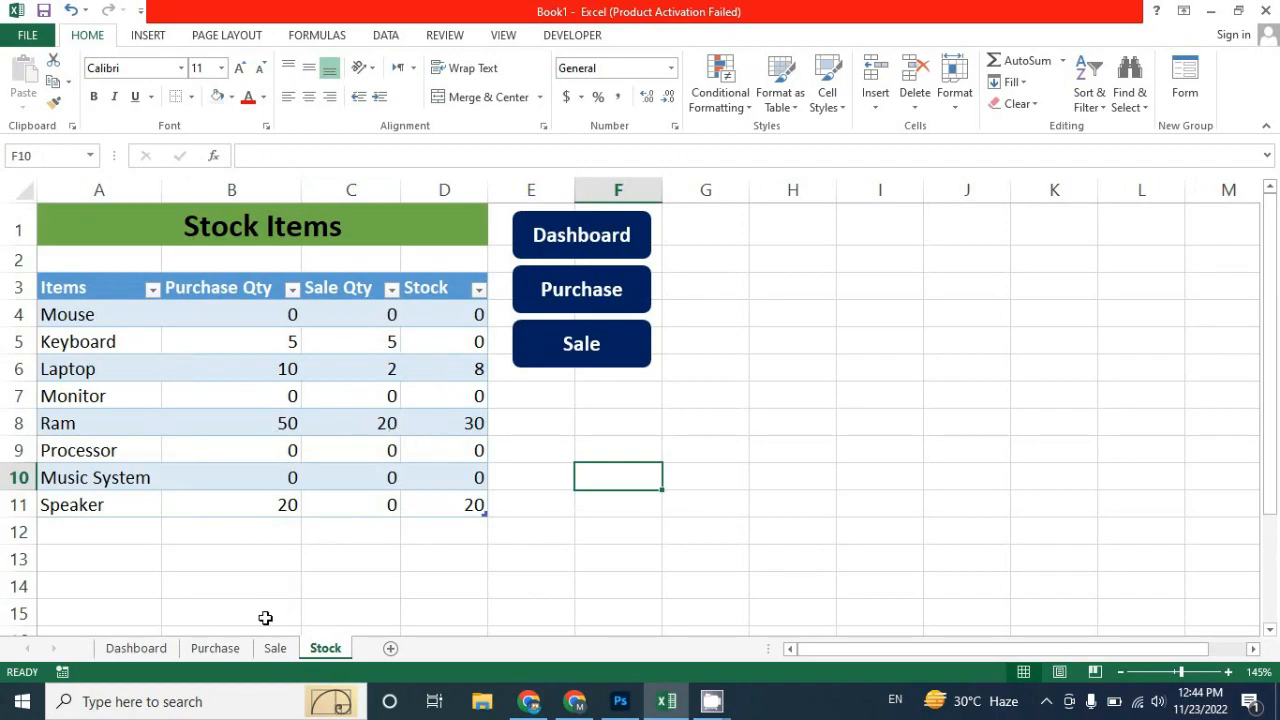
pyautogui.click(170, 651)
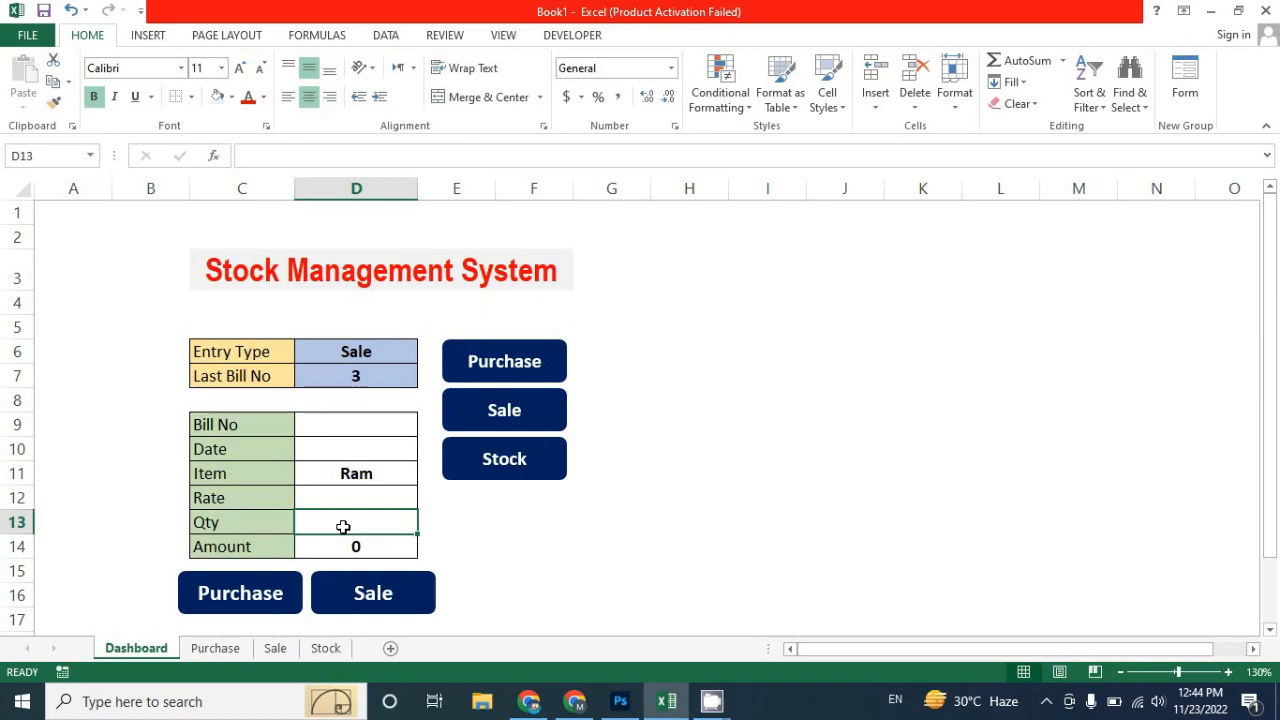
# Step: Set the Ram sale's quantity to 35 and inspect the stock availability formula in E13
pyautogui.write('35')
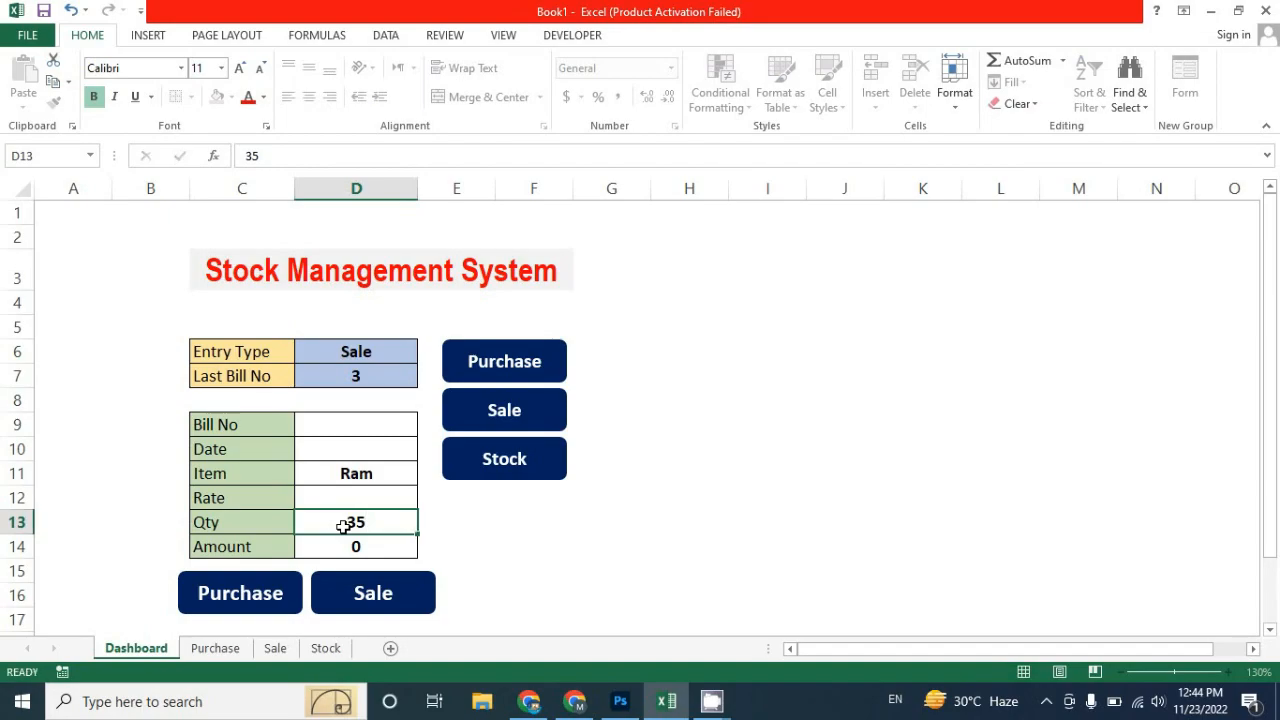
pyautogui.press('Return')
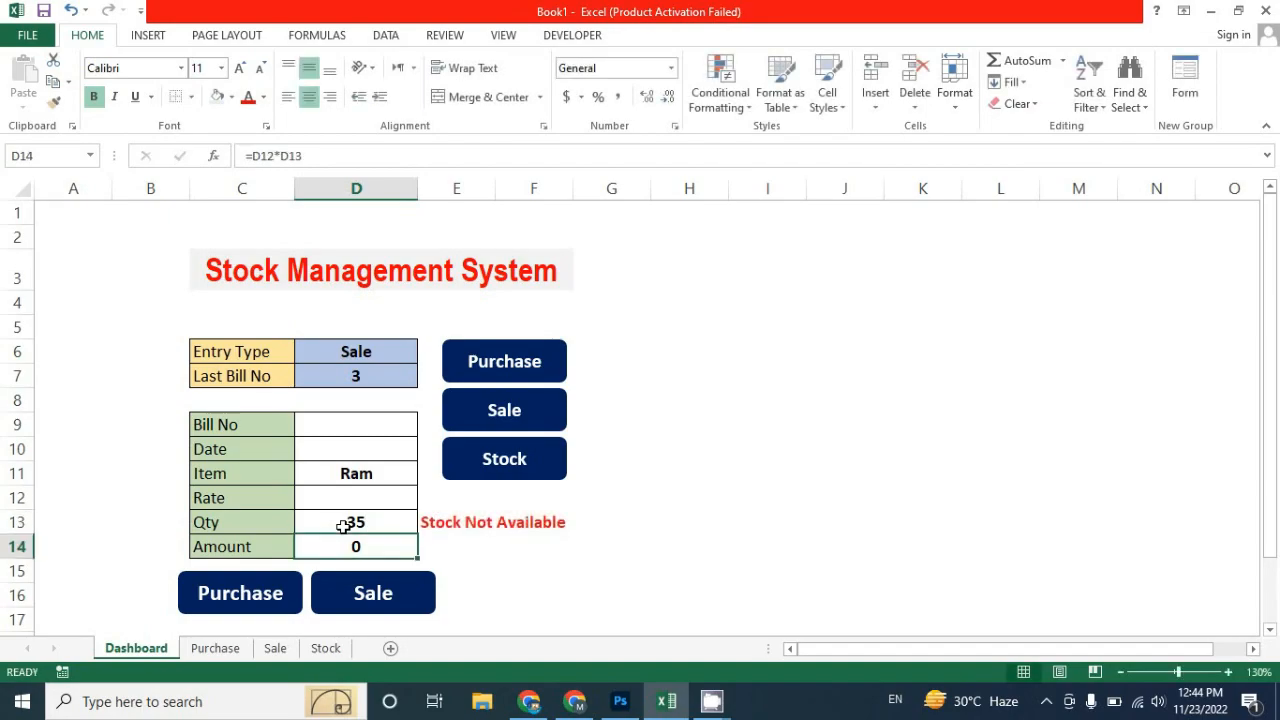
pyautogui.click(446, 526)
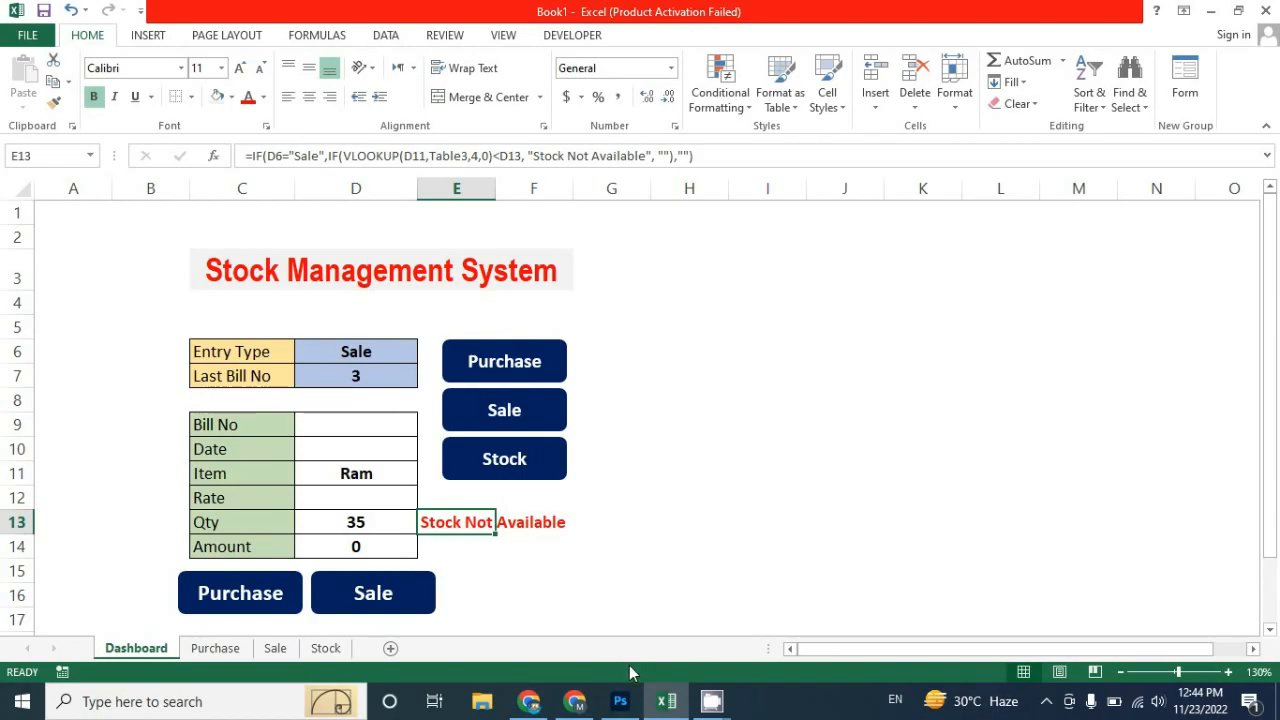
# Step: Create a new blank workbook and add three more sheets to it
pyautogui.hotkey('ctrl', 'n')
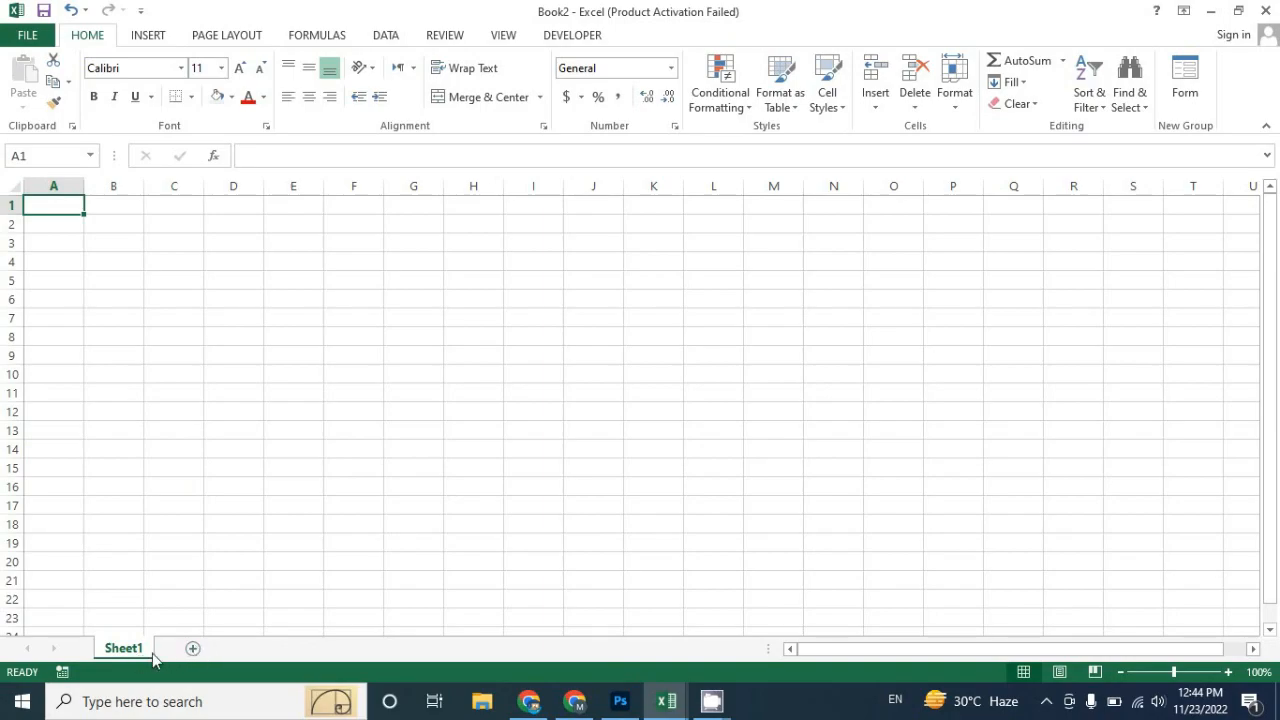
pyautogui.click(192, 650)
pyautogui.click(252, 650)
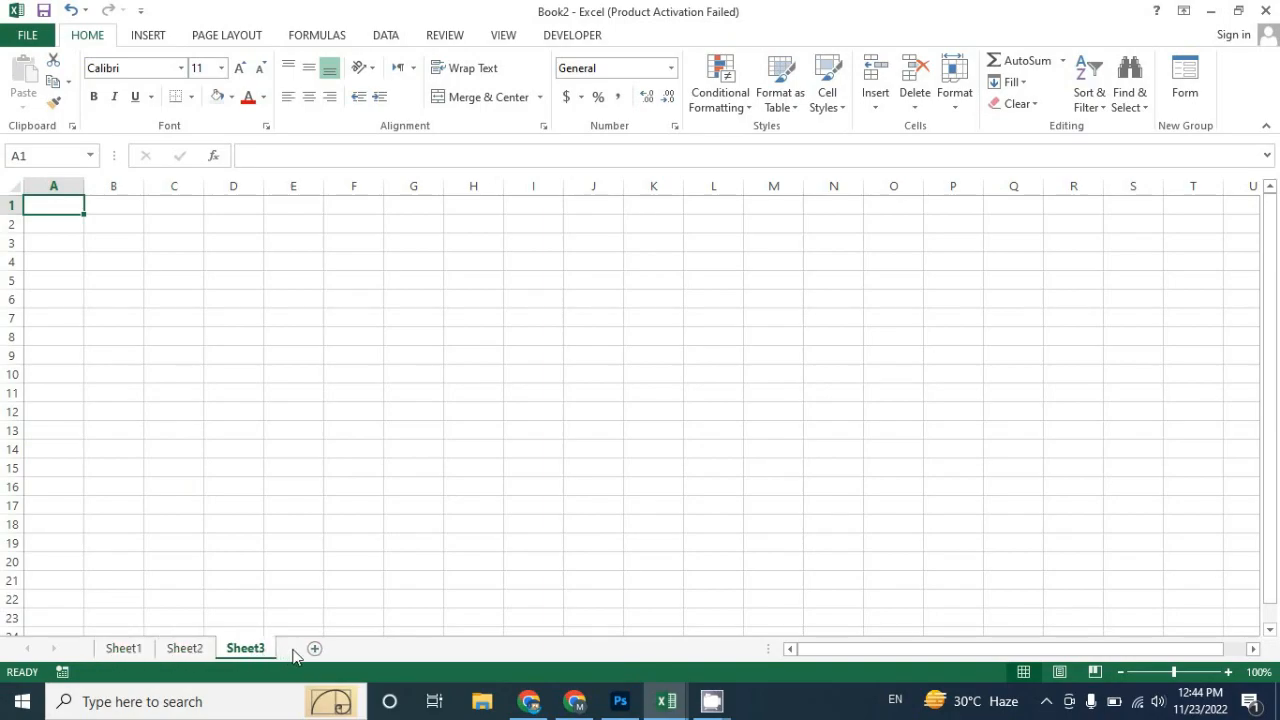
pyautogui.click(346, 648)
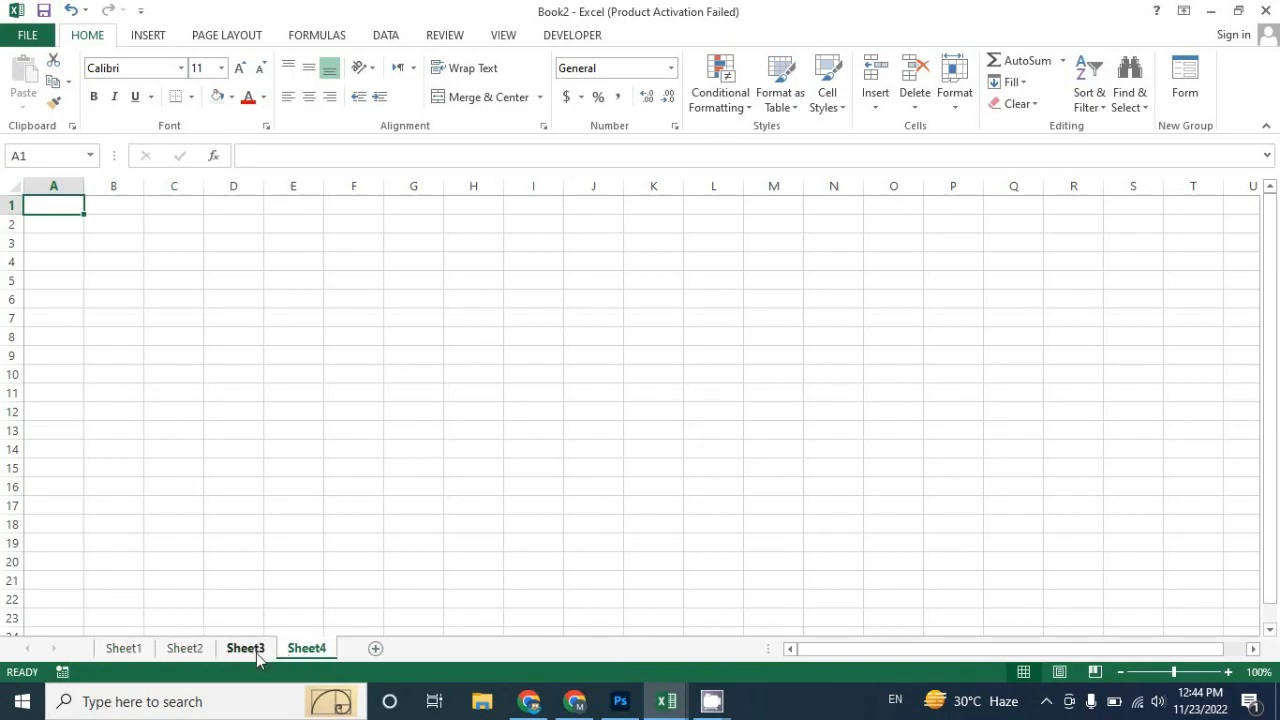
# Step: Rename Sheet1 as Dashboard and Sheet2 as Purchase
pyautogui.click(136, 653)
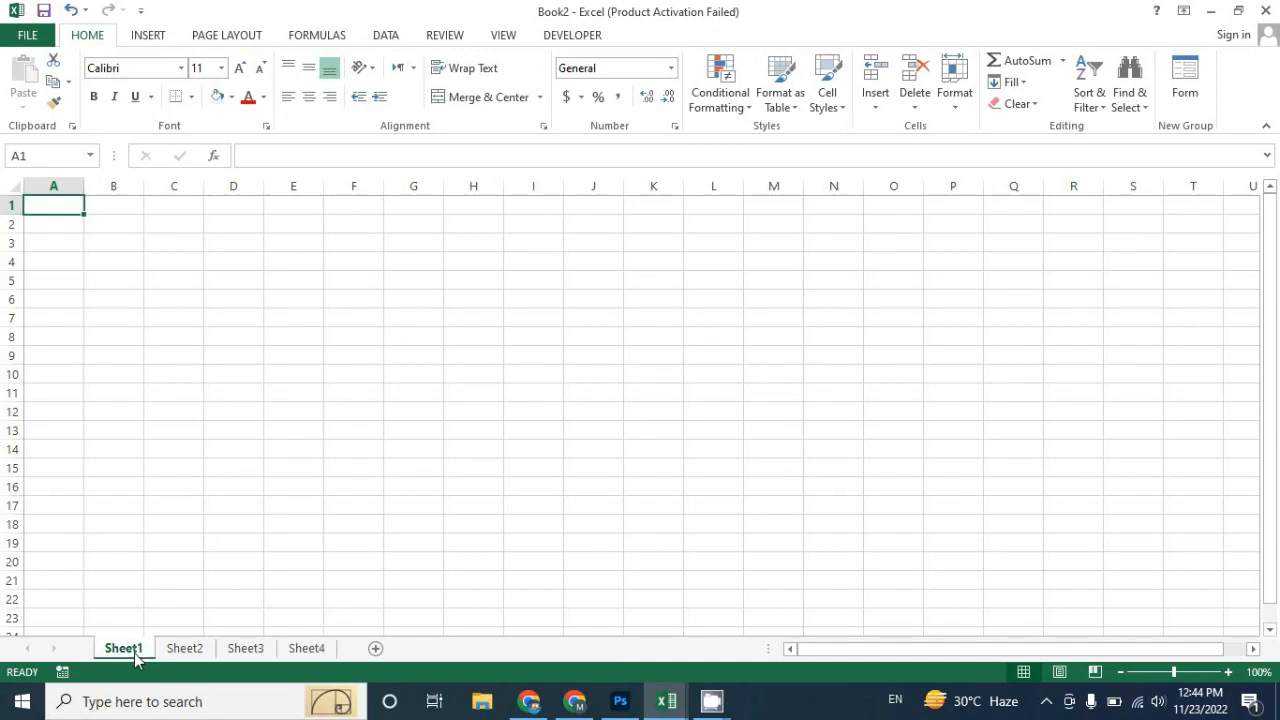
pyautogui.rightClick(134, 653)
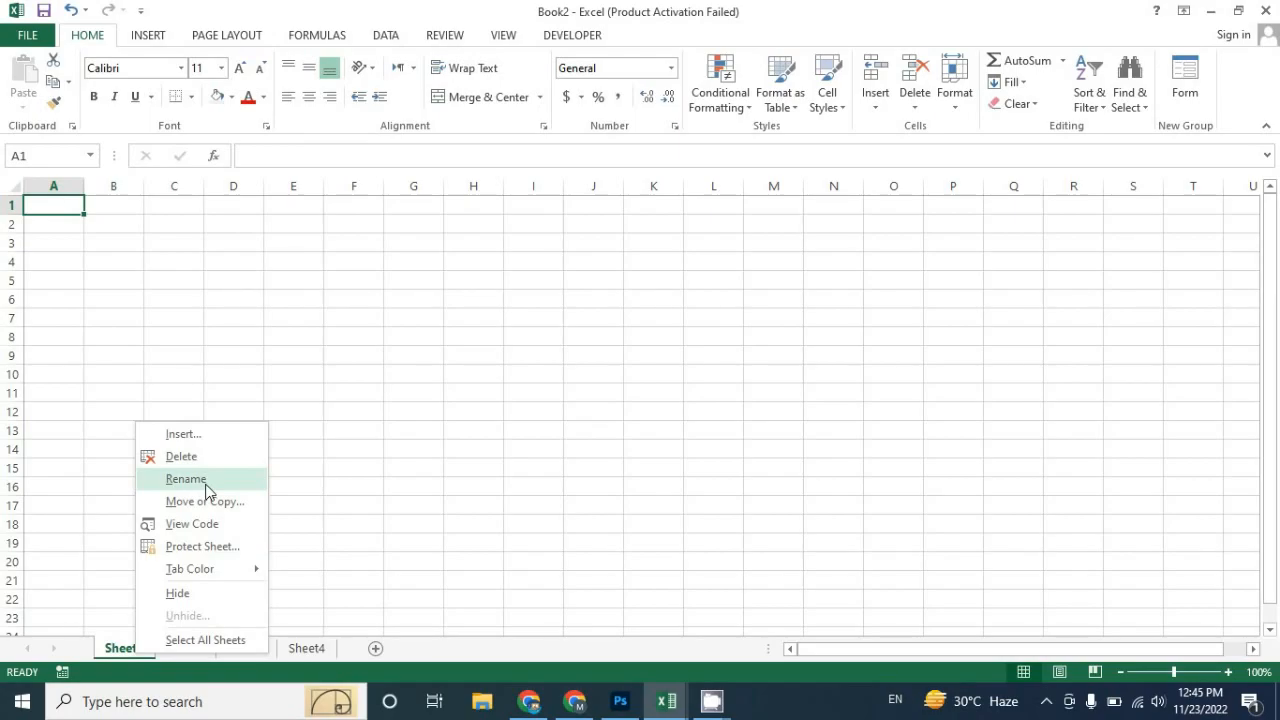
pyautogui.click(205, 480)
pyautogui.write('Dashboard')
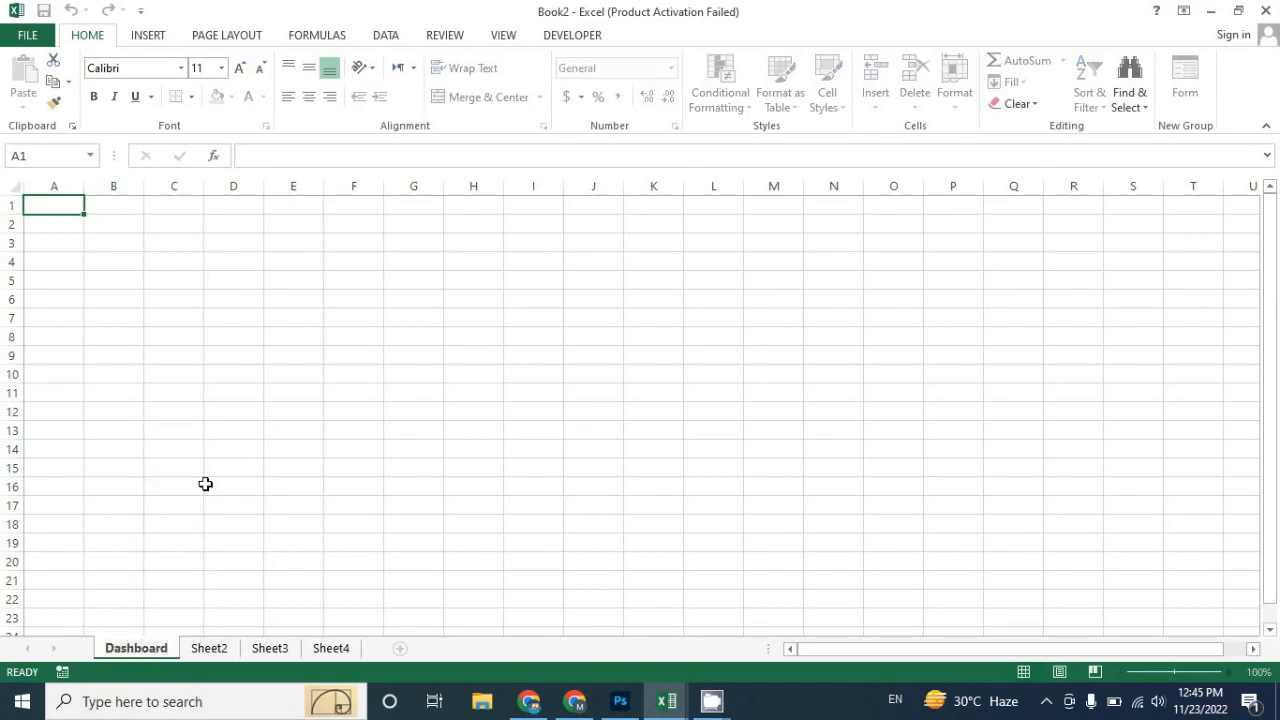
pyautogui.click(208, 650)
pyautogui.rightClick(208, 652)
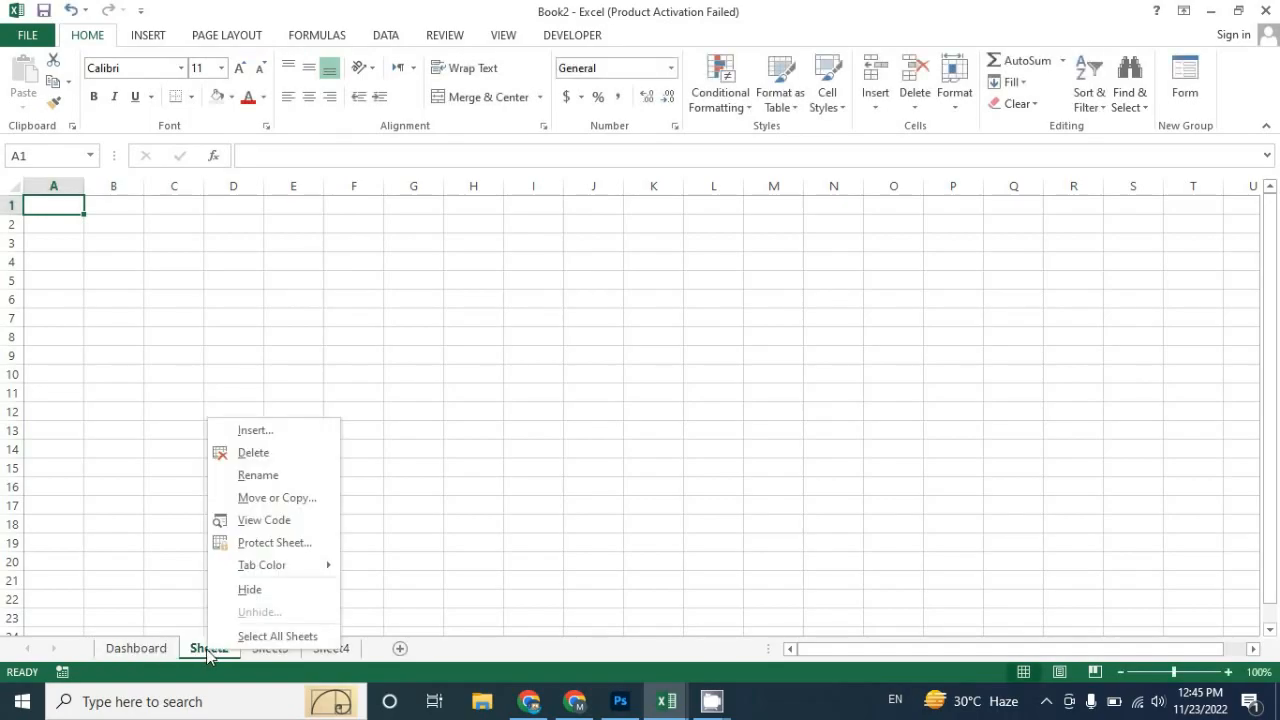
pyautogui.click(240, 480)
pyautogui.write('Purchase')
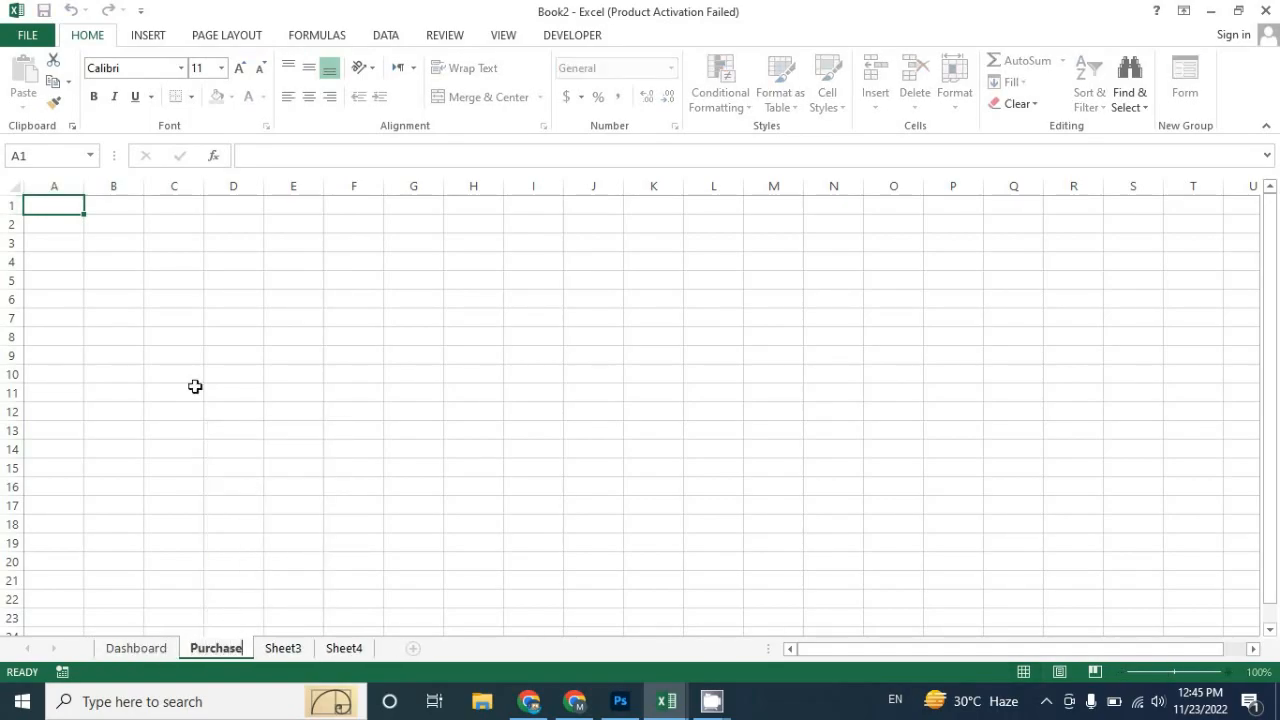
# Step: Rename Sheet3 as Sale and Sheet4 as Stock
pyautogui.click(284, 650)
pyautogui.rightClick(284, 652)
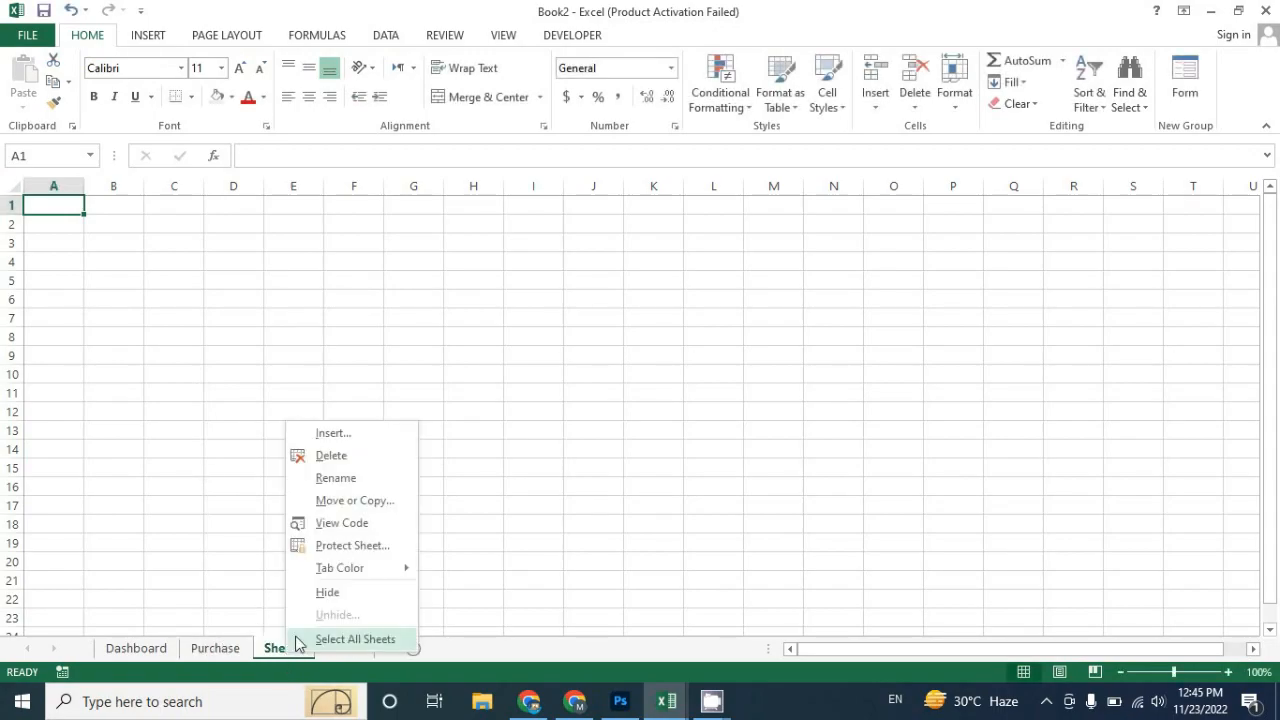
pyautogui.click(335, 479)
pyautogui.write('Sale')
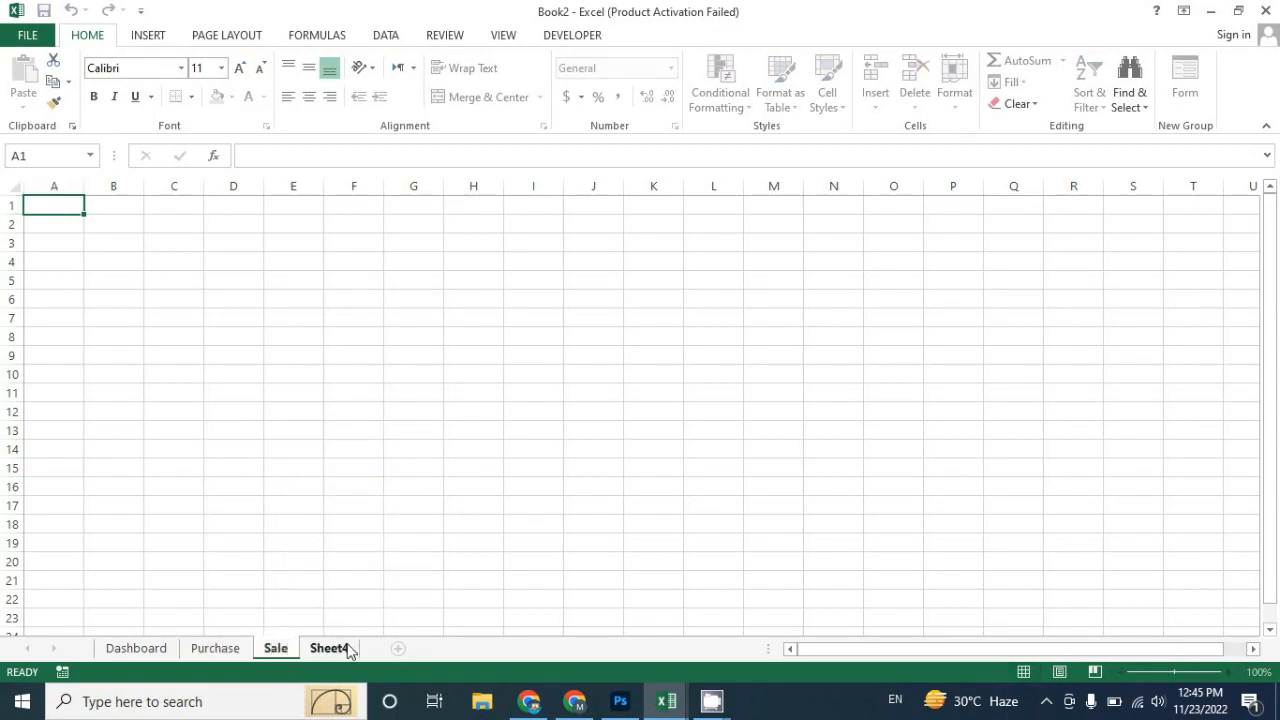
pyautogui.click(330, 648)
pyautogui.rightClick(338, 650)
pyautogui.click(391, 476)
pyautogui.write('Stock')
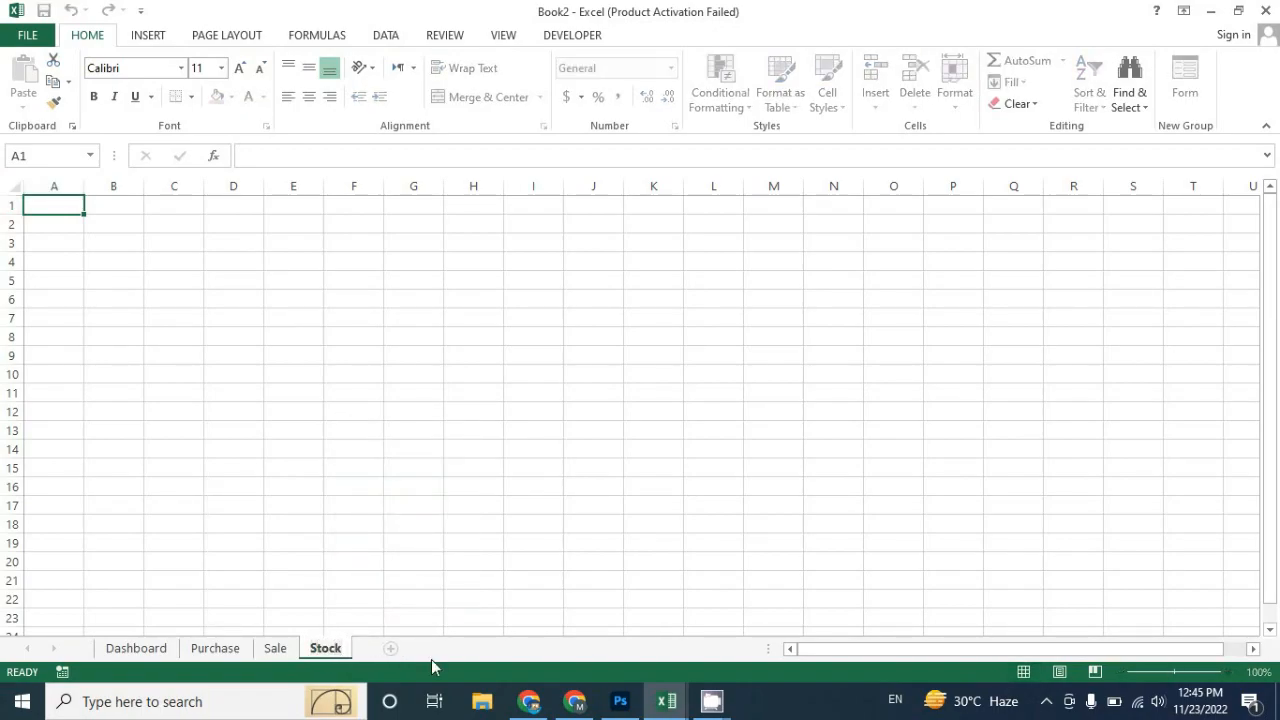
pyautogui.press('Return')
# Step: Enter the label Entry Type in cell C7 of the Dashboard sheet and fit column C to the text
pyautogui.click(274, 650)
pyautogui.click(213, 649)
pyautogui.click(140, 649)
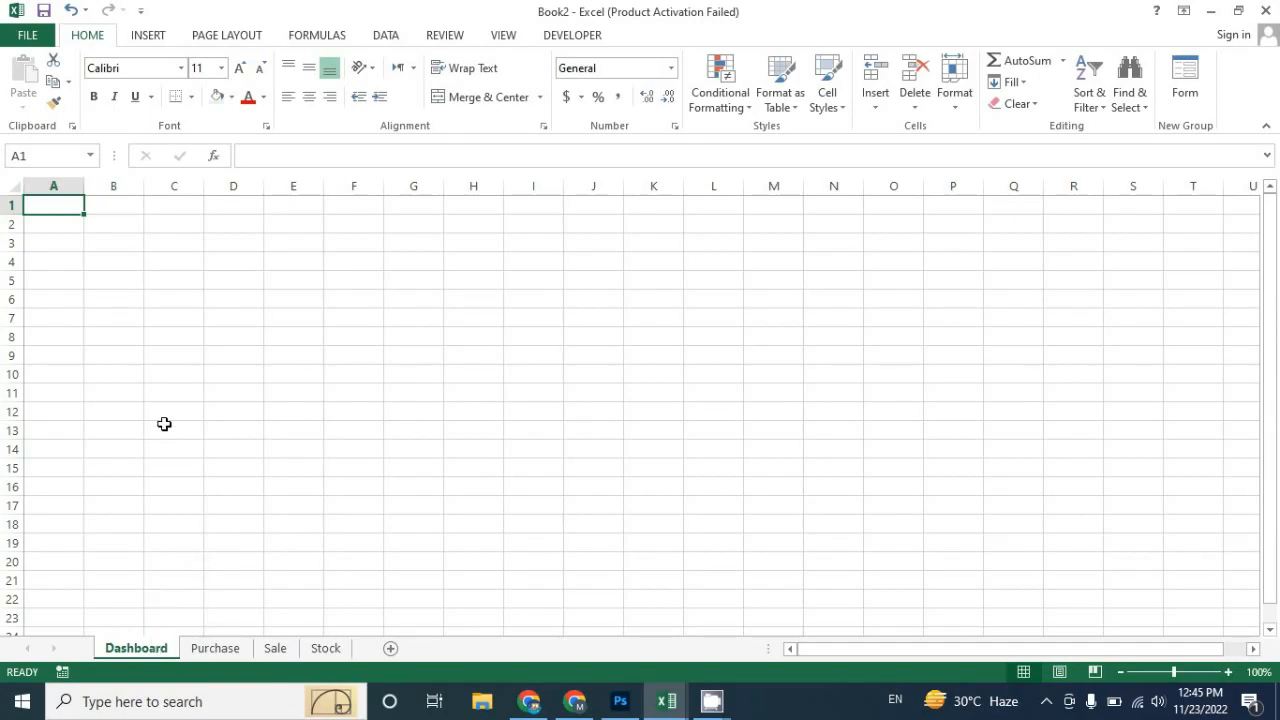
pyautogui.click(172, 314)
pyautogui.write('Entry')
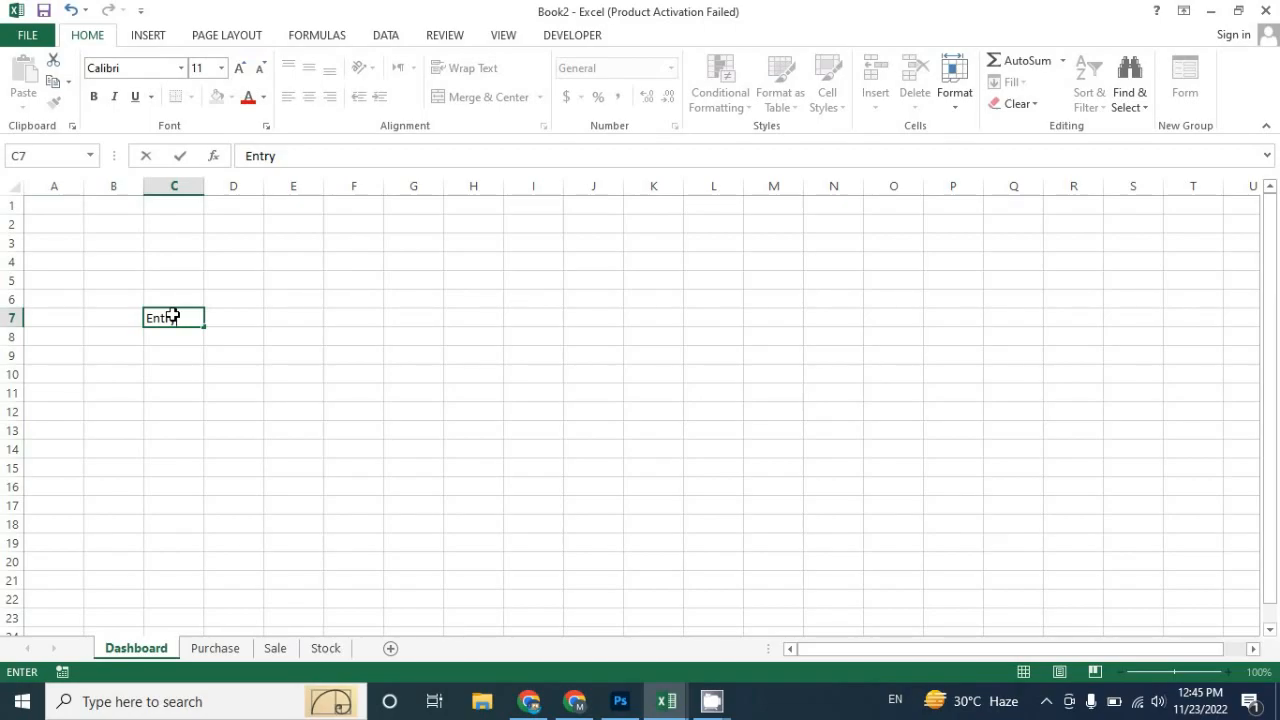
pyautogui.write(' Type')
pyautogui.click(198, 185)
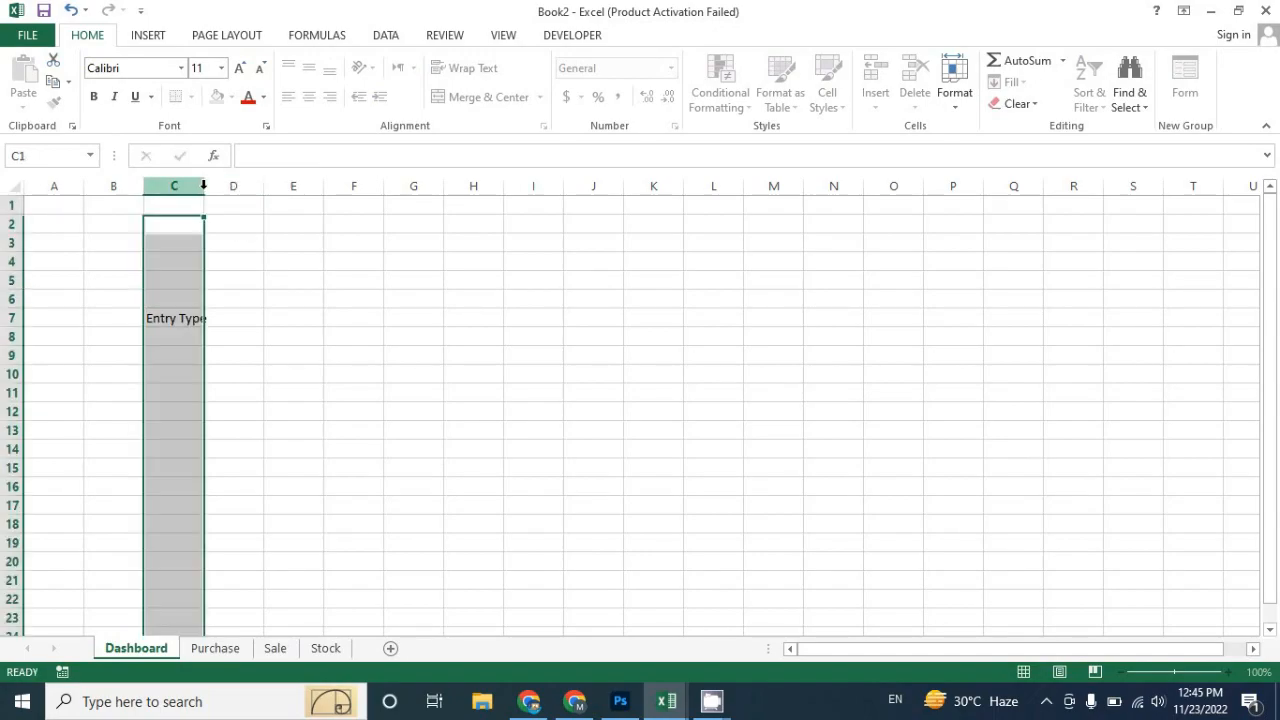
pyautogui.doubleClick(204, 185)
pyautogui.click(232, 319)
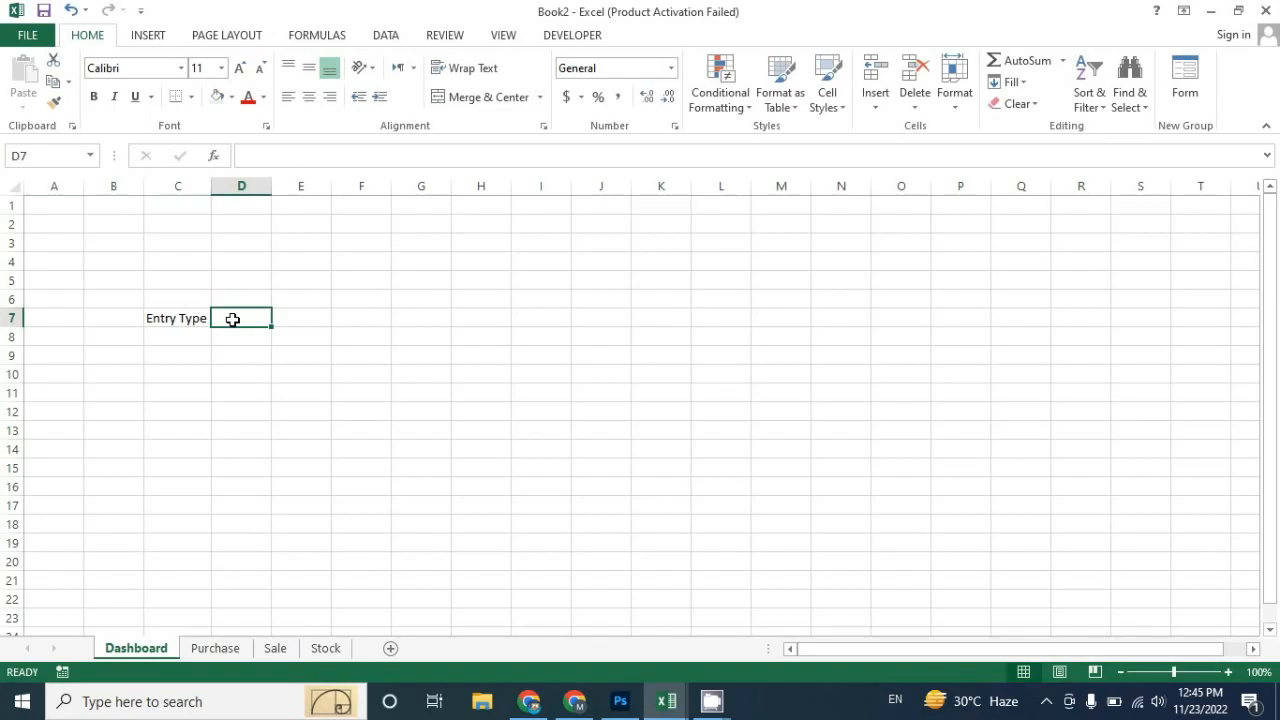
# Step: Enter the label Last Bill No in cell C8 and refit column C to the text
pyautogui.click(190, 320)
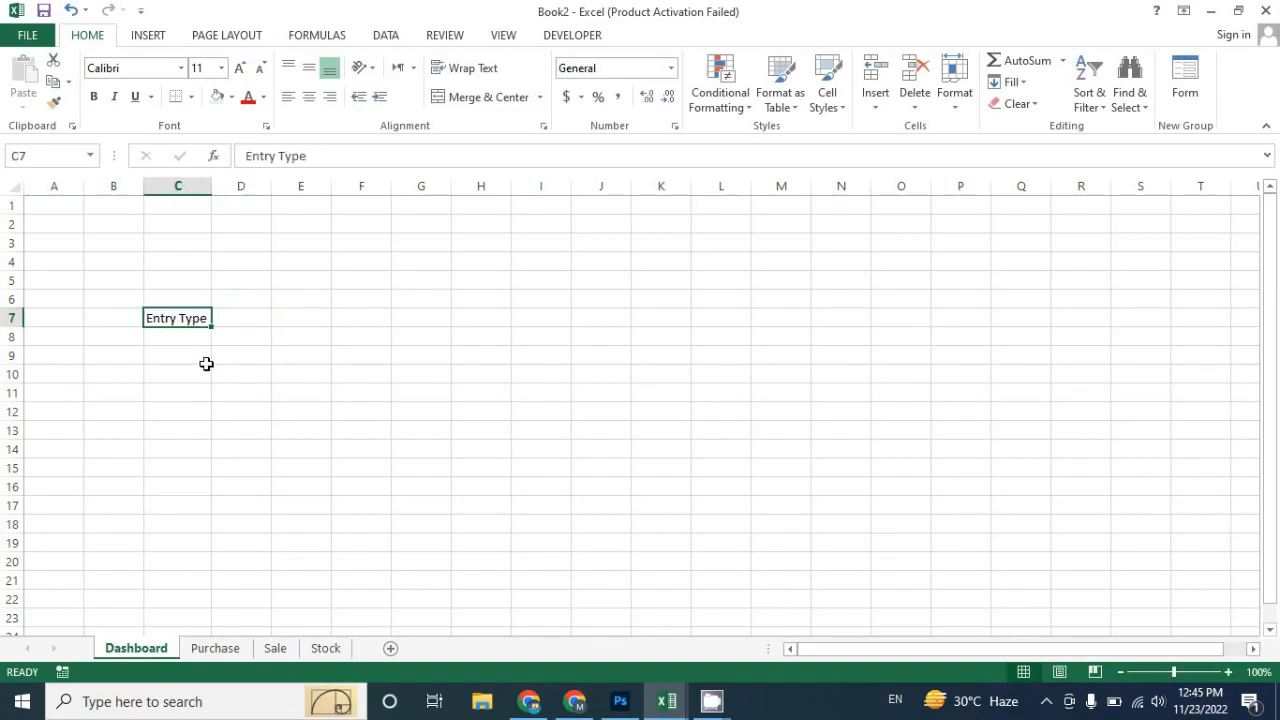
pyautogui.click(189, 335)
pyautogui.write('Last ')
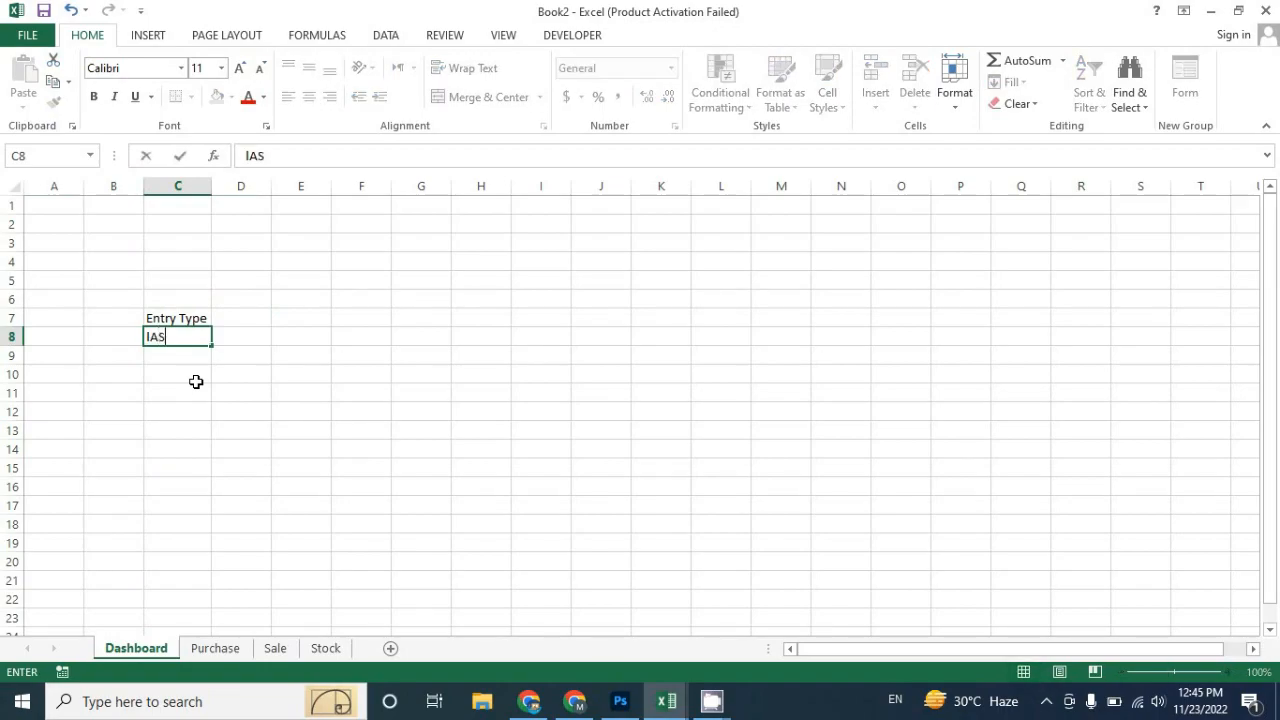
pyautogui.write('Bill No')
pyautogui.press('Tab')
pyautogui.moveTo(207, 193); pyautogui.dragTo(210, 189)
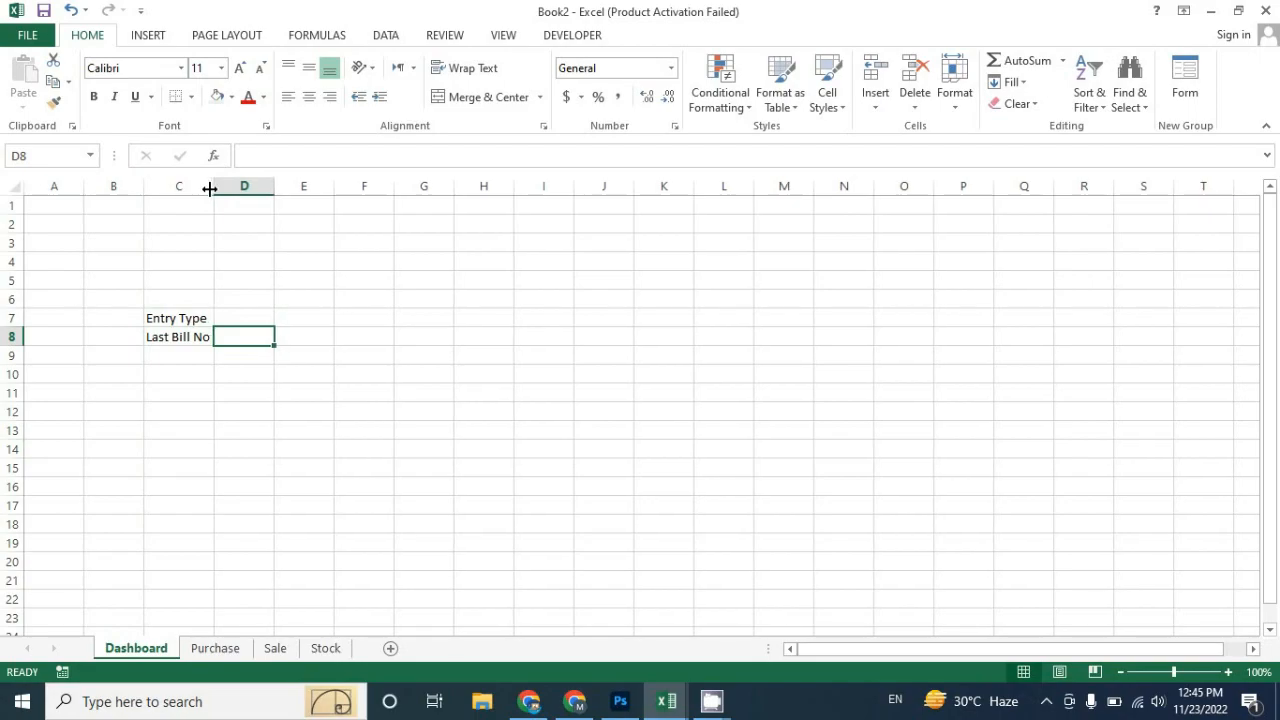
# Step: Apply all borders to the Entry Type and Last Bill No block in C7:D8
pyautogui.click(243, 317)
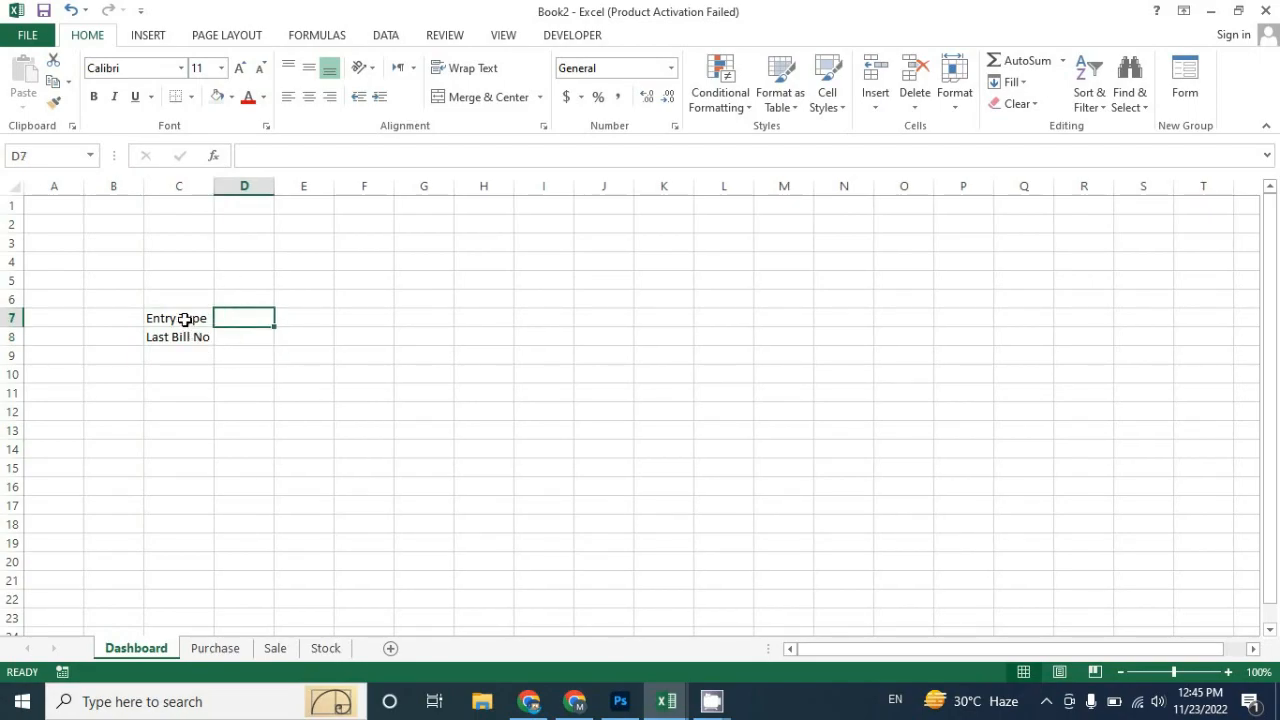
pyautogui.moveTo(186, 320); pyautogui.dragTo(233, 333)
pyautogui.click(191, 96)
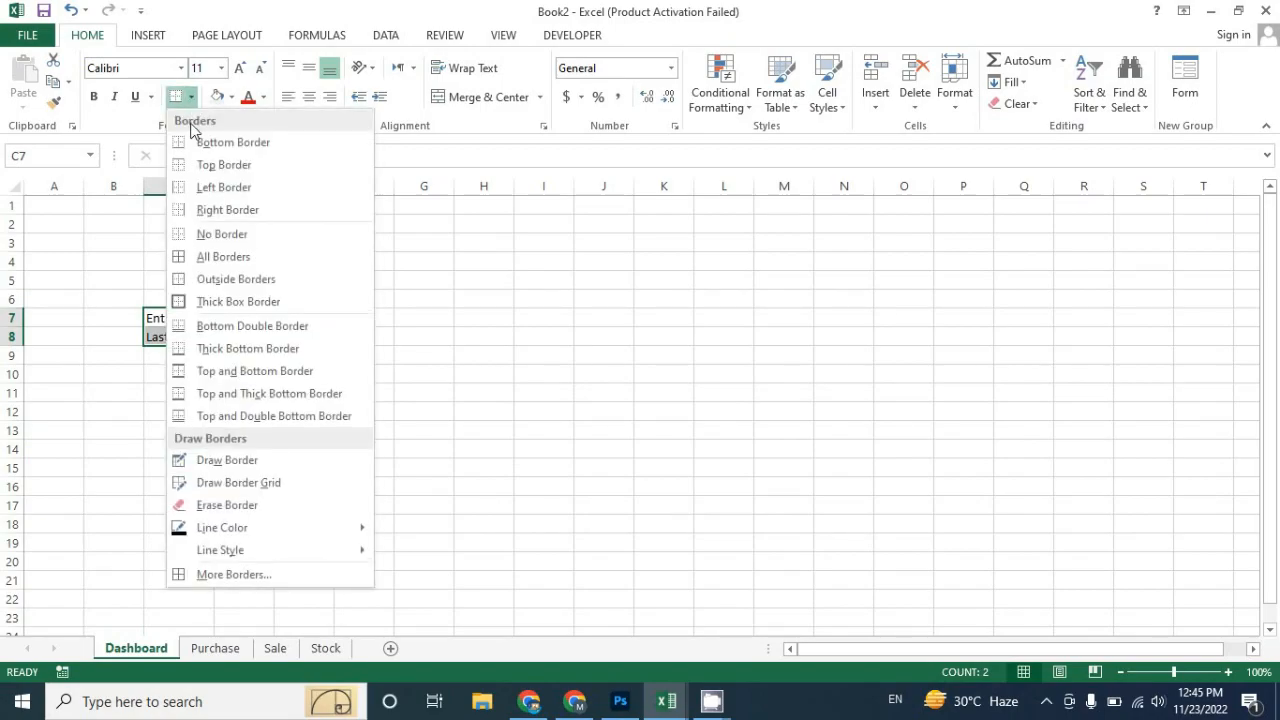
pyautogui.click(217, 263)
pyautogui.click(352, 372)
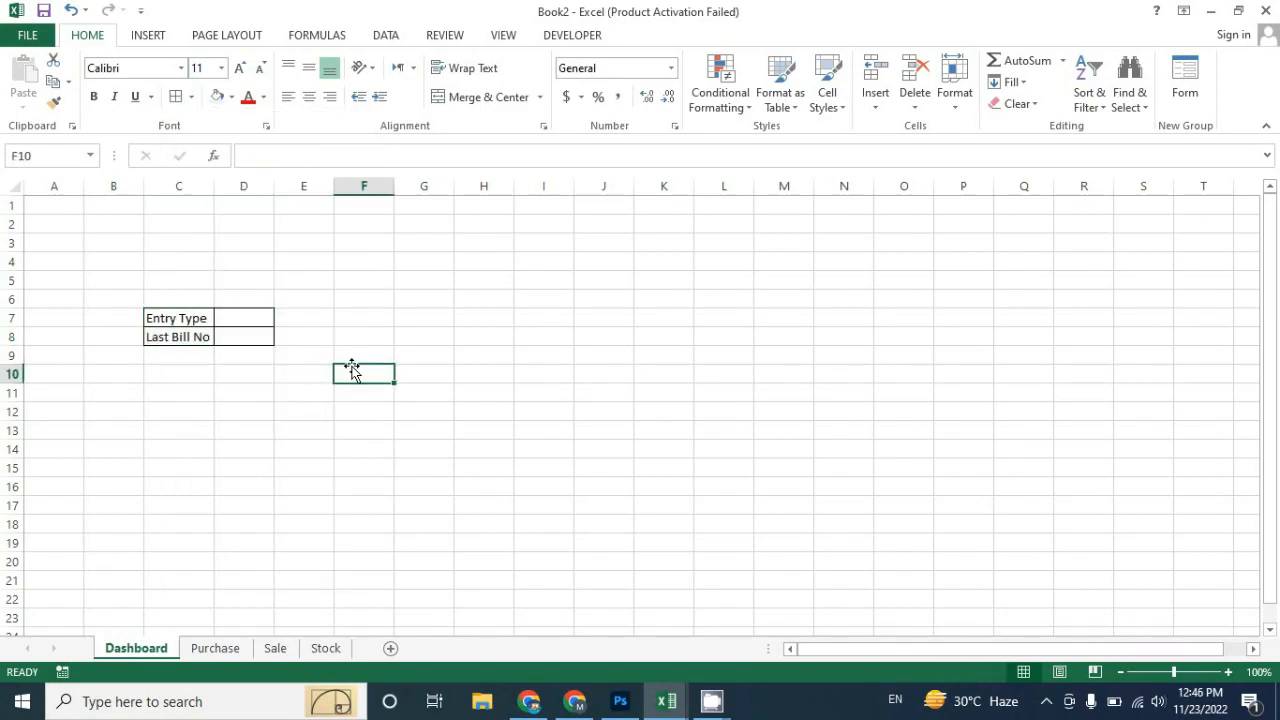
# Step: Widen columns C and D to give the bordered entry block more room
pyautogui.moveTo(272, 193); pyautogui.dragTo(295, 193)
pyautogui.moveTo(214, 189); pyautogui.dragTo(228, 189)
pyautogui.moveTo(310, 190); pyautogui.dragTo(317, 190)
# Step: Enter the labels Bill No, Date, Item, Rate, Qty and Amount down cells C10:C15 of the Dashboard sheet
pyautogui.click(194, 376)
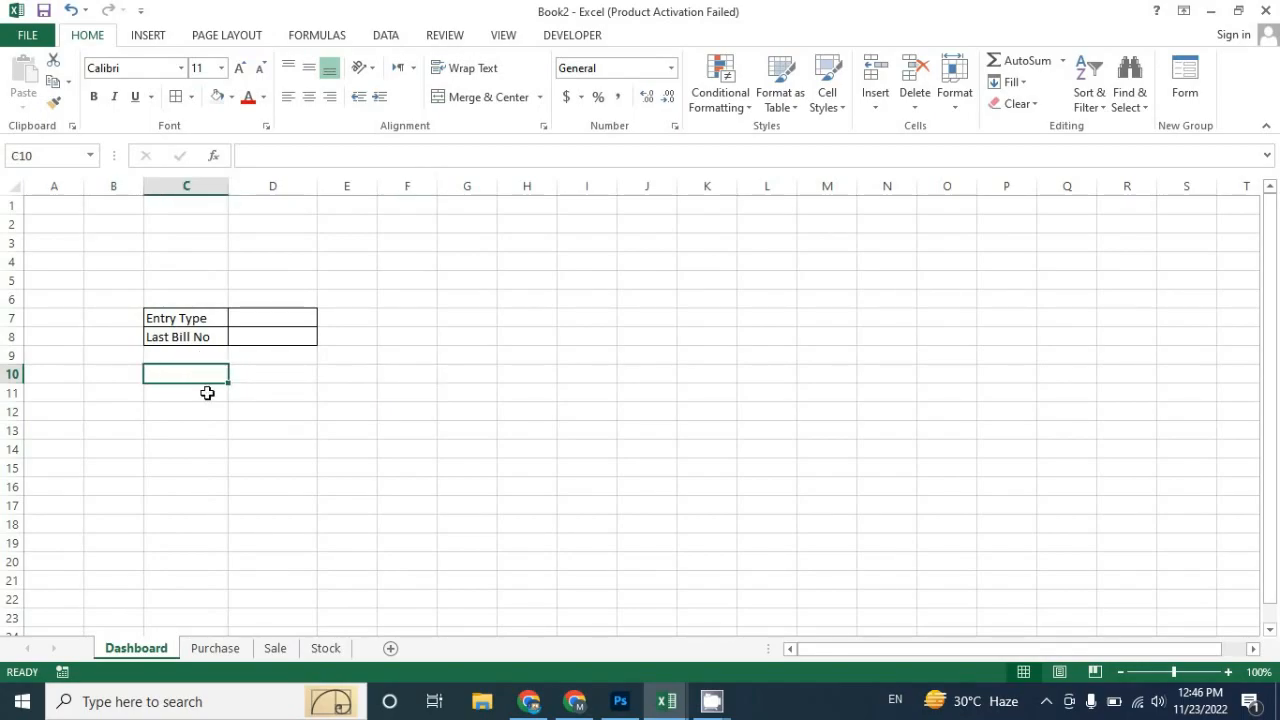
pyautogui.write('Bill No')
pyautogui.press('Return')
pyautogui.write('Date')
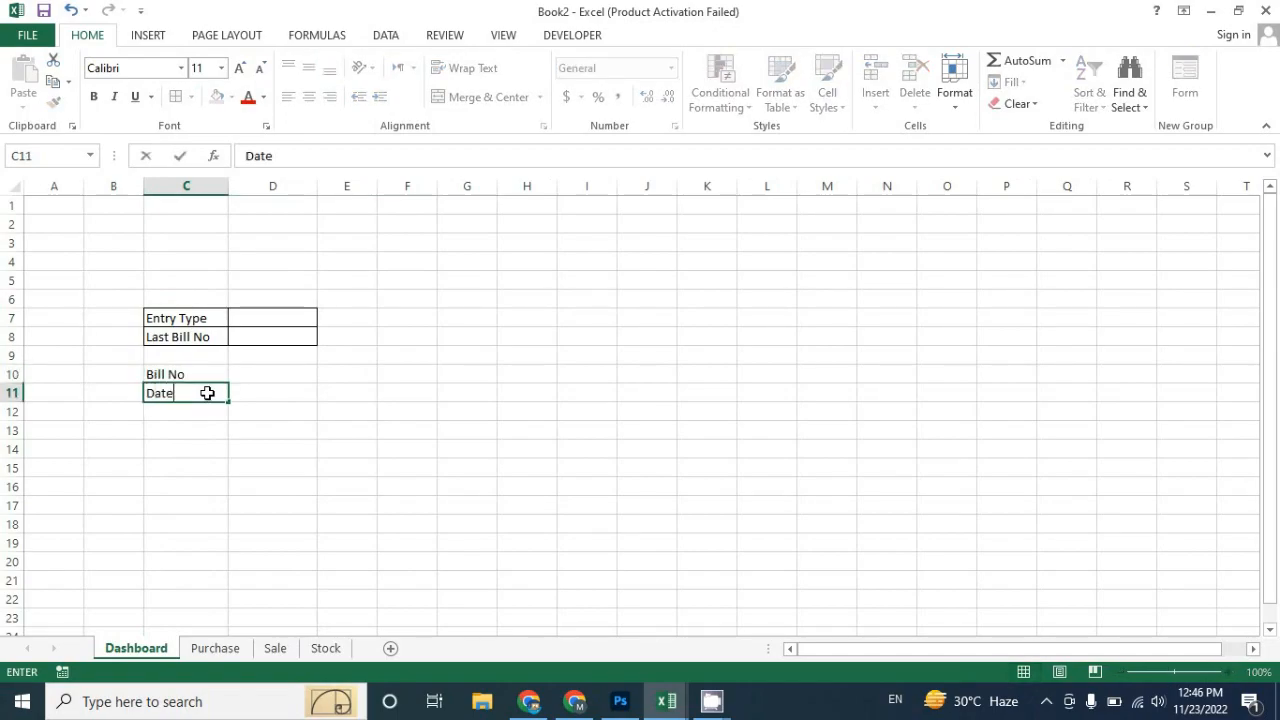
pyautogui.press('Return')
pyautogui.write('Ite')
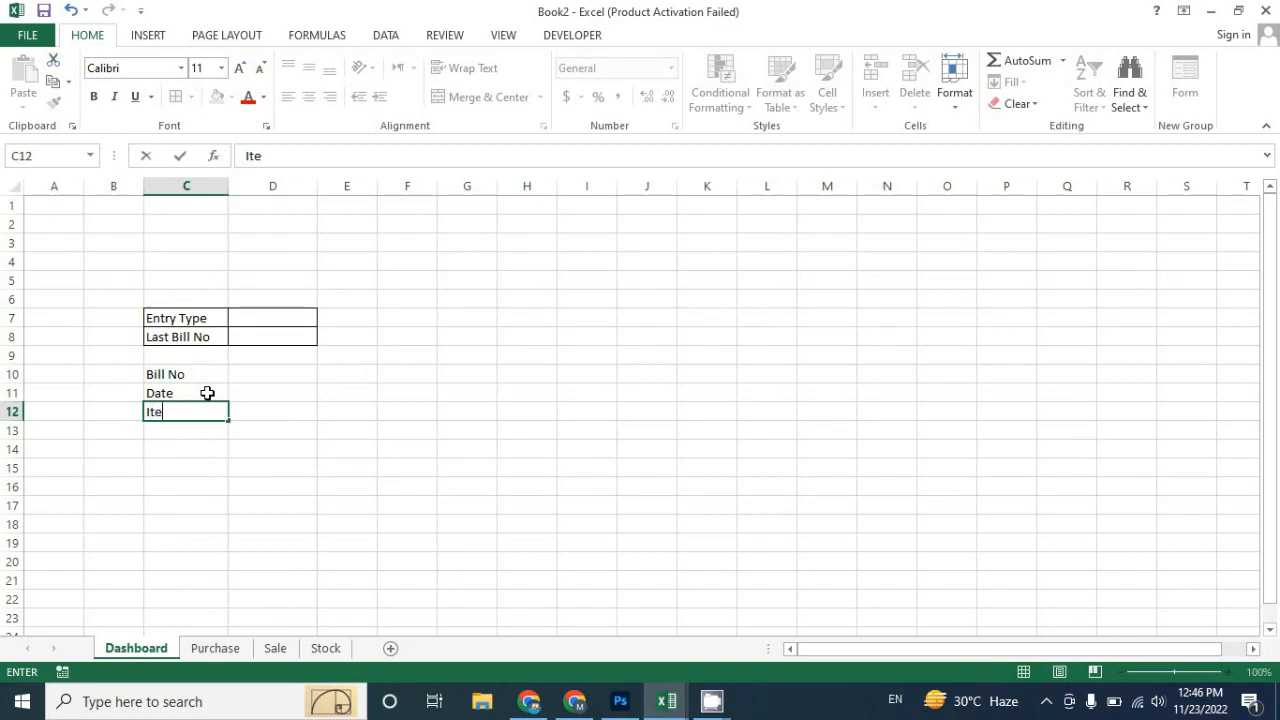
pyautogui.write('m')
pyautogui.press('Return')
pyautogui.write('Rate')
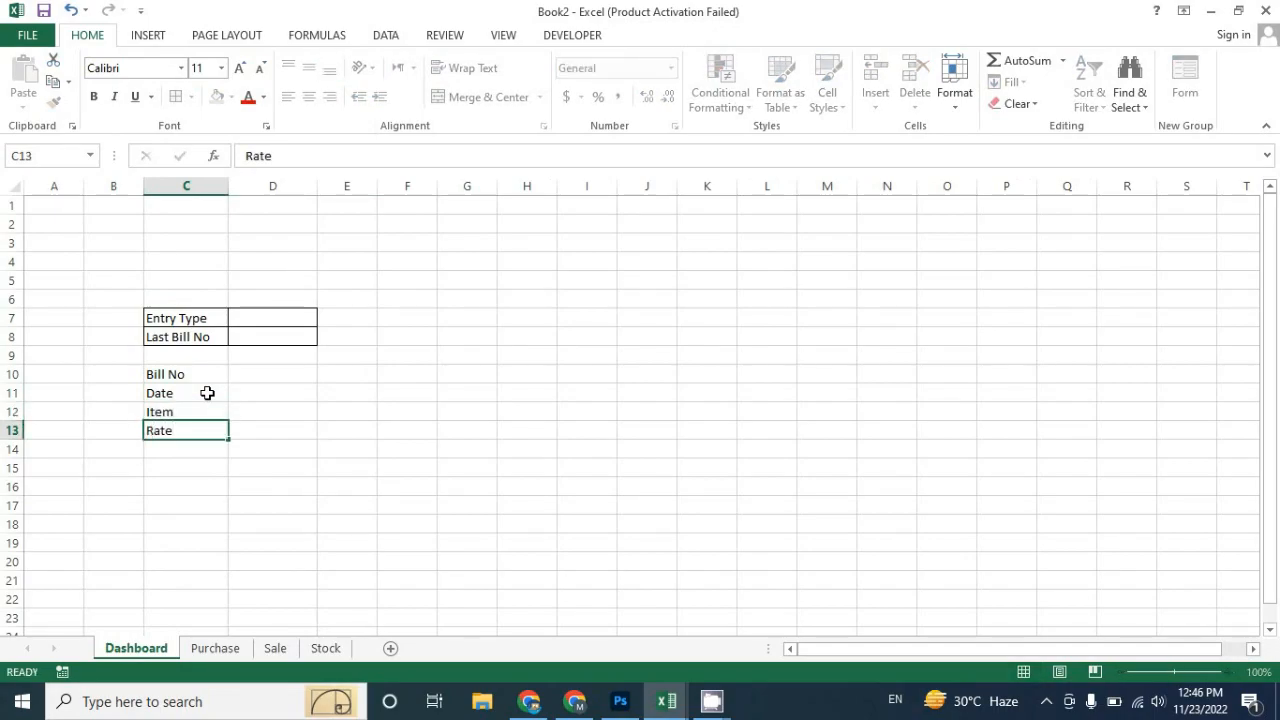
pyautogui.press('Return')
pyautogui.write('Qty')
pyautogui.press('Return')
pyautogui.write('Am')
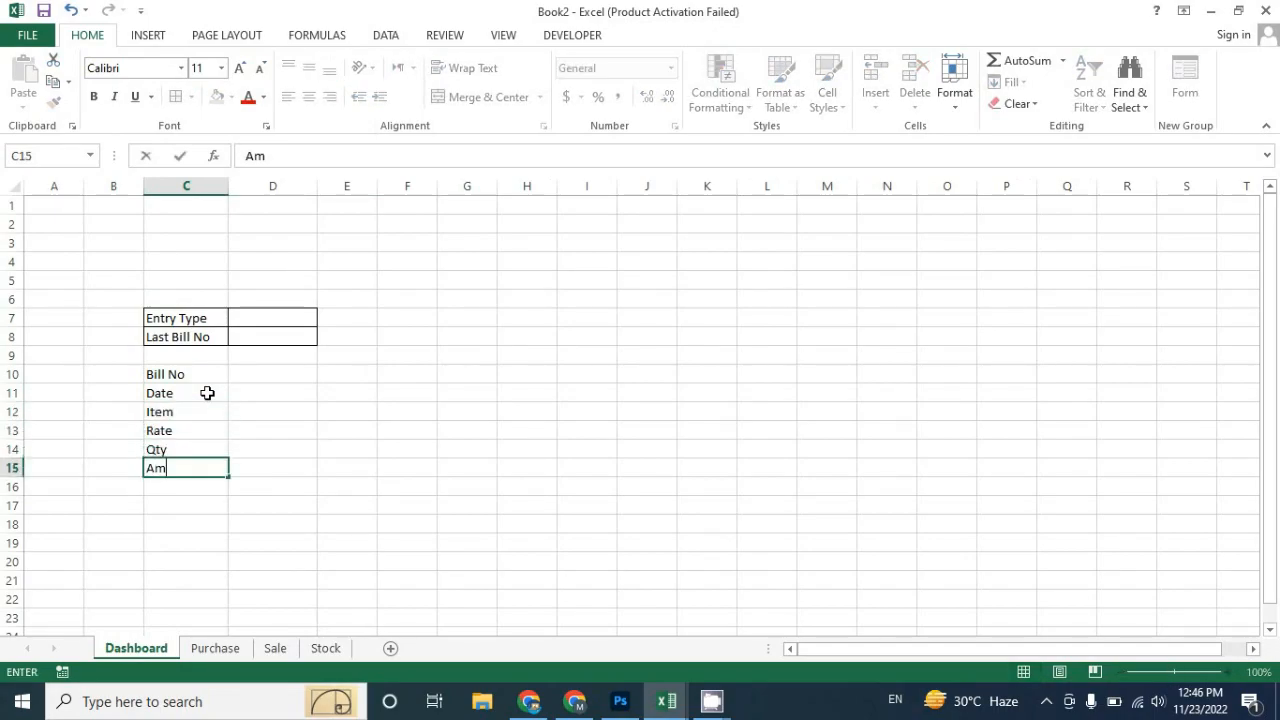
pyautogui.write('ount')
pyautogui.press('Tab')
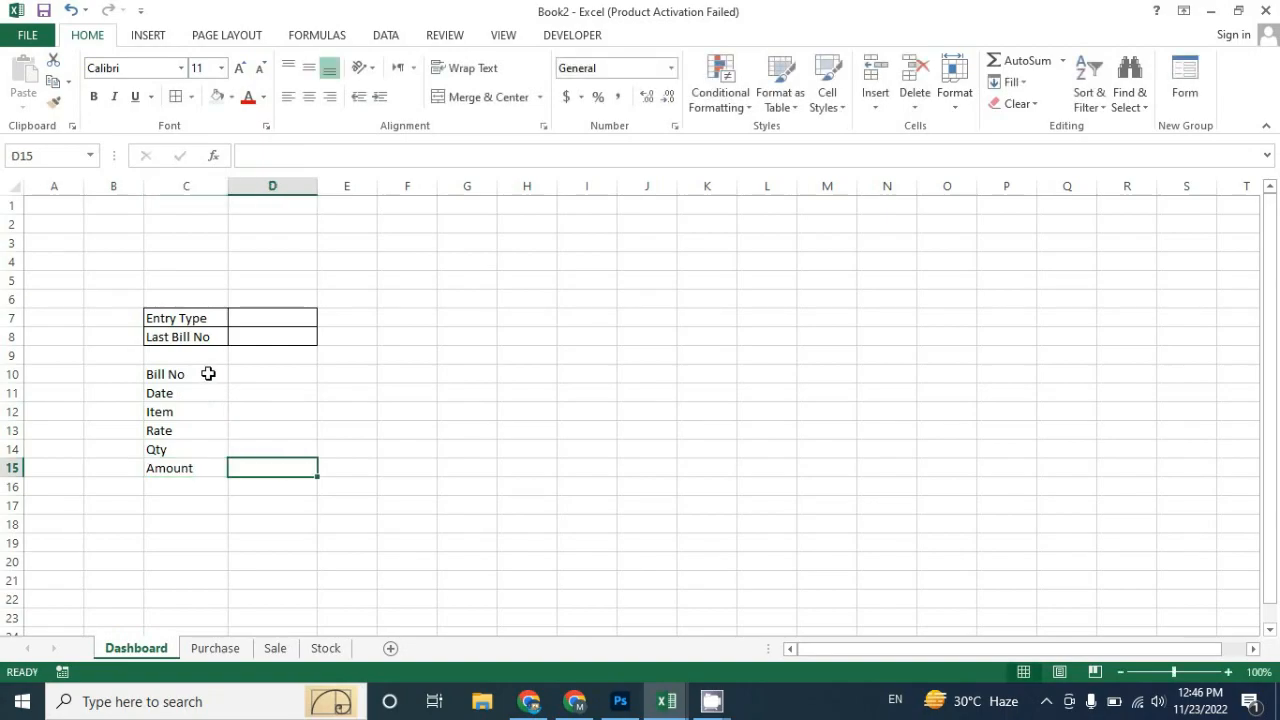
# Step: Apply all borders to the Bill No to Amount block in C10:D15
pyautogui.moveTo(205, 370); pyautogui.dragTo(208, 466)
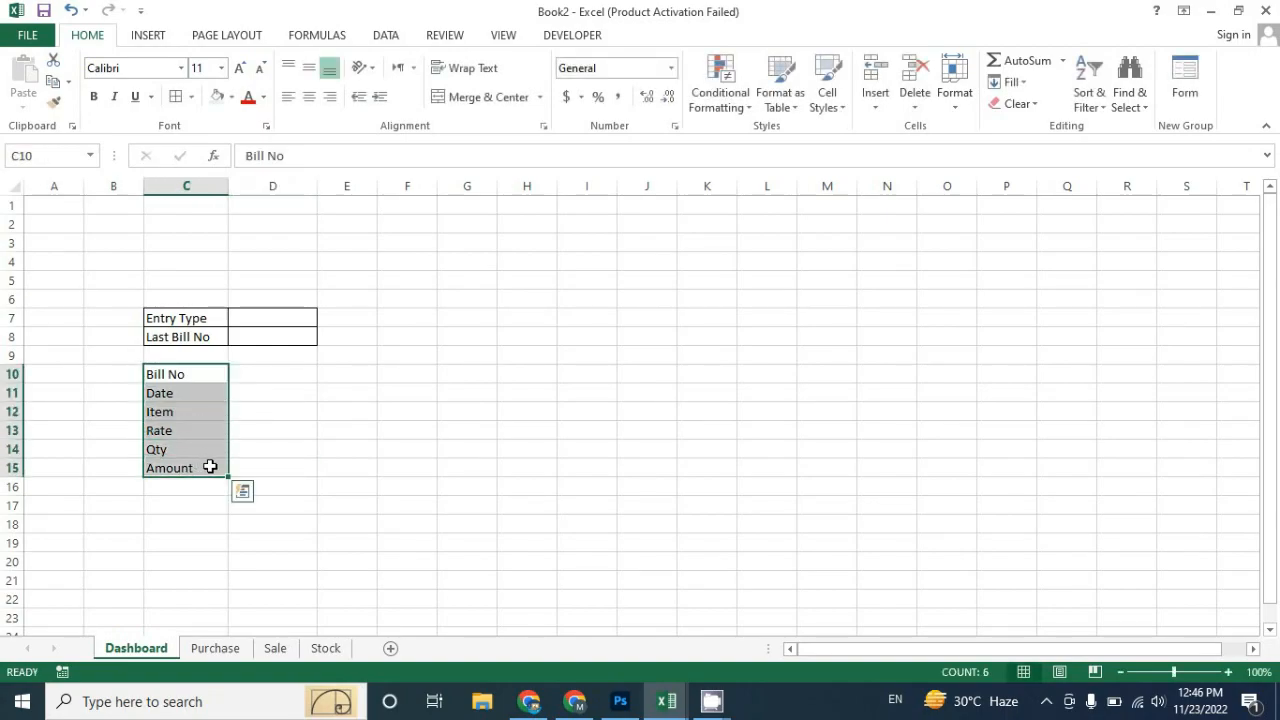
pyautogui.keyDown('ctrl'); pyautogui.scroll(1, 306, 436); pyautogui.keyUp('ctrl')
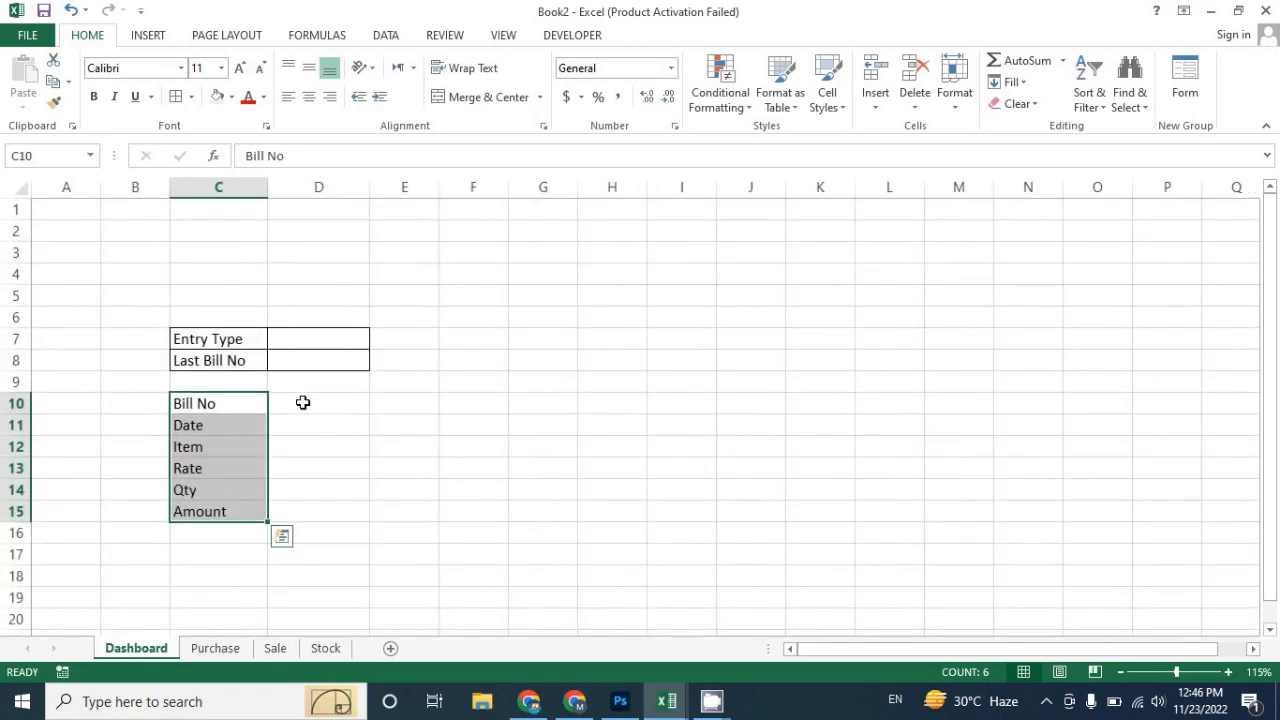
pyautogui.click(318, 440)
pyautogui.moveTo(237, 403); pyautogui.dragTo(328, 515)
pyautogui.click(175, 96)
pyautogui.click(458, 428)
pyautogui.scroll(-1, 341, 360)
pyautogui.scroll(1, 340, 371)
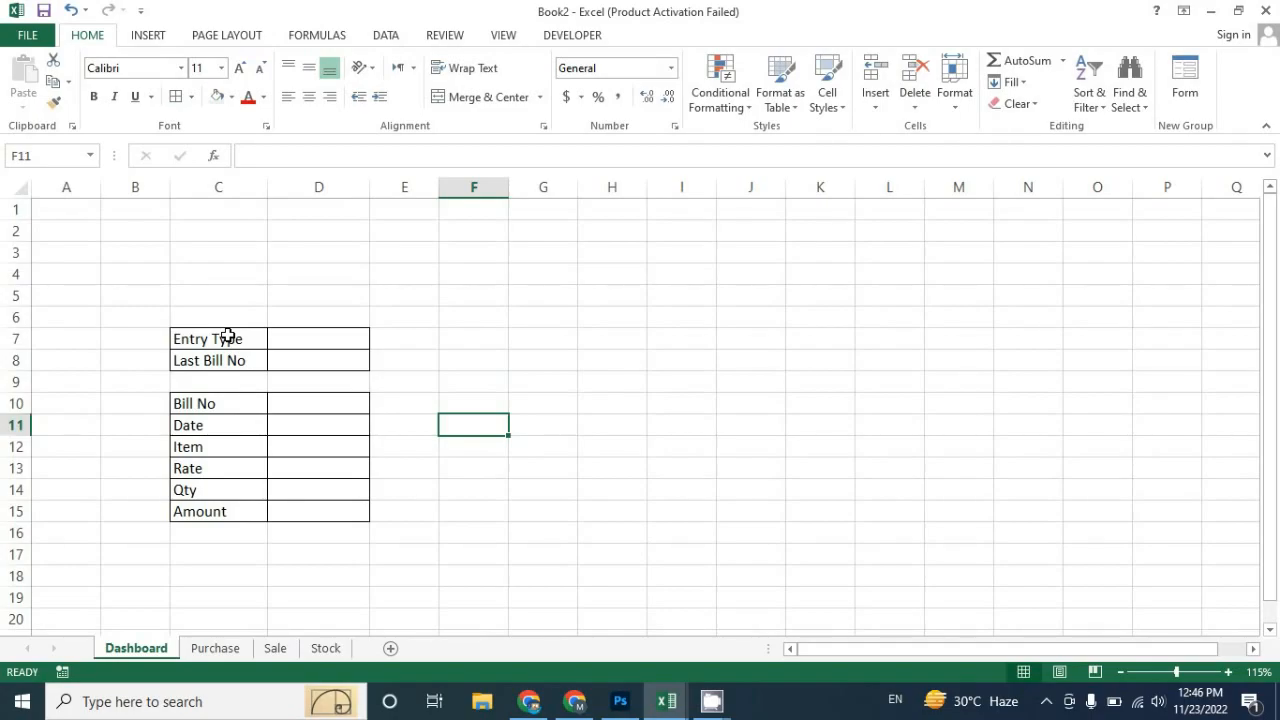
pyautogui.click(306, 338)
pyautogui.click(312, 360)
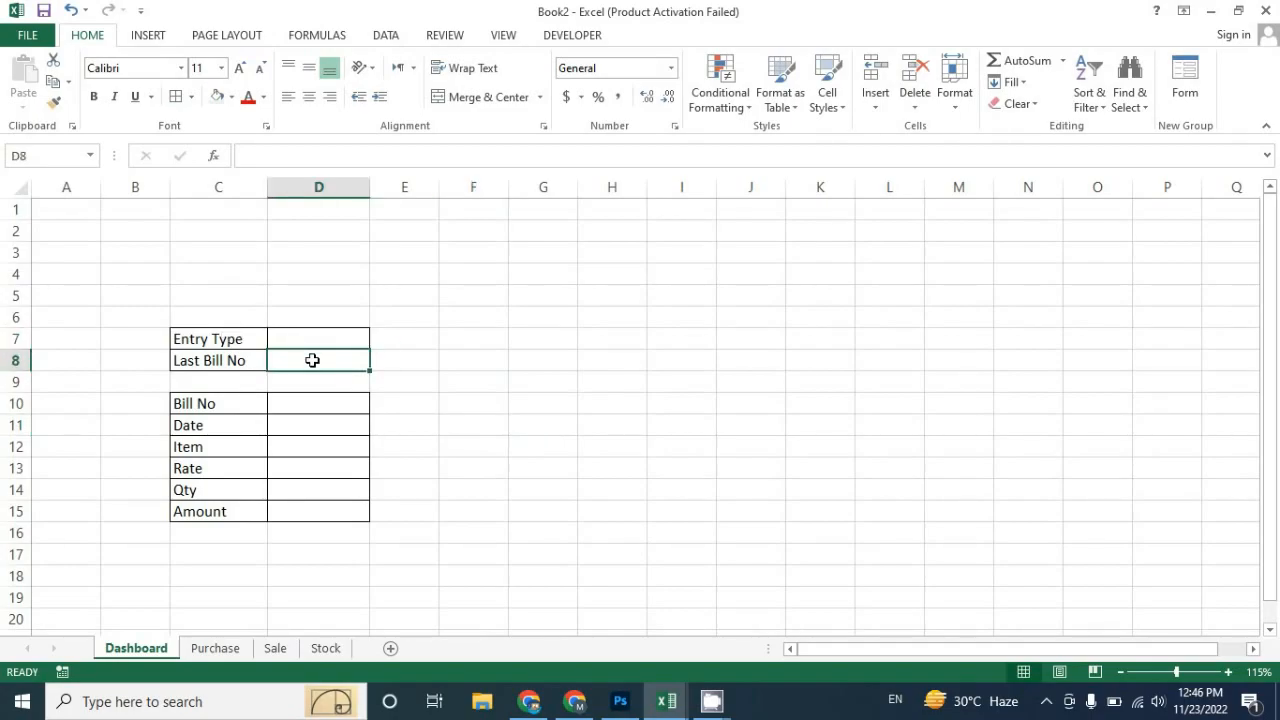
pyautogui.click(321, 405)
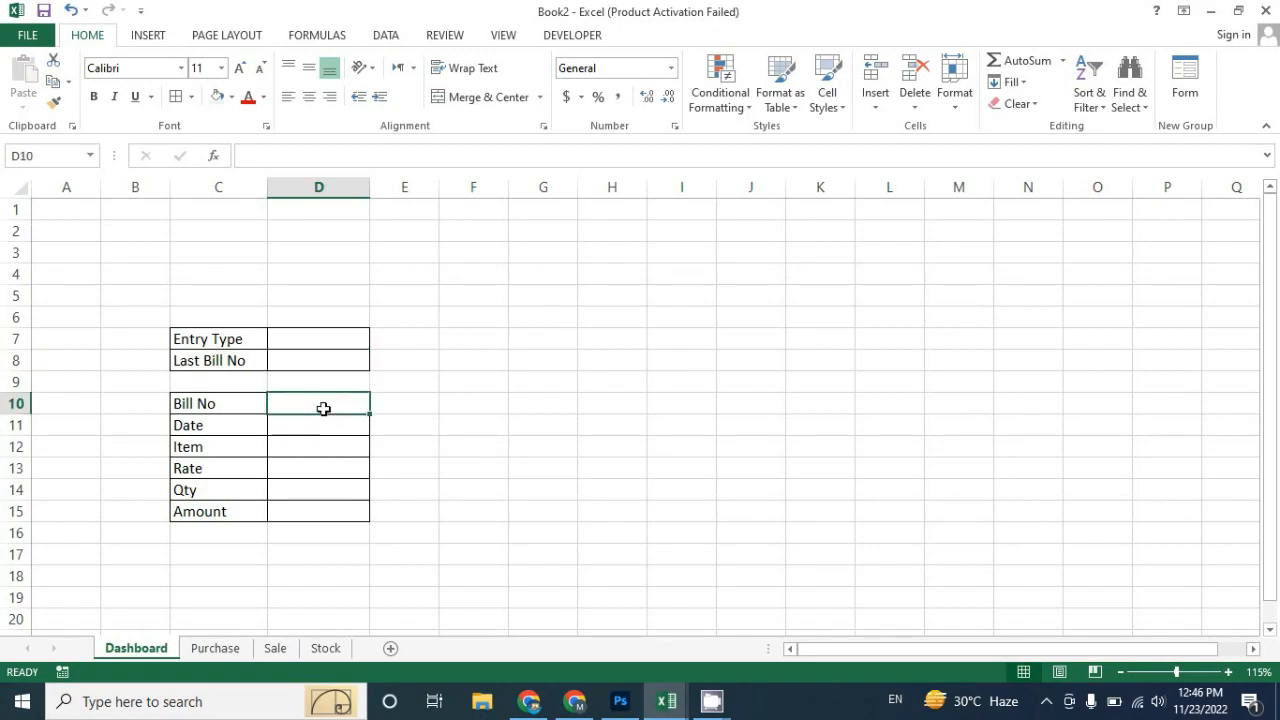
# Step: Add list data validation to the Entry Type cell D7 with the source Purchase, Sale
pyautogui.click(318, 342)
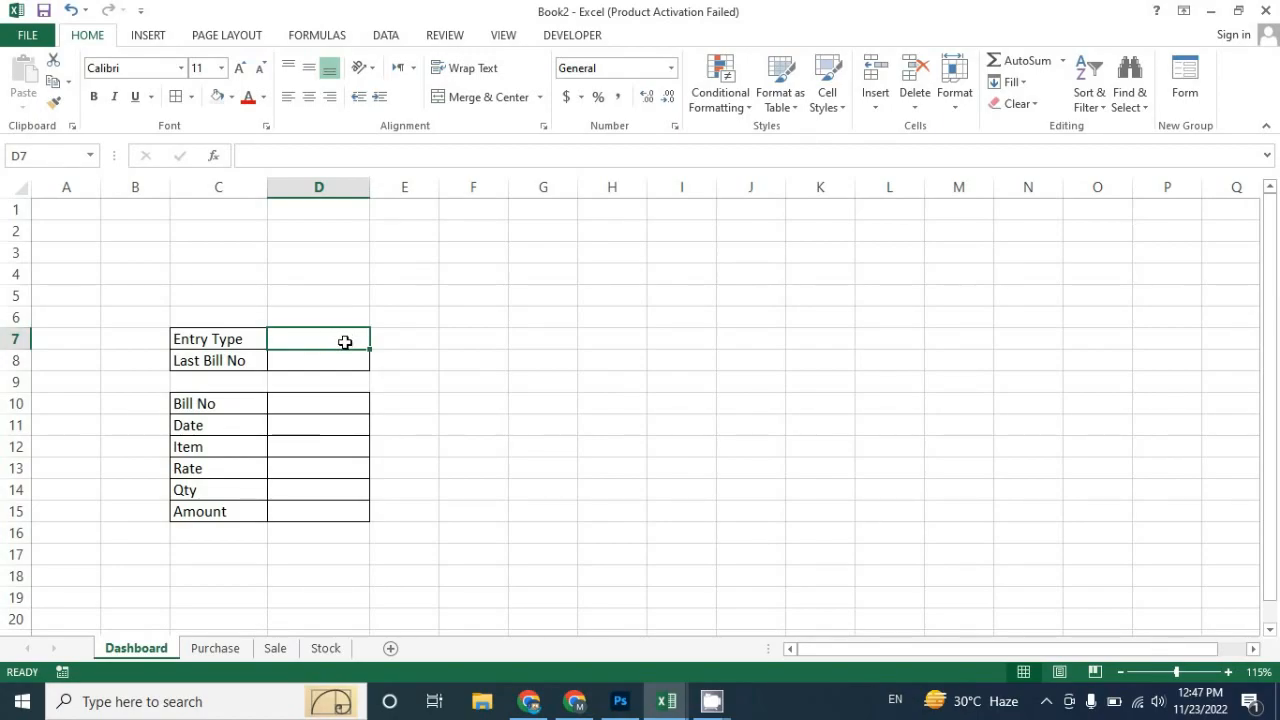
pyautogui.click(387, 36)
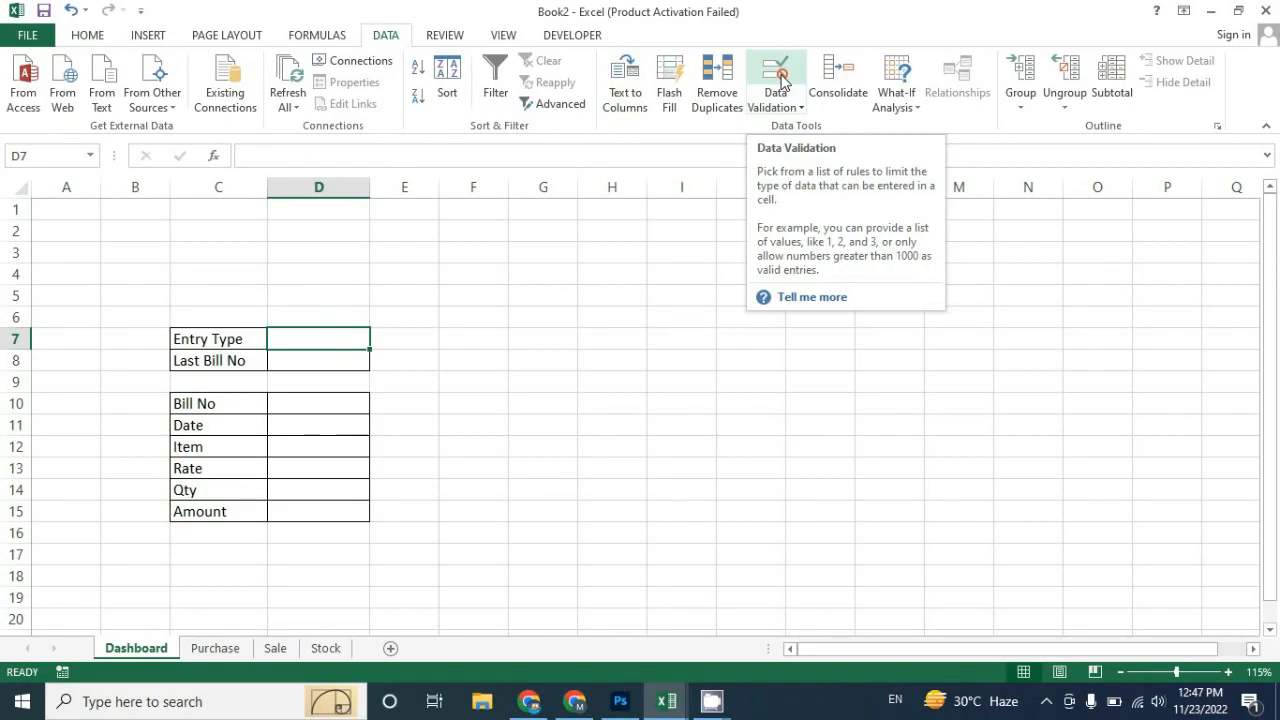
pyautogui.click(781, 78)
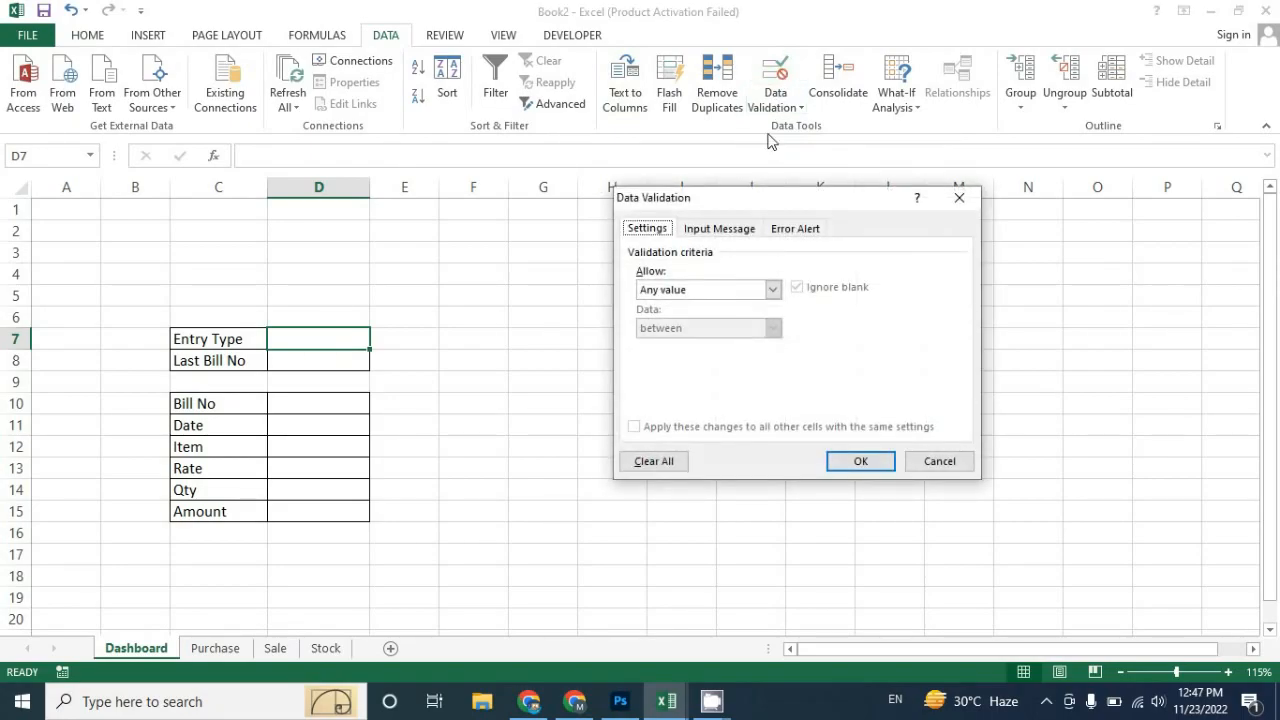
pyautogui.moveTo(761, 198); pyautogui.dragTo(675, 162)
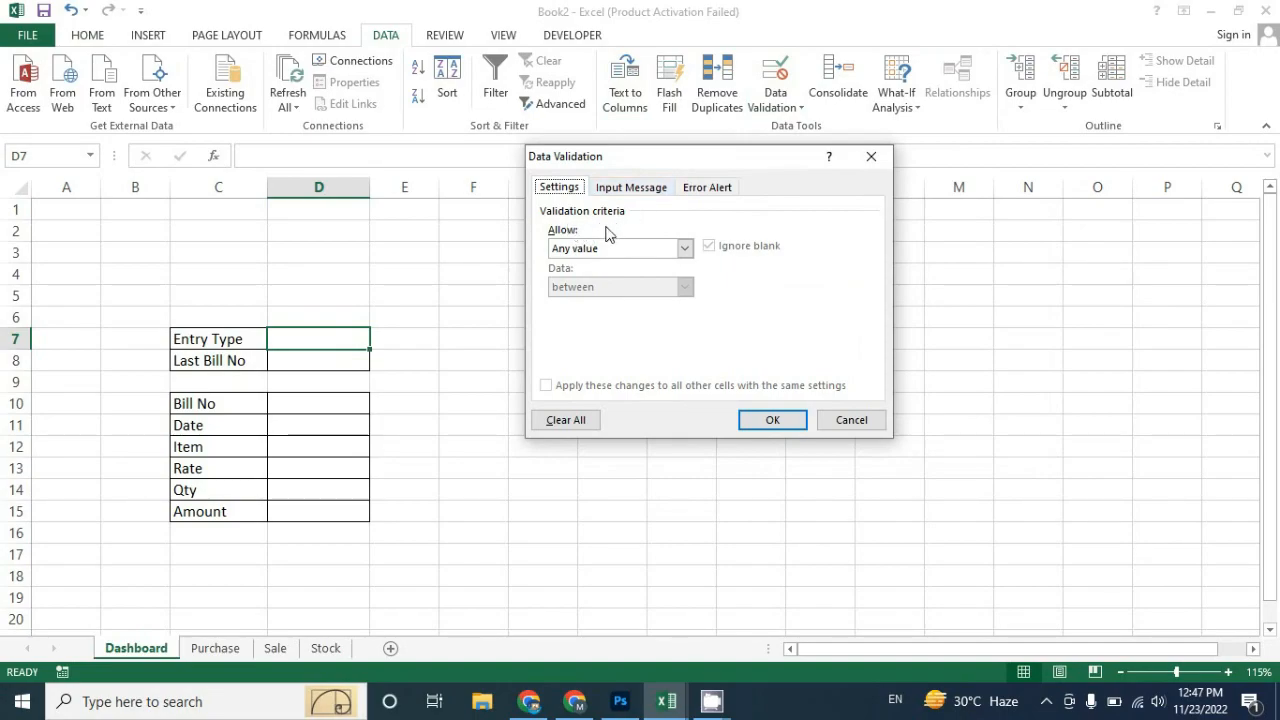
pyautogui.click(684, 249)
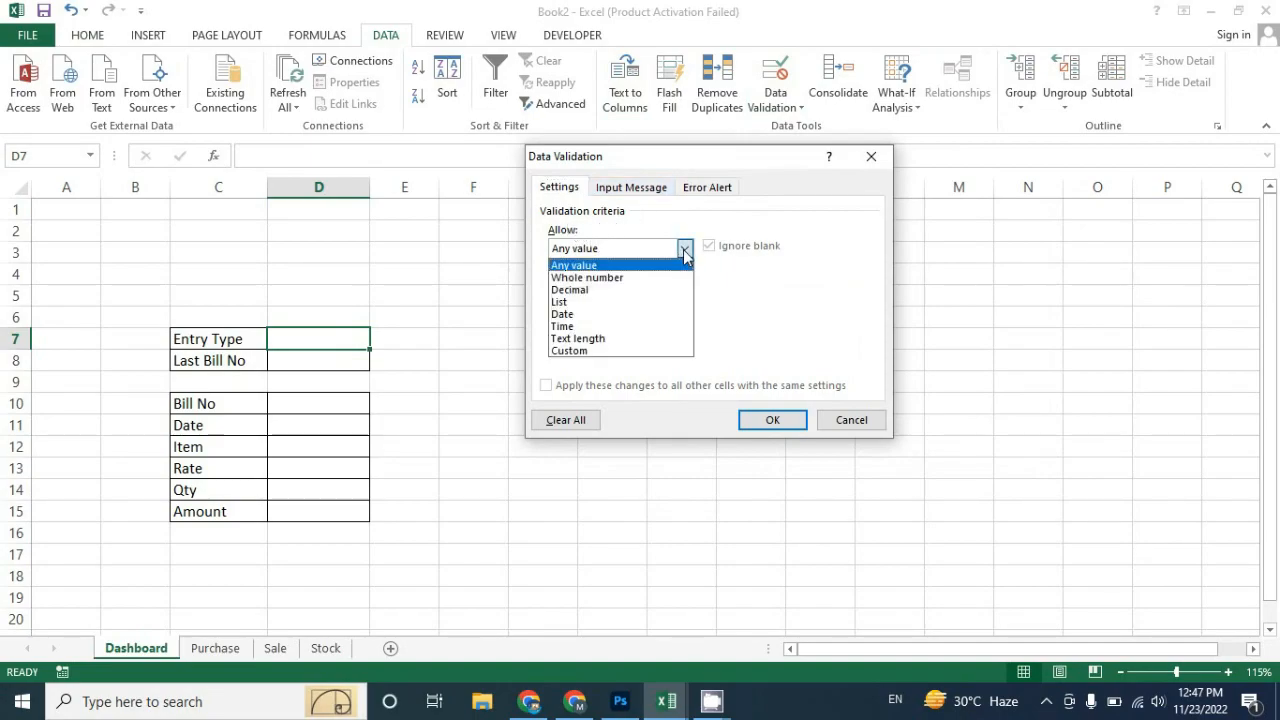
pyautogui.click(578, 302)
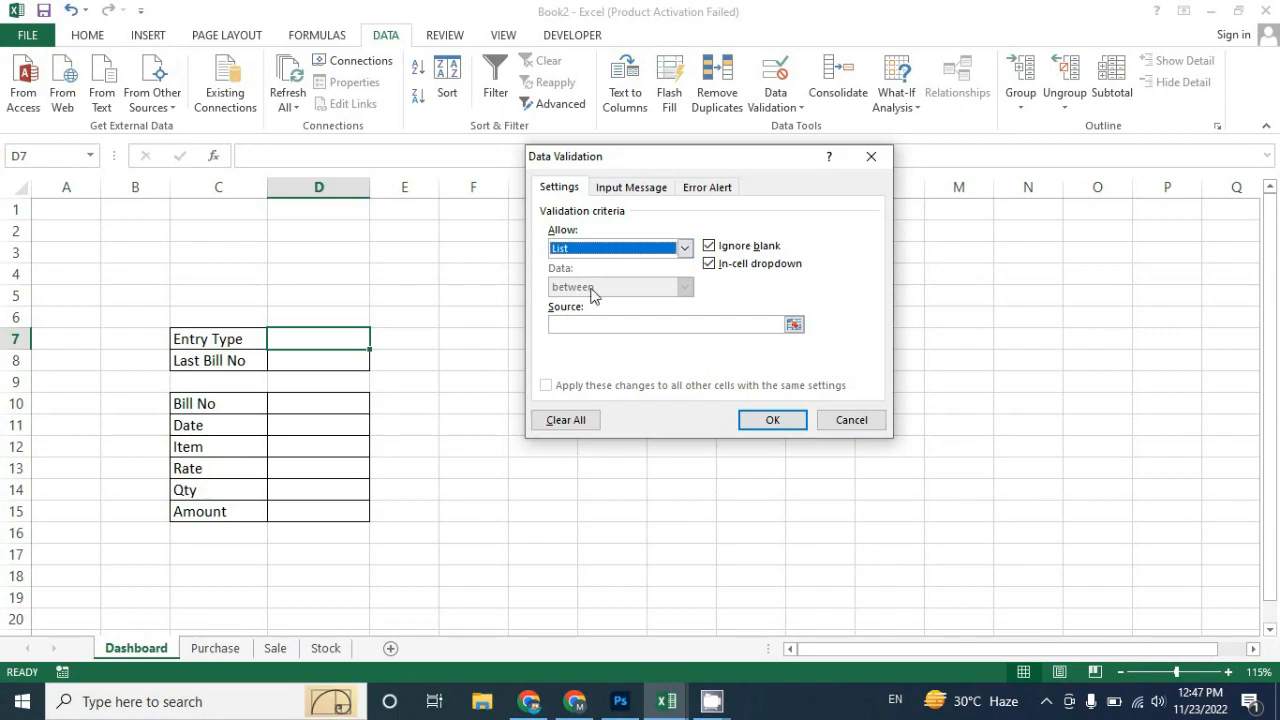
pyautogui.click(588, 322)
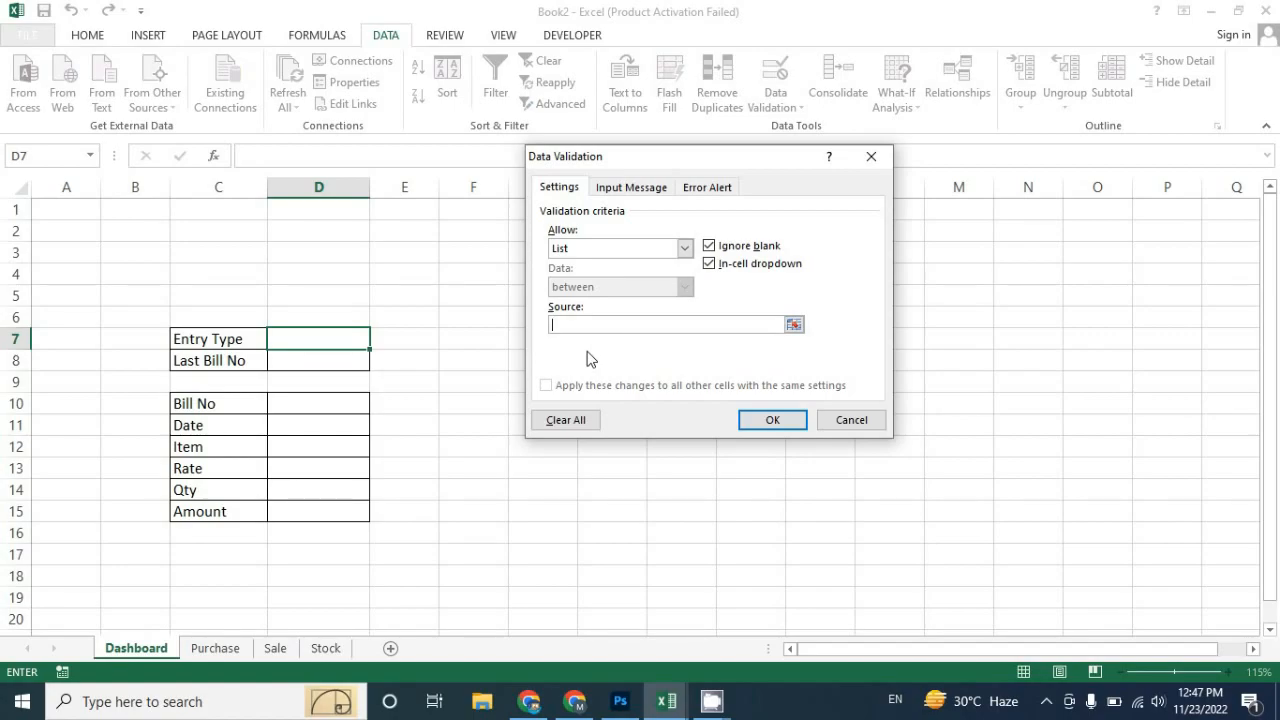
pyautogui.write('Purchase, Sale')
pyautogui.click(766, 420)
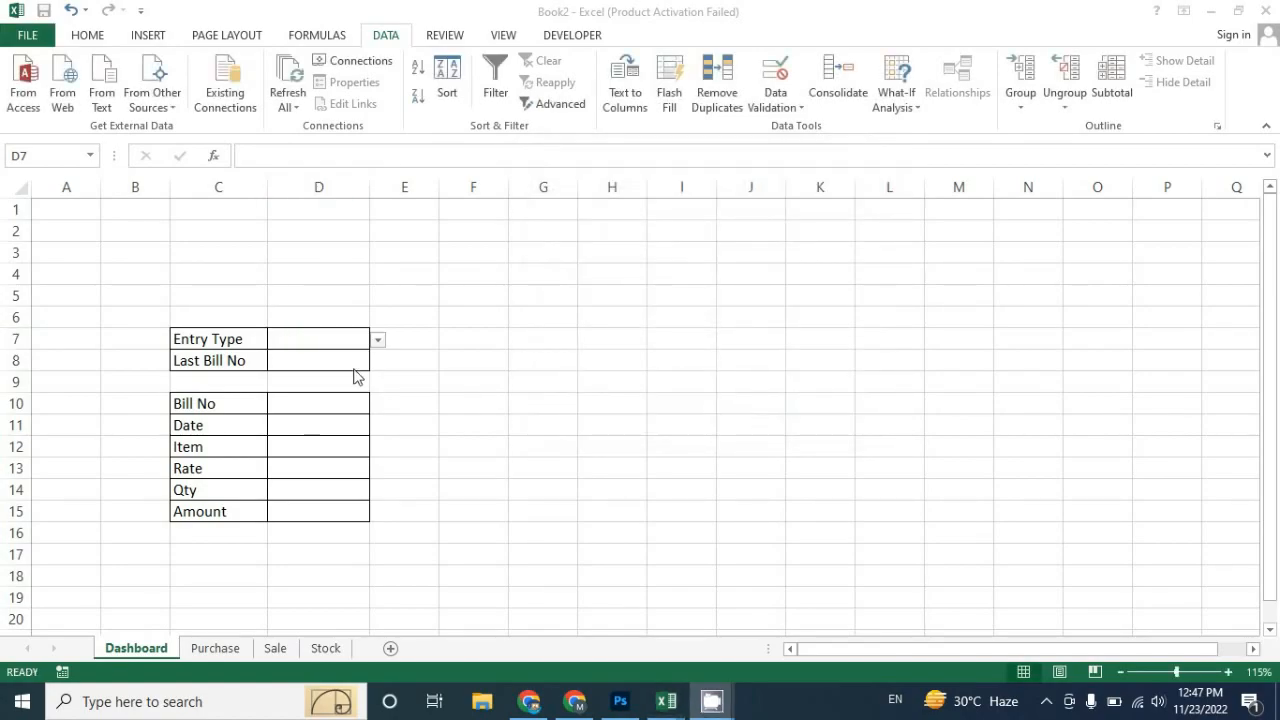
# Step: Try out the Entry Type dropdown in D7 by choosing Purchase and then Sale
pyautogui.click(303, 345)
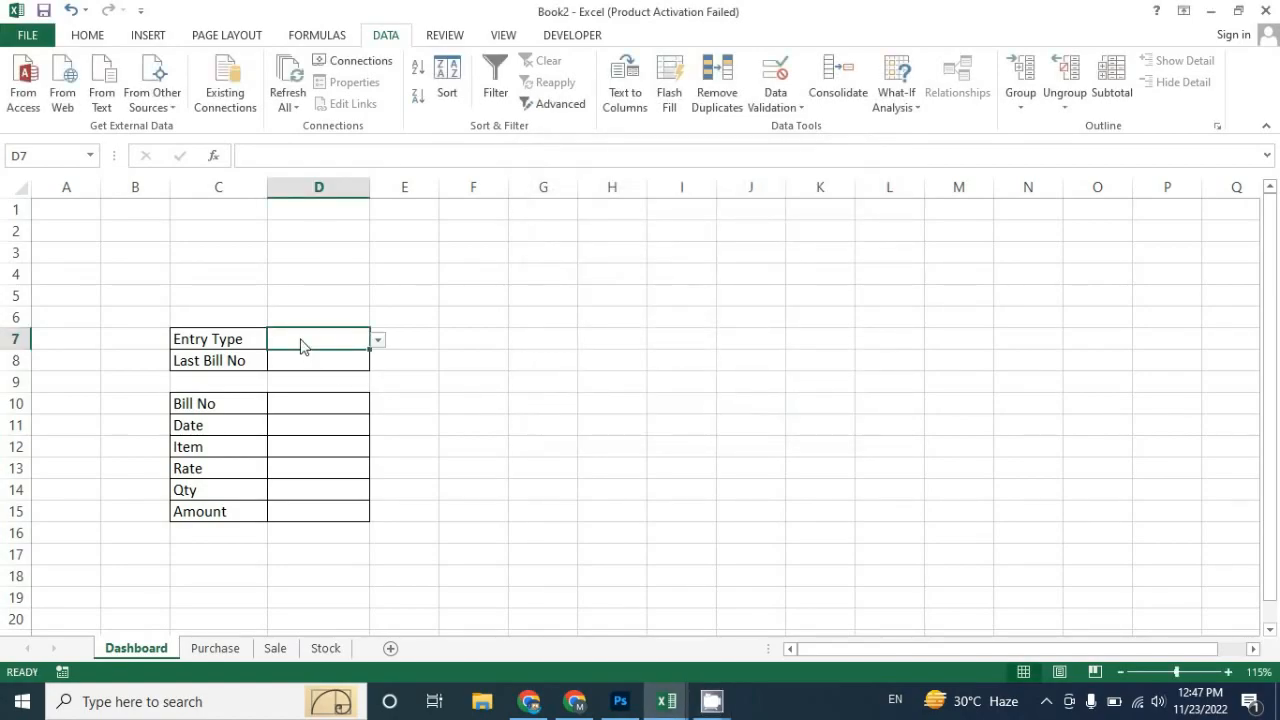
pyautogui.click(378, 343)
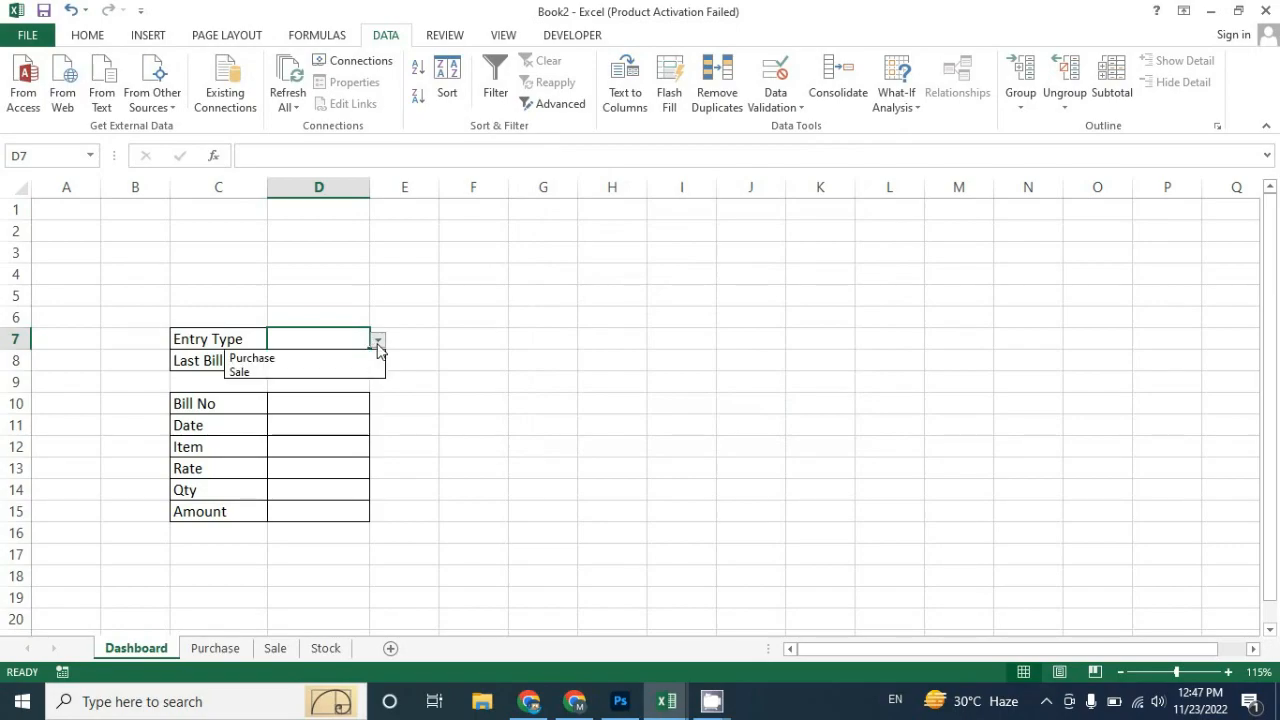
pyautogui.click(347, 360)
pyautogui.click(378, 341)
pyautogui.click(330, 372)
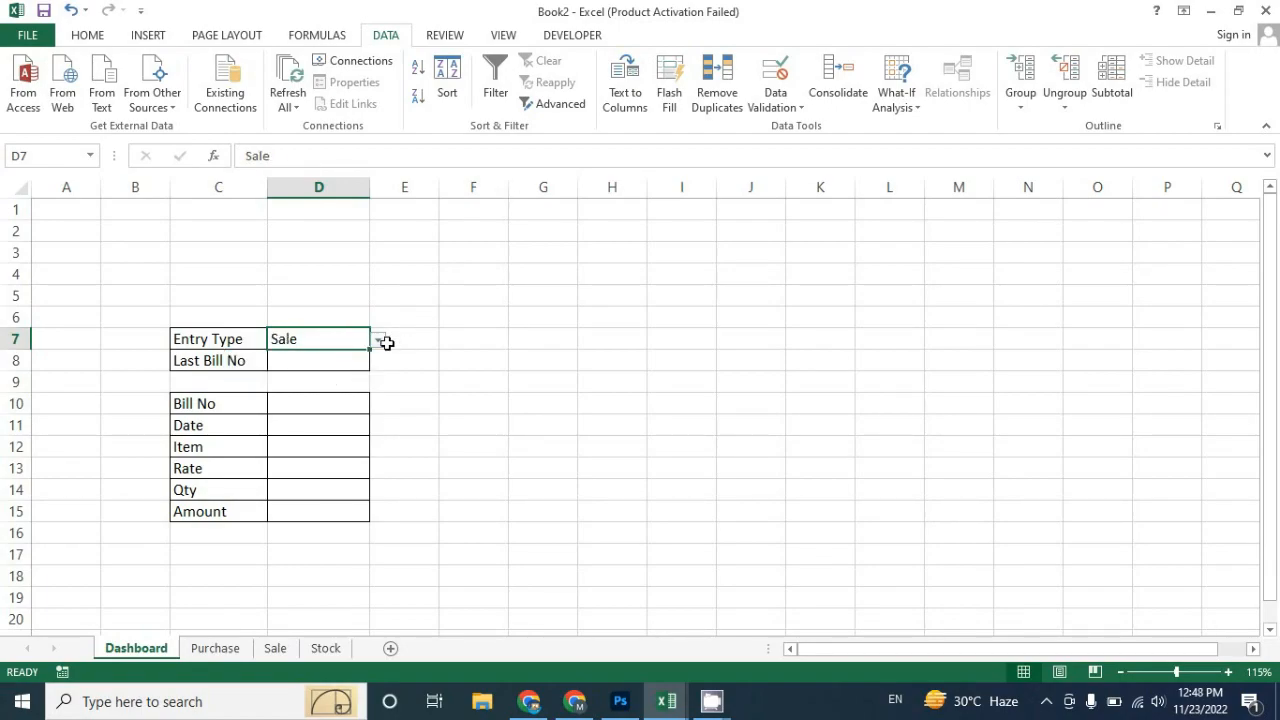
pyautogui.click(345, 361)
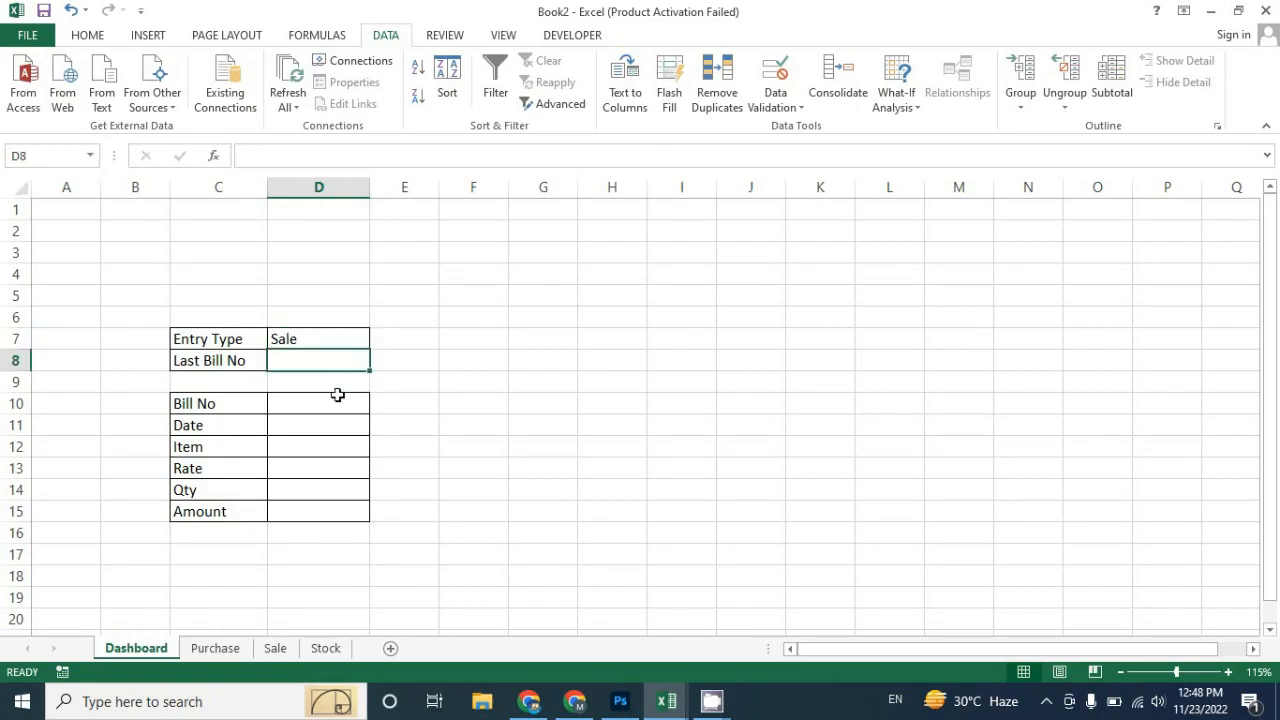
pyautogui.click(335, 401)
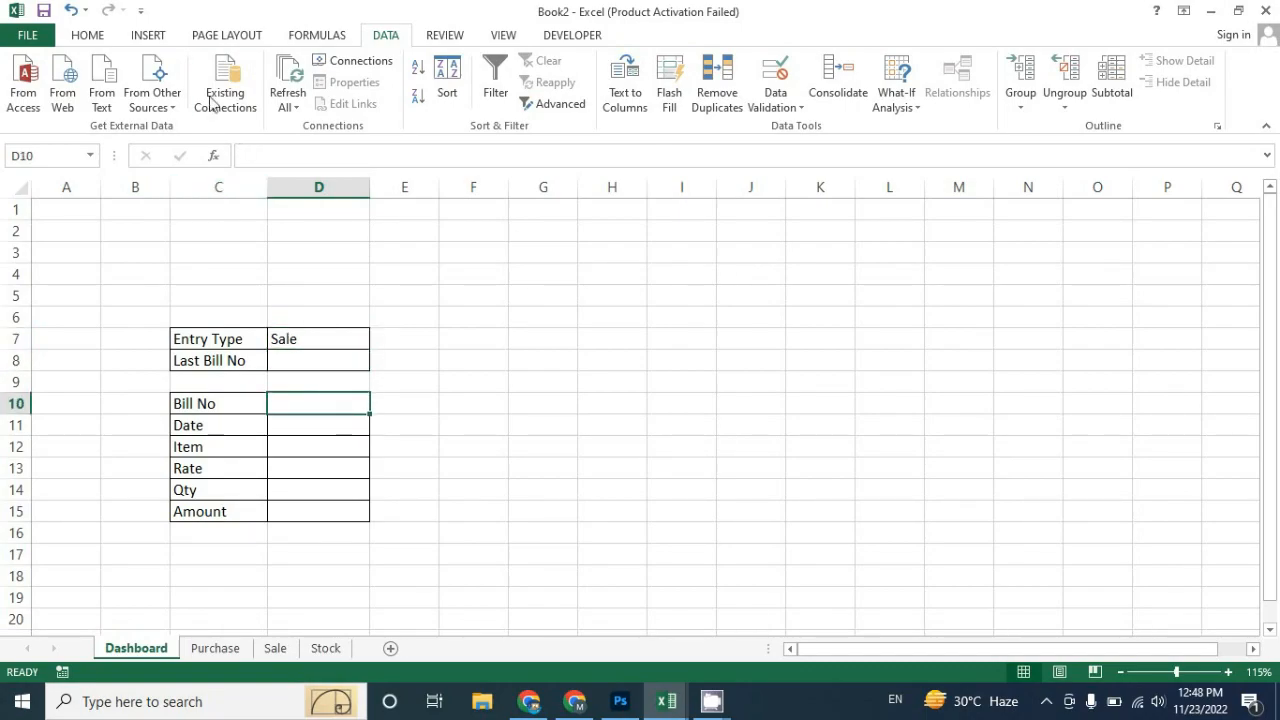
pyautogui.click(90, 38)
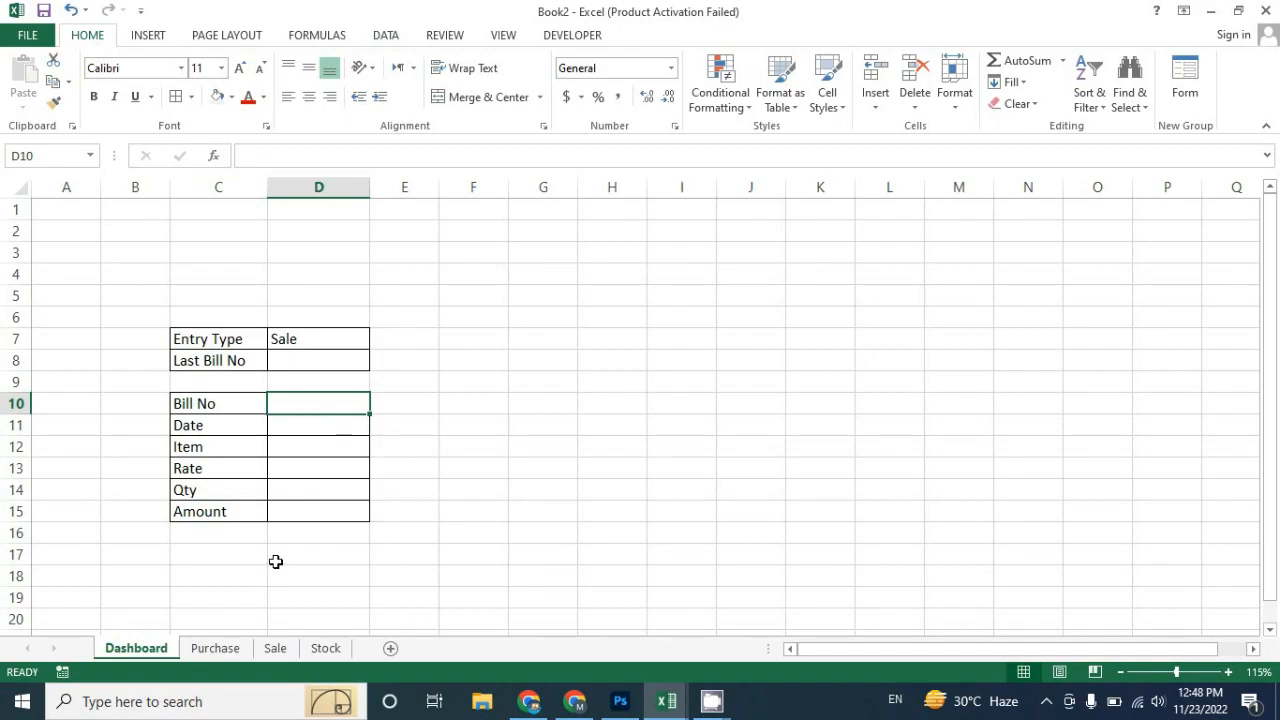
# Step: Draw a rounded rectangle about 0.32" high and 0.96" wide below the Amount label in column C
pyautogui.click(150, 36)
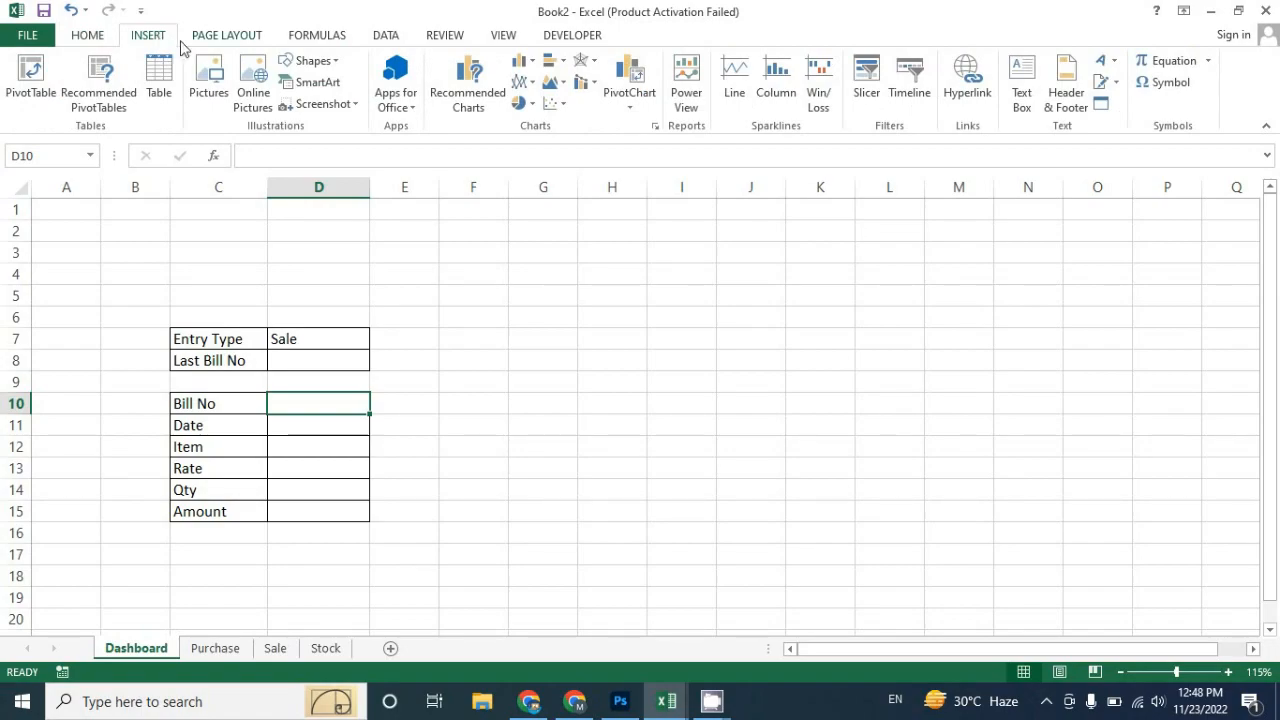
pyautogui.click(329, 65)
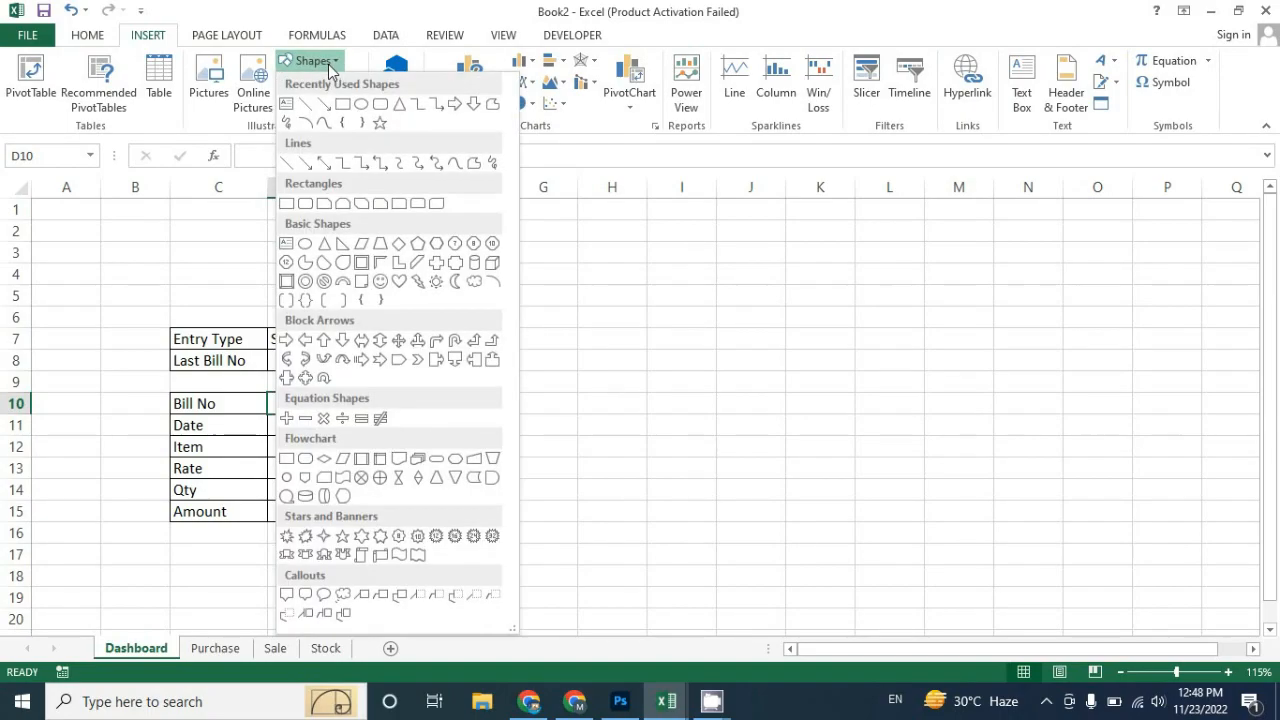
pyautogui.click(379, 110)
pyautogui.moveTo(170, 537); pyautogui.dragTo(268, 571)
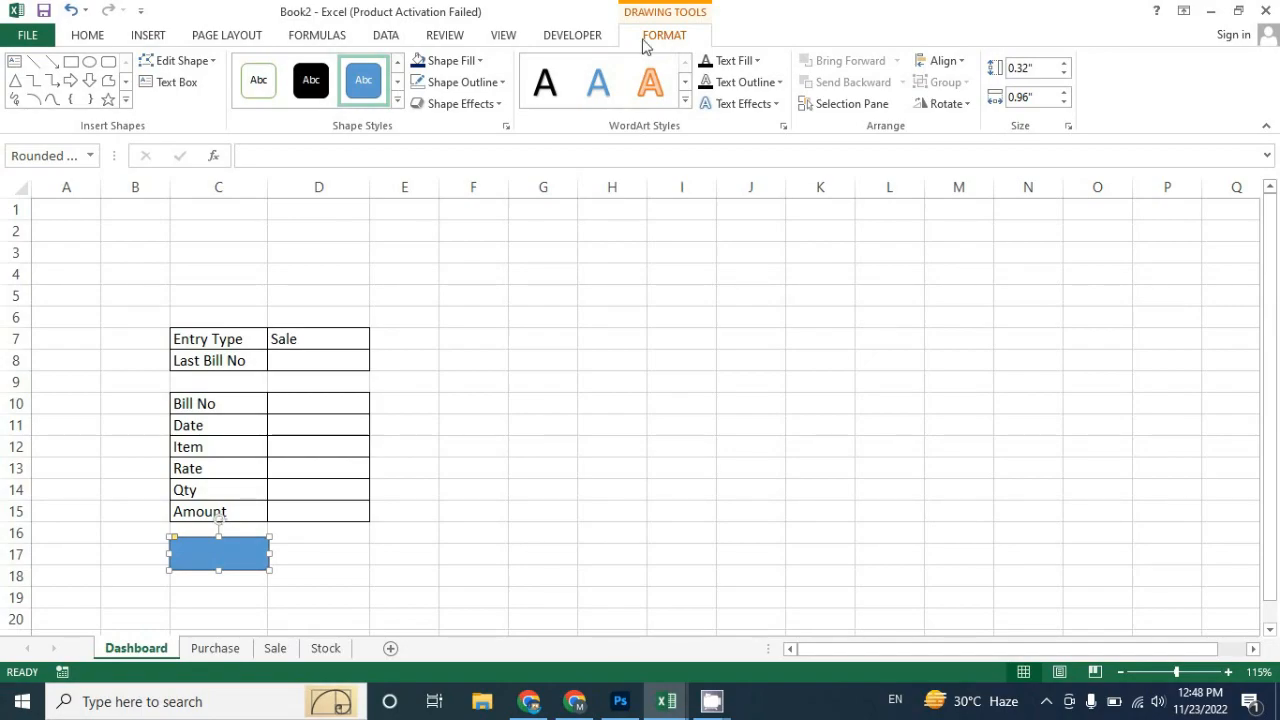
# Step: Remove the rounded rectangle's outline and fill it with the standard dark blue colour
pyautogui.click(490, 86)
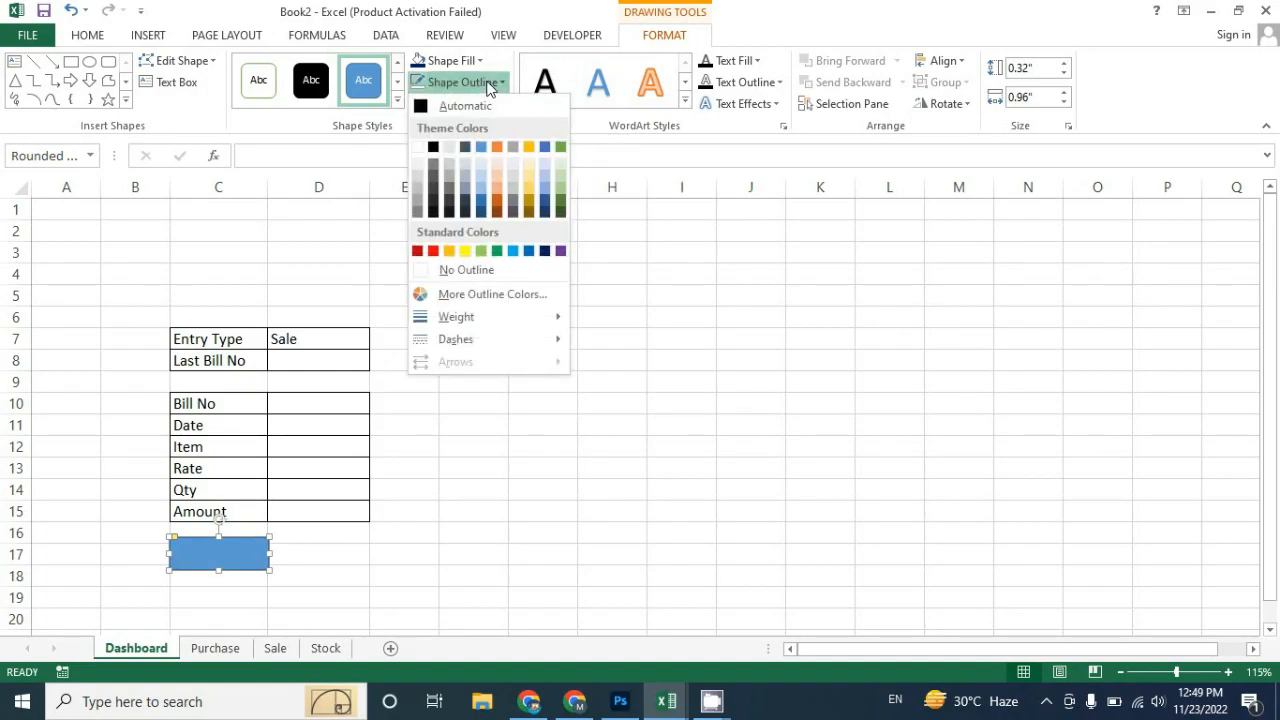
pyautogui.click(466, 270)
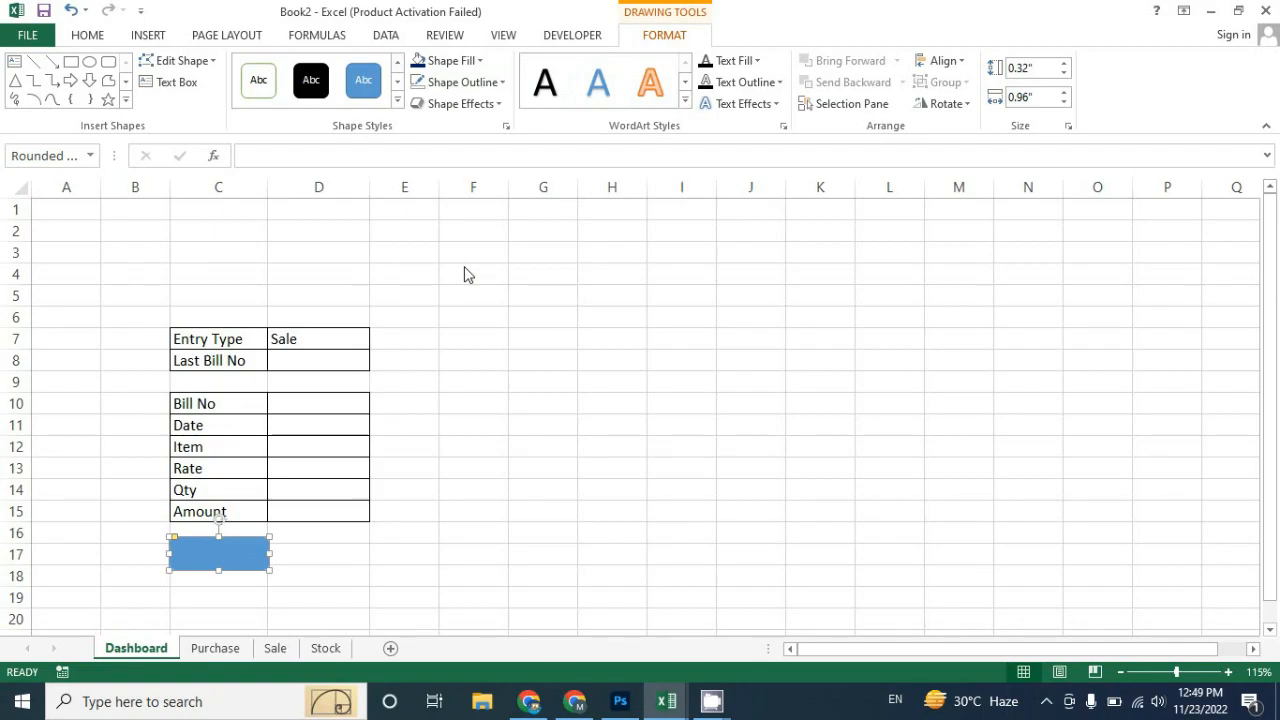
pyautogui.click(477, 63)
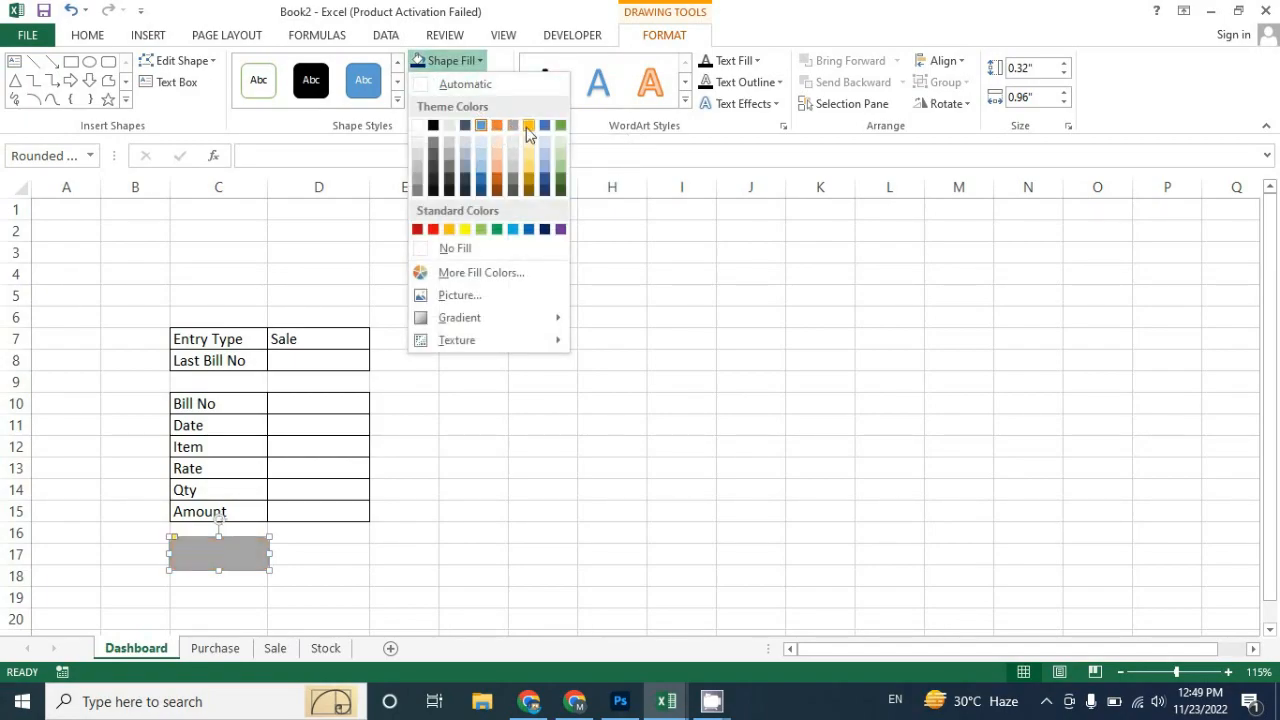
pyautogui.click(546, 232)
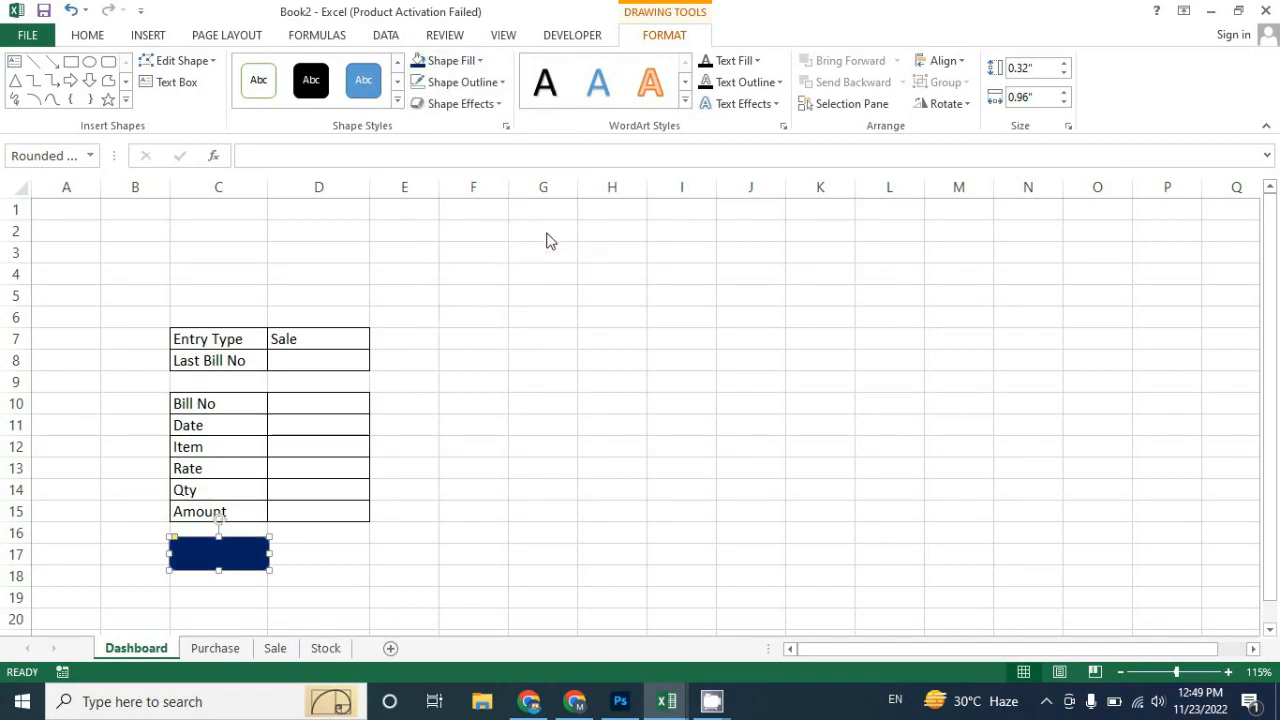
# Step: Add the text Purchase to the dark blue rounded rectangle below the entry form
pyautogui.scroll(-2, 288, 481)
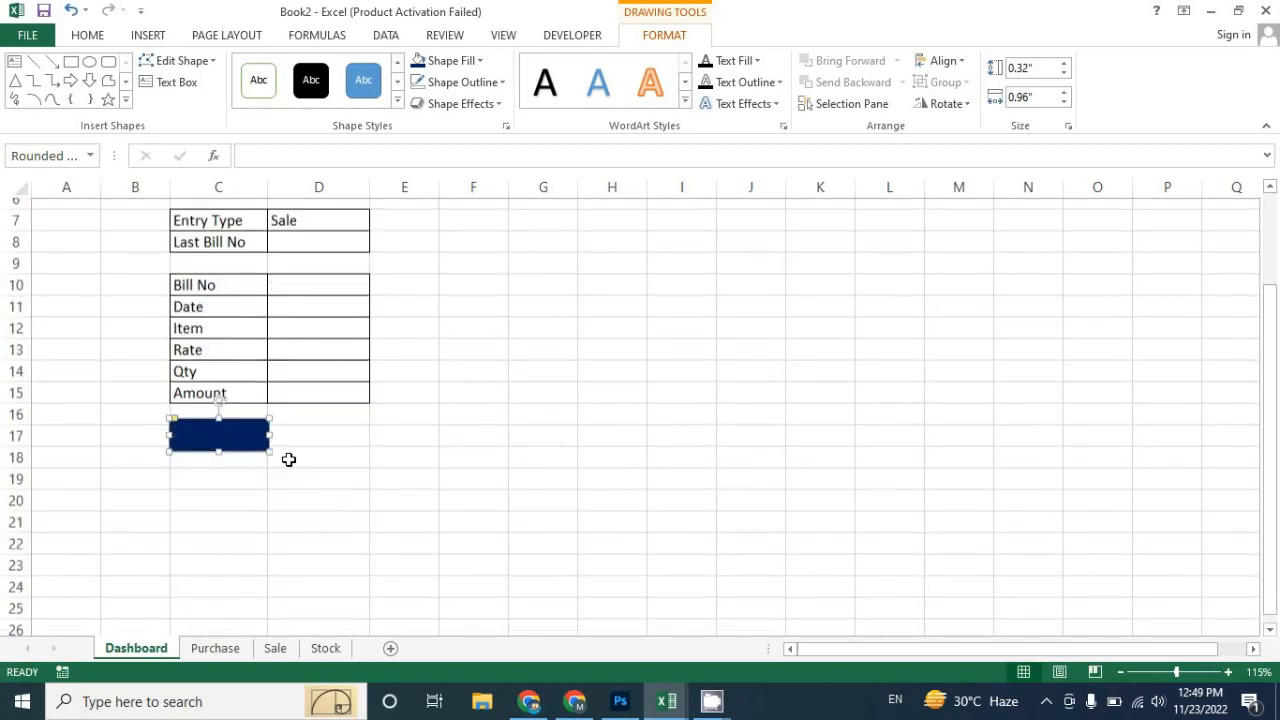
pyautogui.rightClick(237, 433)
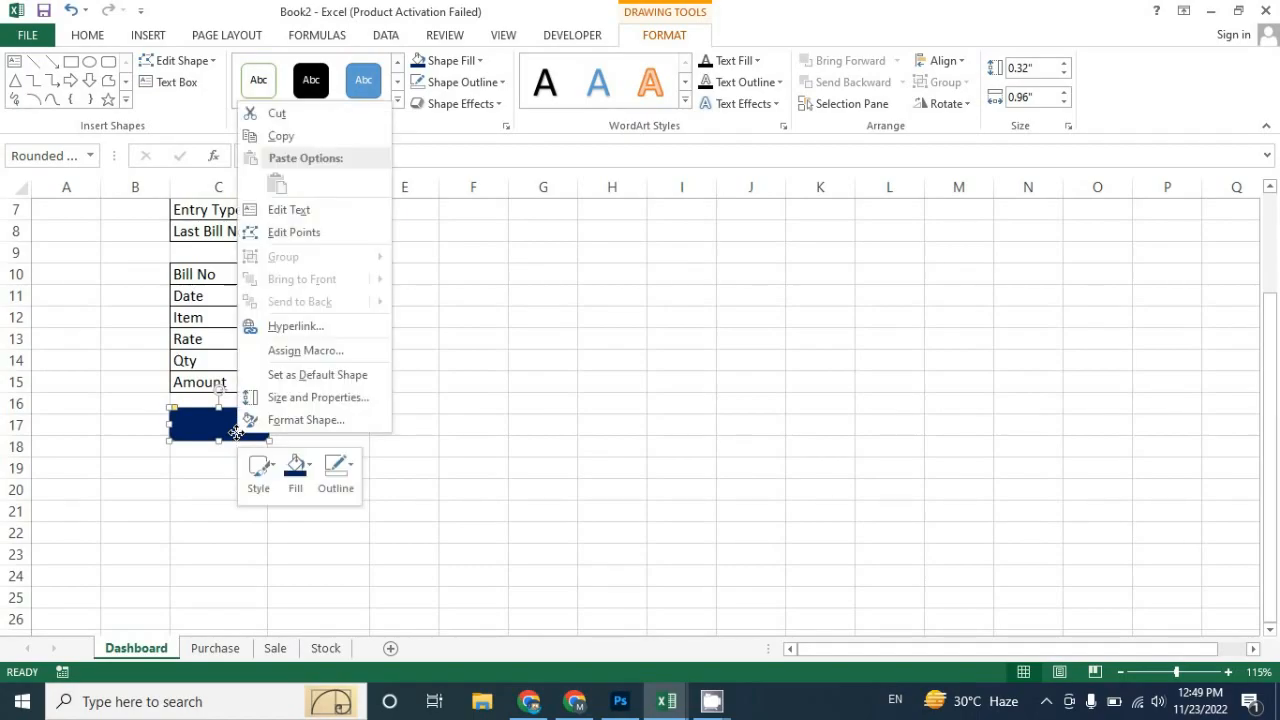
pyautogui.click(310, 218)
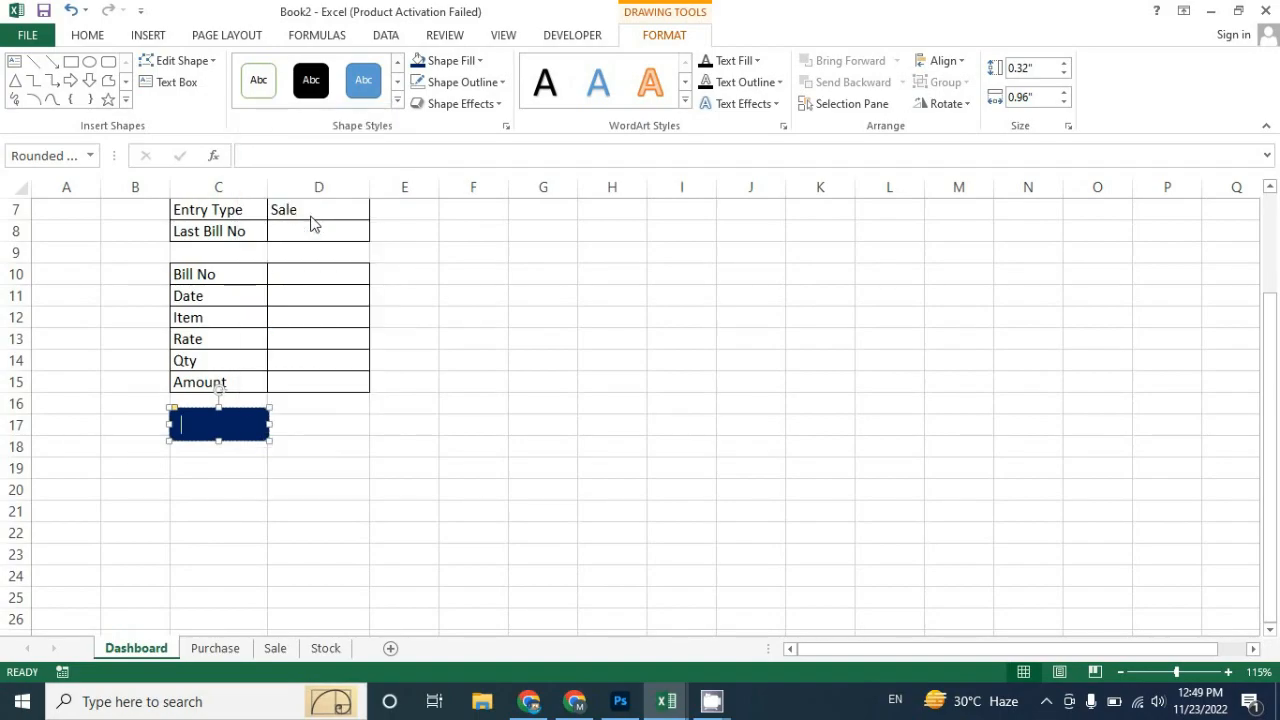
pyautogui.write('Purchase')
# Step: Format the Purchase button's text as horizontally and vertically centred, bold and 12 pt
pyautogui.hotkey('ctrl', 'a')
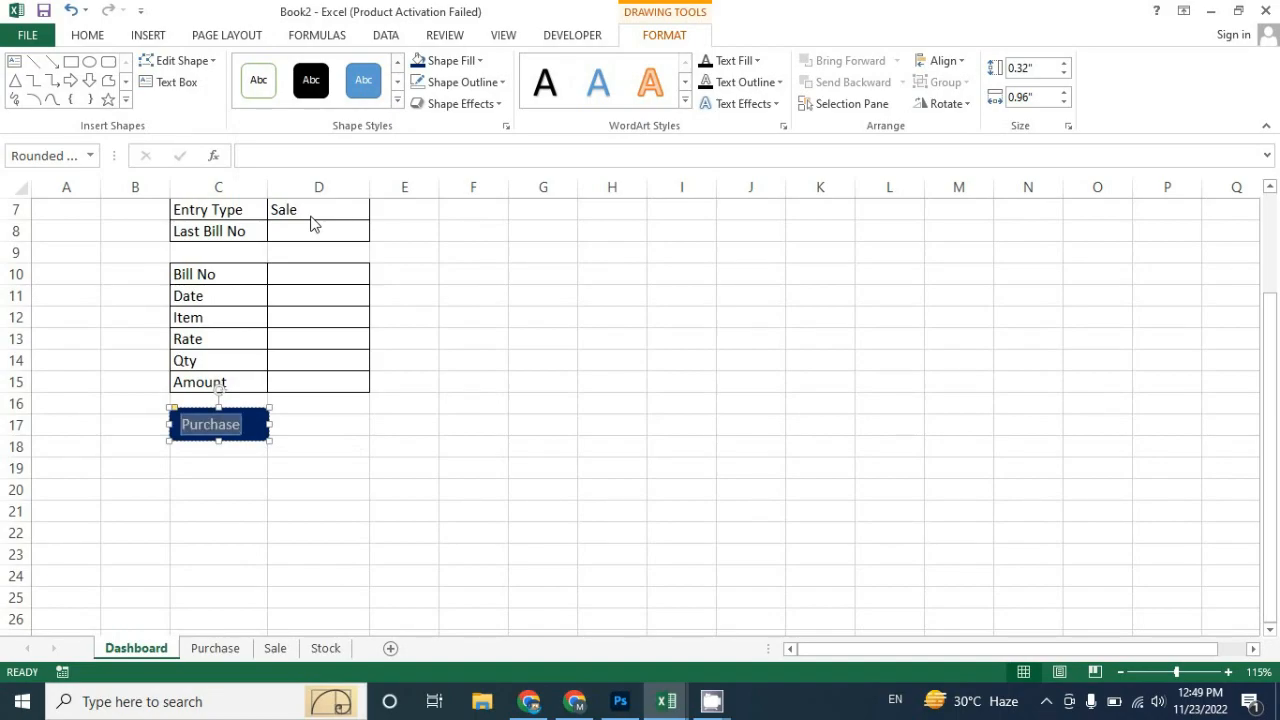
pyautogui.click(92, 38)
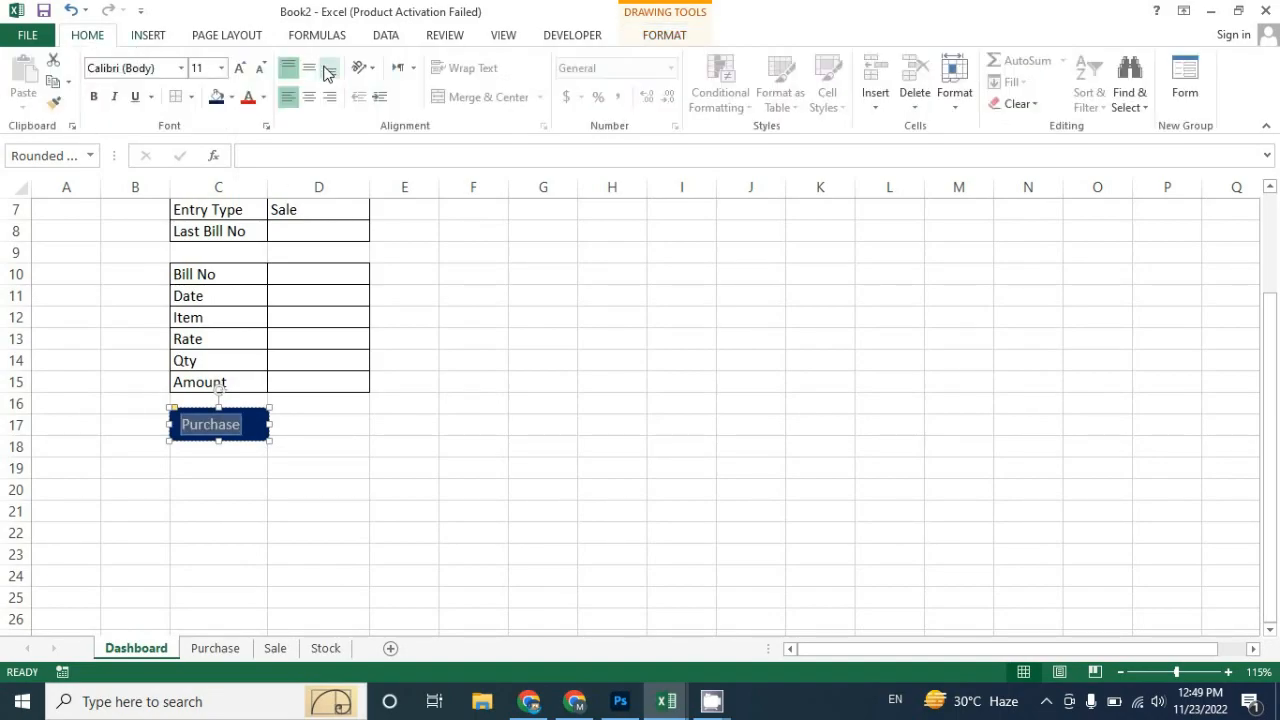
pyautogui.click(312, 95)
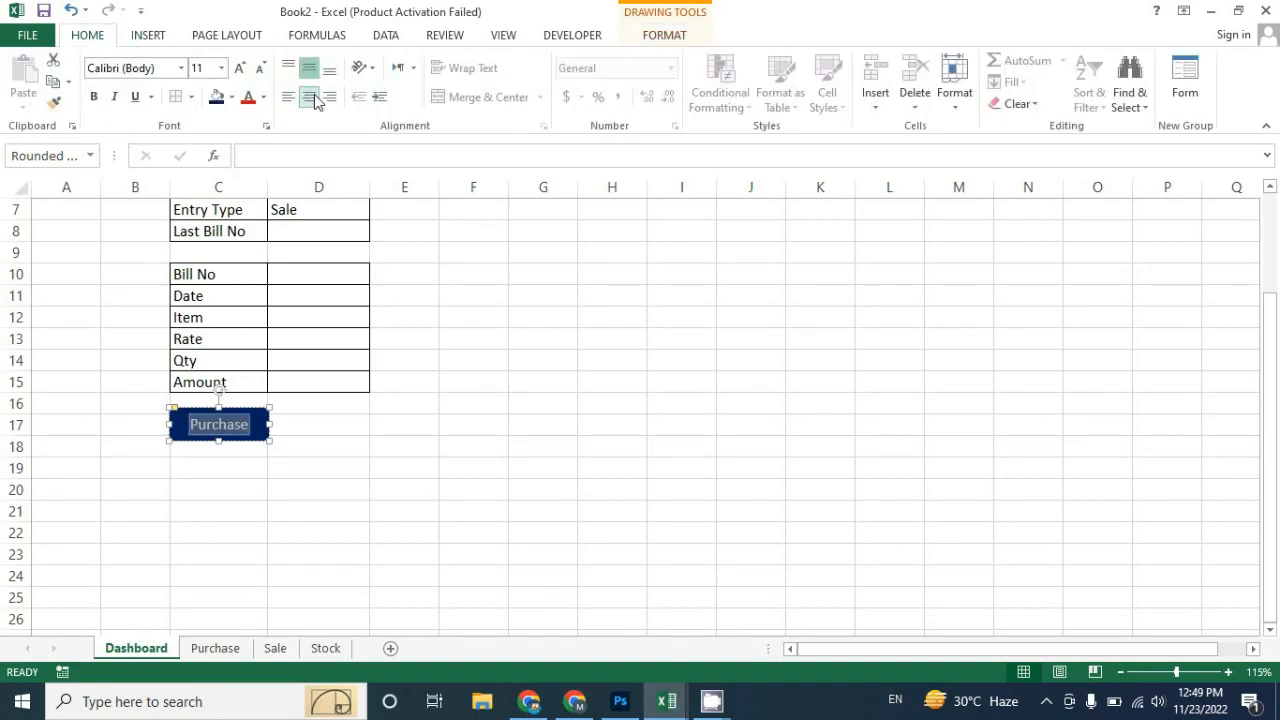
pyautogui.click(94, 97)
pyautogui.click(239, 67)
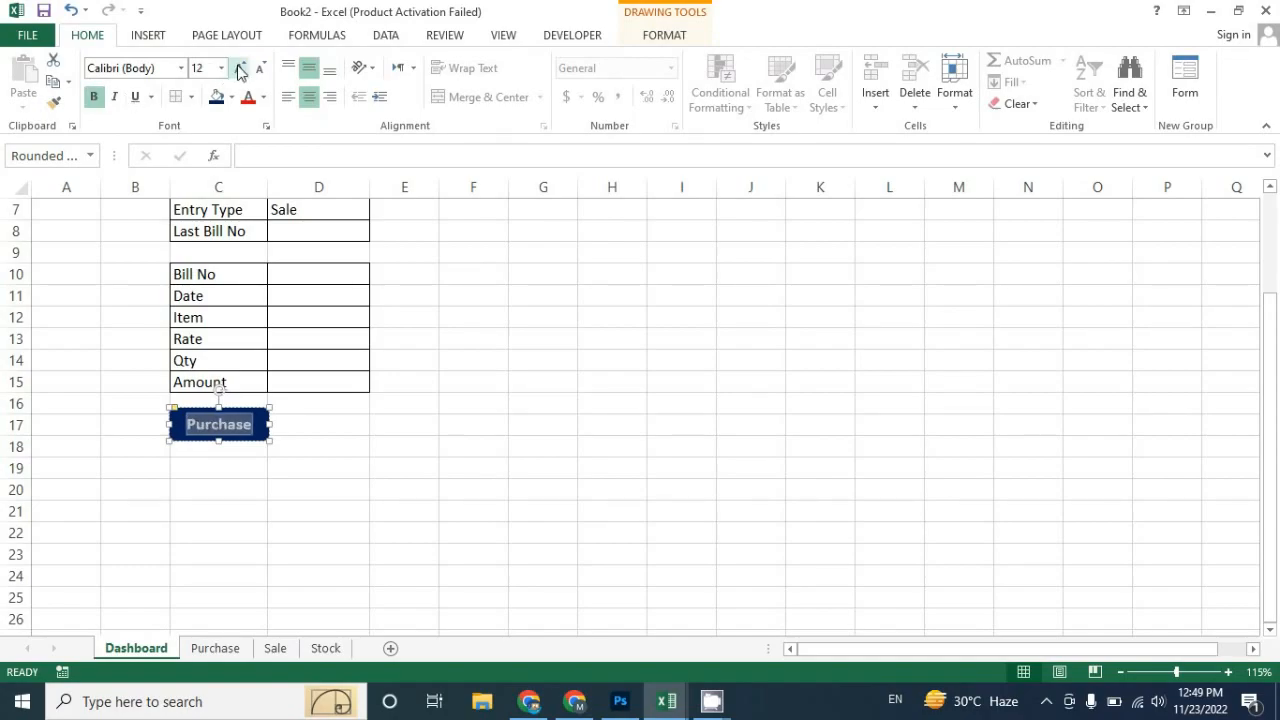
pyautogui.click(310, 427)
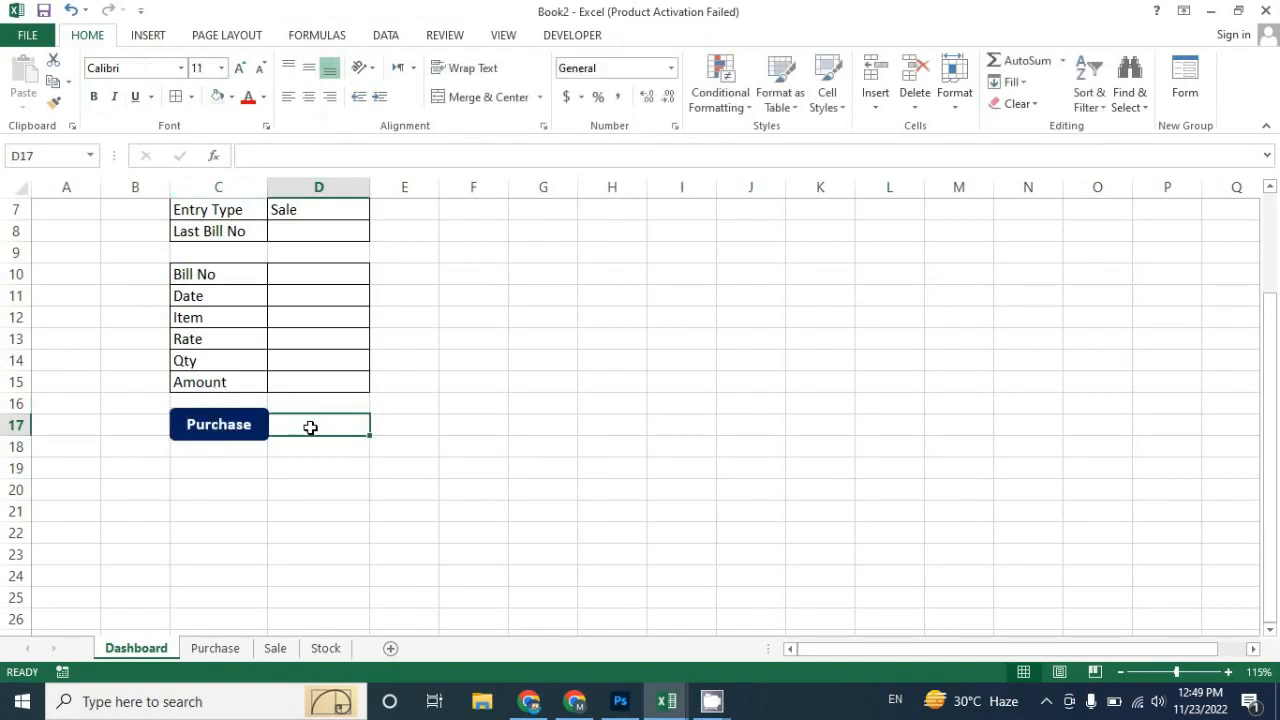
# Step: Duplicate the Purchase button into column D beside the original and change the copy's text to Sale
pyautogui.click(256, 439)
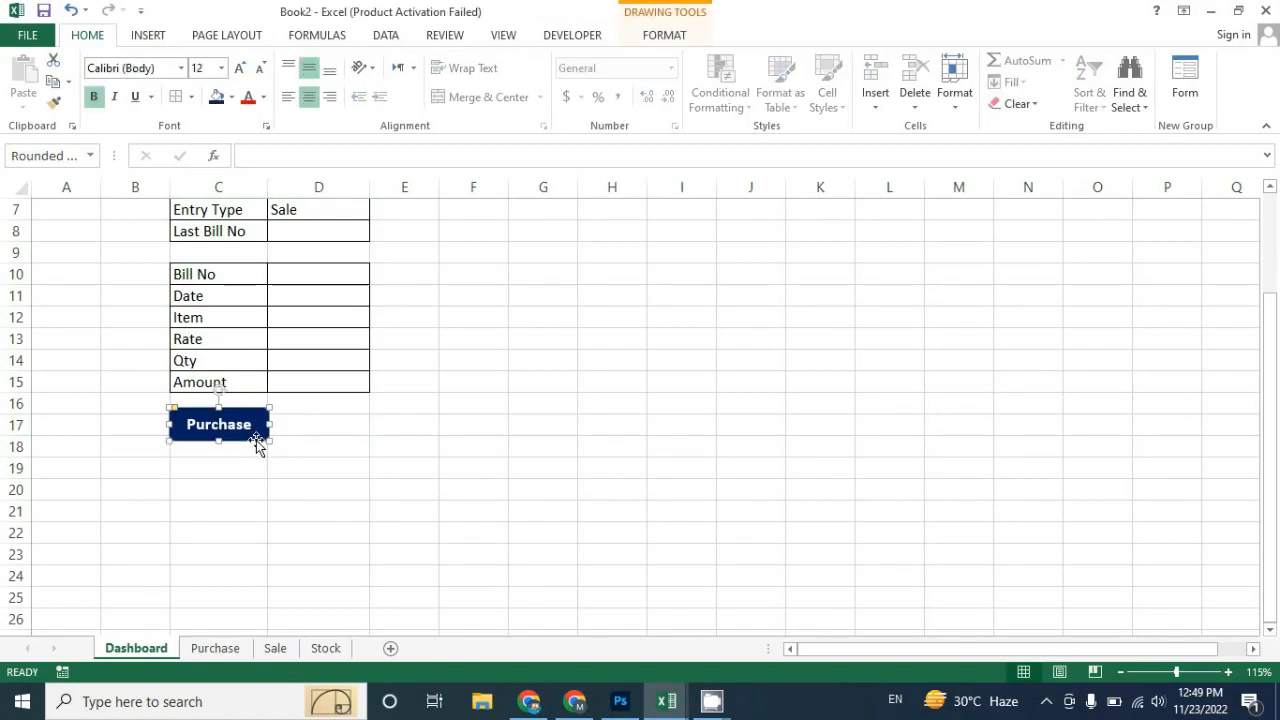
pyautogui.moveTo(256, 440); pyautogui.dragTo(362, 447)
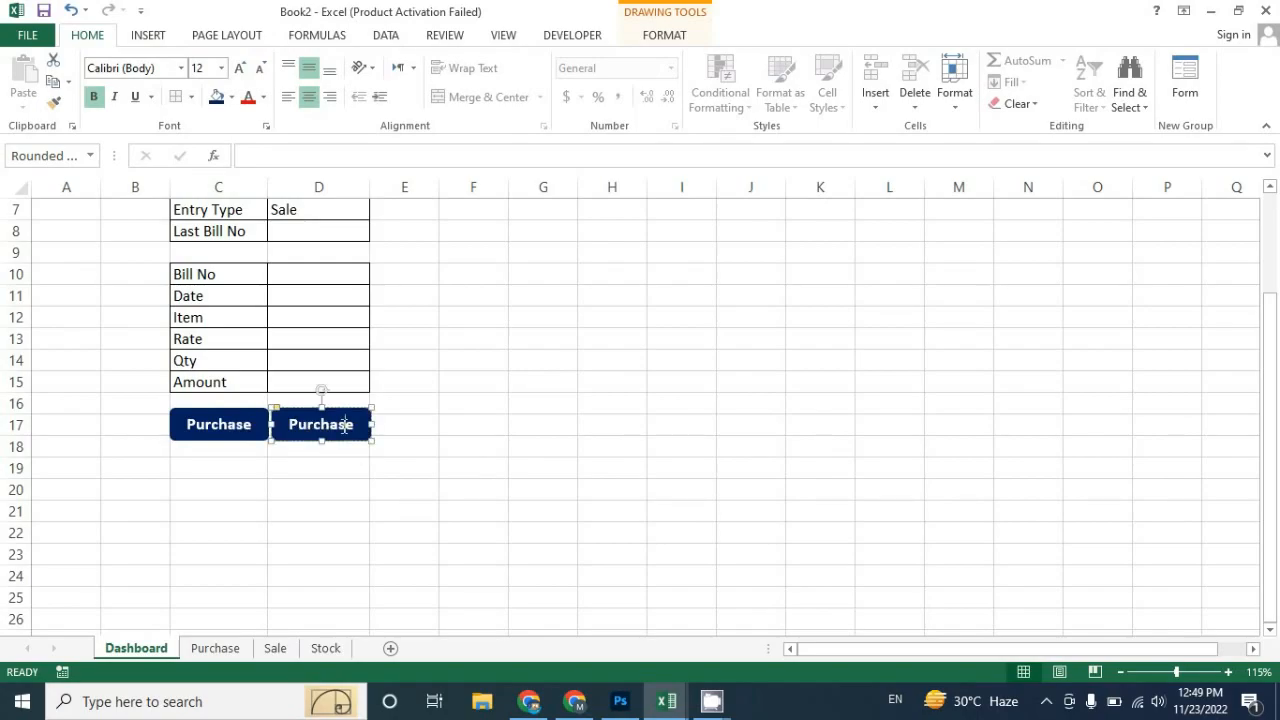
pyautogui.doubleClick(343, 428)
pyautogui.write('Sale')
pyautogui.click(440, 449)
# Step: Nudge the Purchase button slightly to the left to widen the gap to the Sale button
pyautogui.click(240, 430)
pyautogui.click(240, 409)
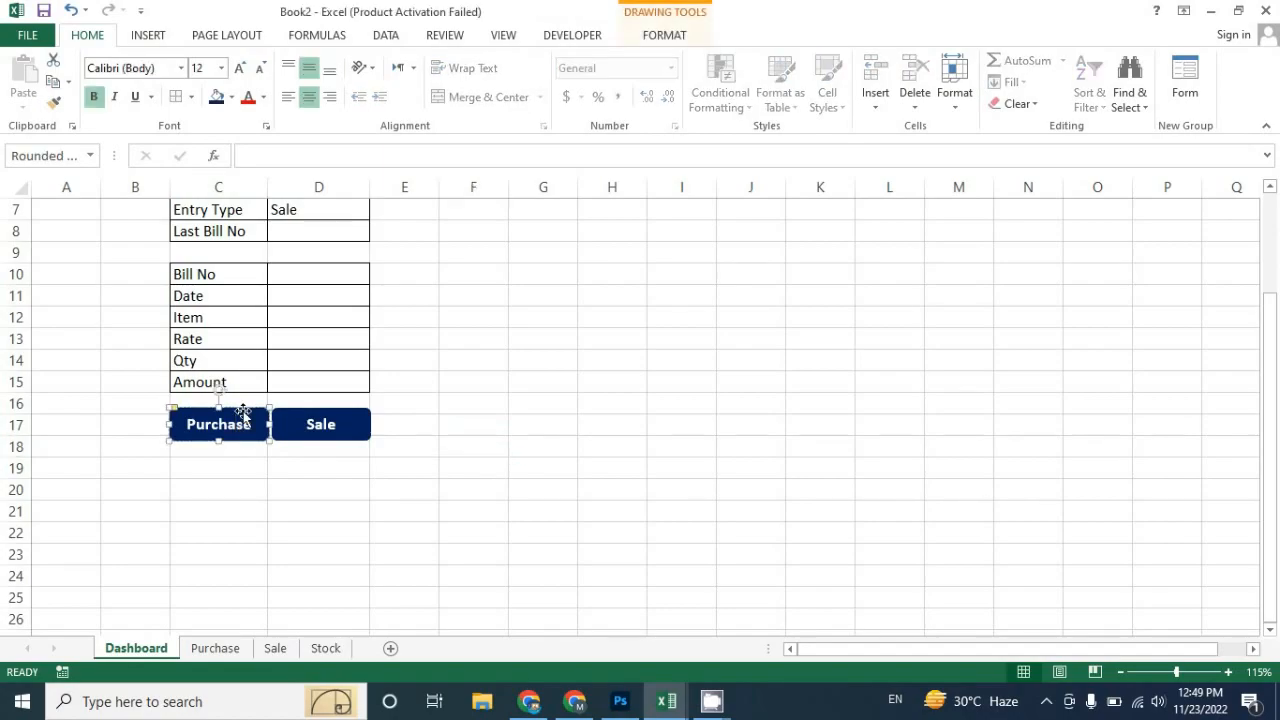
pyautogui.press('Left')
pyautogui.click(332, 440)
pyautogui.click(432, 464)
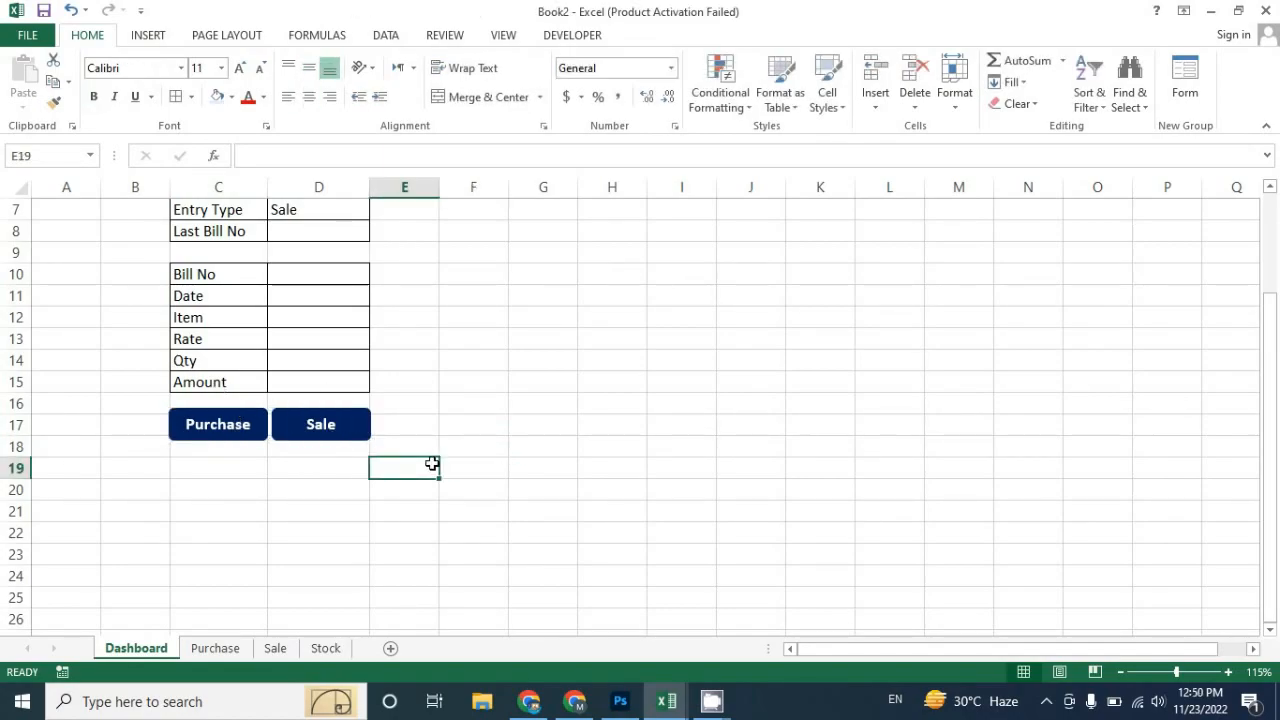
# Step: Copy the Dashboard labels Bill No to Amount in C10:C15 and paste them transposed at A3 of the Purchase sheet
pyautogui.scroll(2, 443, 423)
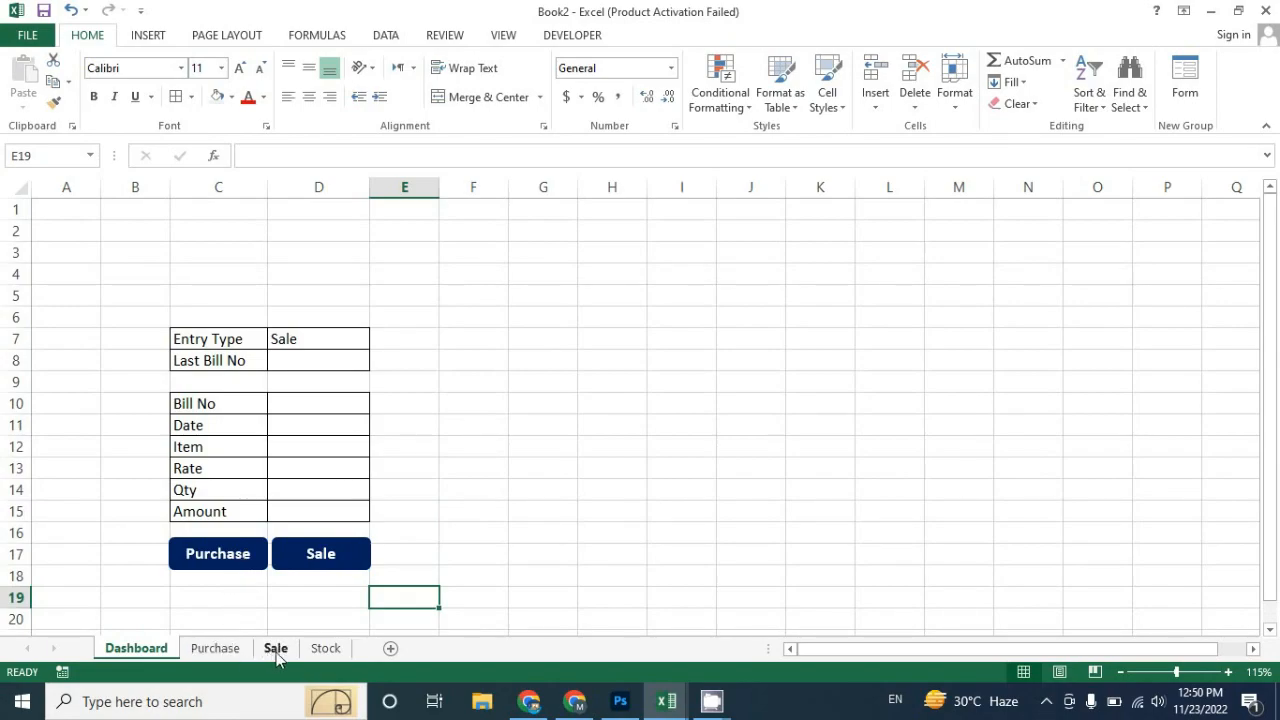
pyautogui.click(346, 406)
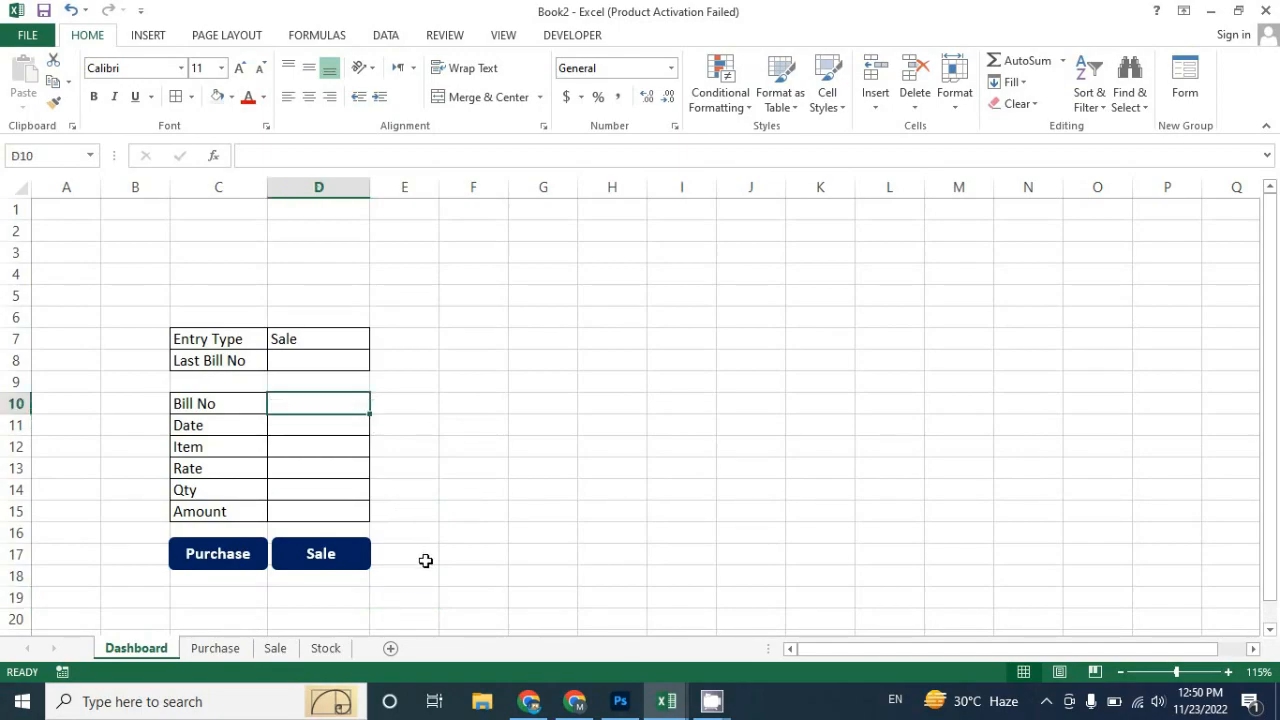
pyautogui.moveTo(219, 407); pyautogui.dragTo(231, 509)
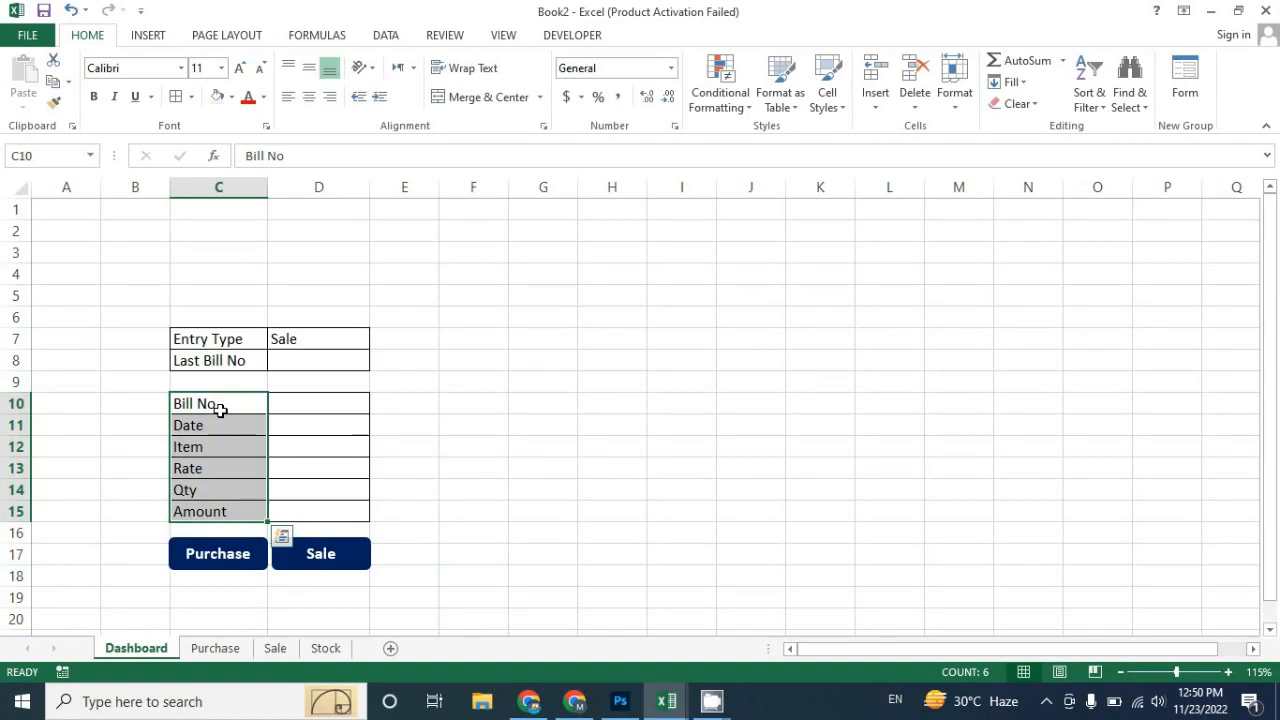
pyautogui.hotkey('ctrl', 'c')
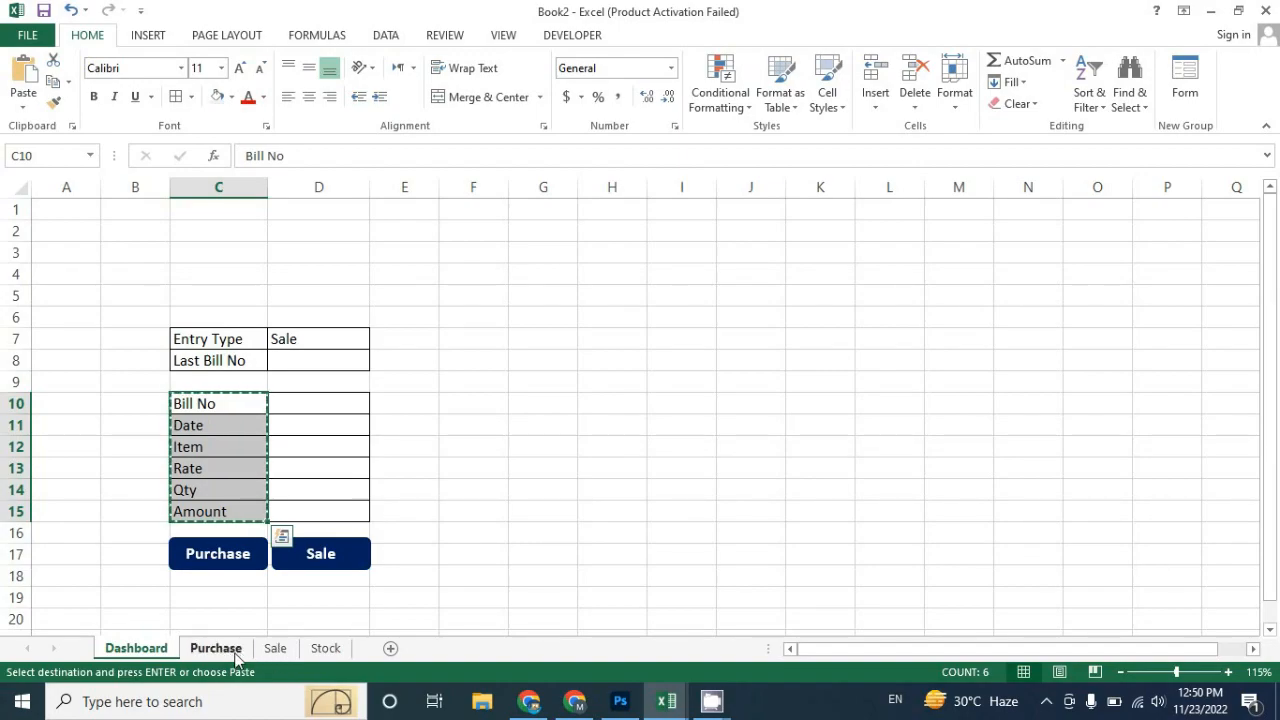
pyautogui.click(216, 649)
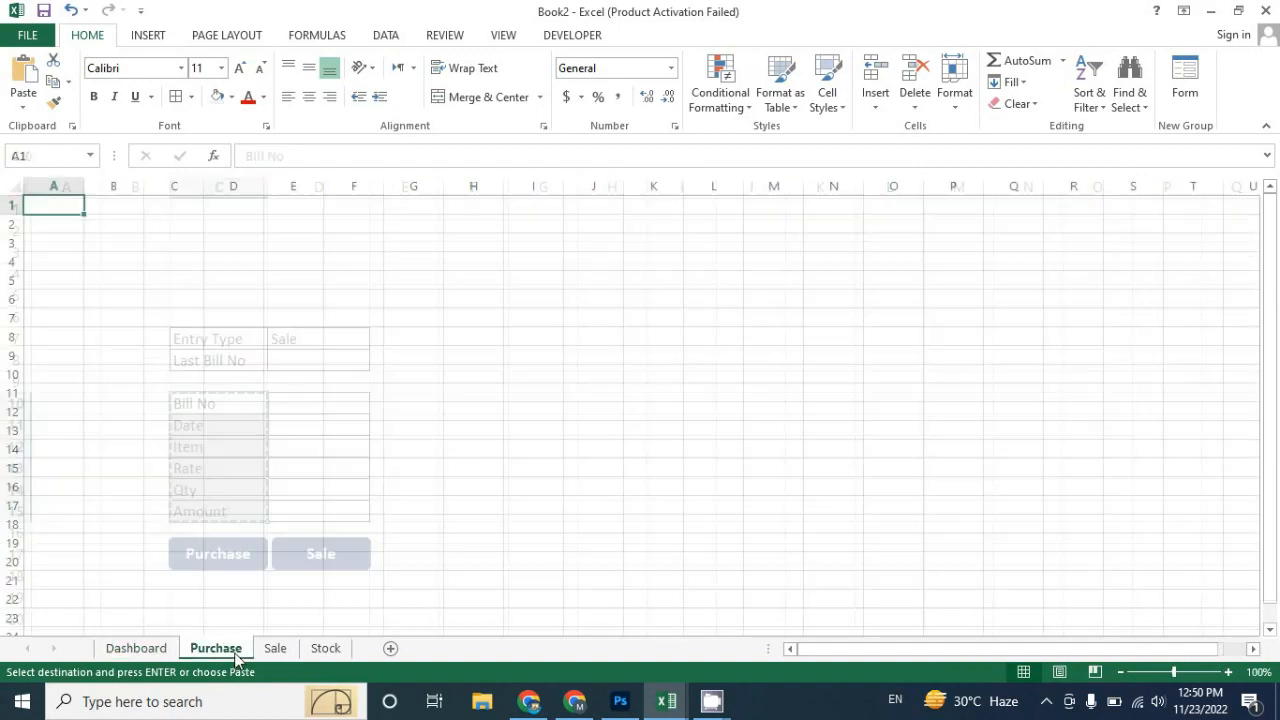
pyautogui.click(65, 247)
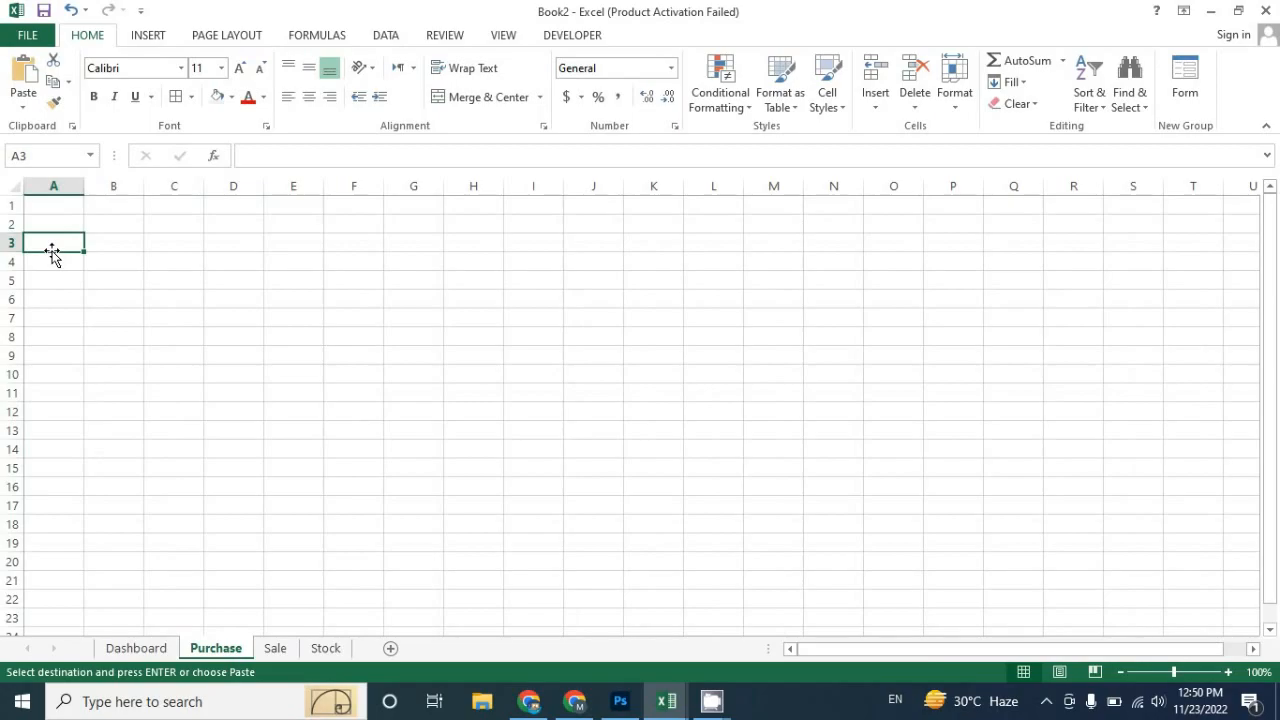
pyautogui.click(166, 650)
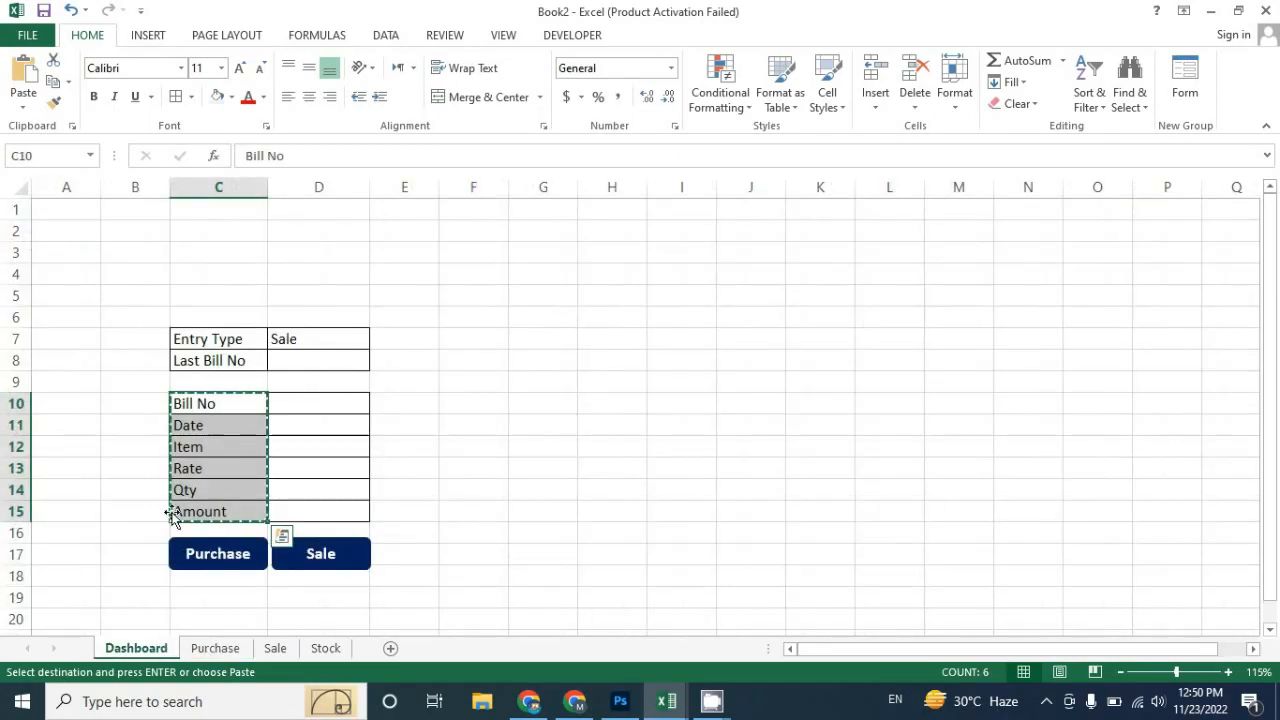
pyautogui.click(220, 648)
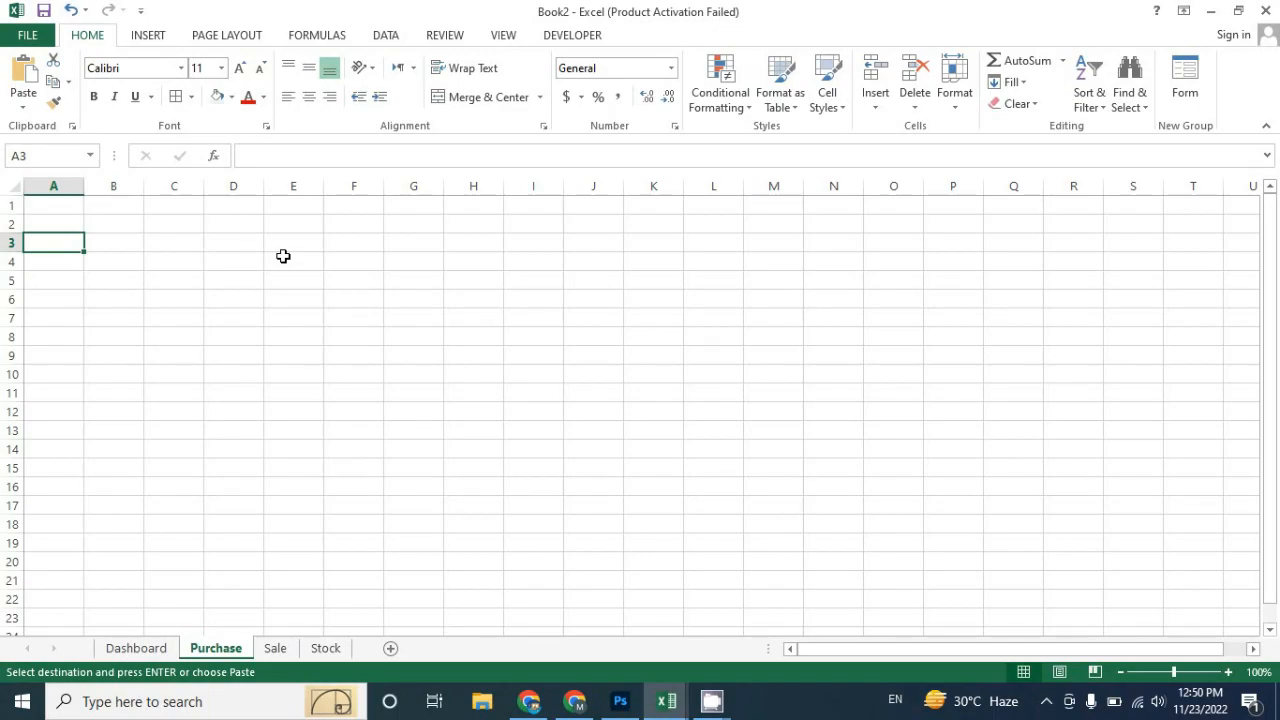
pyautogui.press('alt')
pyautogui.press('h')
pyautogui.press('v')
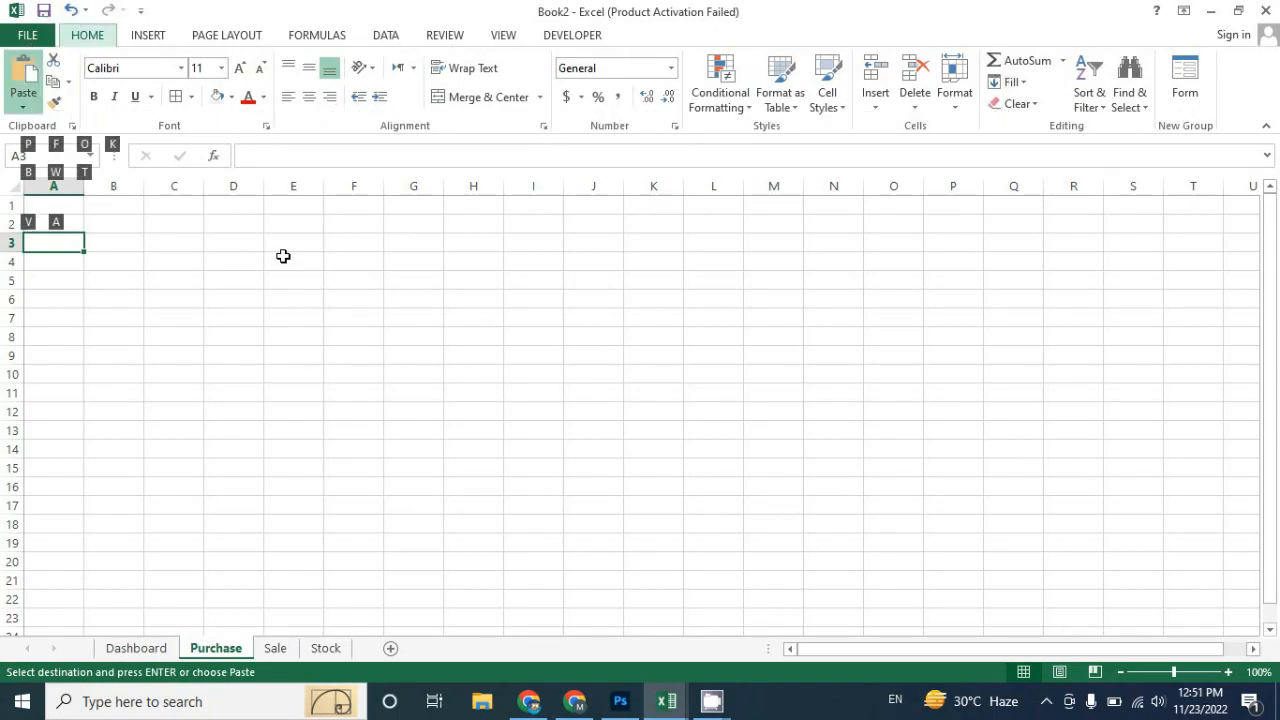
pyautogui.press('t')
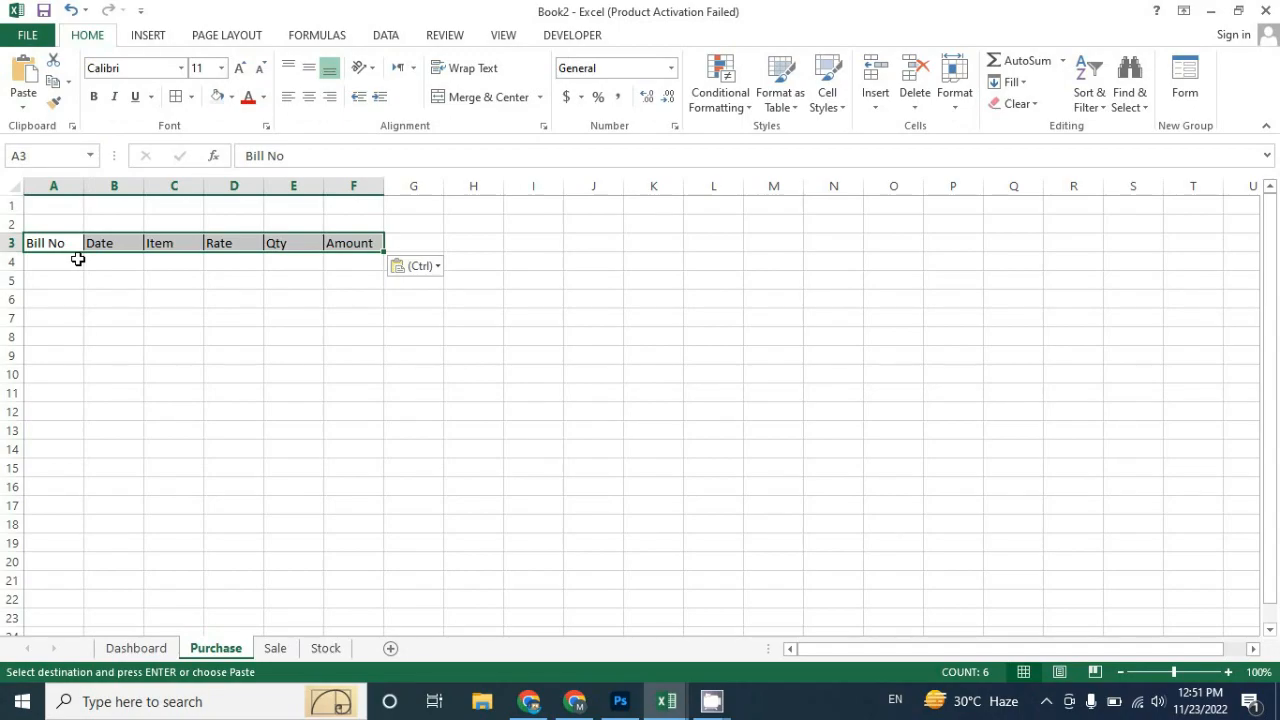
# Step: Remove the borders from the Purchase header row A3:F3 and copy it to A3 of the Sale sheet
pyautogui.click(191, 97)
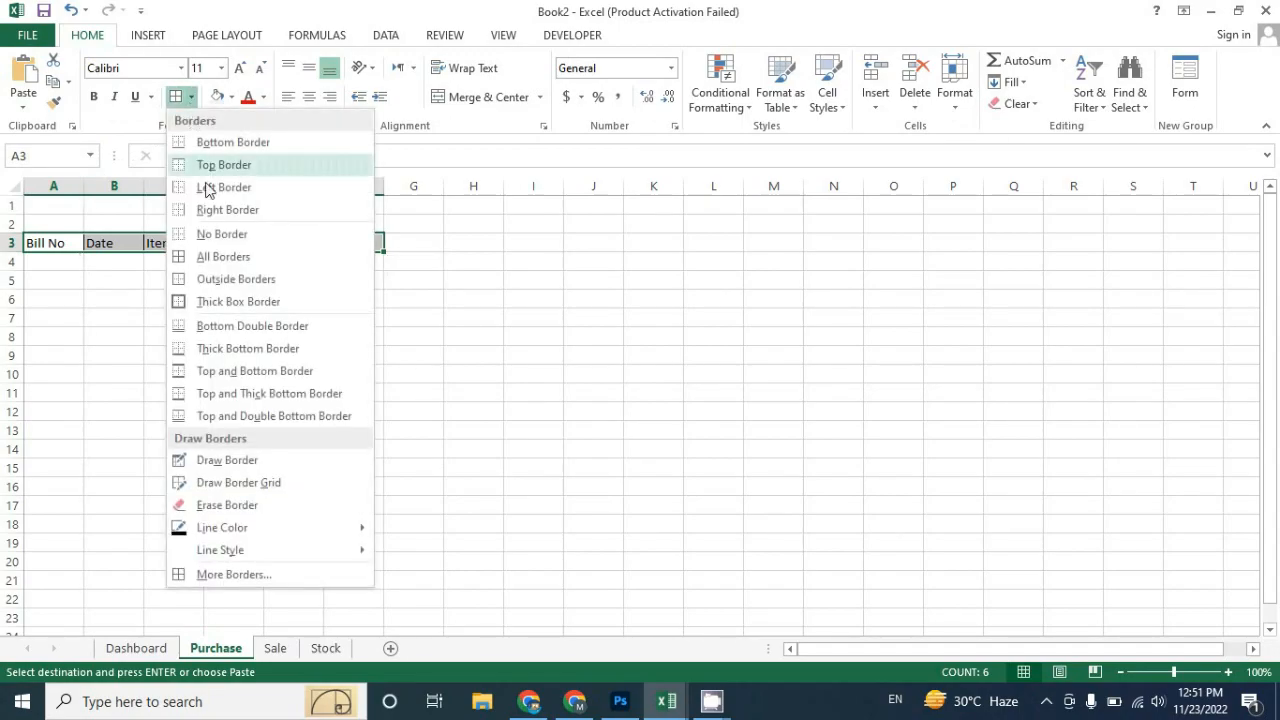
pyautogui.click(208, 234)
pyautogui.hotkey('ctrl', 'c')
pyautogui.click(275, 648)
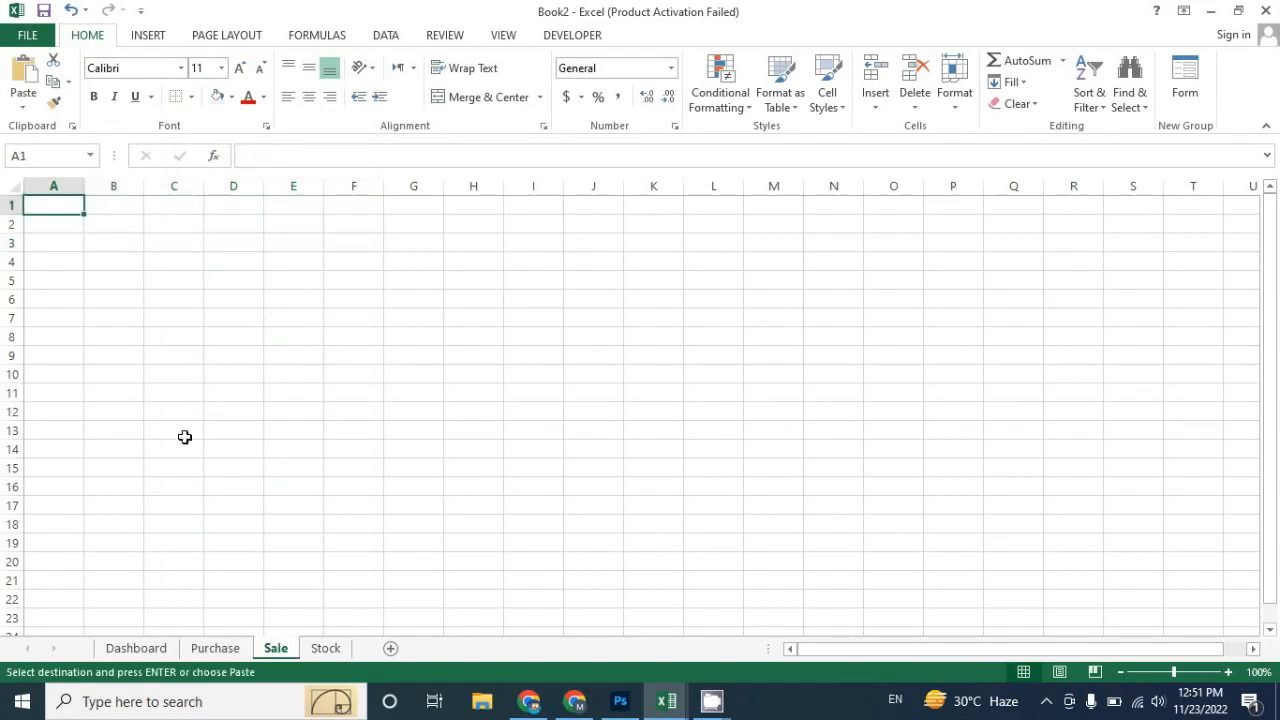
pyautogui.click(54, 240)
pyautogui.hotkey('ctrl', 'v')
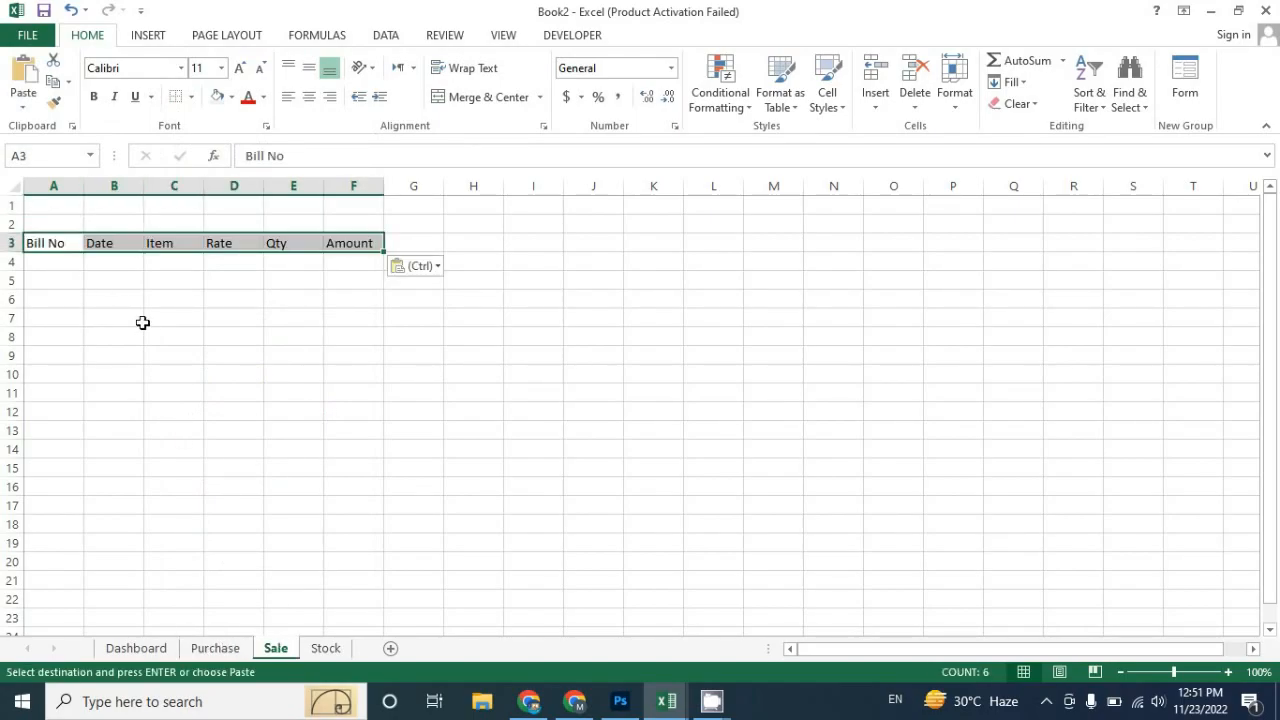
pyautogui.click(146, 325)
# Step: Merge and centre A1:F1 on the Purchase sheet and enter the title Purchase Entry
pyautogui.click(333, 654)
pyautogui.click(272, 653)
pyautogui.click(222, 652)
pyautogui.click(131, 374)
pyautogui.moveTo(62, 205); pyautogui.dragTo(340, 203)
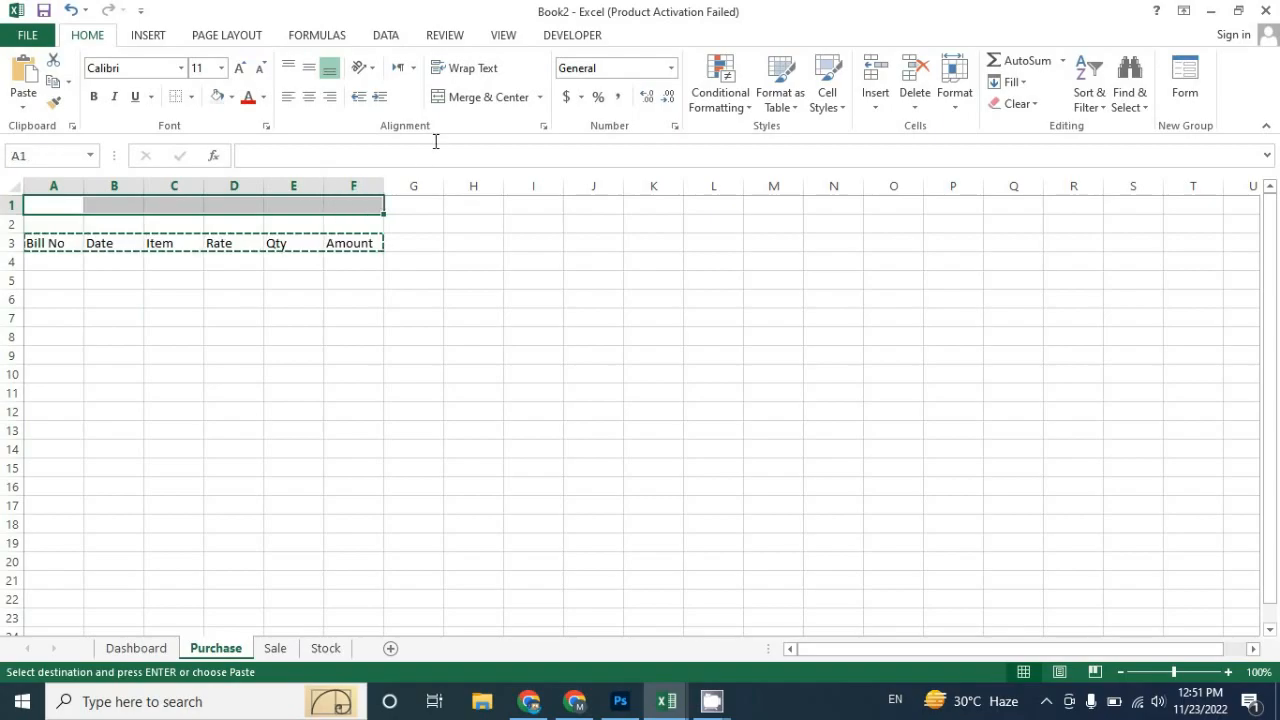
pyautogui.click(489, 101)
pyautogui.write('P')
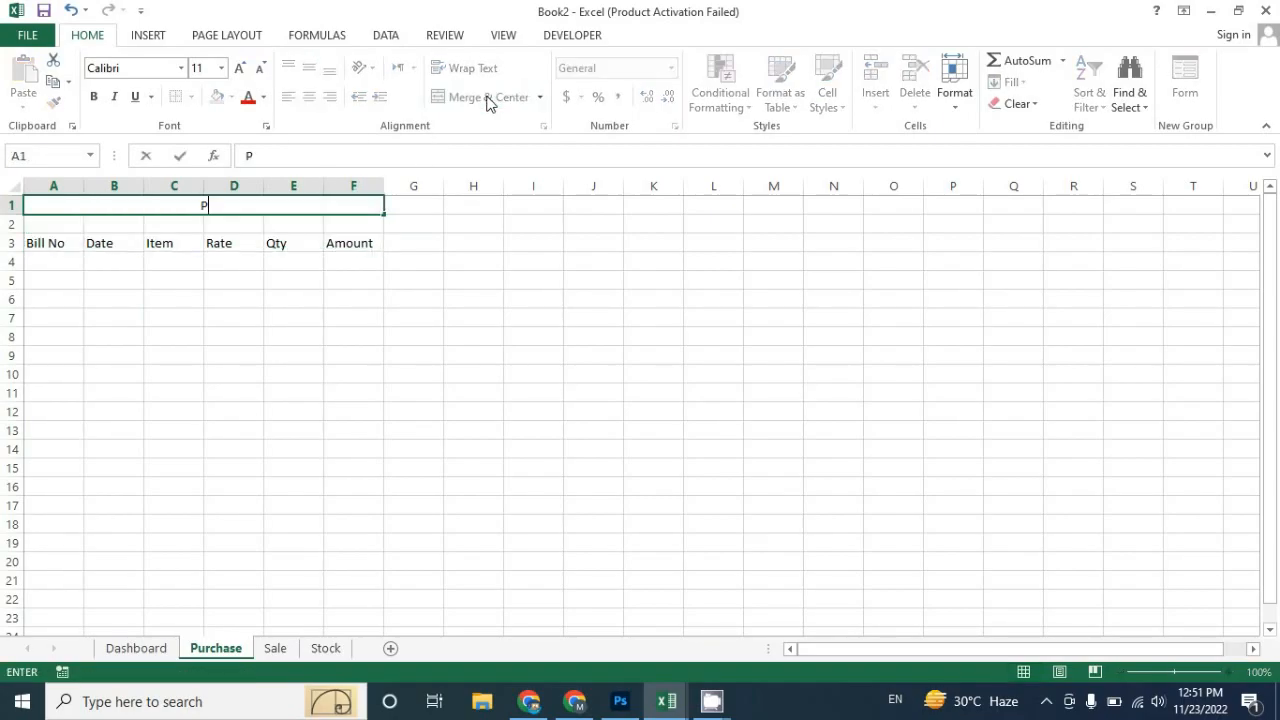
pyautogui.write('urchase Entry')
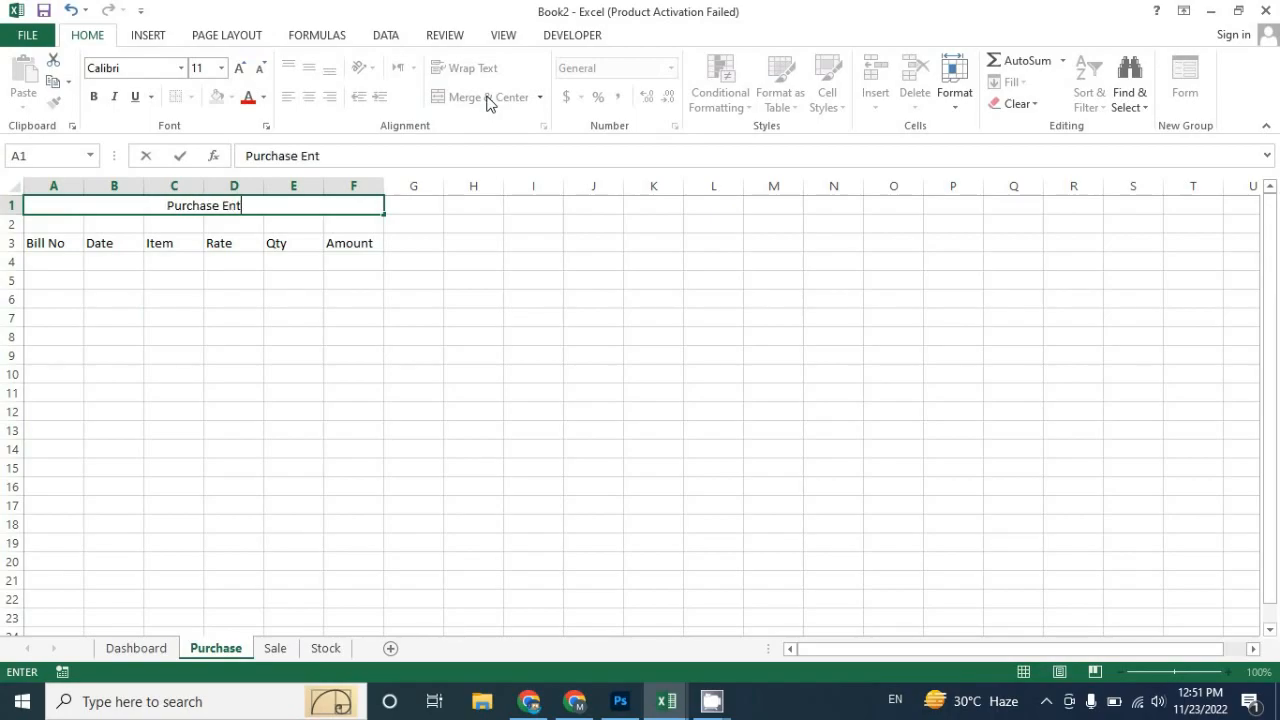
pyautogui.press('Tab')
# Step: Format the Purchase Entry title as 18 pt bold with a light gold fill
pyautogui.click(326, 203)
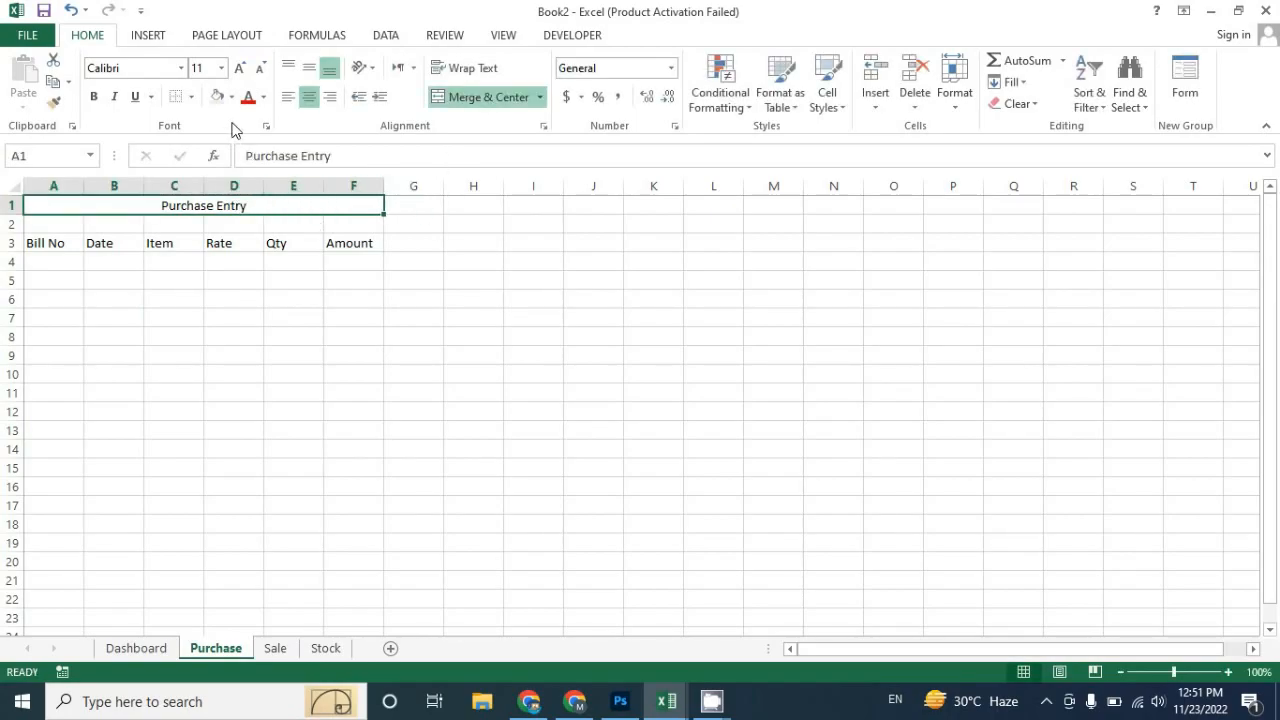
pyautogui.click(240, 68)
pyautogui.click(240, 68)
pyautogui.click(240, 68)
pyautogui.click(240, 68)
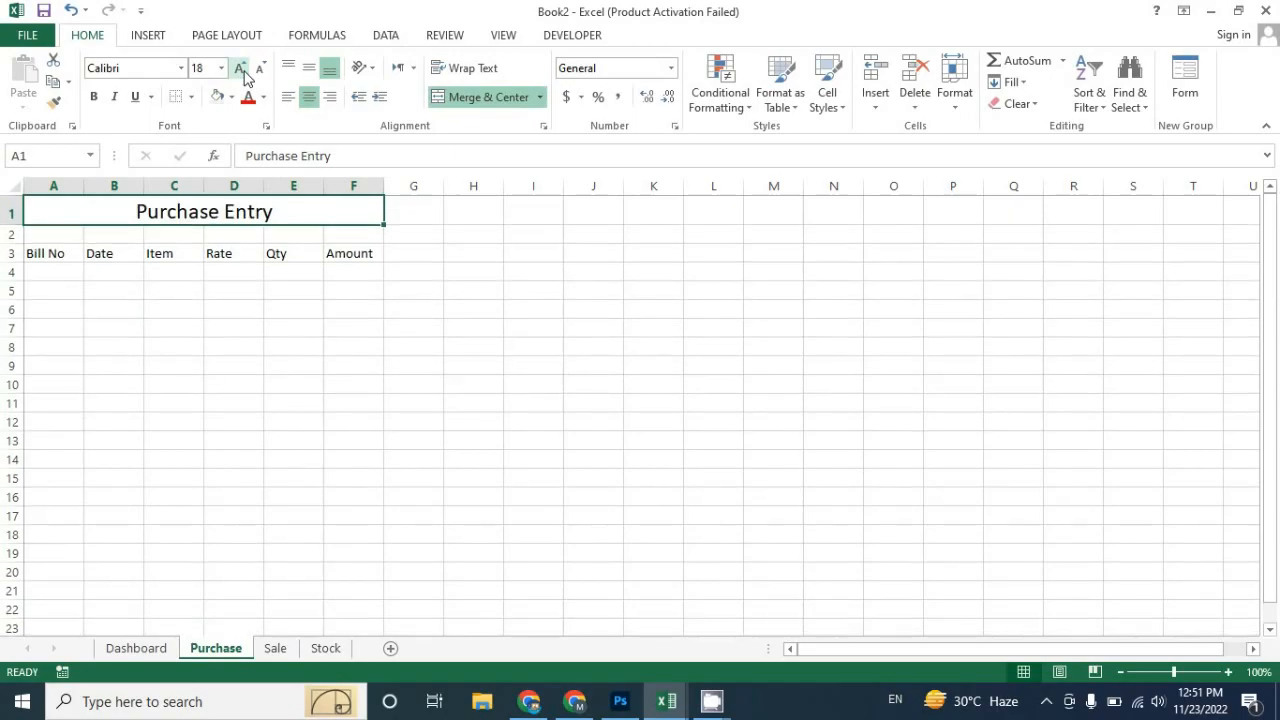
pyautogui.click(94, 97)
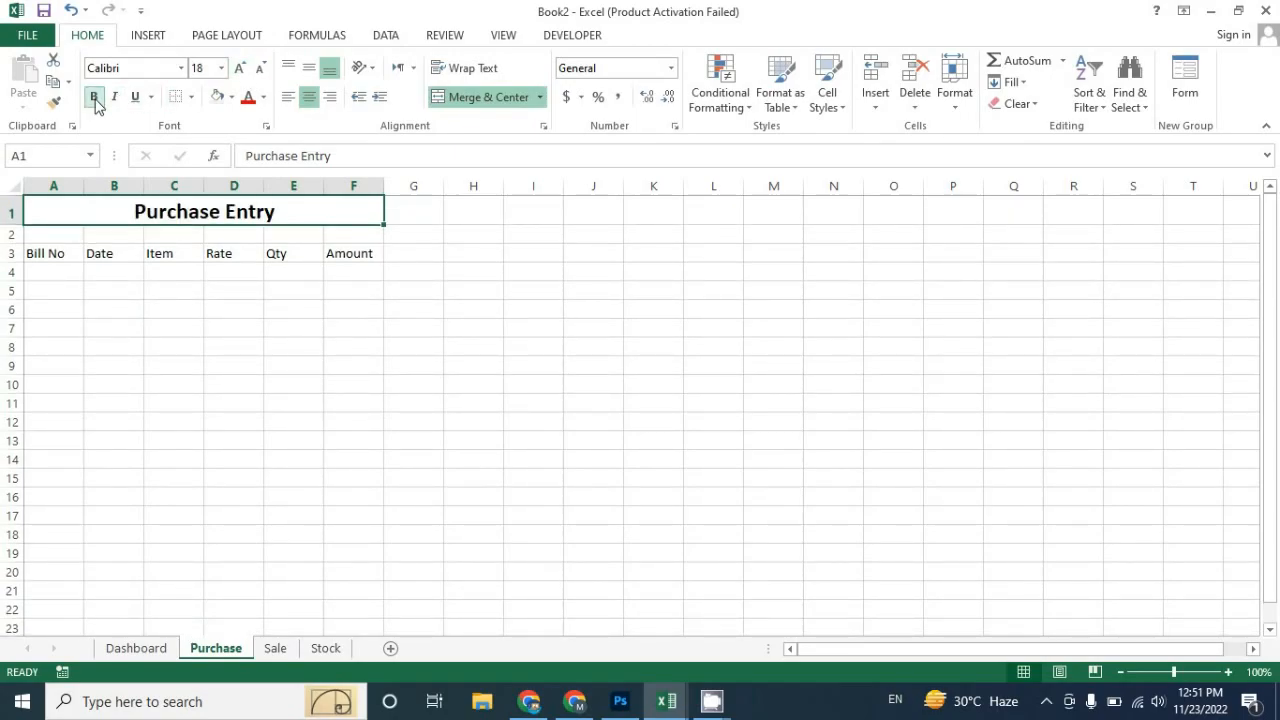
pyautogui.click(231, 97)
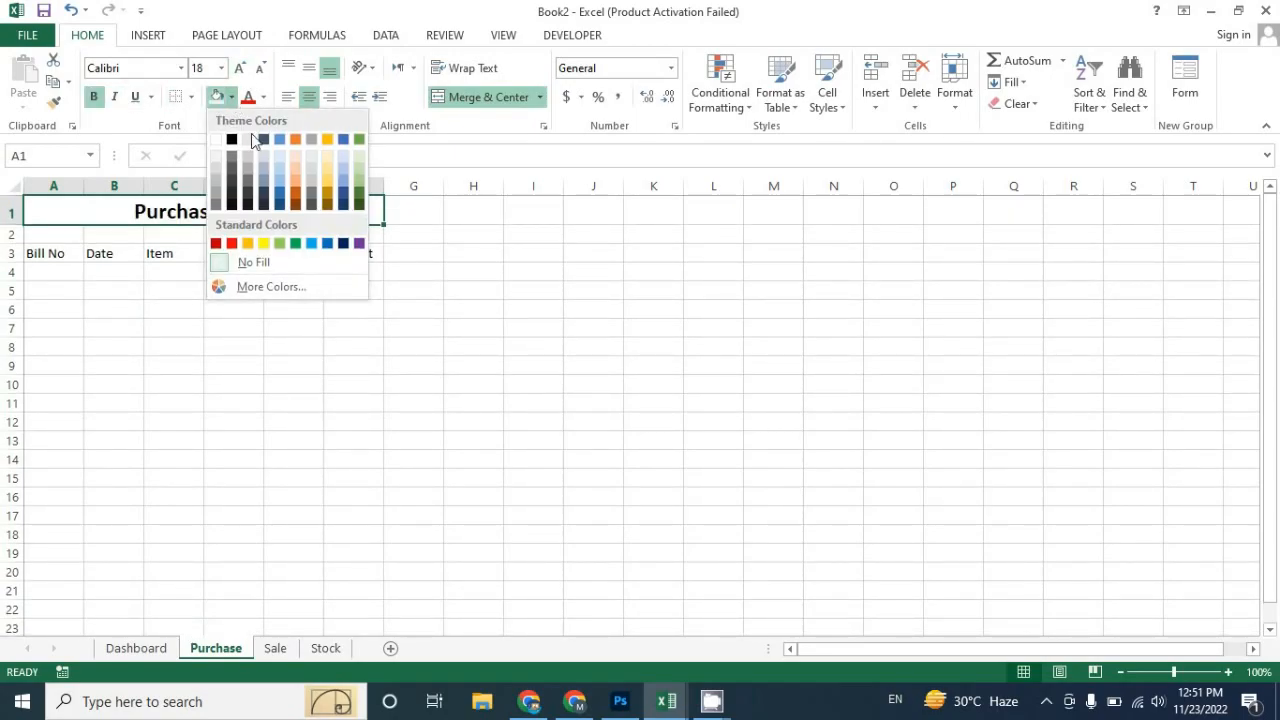
pyautogui.click(328, 178)
pyautogui.click(194, 323)
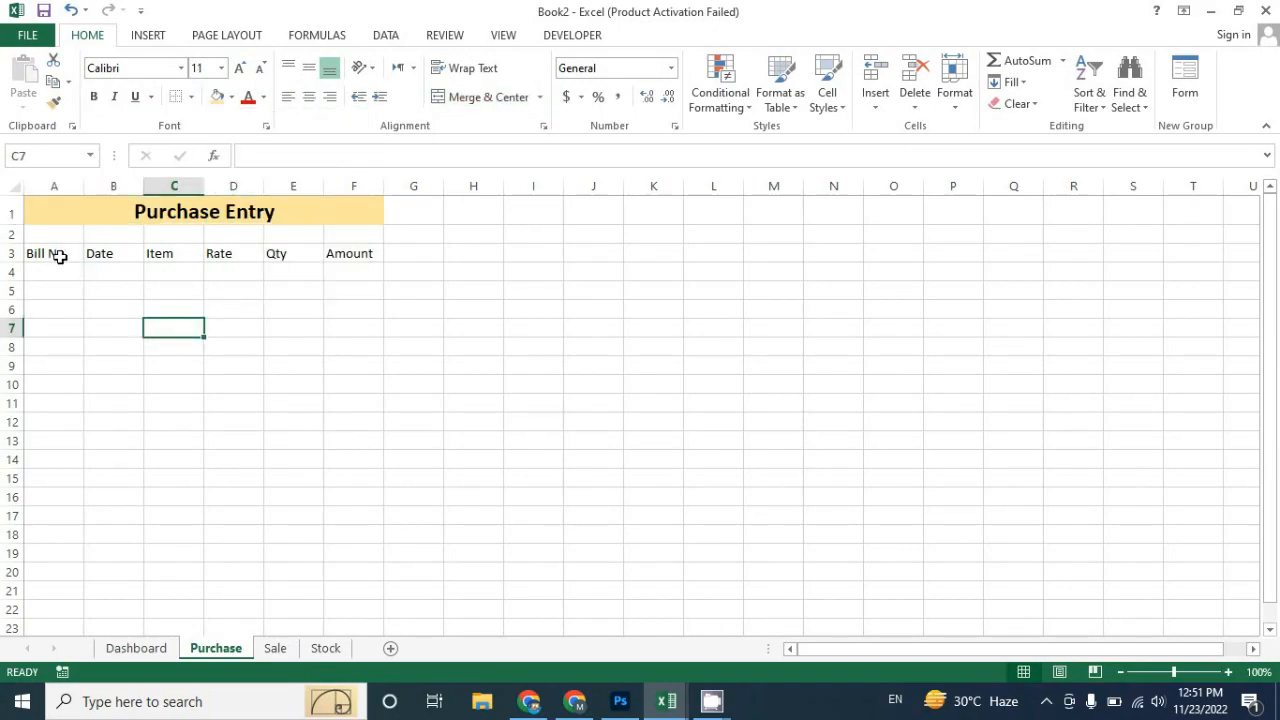
pyautogui.moveTo(59, 257); pyautogui.dragTo(348, 286)
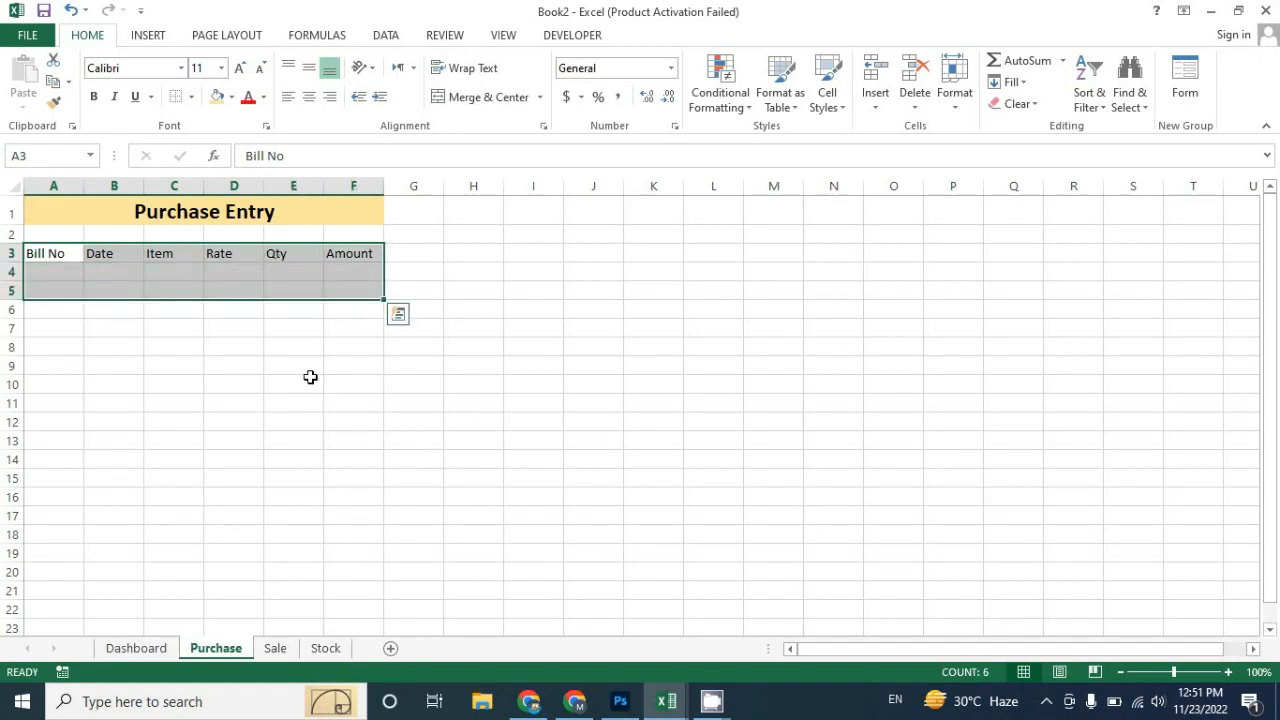
pyautogui.click(309, 378)
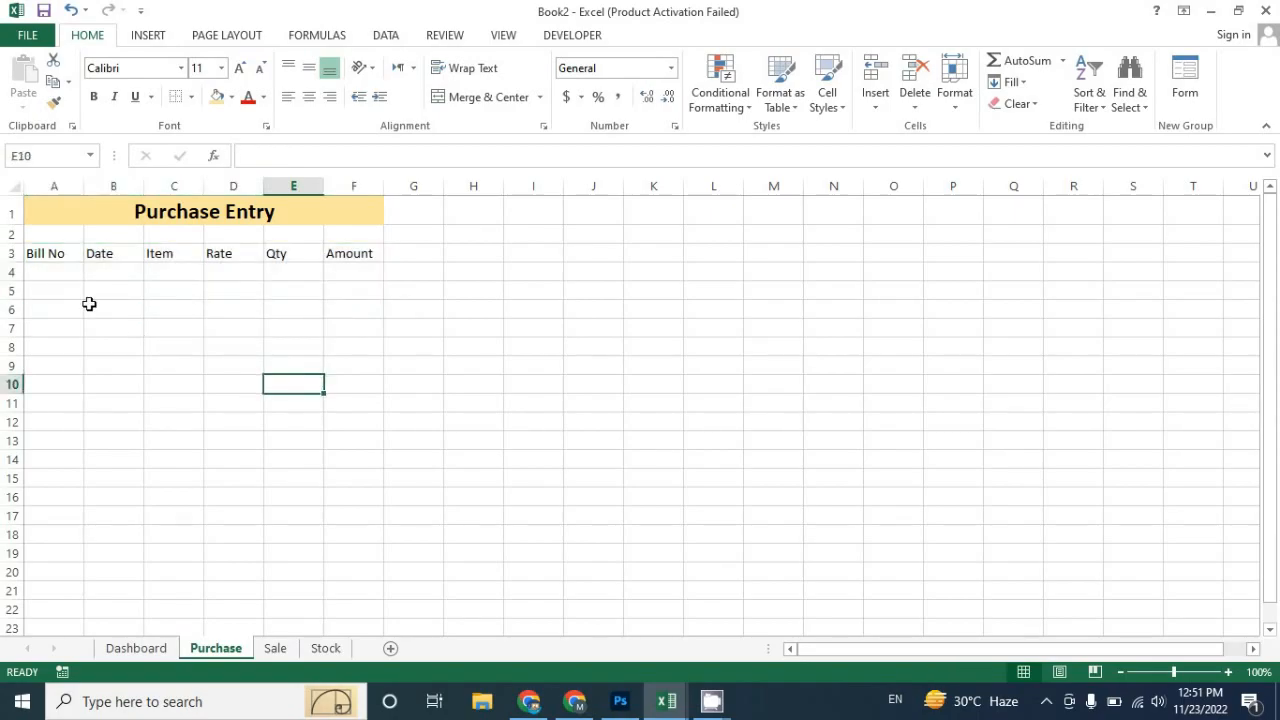
# Step: Convert A3:F5 on the Purchase sheet into a table, using the Bill No to Amount row as headers
pyautogui.moveTo(57, 254); pyautogui.dragTo(343, 290)
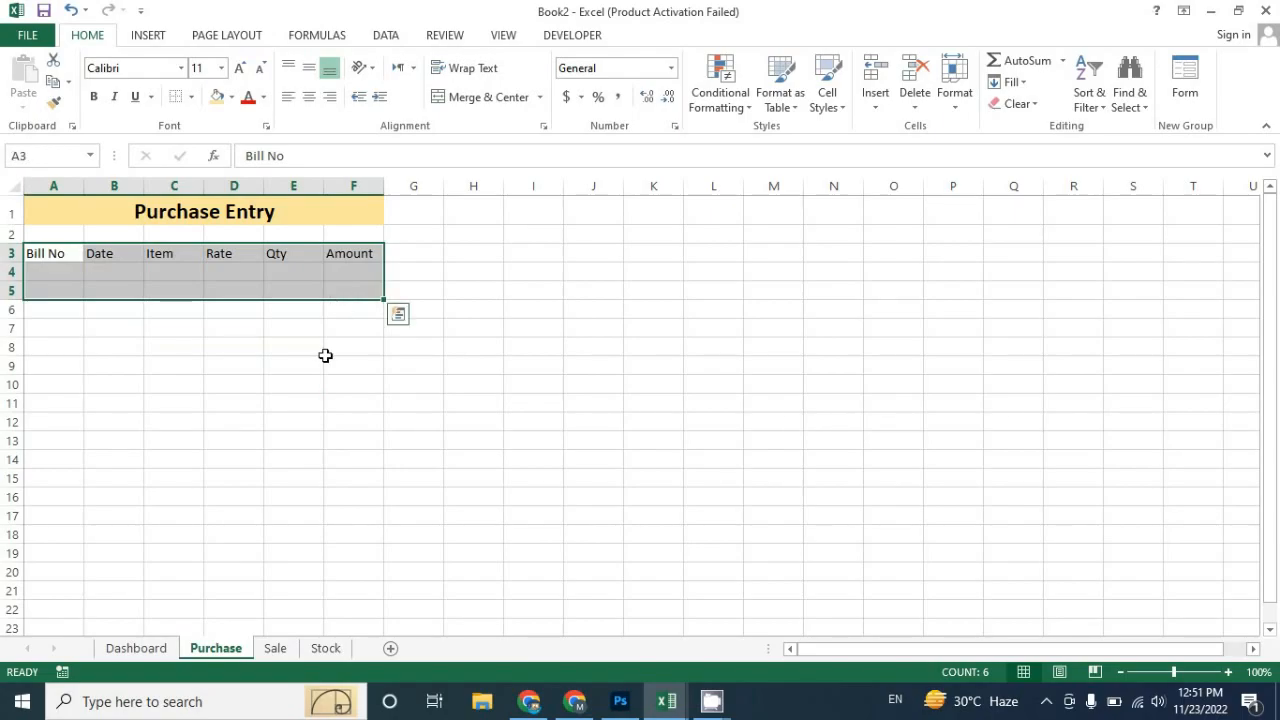
pyautogui.hotkey('ctrl', 't')
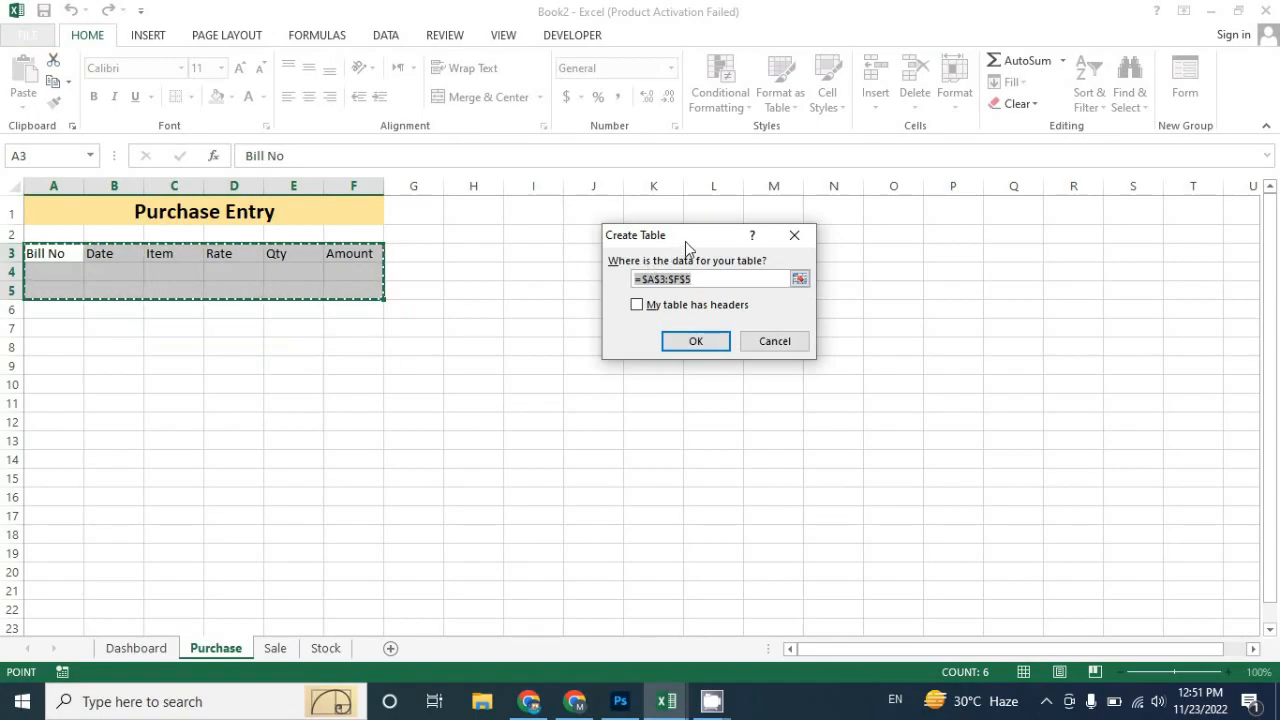
pyautogui.moveTo(686, 239); pyautogui.dragTo(599, 239)
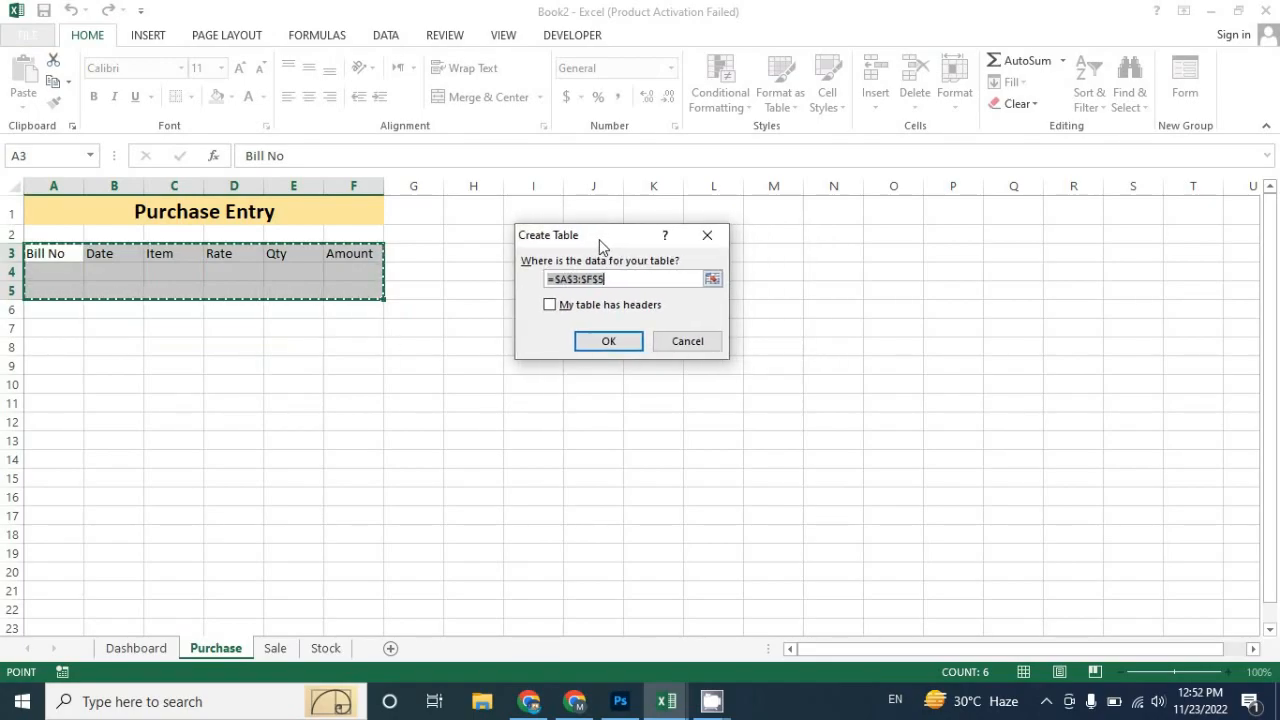
pyautogui.click(595, 308)
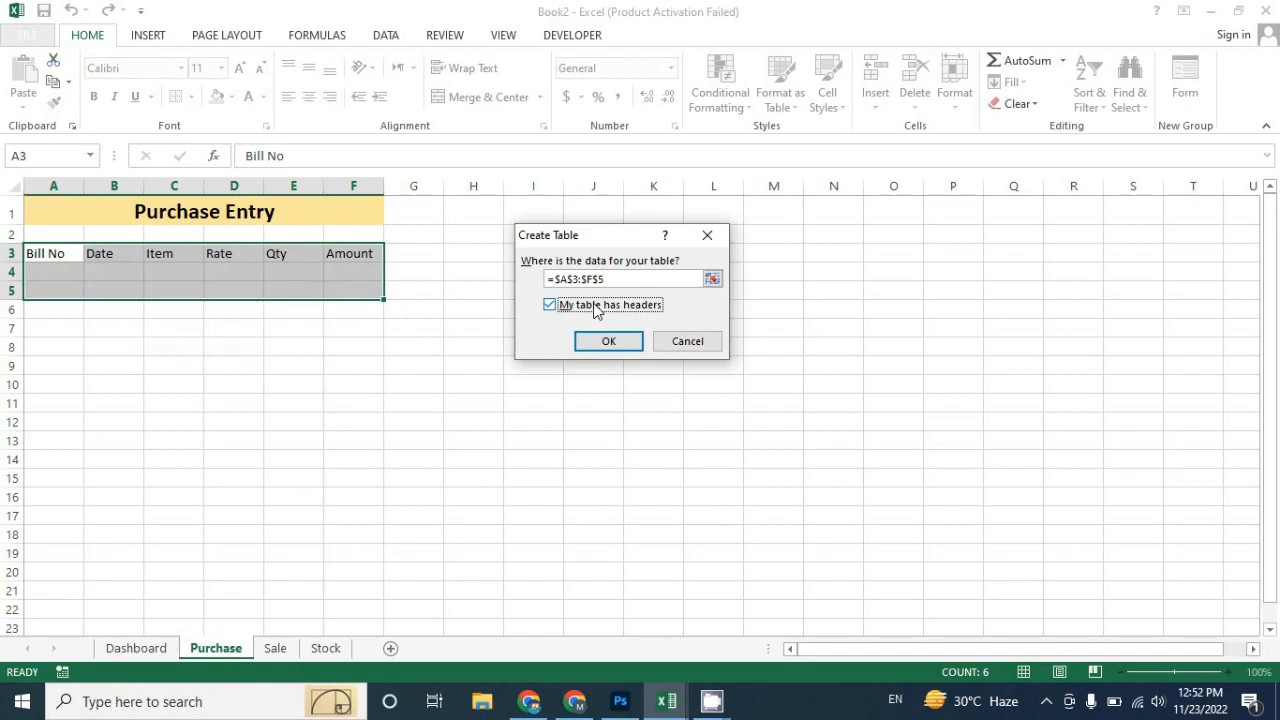
pyautogui.click(611, 343)
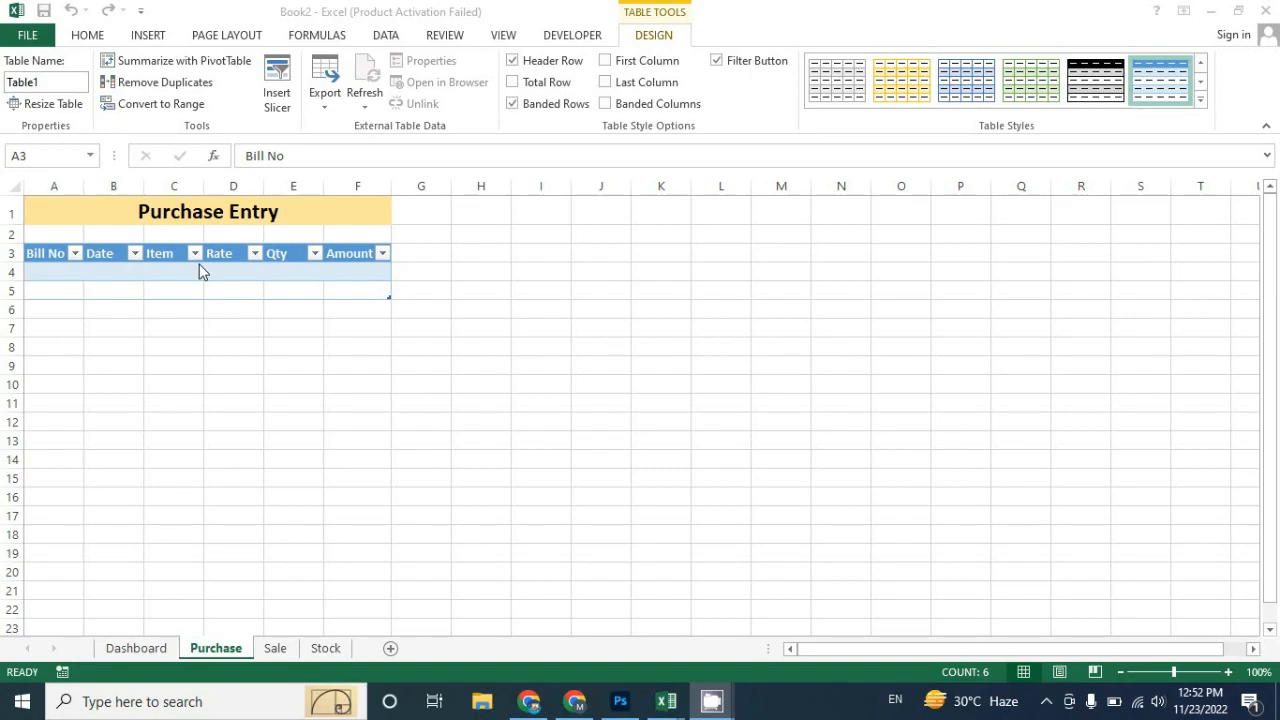
pyautogui.hotkey('ctrl', 'a')
# Step: Merge and centre A1:F1 on the Sale sheet and enter the title Sale Entry
pyautogui.click(276, 648)
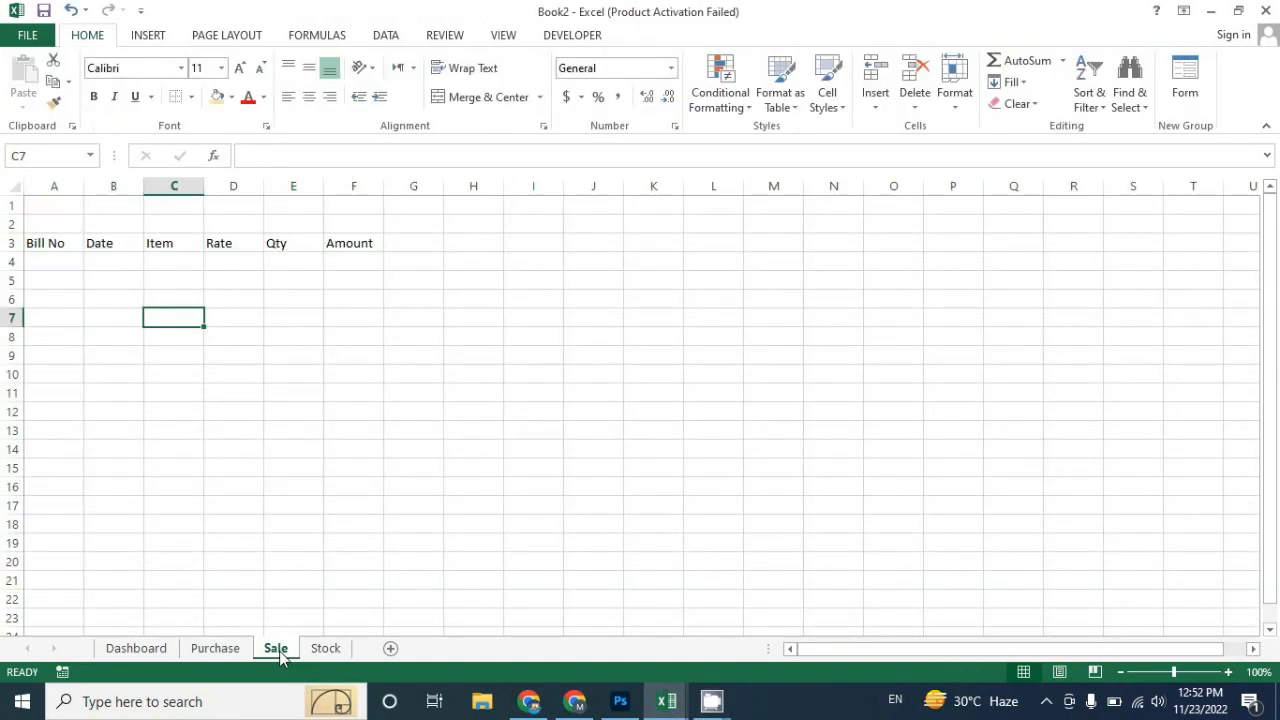
pyautogui.moveTo(54, 211); pyautogui.dragTo(372, 205)
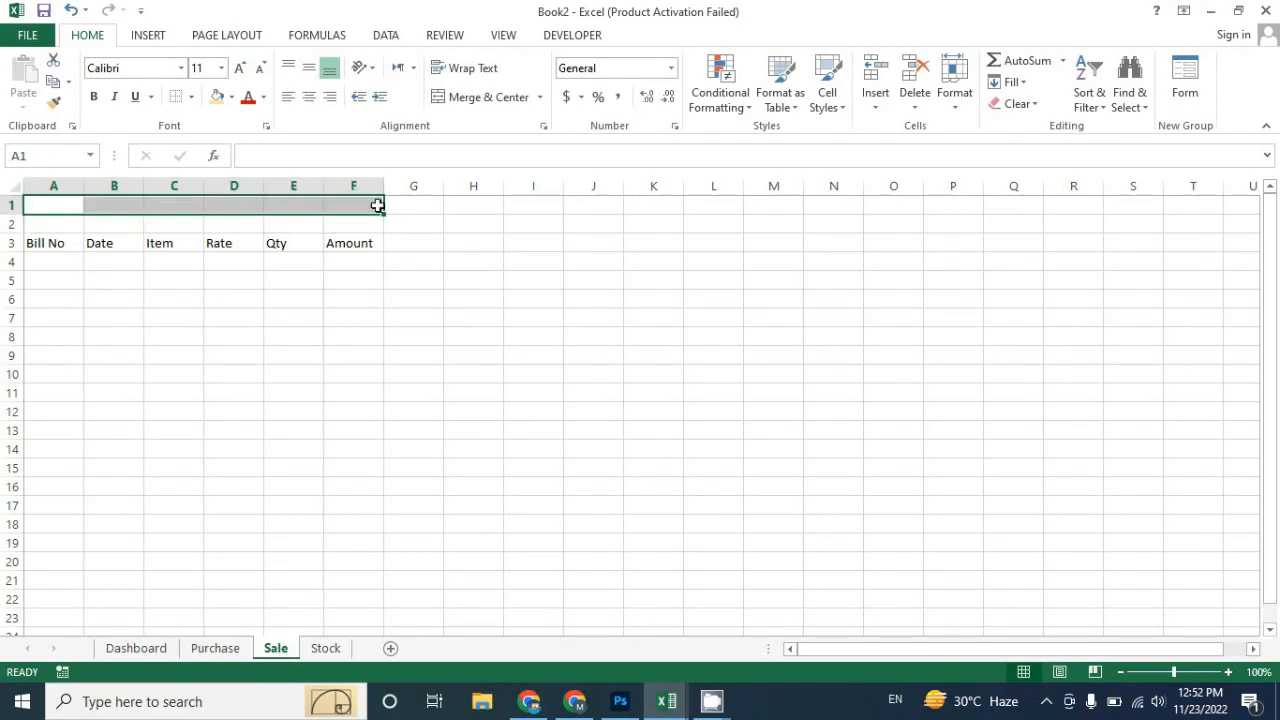
pyautogui.click(484, 106)
pyautogui.write('Sale ')
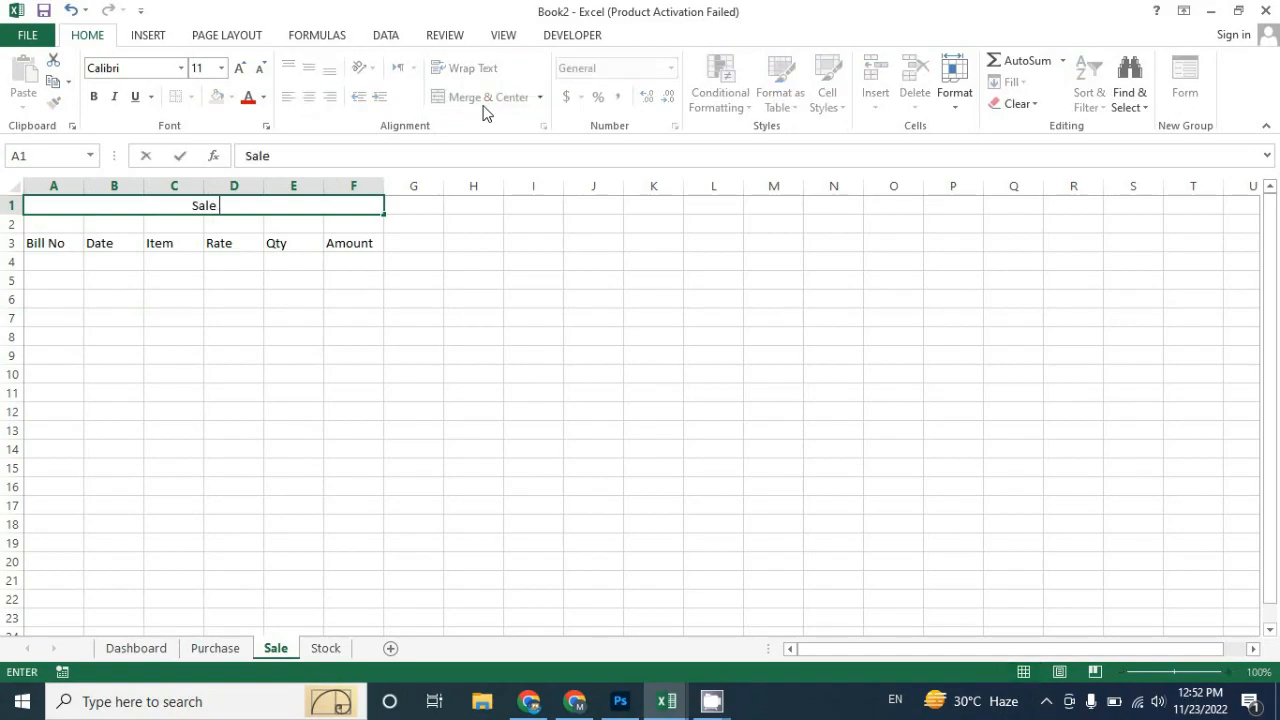
pyautogui.write('Entry')
pyautogui.press('Tab')
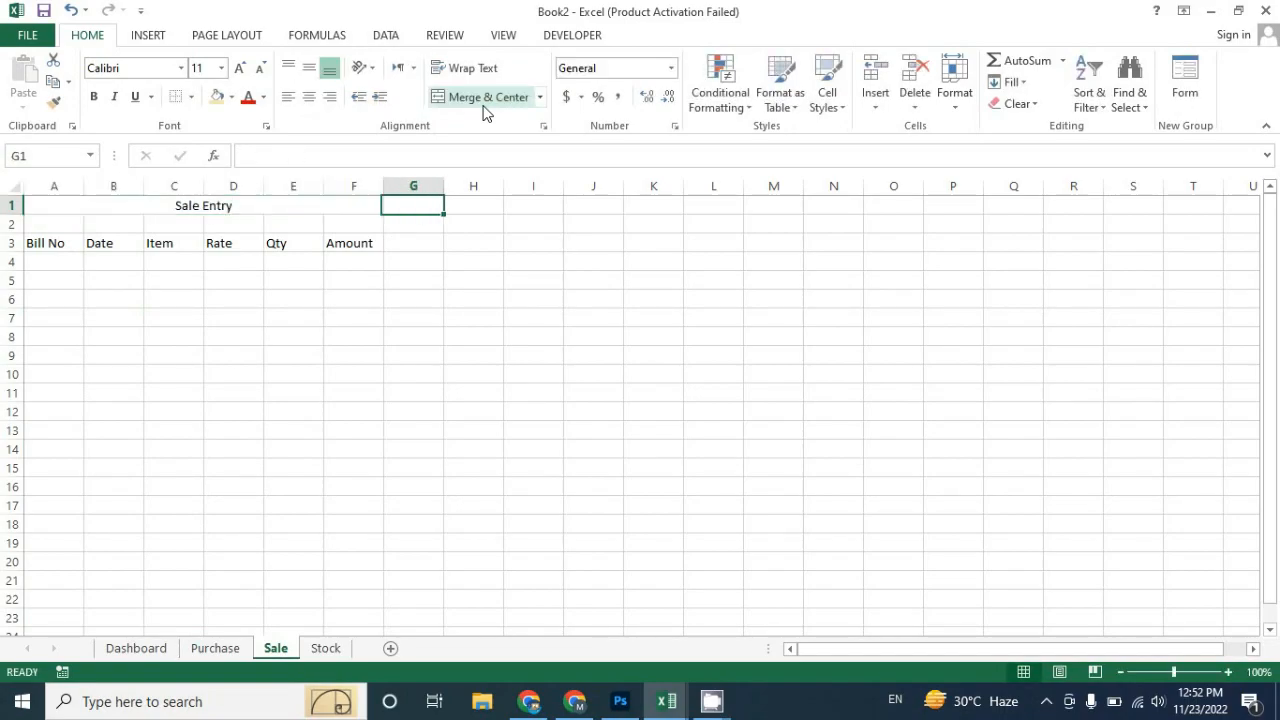
# Step: Format the Sale Entry title as 18 pt bold with a light blue fill
pyautogui.click(326, 205)
pyautogui.click(242, 69)
pyautogui.click(242, 69)
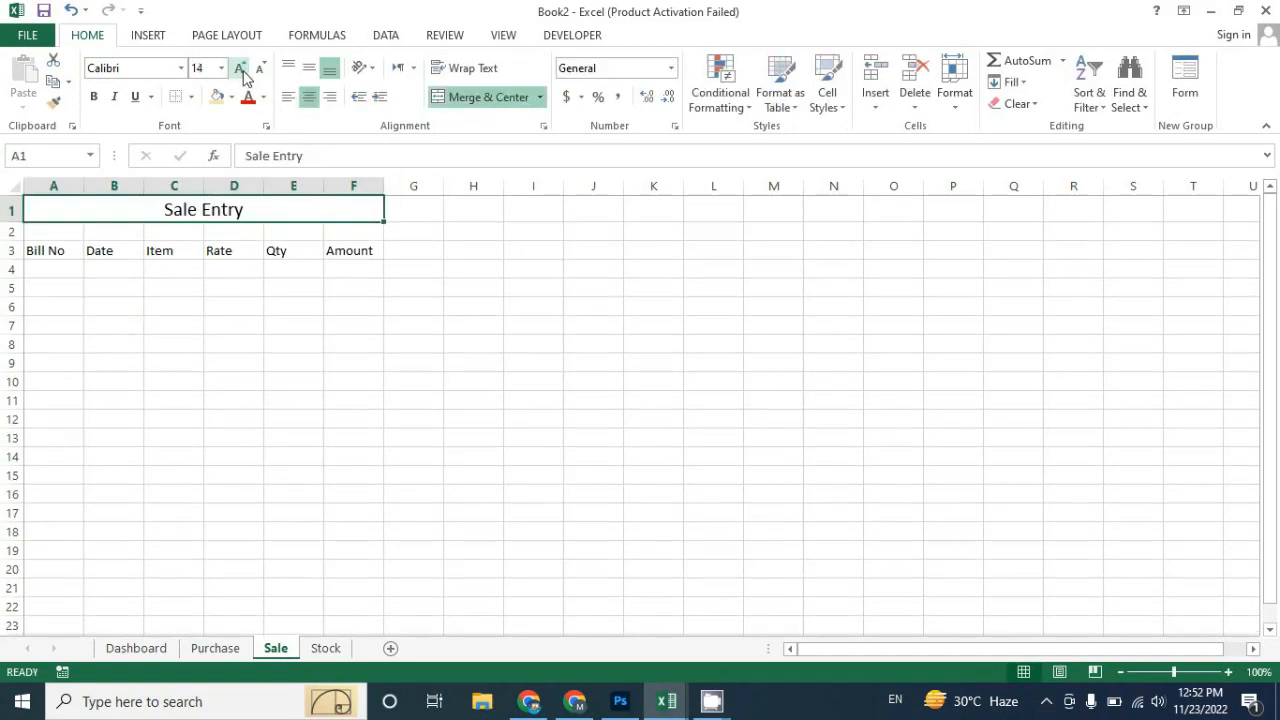
pyautogui.click(242, 70)
pyautogui.hotkey('ctrl', 'b')
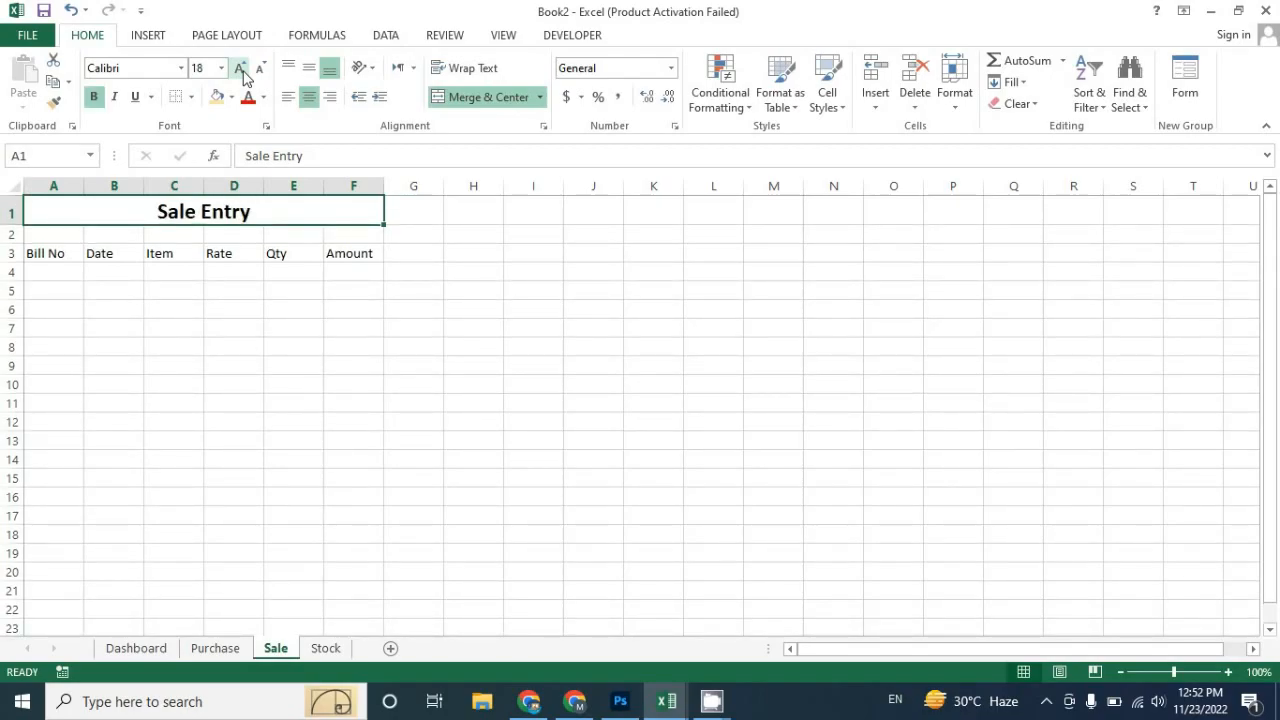
pyautogui.click(231, 97)
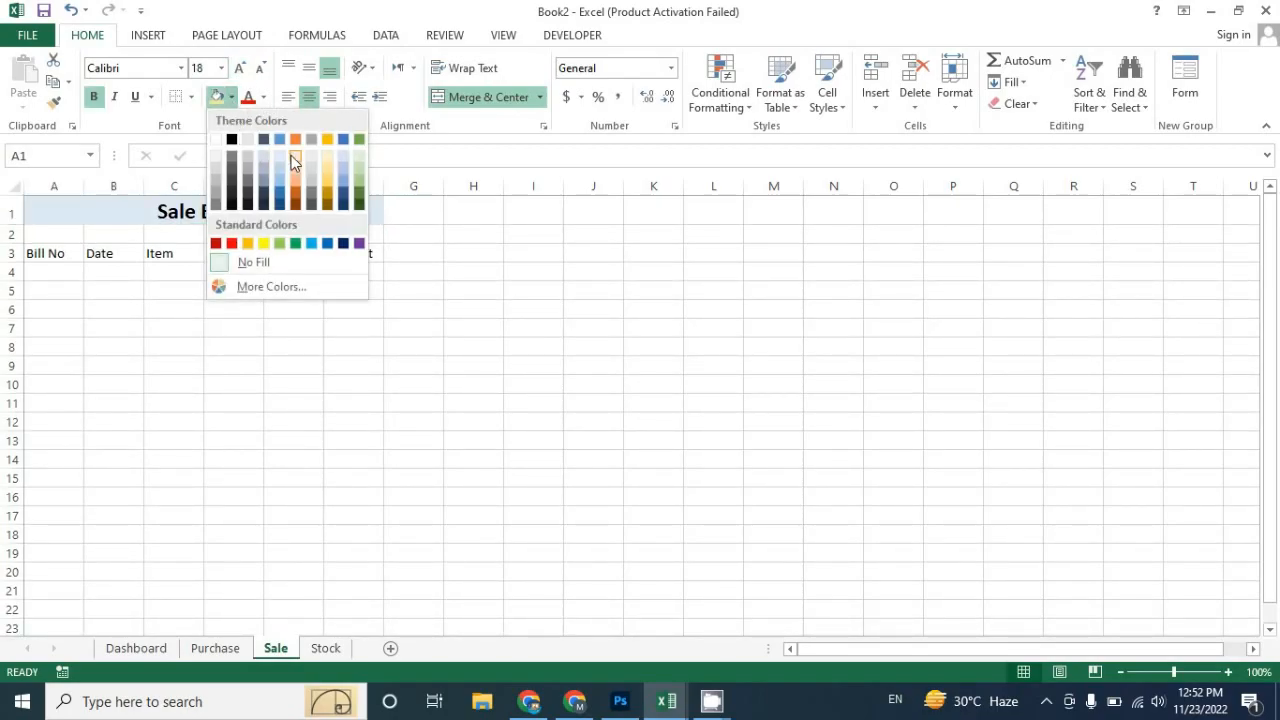
pyautogui.click(341, 153)
pyautogui.click(261, 343)
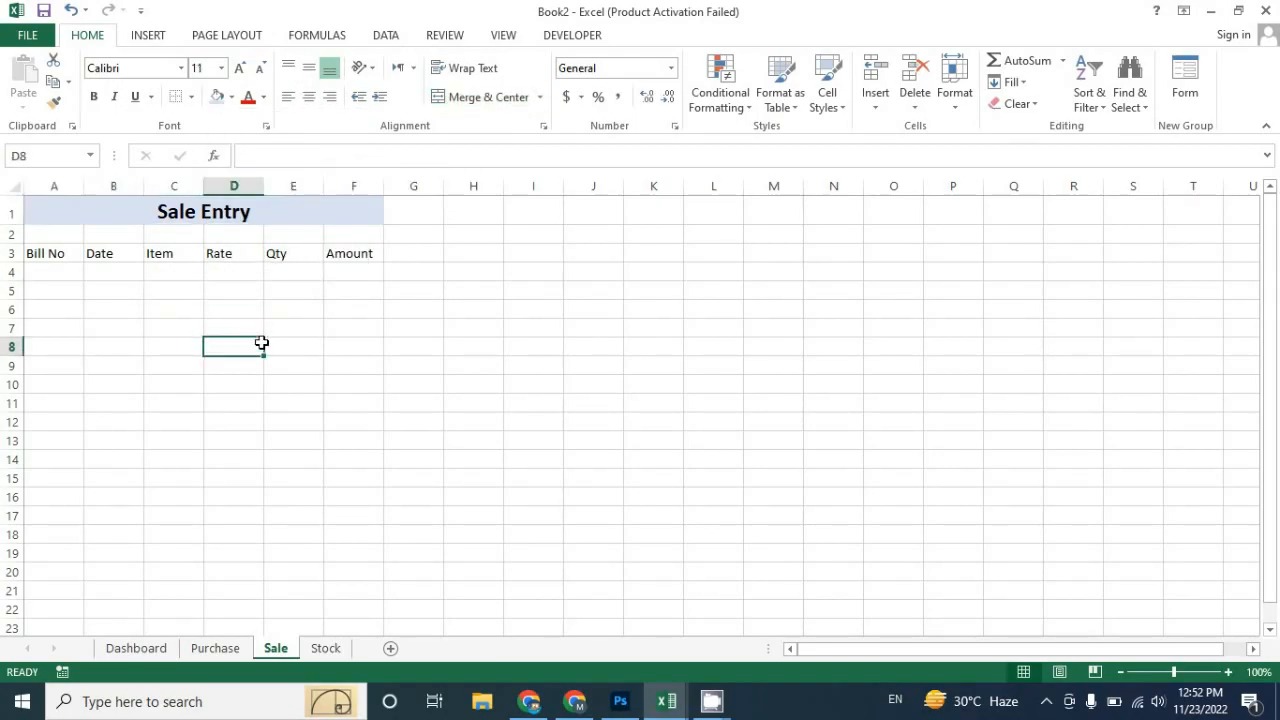
# Step: Convert A3:F5 on the Sale sheet into a table, using its first row as headers
pyautogui.moveTo(54, 254); pyautogui.dragTo(349, 291)
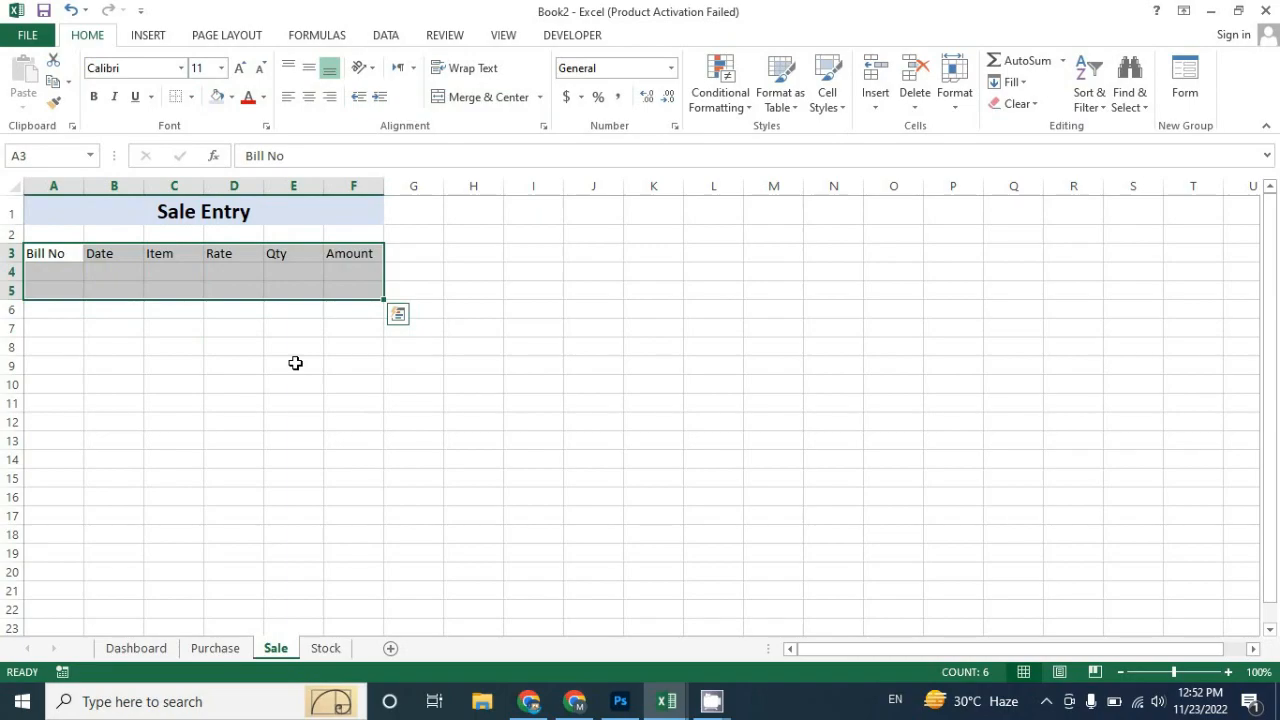
pyautogui.hotkey('ctrl', 't')
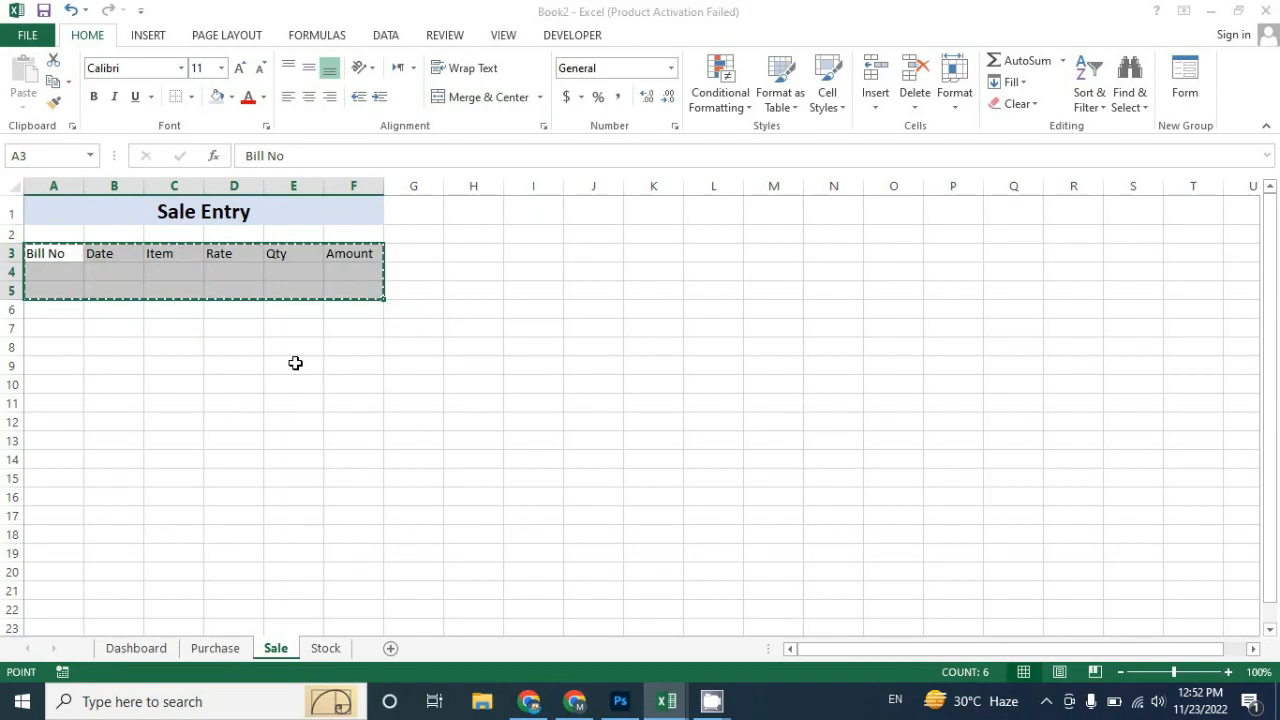
pyautogui.click(575, 309)
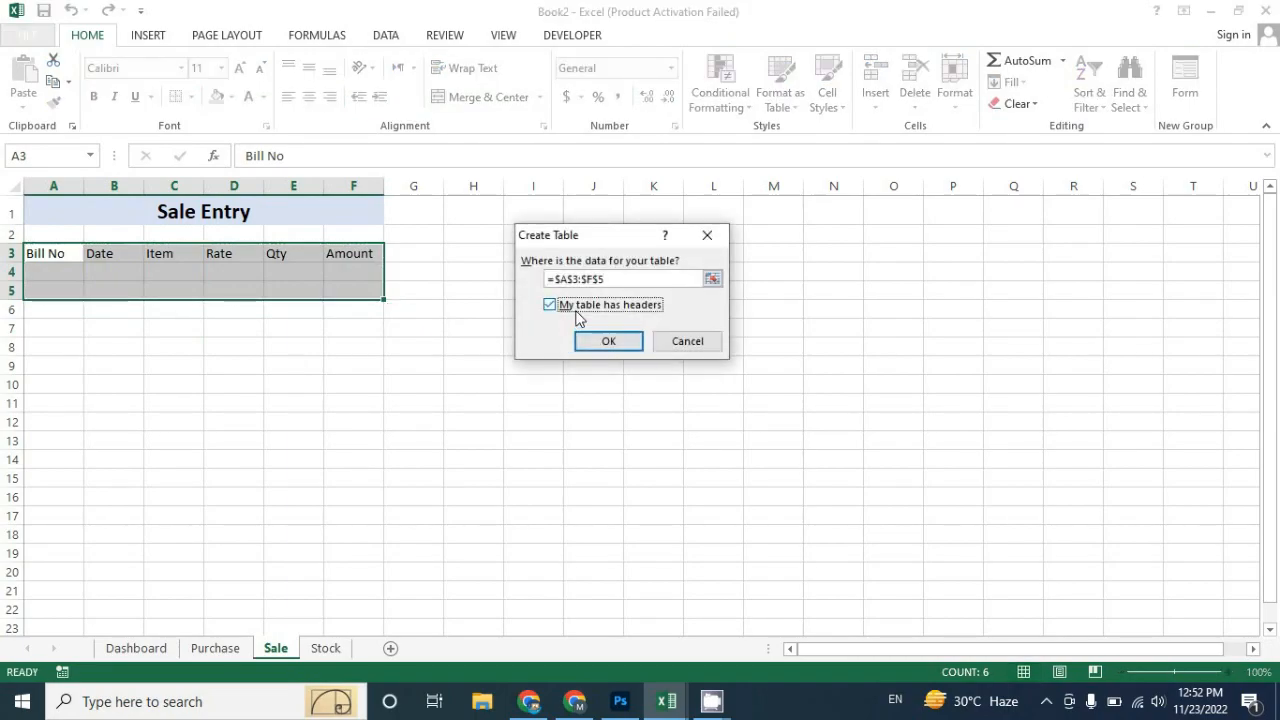
pyautogui.click(613, 343)
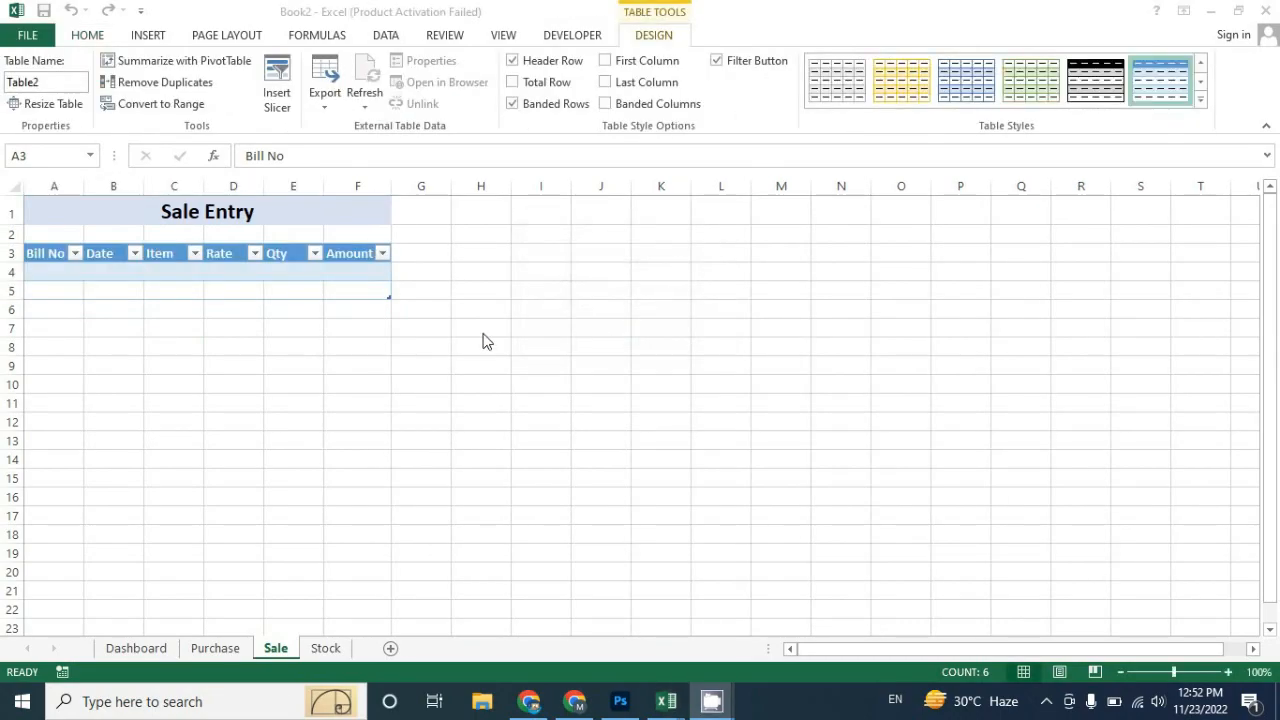
pyautogui.click(333, 516)
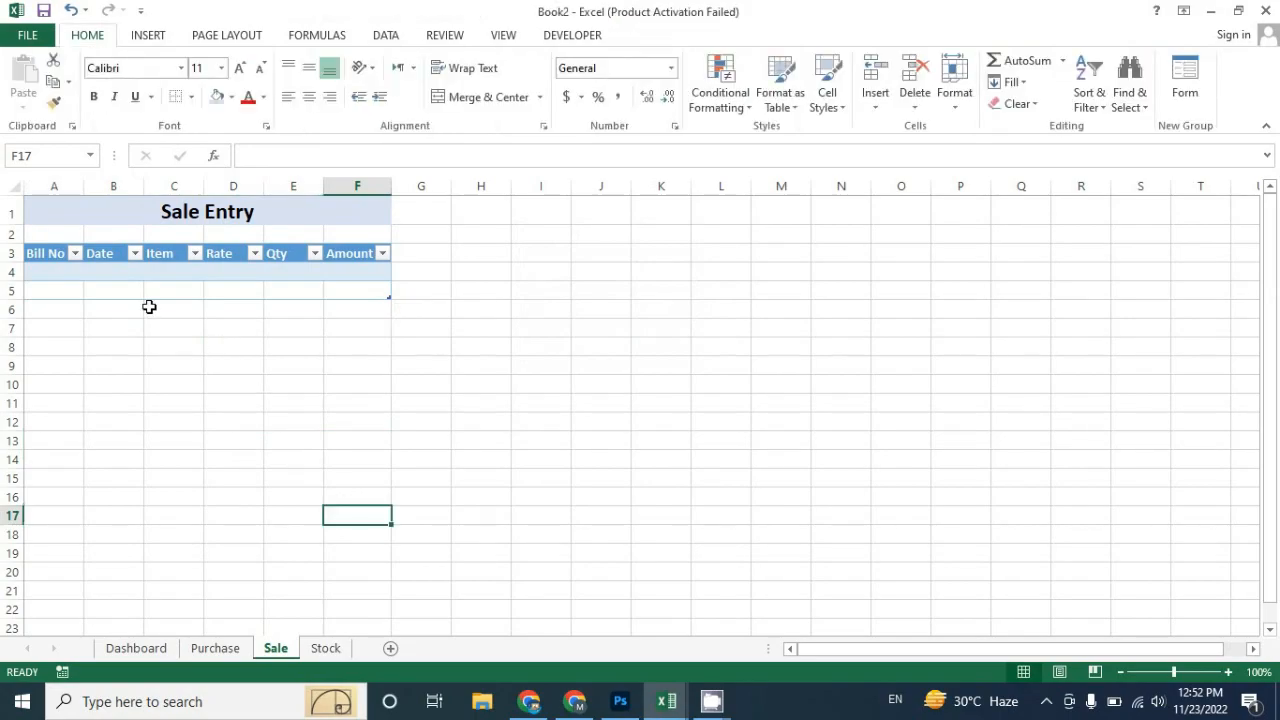
pyautogui.click(215, 648)
pyautogui.click(168, 432)
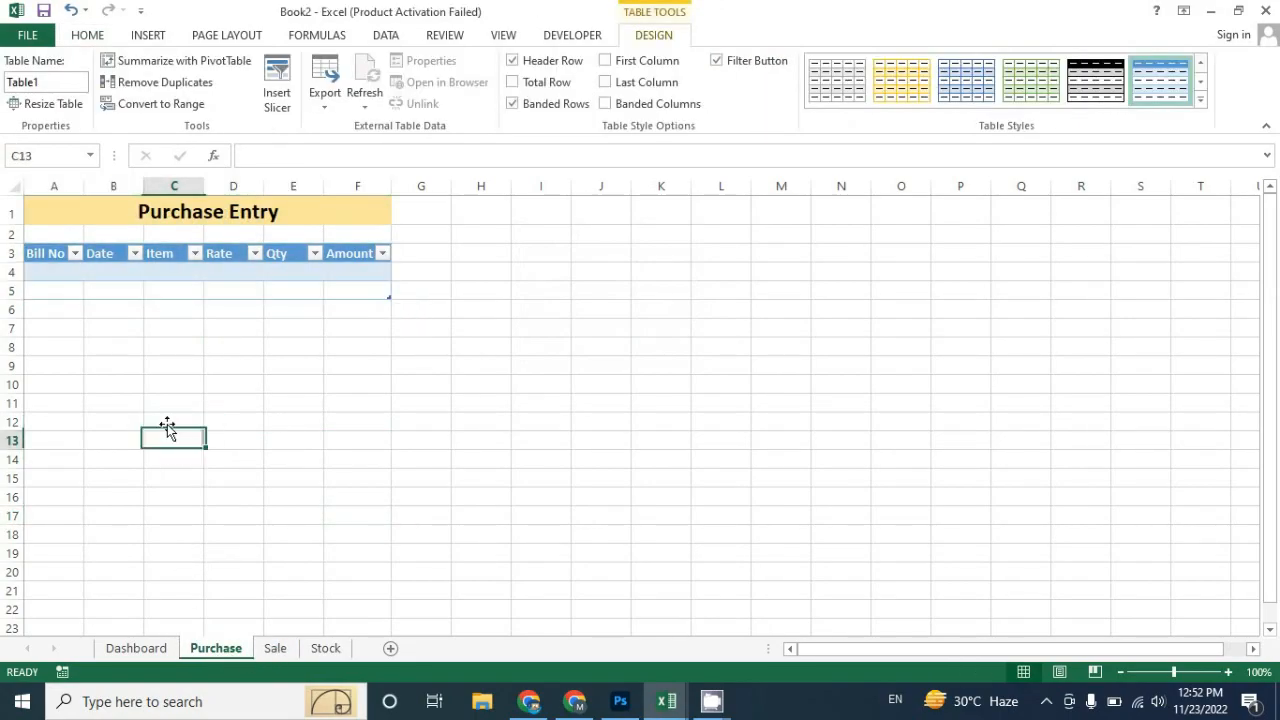
pyautogui.click(275, 648)
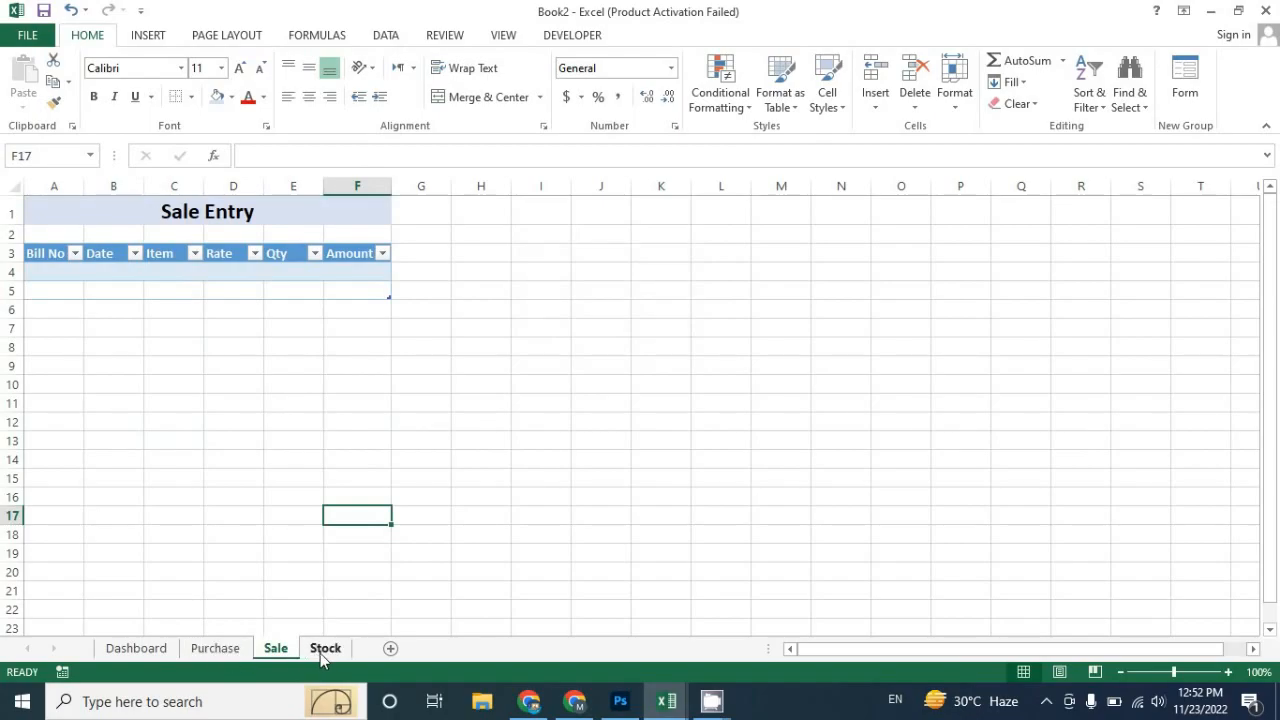
# Step: Enter the headers Items, Purchase Qty, Sale Qty and Stock in A3:D3 of the Stock sheet and autofit columns B and C
pyautogui.click(320, 653)
pyautogui.click(158, 358)
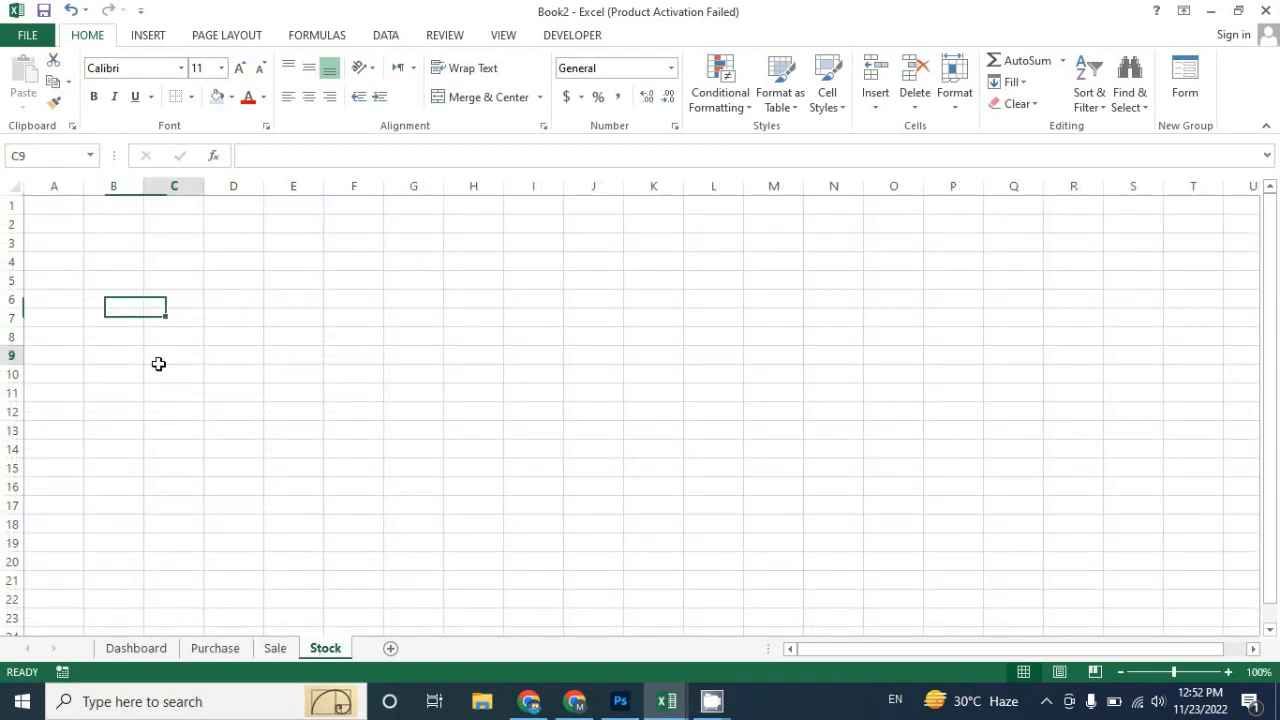
pyautogui.click(46, 207)
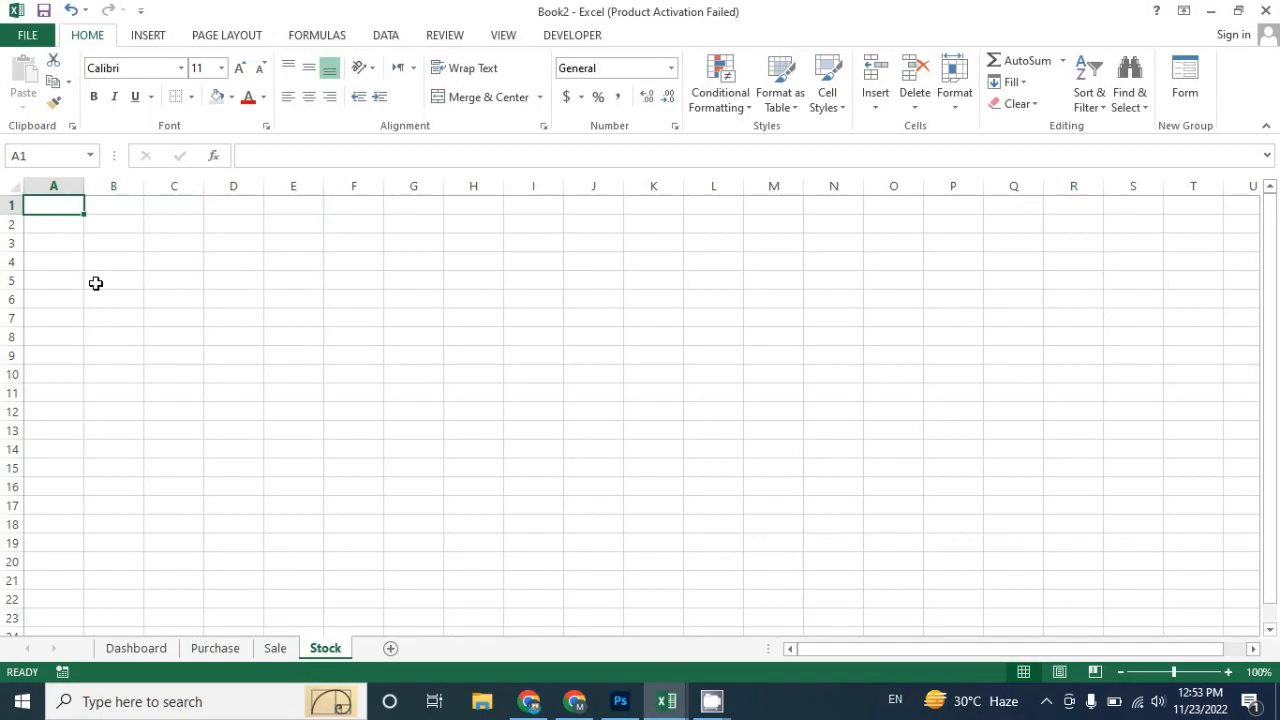
pyautogui.click(96, 283)
pyautogui.click(58, 250)
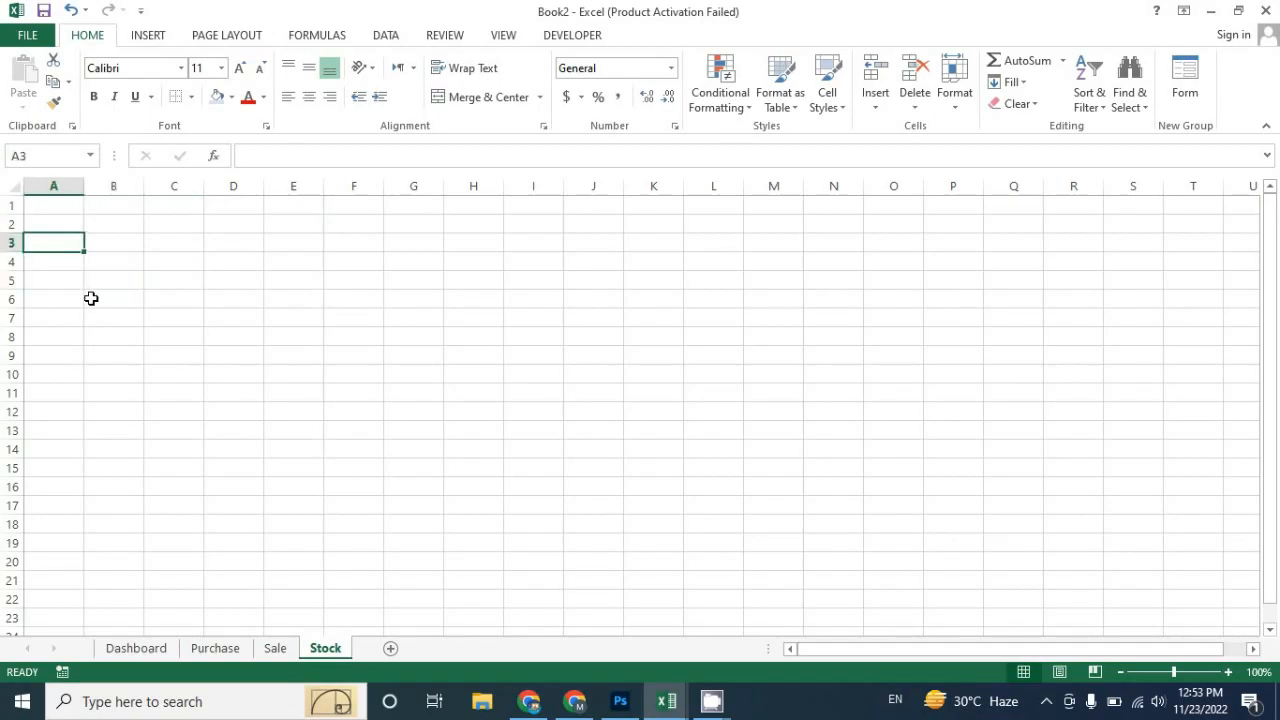
pyautogui.write('Items')
pyautogui.press('Tab')
pyautogui.write('Purchase Qty')
pyautogui.press('Tab')
pyautogui.write('Sale Qty')
pyautogui.press('Tab')
pyautogui.write('Sto')
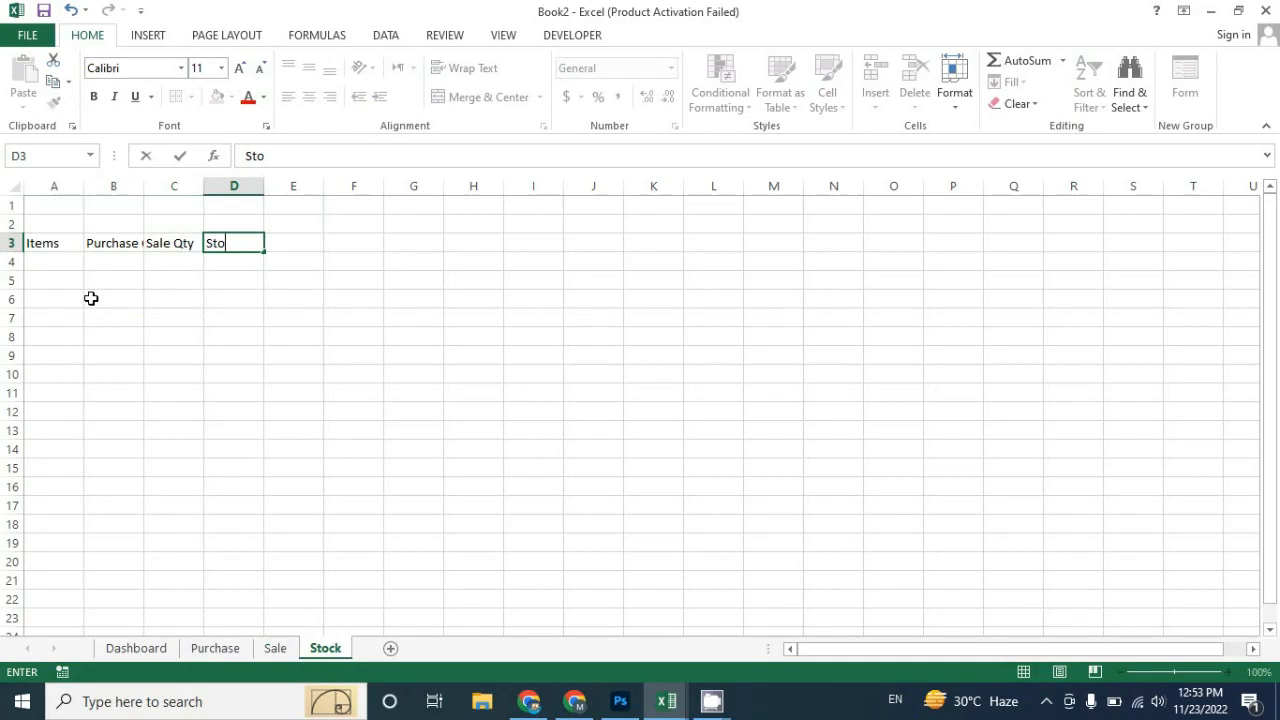
pyautogui.write('ck')
pyautogui.press('Tab')
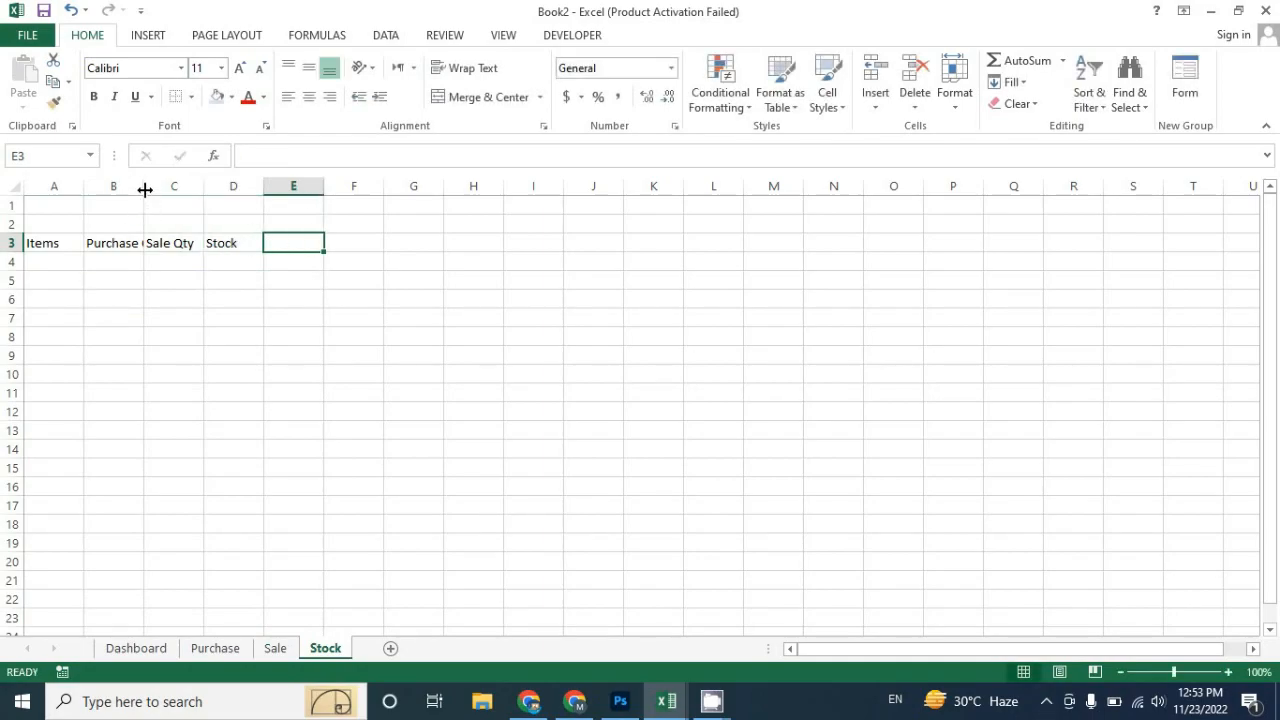
pyautogui.doubleClick(146, 190)
pyautogui.doubleClick(226, 190)
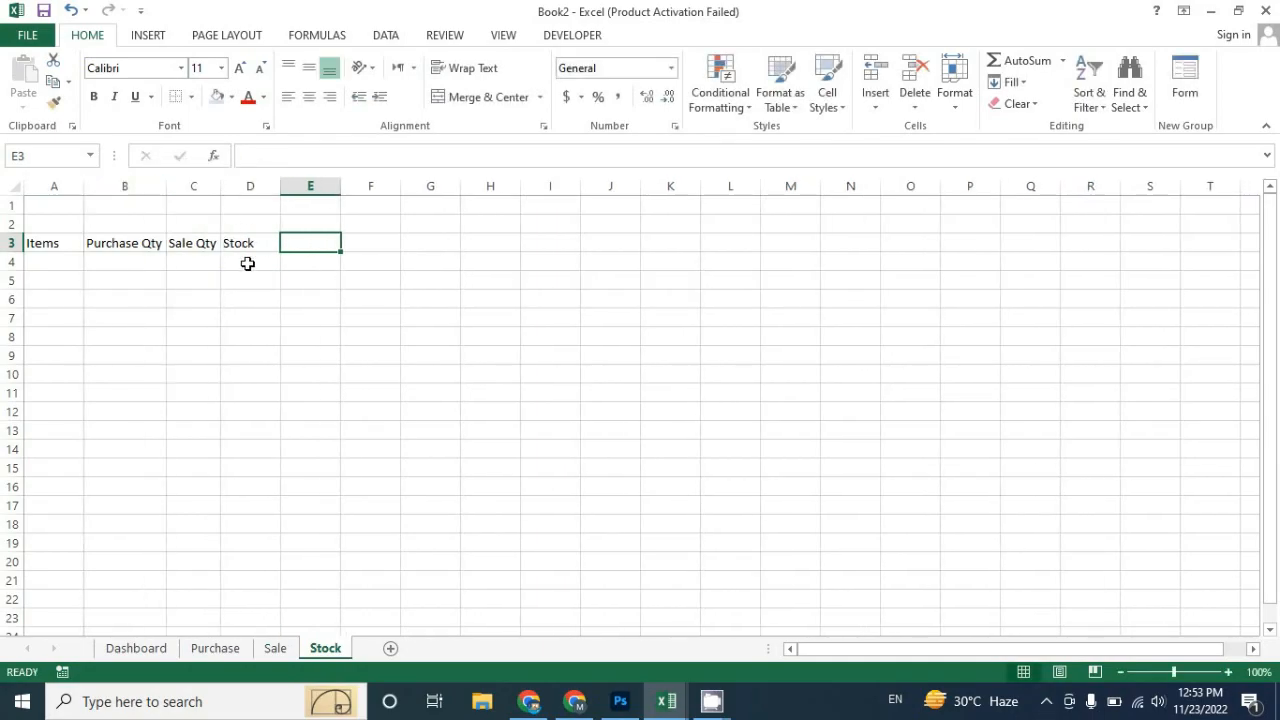
# Step: Merge and centre A1:D1 on the Stock sheet and enter the title Stock Entry
pyautogui.click(51, 262)
pyautogui.click(77, 318)
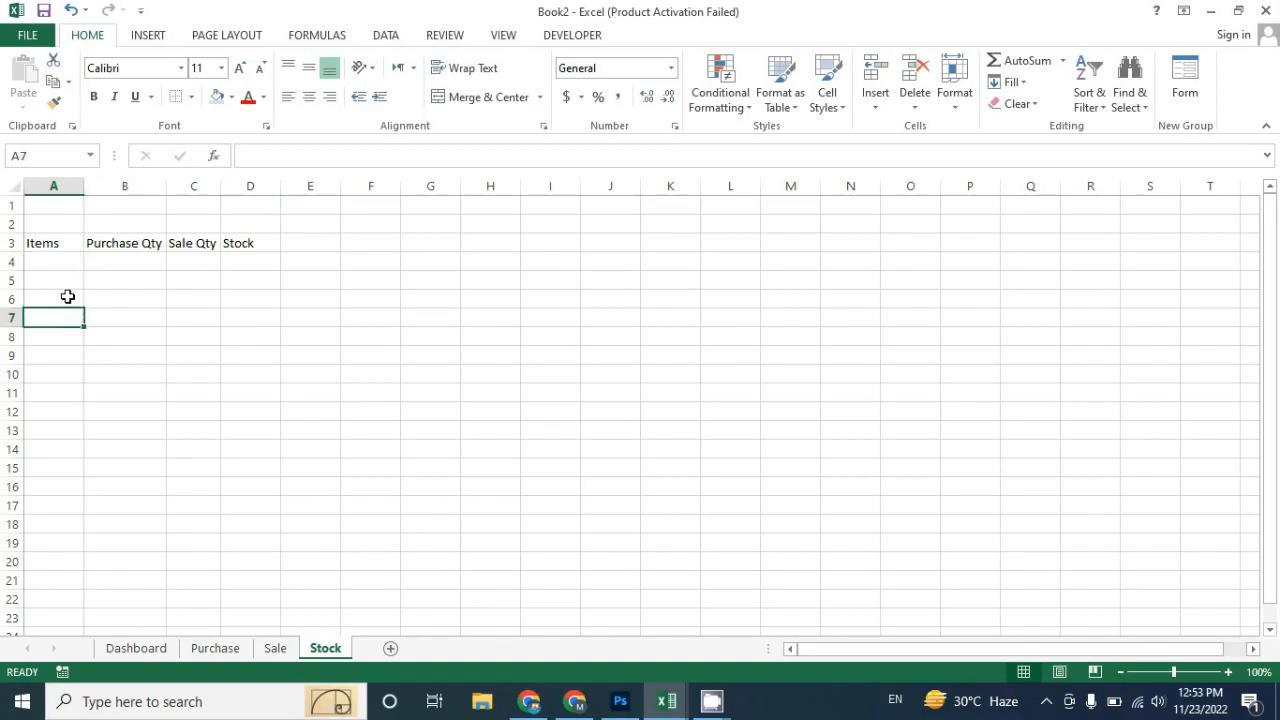
pyautogui.click(63, 264)
pyautogui.moveTo(59, 207); pyautogui.dragTo(308, 211)
pyautogui.click(456, 104)
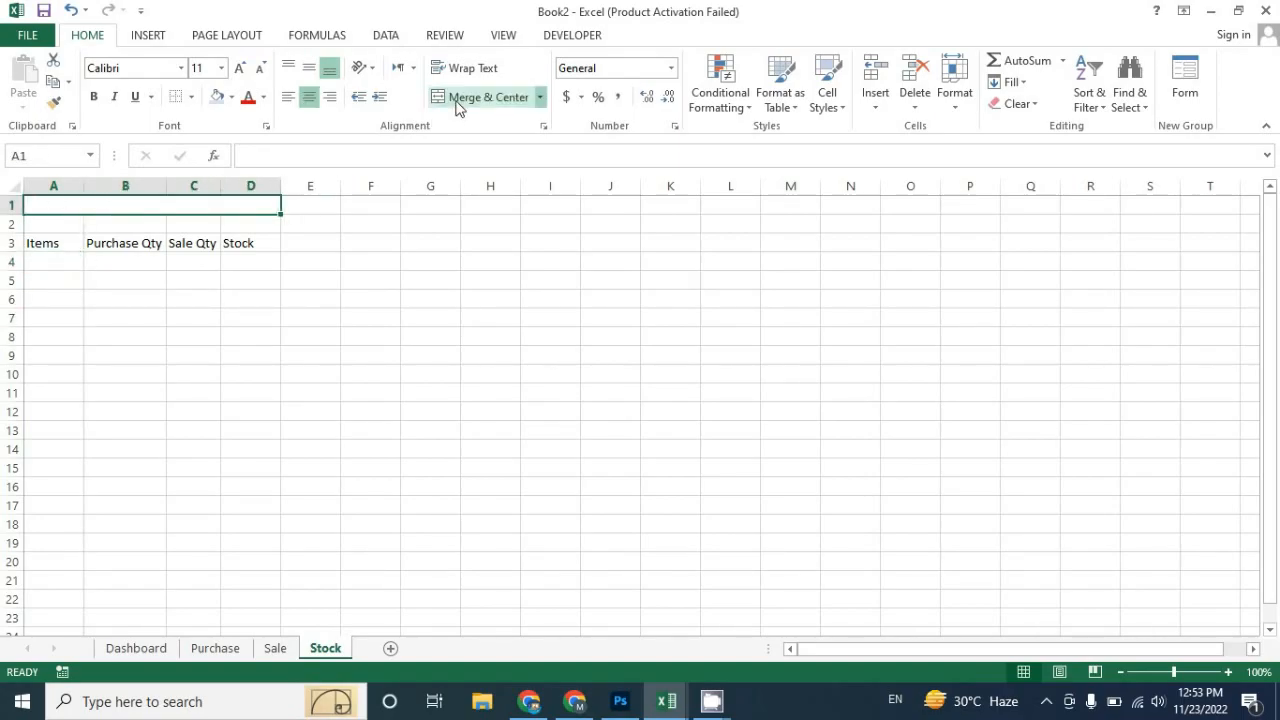
pyautogui.write('Stock Entry')
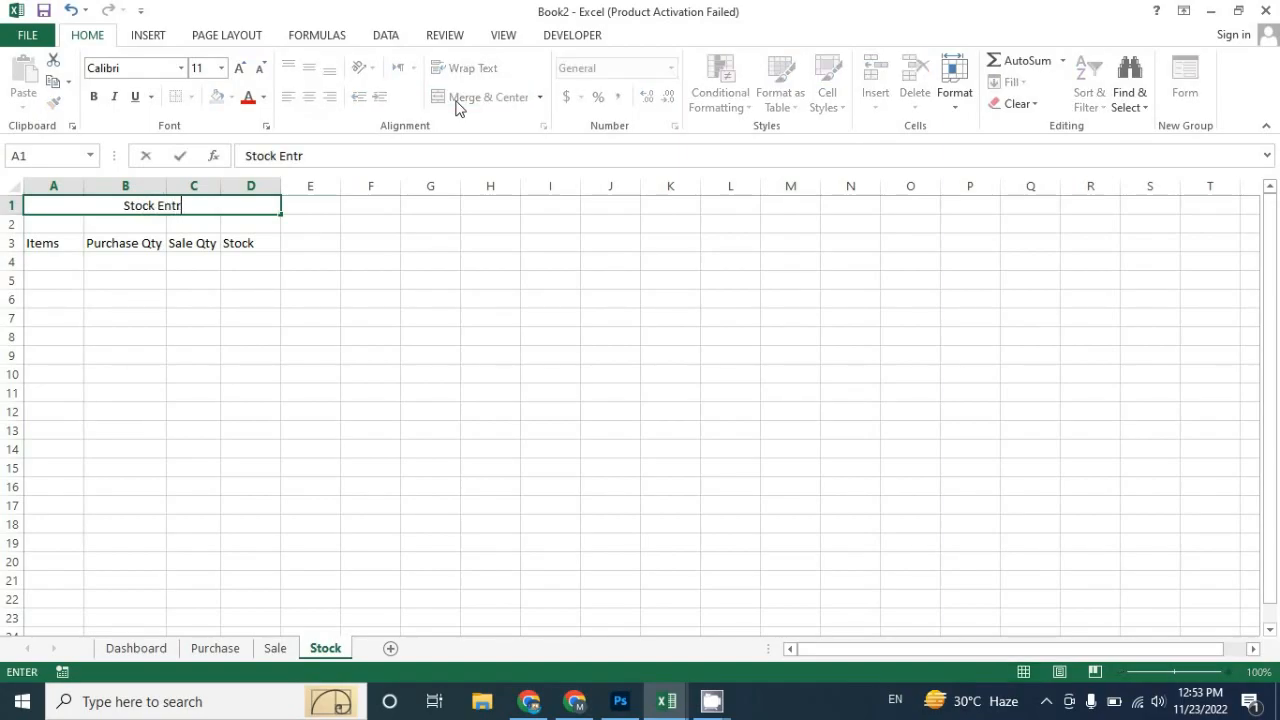
pyautogui.press('Tab')
# Step: Format the Stock Entry title as 18 pt bold with an orange fill
pyautogui.click(217, 213)
pyautogui.click(241, 68)
pyautogui.click(241, 68)
pyautogui.click(241, 68)
pyautogui.click(241, 68)
pyautogui.click(241, 68)
pyautogui.click(259, 68)
pyautogui.hotkey('ctrl', 'b')
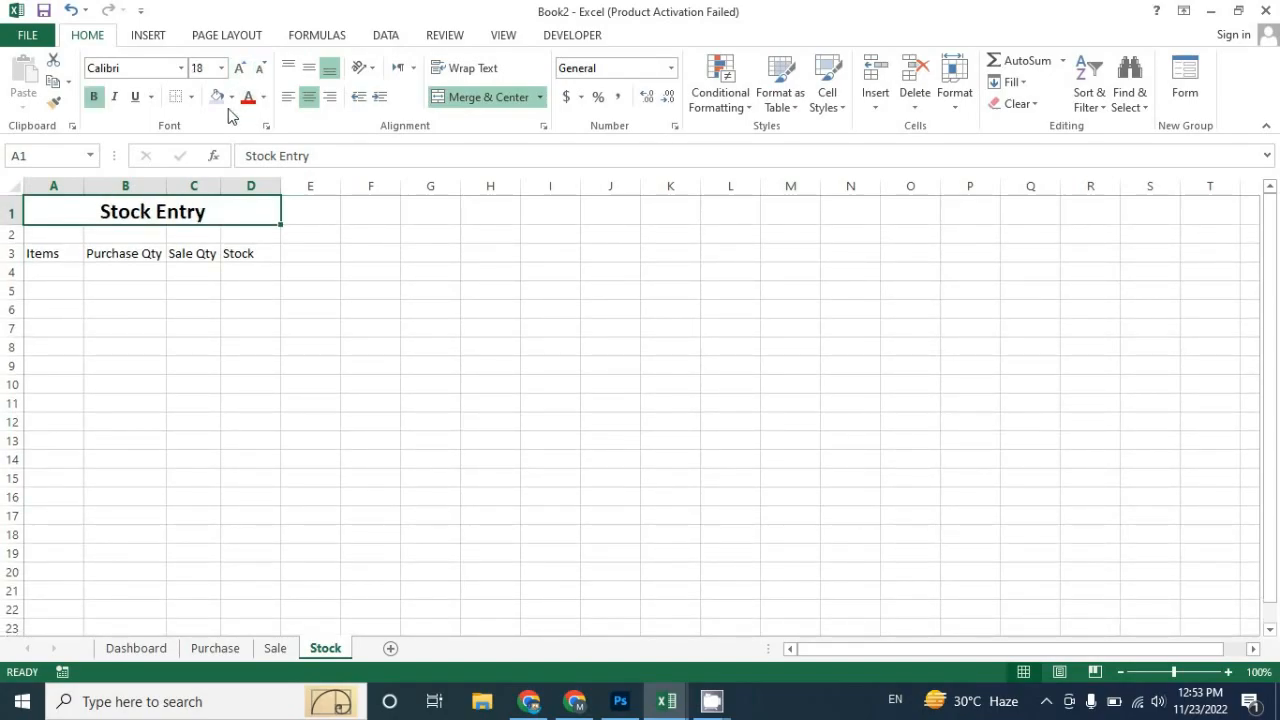
pyautogui.click(231, 97)
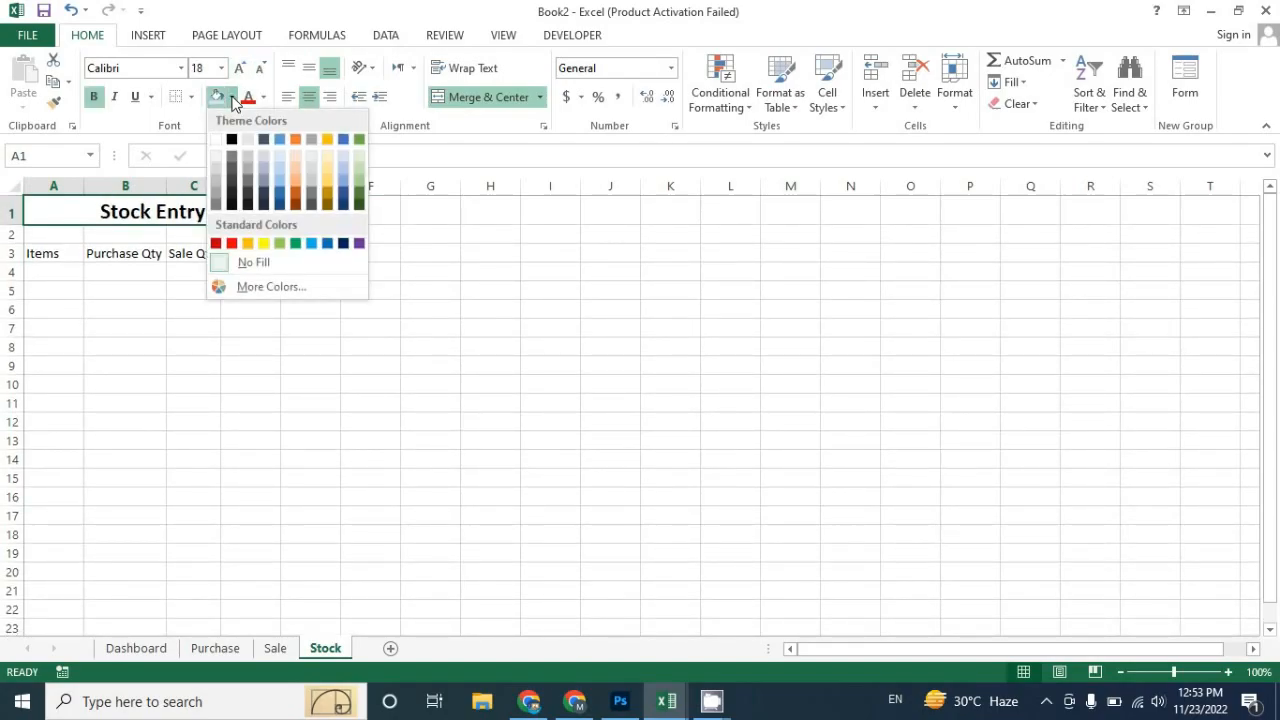
pyautogui.click(297, 138)
pyautogui.click(245, 346)
# Step: Convert A3:D4 on the Stock sheet into a table, using the Items to Stock row as headers
pyautogui.moveTo(49, 257); pyautogui.dragTo(242, 270)
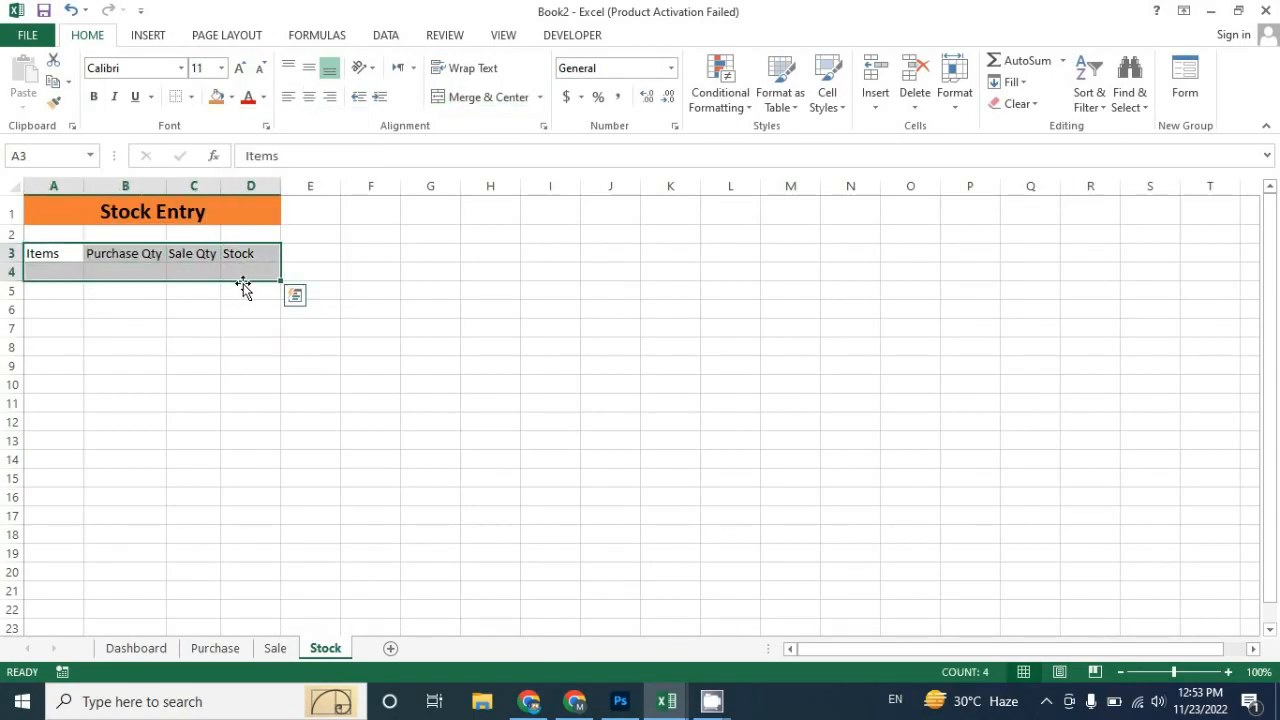
pyautogui.hotkey('ctrl', 't')
pyautogui.click(563, 308)
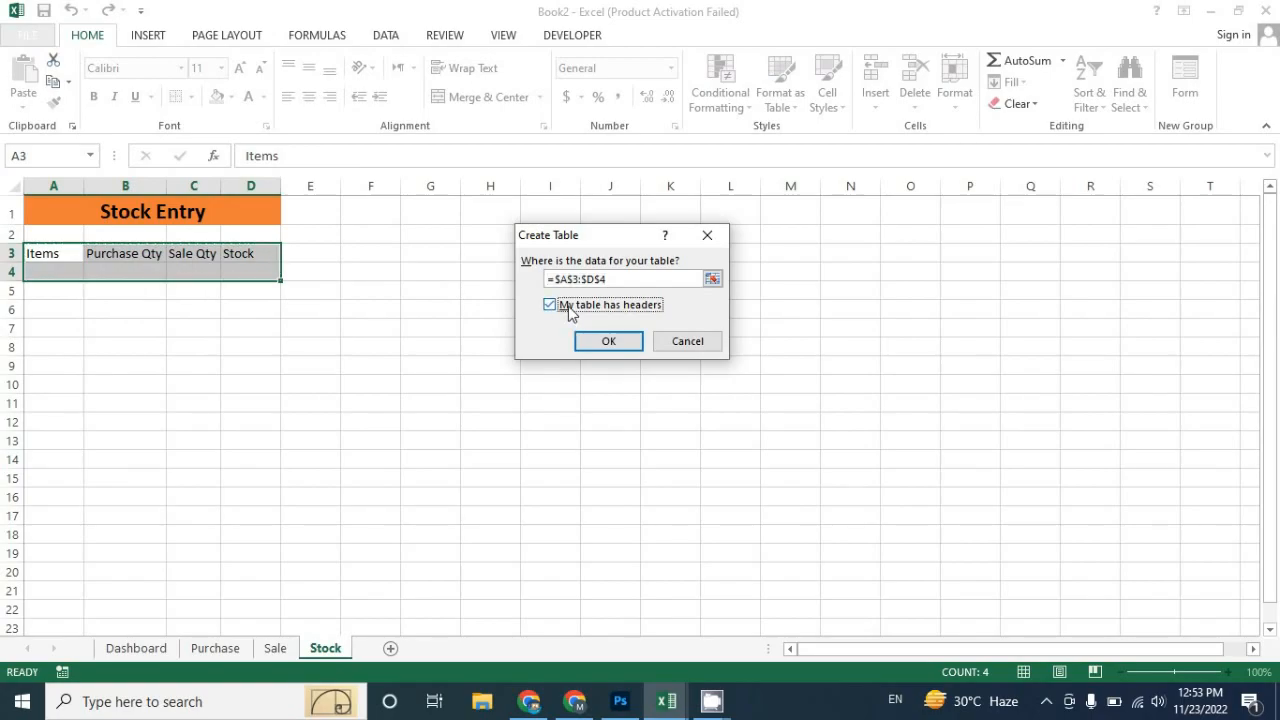
pyautogui.click(612, 345)
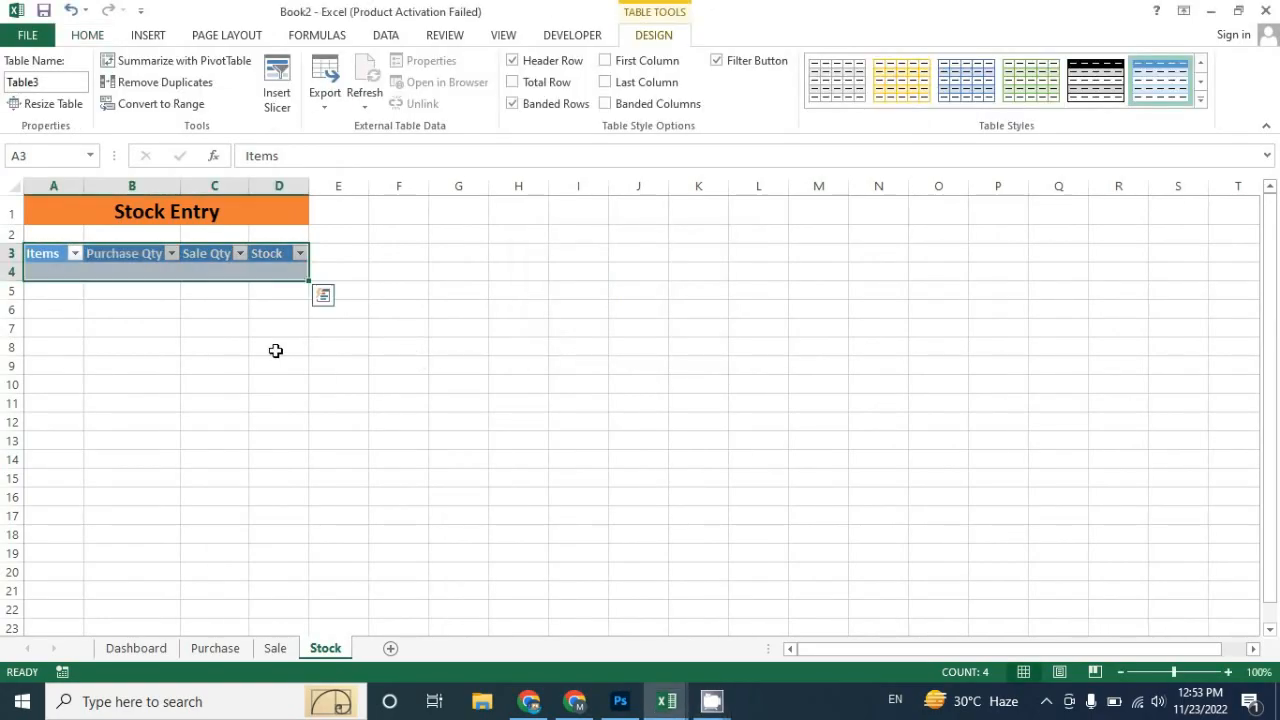
pyautogui.keyDown('ctrl'); pyautogui.scroll(3, 274, 351); pyautogui.keyUp('ctrl')
pyautogui.click(100, 314)
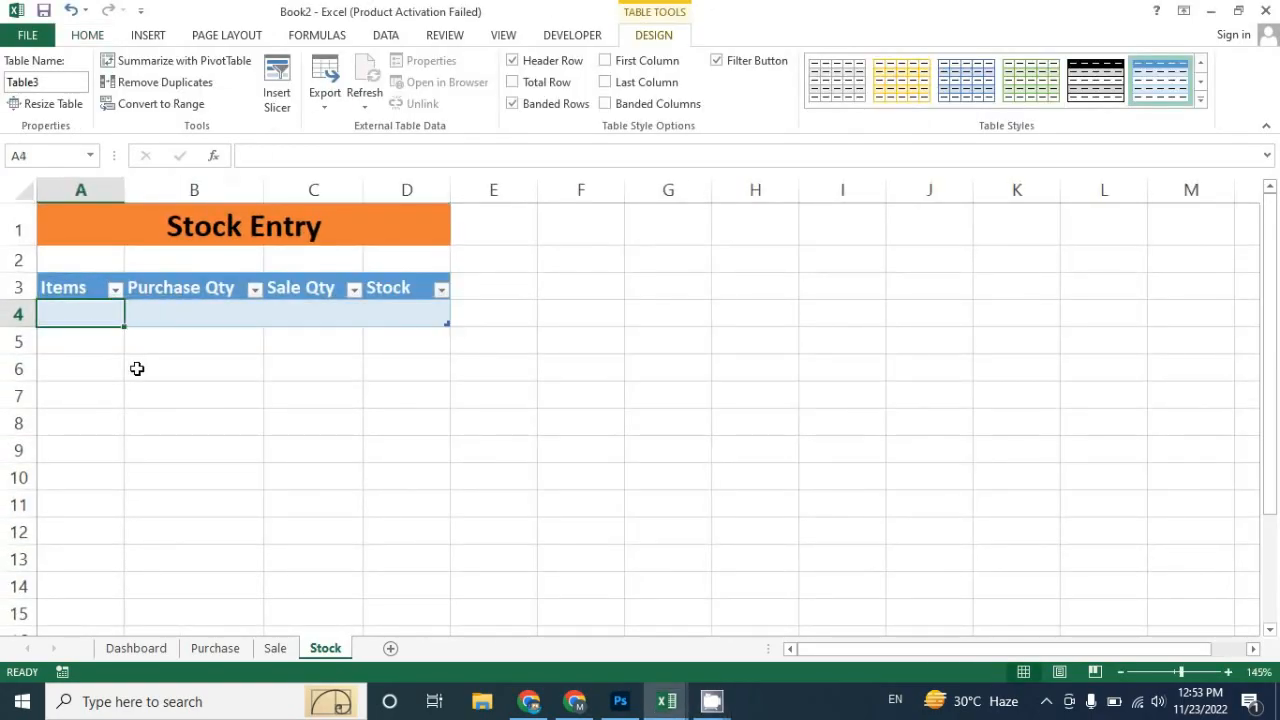
# Step: Enter Mouse, Keyboard and Laptop in the Items column of the stock table, in A4:A6
pyautogui.write('Mouse')
pyautogui.press('Tab')
pyautogui.press('Tab')
pyautogui.press('Tab')
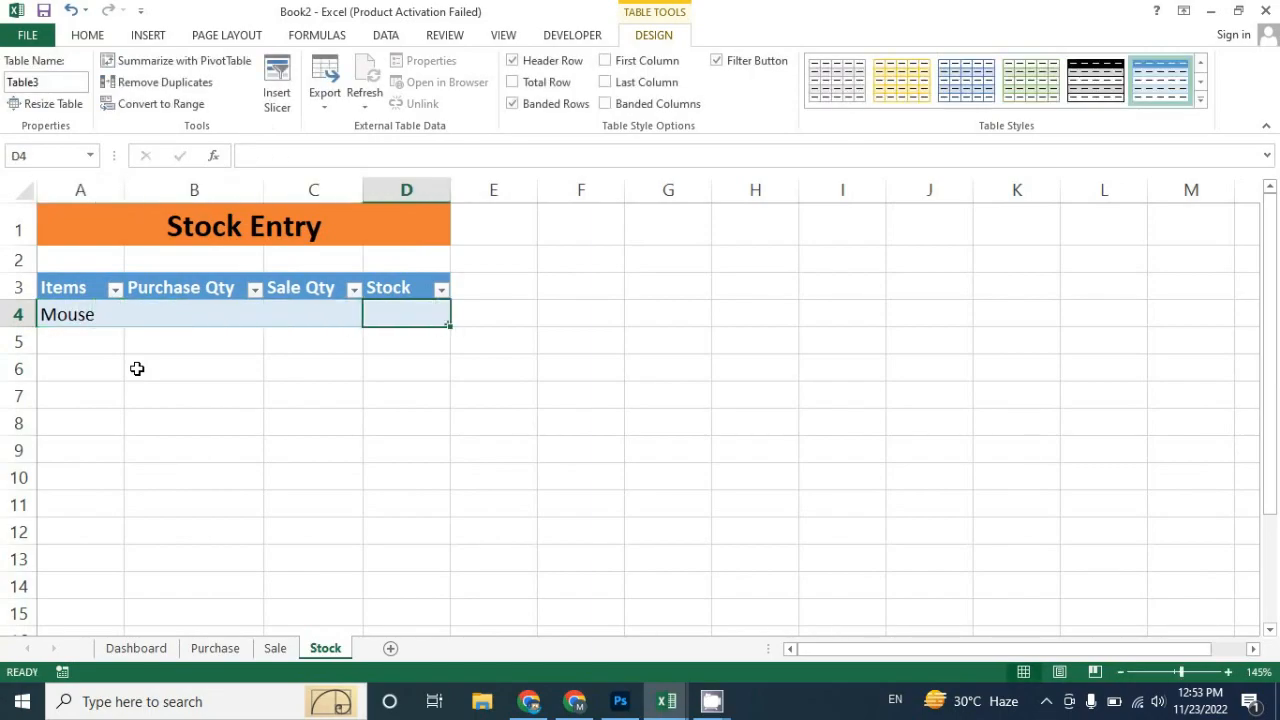
pyautogui.press('Tab')
pyautogui.write('Keyboard')
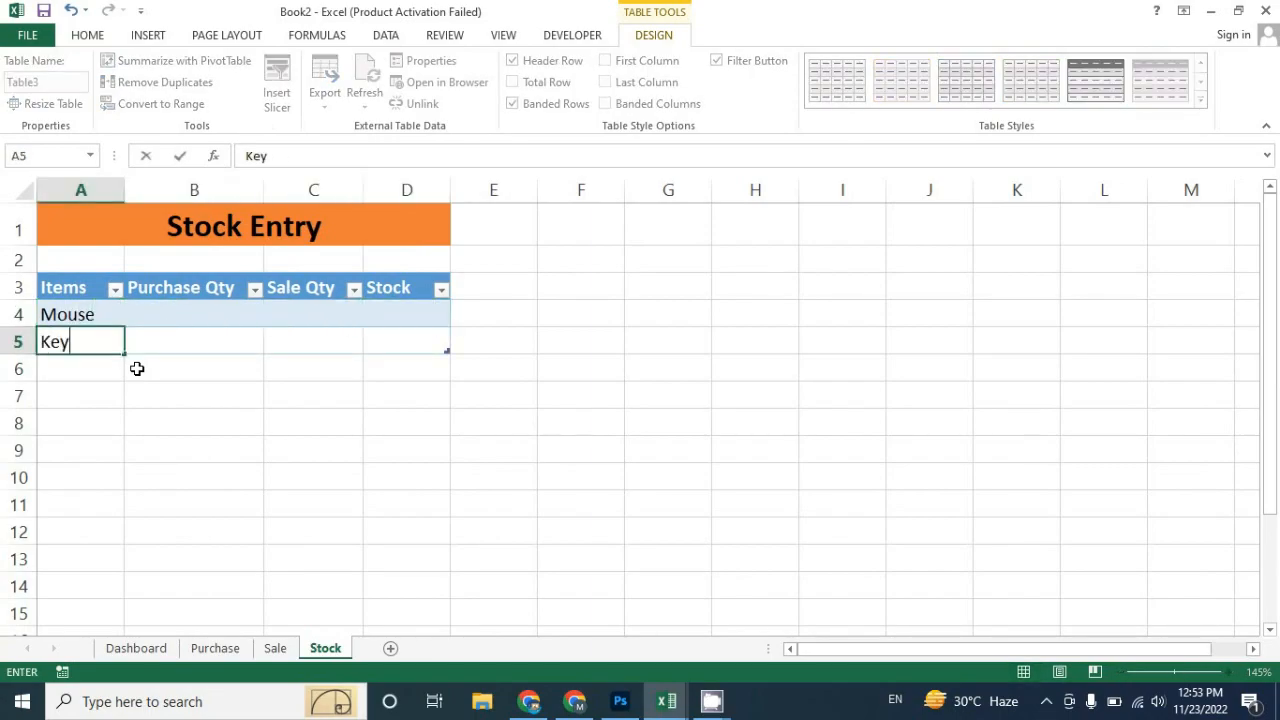
pyautogui.press('Tab')
pyautogui.press('Tab')
pyautogui.press('Tab')
pyautogui.press('Tab')
pyautogui.write('Laptop')
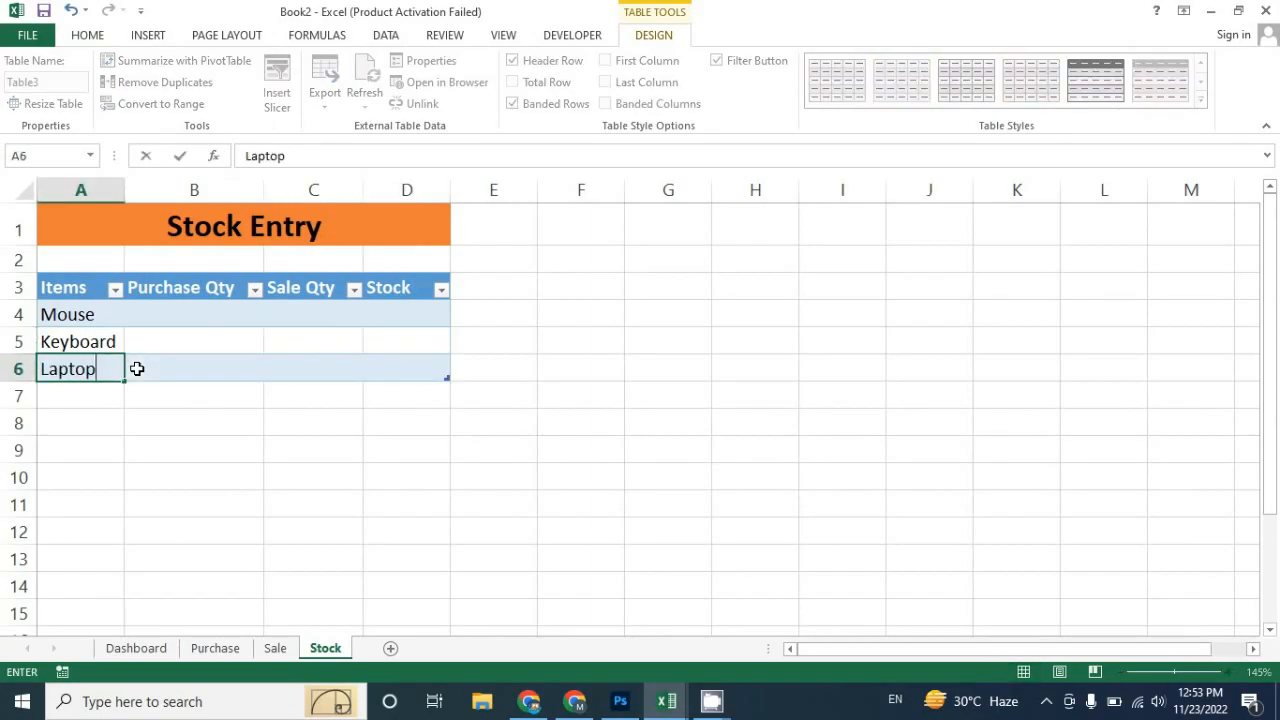
# Step: Add Speaker, Ram and Music System to the Items column of the stock table, in A7:A9
pyautogui.press('Tab')
pyautogui.press('Tab')
pyautogui.press('Tab')
pyautogui.press('Tab')
pyautogui.write('Speaker')
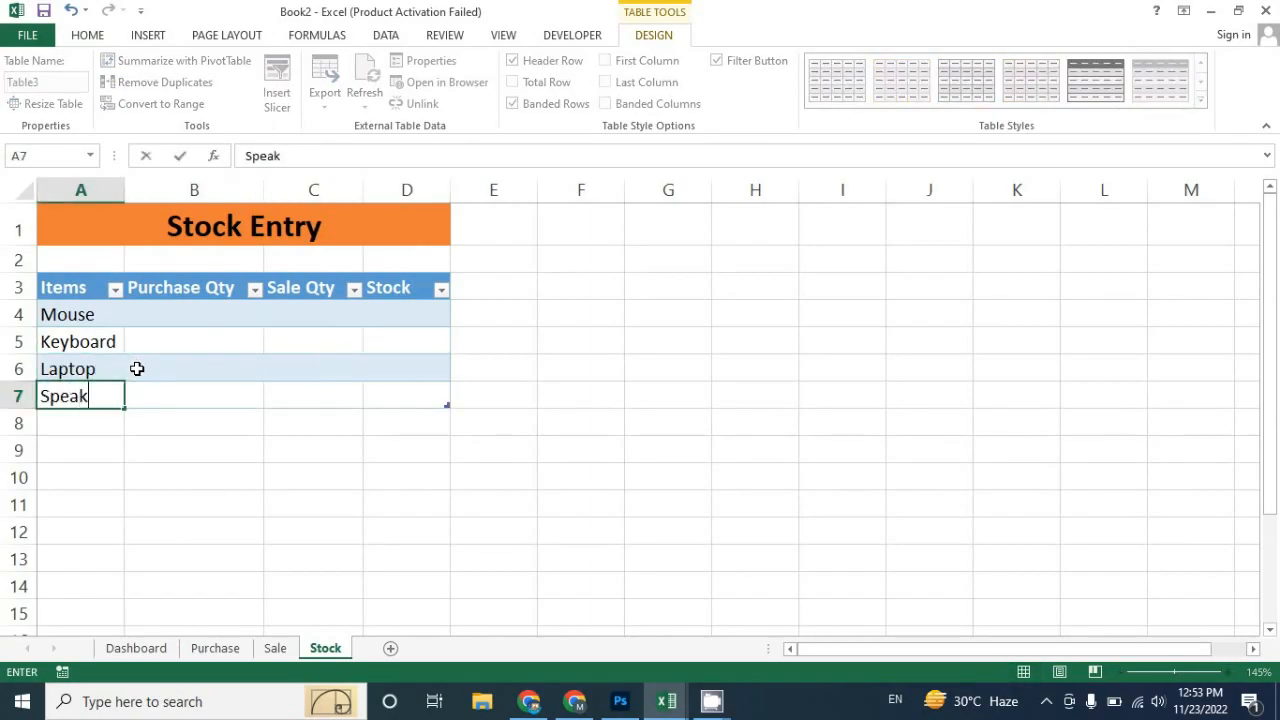
pyautogui.press('Tab')
pyautogui.press('Tab')
pyautogui.press('Tab')
pyautogui.press('Tab')
pyautogui.write('Ram')
pyautogui.press('Tab')
pyautogui.press('Tab')
pyautogui.press('Tab')
pyautogui.press('Tab')
pyautogui.write('Mus')
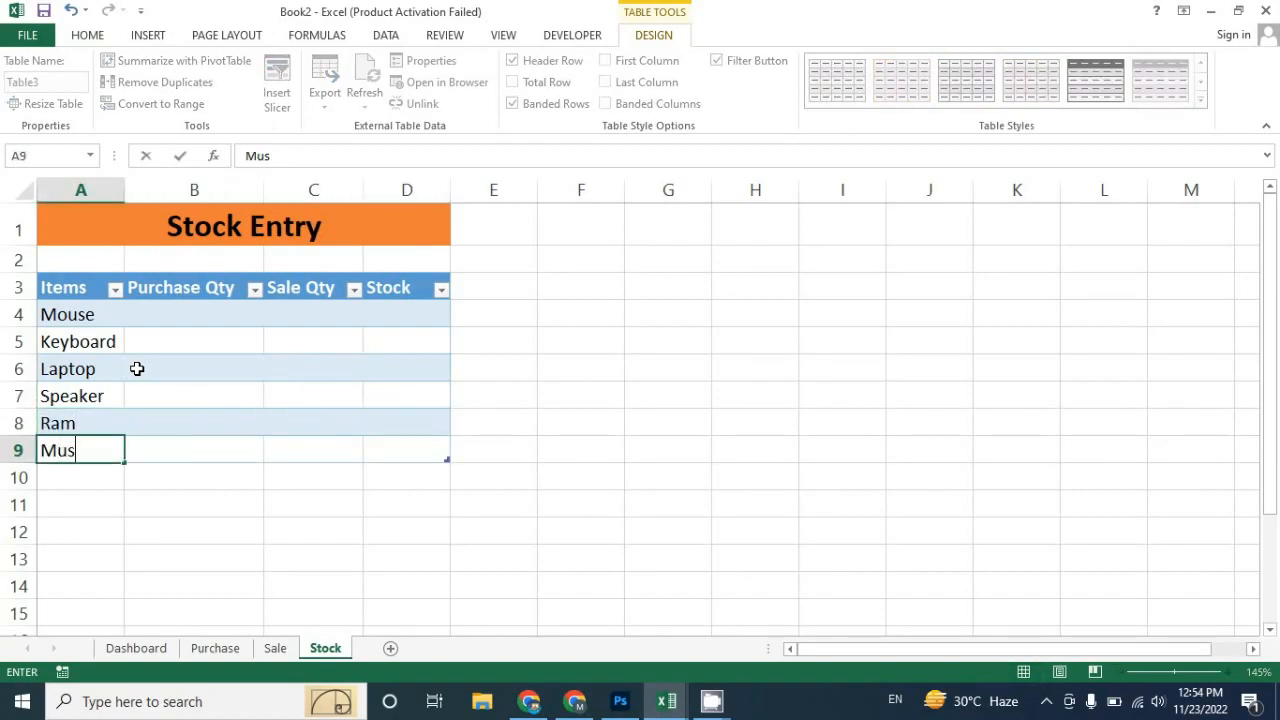
pyautogui.write('ic System')
# Step: Add Processor and Monitor to the Items column in A10:A11, and autofit column A
pyautogui.press('Tab')
pyautogui.press('Tab')
pyautogui.press('Tab')
pyautogui.press('Tab')
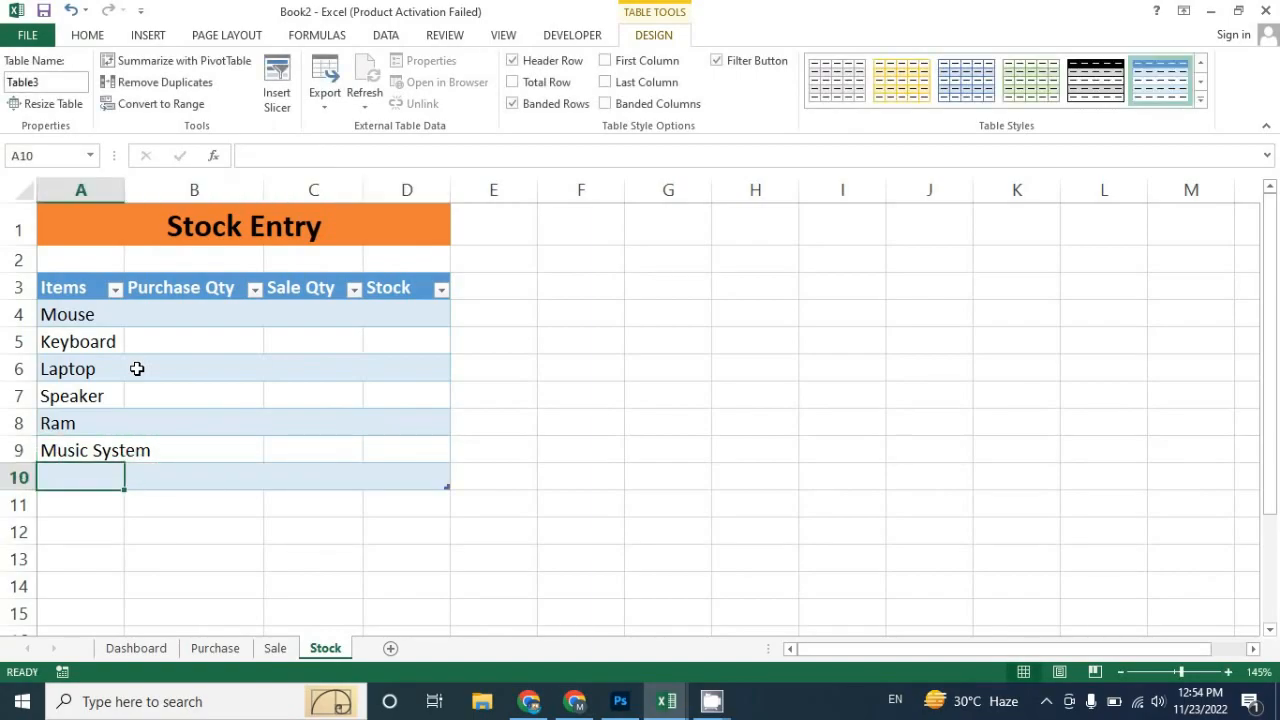
pyautogui.write('Processor')
pyautogui.press('Tab')
pyautogui.press('Tab')
pyautogui.press('Tab')
pyautogui.press('Tab')
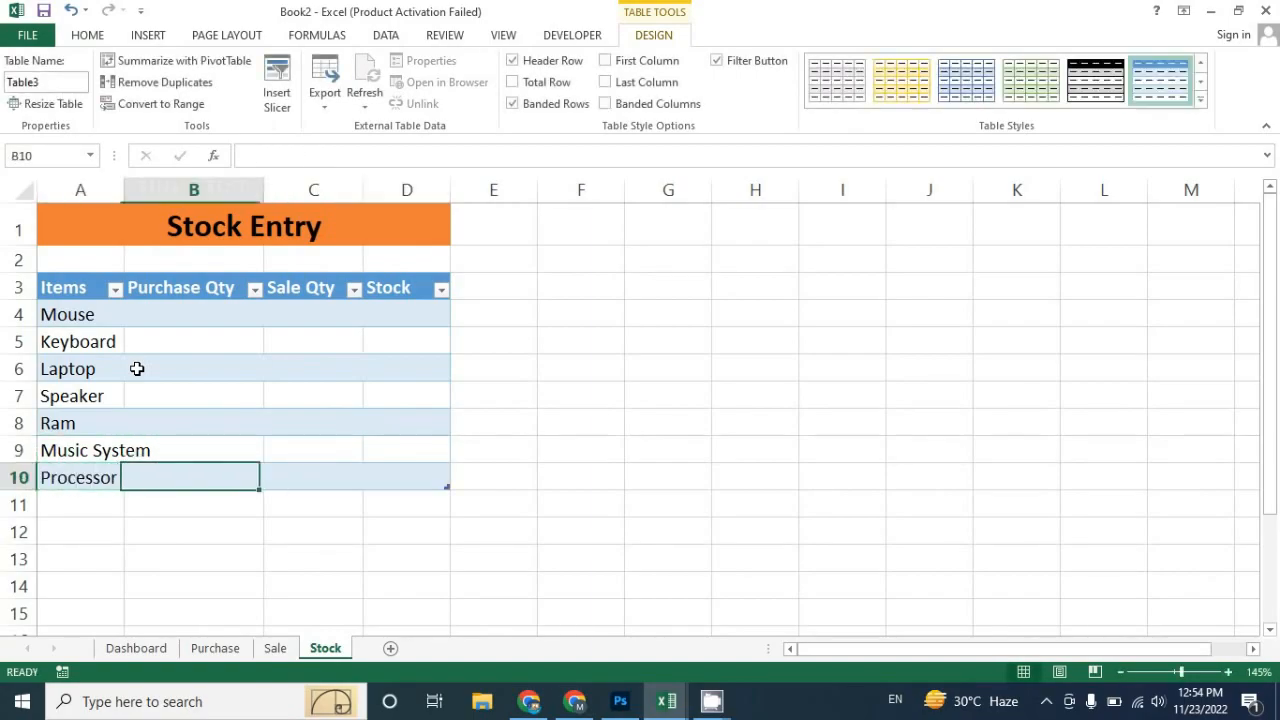
pyautogui.moveTo(124, 190); pyautogui.dragTo(124, 190)
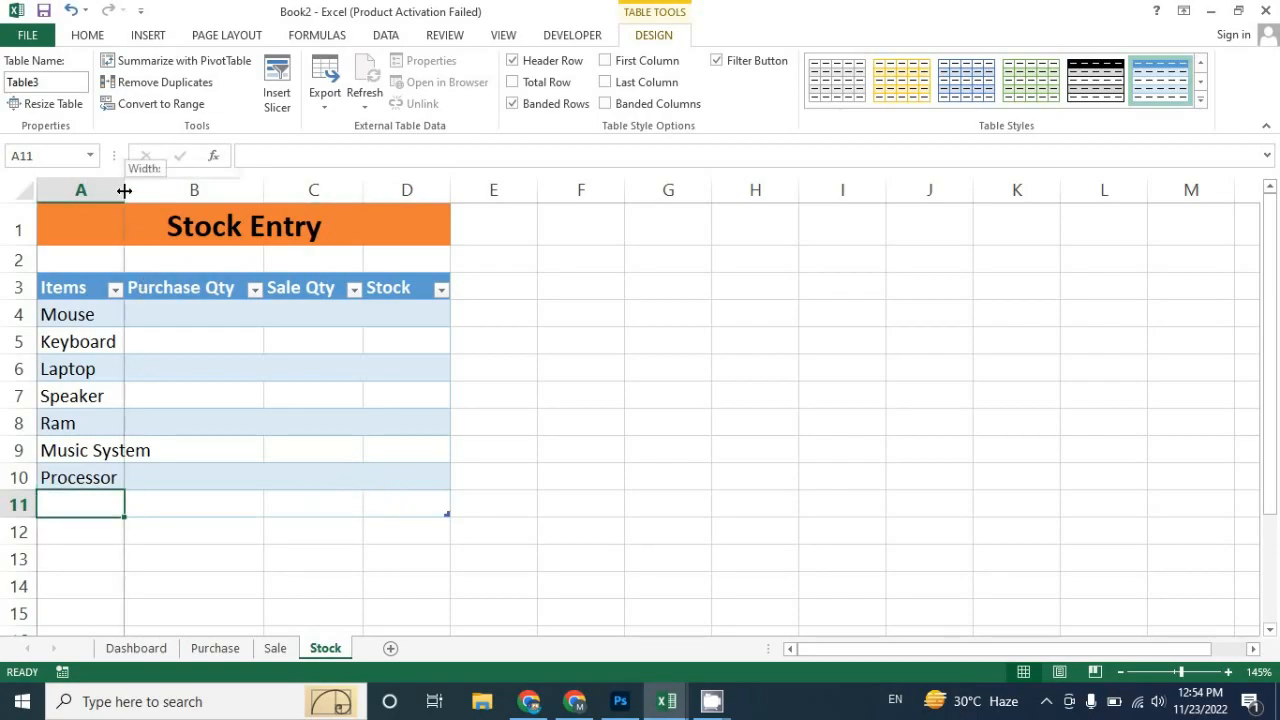
pyautogui.doubleClick(124, 190)
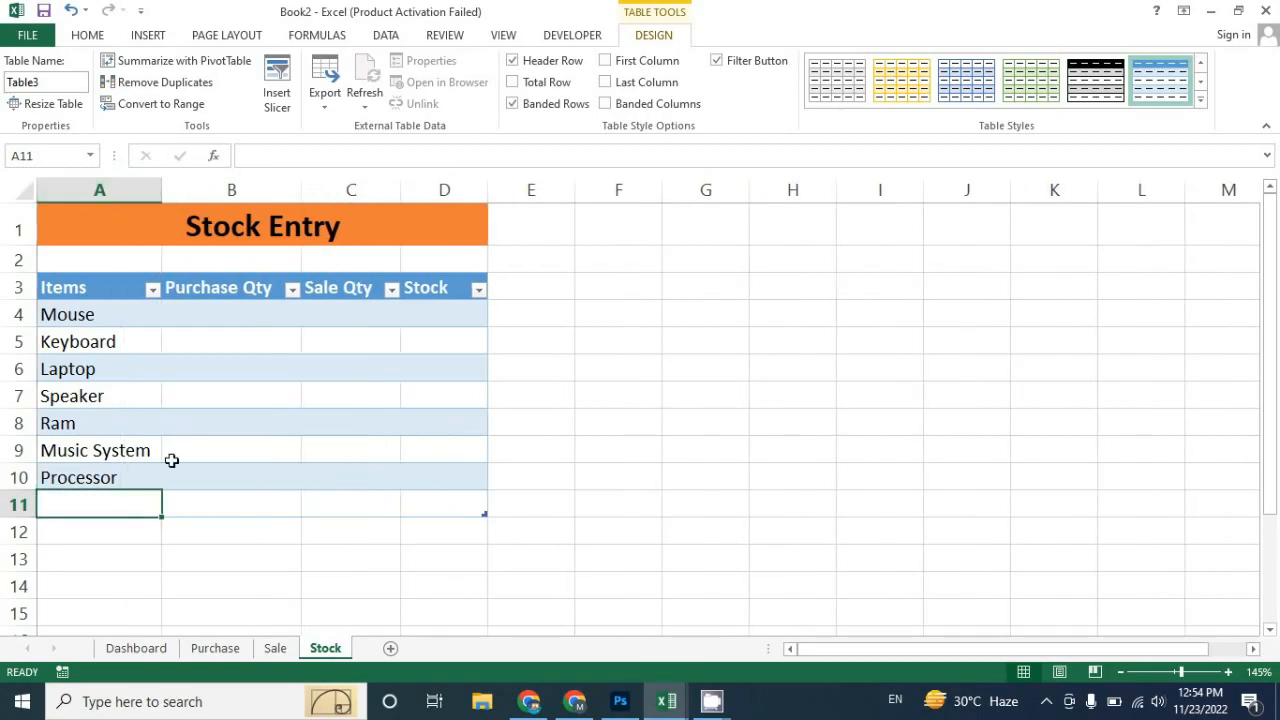
pyautogui.write('Monitor')
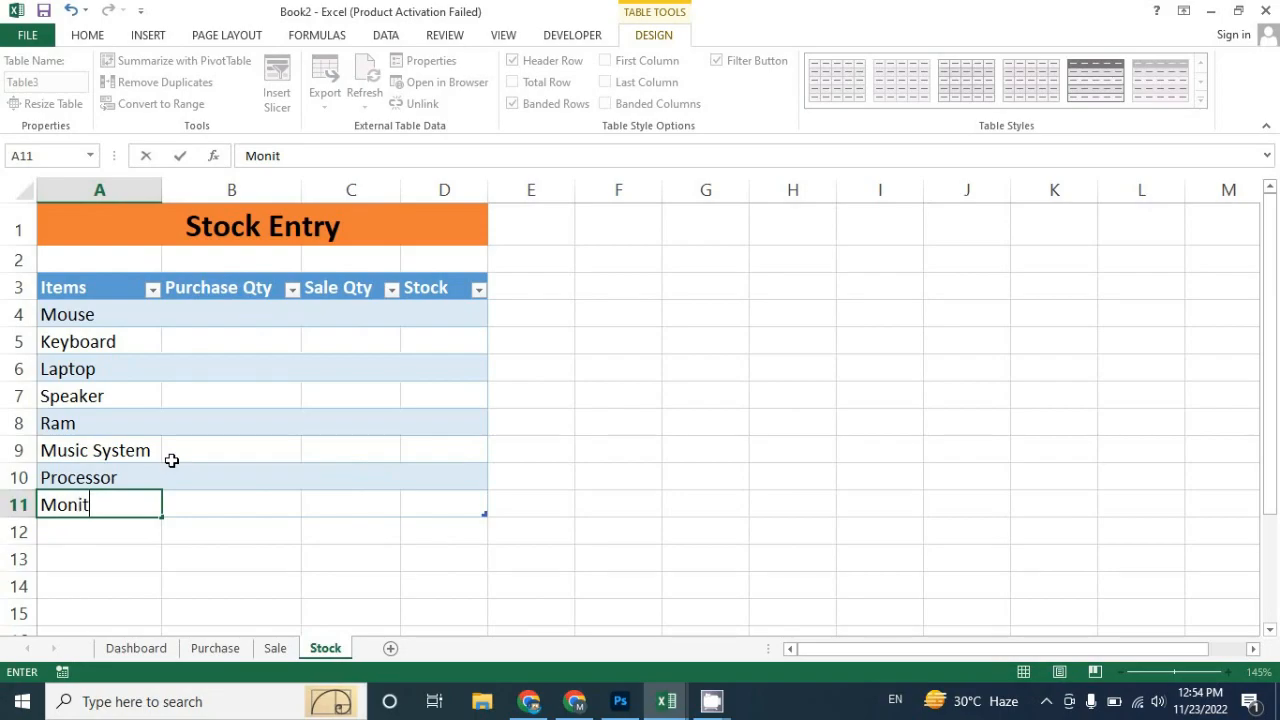
pyautogui.press('Tab')
pyautogui.press('Tab')
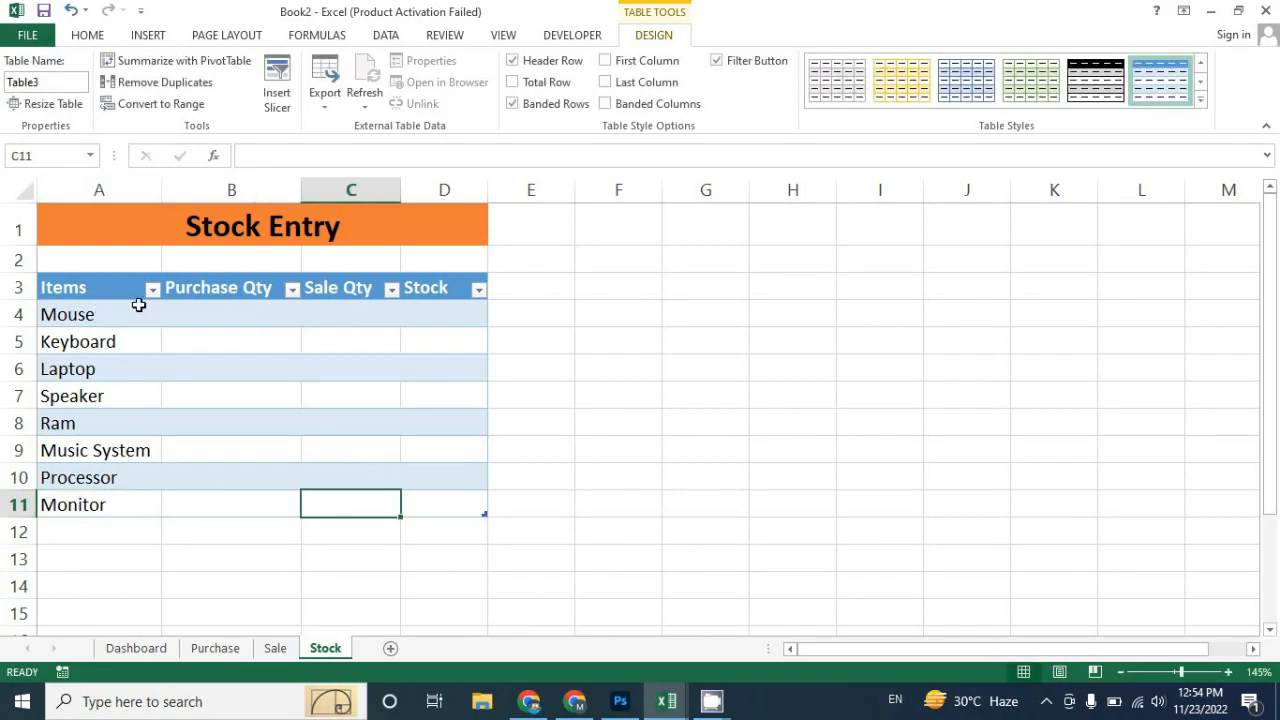
# Step: Define the name itemname for the item cells A4:A11 on the Stock sheet
pyautogui.click(160, 648)
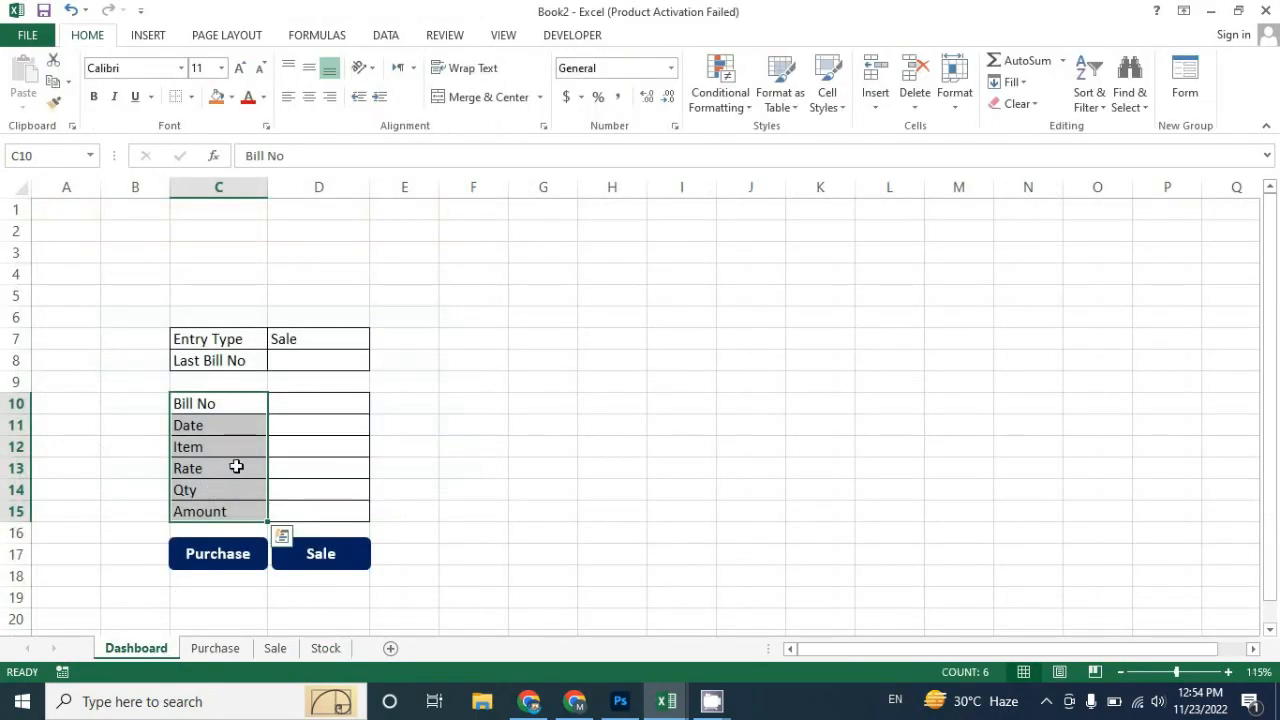
pyautogui.click(275, 451)
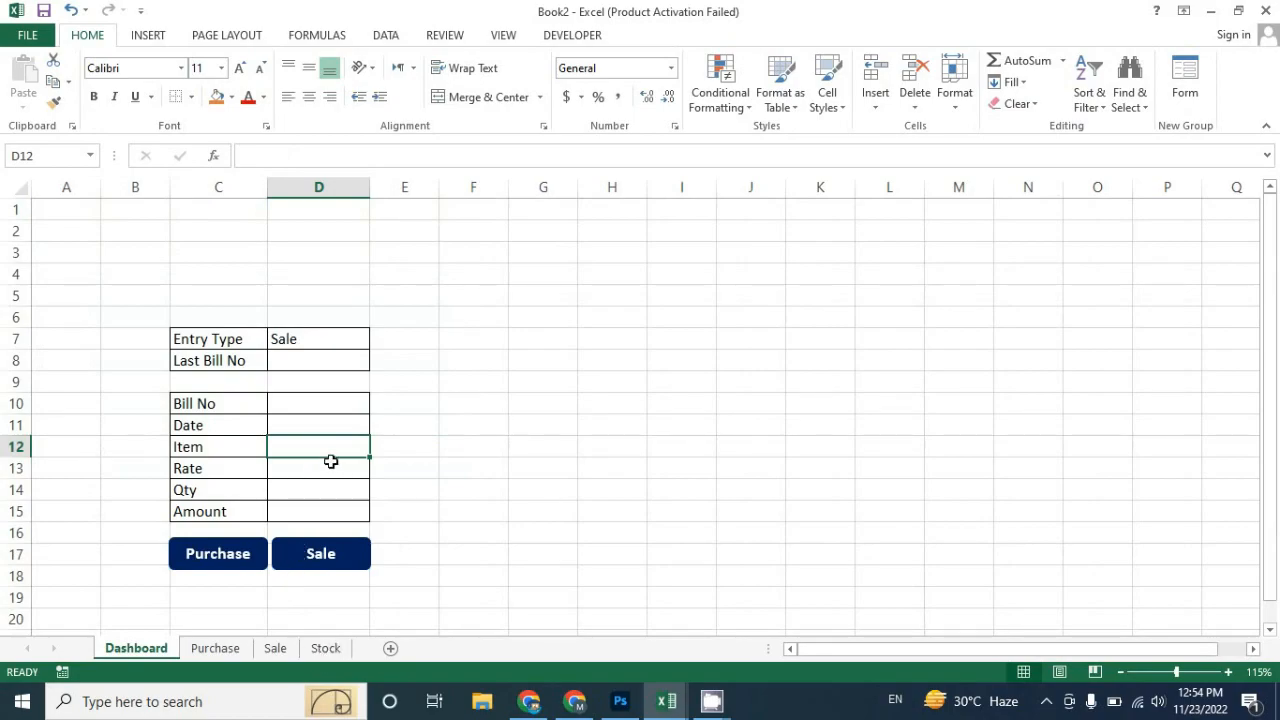
pyautogui.click(326, 648)
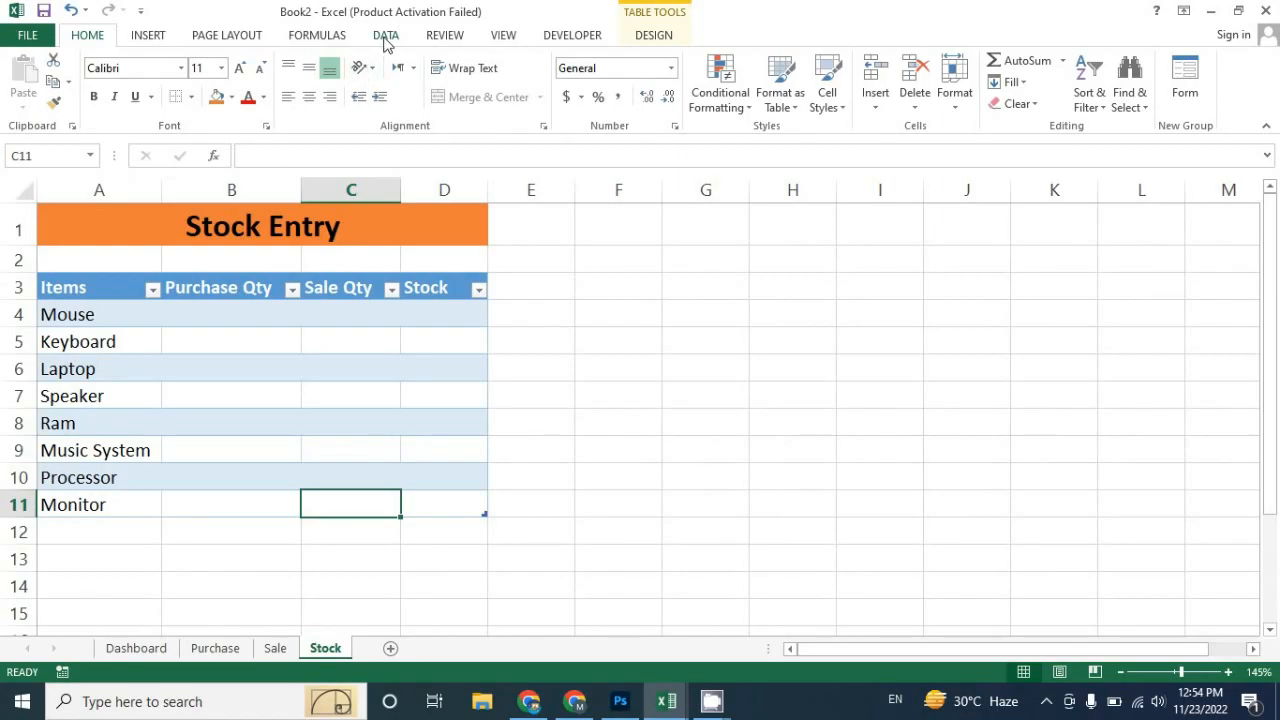
pyautogui.moveTo(106, 308); pyautogui.dragTo(121, 505)
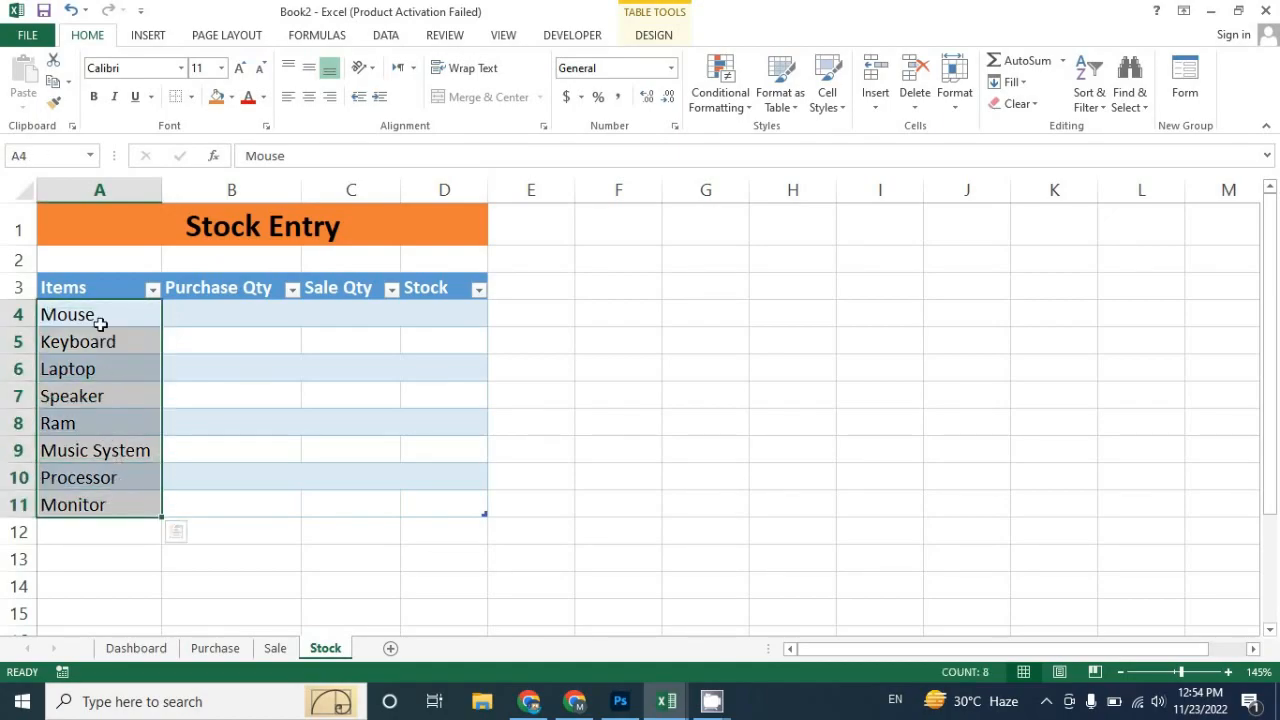
pyautogui.click(37, 157)
pyautogui.write('itemname')
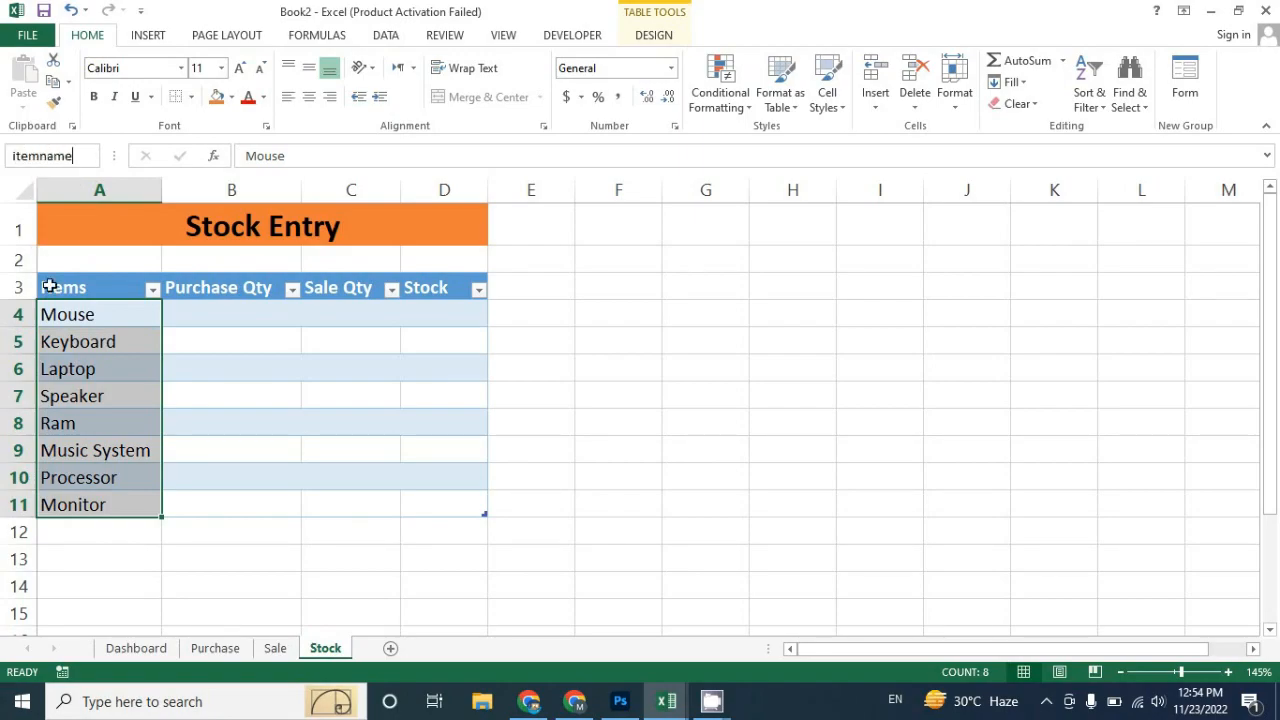
pyautogui.press('Return')
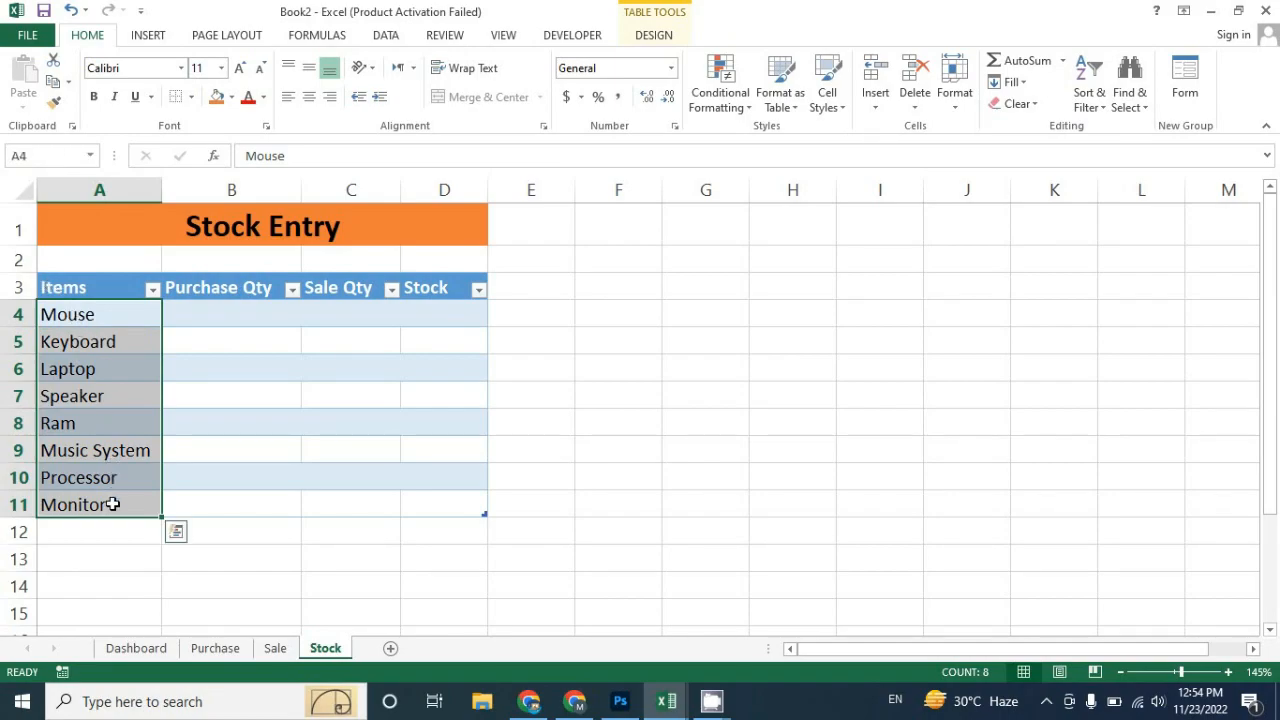
# Step: Apply list data validation with the source =itemname to the Item cell D12 on the Dashboard sheet
pyautogui.click(148, 654)
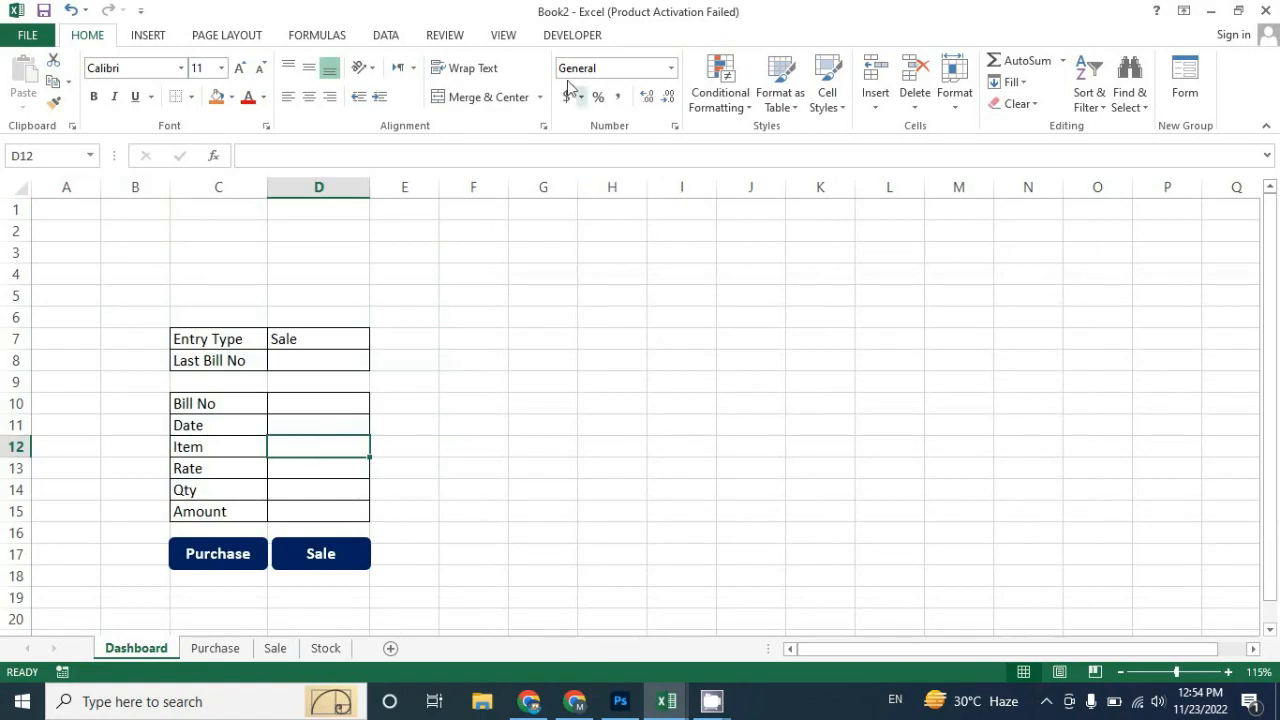
pyautogui.click(392, 40)
pyautogui.click(775, 75)
pyautogui.click(597, 248)
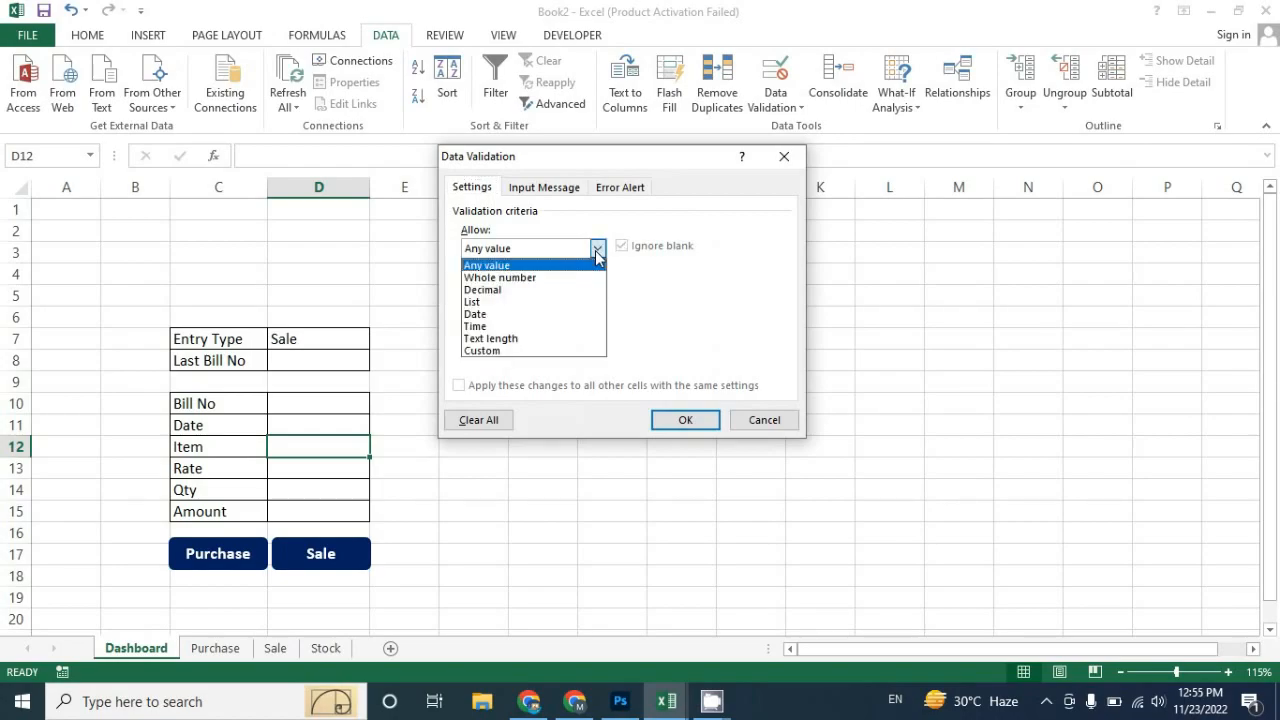
pyautogui.click(511, 302)
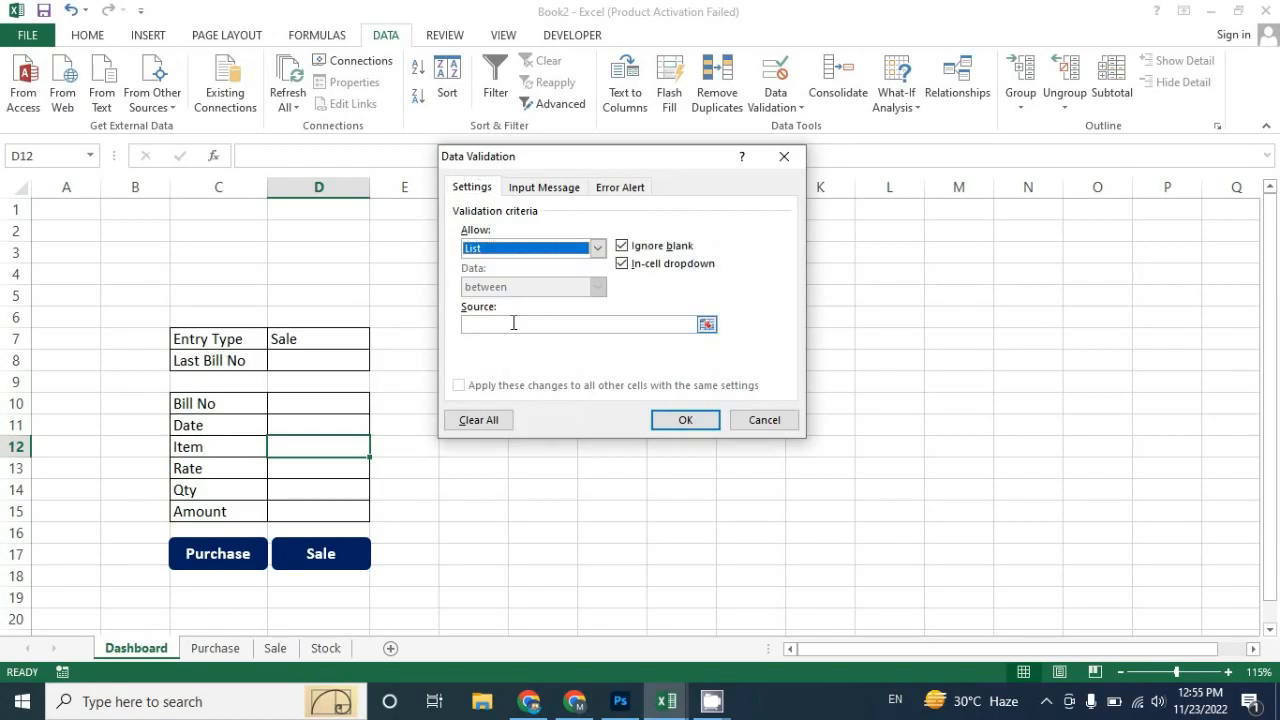
pyautogui.click(513, 323)
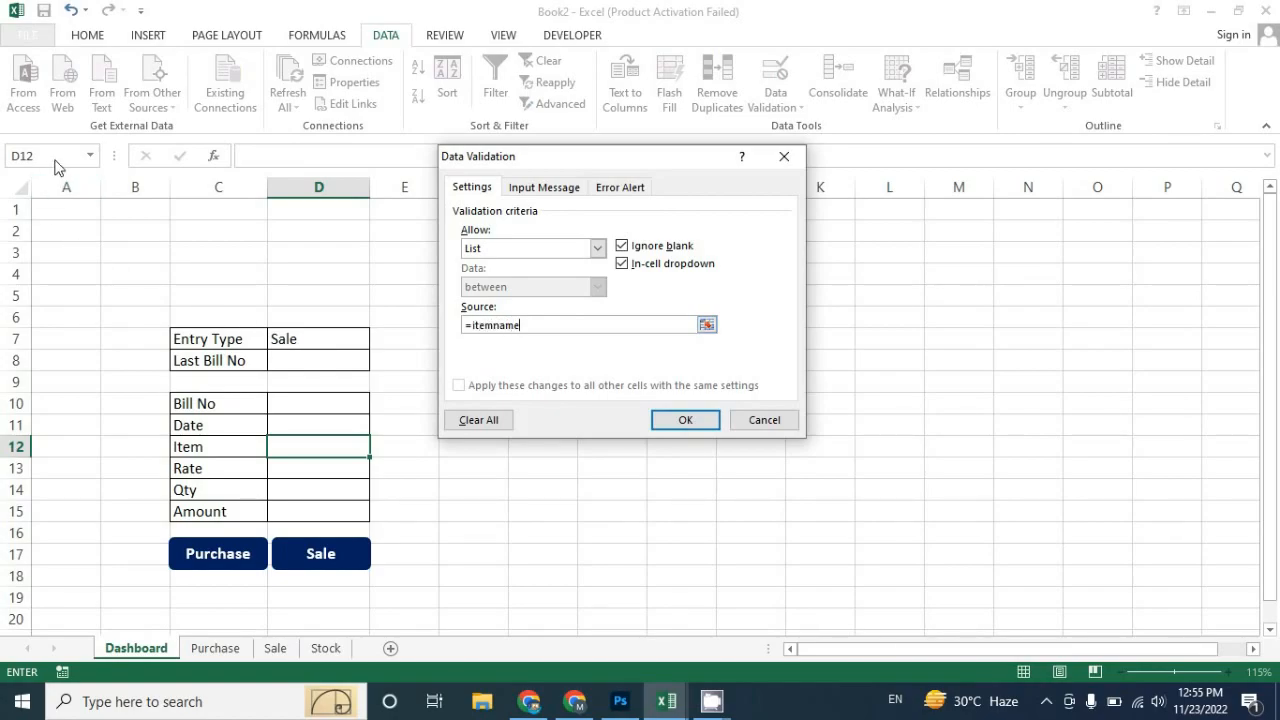
pyautogui.click(683, 421)
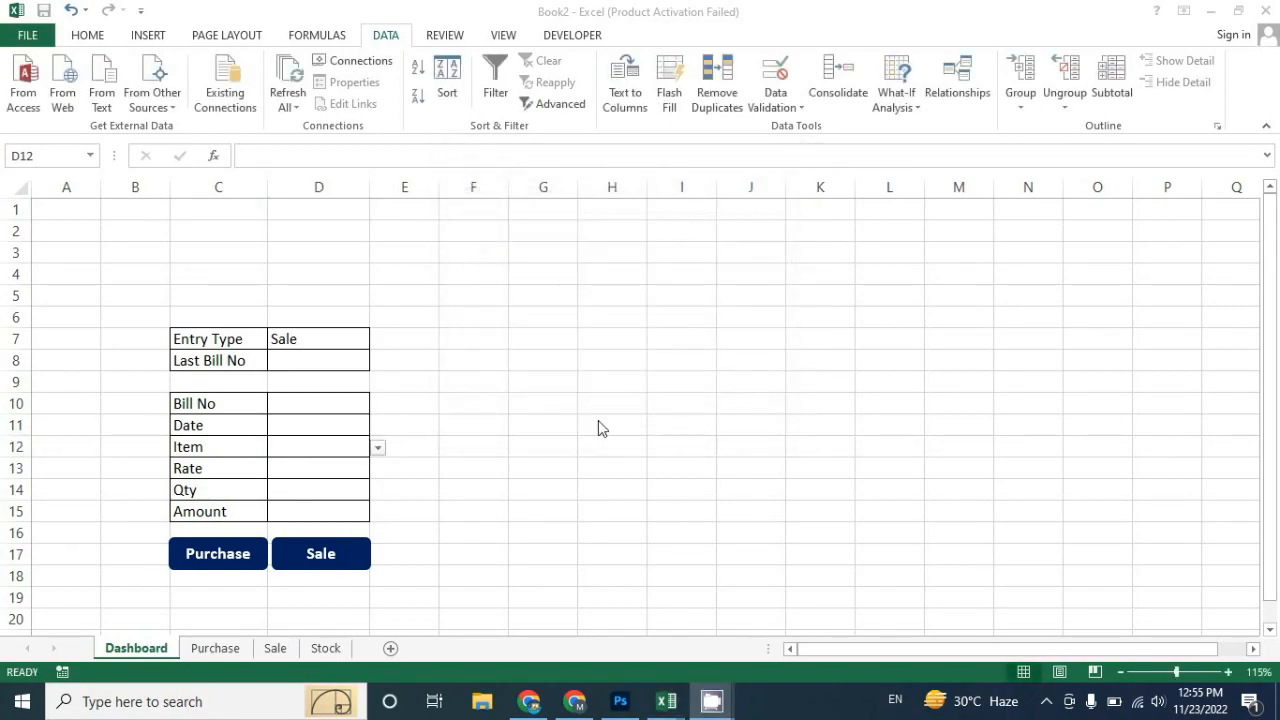
# Step: Compare the Item drop-down in Dashboard cell D12 with the Stock sheet's item names and choose Monitor
pyautogui.click(378, 449)
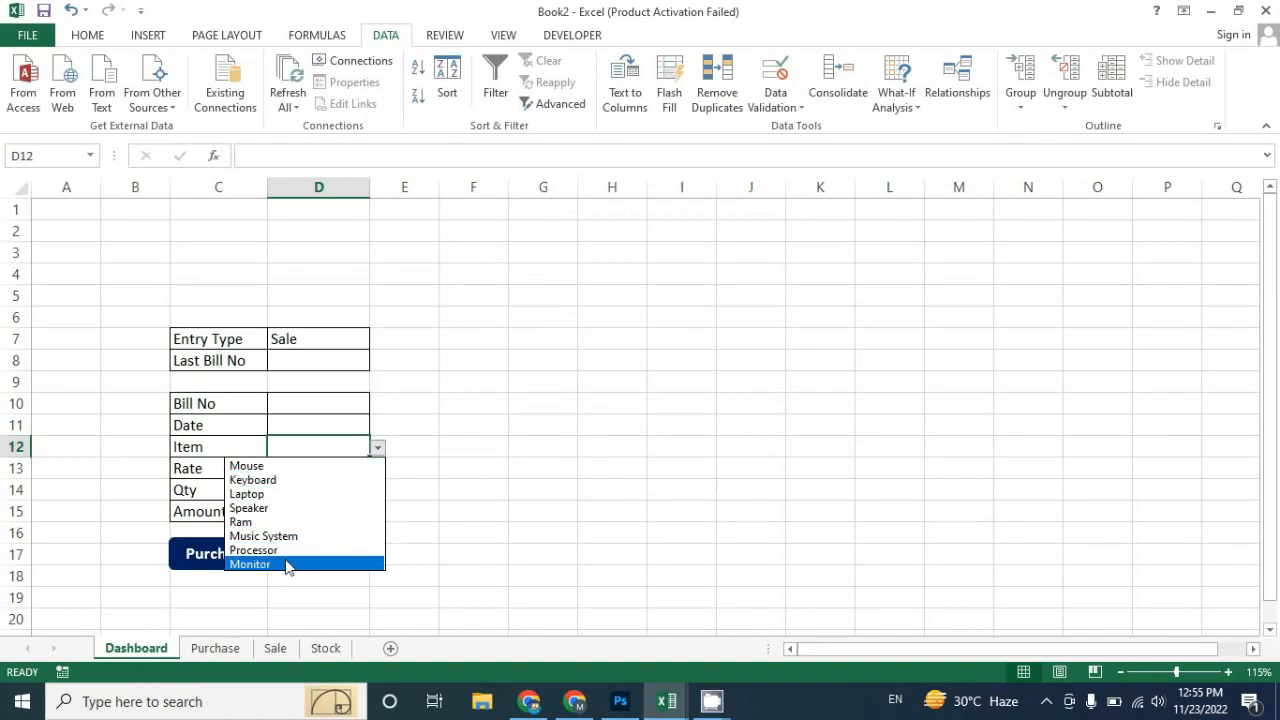
pyautogui.click(326, 647)
pyautogui.click(326, 647)
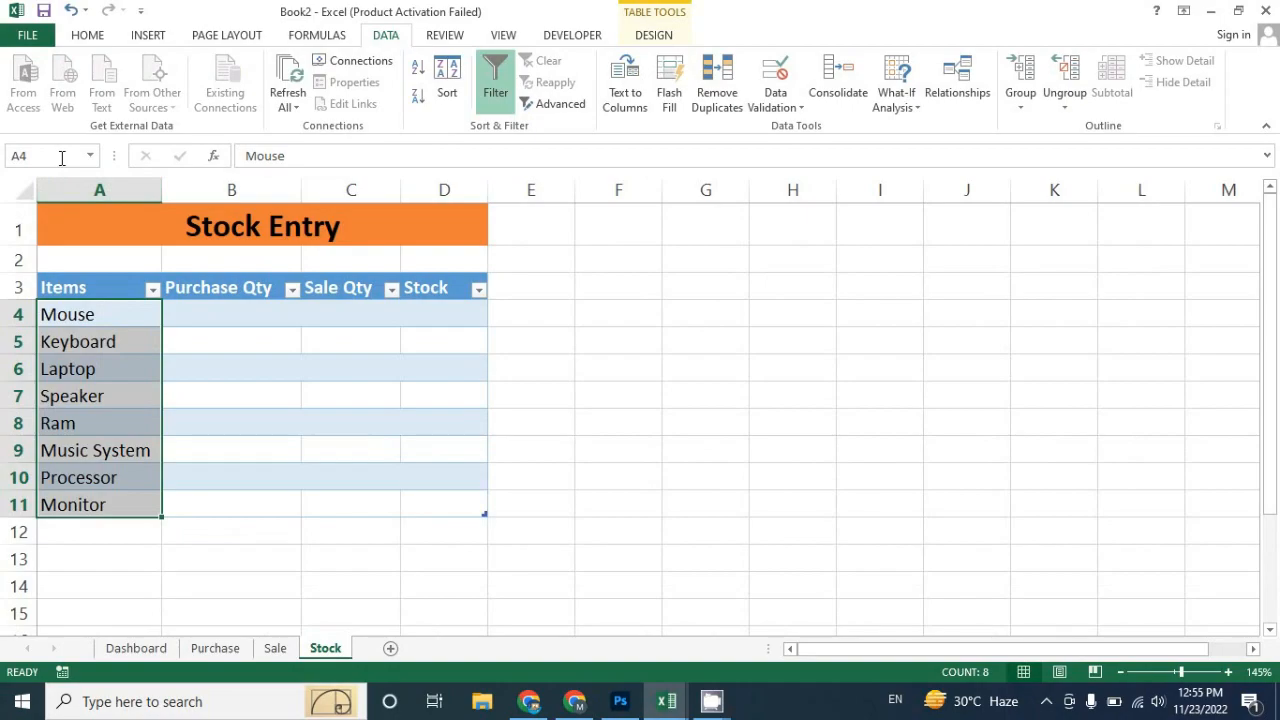
pyautogui.click(137, 648)
pyautogui.click(377, 448)
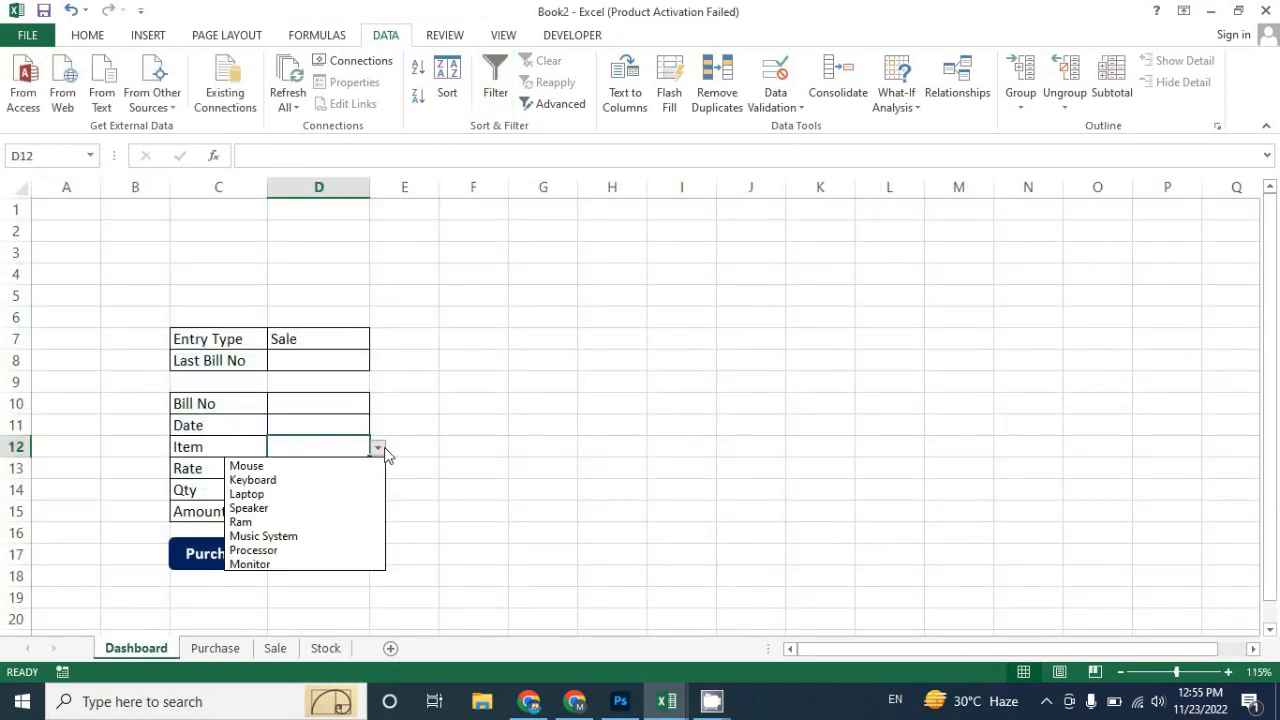
pyautogui.click(276, 564)
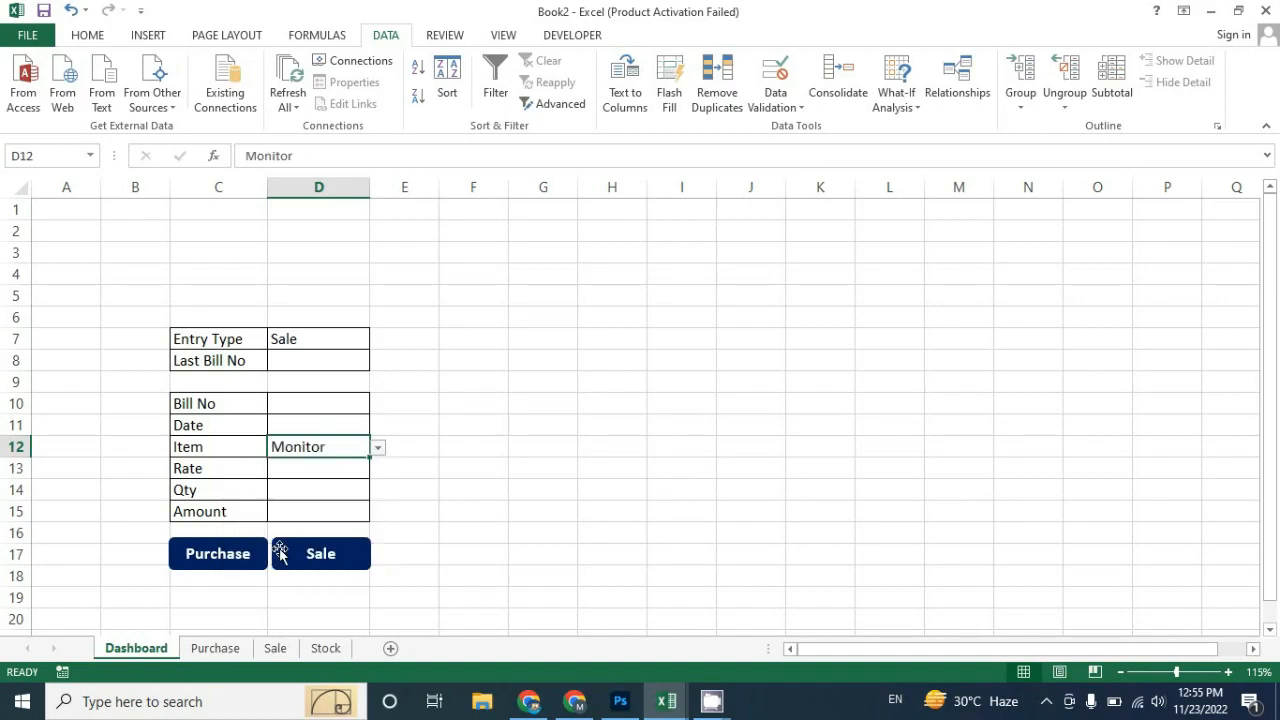
# Step: Choose Laptop as the Item in Dashboard cell D12
pyautogui.click(379, 449)
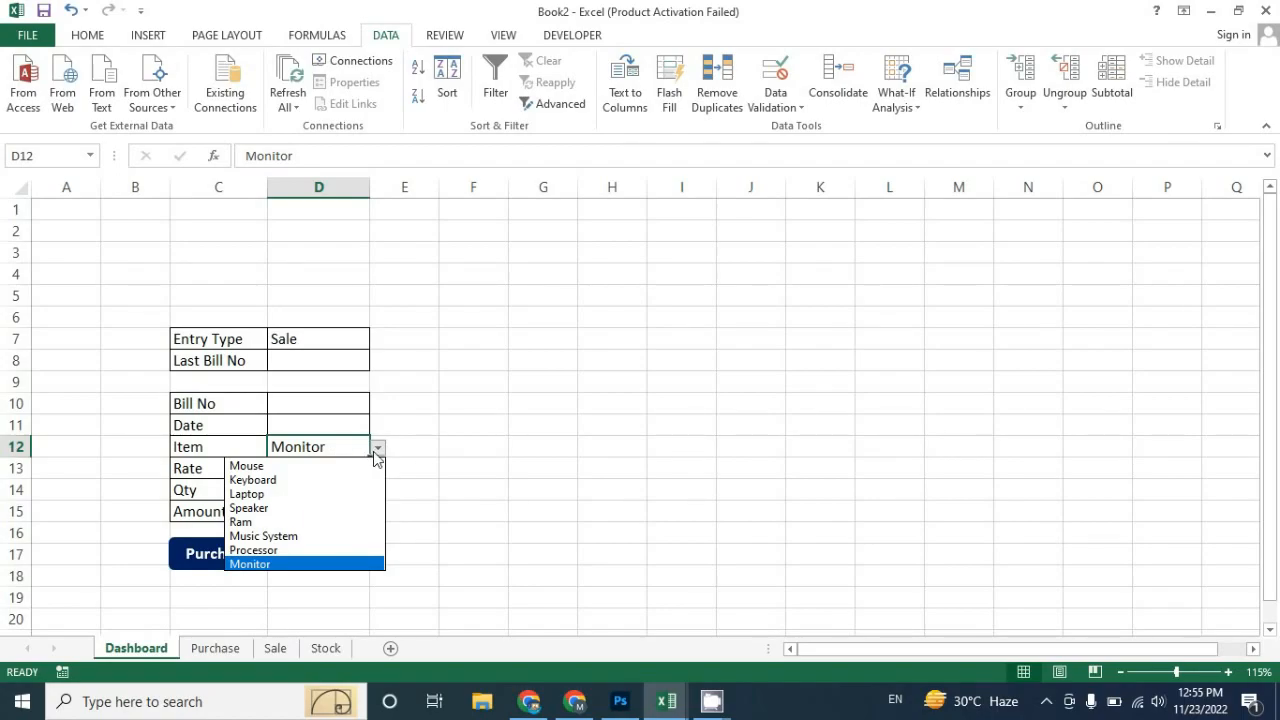
pyautogui.press('Escape')
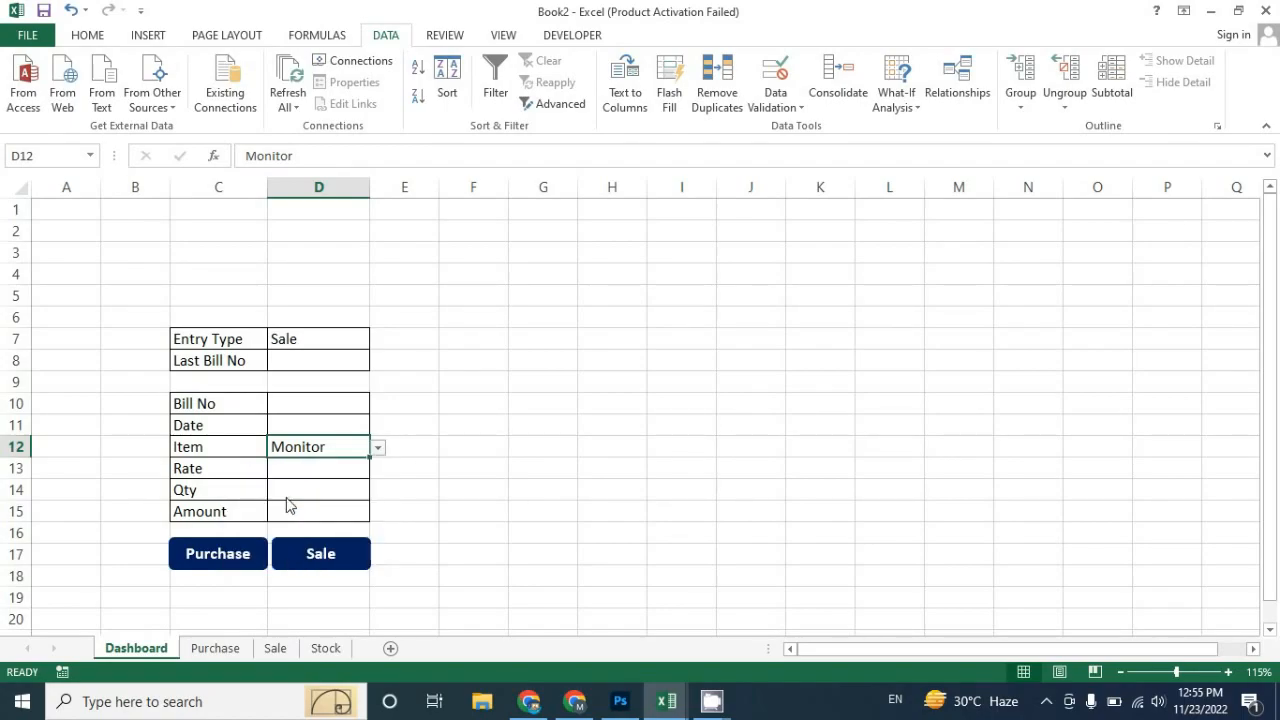
pyautogui.click(414, 476)
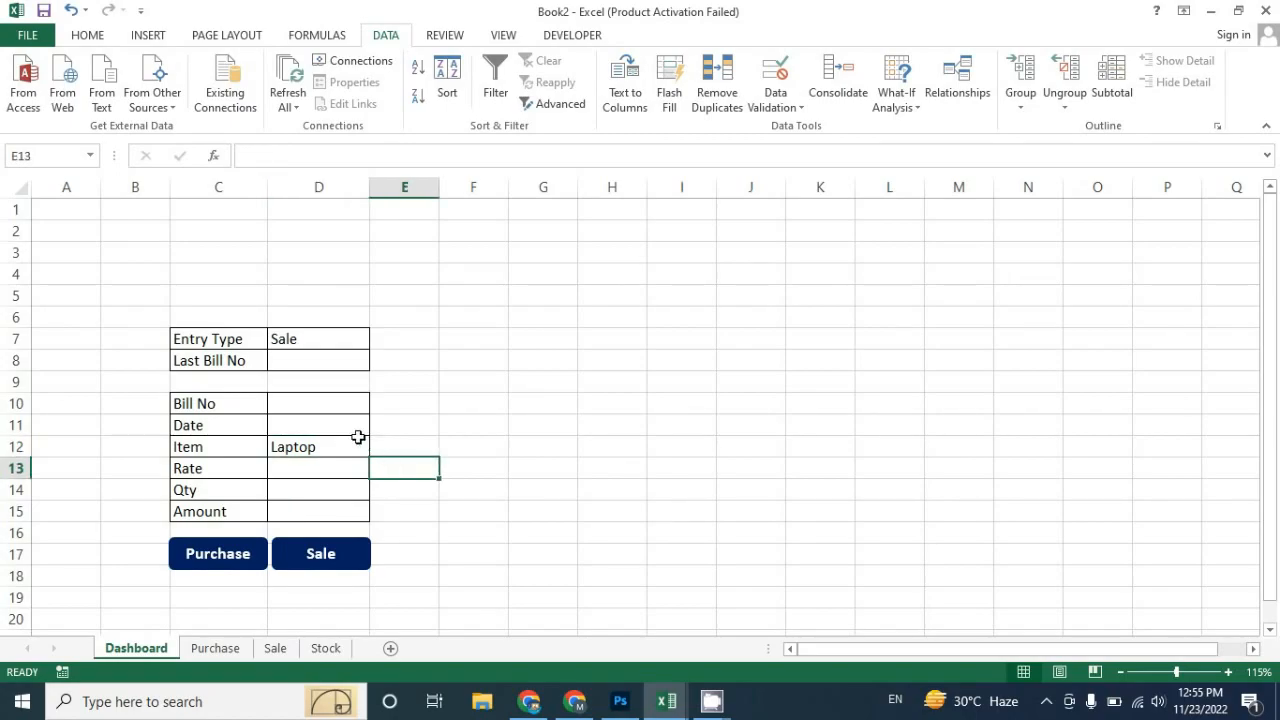
# Step: Clear the Entry Type value in Dashboard cell D7
pyautogui.click(332, 406)
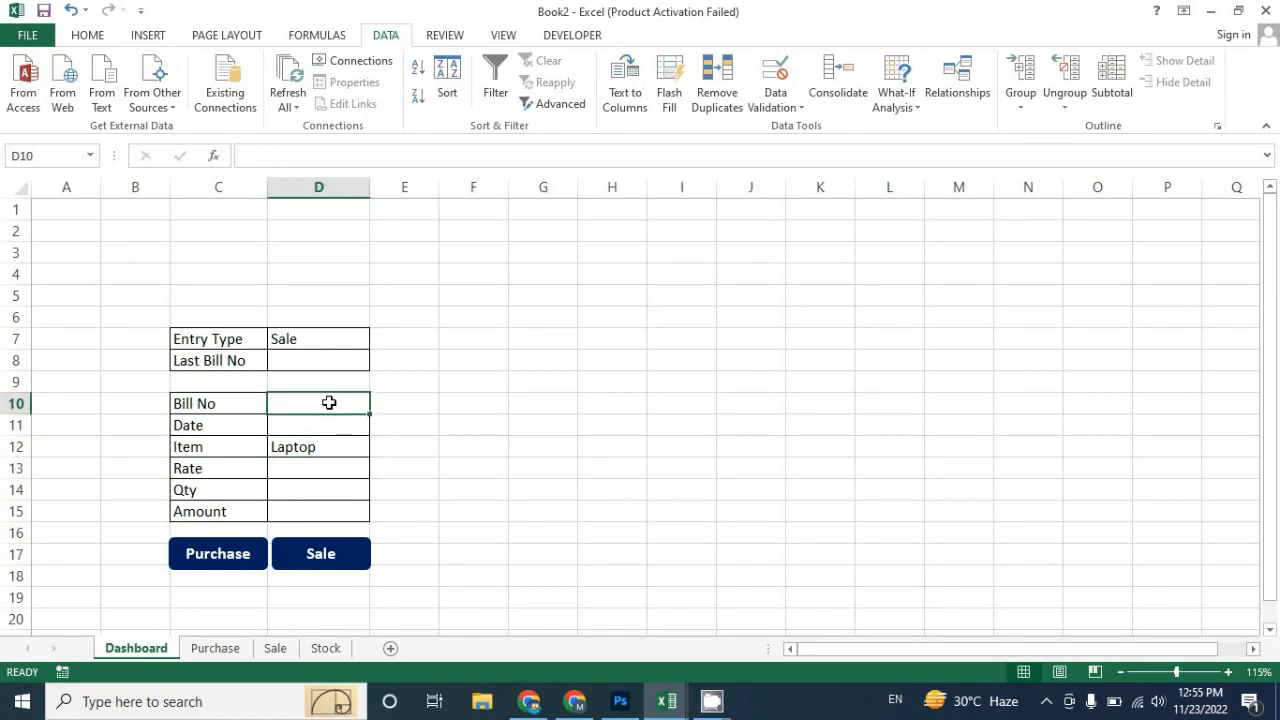
pyautogui.click(314, 340)
pyautogui.click(376, 343)
pyautogui.click(315, 345)
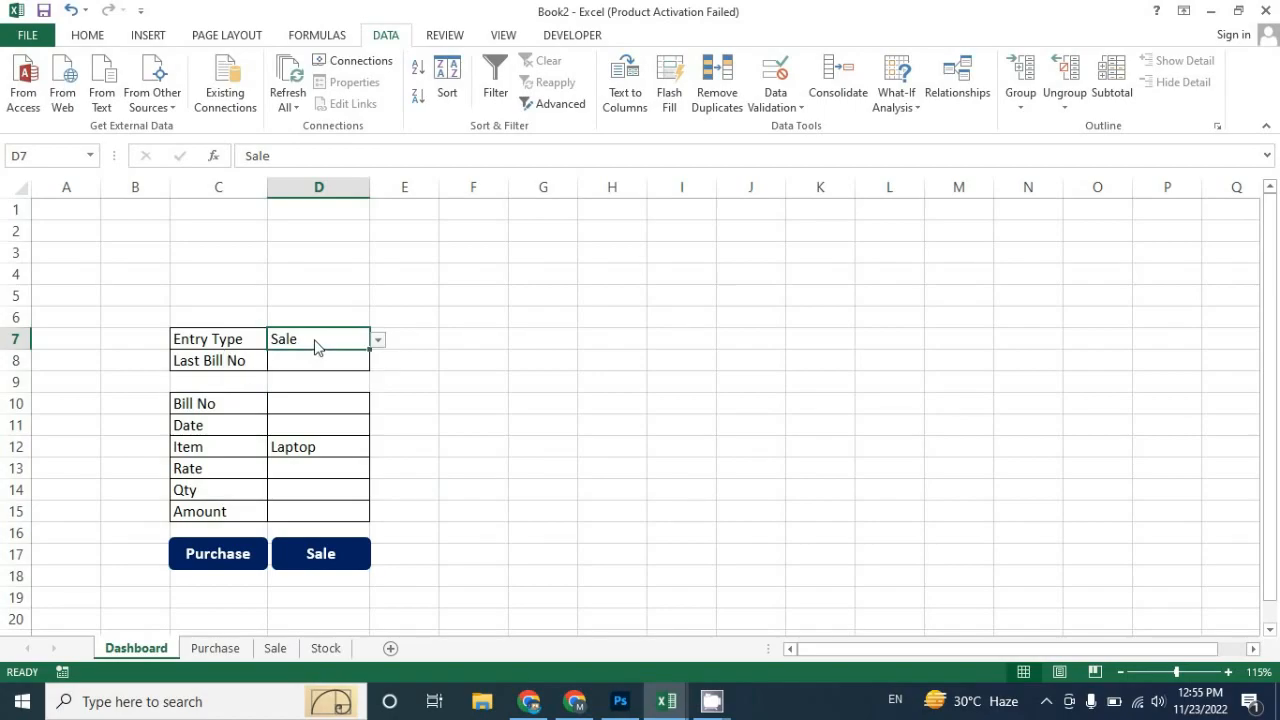
pyautogui.press('Delete')
# Step: Enter Bill No 1 in D10 and the current date, 11/23/2022, in D11 on the Dashboard
pyautogui.click(305, 405)
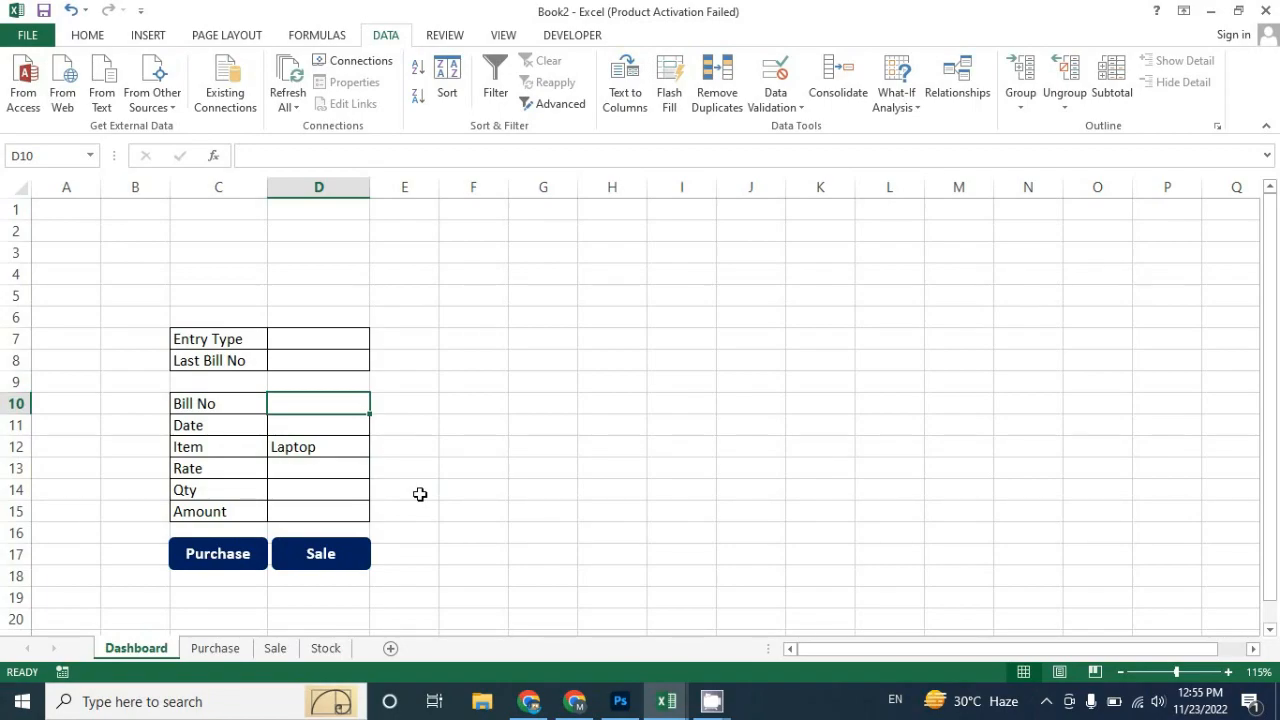
pyautogui.write('1')
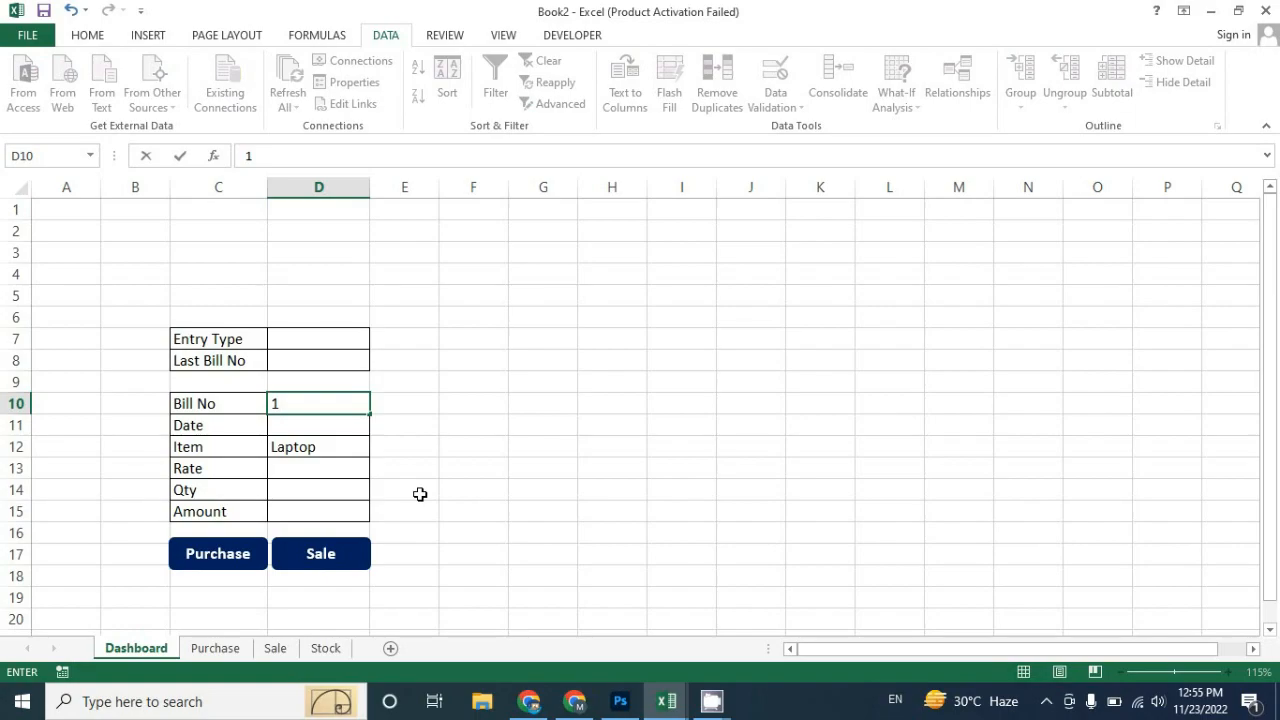
pyautogui.press('Return')
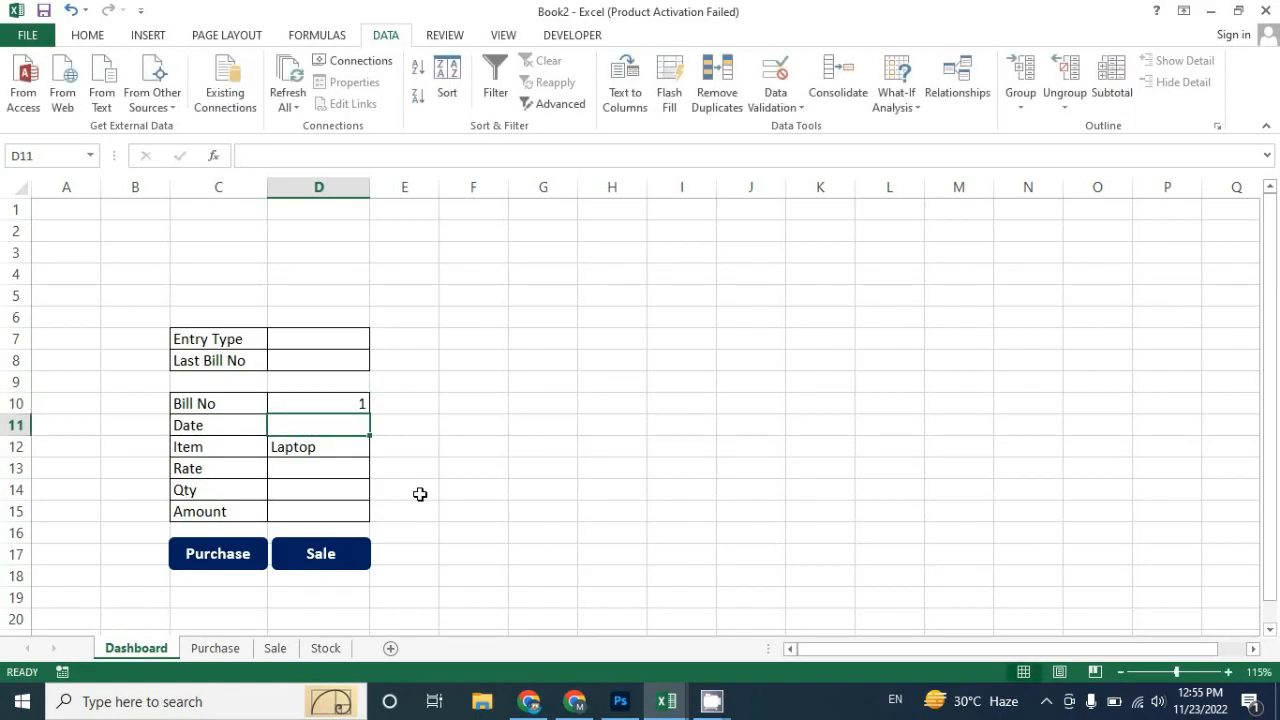
pyautogui.hotkey('ctrl', ';')
pyautogui.press('Return')
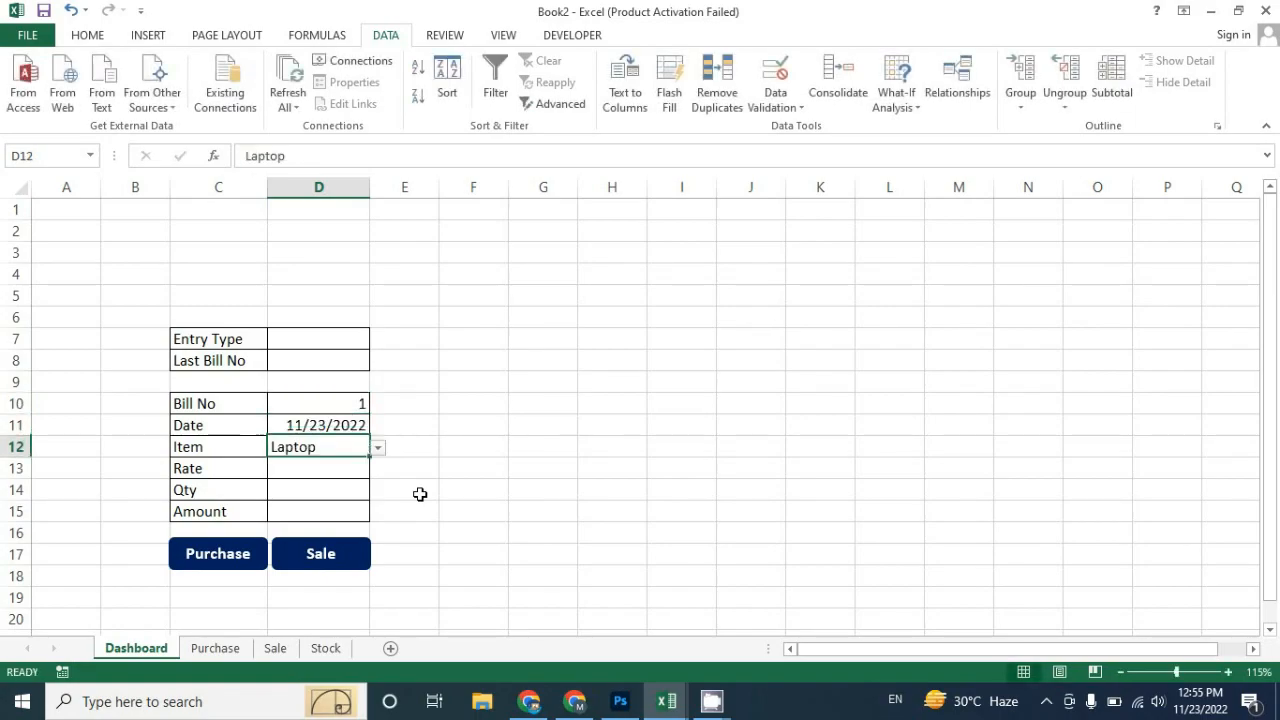
# Step: Enter a Rate of 4000 in D13 and a Qty of 40 in D14 on the Dashboard
pyautogui.click(324, 471)
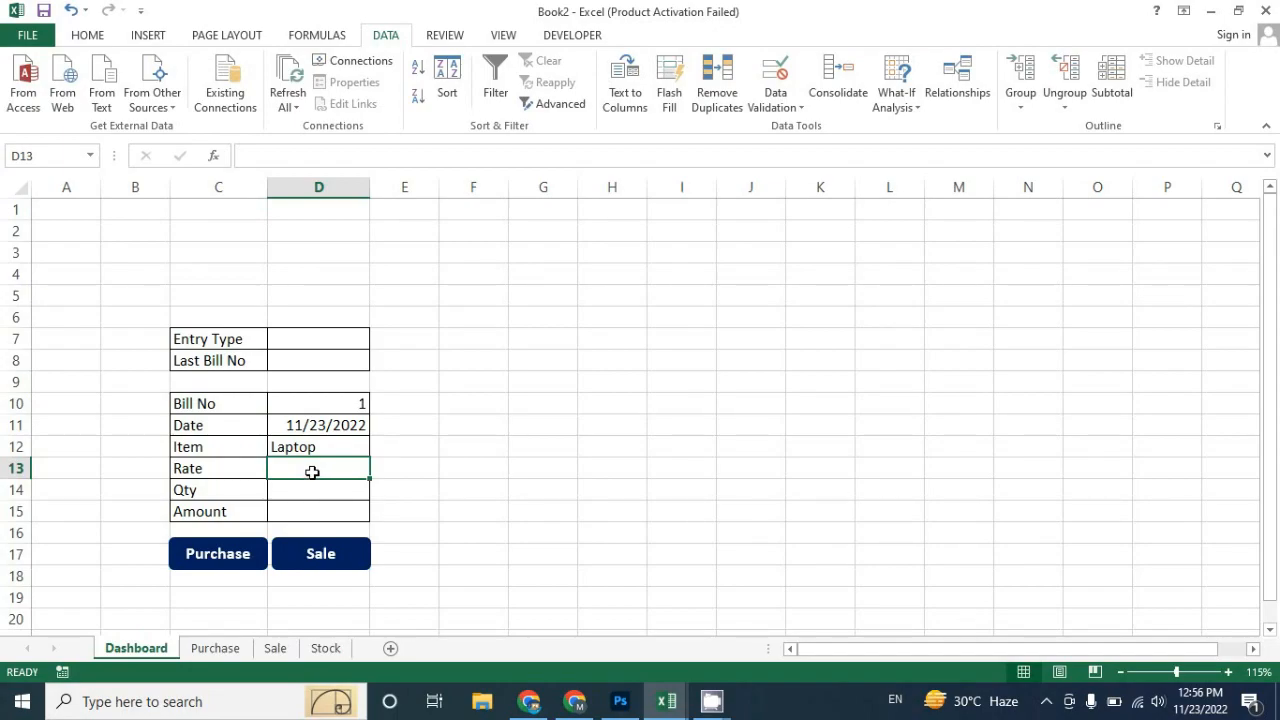
pyautogui.write('3000')
pyautogui.press('BackSpace')
pyautogui.press('BackSpace')
pyautogui.press('BackSpace')
pyautogui.press('BackSpace')
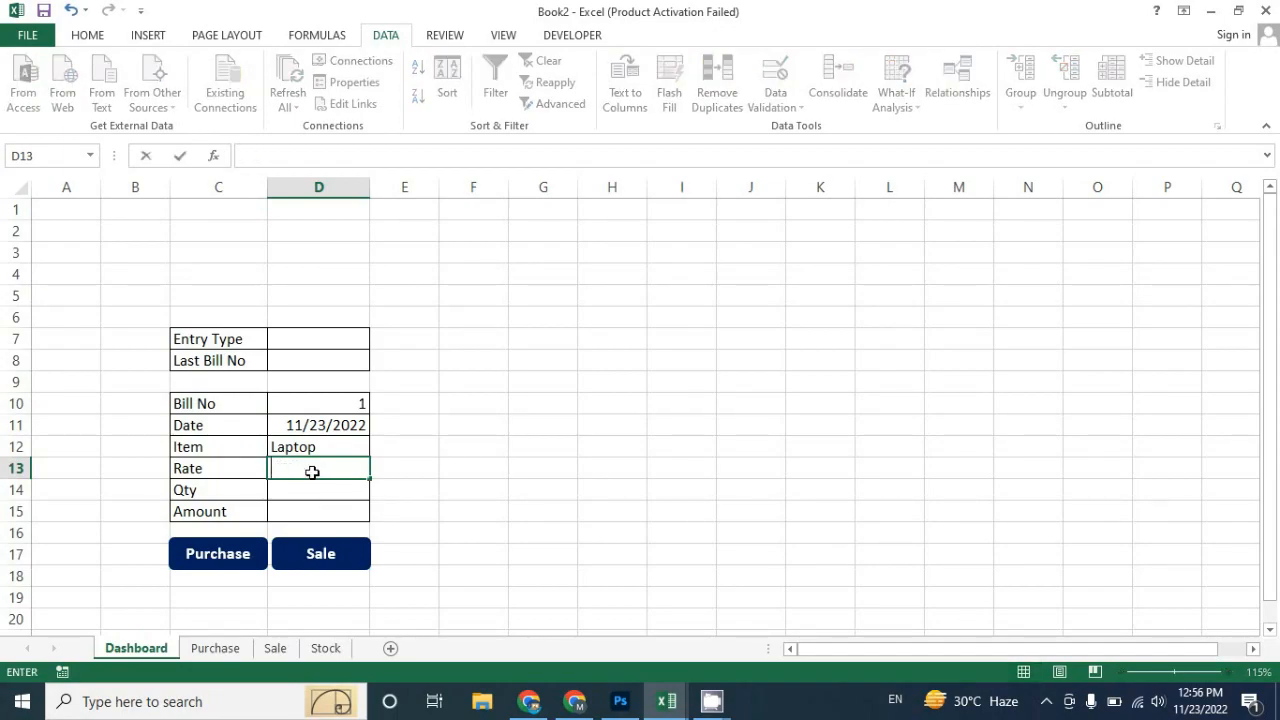
pyautogui.write('4000')
pyautogui.press('Return')
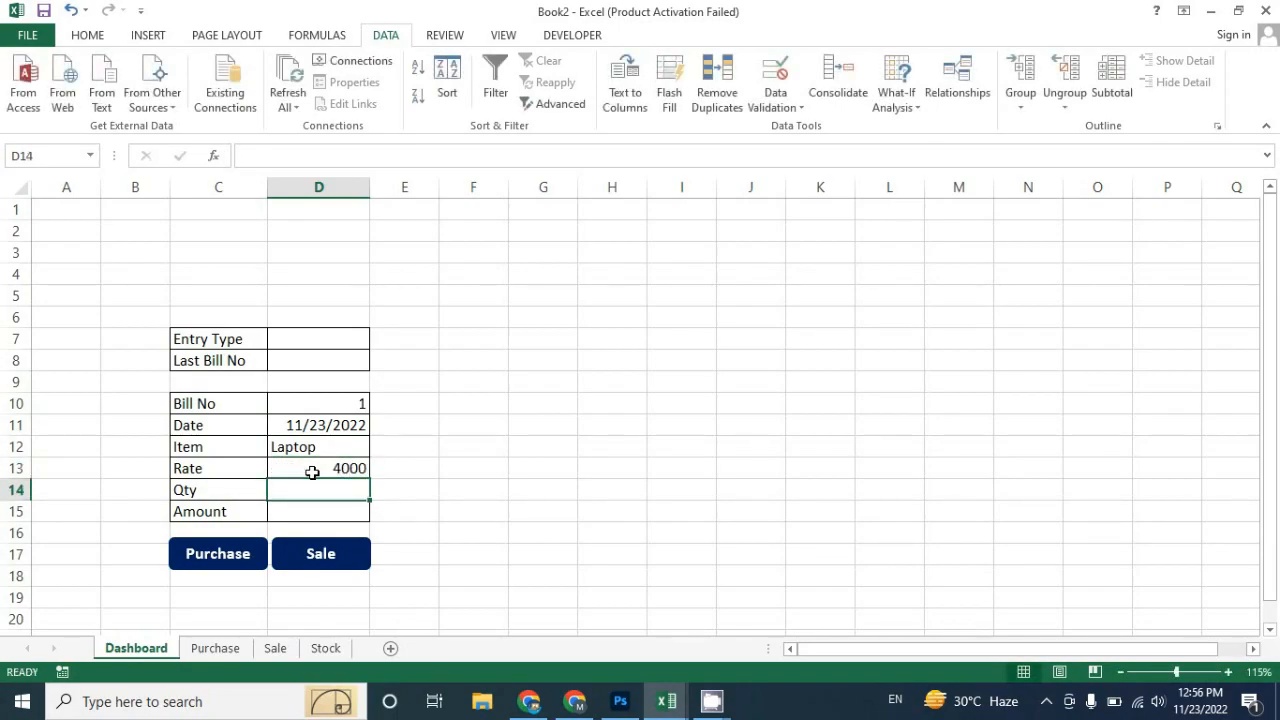
pyautogui.write('40')
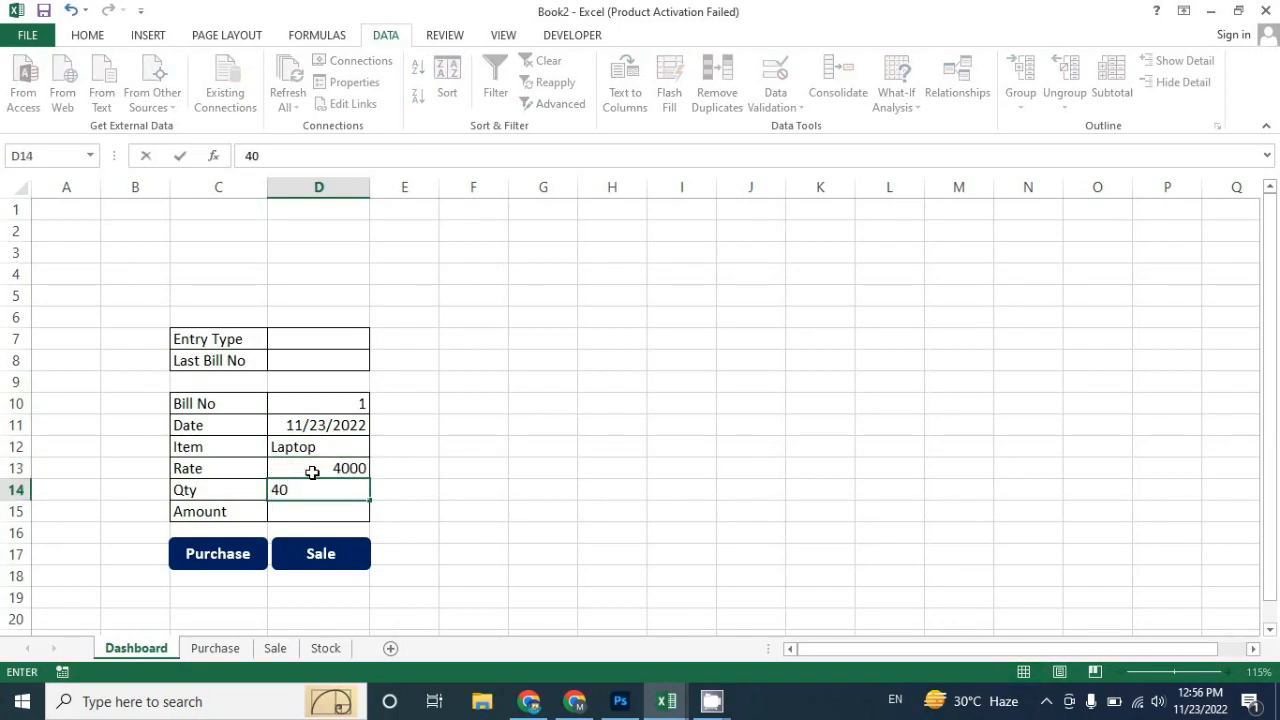
pyautogui.press('Return')
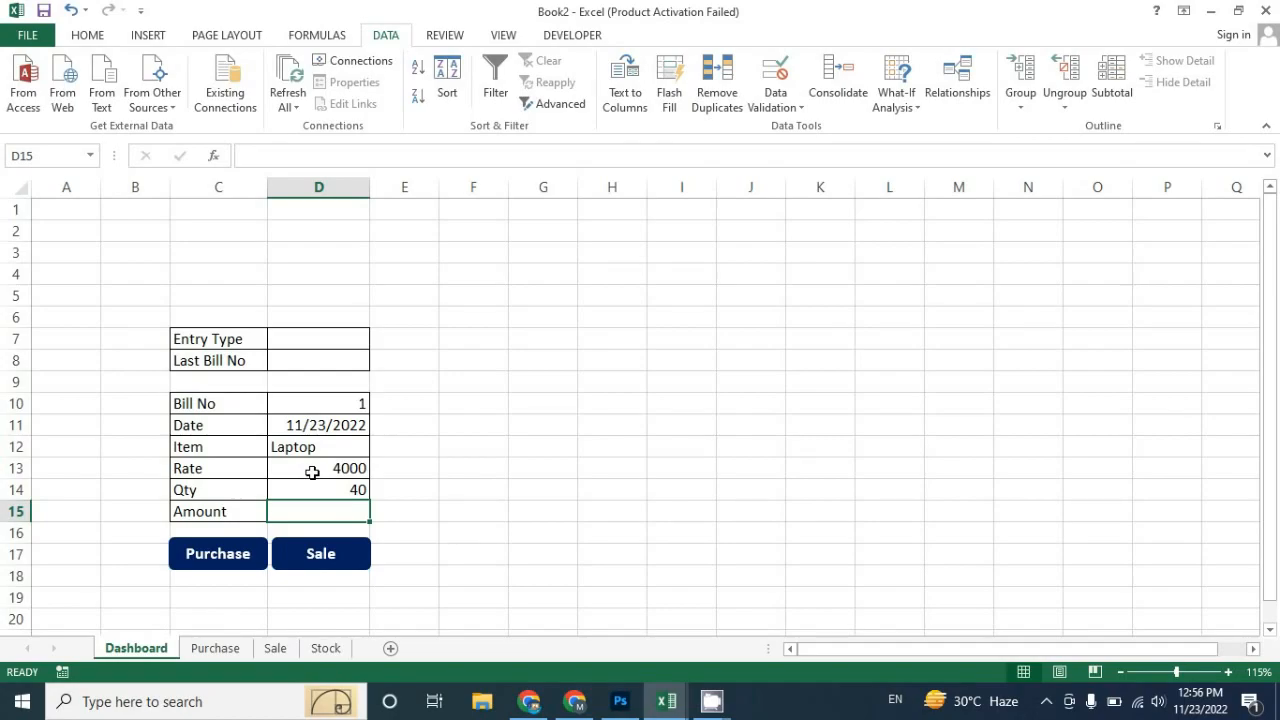
# Step: Calculate the Amount in Dashboard cell D15 with the formula =D13*D14
pyautogui.write('=')
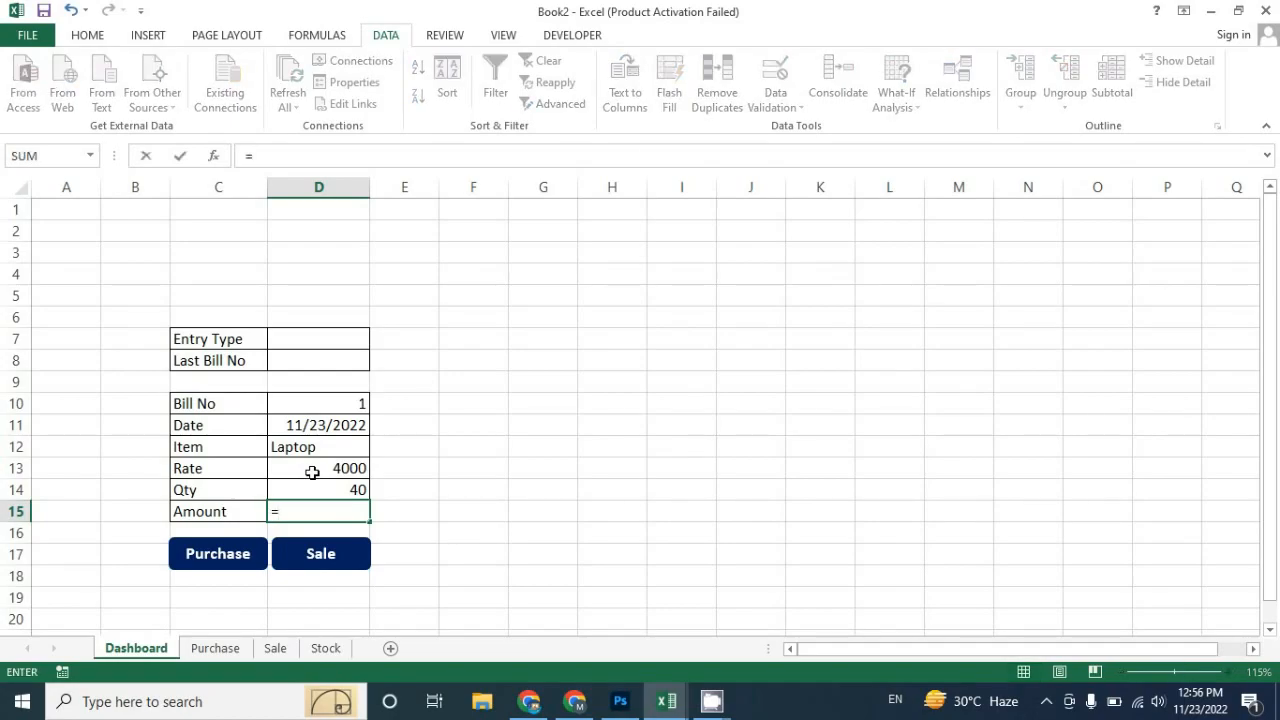
pyautogui.click(312, 472)
pyautogui.write('*')
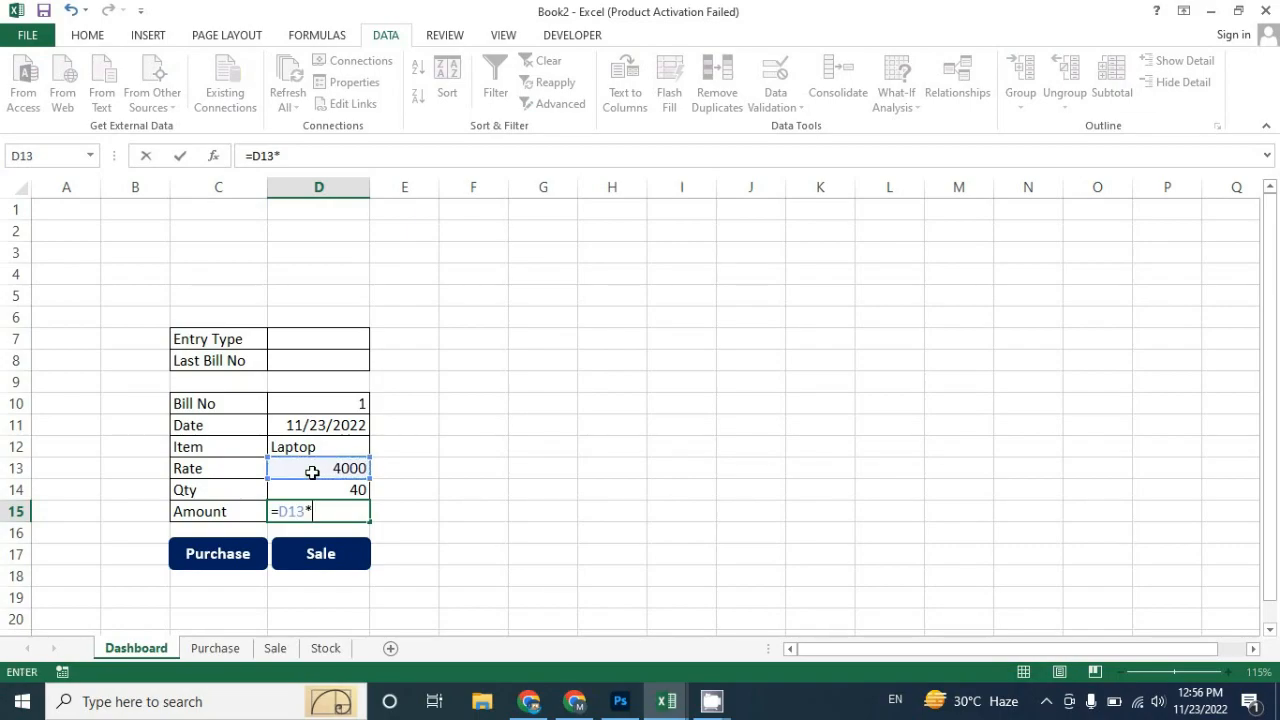
pyautogui.click(323, 490)
pyautogui.press('Return')
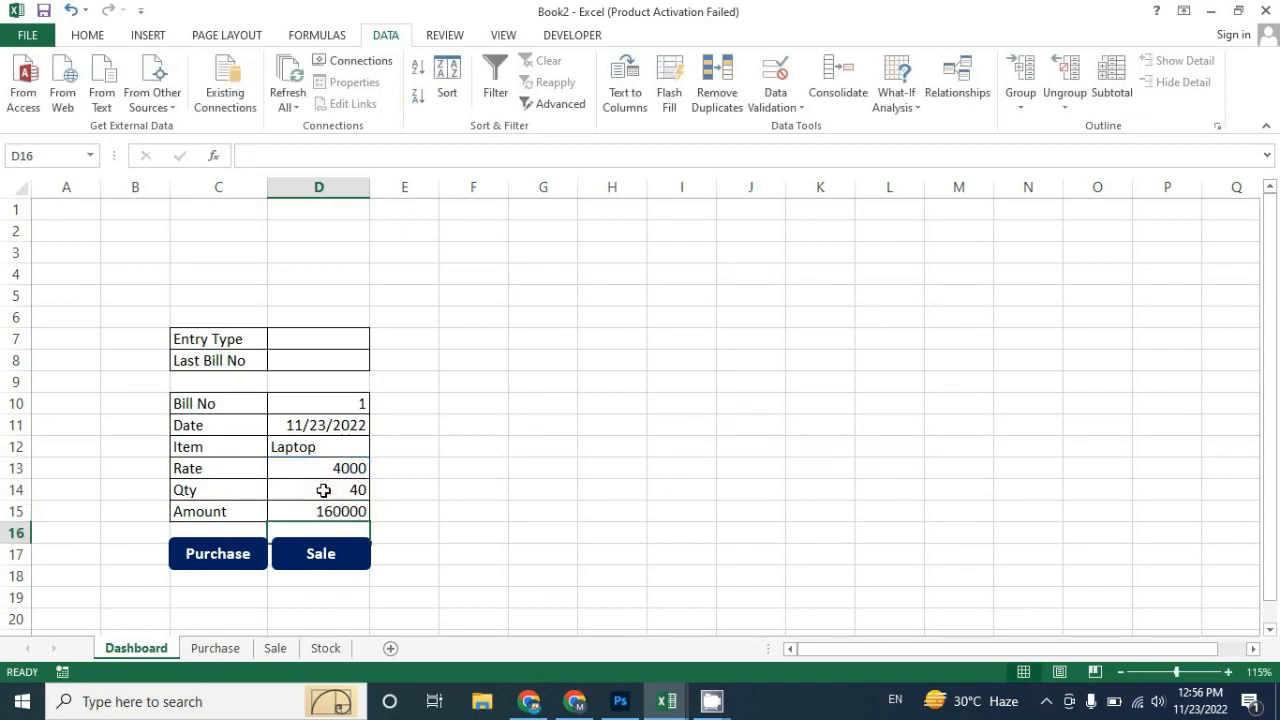
pyautogui.click(339, 514)
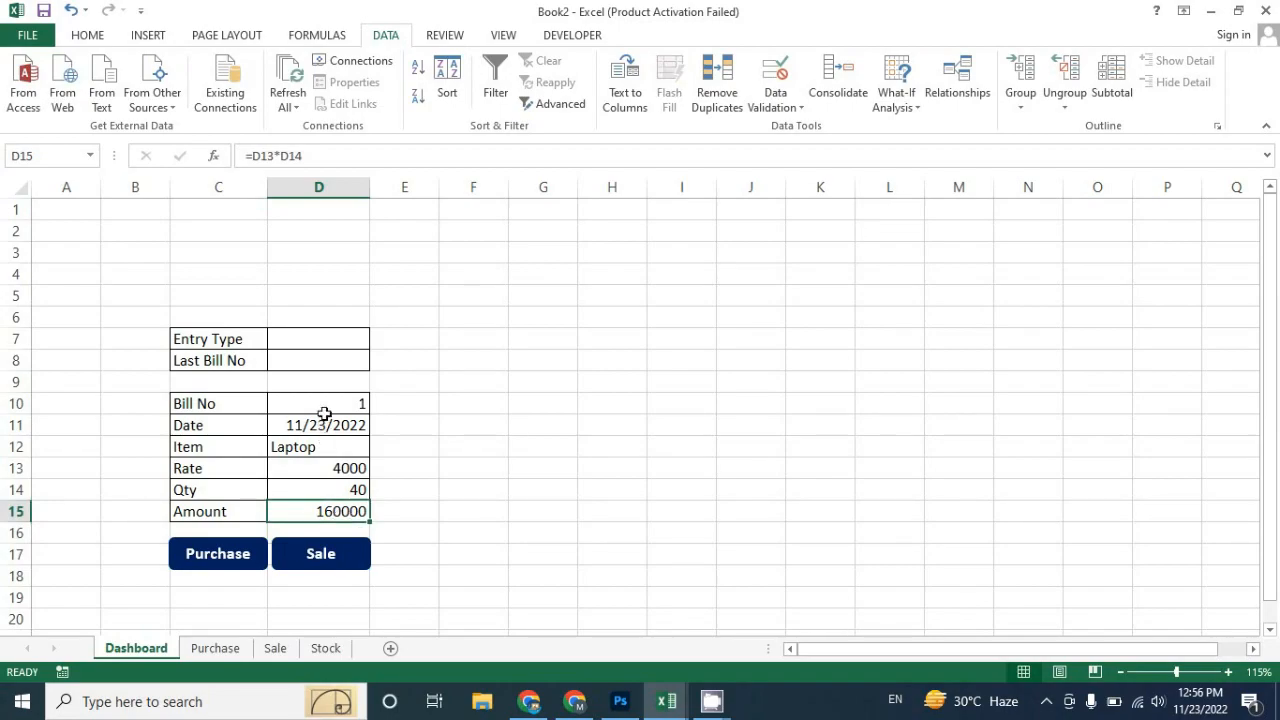
# Step: Centre the entry values in Dashboard cells D10:D15 horizontally and vertically, and make them bold
pyautogui.moveTo(324, 405); pyautogui.dragTo(337, 512)
pyautogui.click(87, 35)
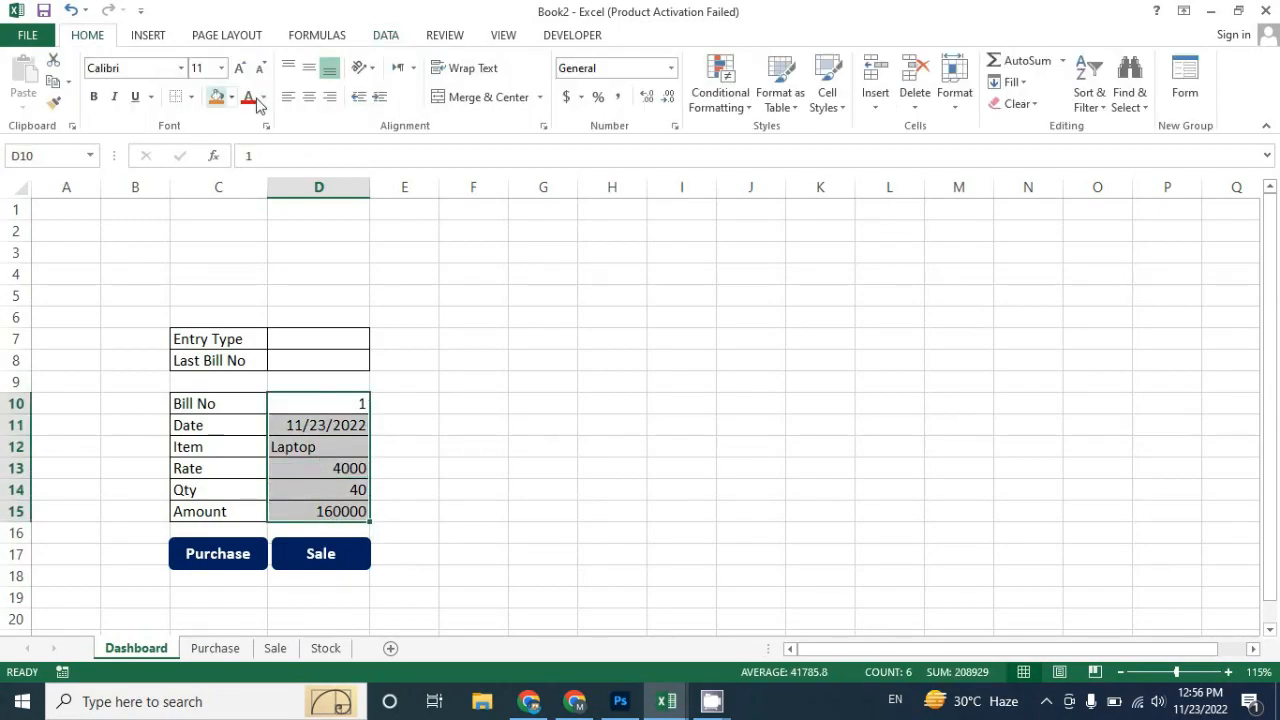
pyautogui.click(312, 98)
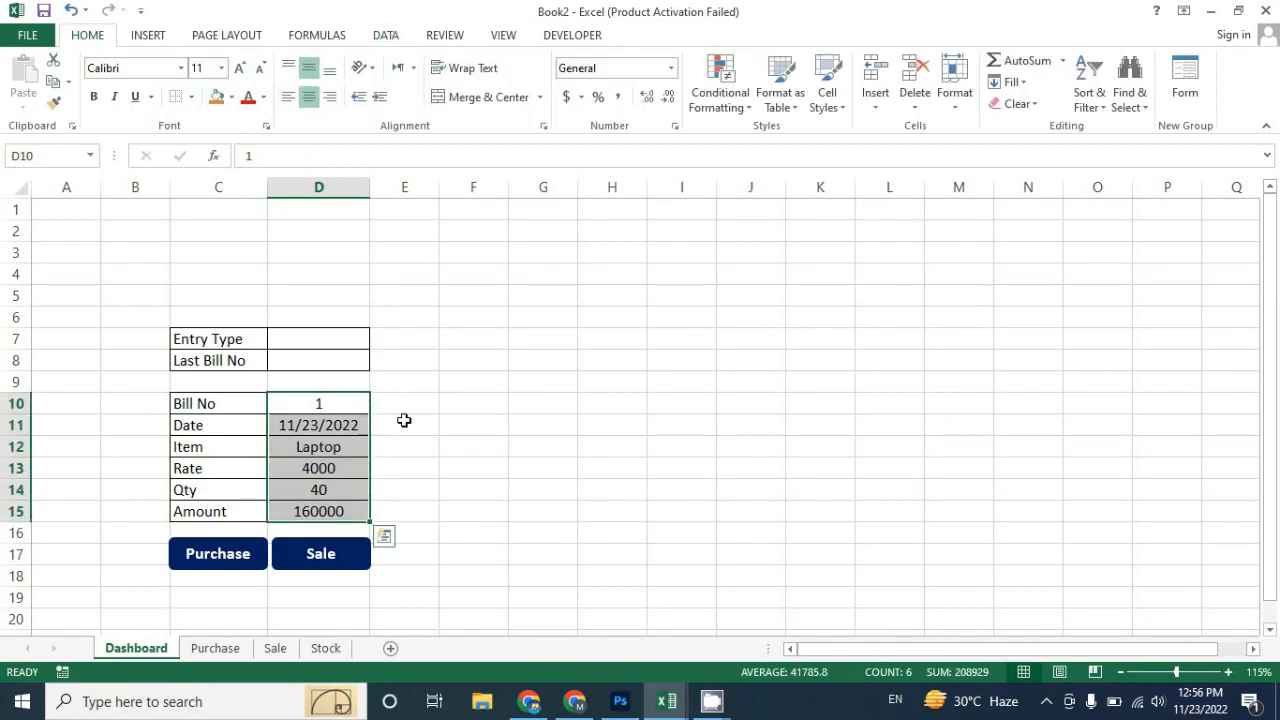
pyautogui.hotkey('ctrl', 'b')
pyautogui.click(467, 400)
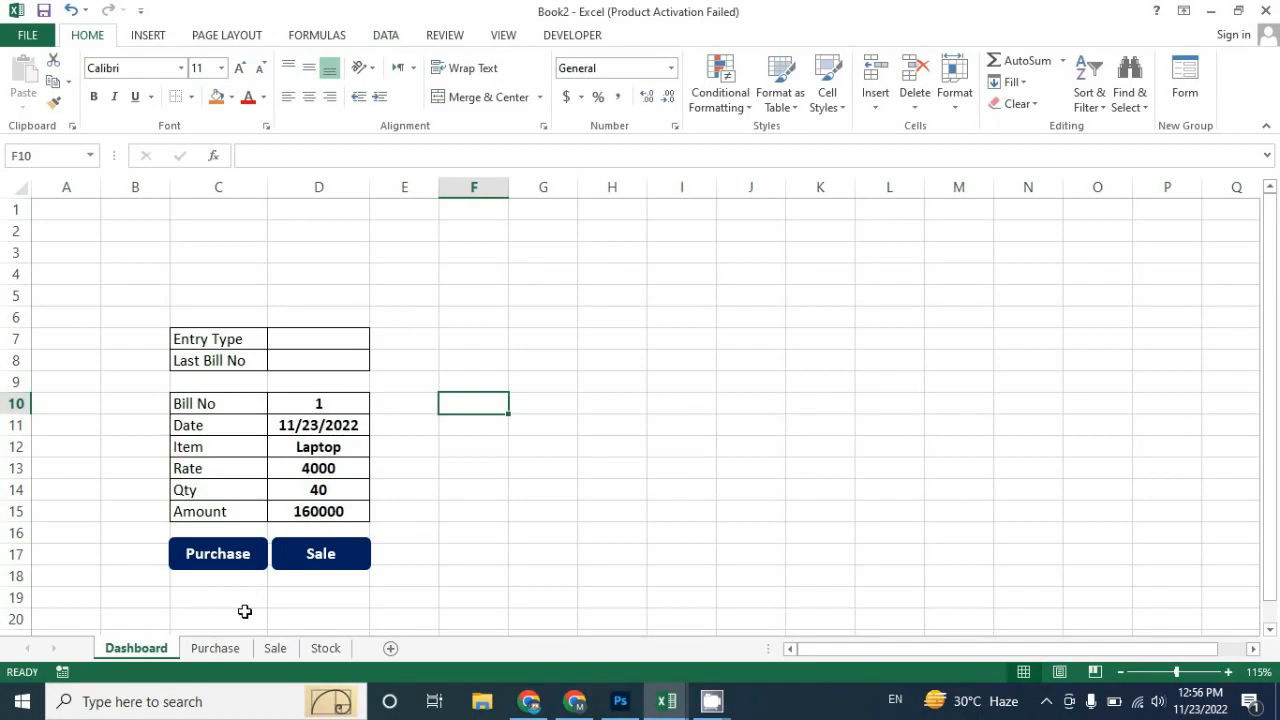
# Step: Start recording a macro named Purchasework, stored in This Workbook, from the Dashboard sheet
pyautogui.click(215, 648)
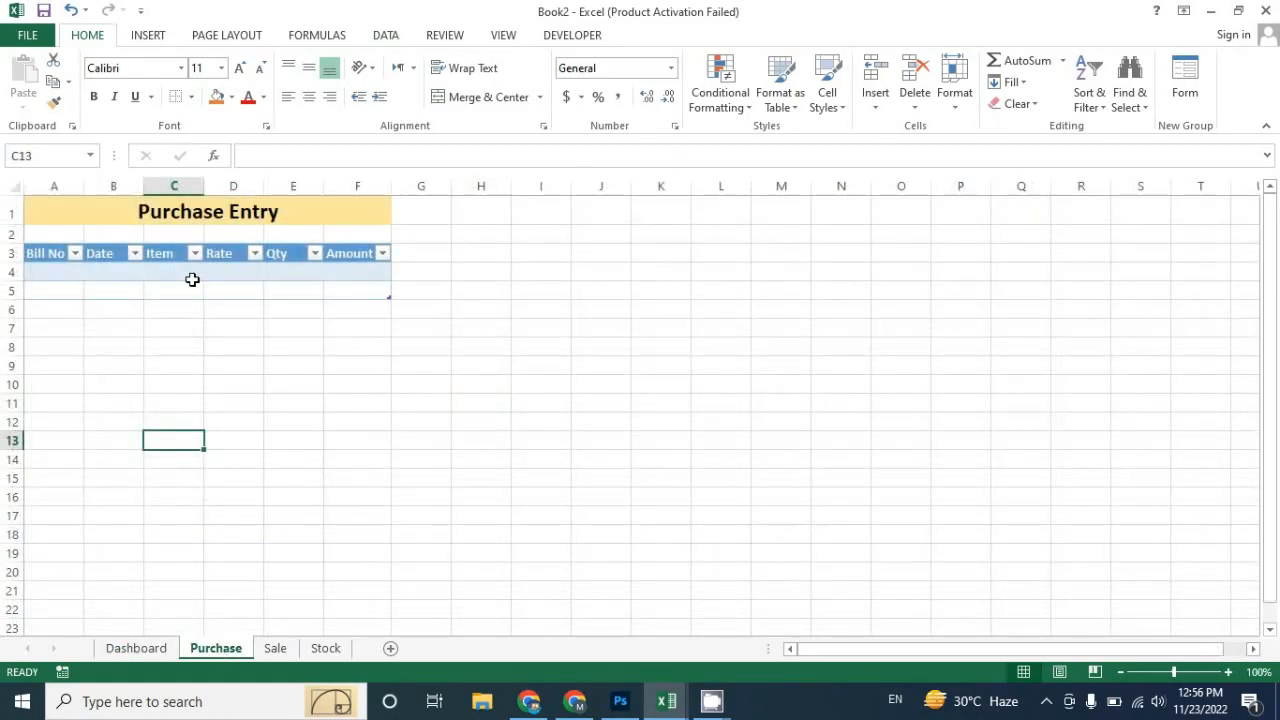
pyautogui.click(136, 648)
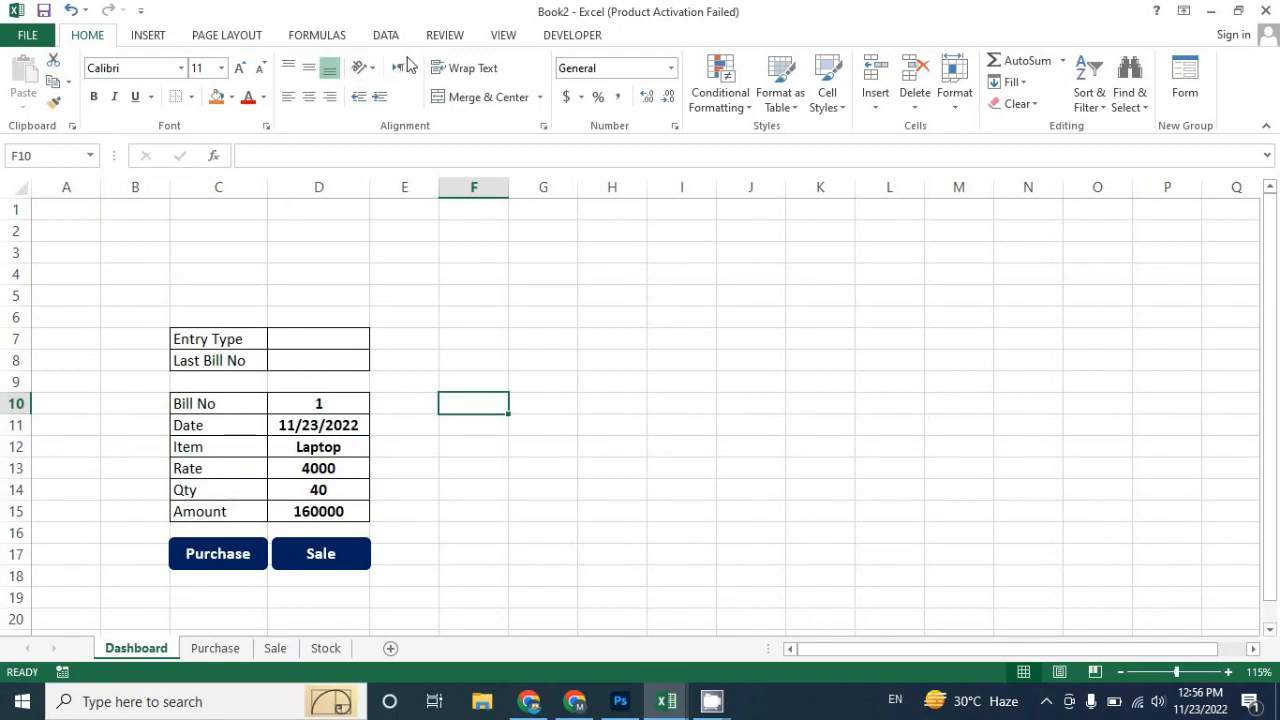
pyautogui.click(503, 35)
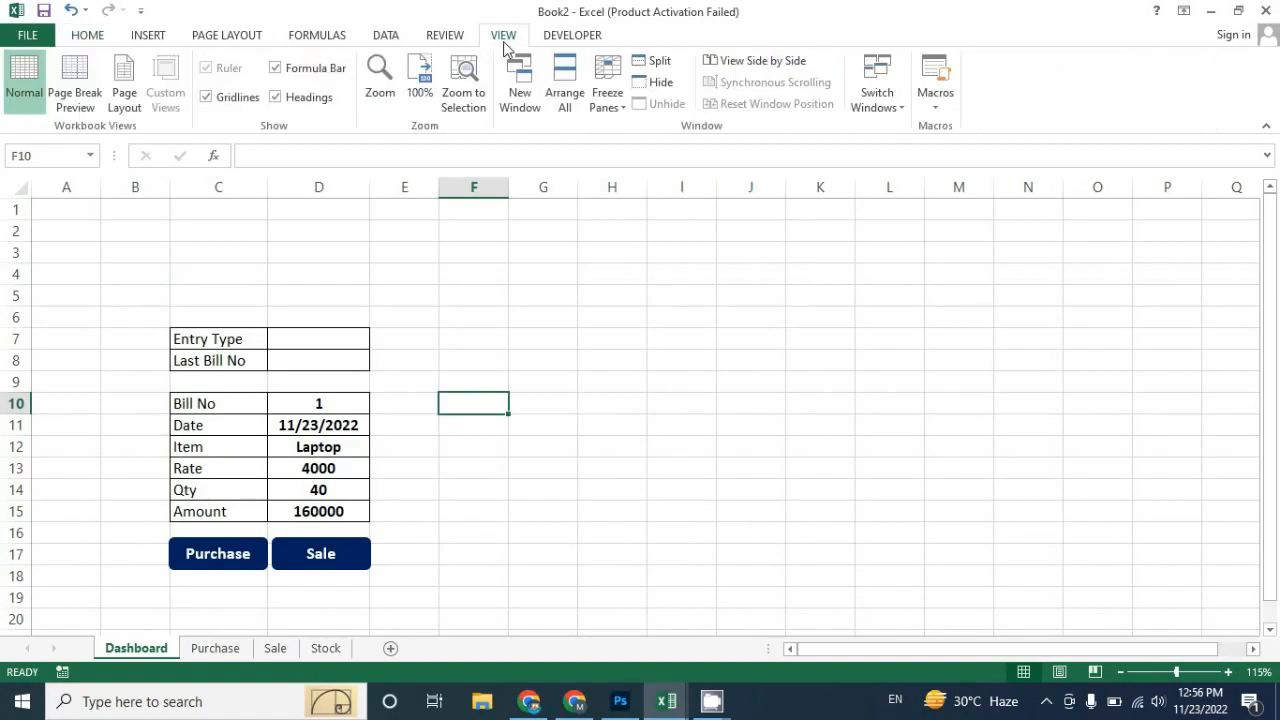
pyautogui.click(938, 114)
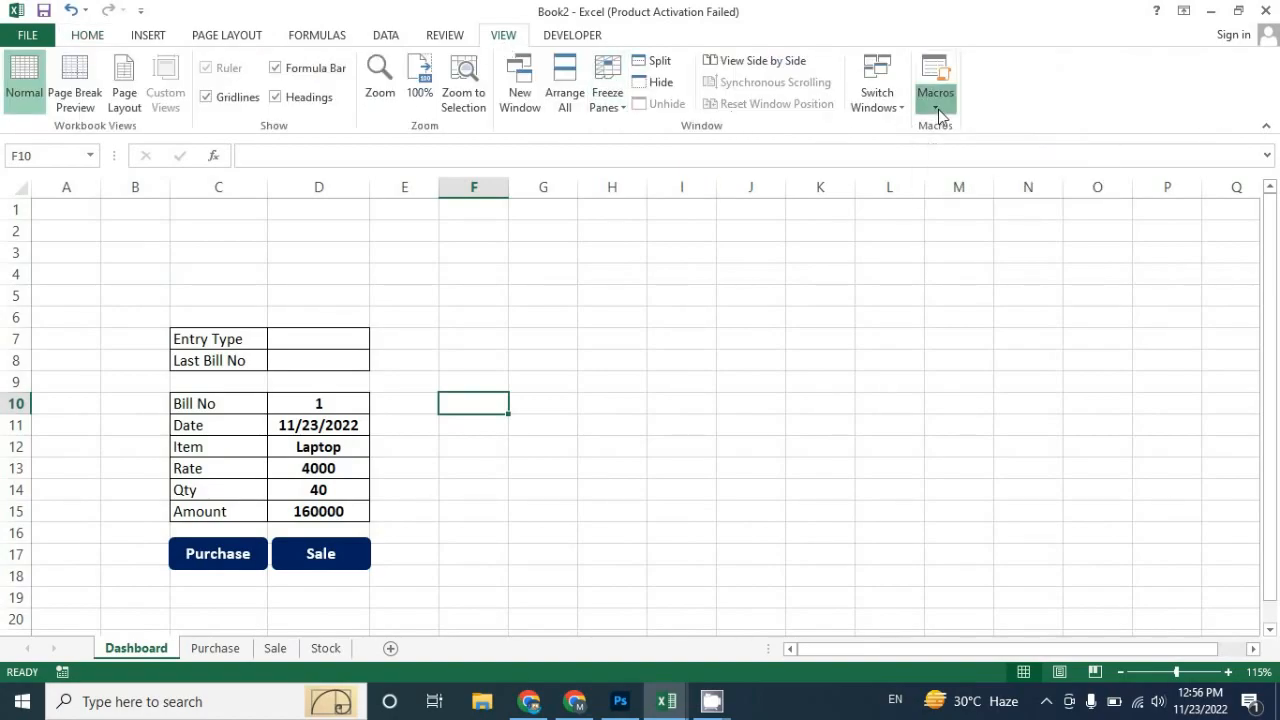
pyautogui.click(964, 152)
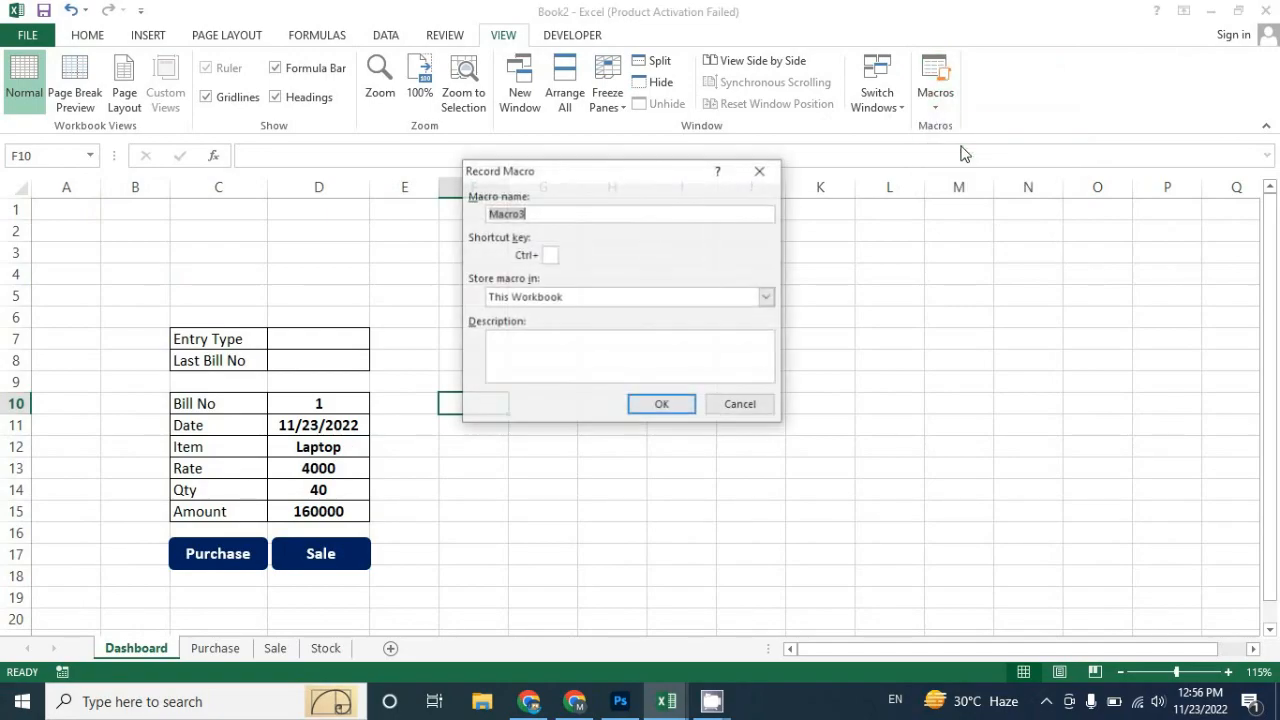
pyautogui.moveTo(612, 175); pyautogui.dragTo(743, 173)
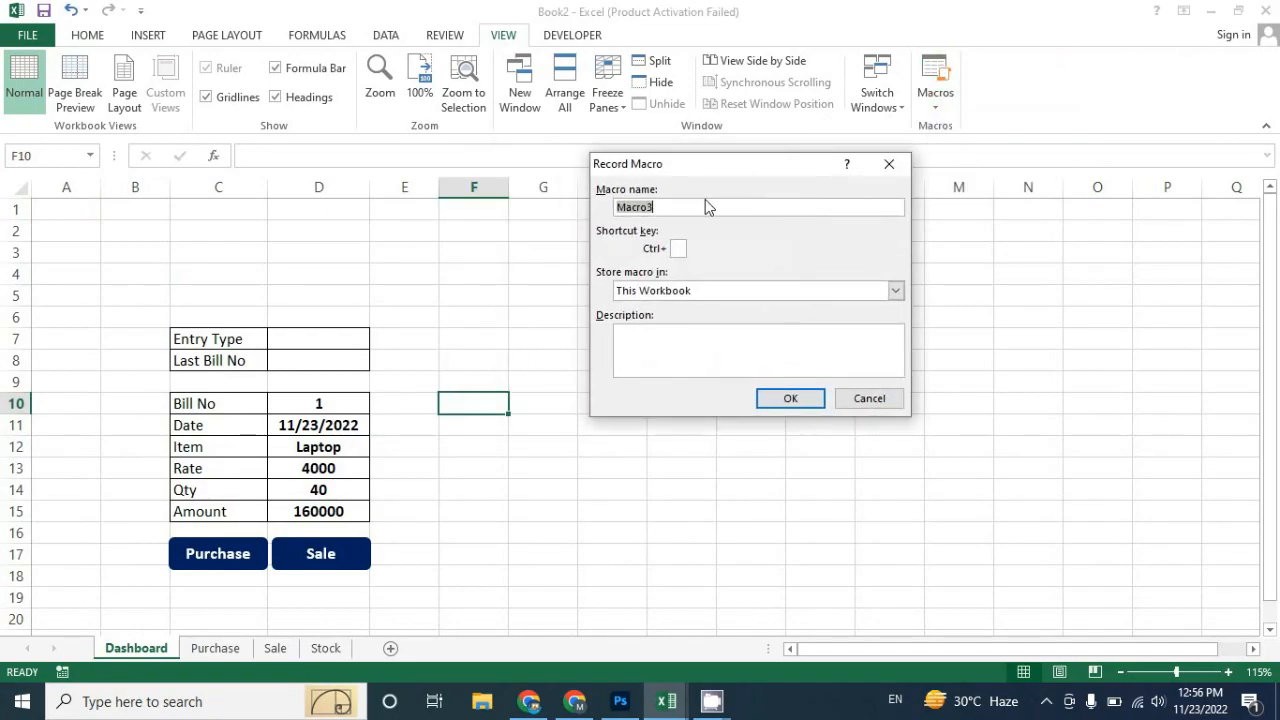
pyautogui.write('Purchasework')
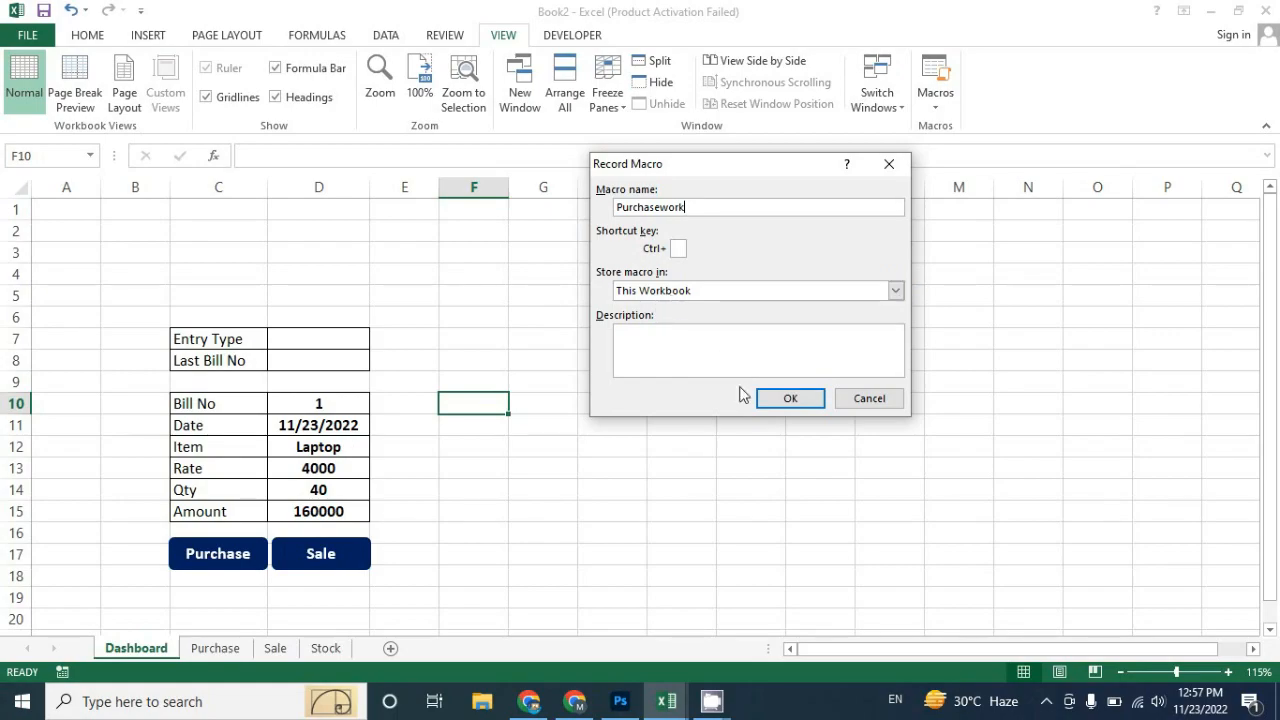
pyautogui.click(789, 400)
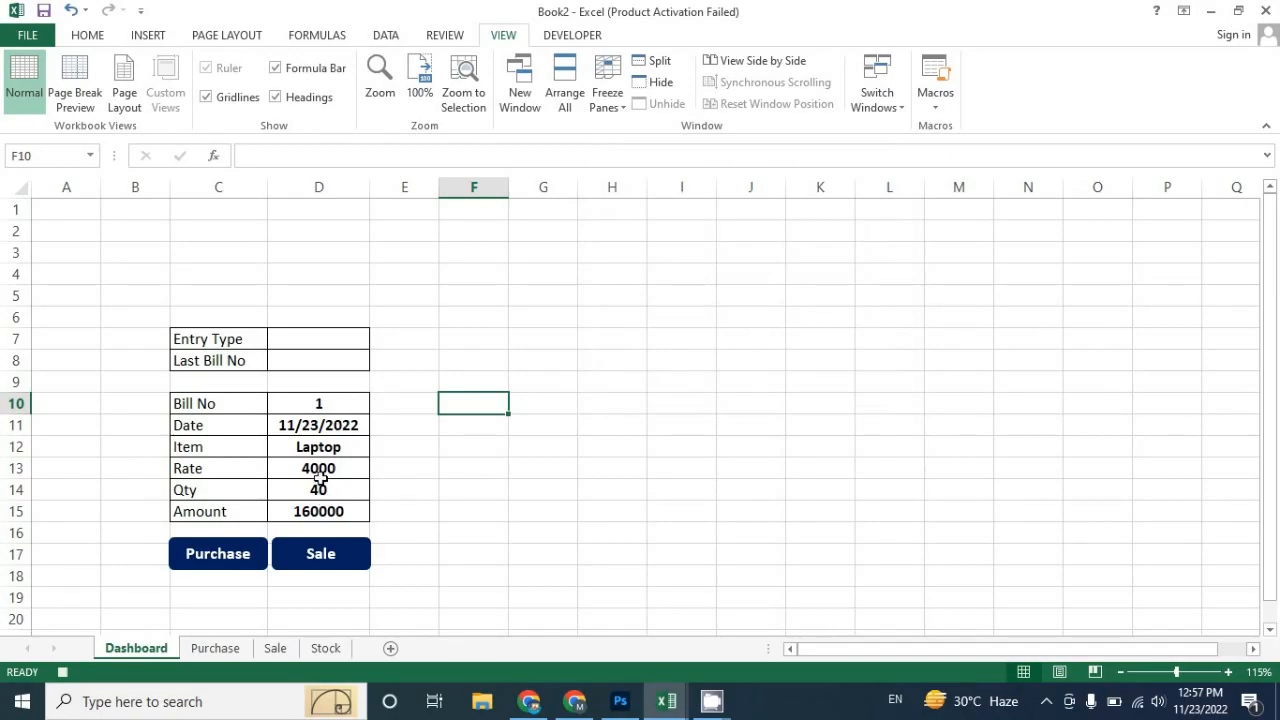
# Step: Copy Dashboard cells D10:D15 and paste them transposed into the Purchase table, starting at cell A4
pyautogui.click(328, 403)
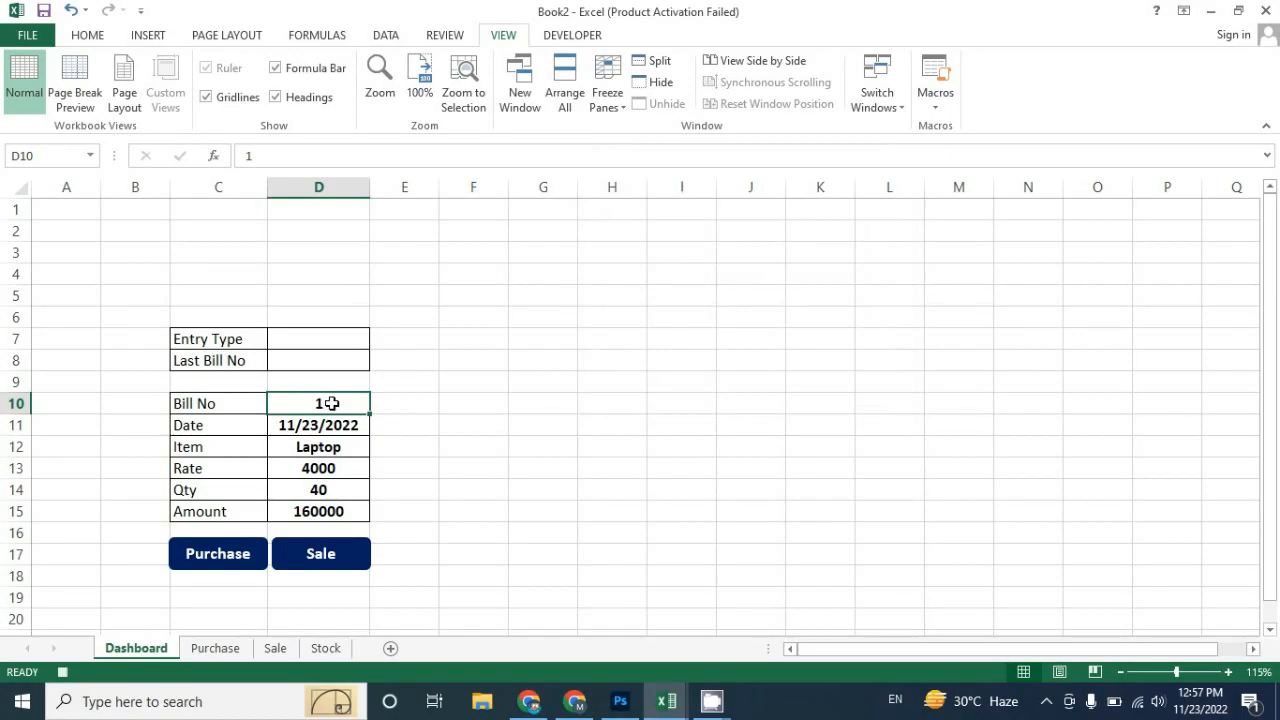
pyautogui.moveTo(331, 403); pyautogui.dragTo(336, 511)
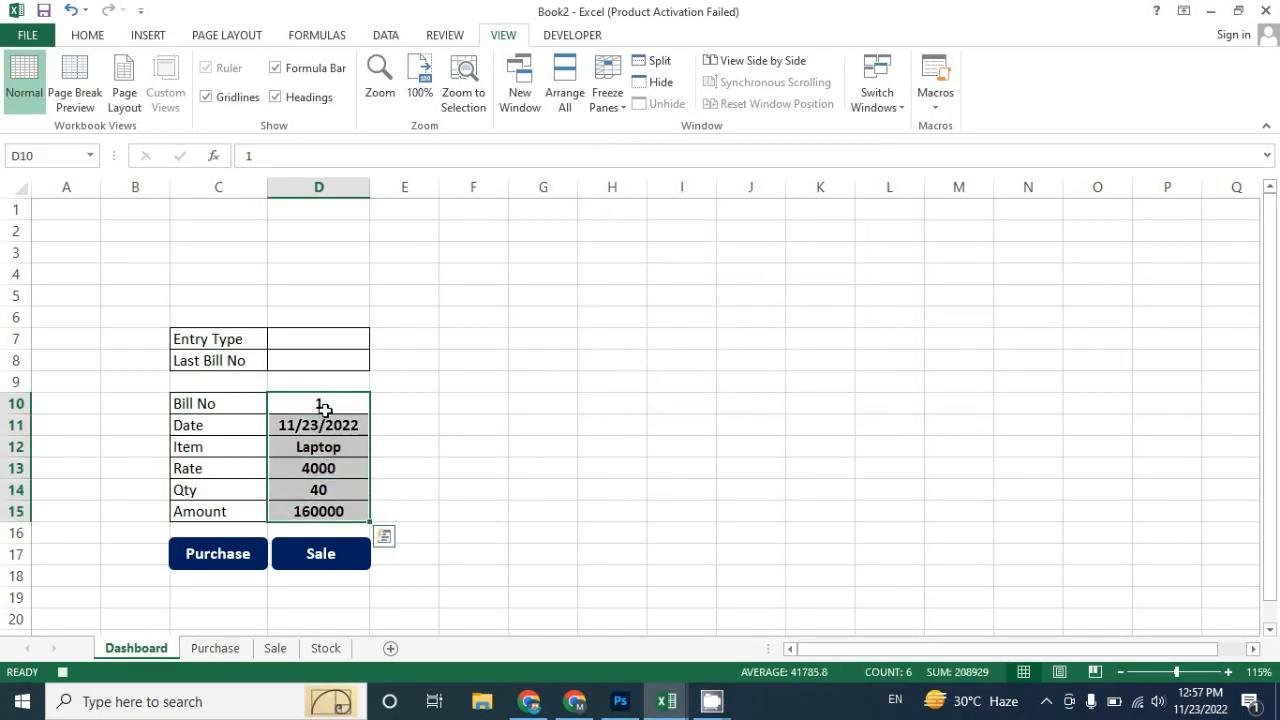
pyautogui.hotkey('ctrl', 'c')
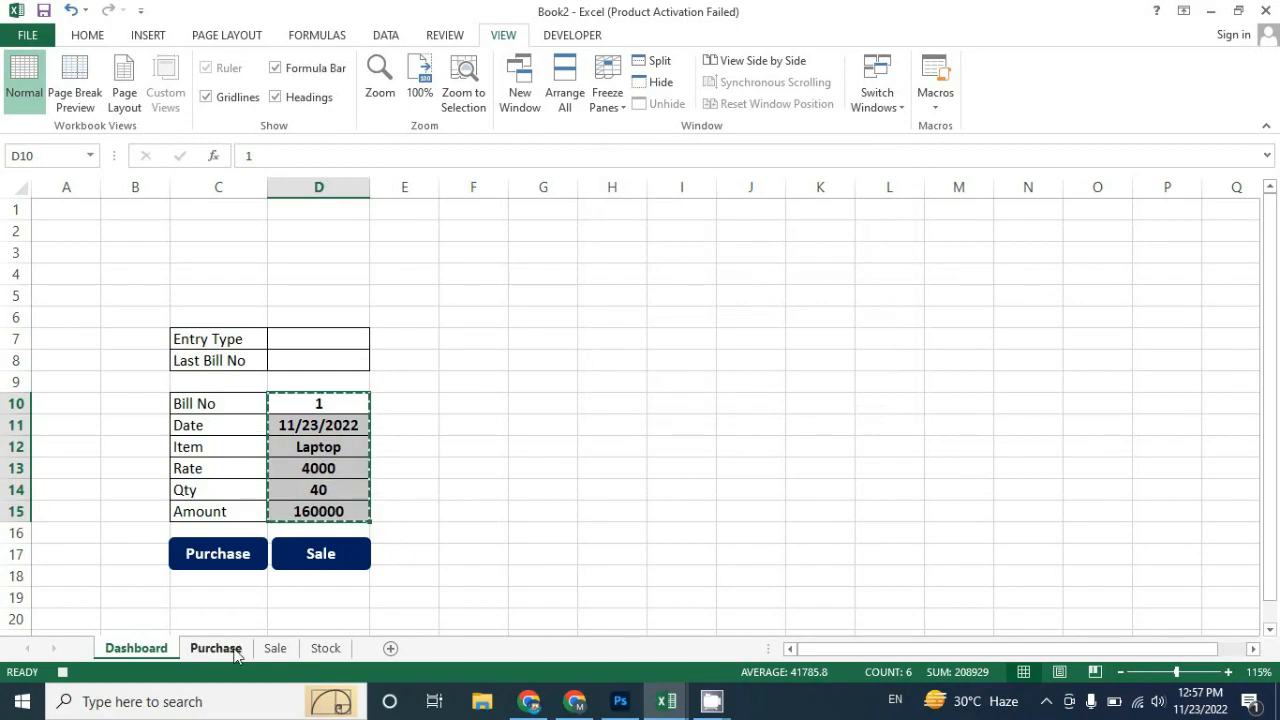
pyautogui.click(216, 648)
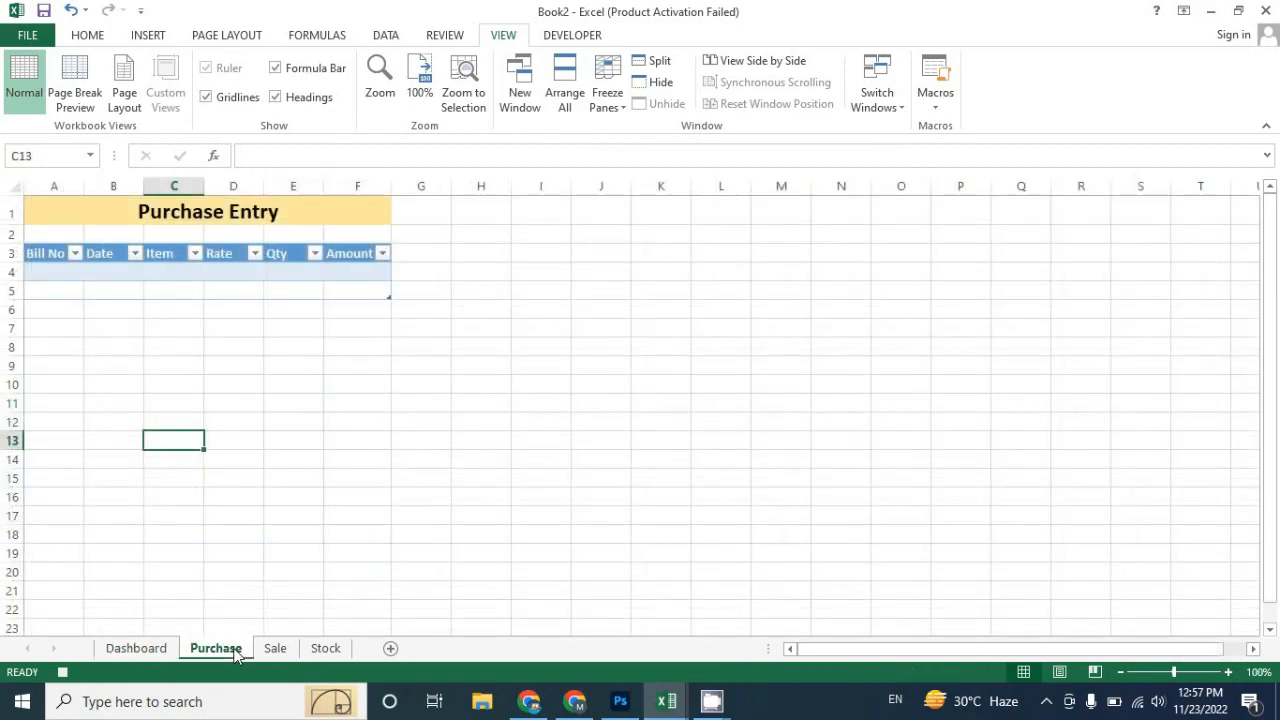
pyautogui.click(54, 273)
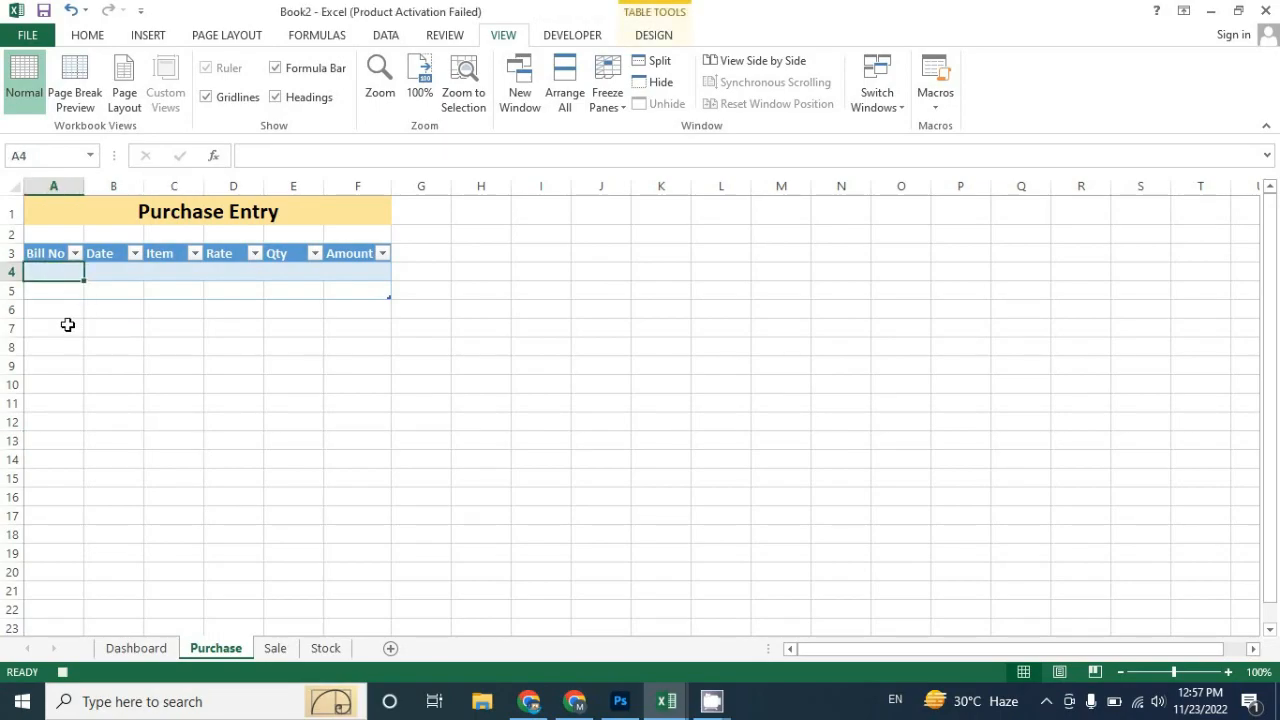
pyautogui.press('alt')
pyautogui.press('h')
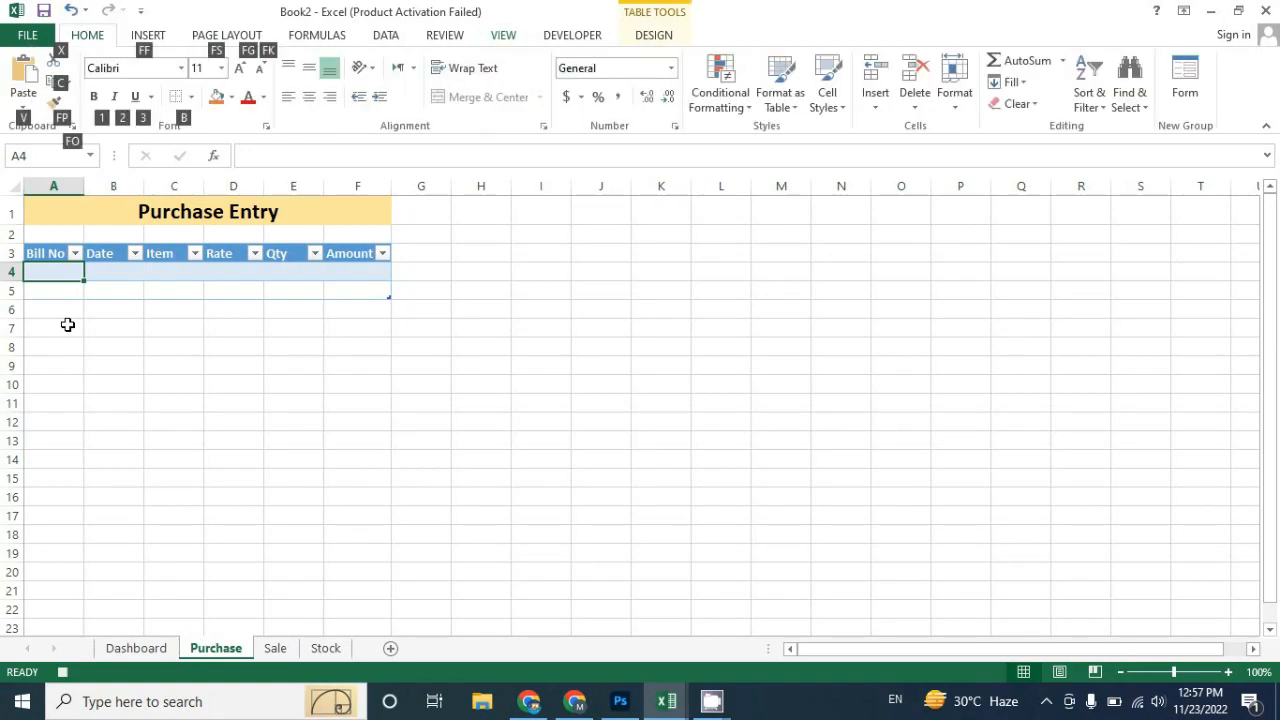
pyautogui.press('alt')
pyautogui.press('p')
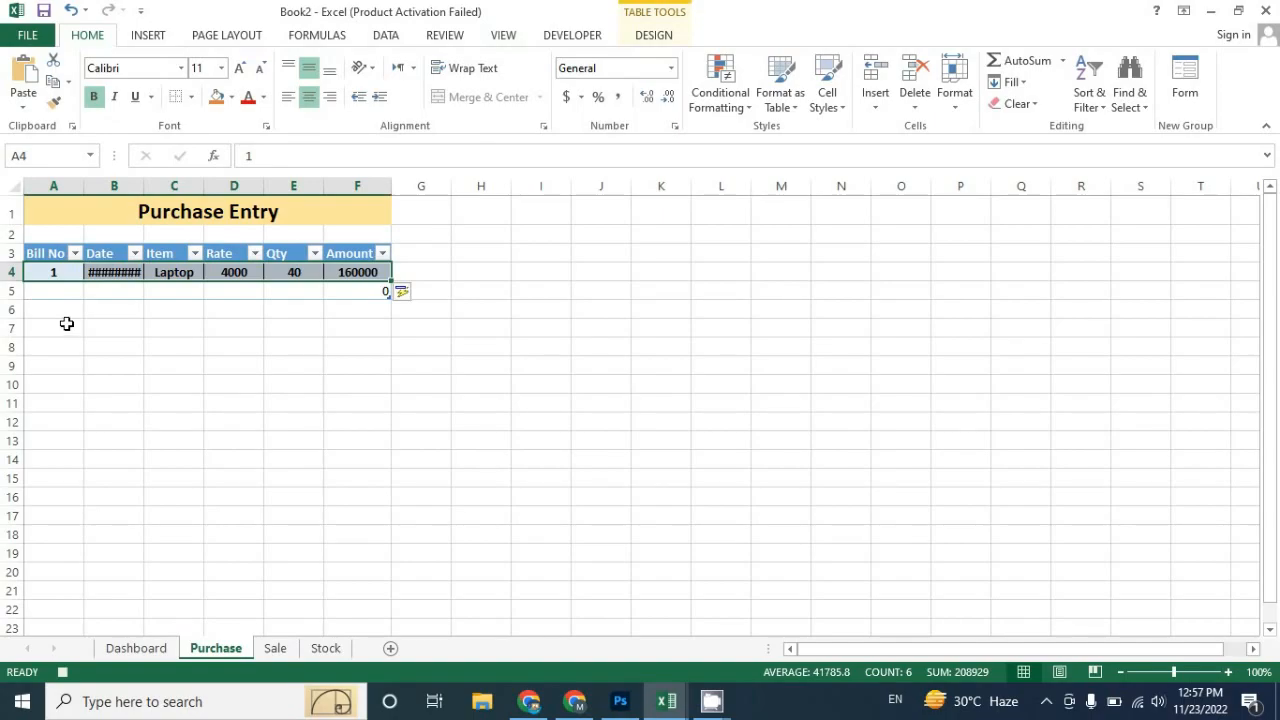
# Step: Insert a blank table row above the Laptop entry in row 4 of the Purchase table
pyautogui.click(62, 273)
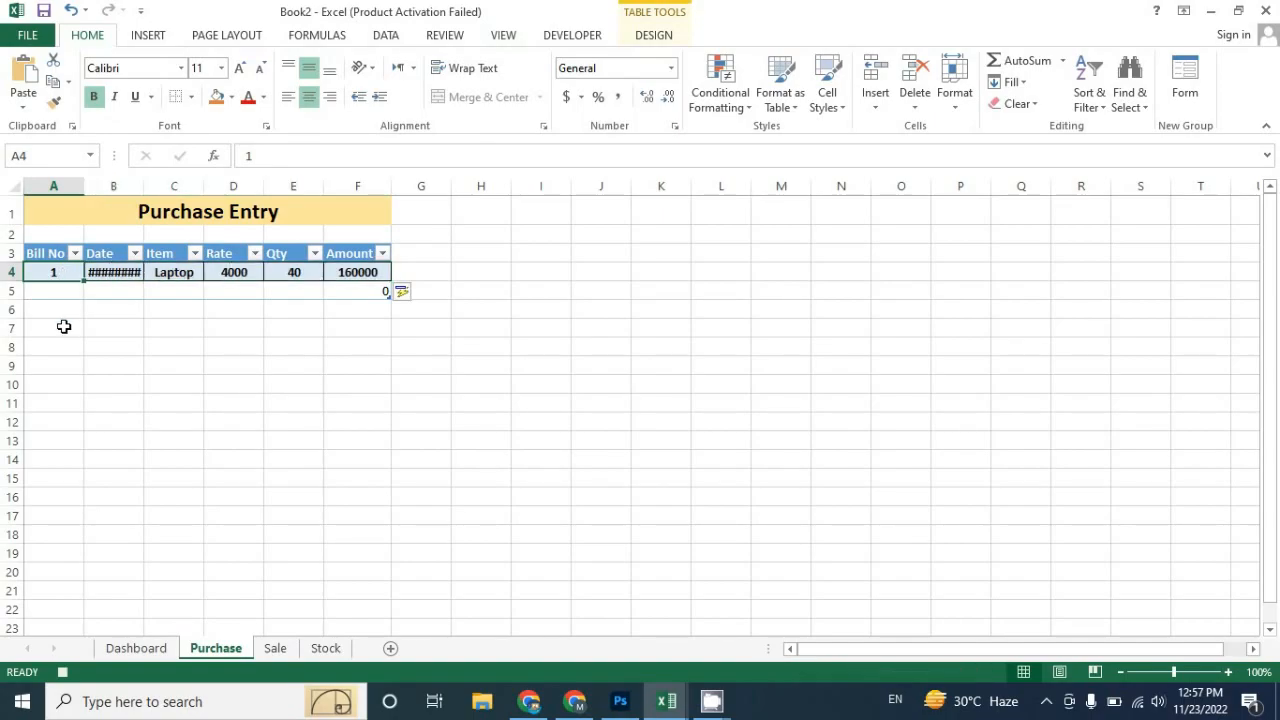
pyautogui.rightClick(70, 272)
pyautogui.moveTo(137, 414)
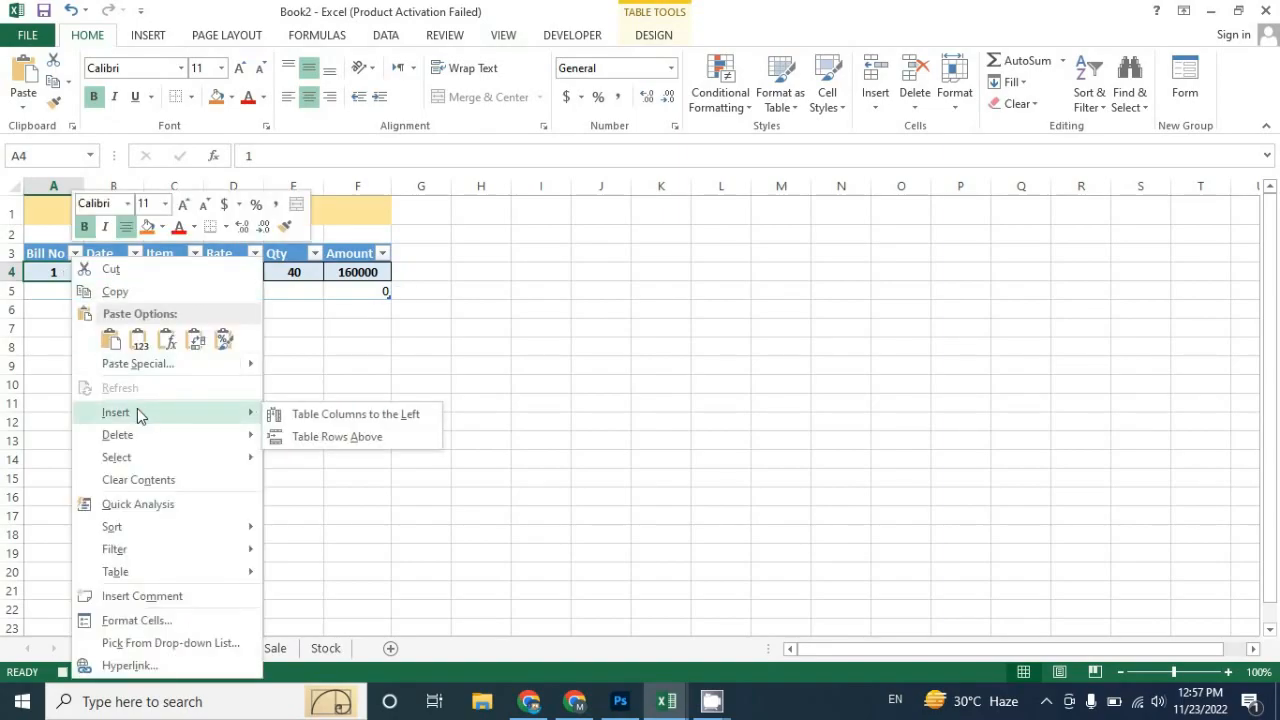
pyautogui.click(328, 436)
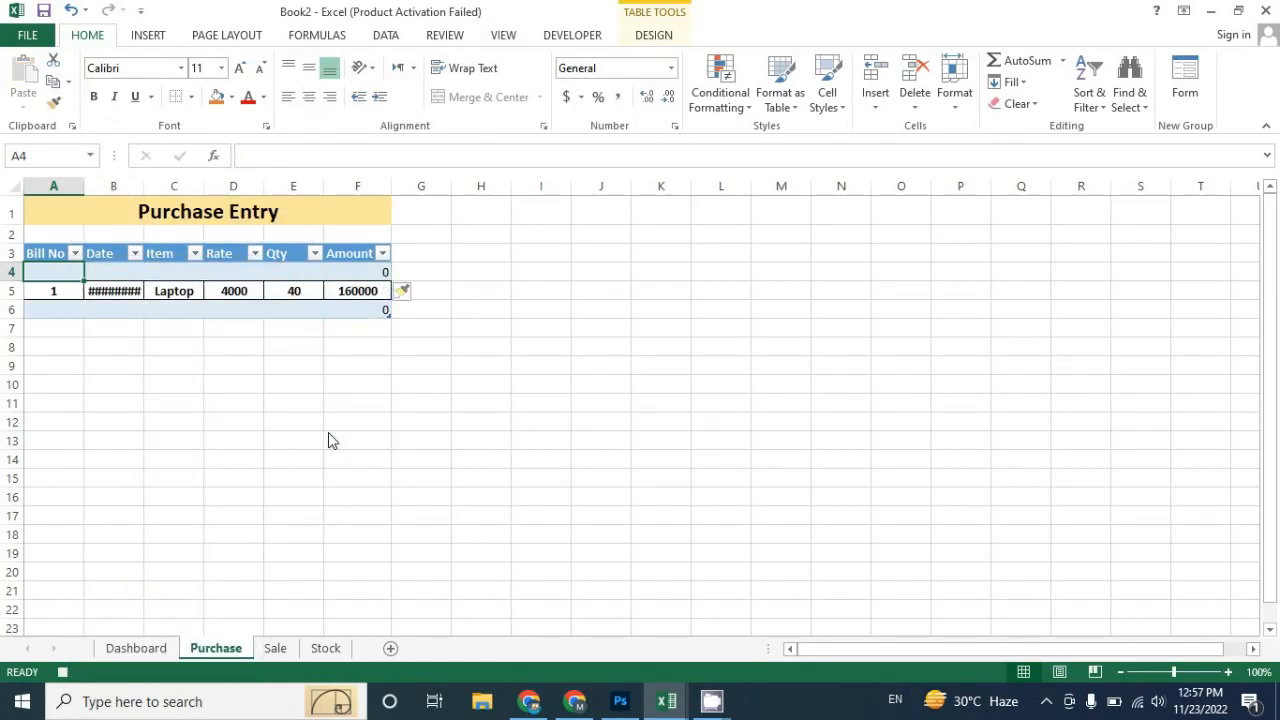
# Step: Clear the Dashboard entries in D10:D14 and stop the macro recording with Entry Type cell D7 selected
pyautogui.click(153, 649)
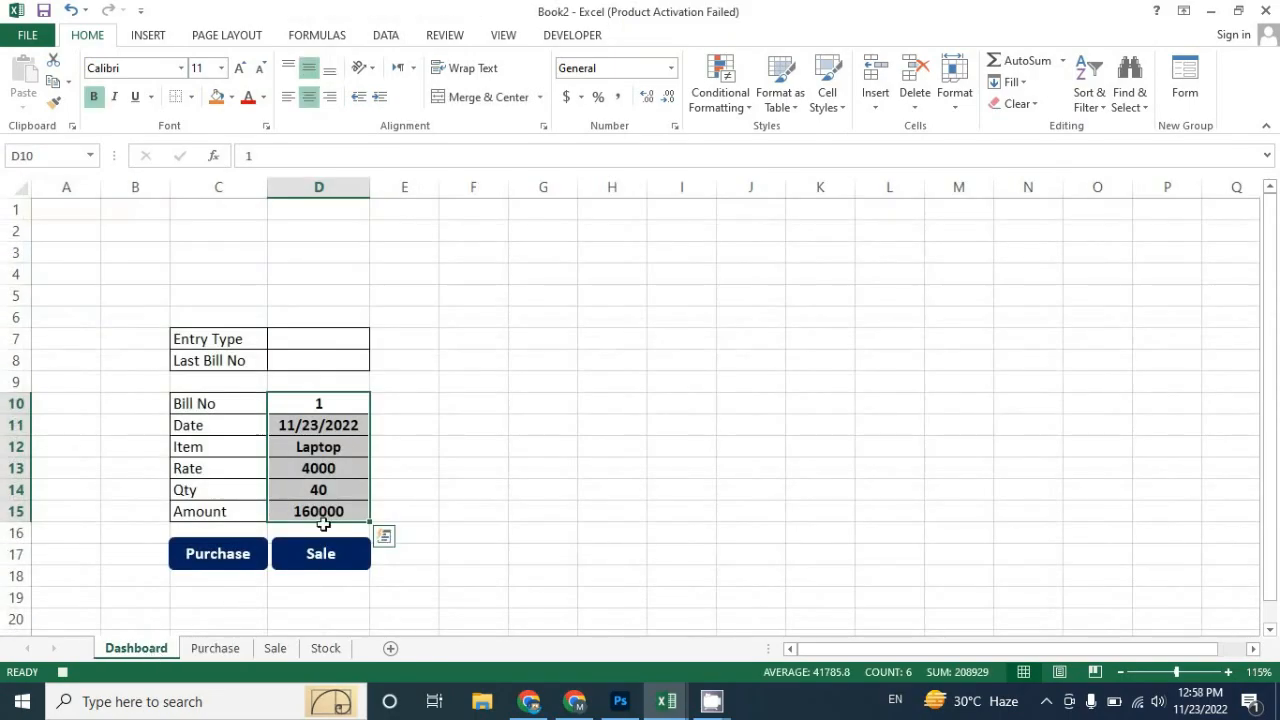
pyautogui.moveTo(334, 490); pyautogui.dragTo(332, 411)
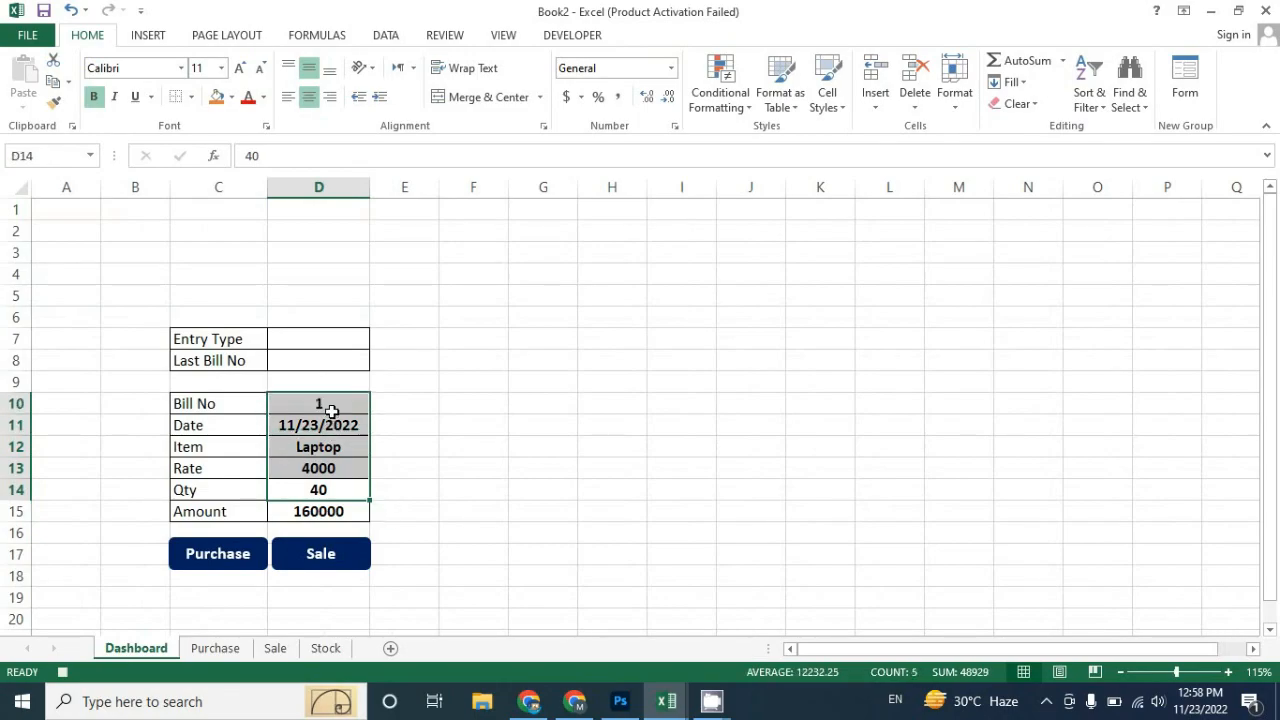
pyautogui.press('Delete')
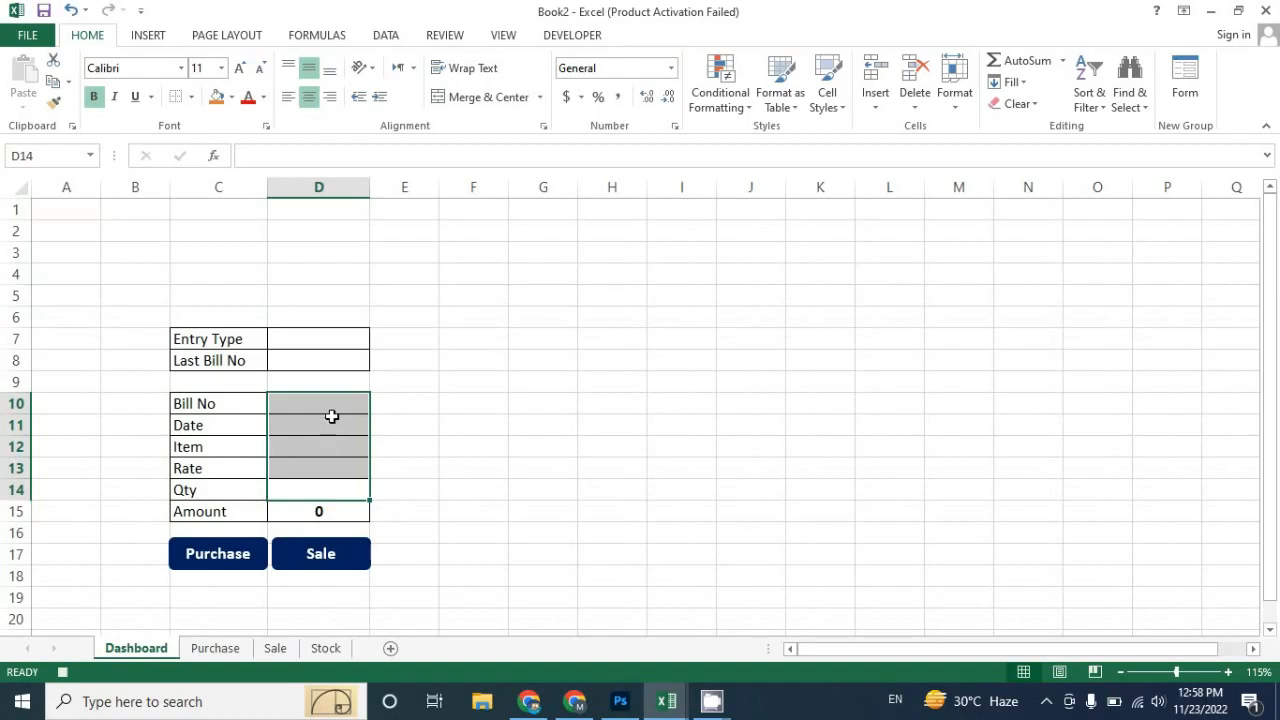
pyautogui.click(316, 341)
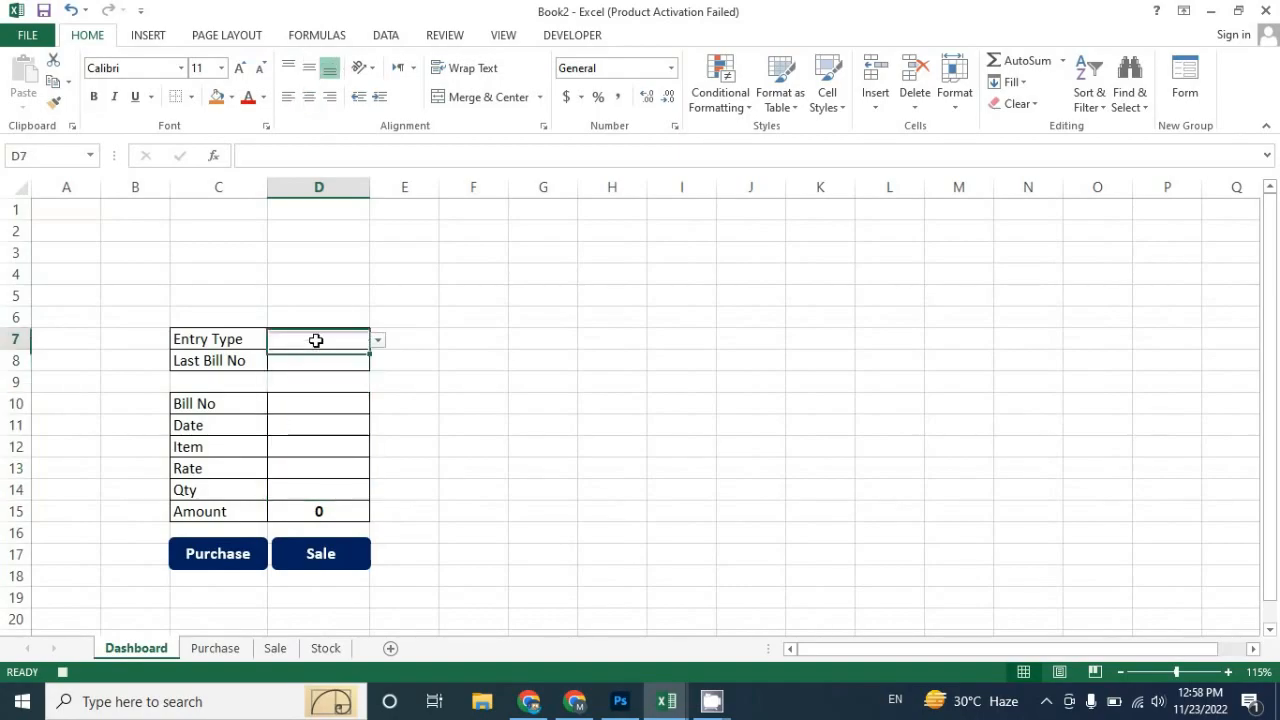
pyautogui.click(63, 673)
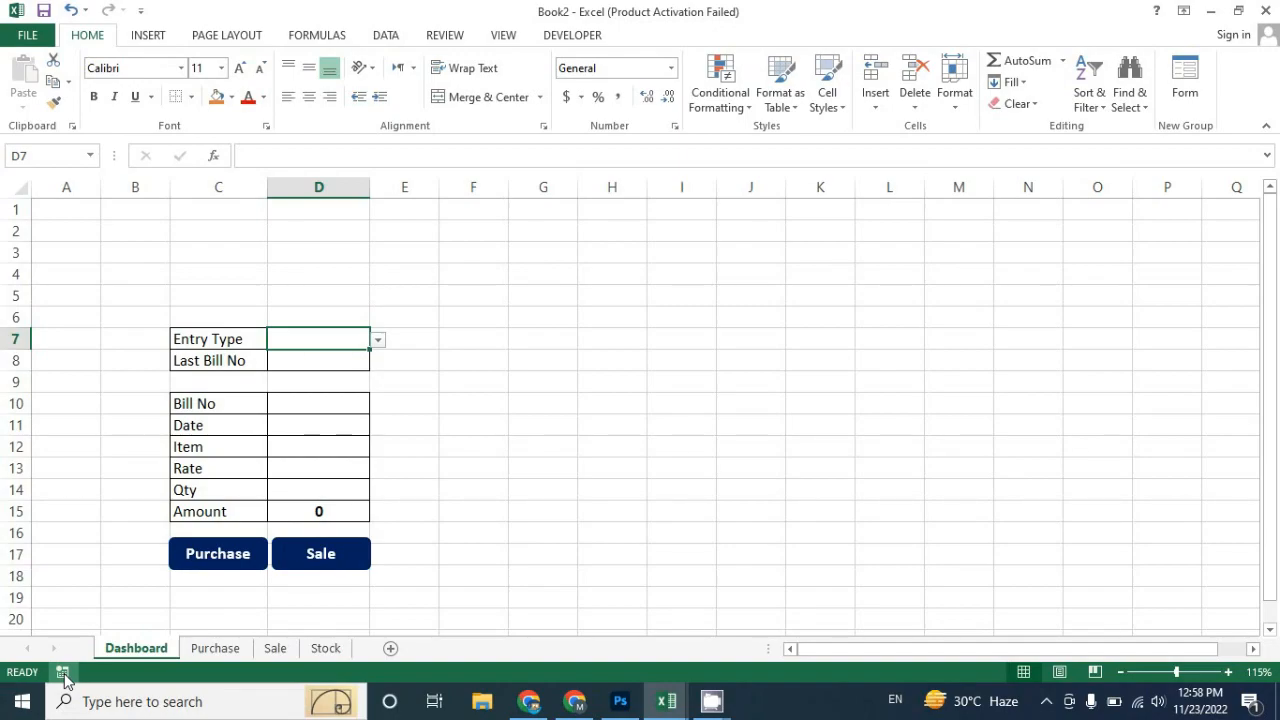
# Step: Auto-fit the Date column of the Purchase table so full dates display, and return to the Dashboard sheet
pyautogui.click(224, 654)
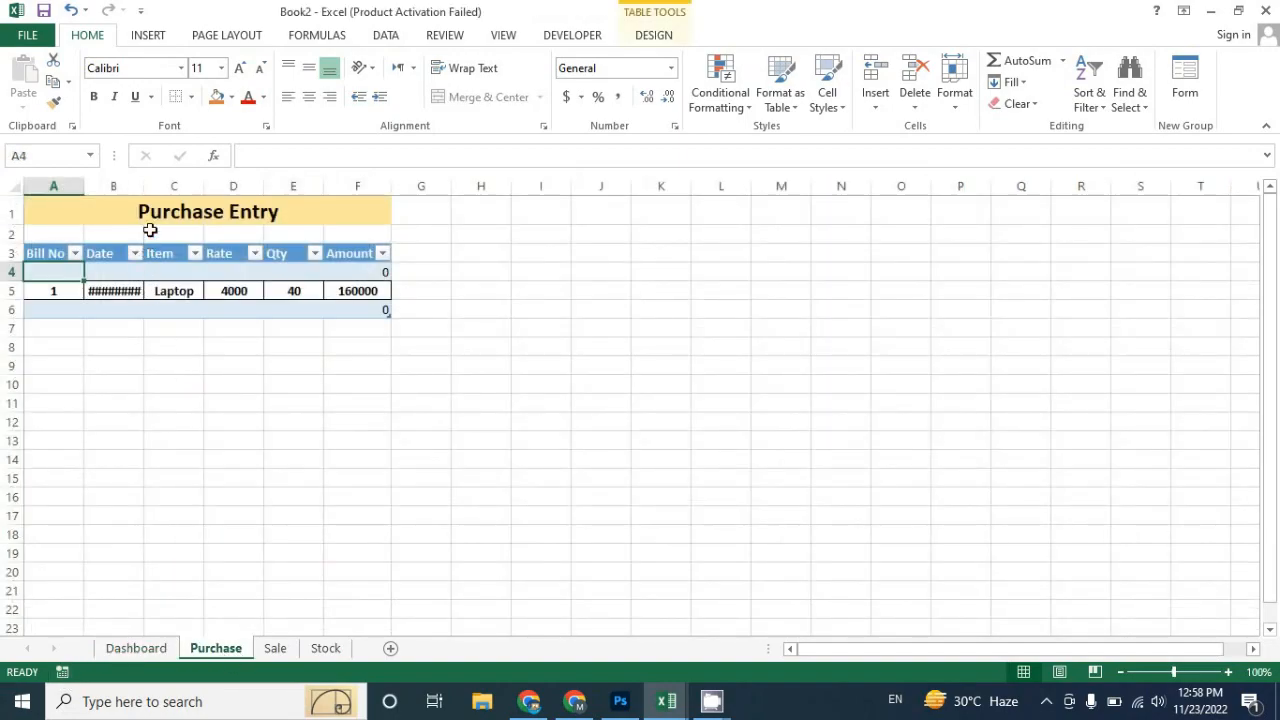
pyautogui.doubleClick(146, 193)
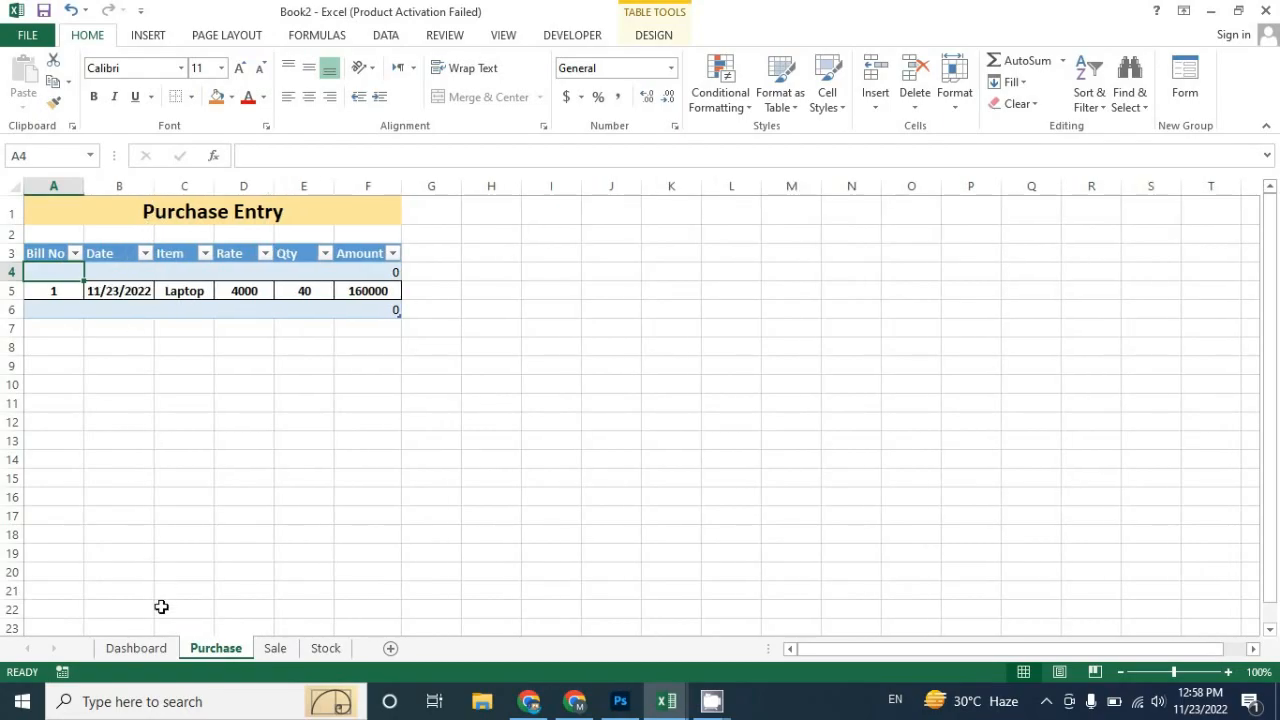
pyautogui.click(157, 648)
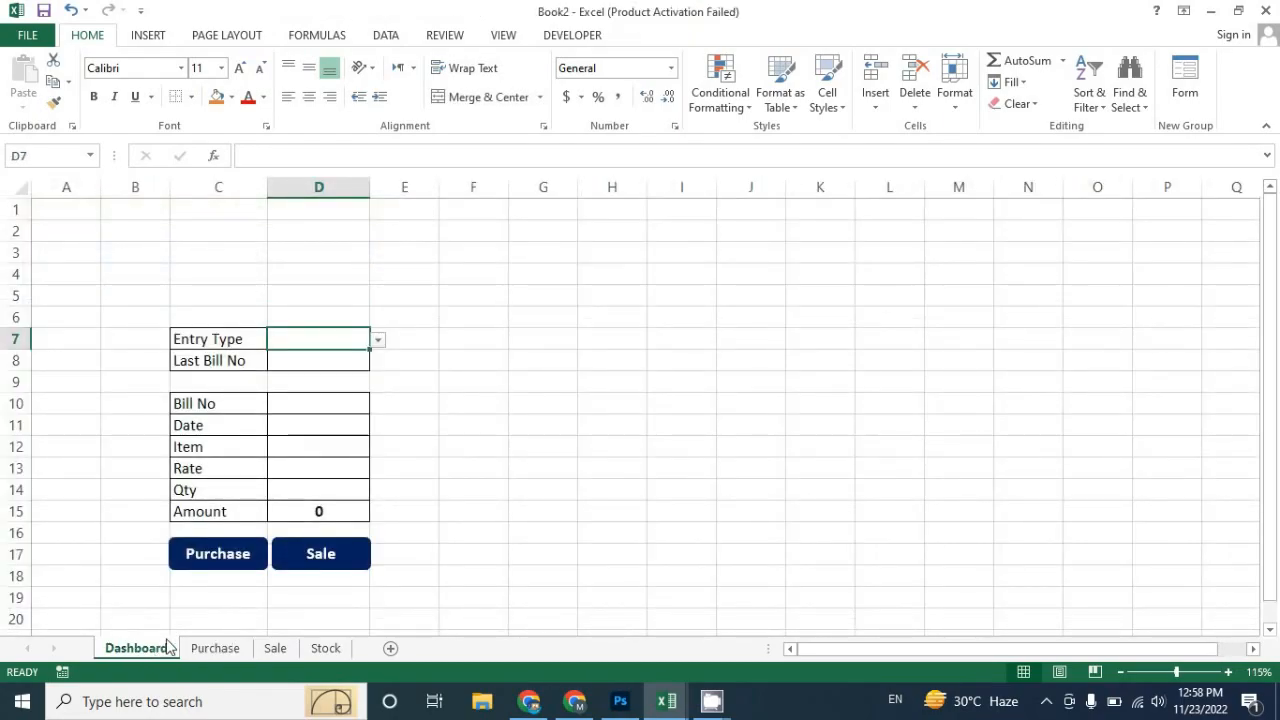
# Step: Assign the Purchasework macro to the Purchase button on the Dashboard
pyautogui.keyDown('ctrl'); pyautogui.click(242, 567); pyautogui.keyUp('ctrl')
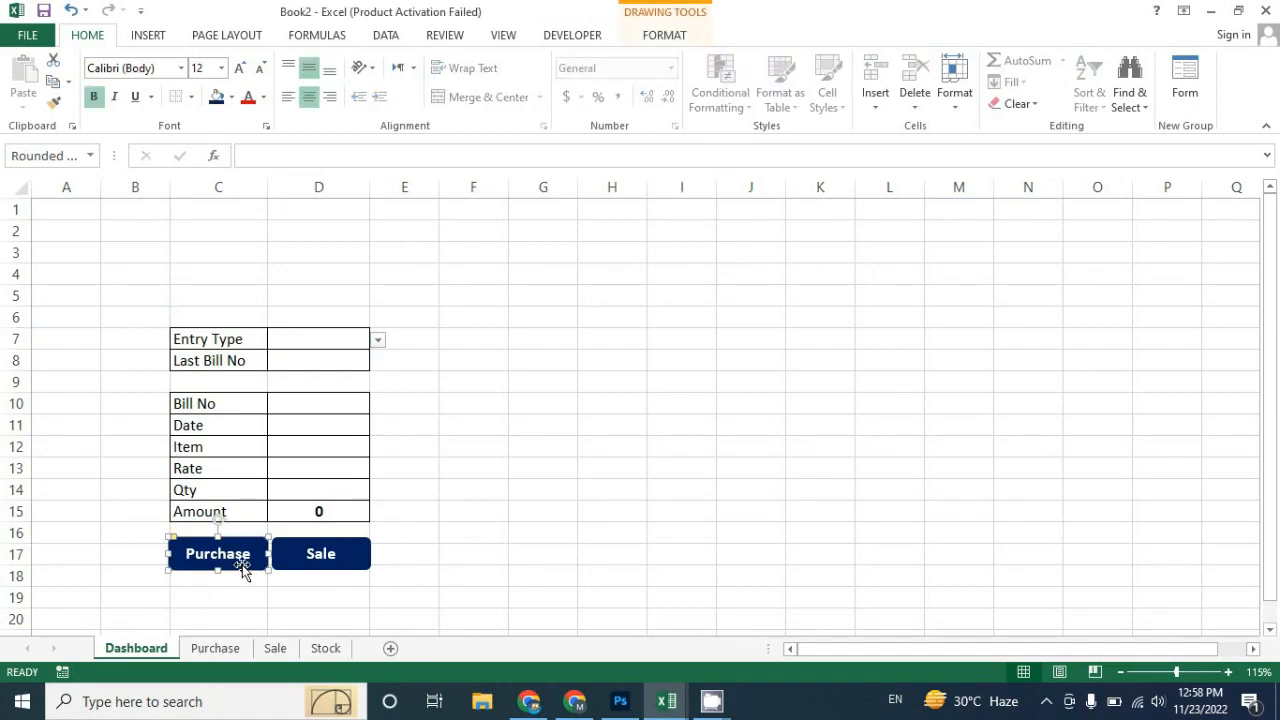
pyautogui.rightClick(242, 567)
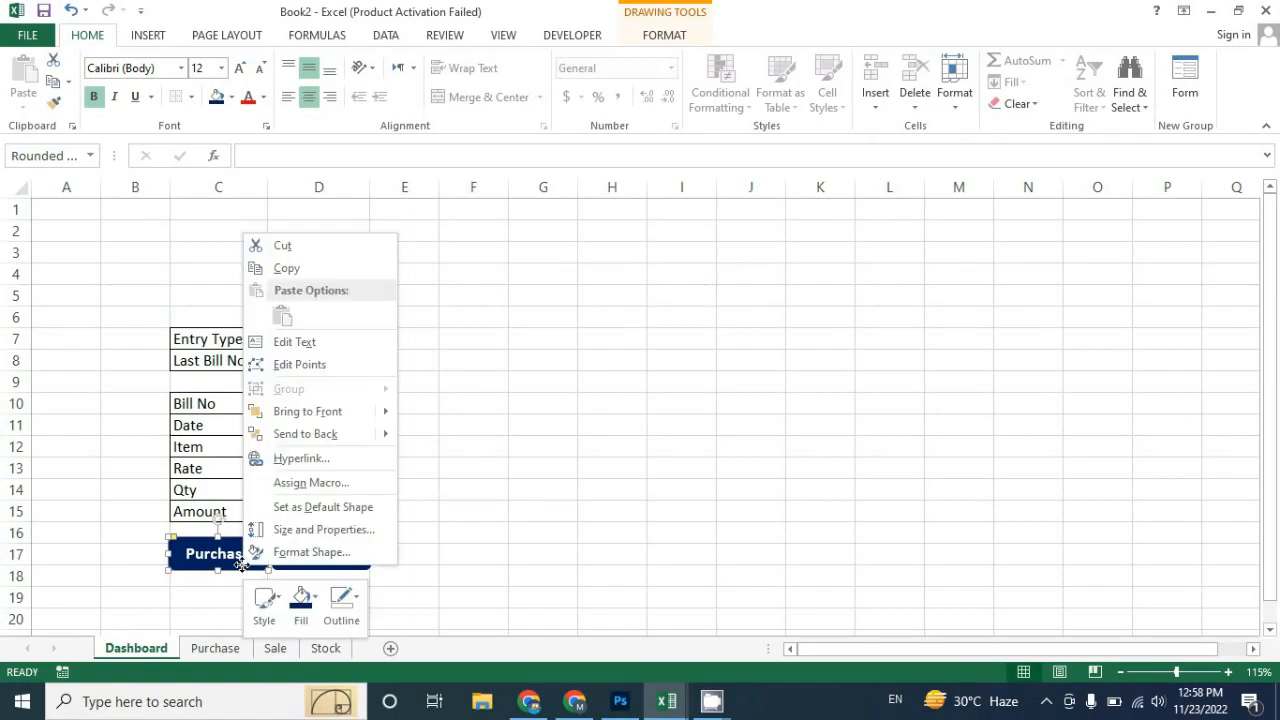
pyautogui.click(310, 483)
pyautogui.click(219, 393)
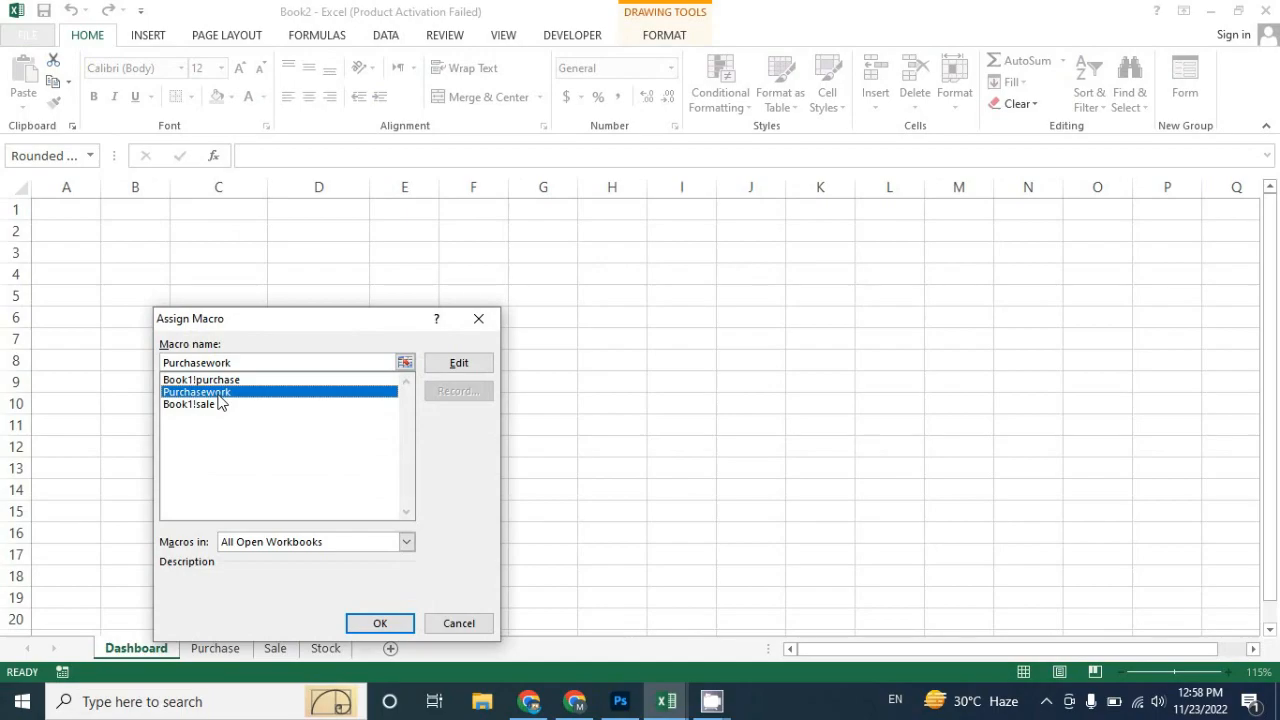
pyautogui.click(372, 622)
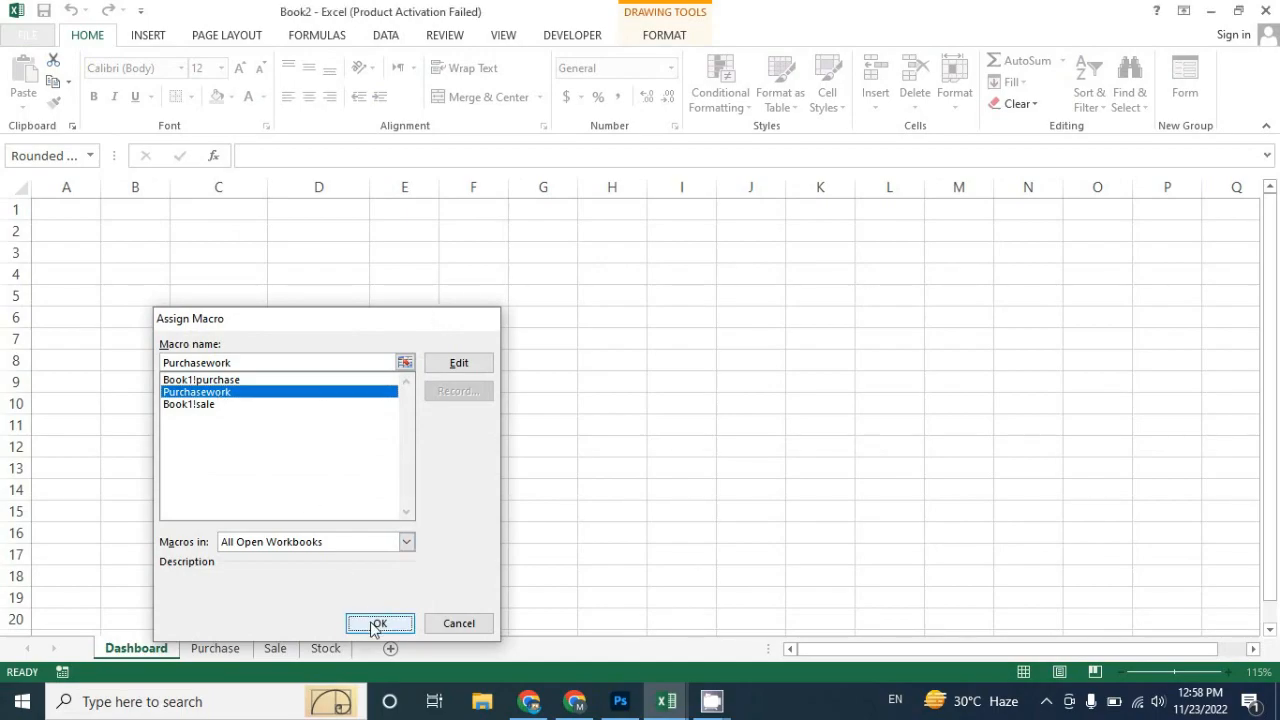
# Step: Enter Bill No 2 and the date 11/23/2022 in the Dashboard form, and open the Item choices in D12
pyautogui.click(321, 405)
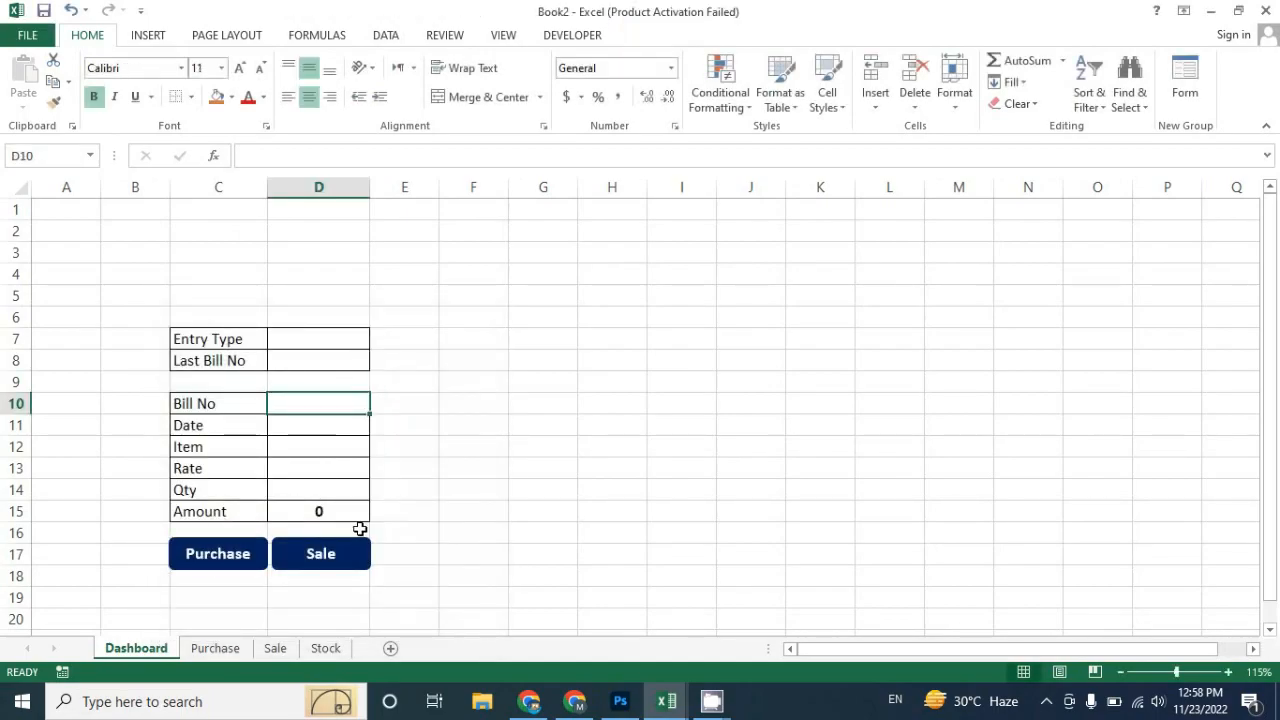
pyautogui.write('2')
pyautogui.press('Return')
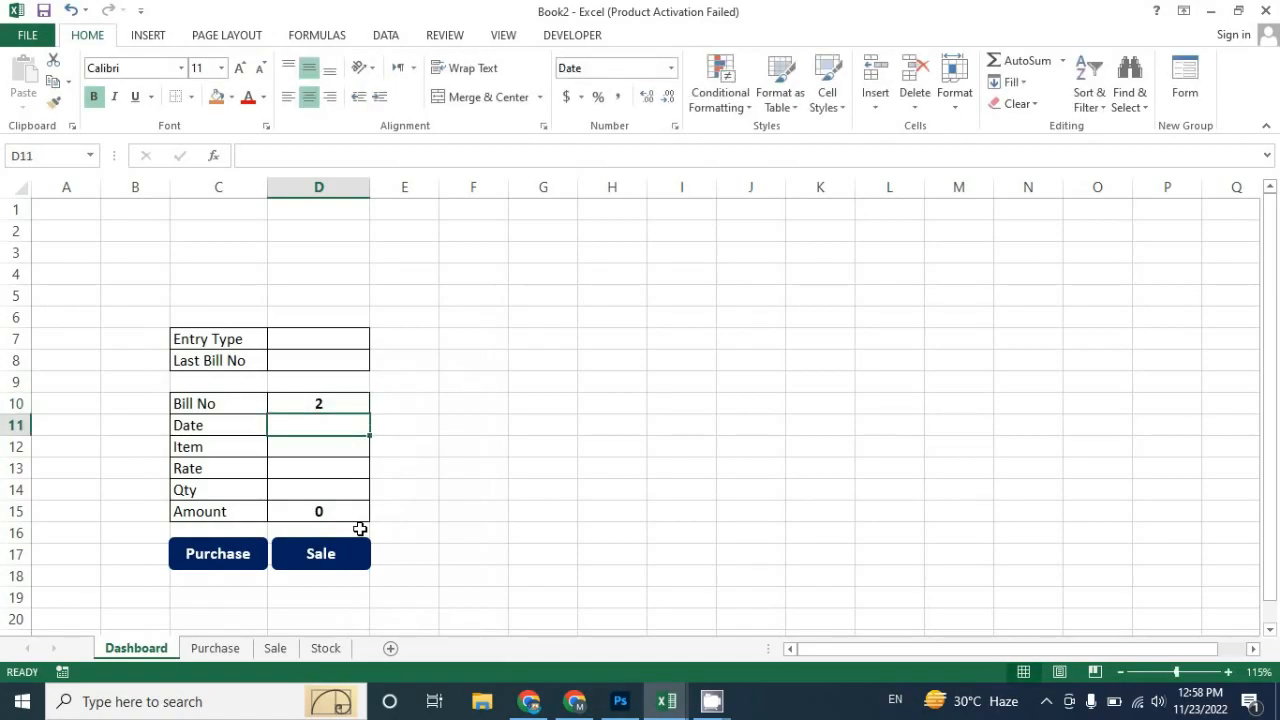
pyautogui.hotkey('ctrl', ';')
pyautogui.press('Return')
pyautogui.click(378, 451)
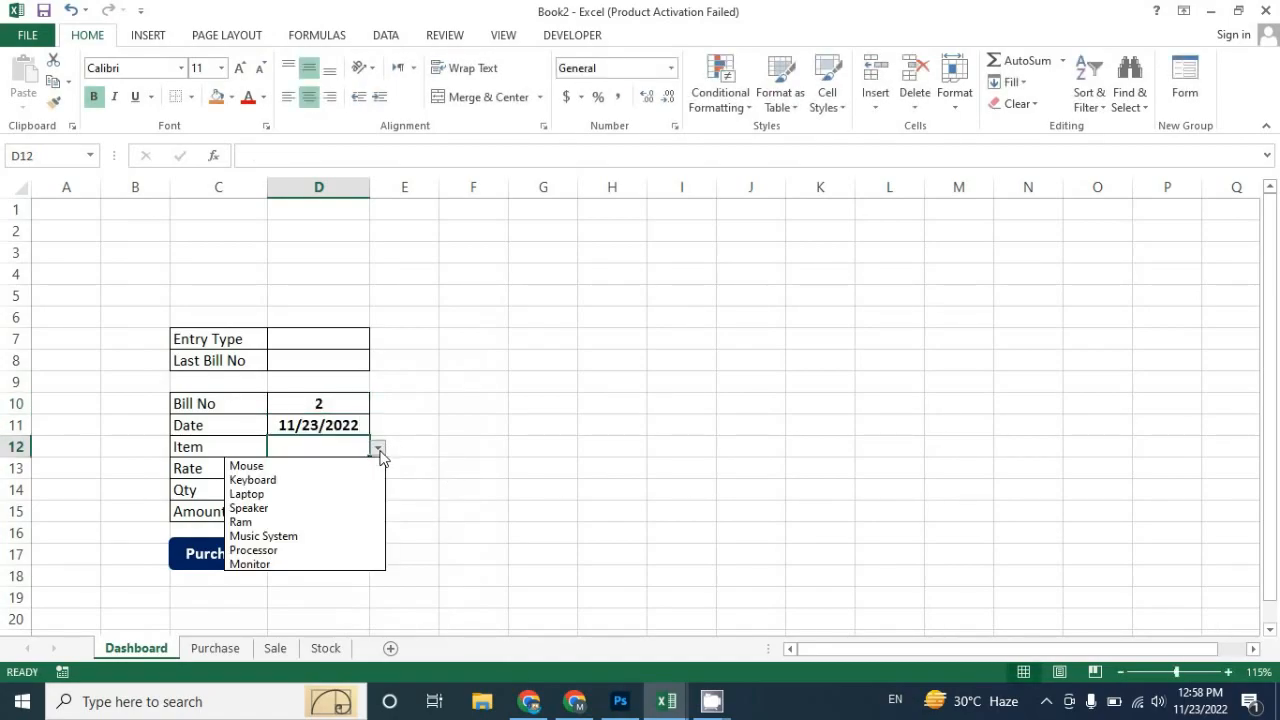
# Step: Fill in the Dashboard purchase entry with item Mouse, rate 200 and quantity 50
pyautogui.click(310, 467)
pyautogui.click(310, 477)
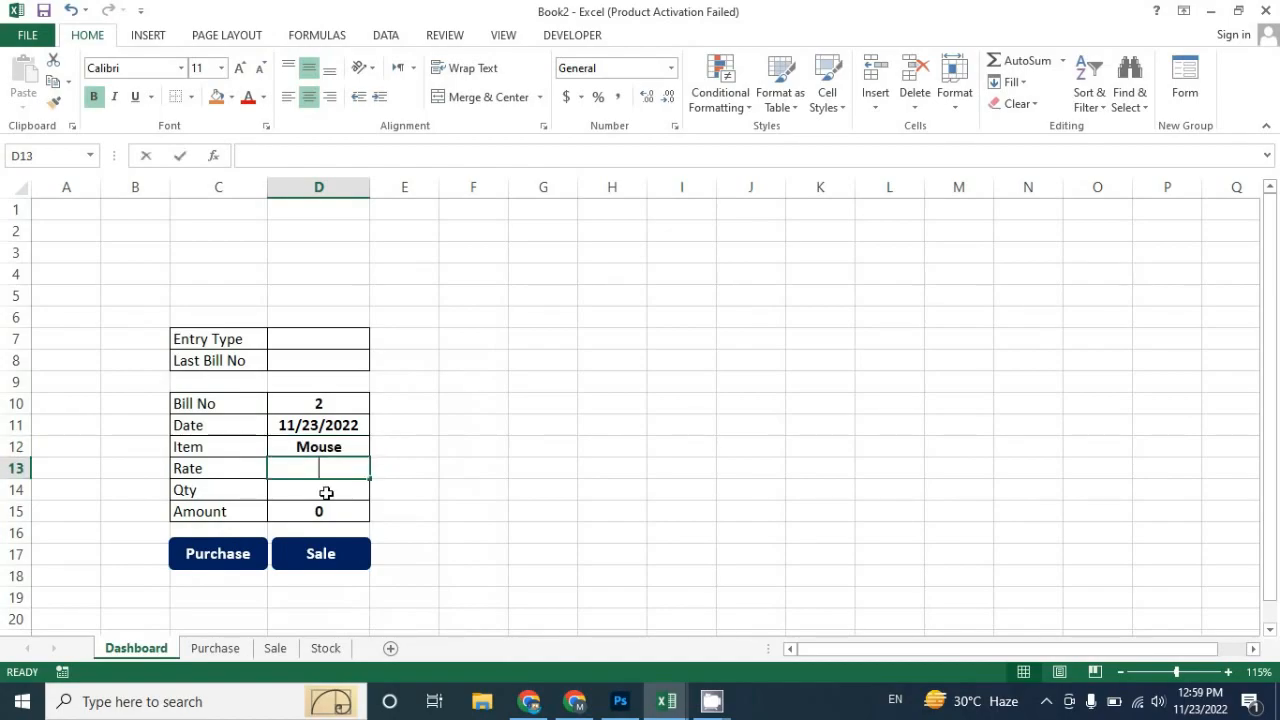
pyautogui.write('200')
pyautogui.press('Return')
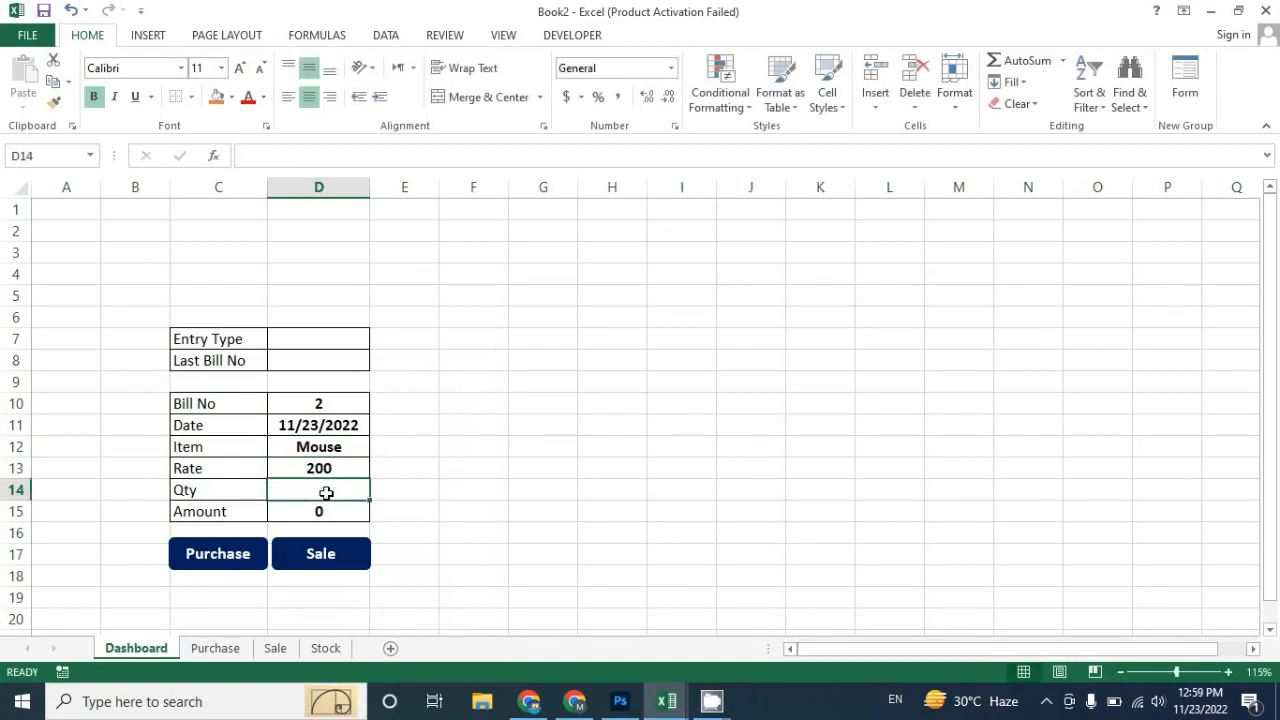
pyautogui.write('50')
pyautogui.press('Return')
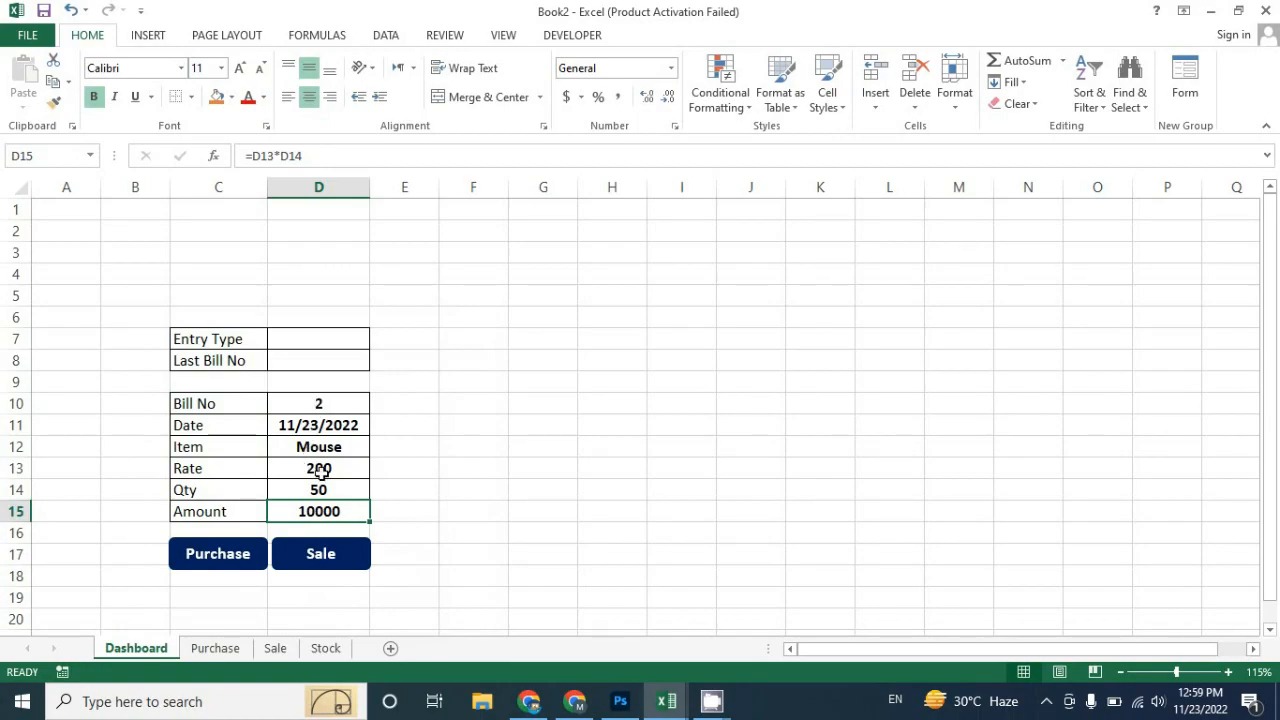
# Step: Post the completed entry as a purchase and check the Purchase sheet before and after posting
pyautogui.click(230, 649)
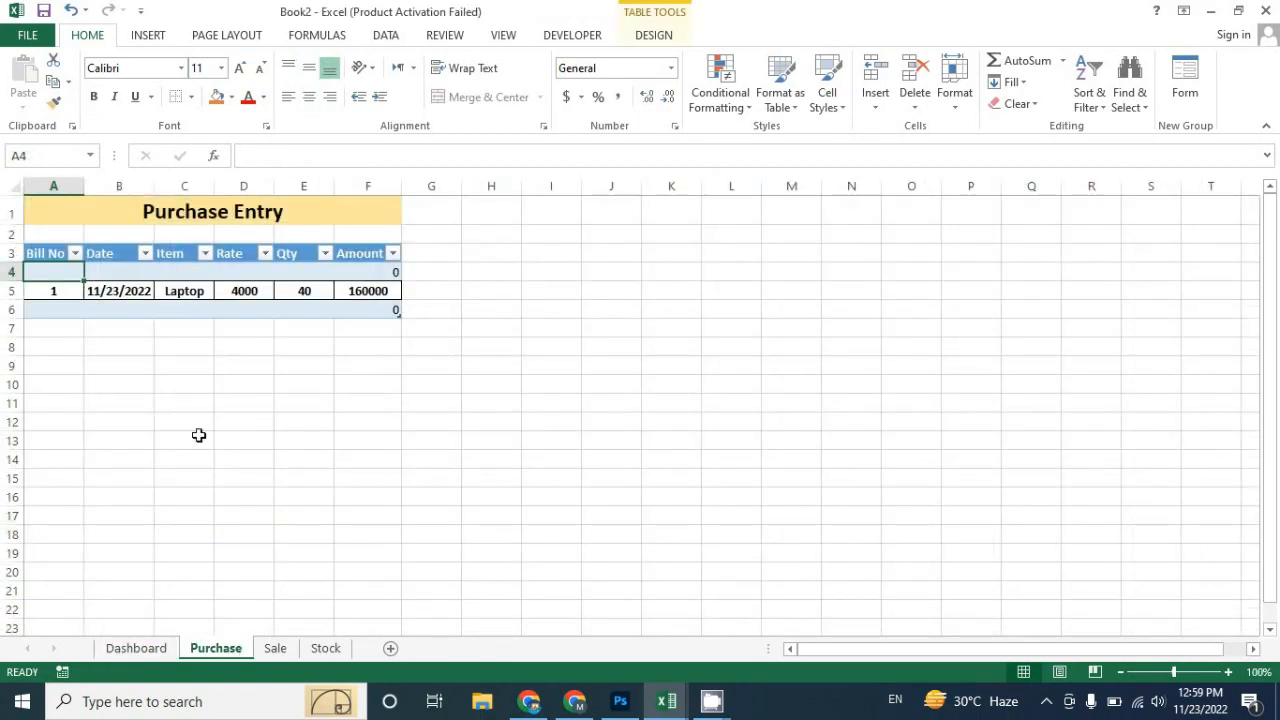
pyautogui.click(150, 651)
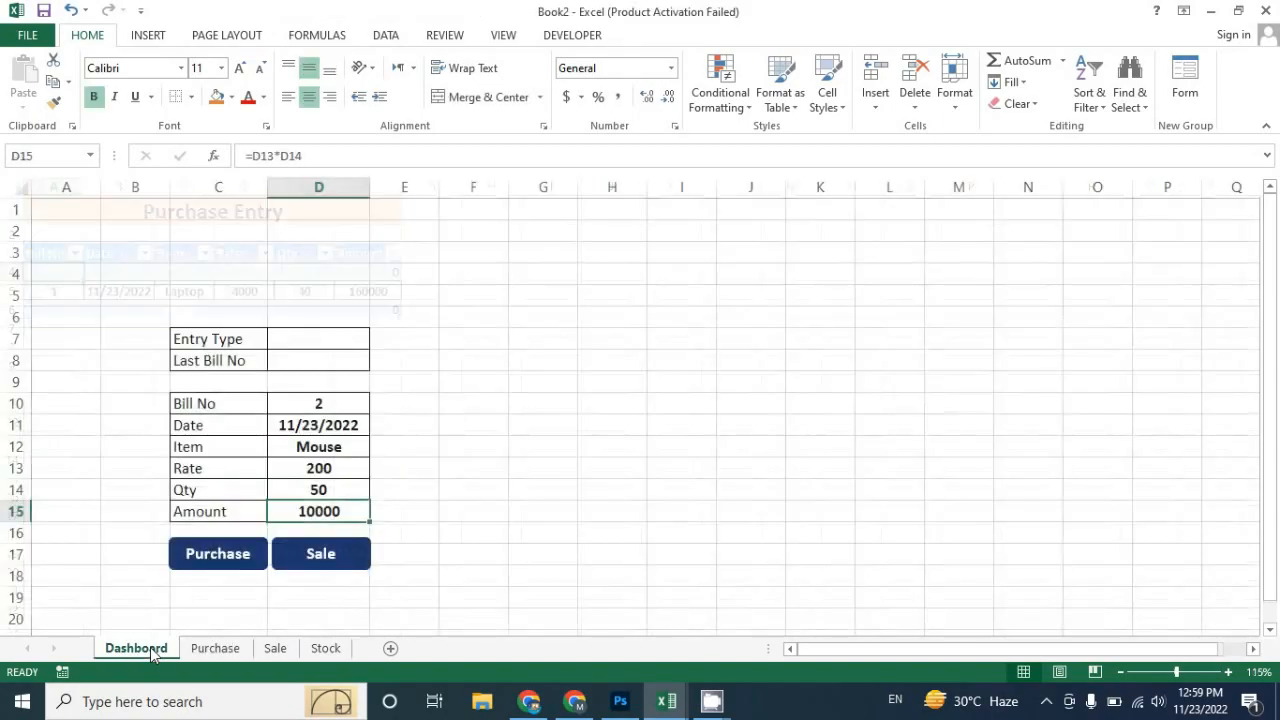
pyautogui.click(217, 565)
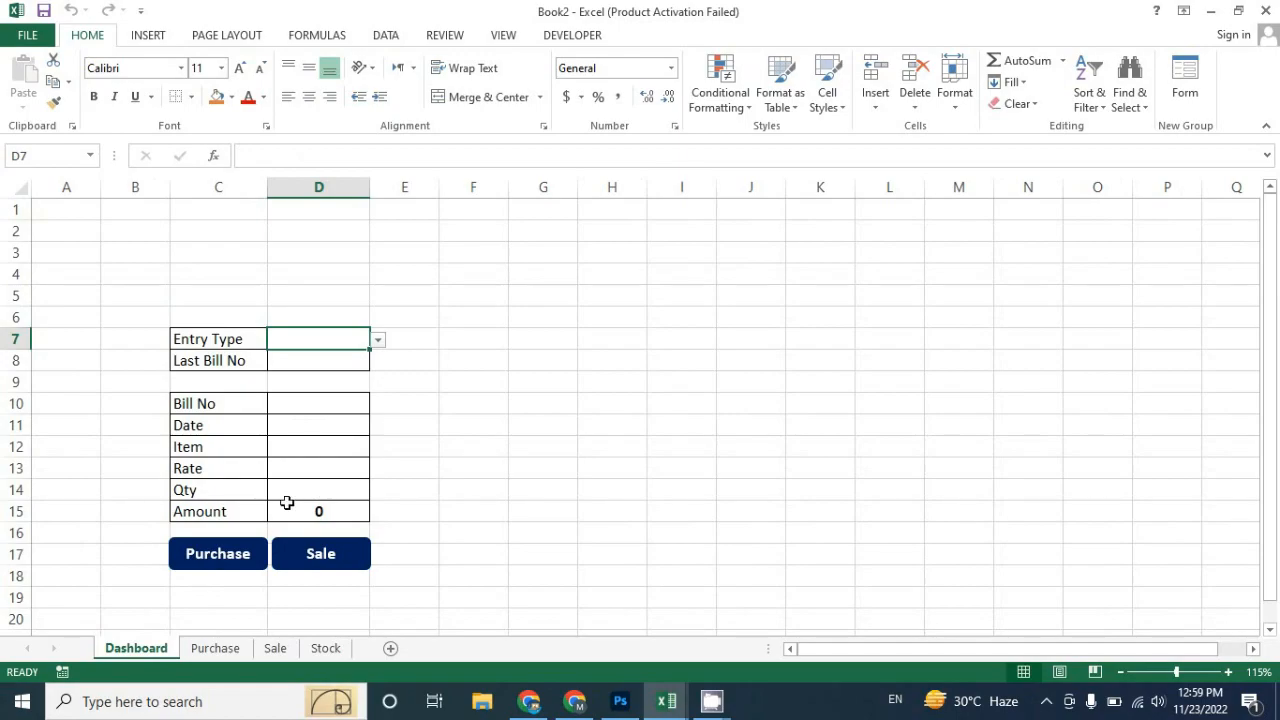
pyautogui.click(215, 648)
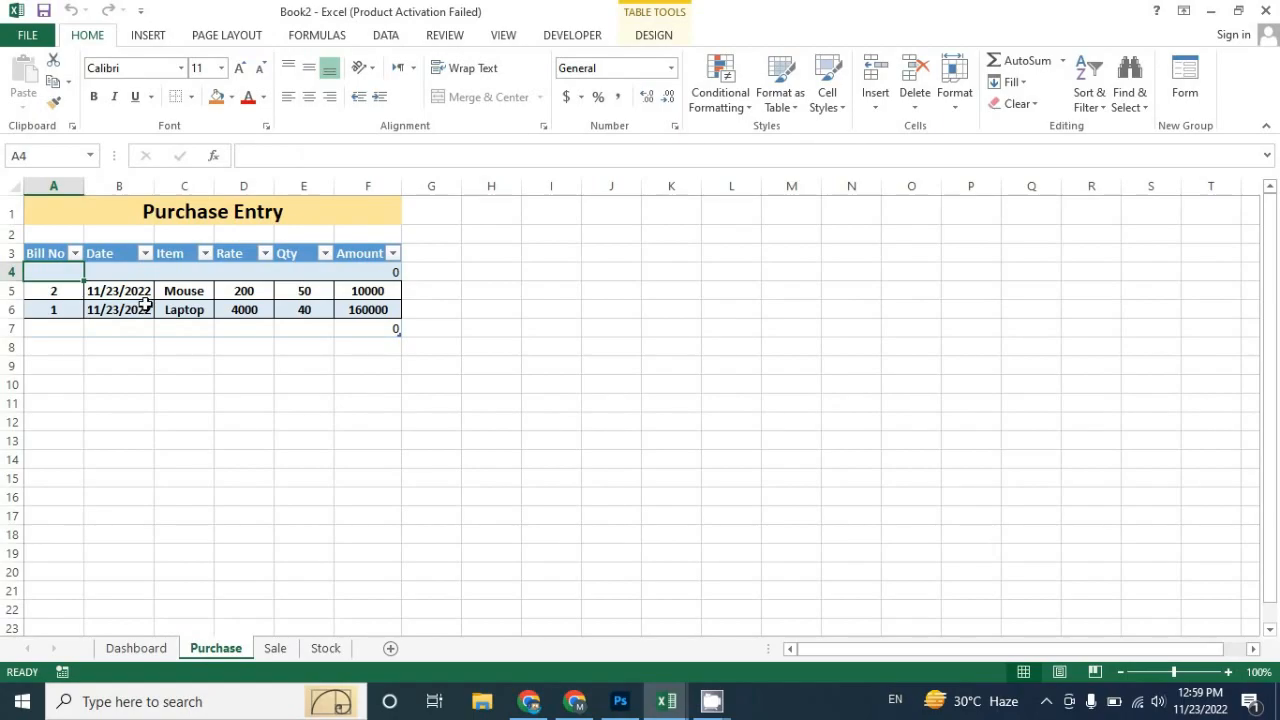
pyautogui.click(152, 650)
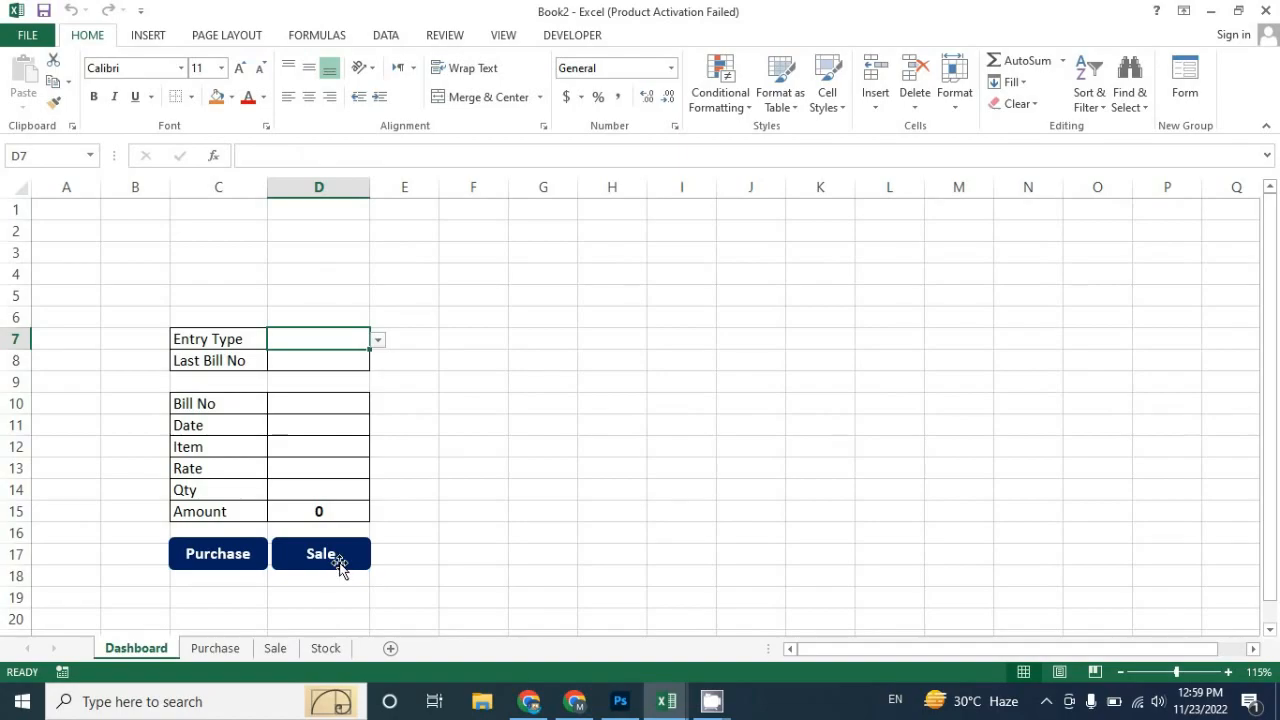
# Step: Start a sale entry on the Dashboard with Bill No 1 and today's date, 11/23/2022, checking the Sale sheet in between
pyautogui.click(319, 405)
pyautogui.write('1')
pyautogui.press('Return')
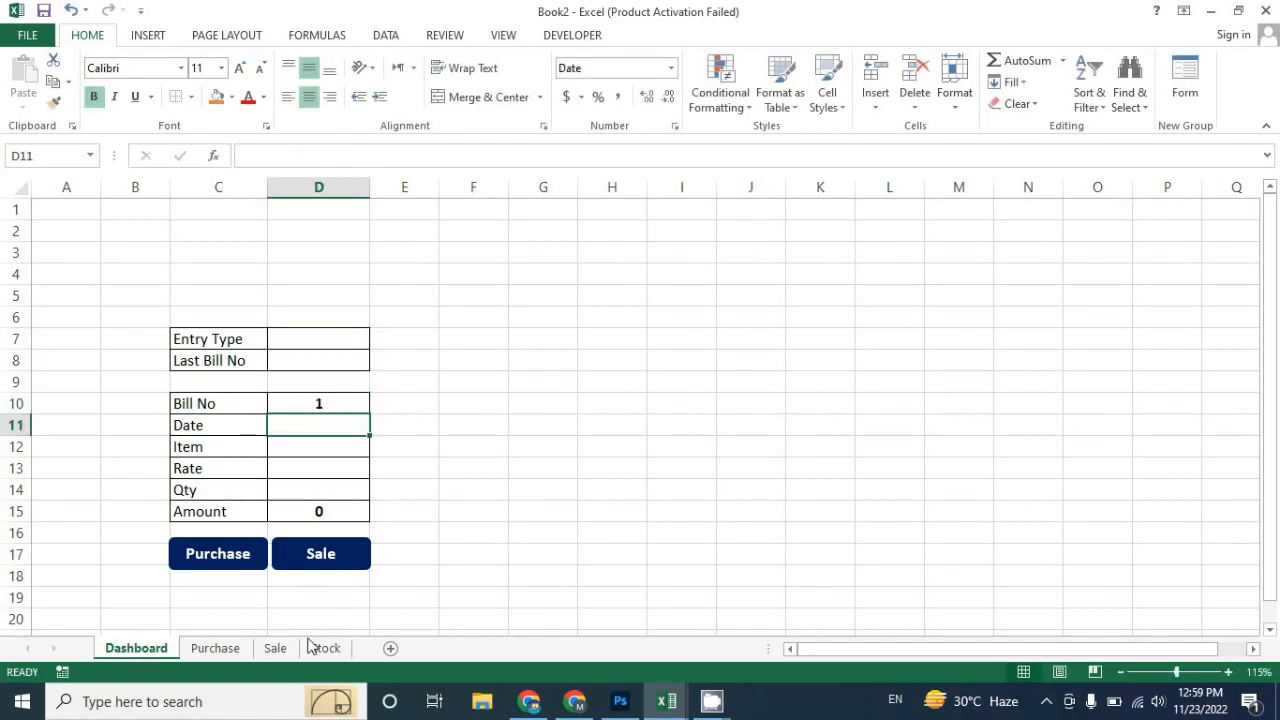
pyautogui.click(275, 648)
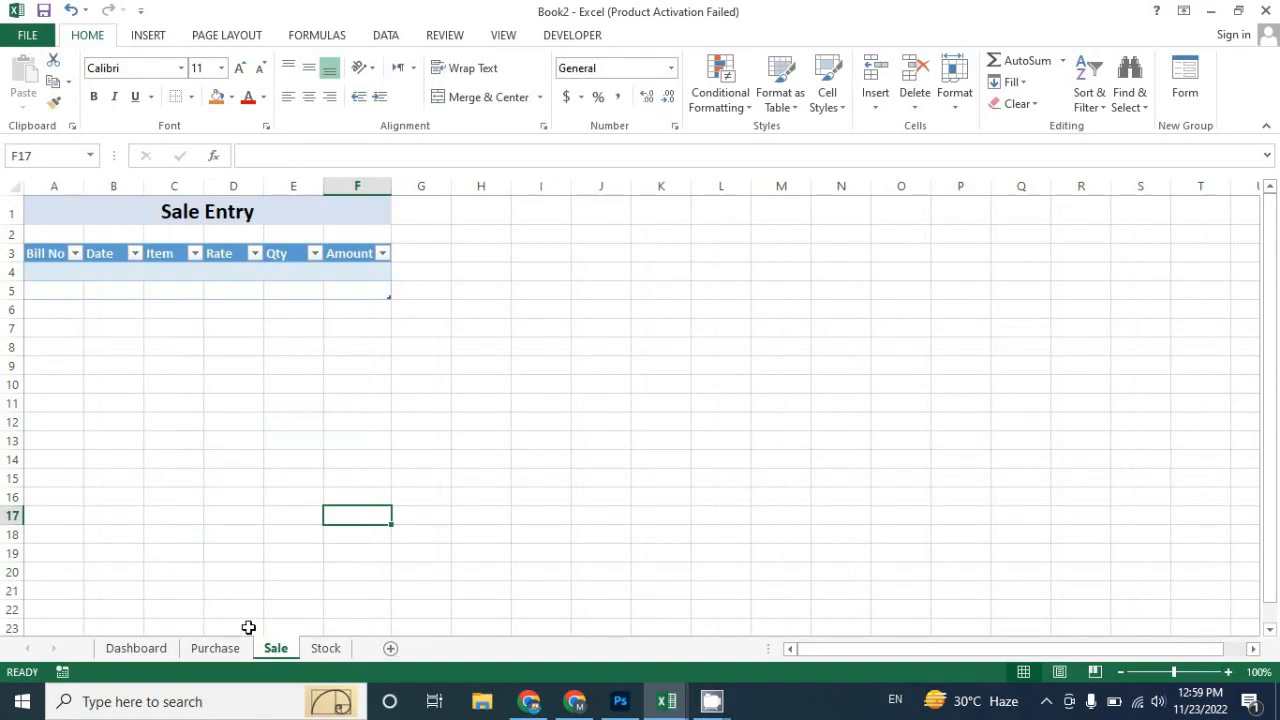
pyautogui.click(160, 652)
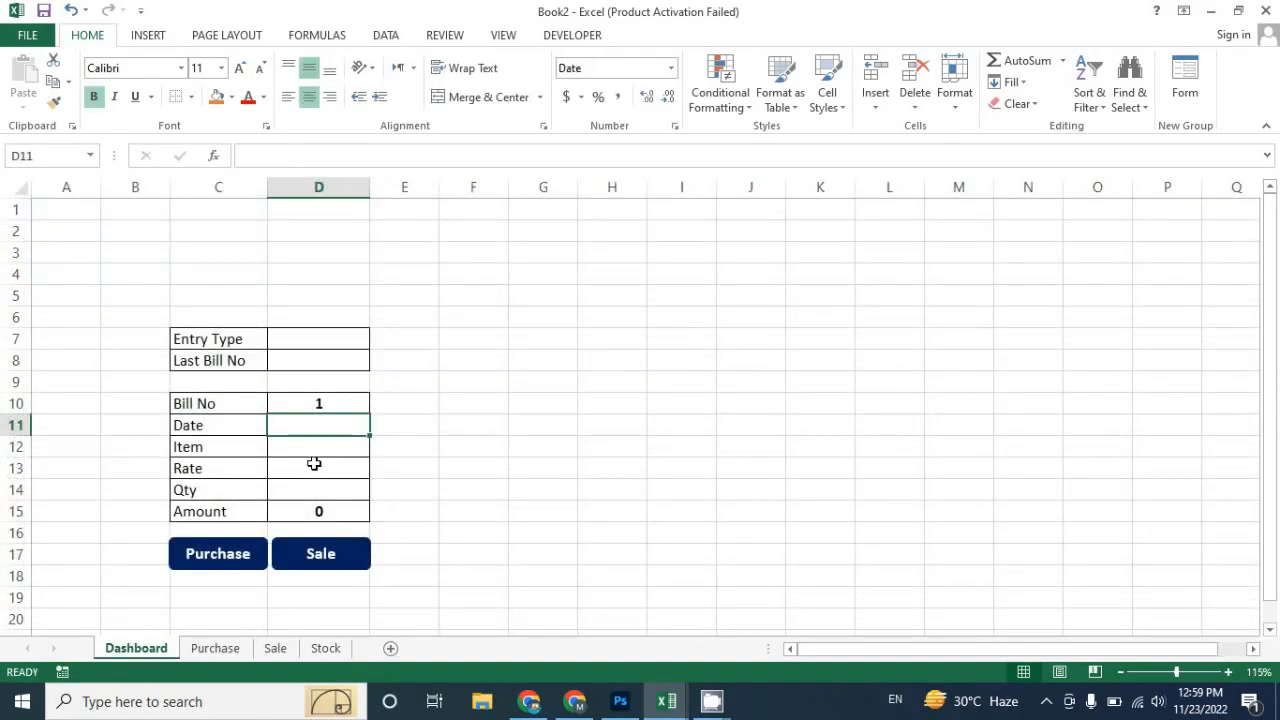
pyautogui.hotkey('ctrl', ';')
pyautogui.press('Return')
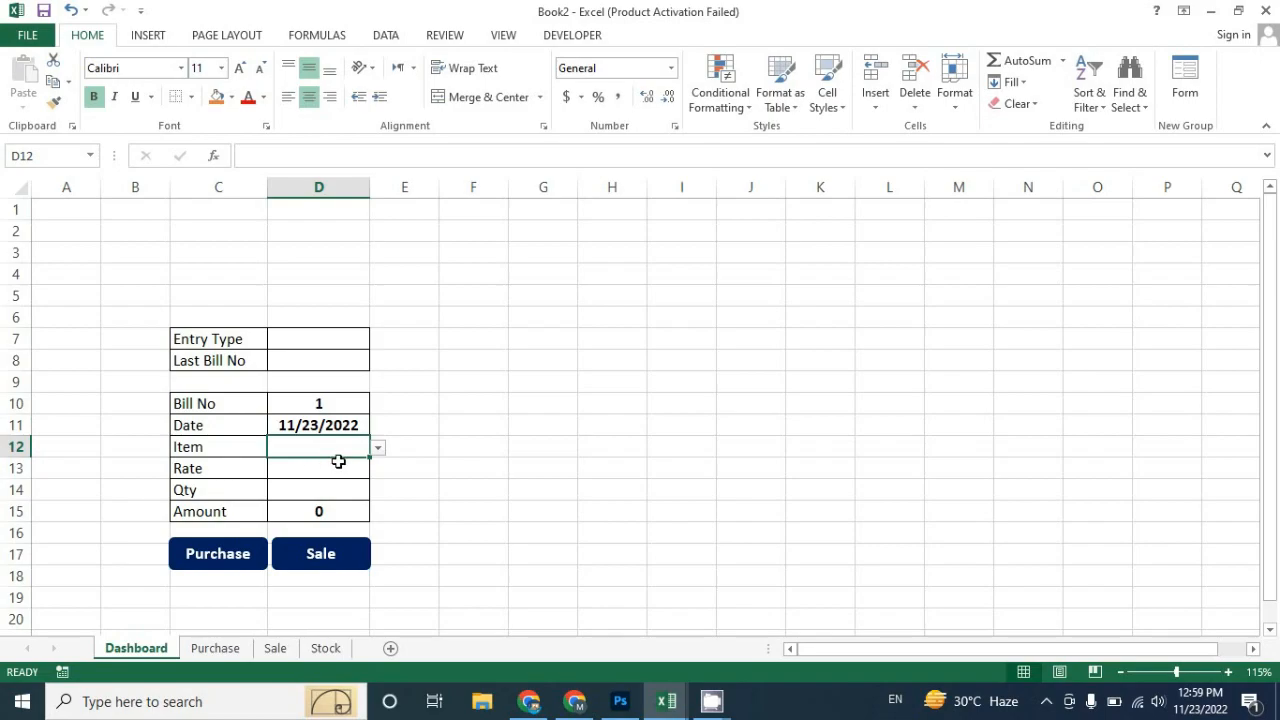
# Step: Complete the sale entry with item Mouse, rate 450 and quantity 10
pyautogui.click(378, 450)
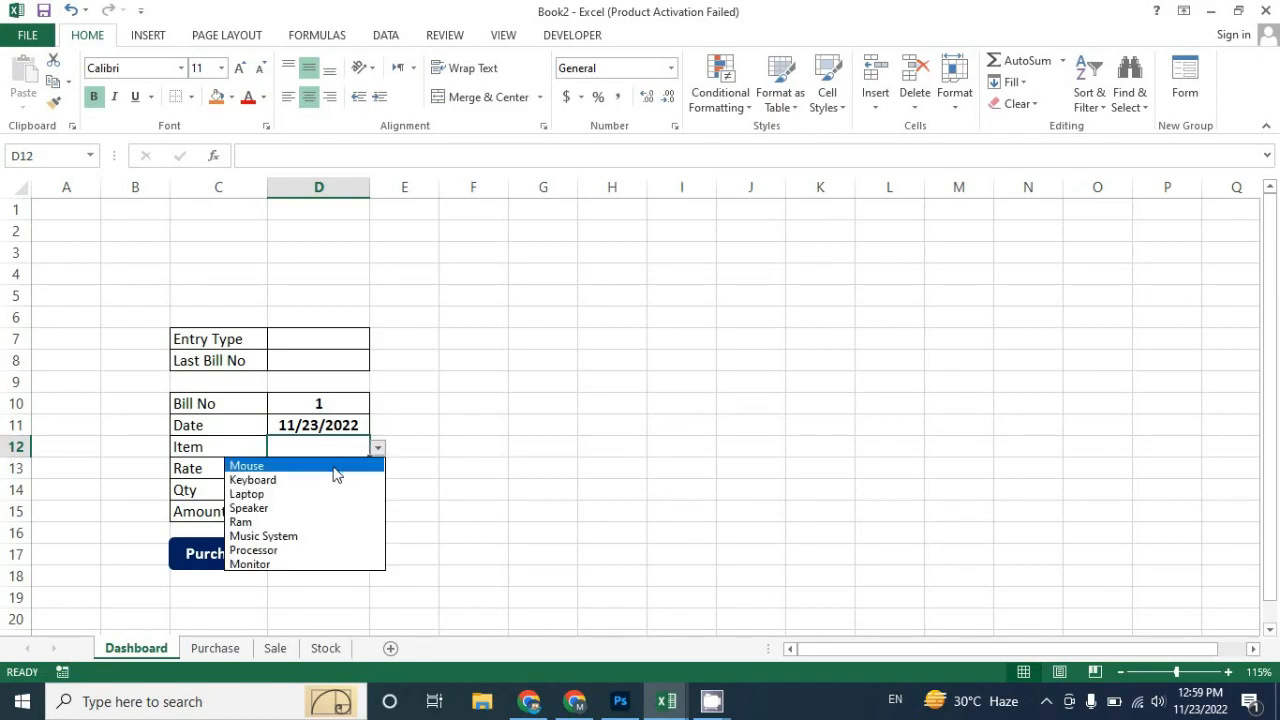
pyautogui.click(335, 467)
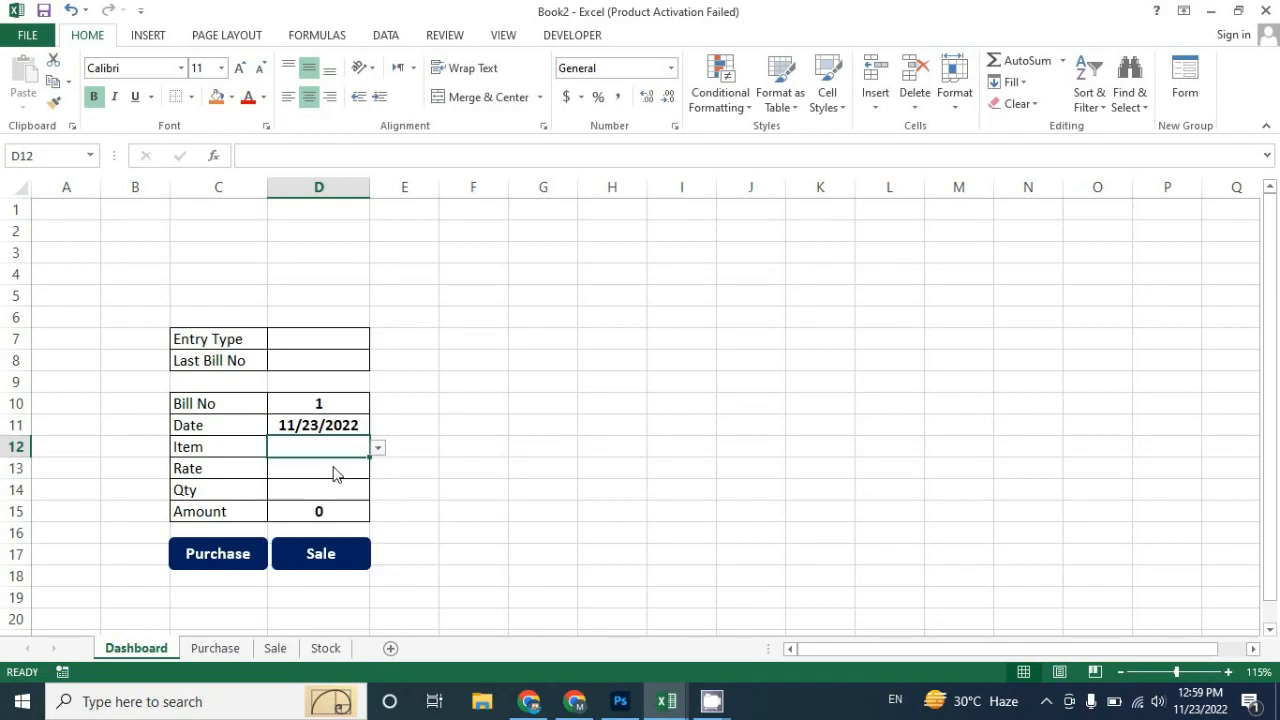
pyautogui.click(331, 470)
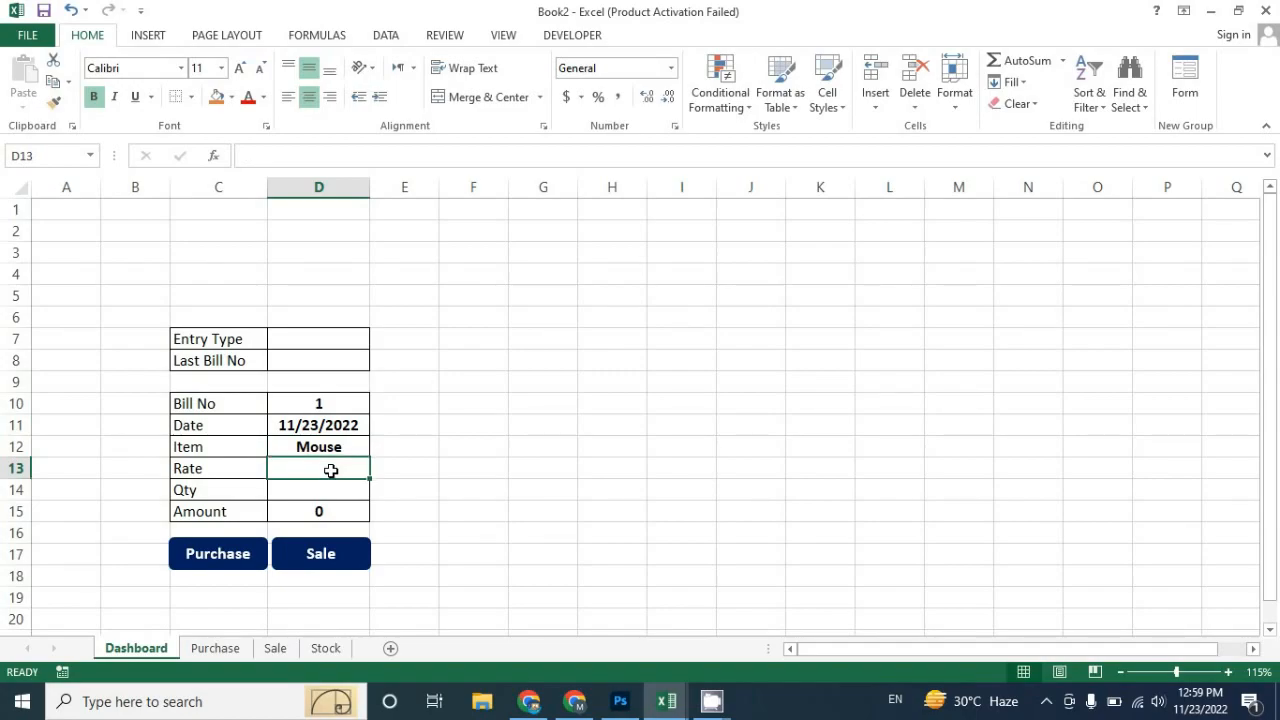
pyautogui.write('450')
pyautogui.press('Return')
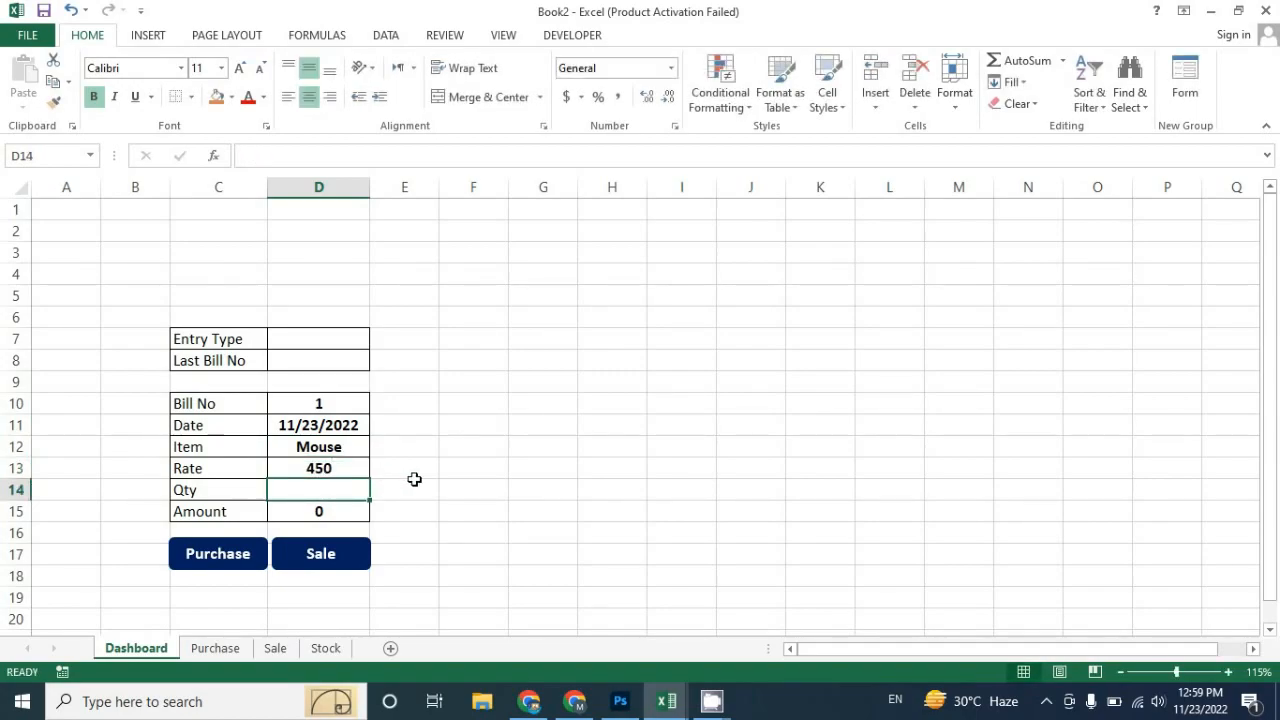
pyautogui.write('10')
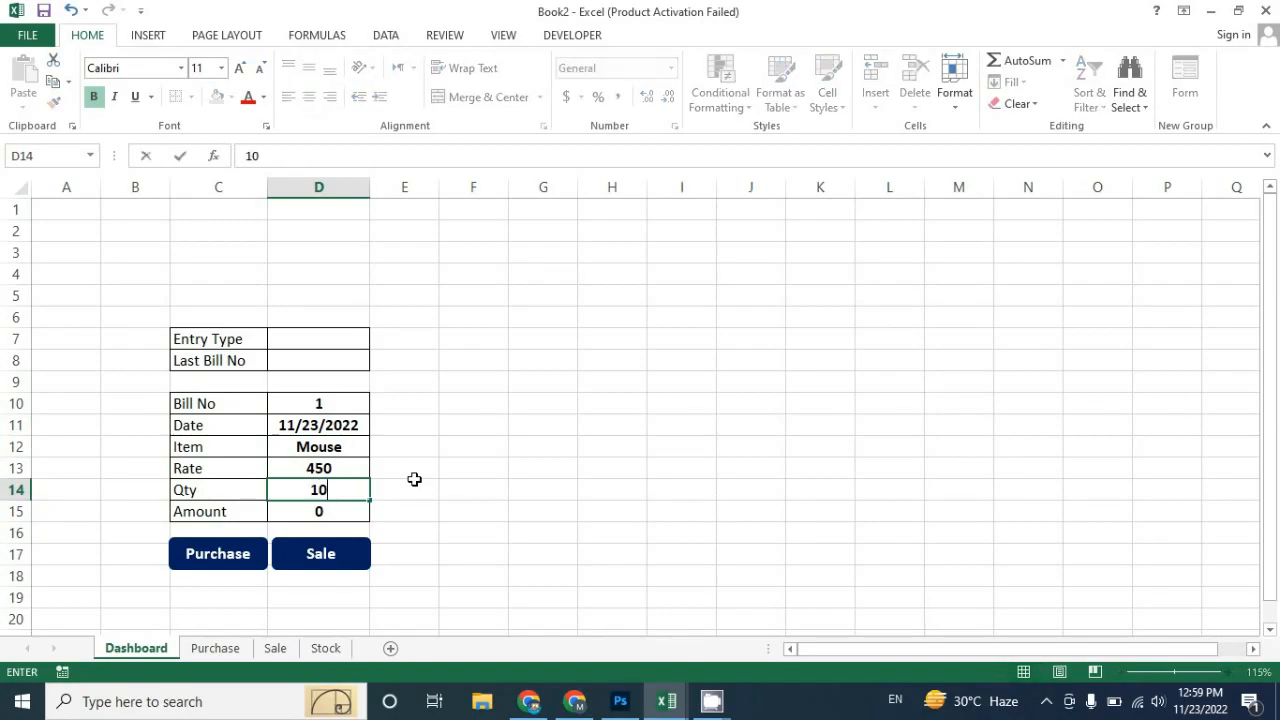
pyautogui.press('Return')
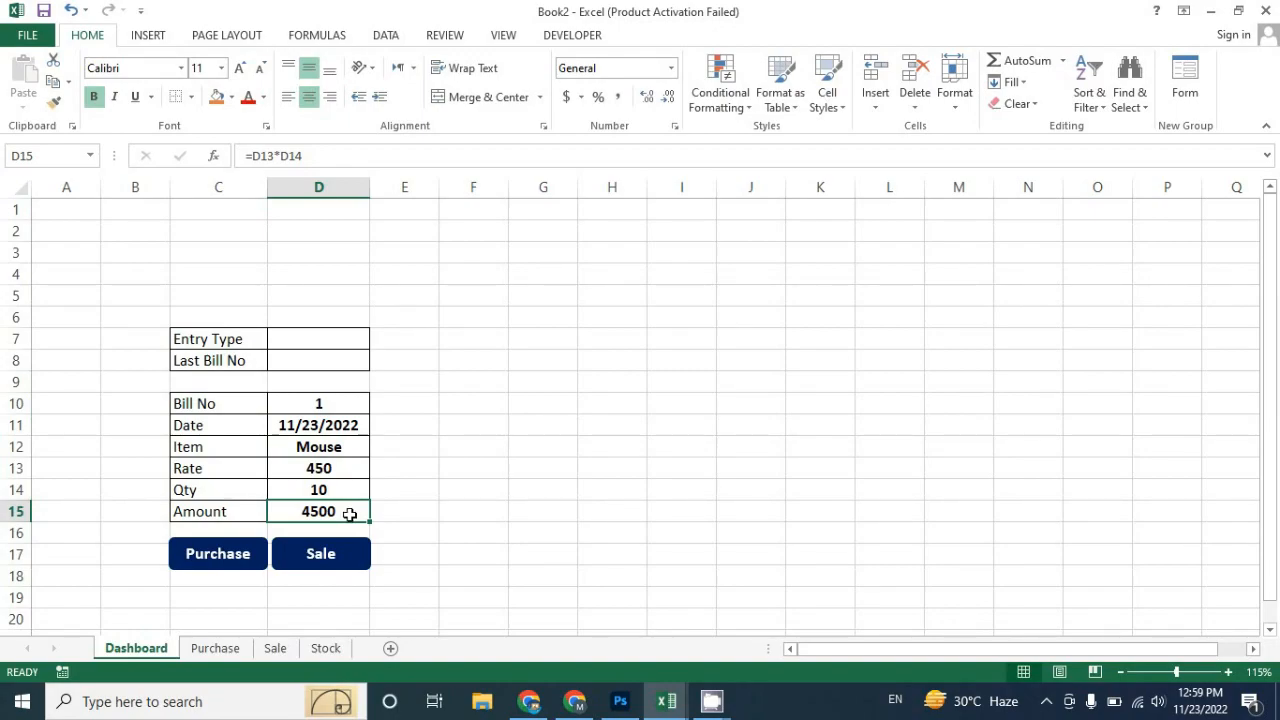
pyautogui.moveTo(329, 406); pyautogui.dragTo(338, 510)
pyautogui.click(412, 426)
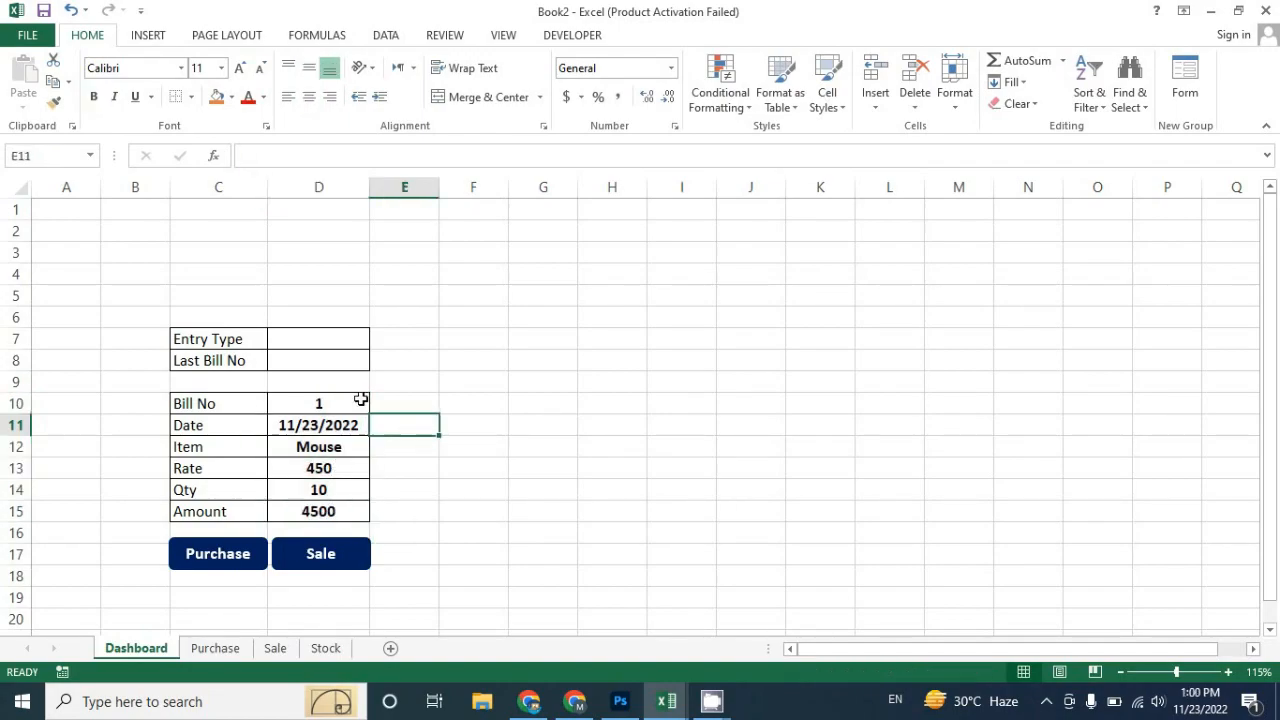
pyautogui.moveTo(337, 400); pyautogui.dragTo(337, 506)
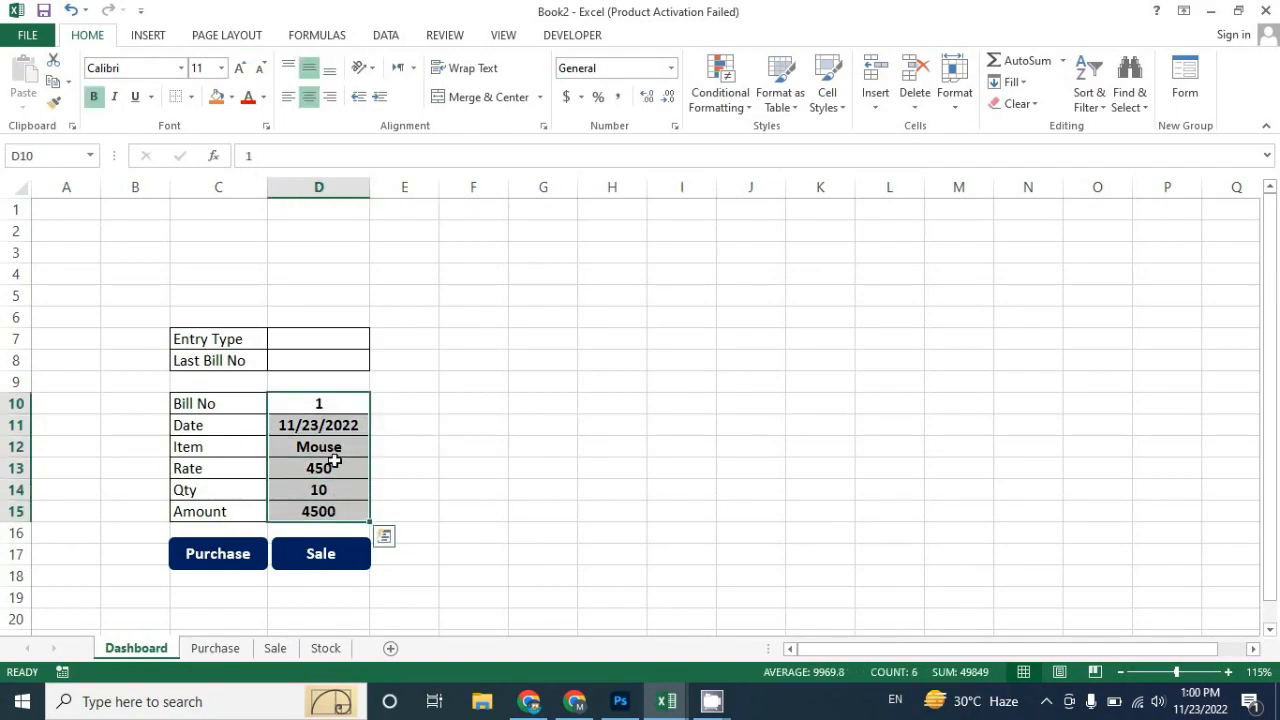
# Step: Start recording a macro named salework in this workbook, with the Bill No cell D10 selected
pyautogui.click(334, 403)
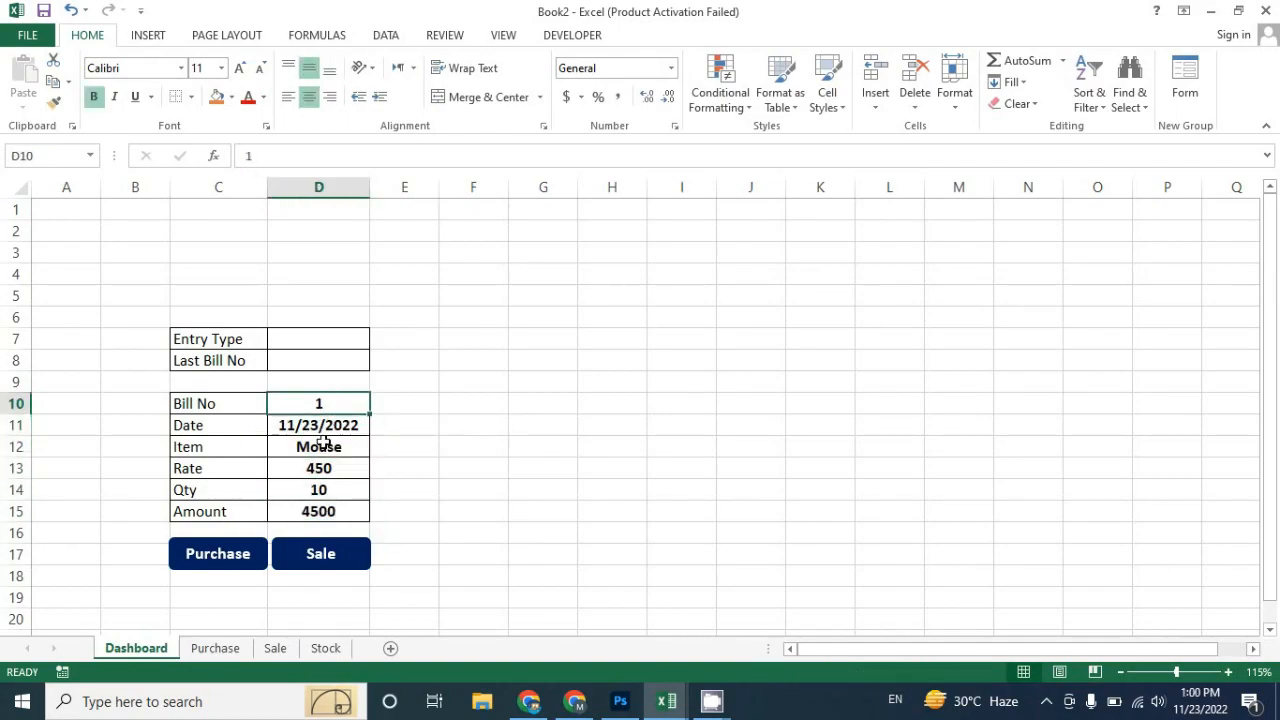
pyautogui.click(497, 38)
pyautogui.click(932, 100)
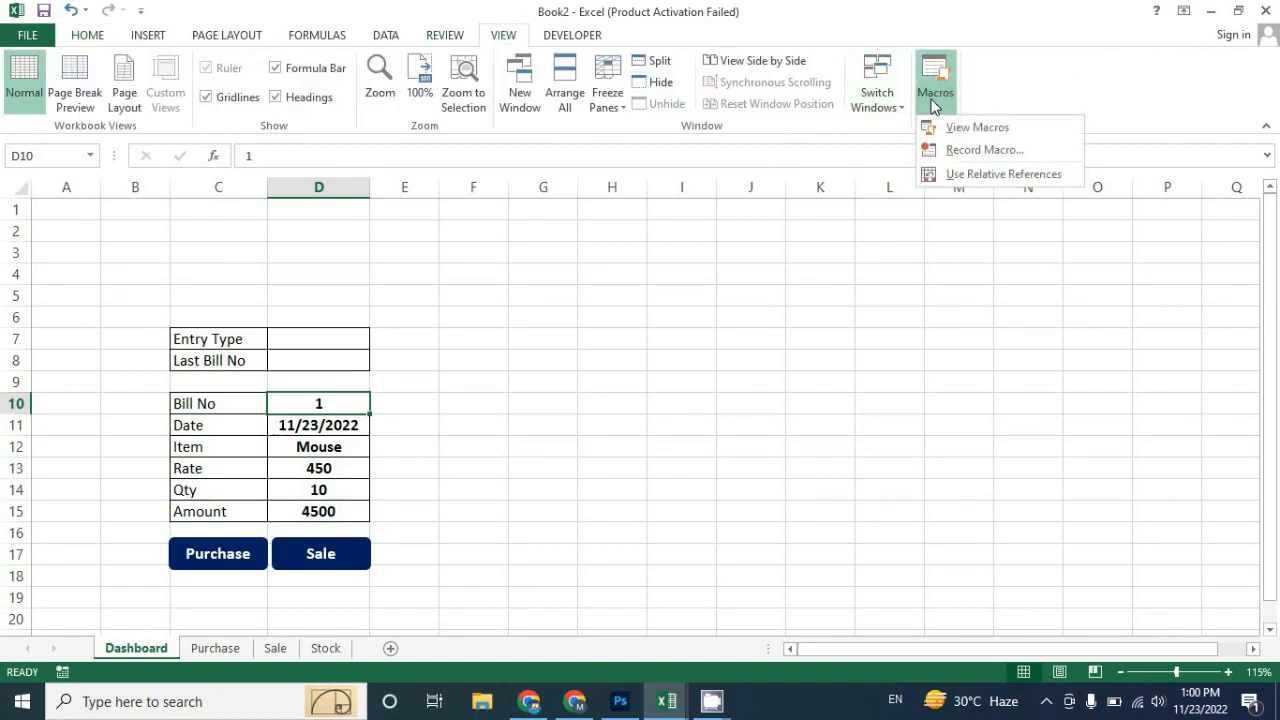
pyautogui.click(966, 150)
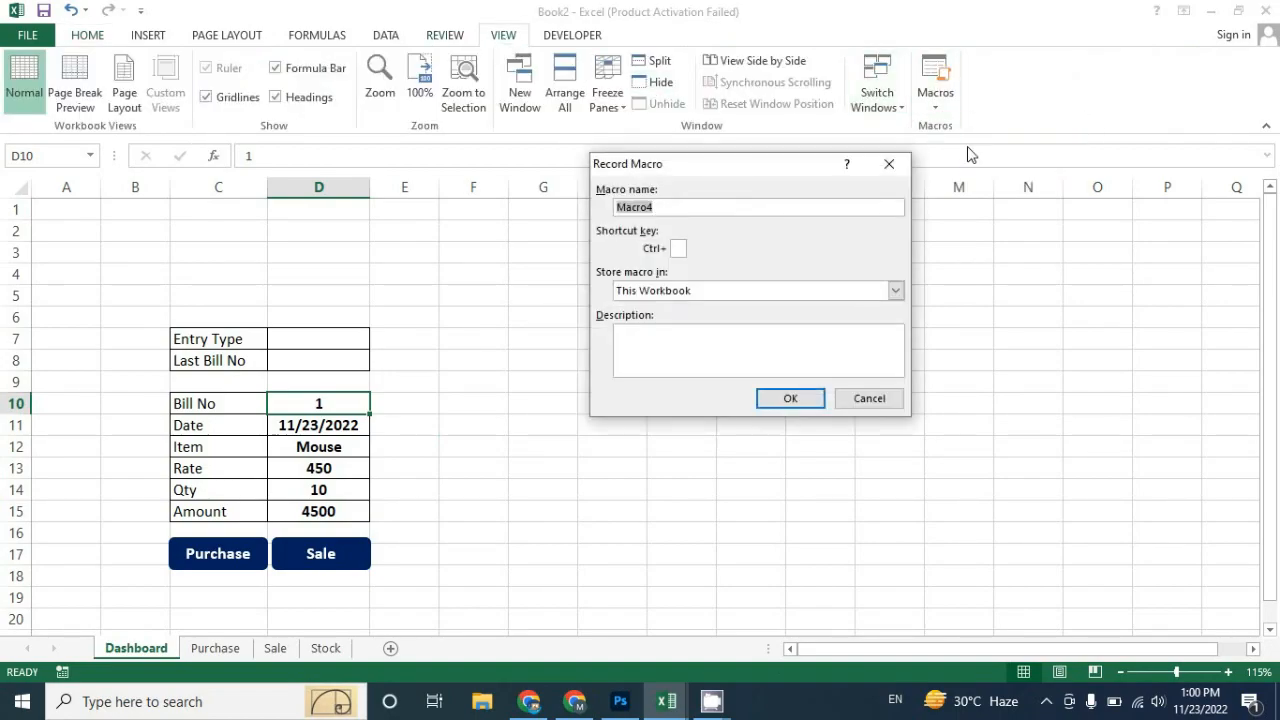
pyautogui.write('salework')
pyautogui.click(792, 398)
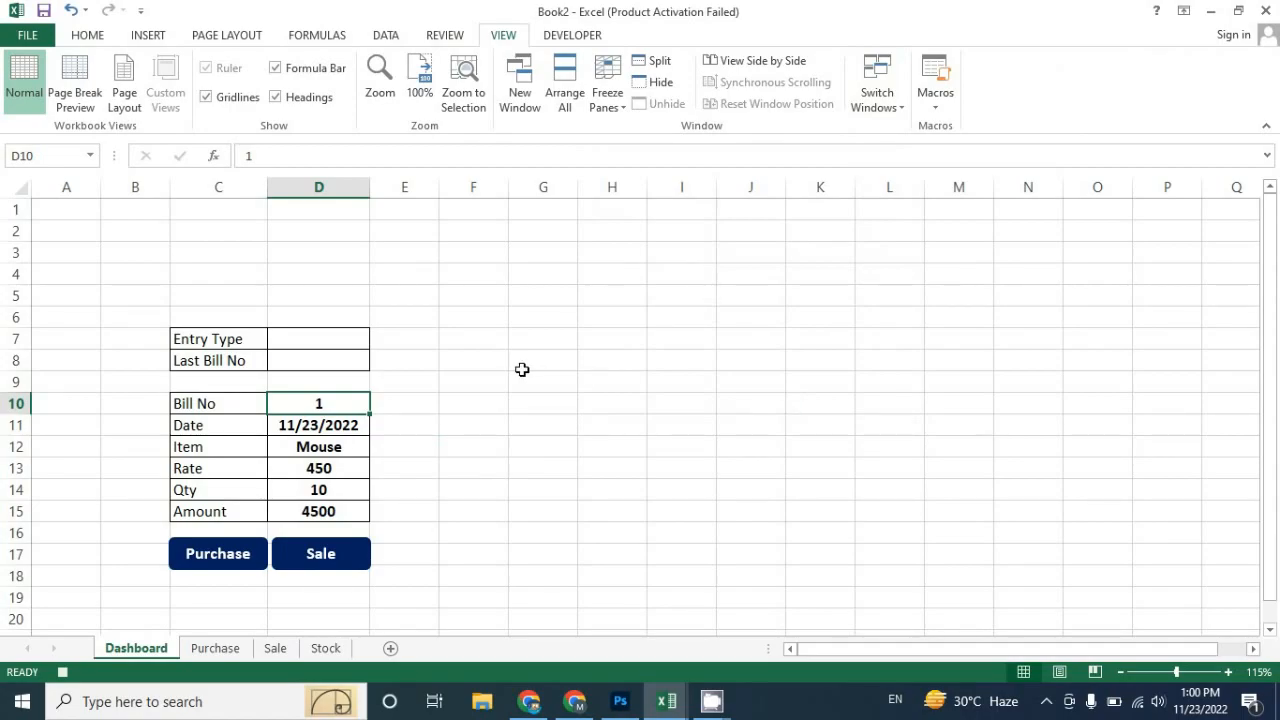
# Step: Copy the bill values in D10:D15 and paste them transposed into the Sale table starting at A4
pyautogui.moveTo(344, 400); pyautogui.dragTo(340, 508)
pyautogui.hotkey('ctrl', 'c')
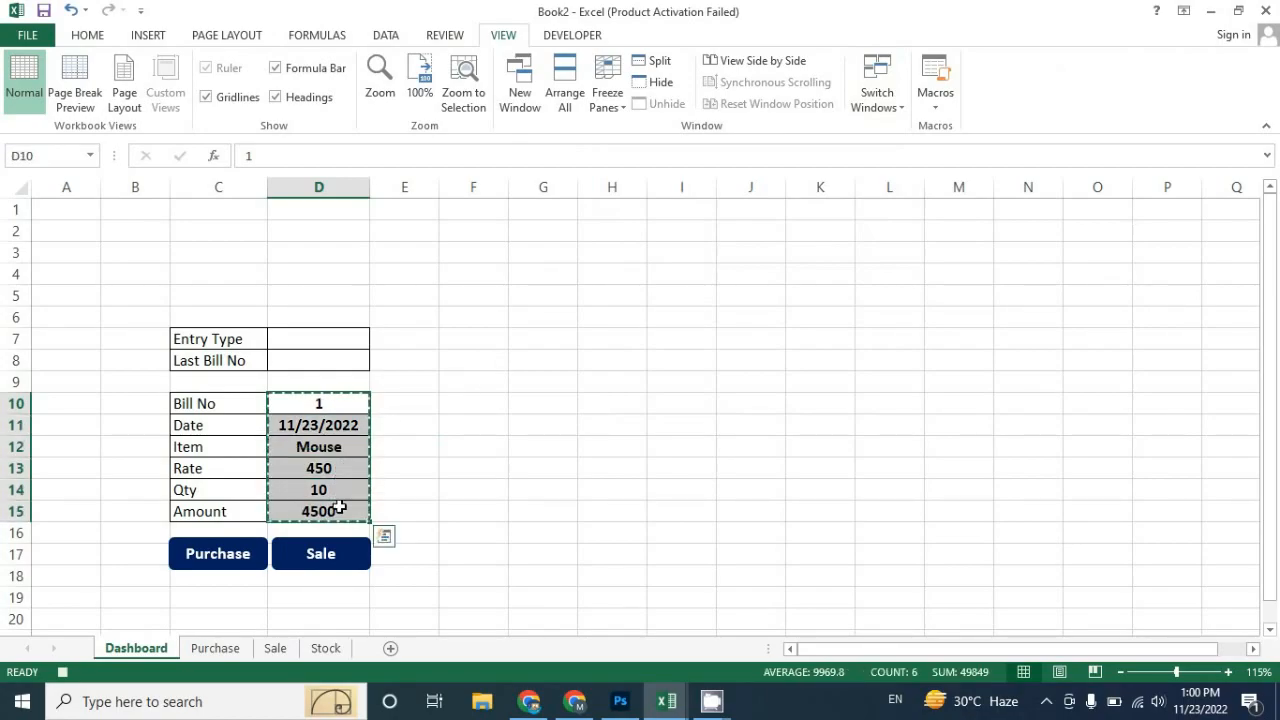
pyautogui.click(286, 654)
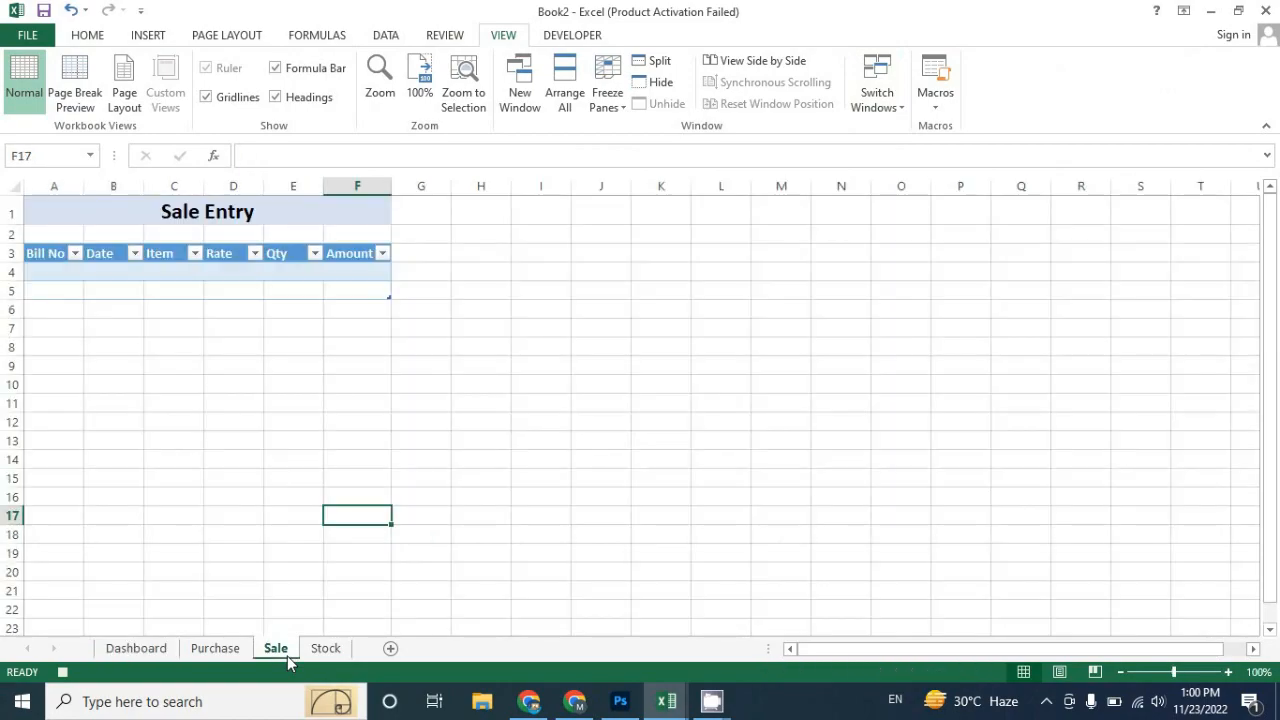
pyautogui.click(55, 273)
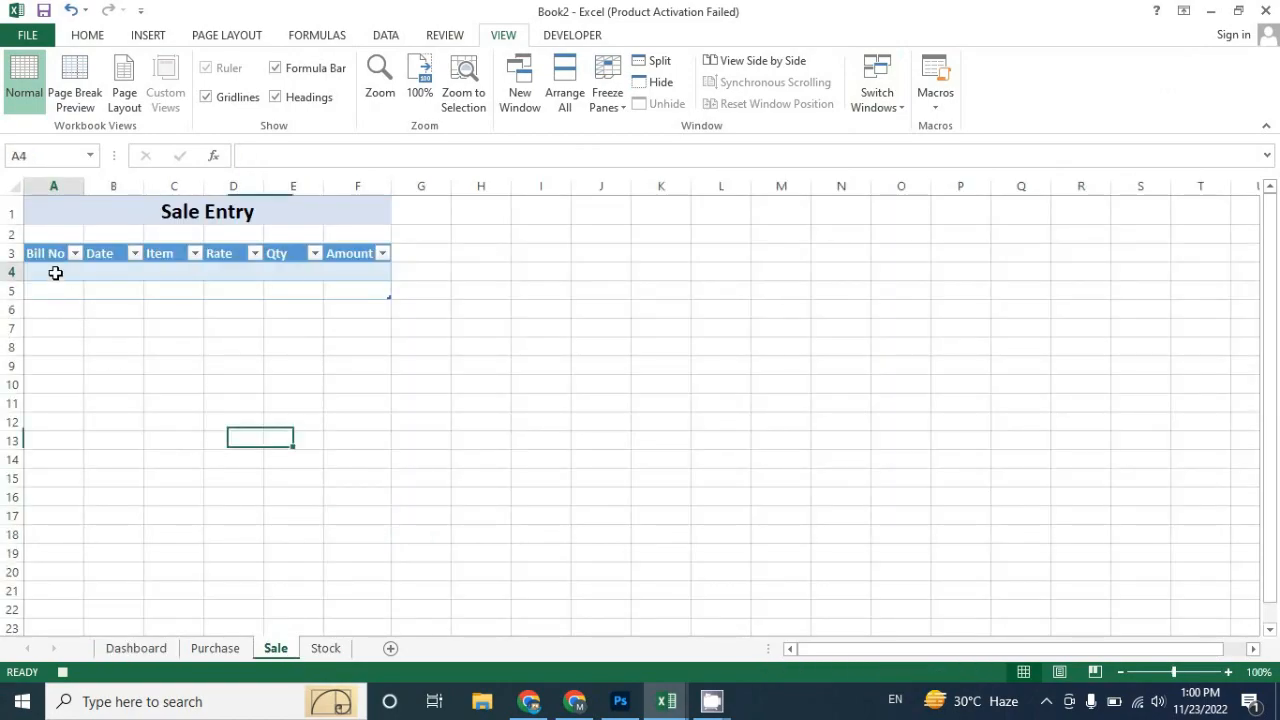
pyautogui.press('alt')
pyautogui.press('h')
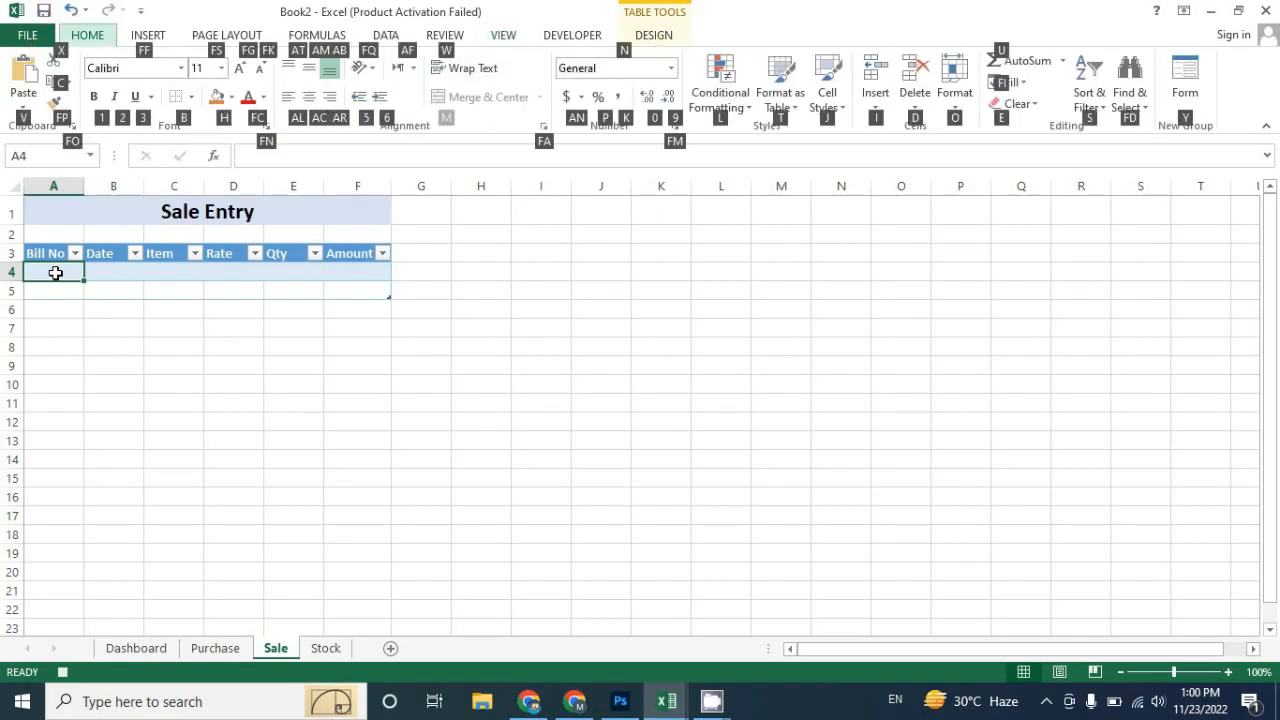
pyautogui.press('v')
pyautogui.press('p')
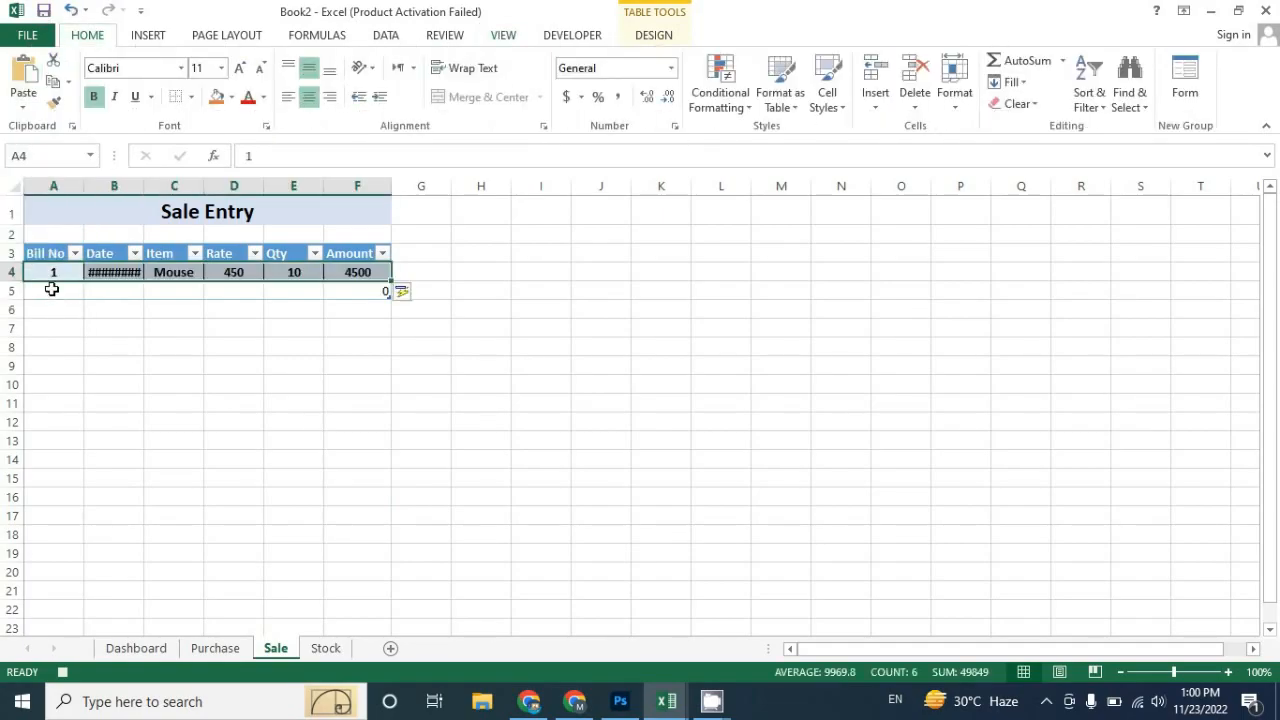
# Step: Insert an empty table row above the pasted record in row 4 of the Sale table
pyautogui.click(52, 272)
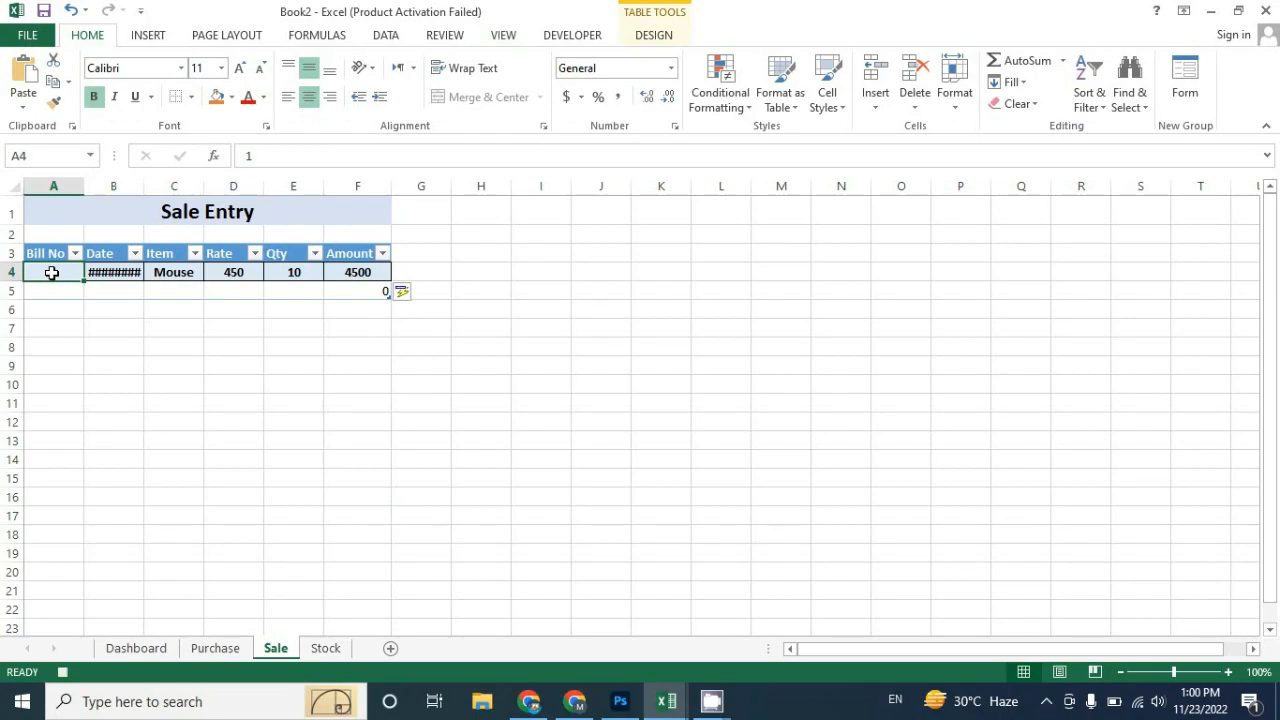
pyautogui.rightClick(52, 272)
pyautogui.moveTo(117, 414)
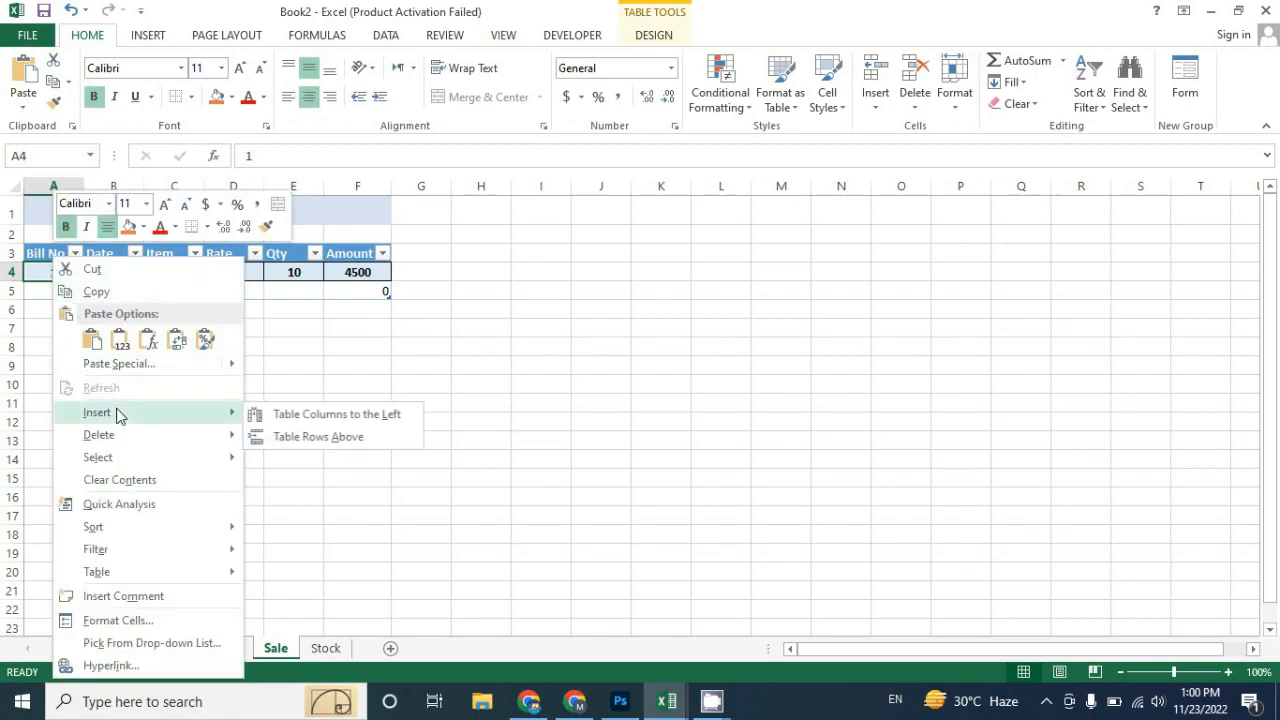
pyautogui.click(308, 440)
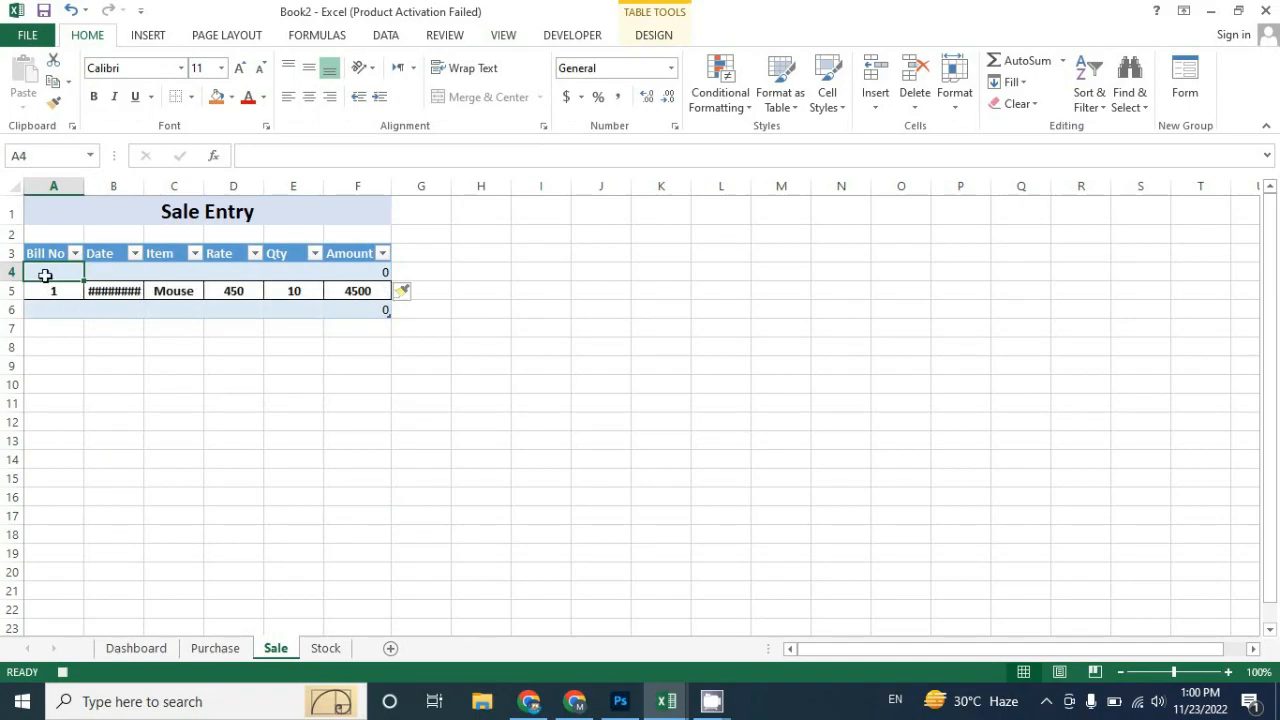
# Step: Clear the Dashboard entry fields from Bill No to Qty, D10:D14, keeping the Amount formula
pyautogui.click(136, 648)
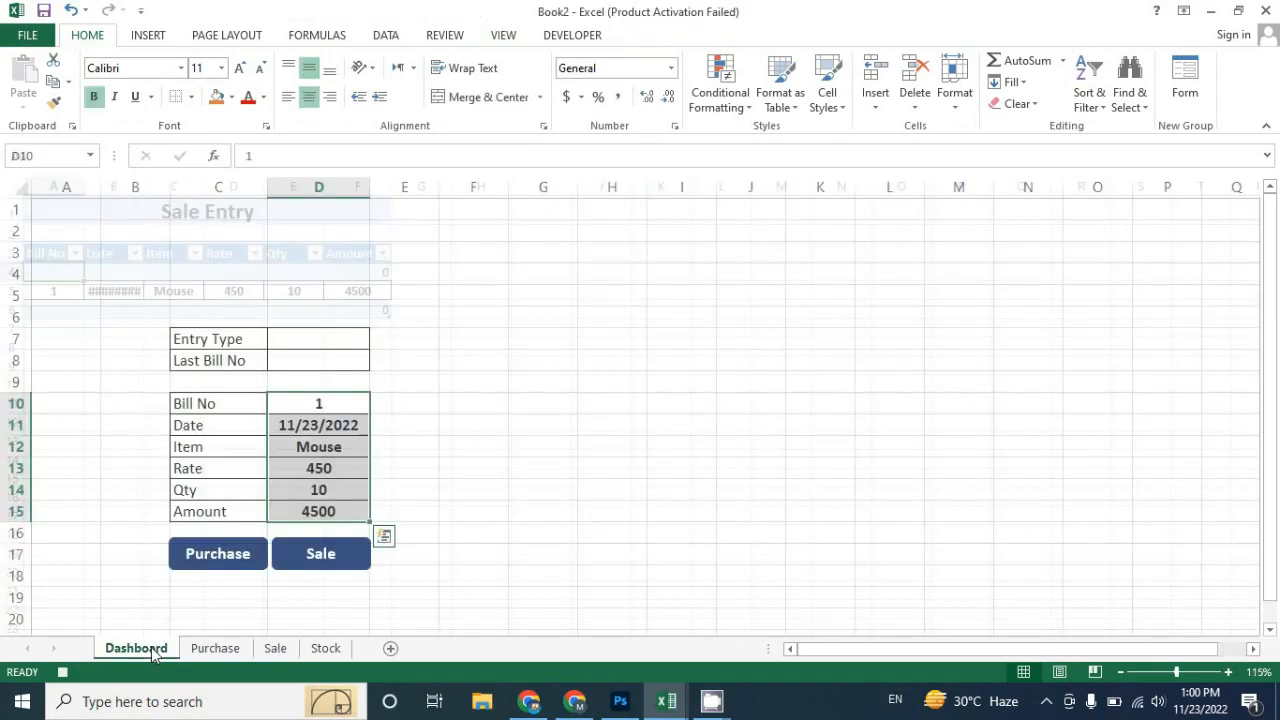
pyautogui.click(332, 490)
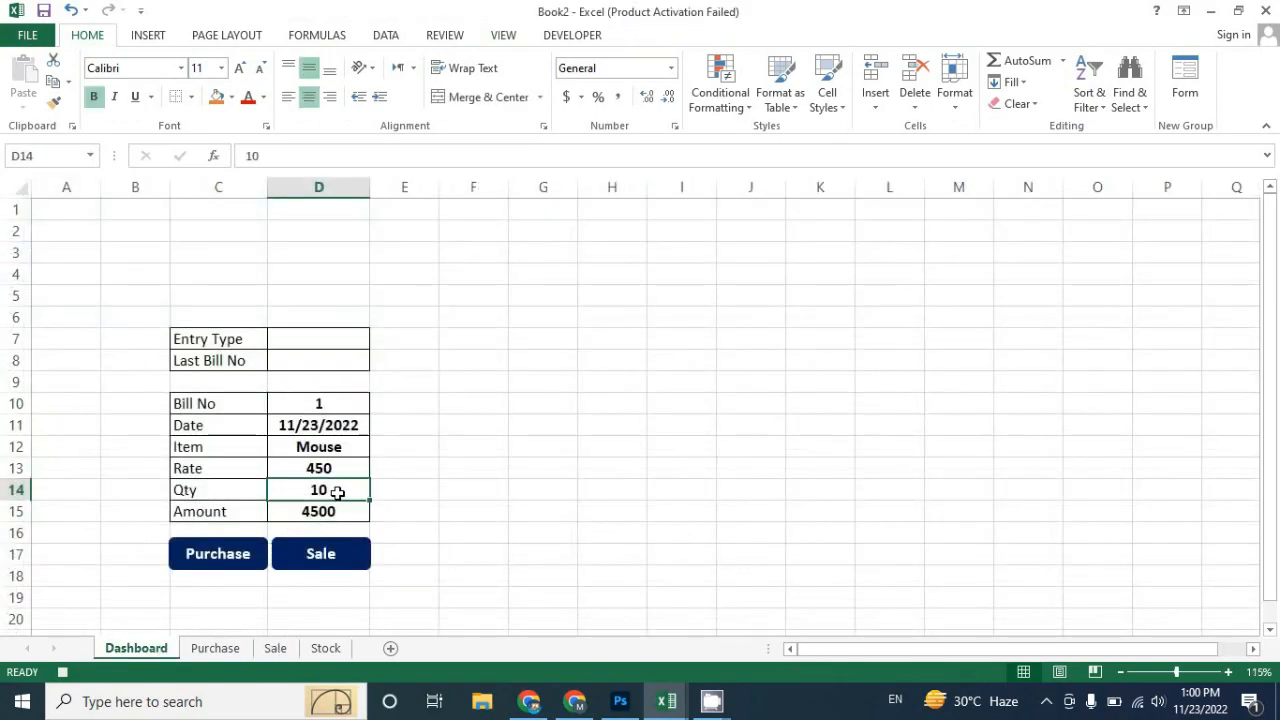
pyautogui.moveTo(323, 491); pyautogui.dragTo(323, 404)
pyautogui.press('Delete')
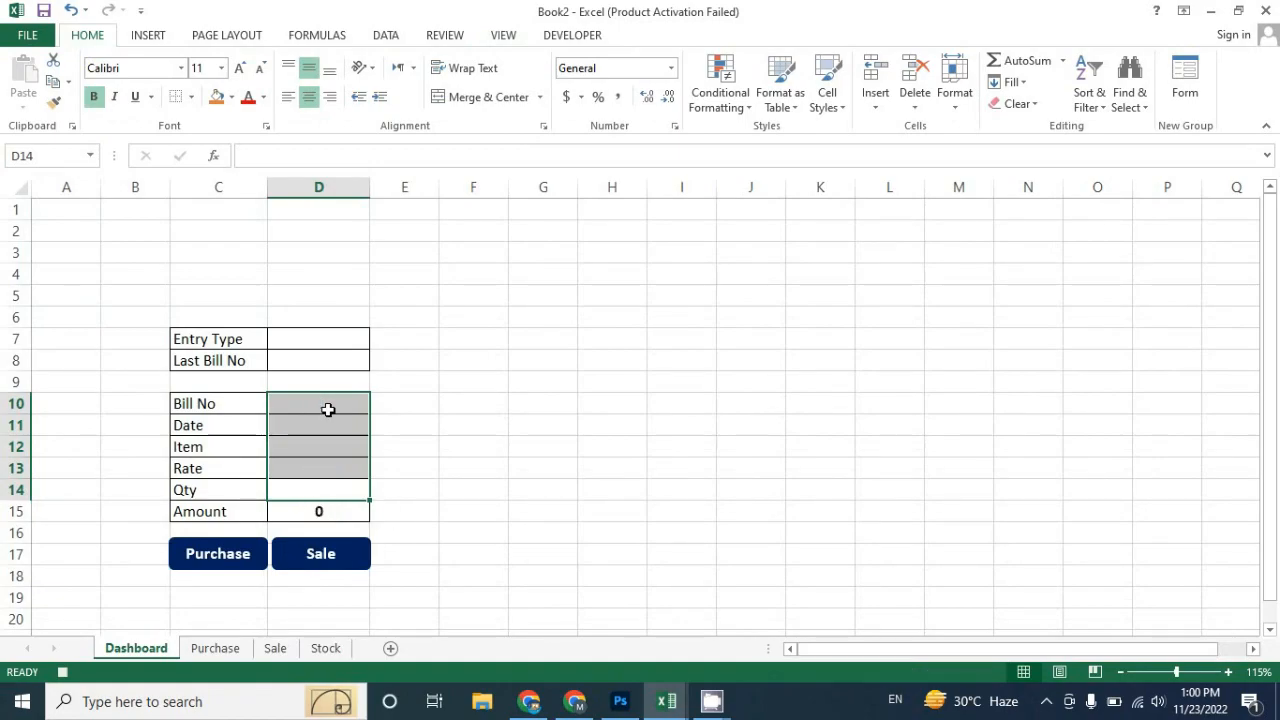
# Step: Finish the salework macro with the Entry Type cell D7 selected, stop recording, and return to the Bill No cell D10
pyautogui.click(317, 339)
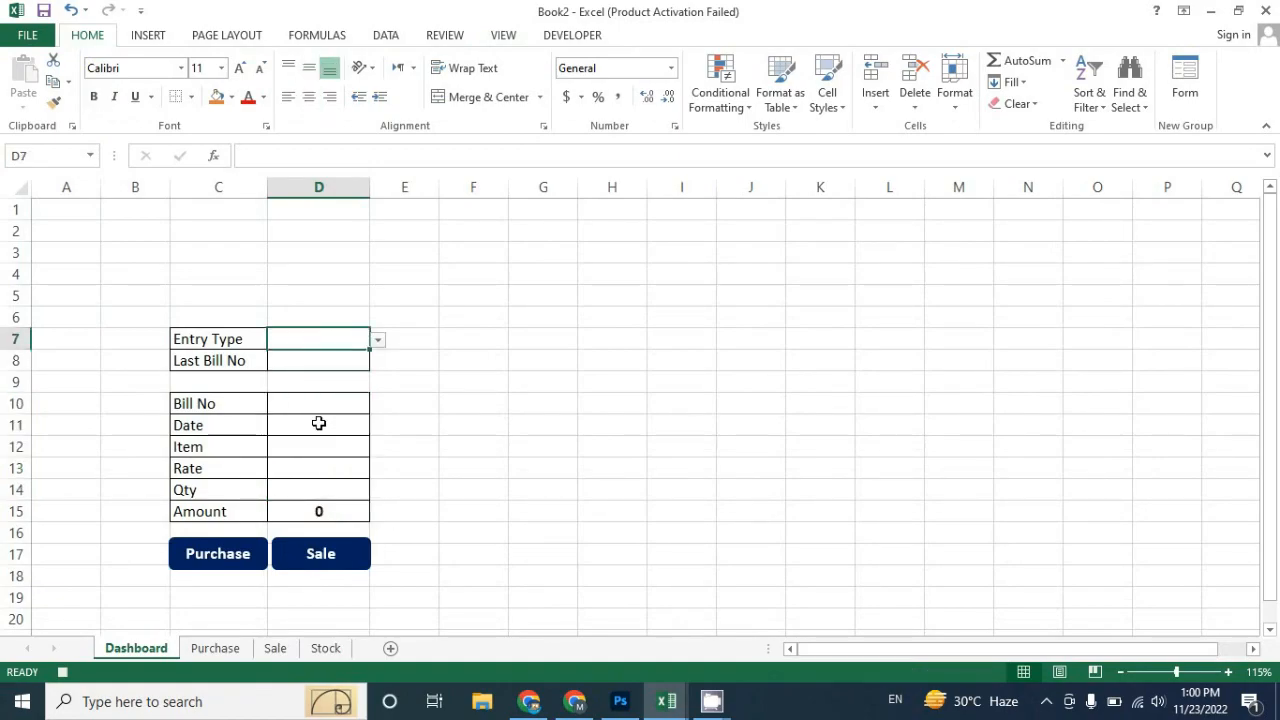
pyautogui.click(62, 673)
pyautogui.click(312, 413)
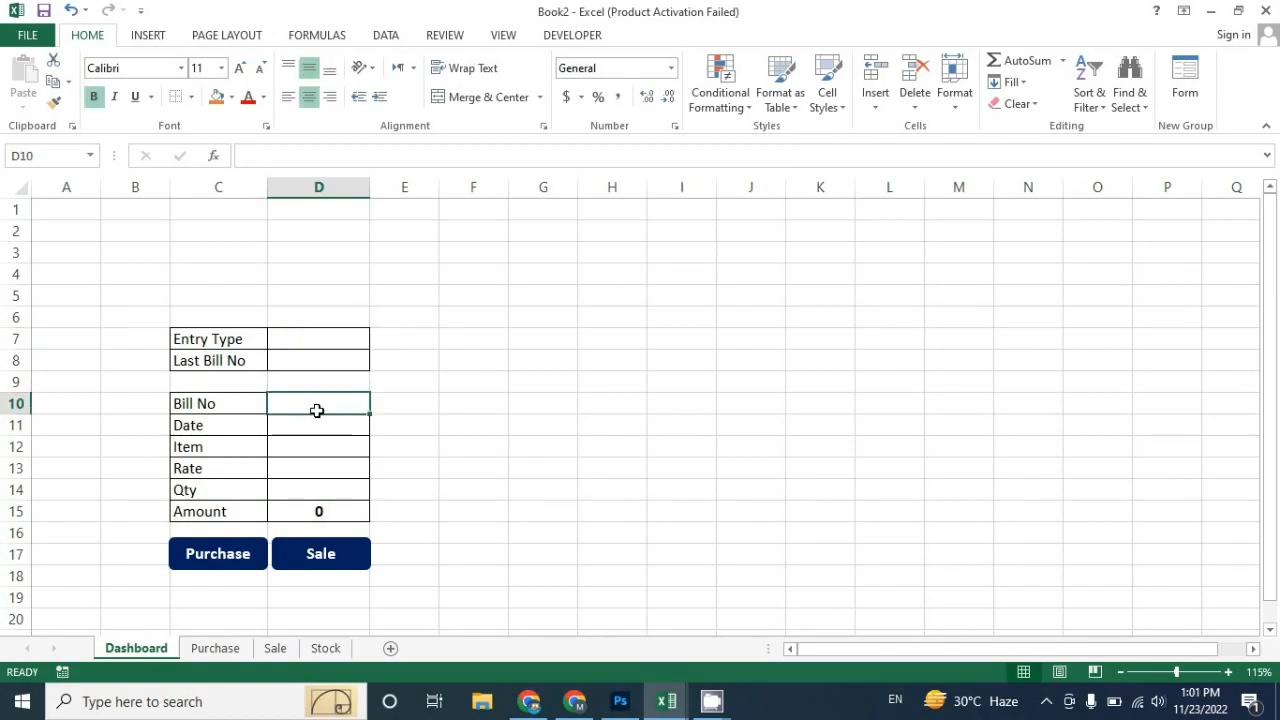
# Step: Fit the Date column width on the Sale sheet to its contents
pyautogui.click(275, 647)
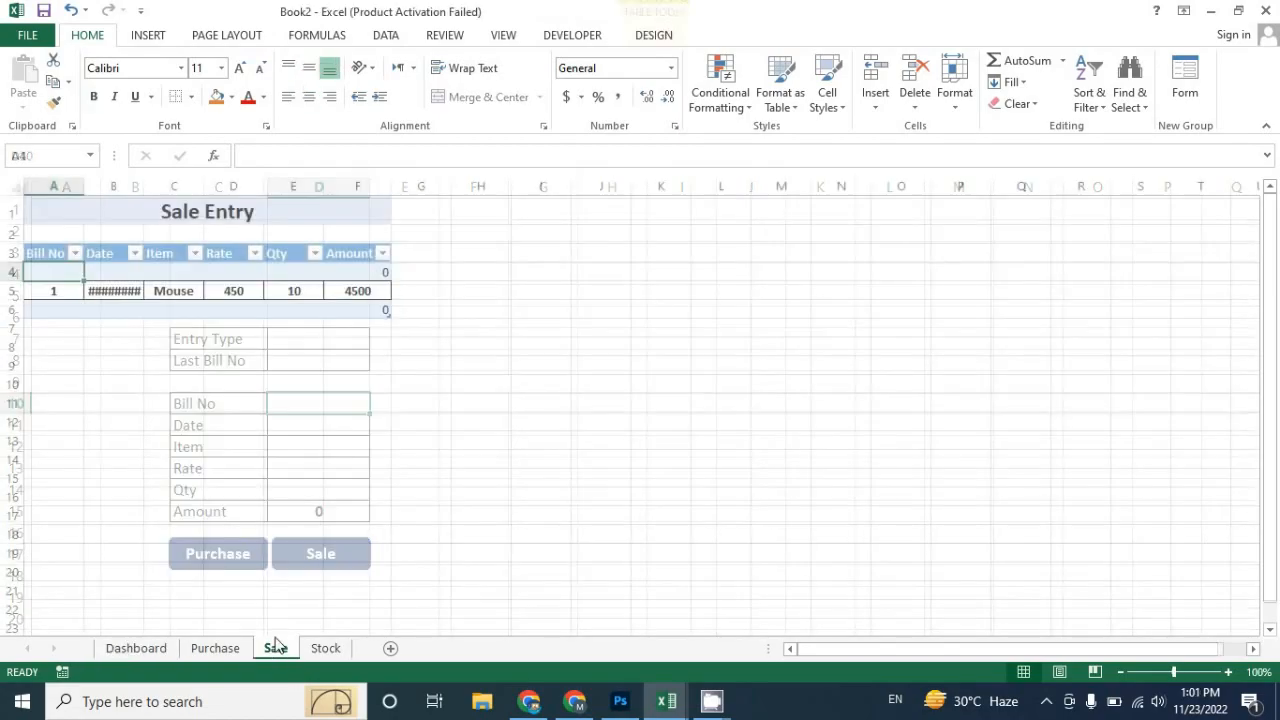
pyautogui.doubleClick(143, 190)
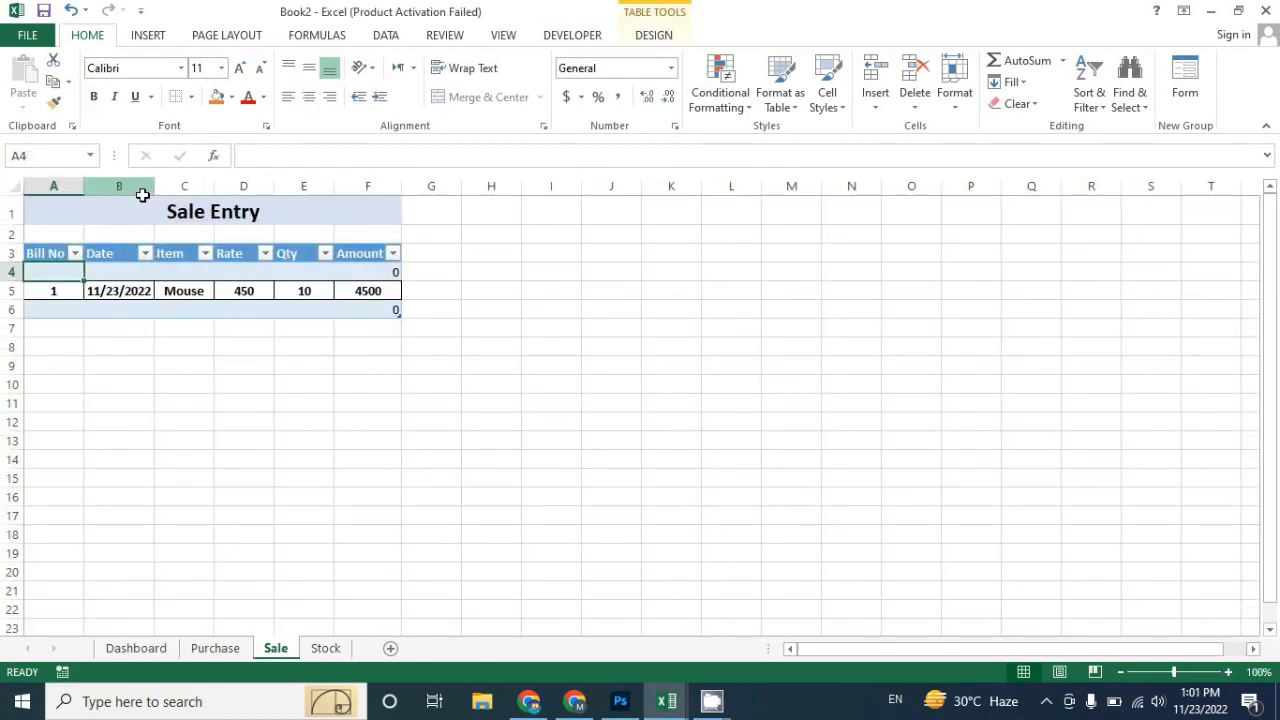
# Step: Fill in a test sale on the Dashboard with Bill No 2, date 11/23/2022, item Mouse, rate 550 and quantity 5
pyautogui.click(160, 652)
pyautogui.write('2')
pyautogui.press('Return')
pyautogui.hotkey('ctrl', ';')
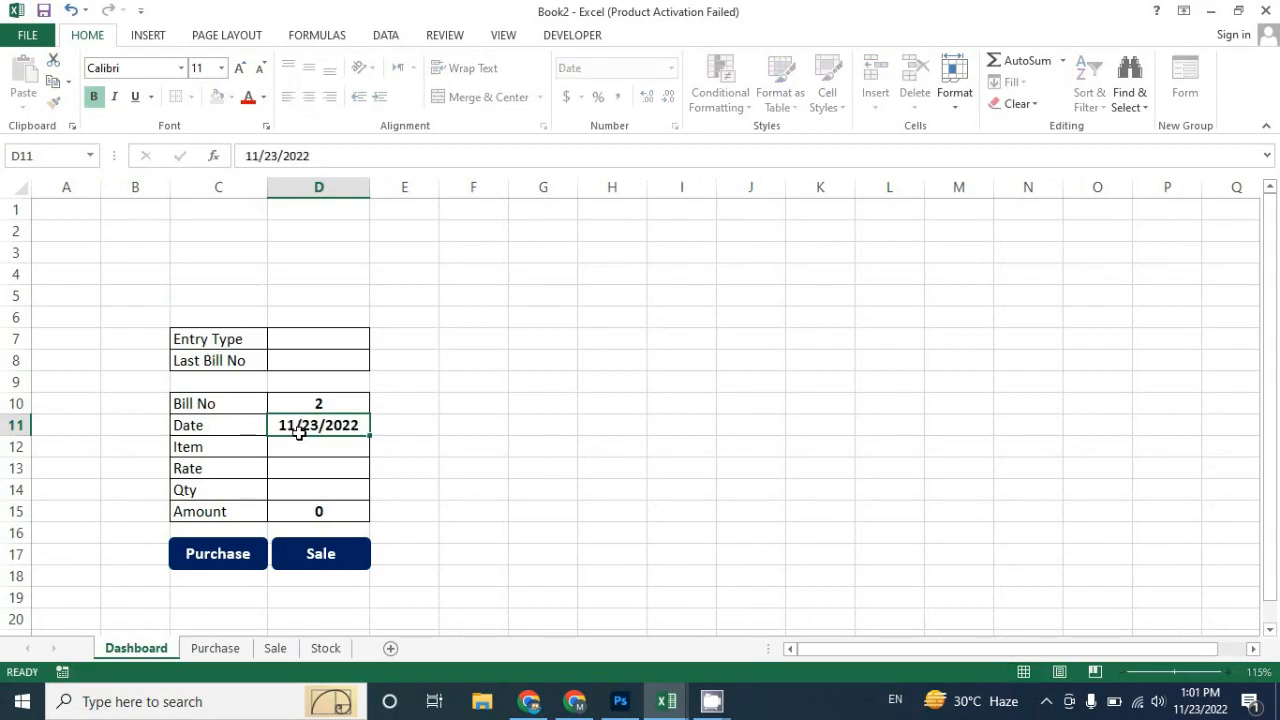
pyautogui.press('Return')
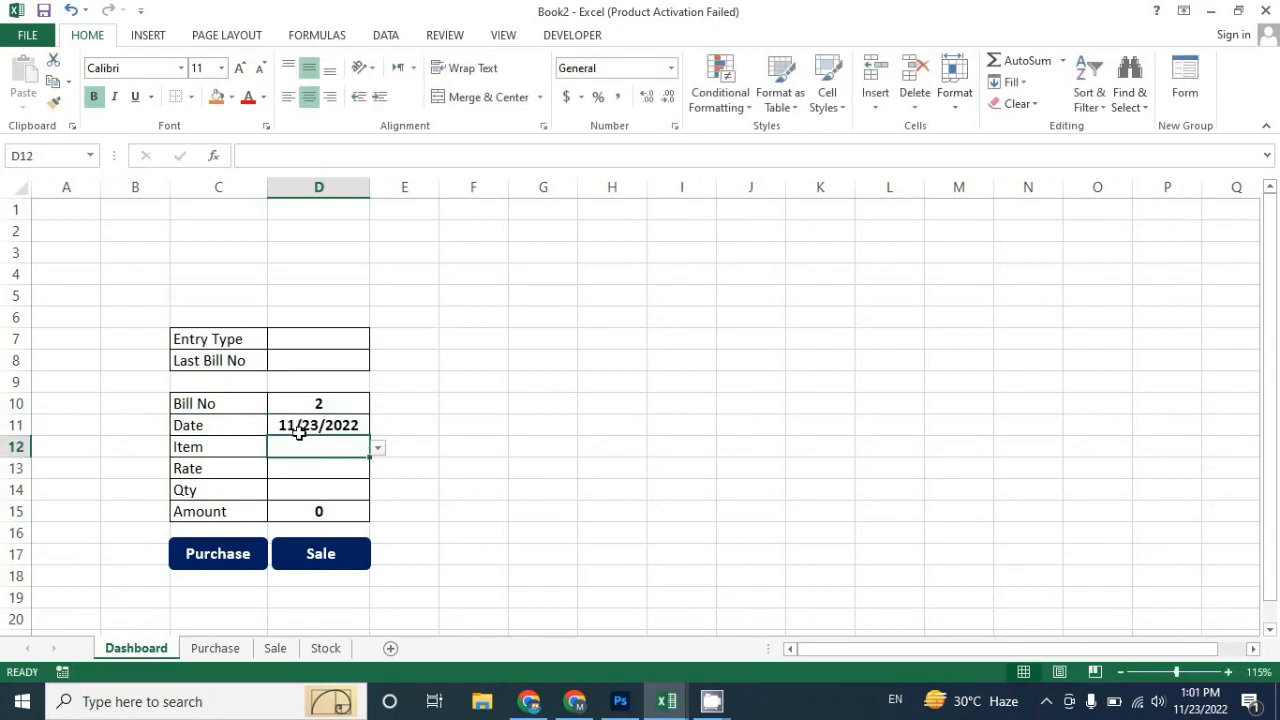
pyautogui.click(379, 448)
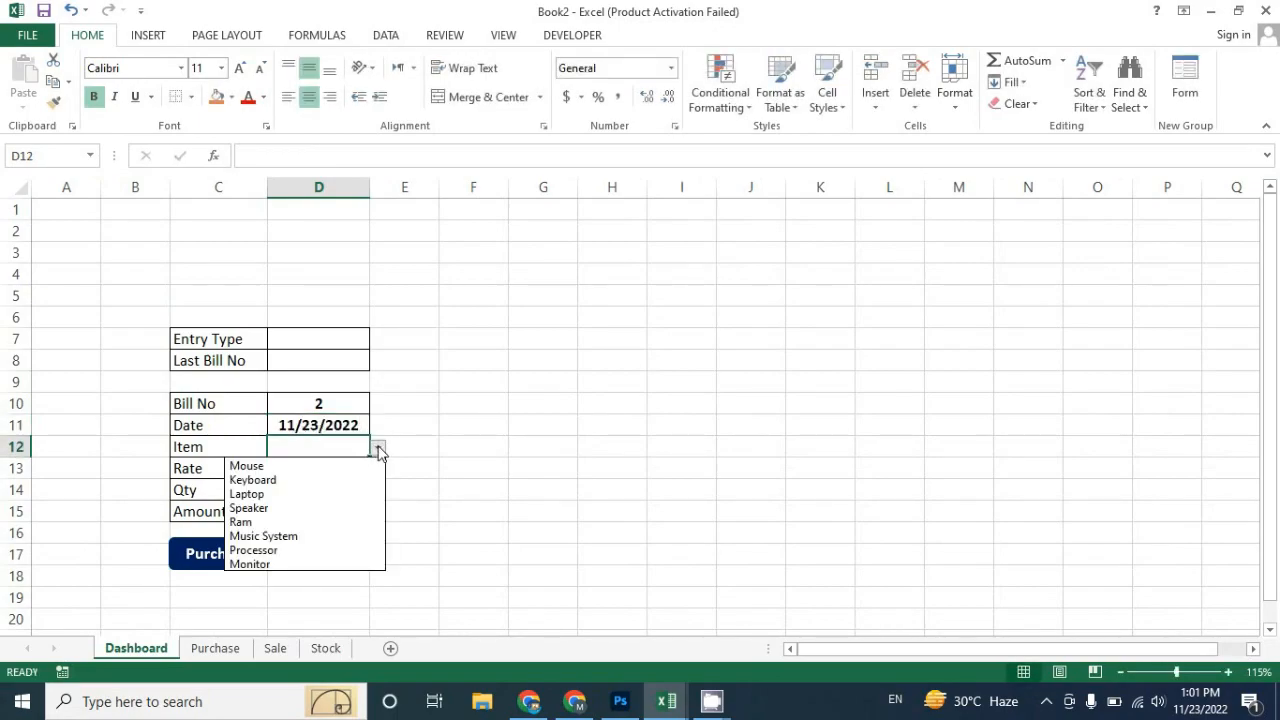
pyautogui.click(321, 465)
pyautogui.click(321, 470)
pyautogui.write('500')
pyautogui.press('Return')
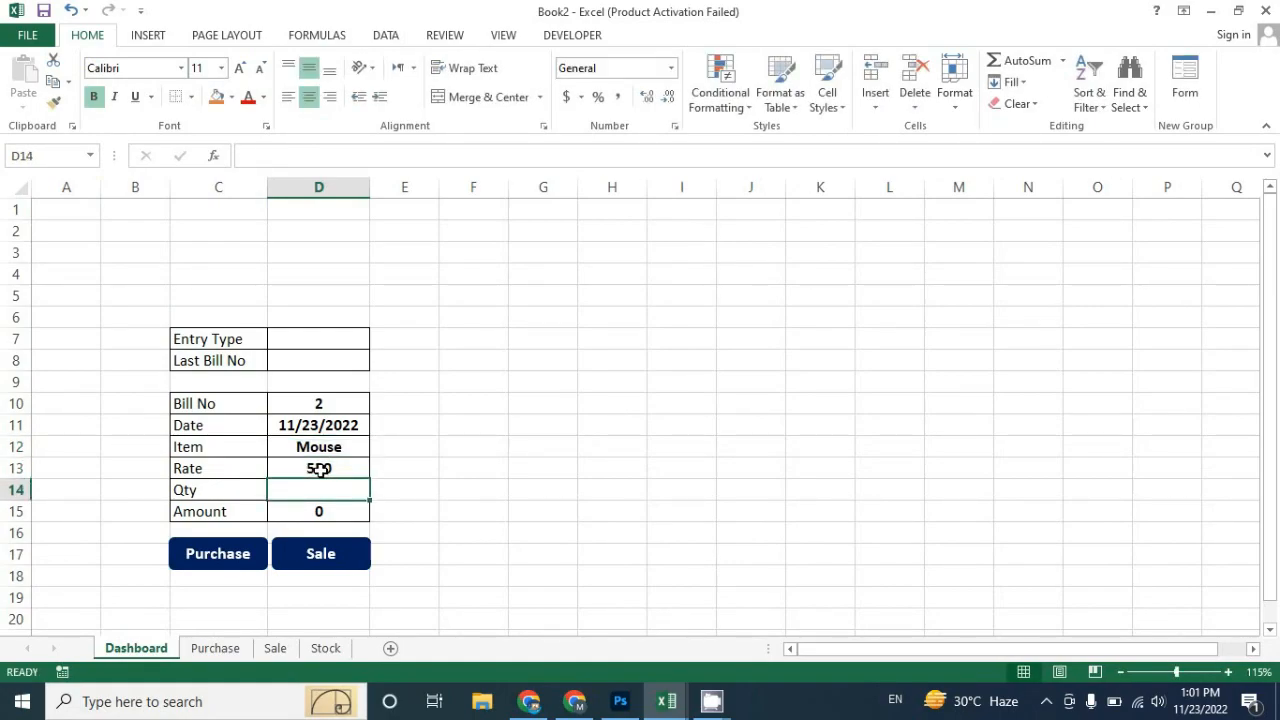
pyautogui.write('5')
pyautogui.press('Return')
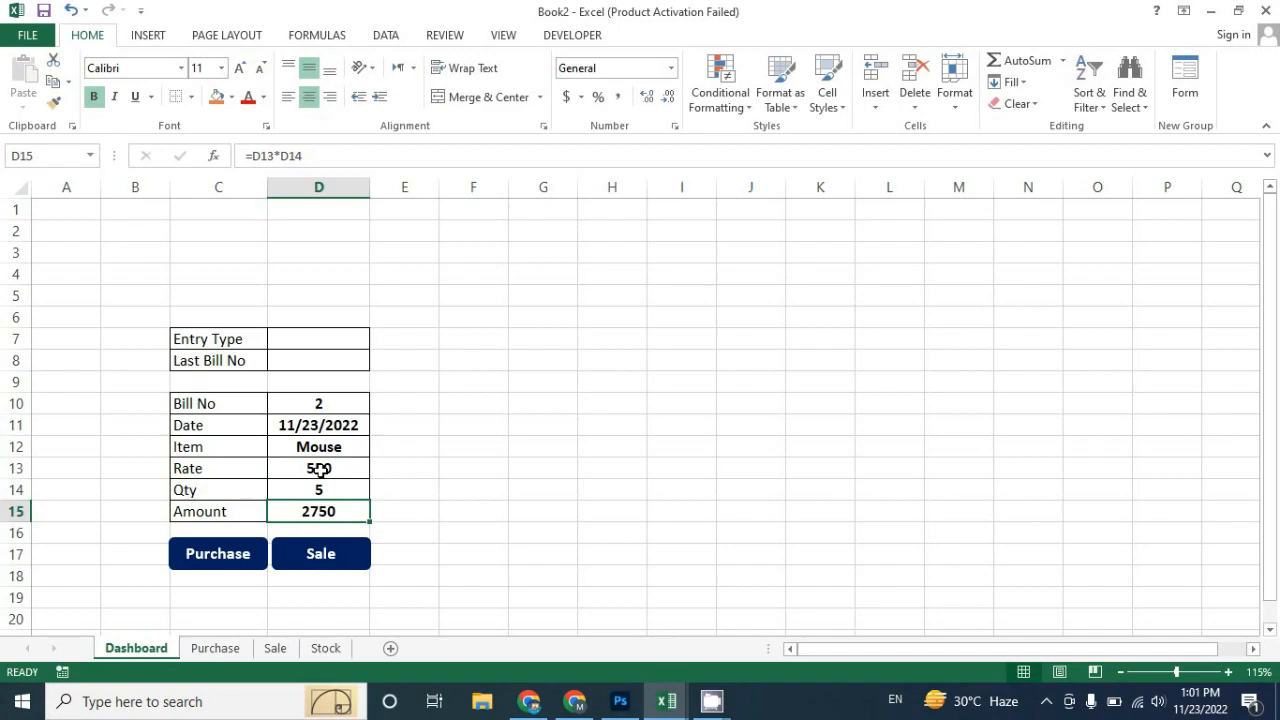
# Step: Assign the salework macro to the Dashboard's Sale button and deselect the button
pyautogui.rightClick(337, 558)
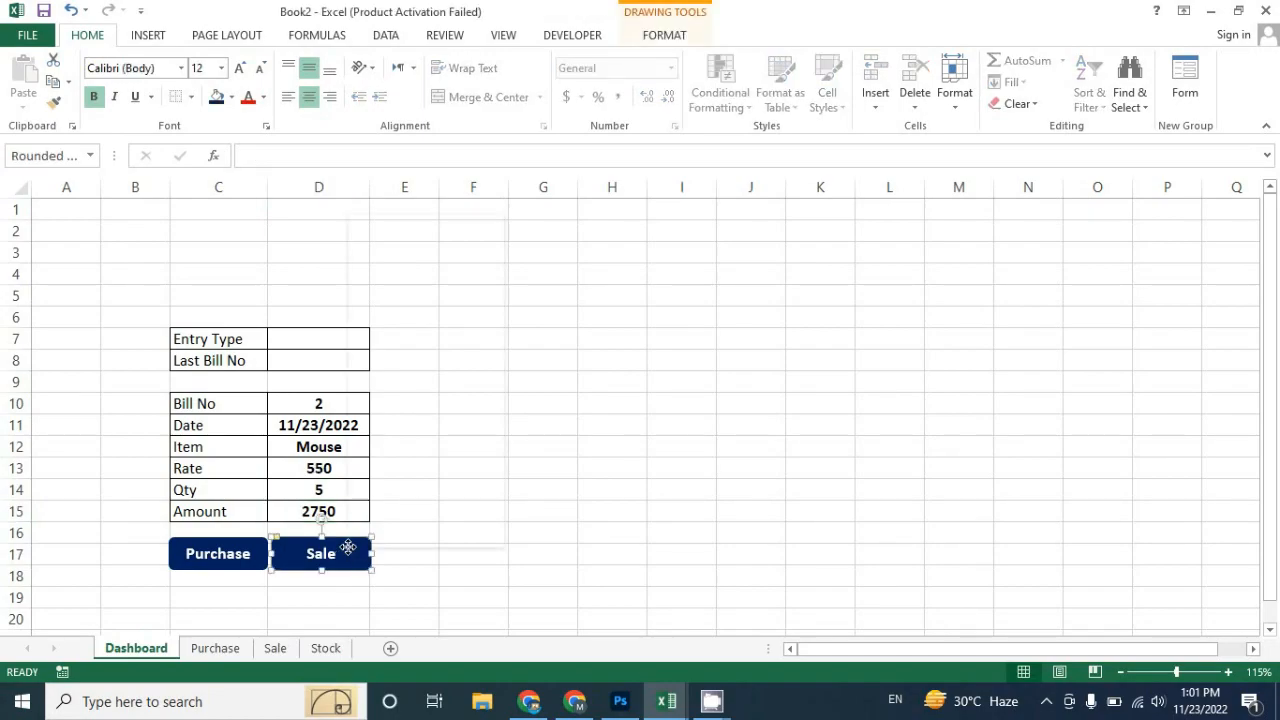
pyautogui.click(430, 465)
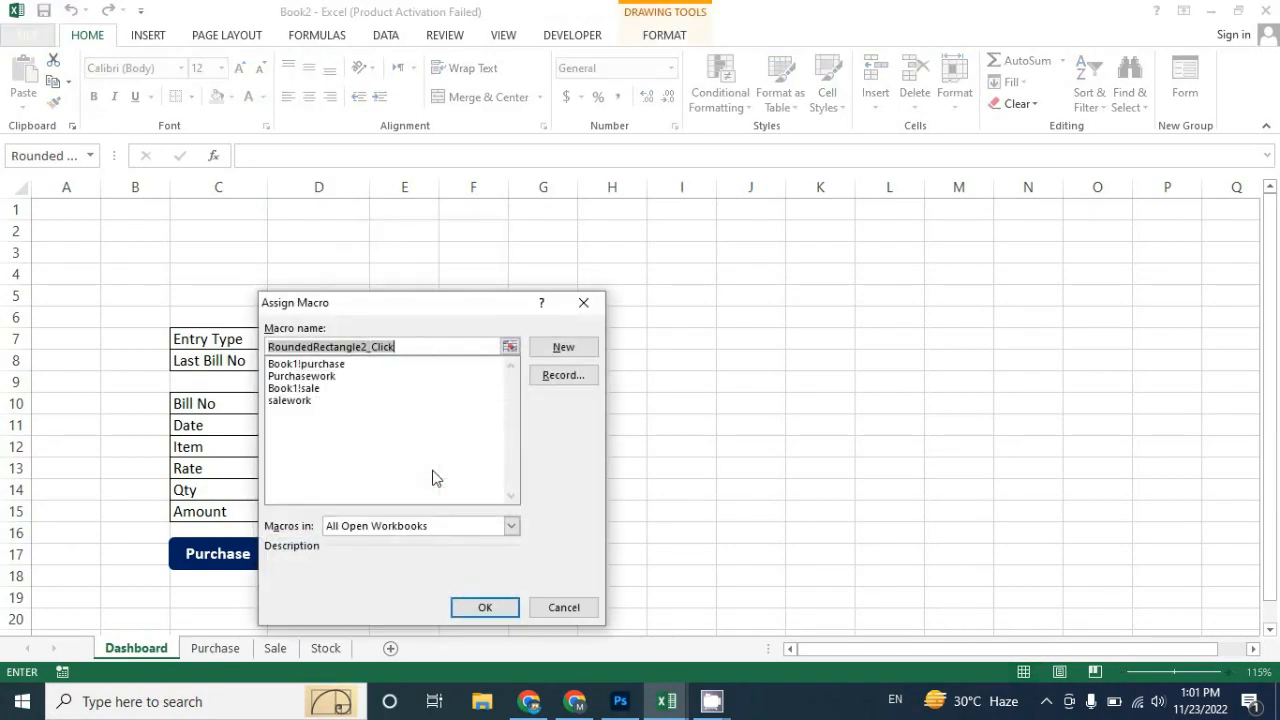
pyautogui.click(314, 401)
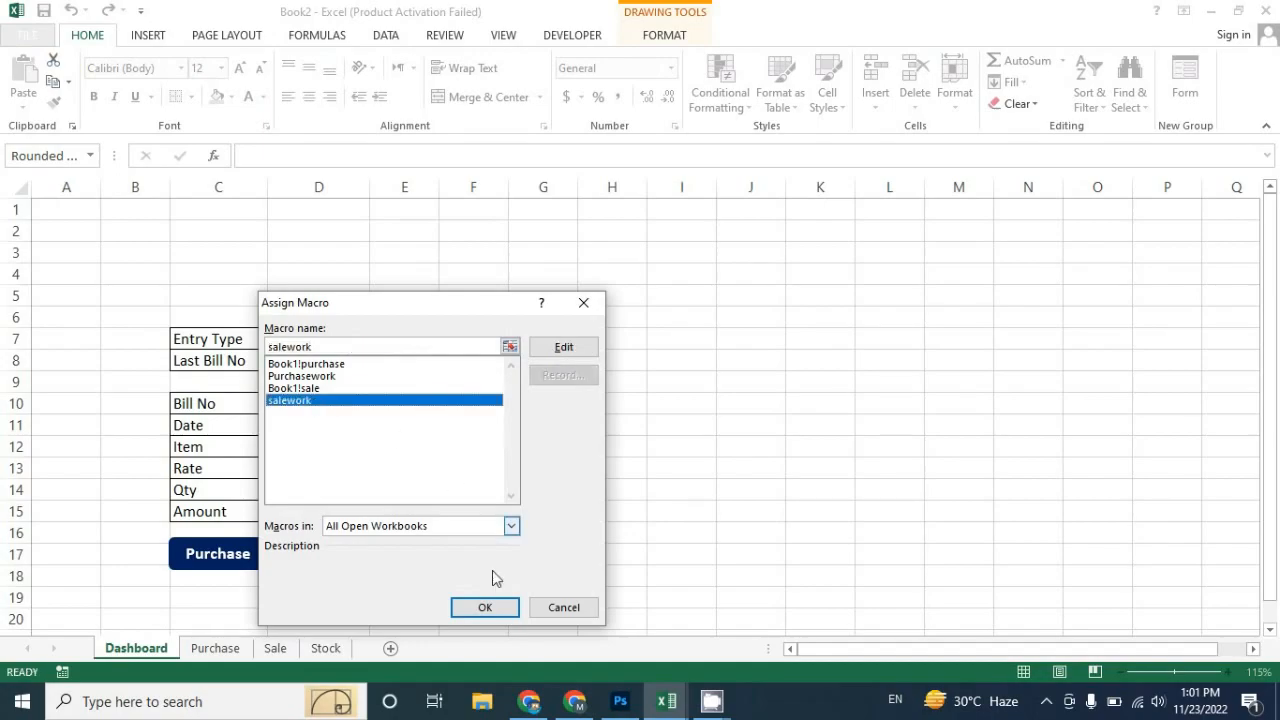
pyautogui.click(492, 611)
pyautogui.click(470, 536)
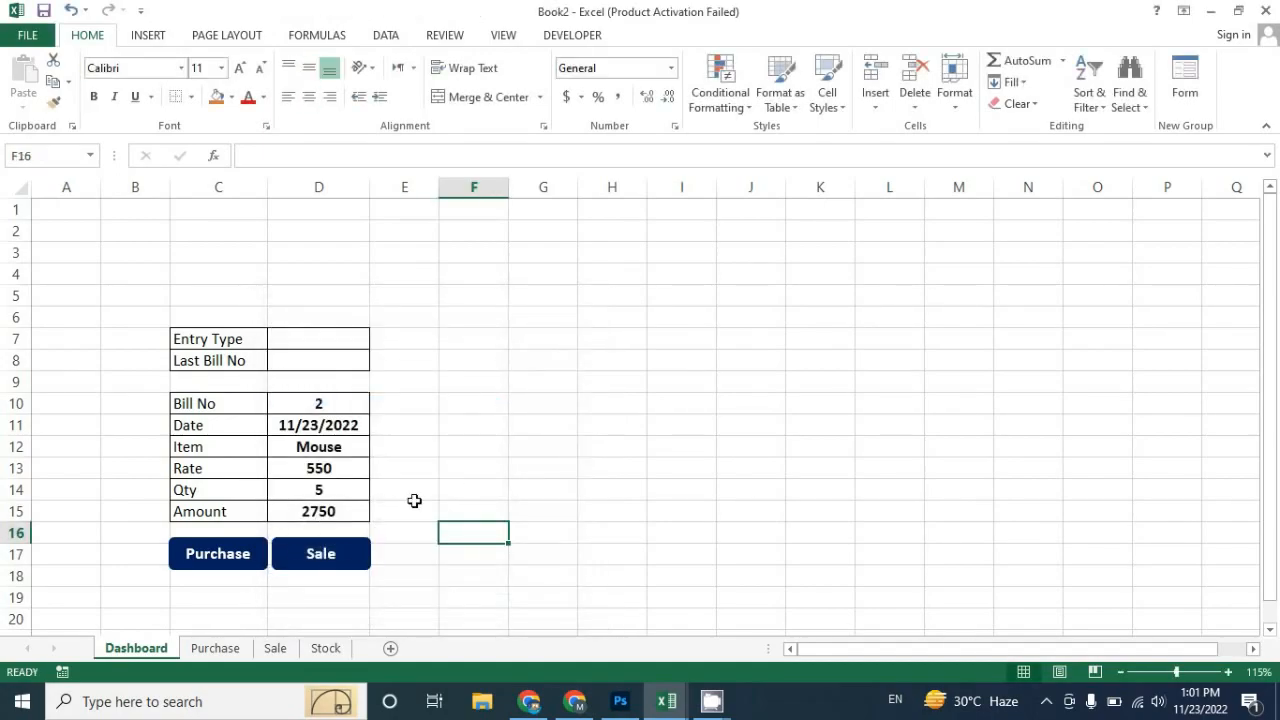
# Step: Run the Sale button's macro to post the test entry and check the record on the Sale sheet
pyautogui.click(331, 565)
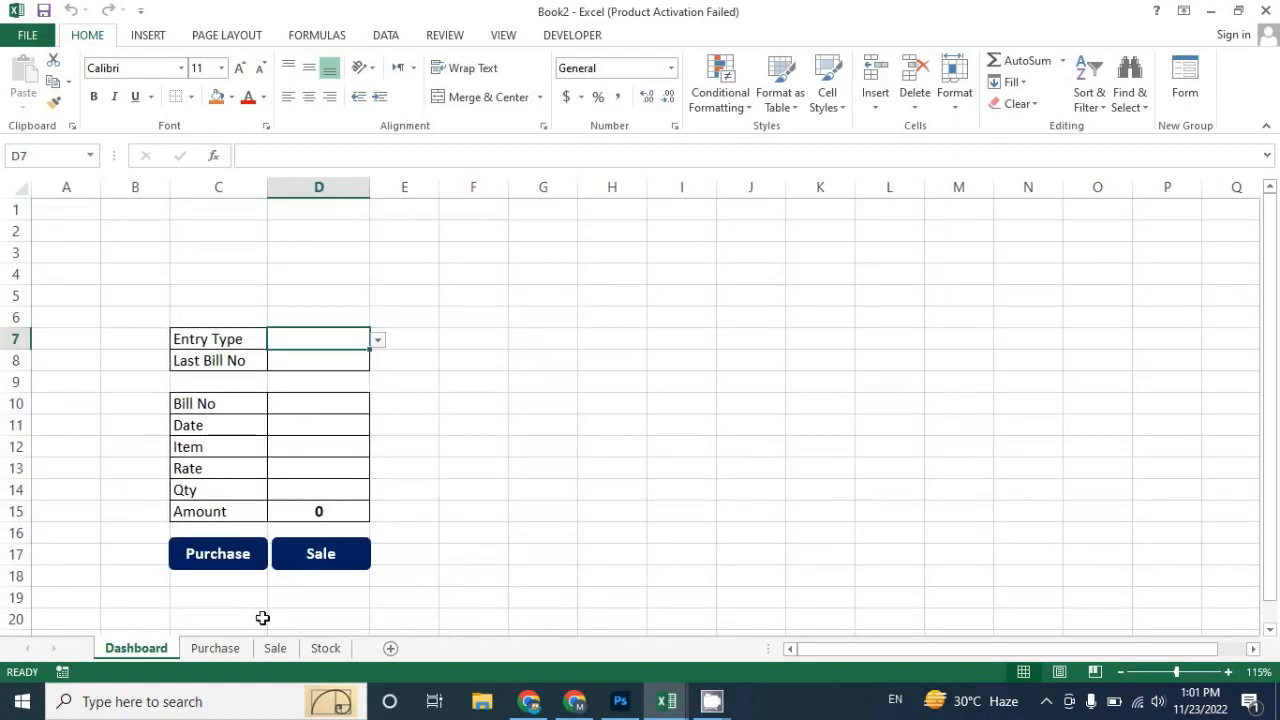
pyautogui.click(275, 648)
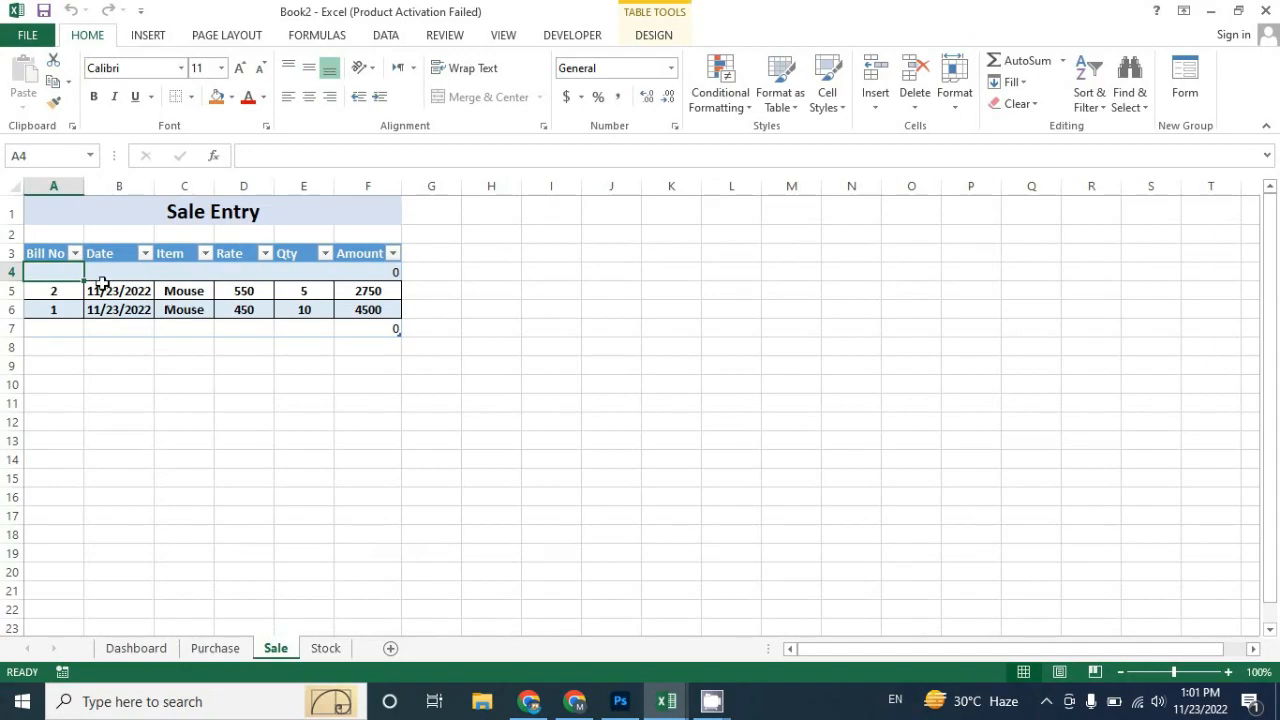
pyautogui.keyDown('ctrl'); pyautogui.scroll(3, 280, 434); pyautogui.keyUp('ctrl')
pyautogui.scroll(1, 280, 434)
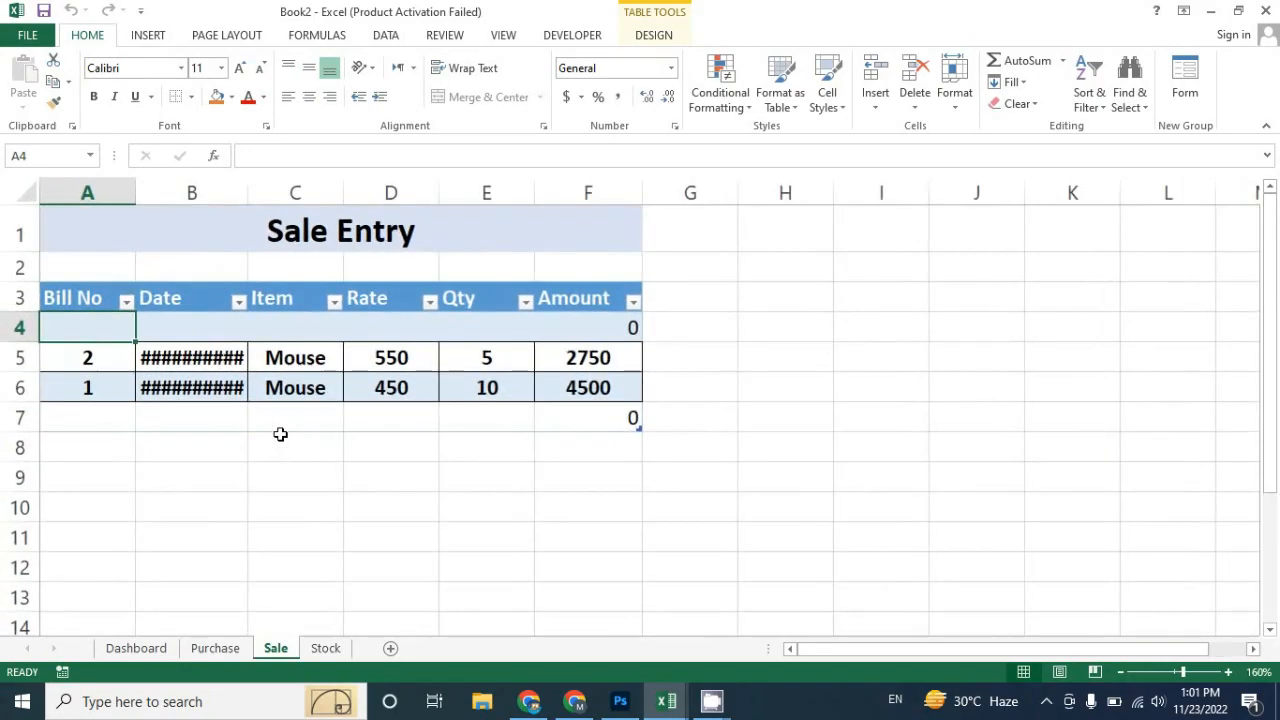
# Step: Fit the Date column width on the Purchase sheet to its contents
pyautogui.click(215, 648)
pyautogui.scroll(4, 294, 560)
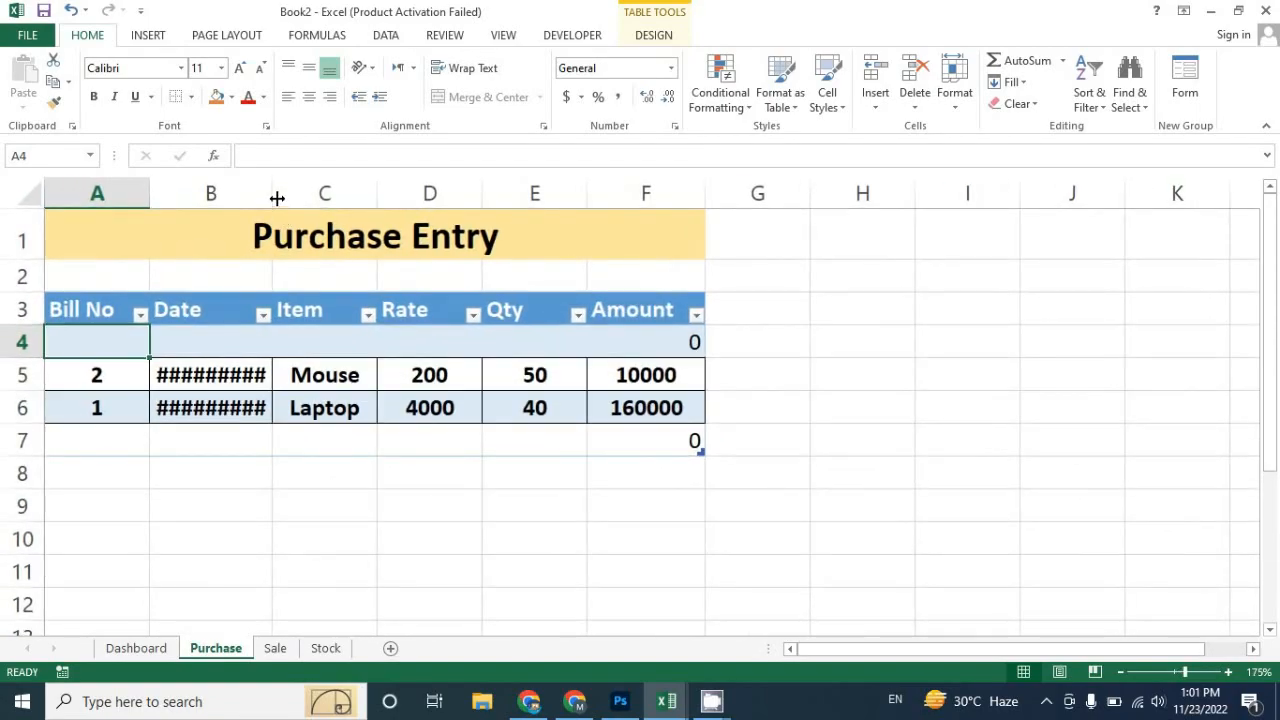
pyautogui.doubleClick(273, 196)
# Step: Review the posted records on the Sale and Purchase sheets and look over the Dashboard and Stock sheets
pyautogui.click(293, 648)
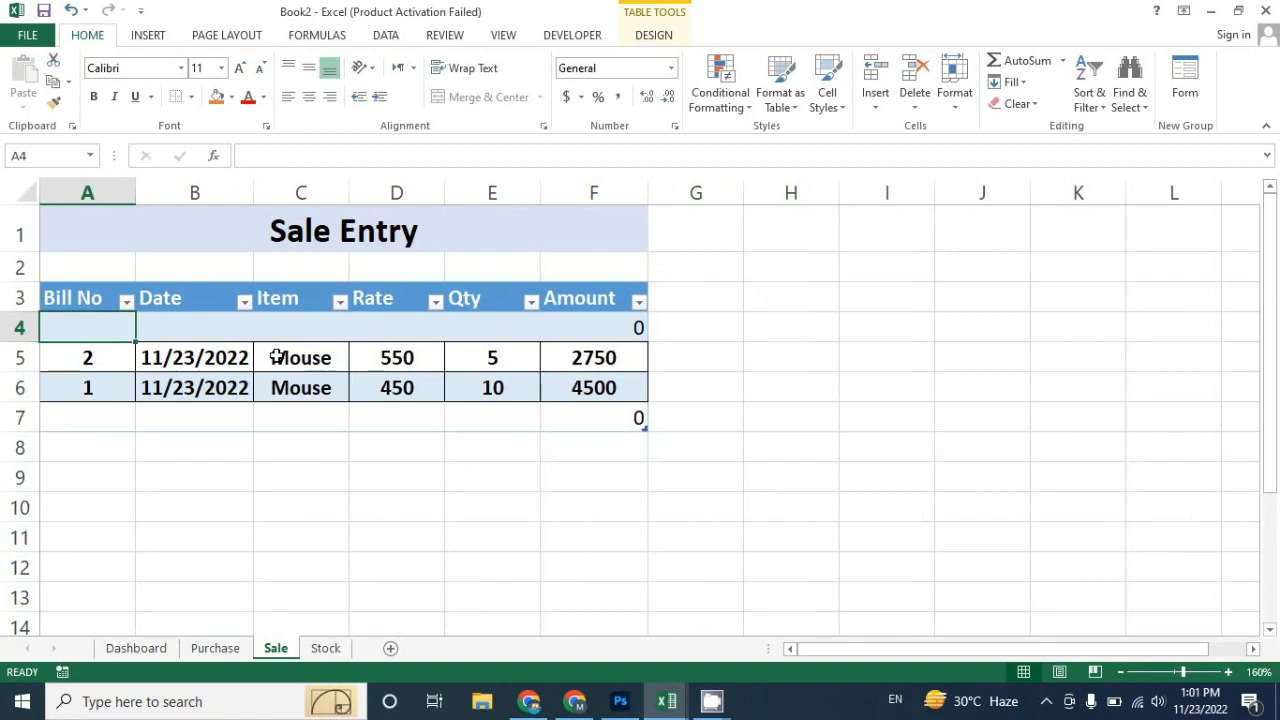
pyautogui.click(215, 648)
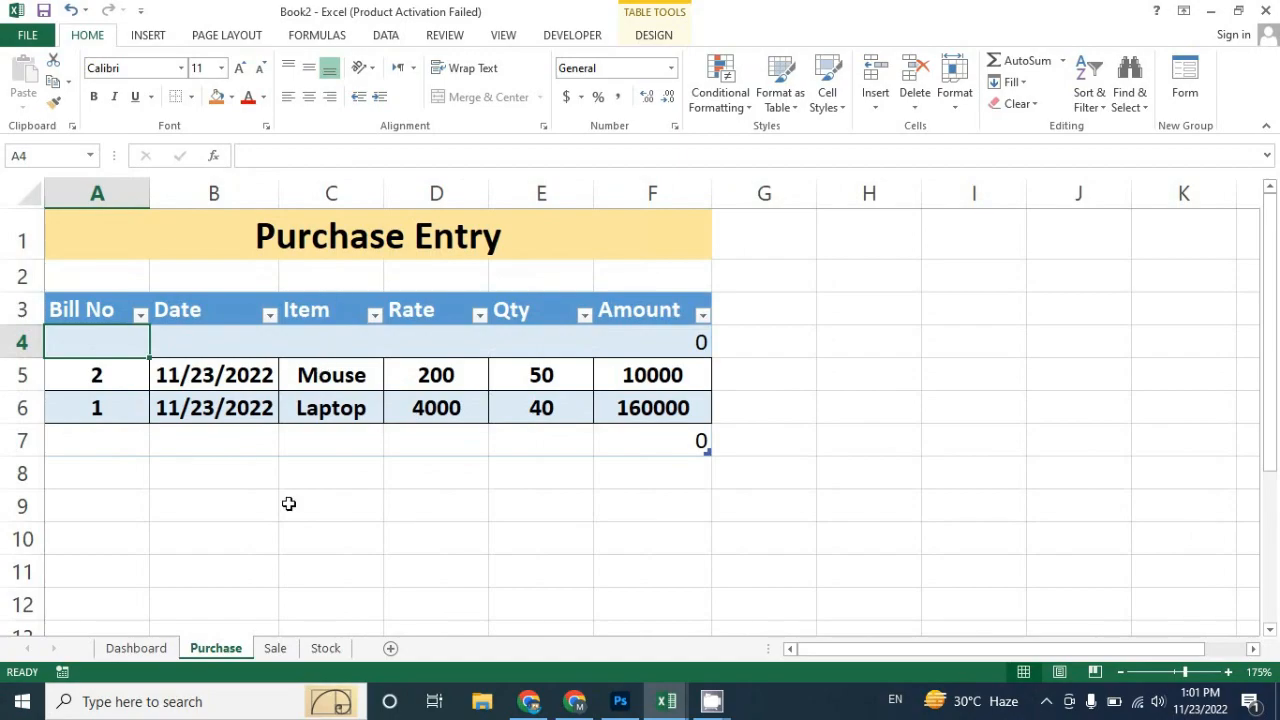
pyautogui.click(162, 649)
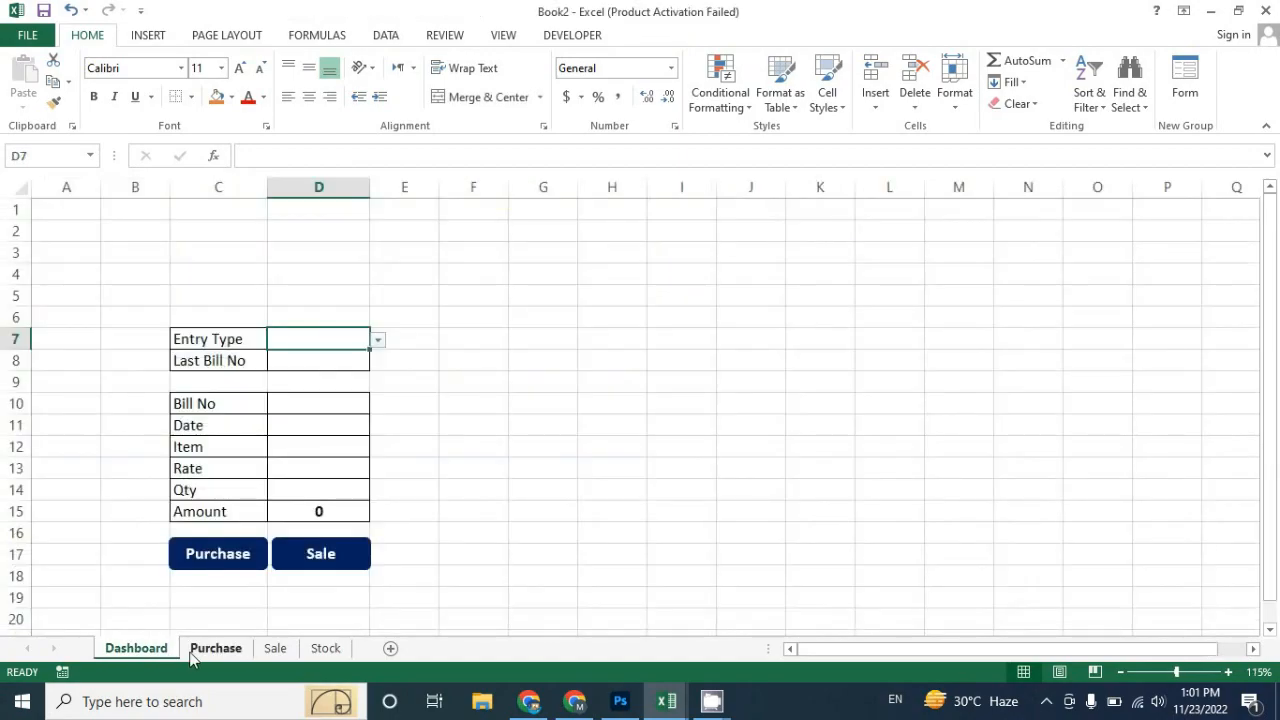
pyautogui.click(325, 649)
pyautogui.click(275, 649)
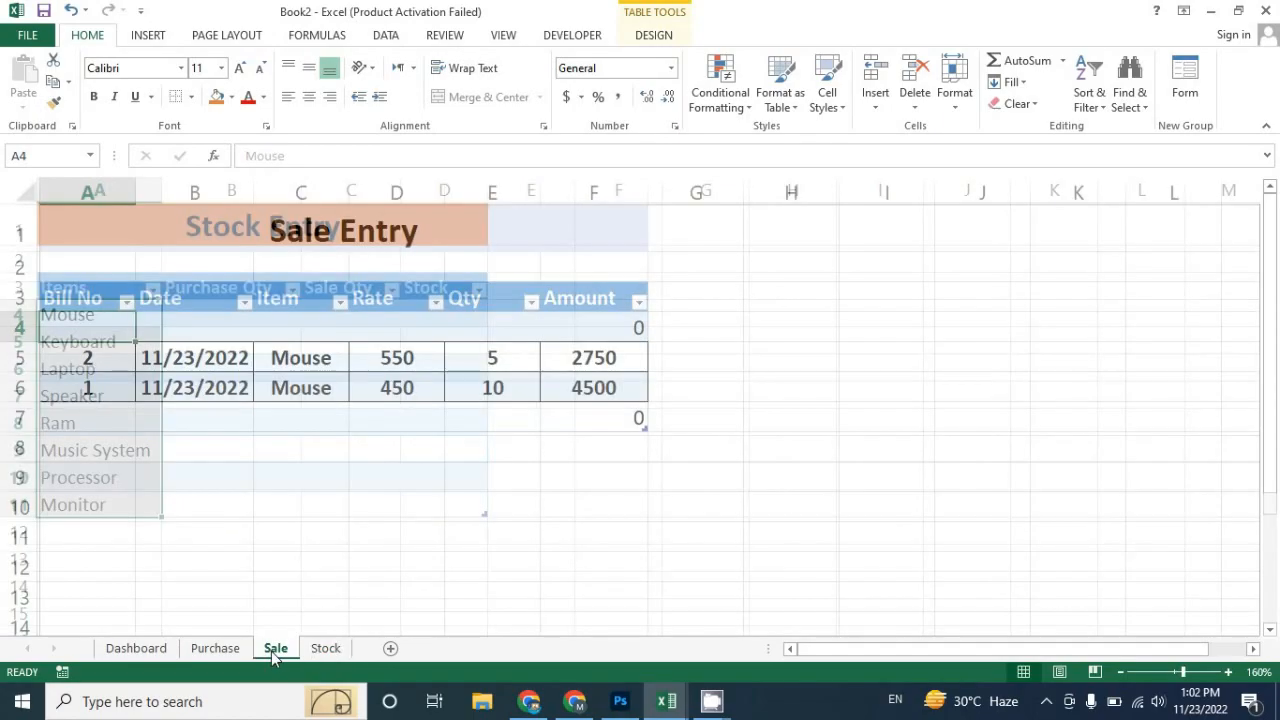
# Step: Start a SUMIF formula in the Mouse row's Purchase Qty cell B4 on the Stock sheet, with Table1[Item] as the range
pyautogui.click(325, 649)
pyautogui.click(224, 312)
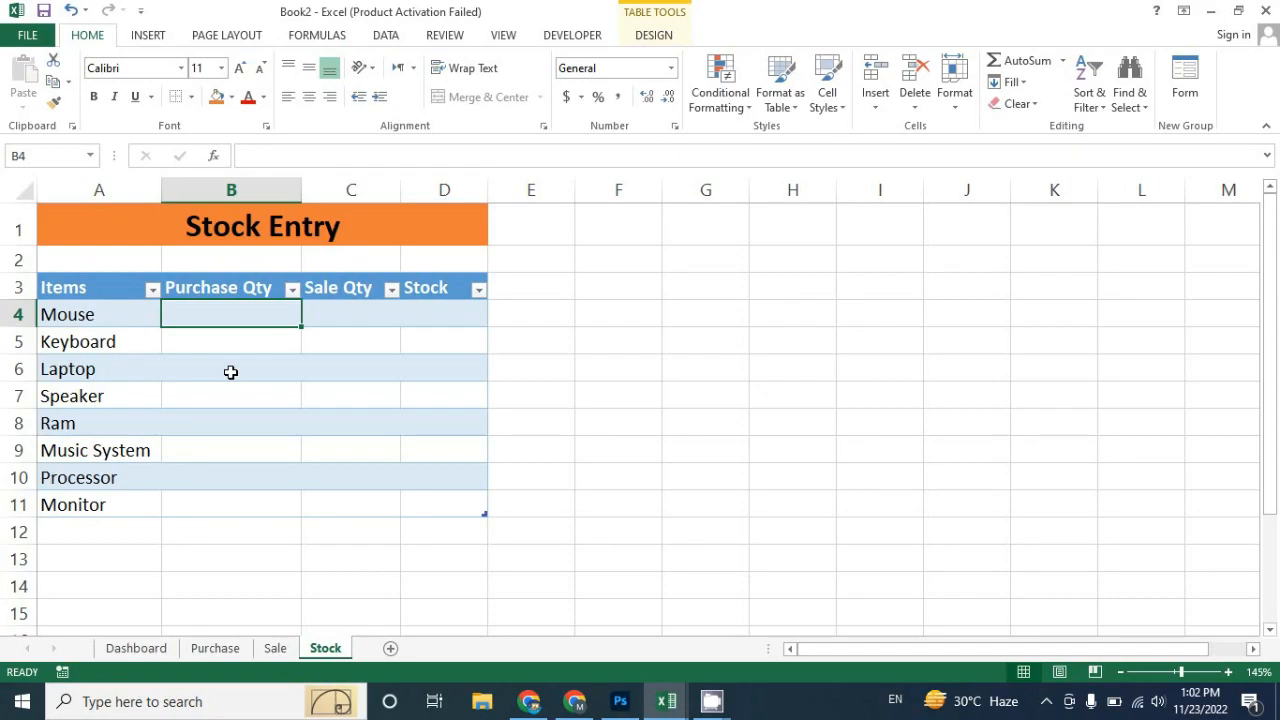
pyautogui.write('=sumif')
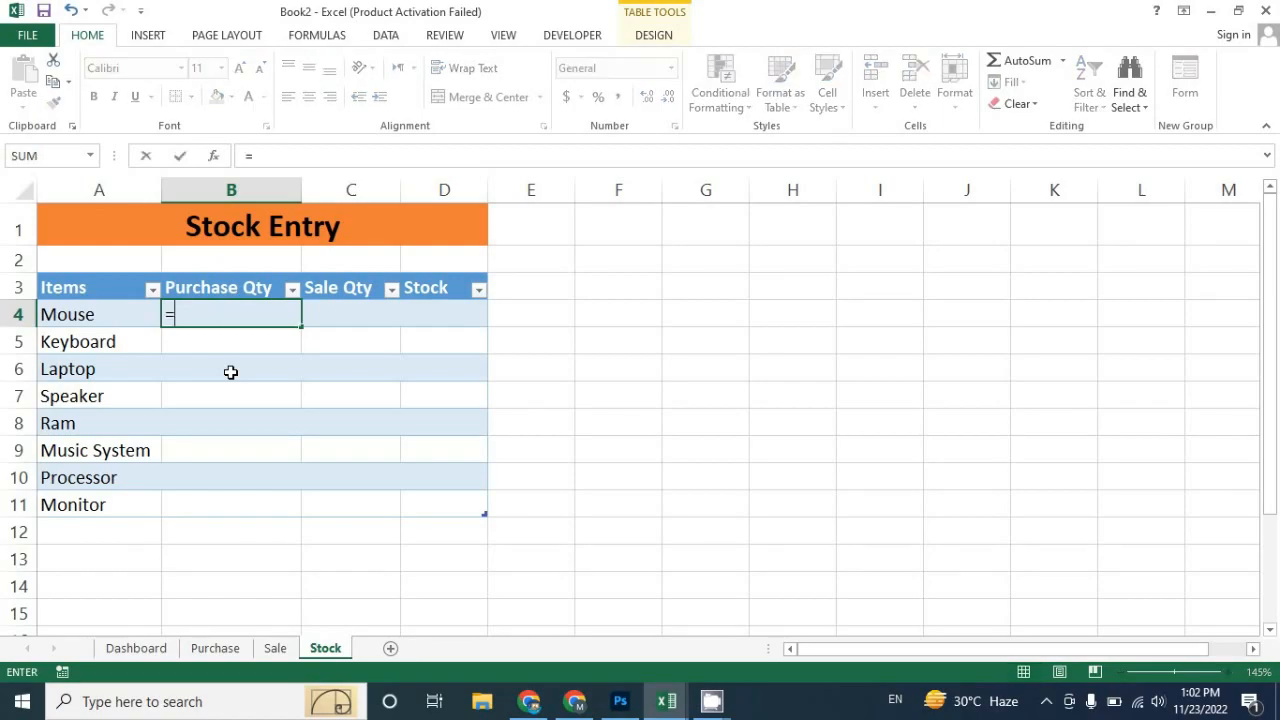
pyautogui.press('Tab')
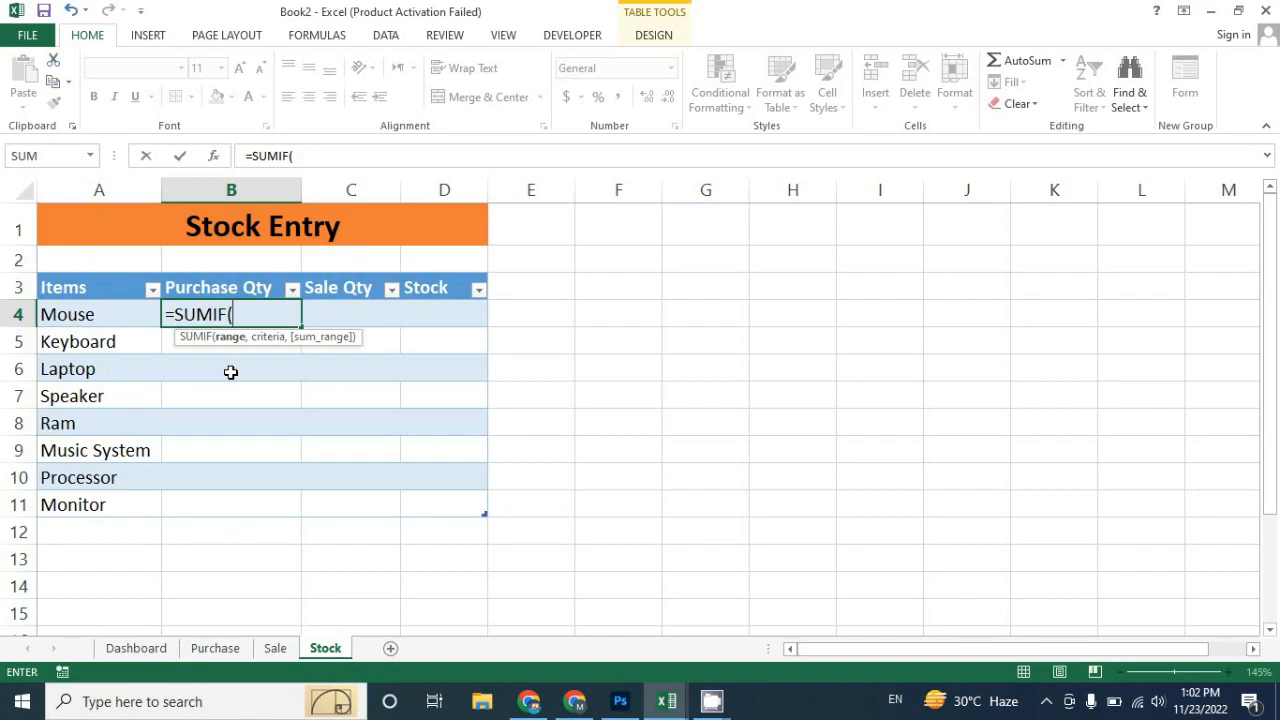
pyautogui.click(216, 648)
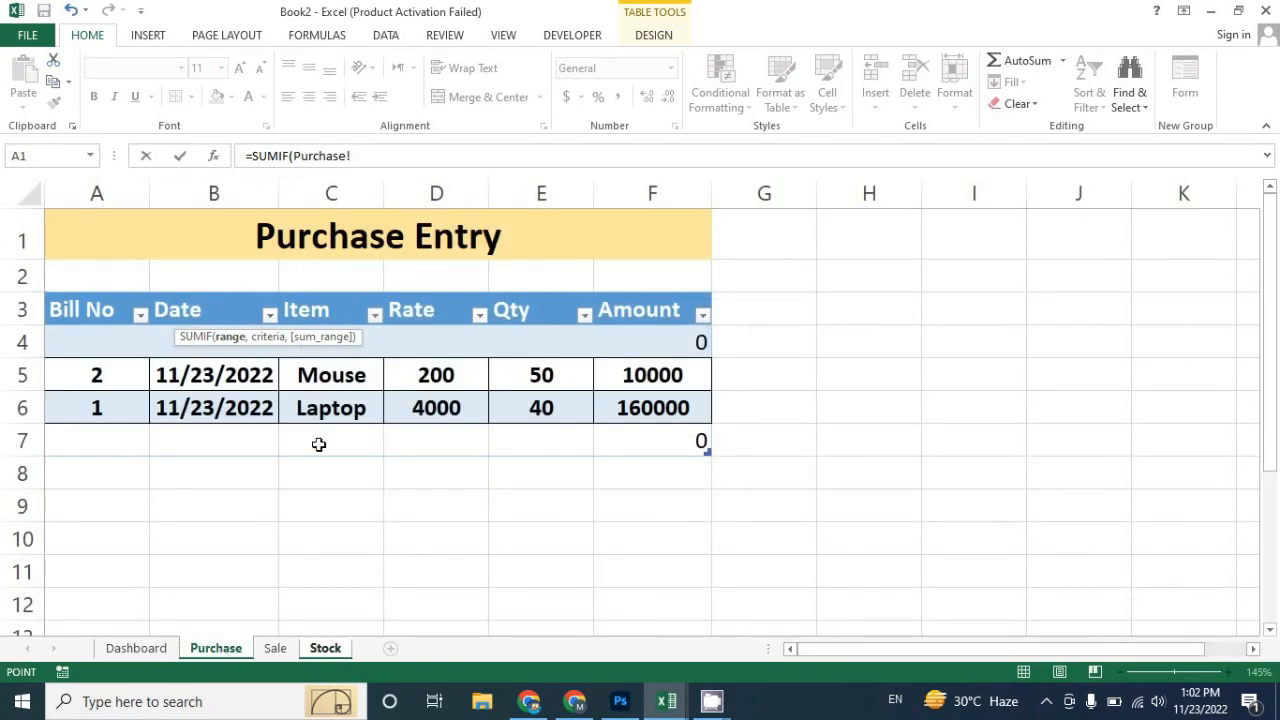
pyautogui.click(327, 288)
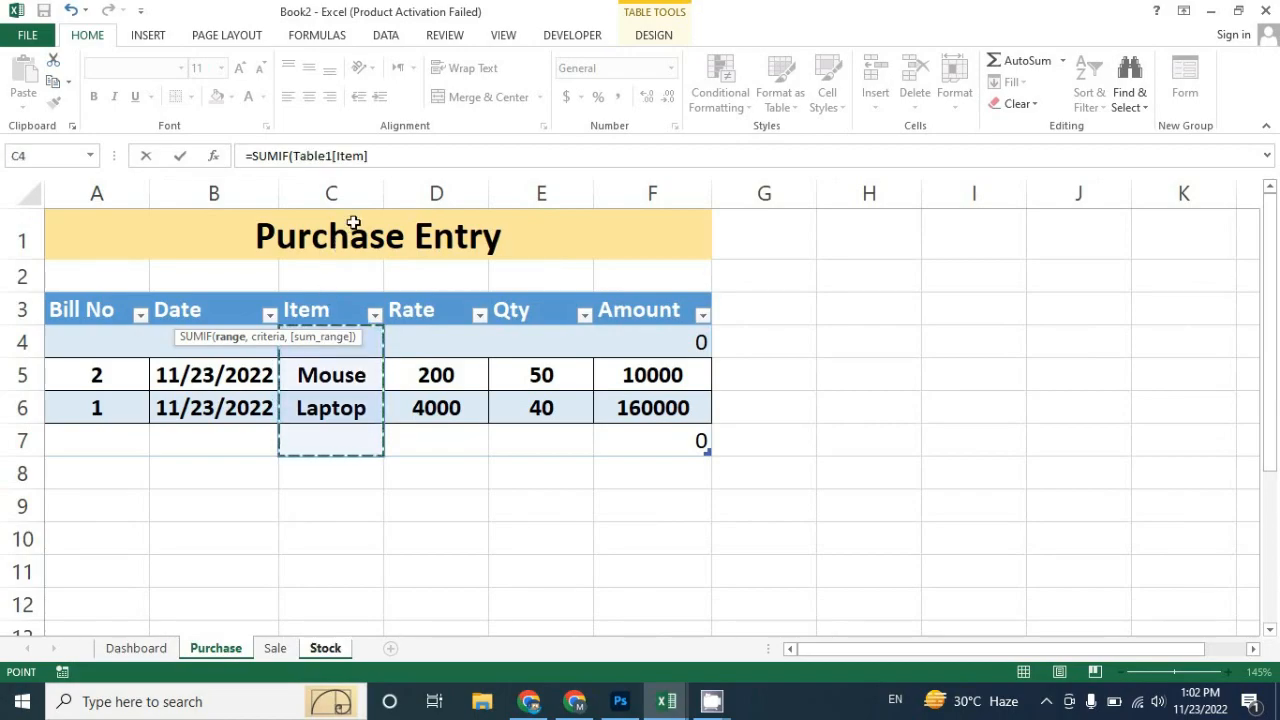
pyautogui.write(',')
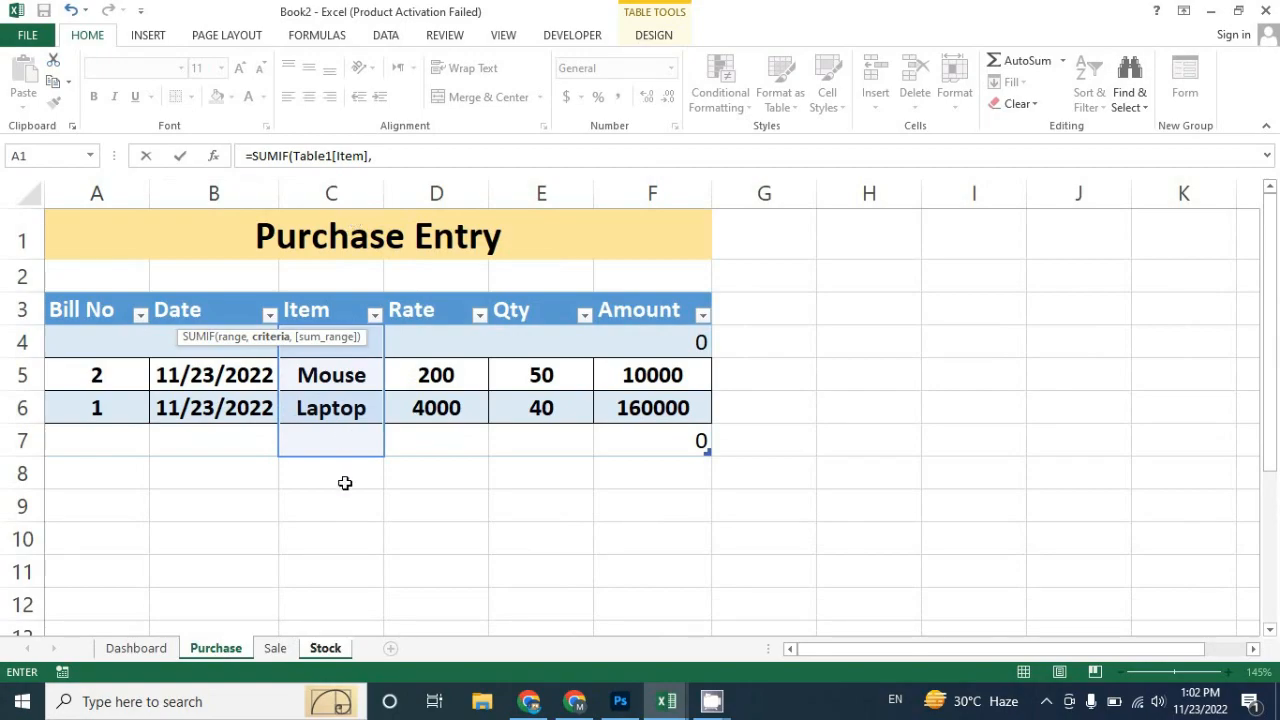
pyautogui.click(336, 650)
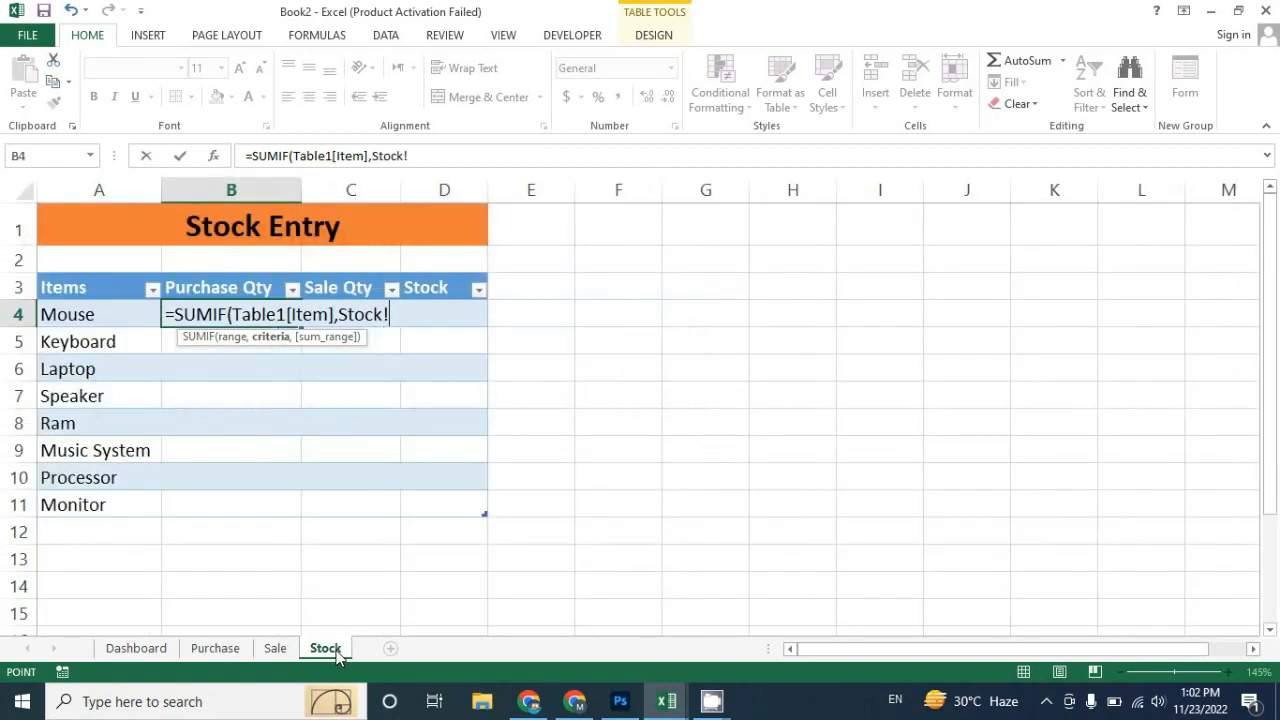
pyautogui.click(107, 322)
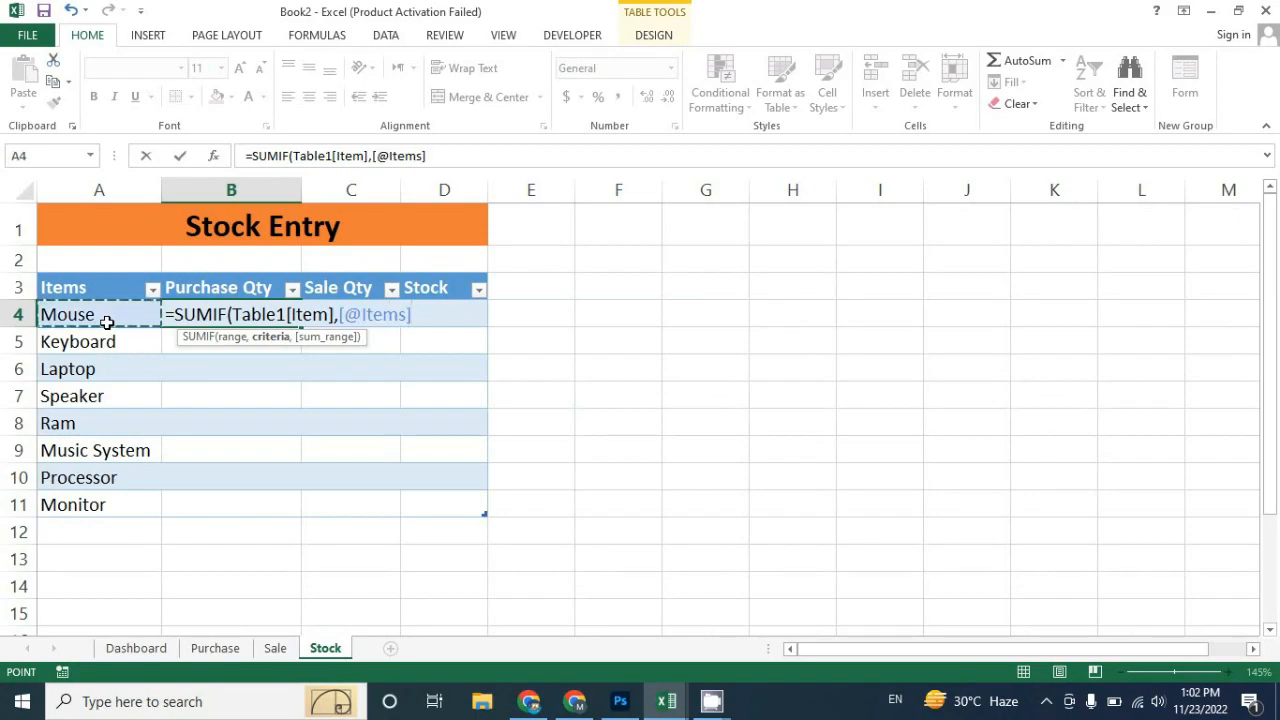
pyautogui.write(',')
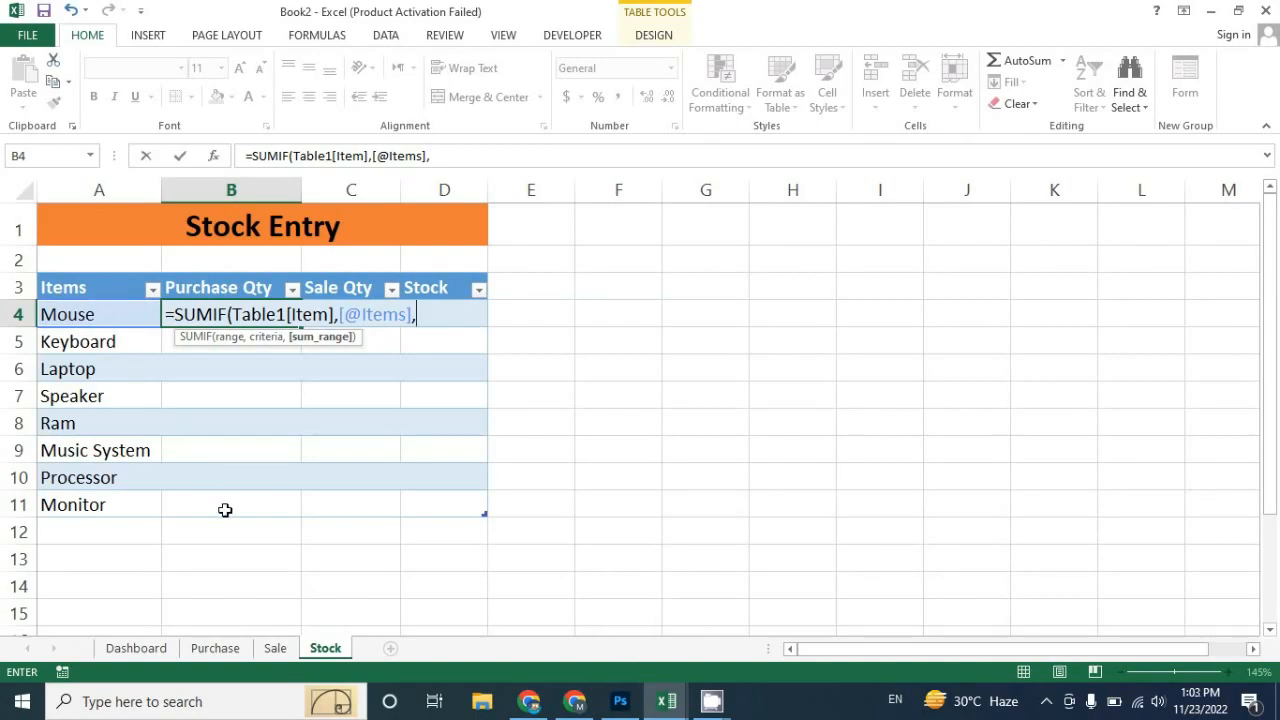
pyautogui.click(224, 652)
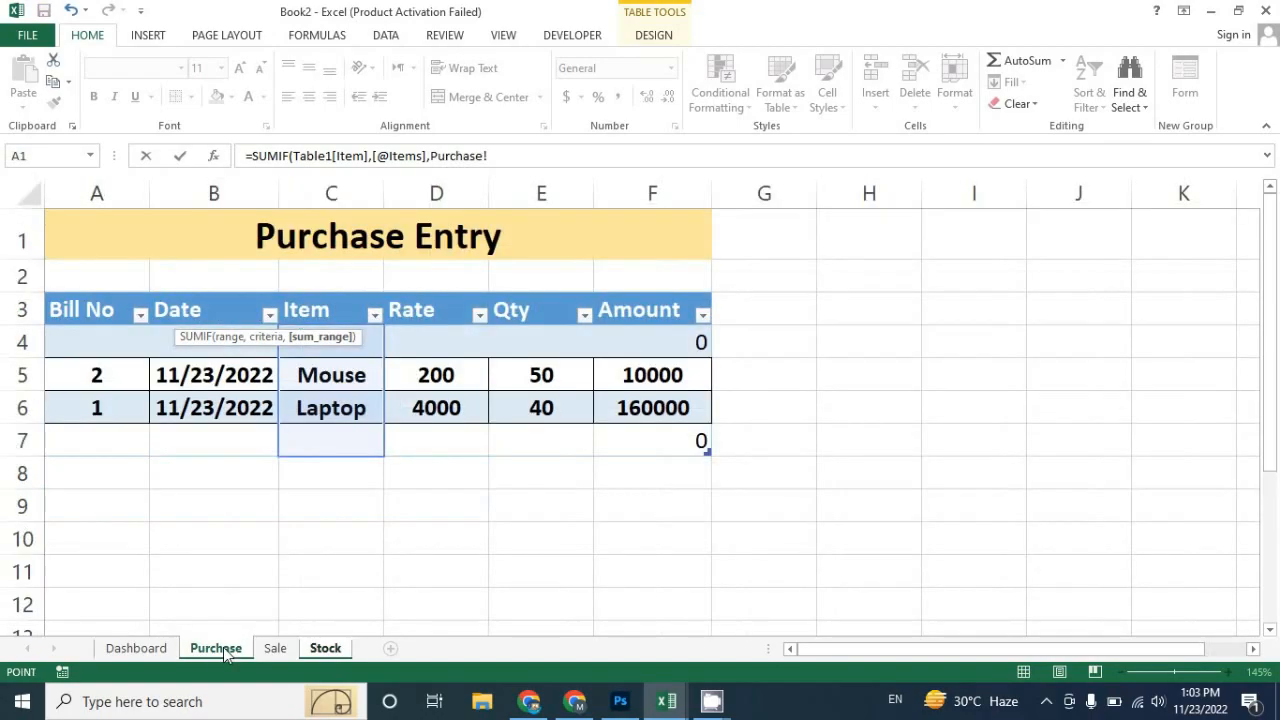
pyautogui.click(533, 293)
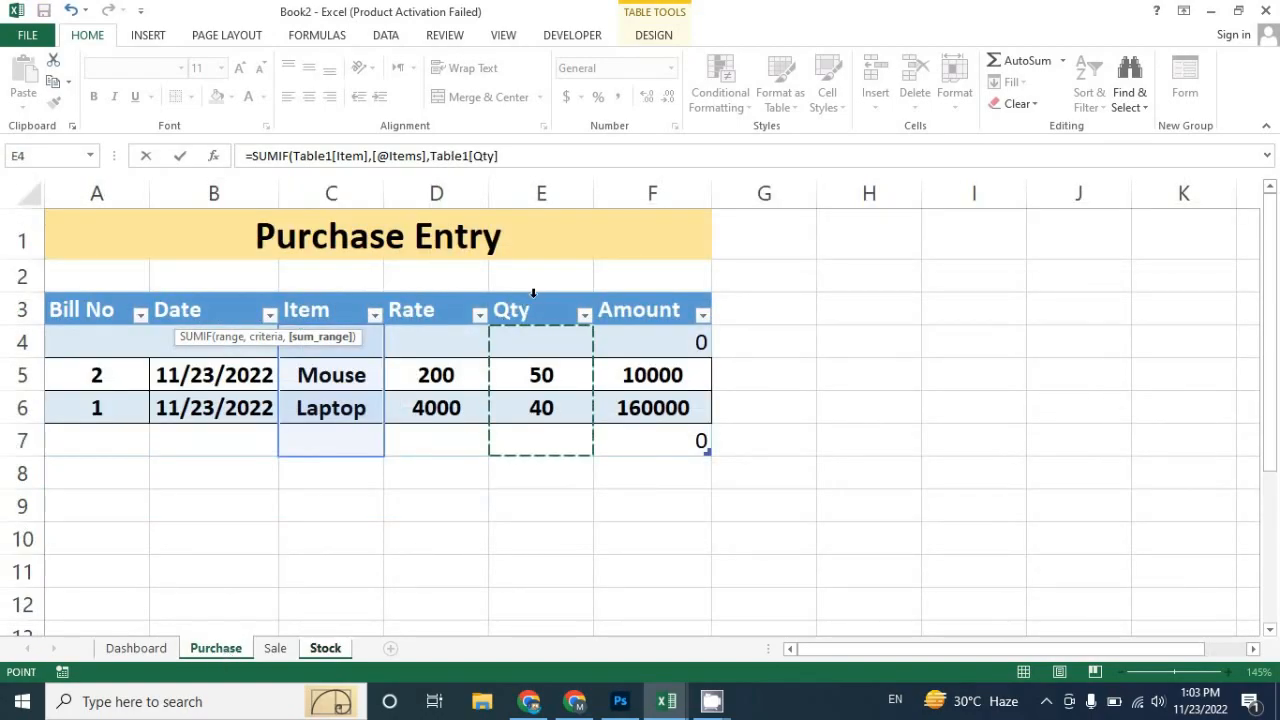
pyautogui.click(527, 157)
pyautogui.write(')')
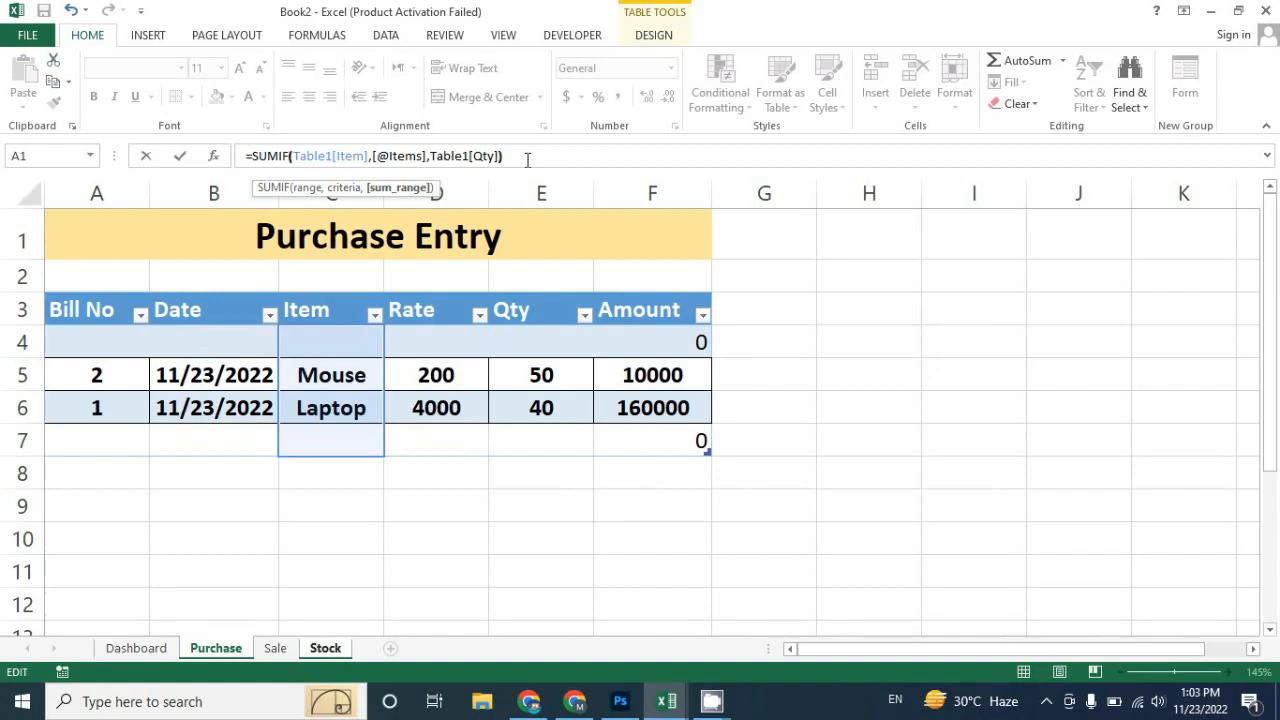
pyautogui.press('Return')
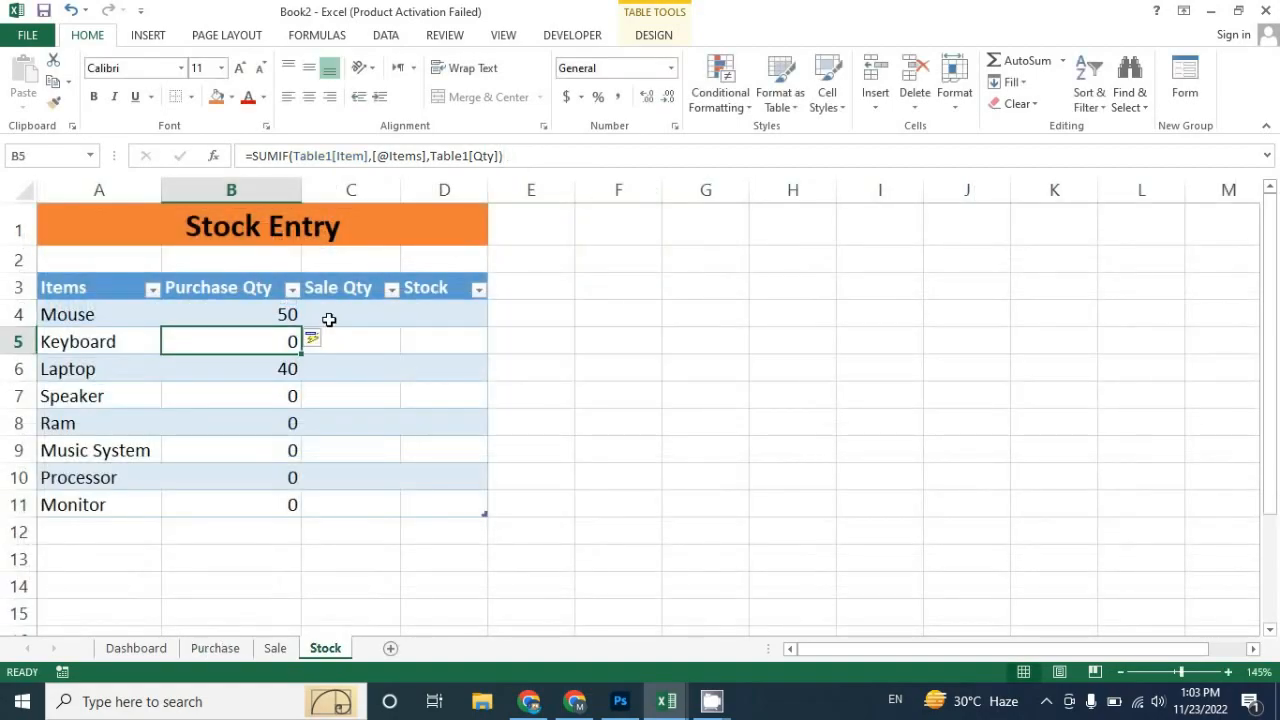
pyautogui.click(235, 316)
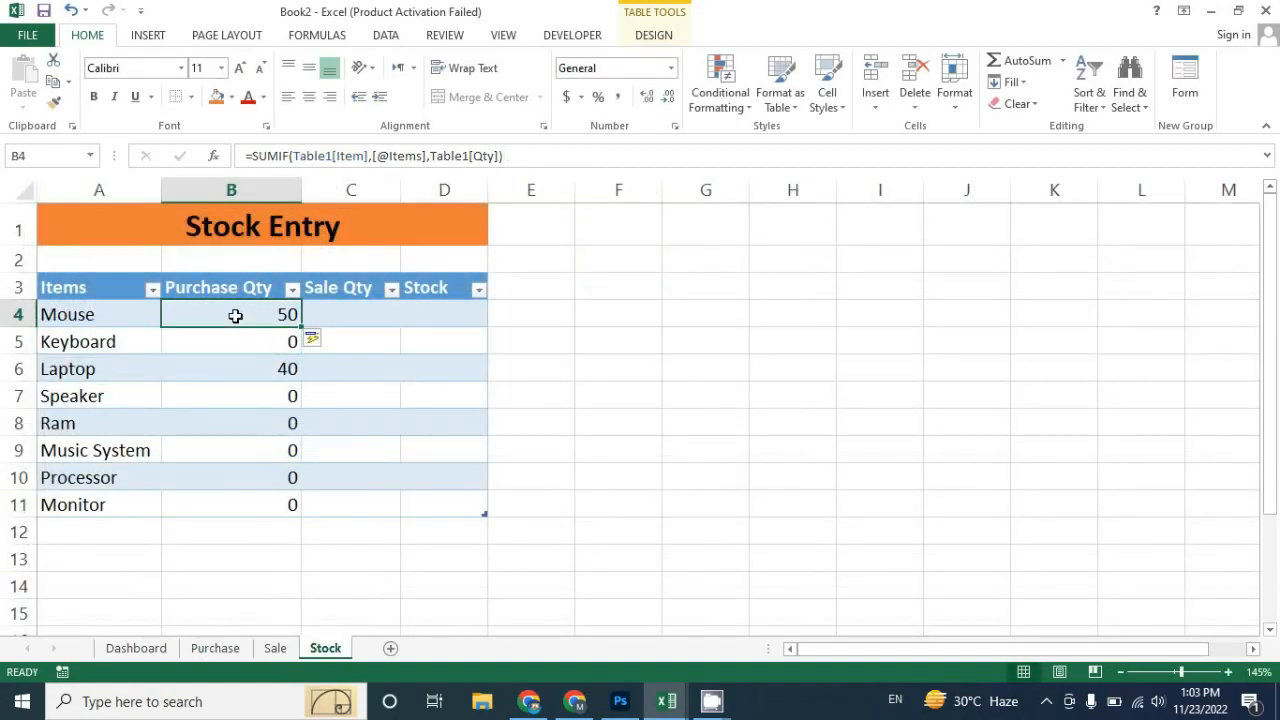
pyautogui.click(134, 312)
pyautogui.click(138, 364)
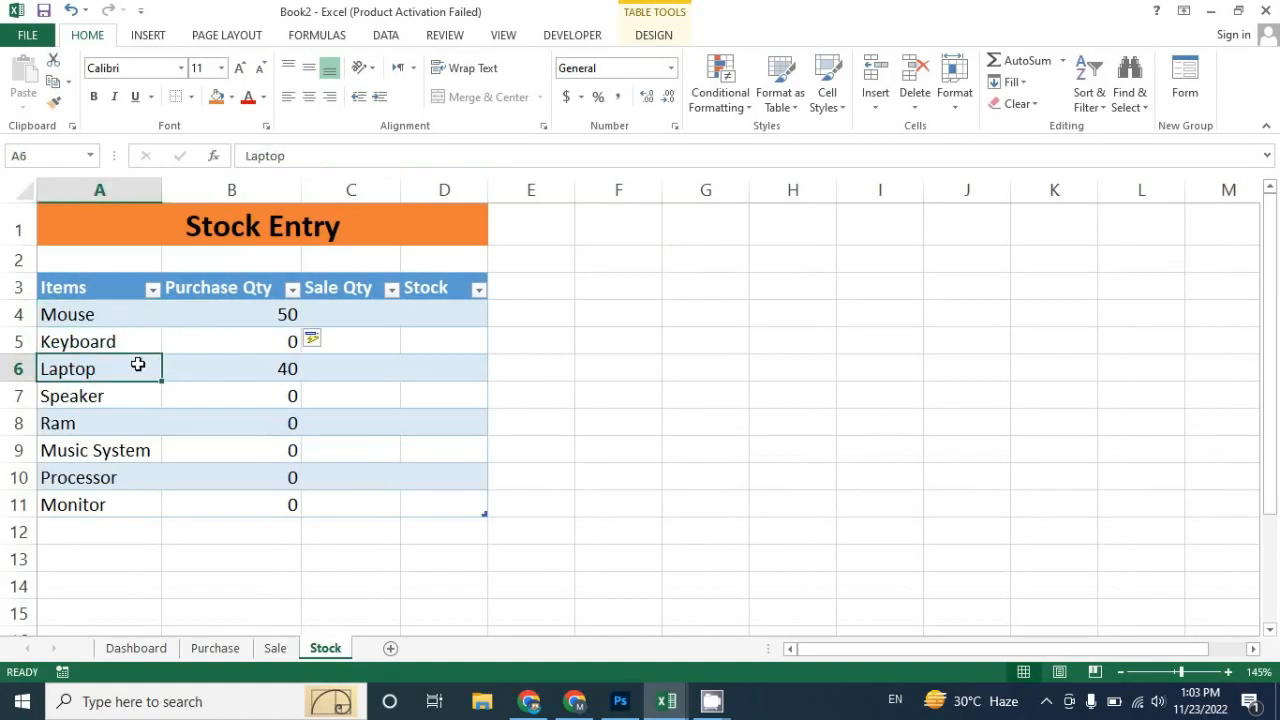
pyautogui.click(128, 316)
pyautogui.click(131, 370)
# Step: Start a SUMIF formula in the Mouse row's Sale Qty cell C4 on the Stock sheet, with Table2[Item] as the range
pyautogui.click(366, 318)
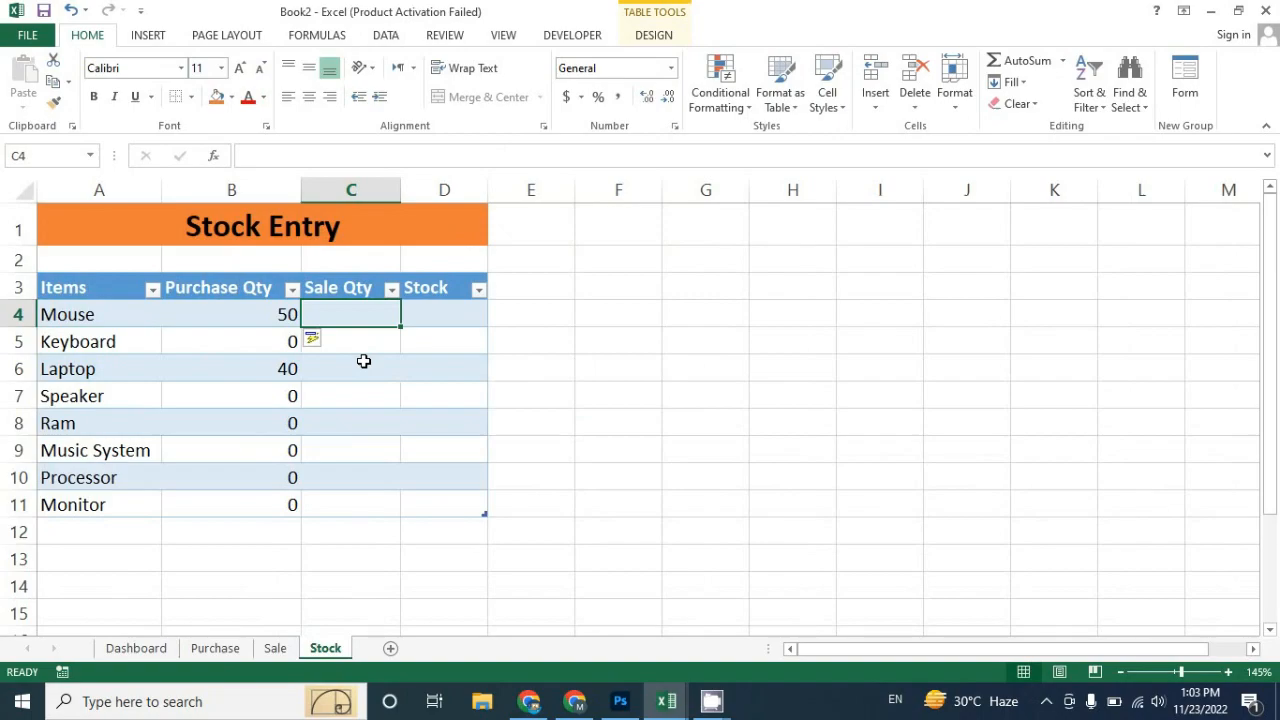
pyautogui.write('=sumi')
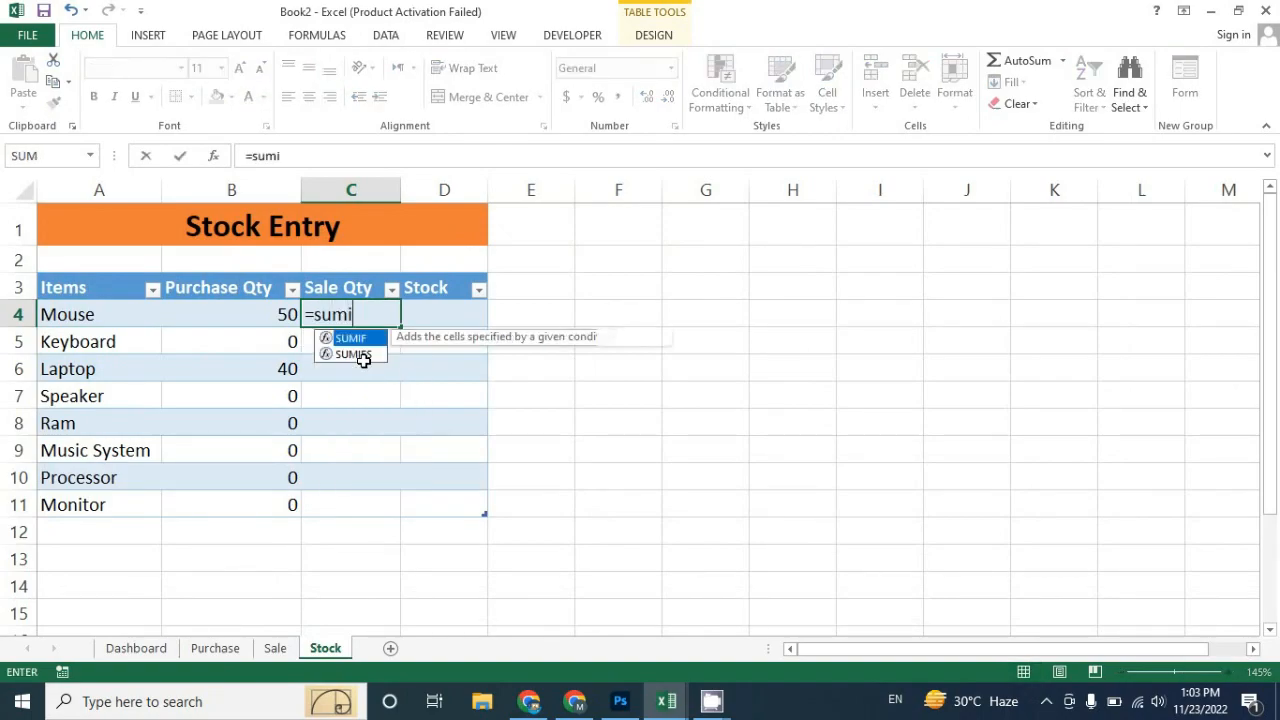
pyautogui.press('Tab')
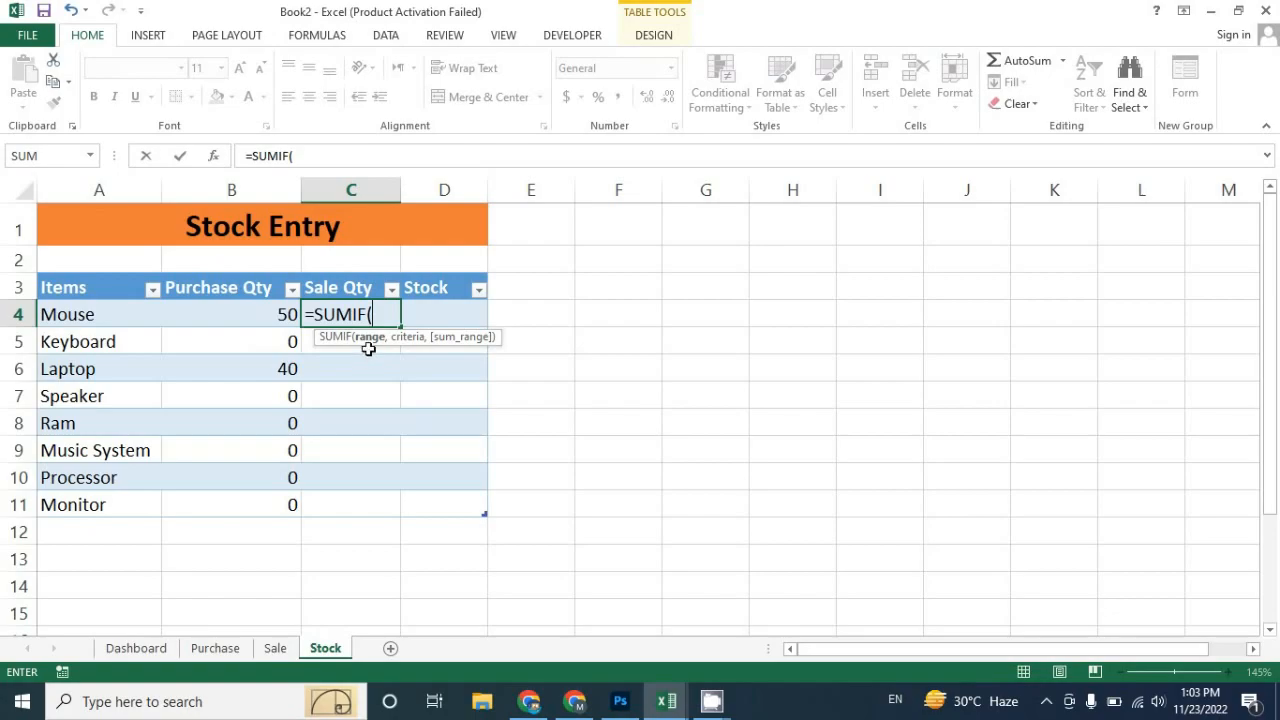
pyautogui.click(278, 650)
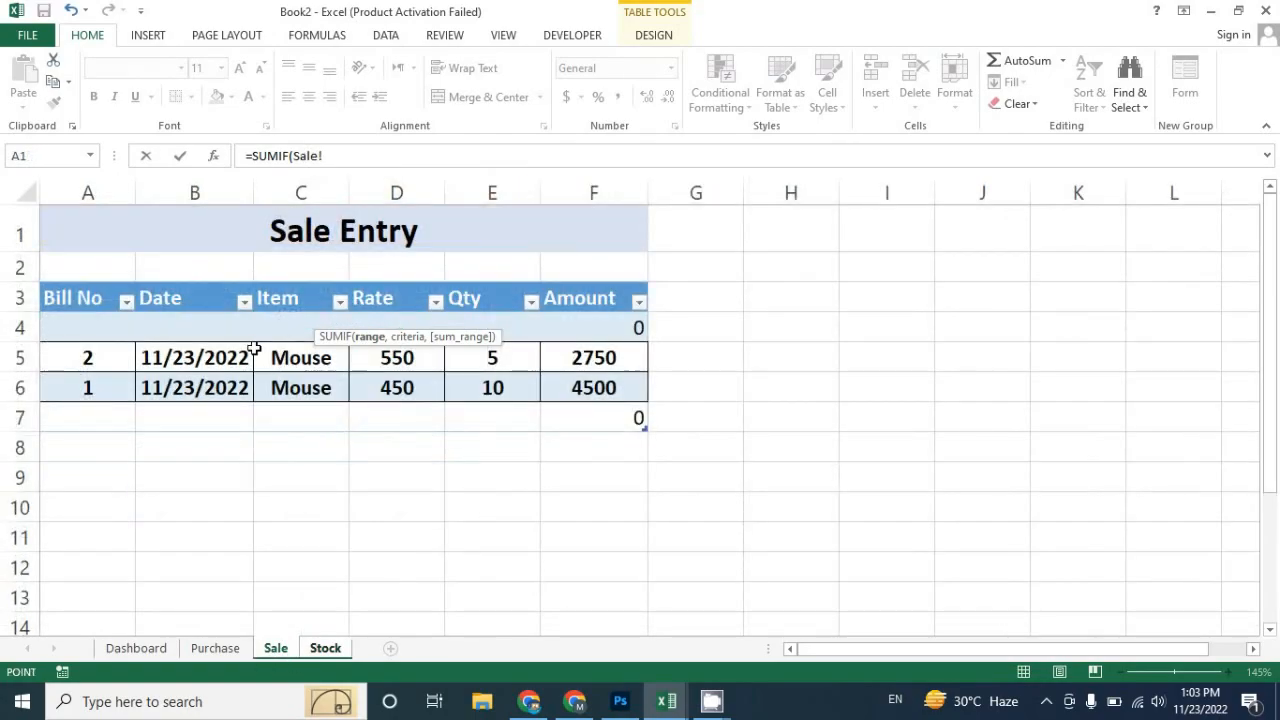
pyautogui.click(290, 283)
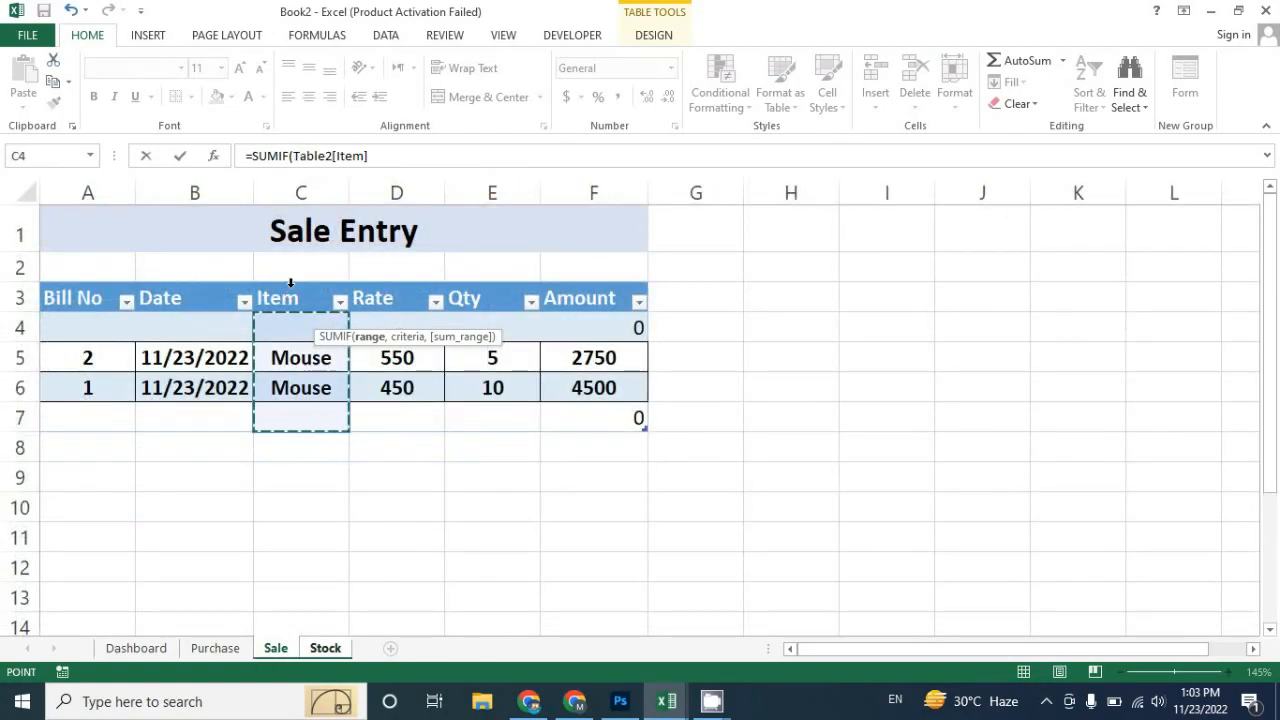
pyautogui.write(',')
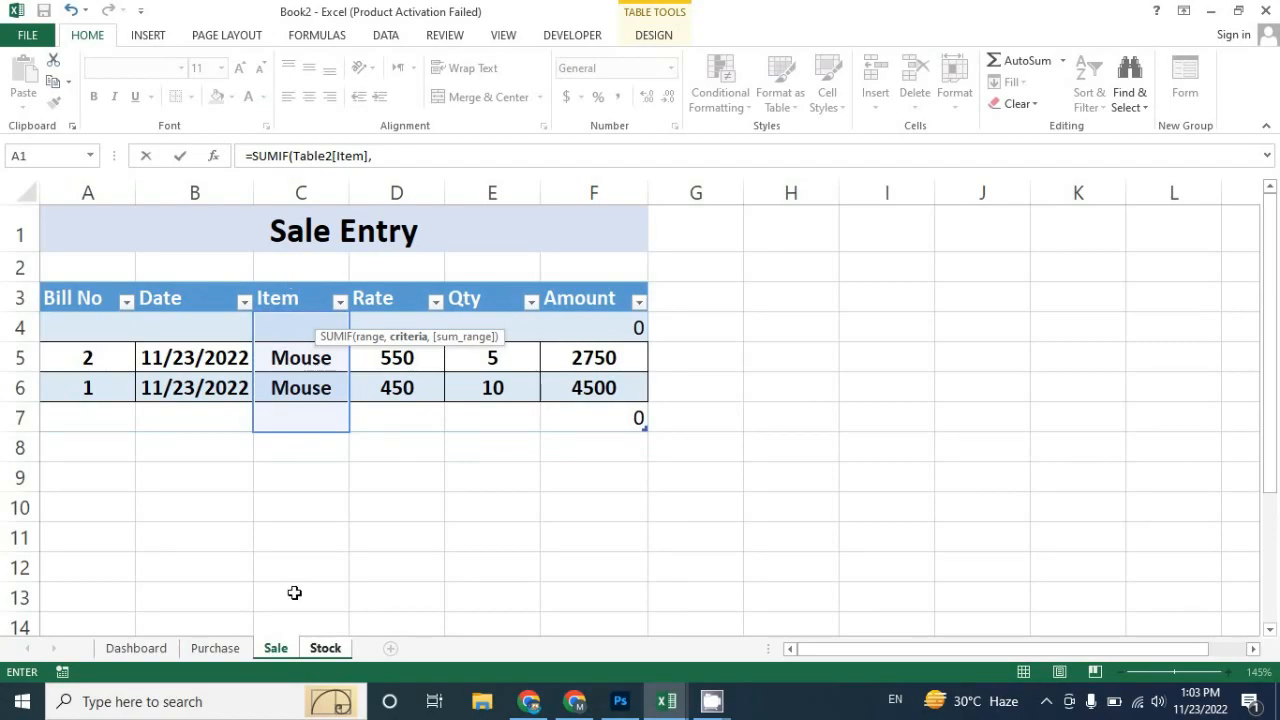
pyautogui.click(325, 648)
pyautogui.click(110, 316)
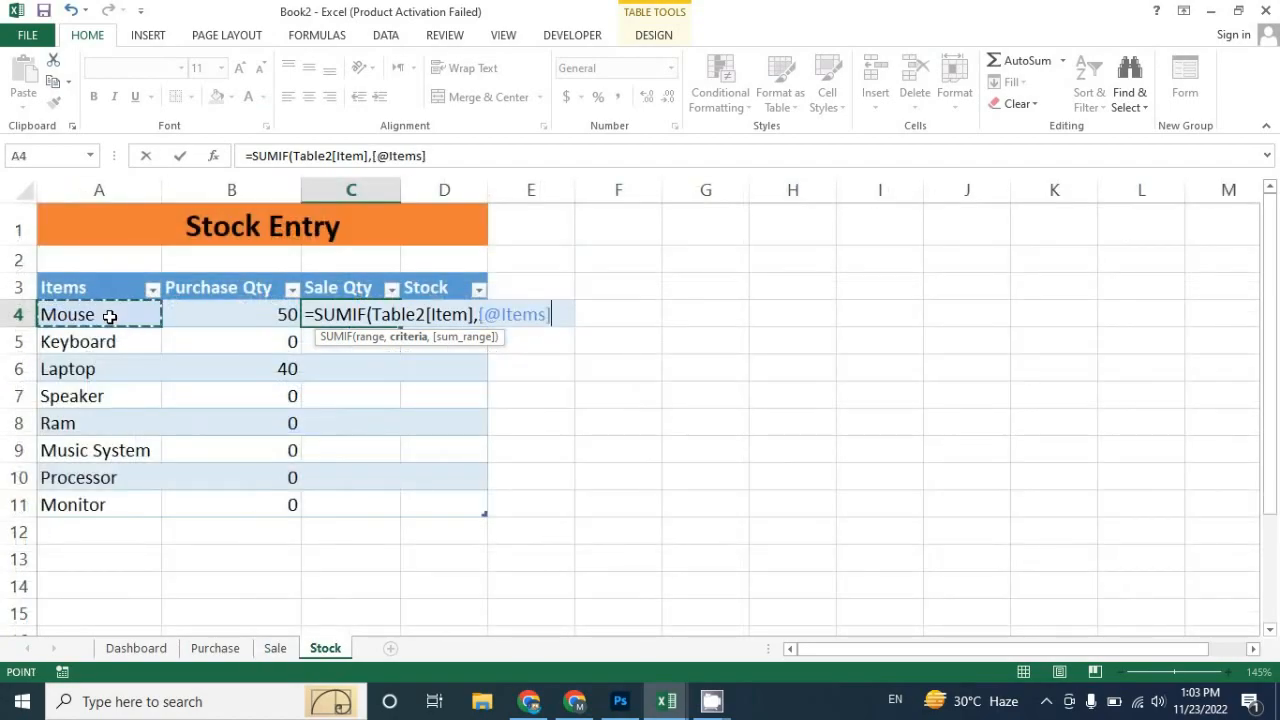
pyautogui.write(',')
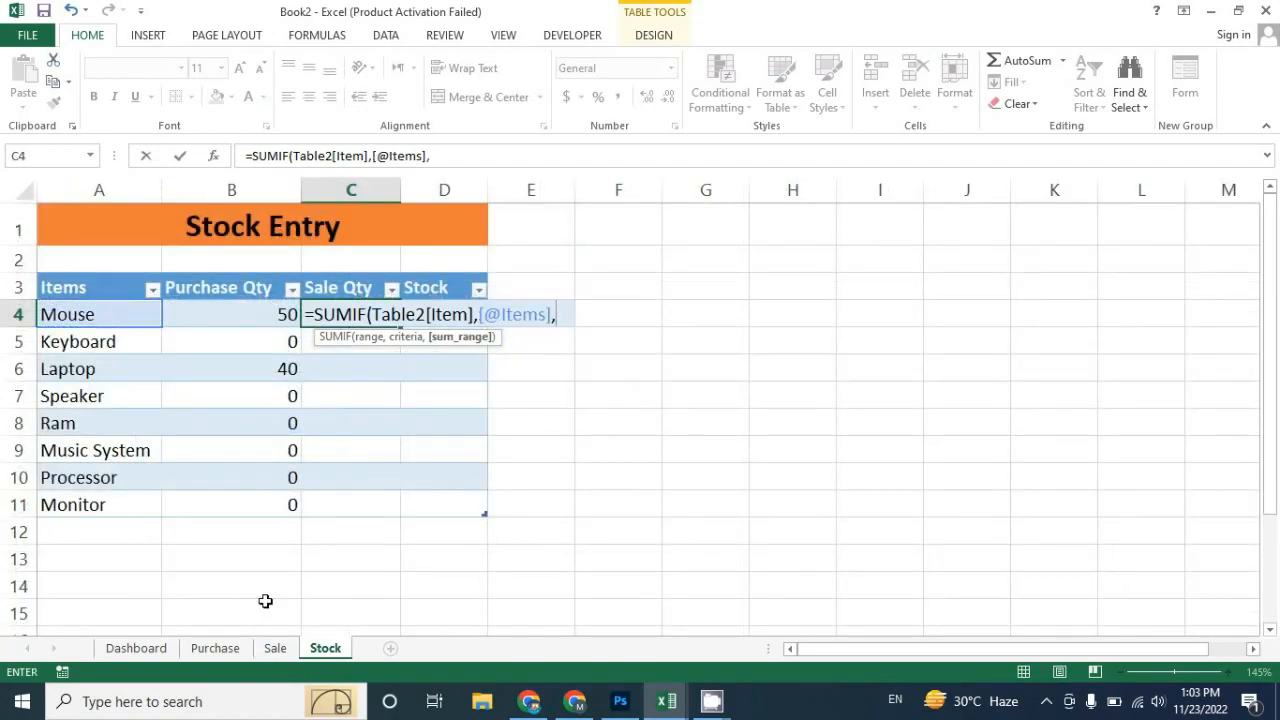
pyautogui.click(275, 648)
pyautogui.click(489, 285)
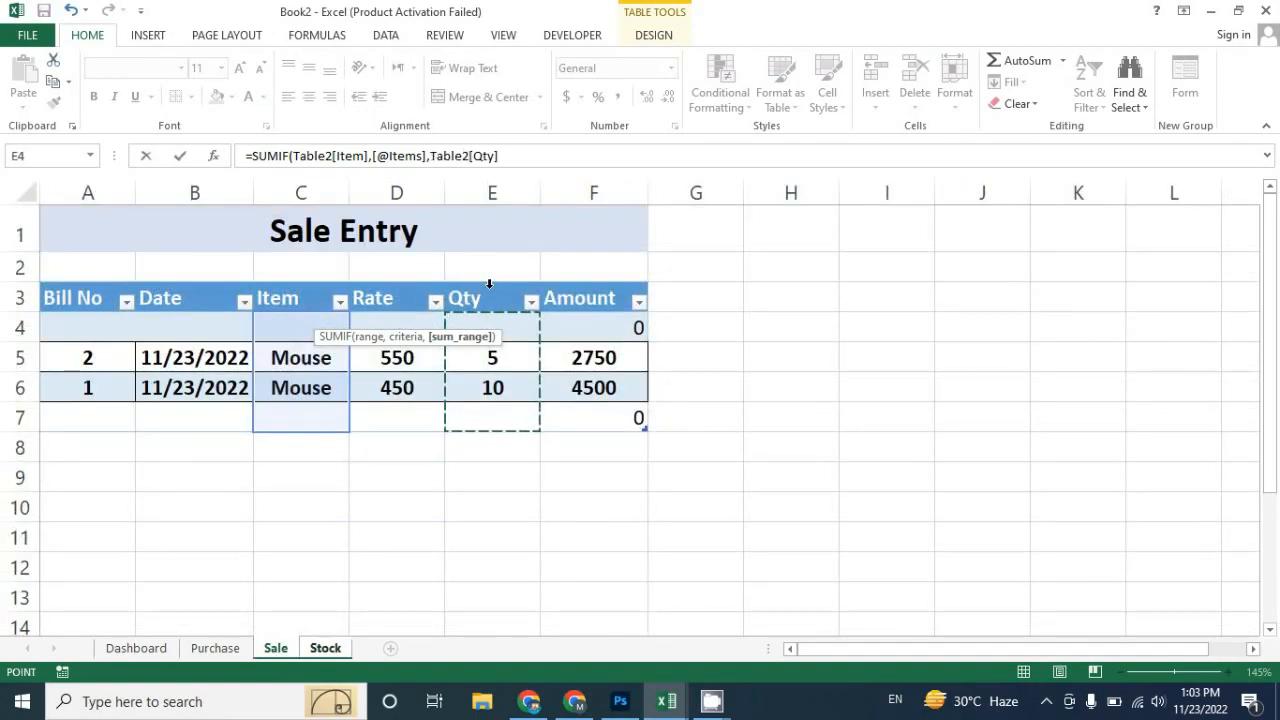
pyautogui.write(')')
pyautogui.press('Return')
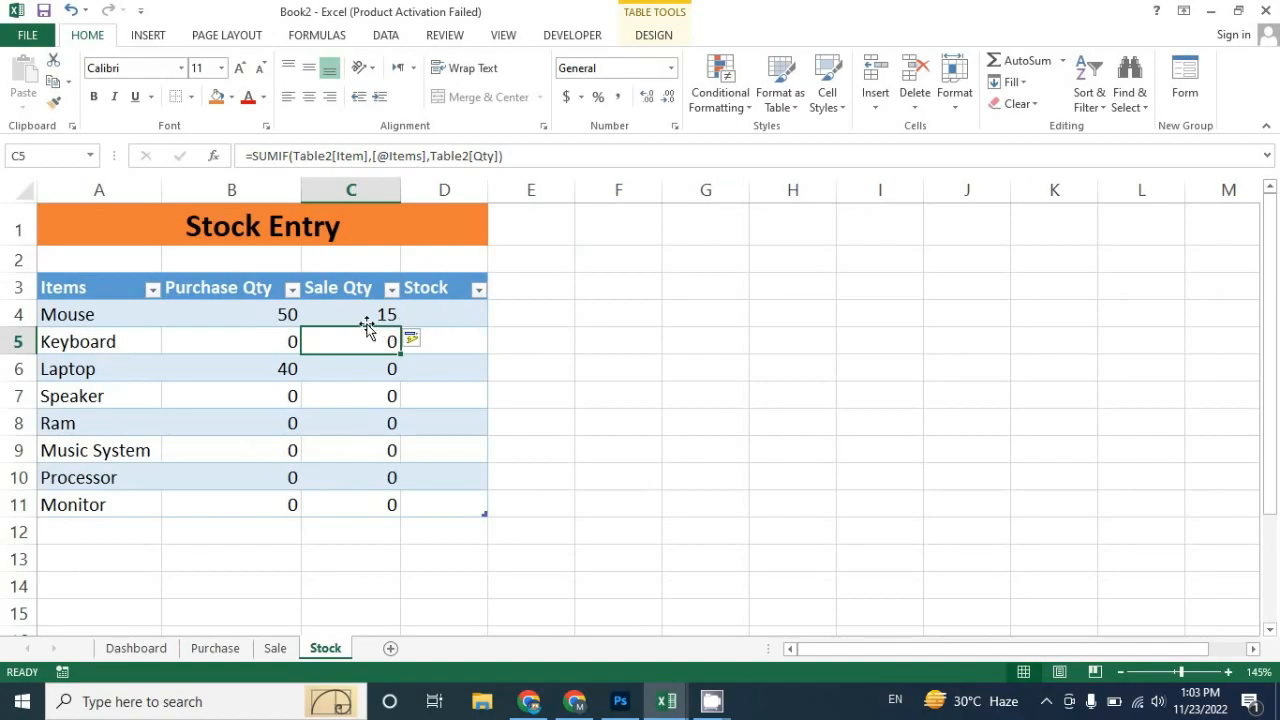
pyautogui.click(107, 316)
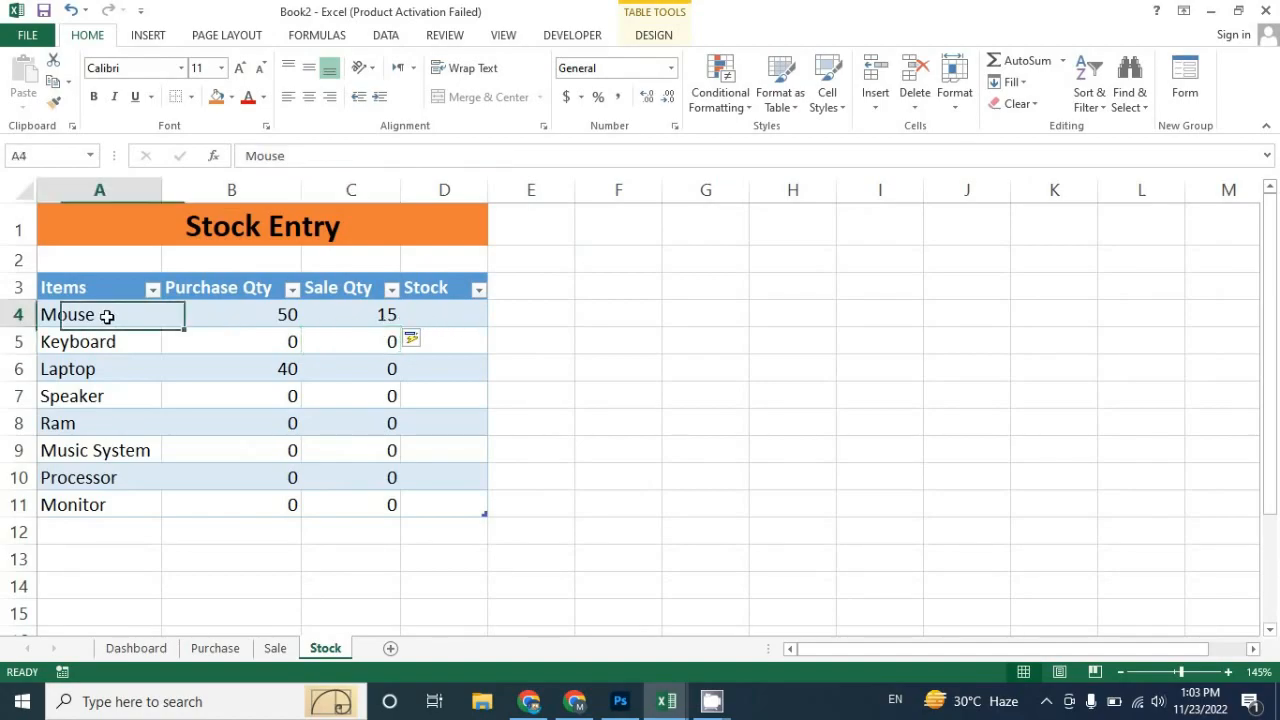
pyautogui.click(205, 319)
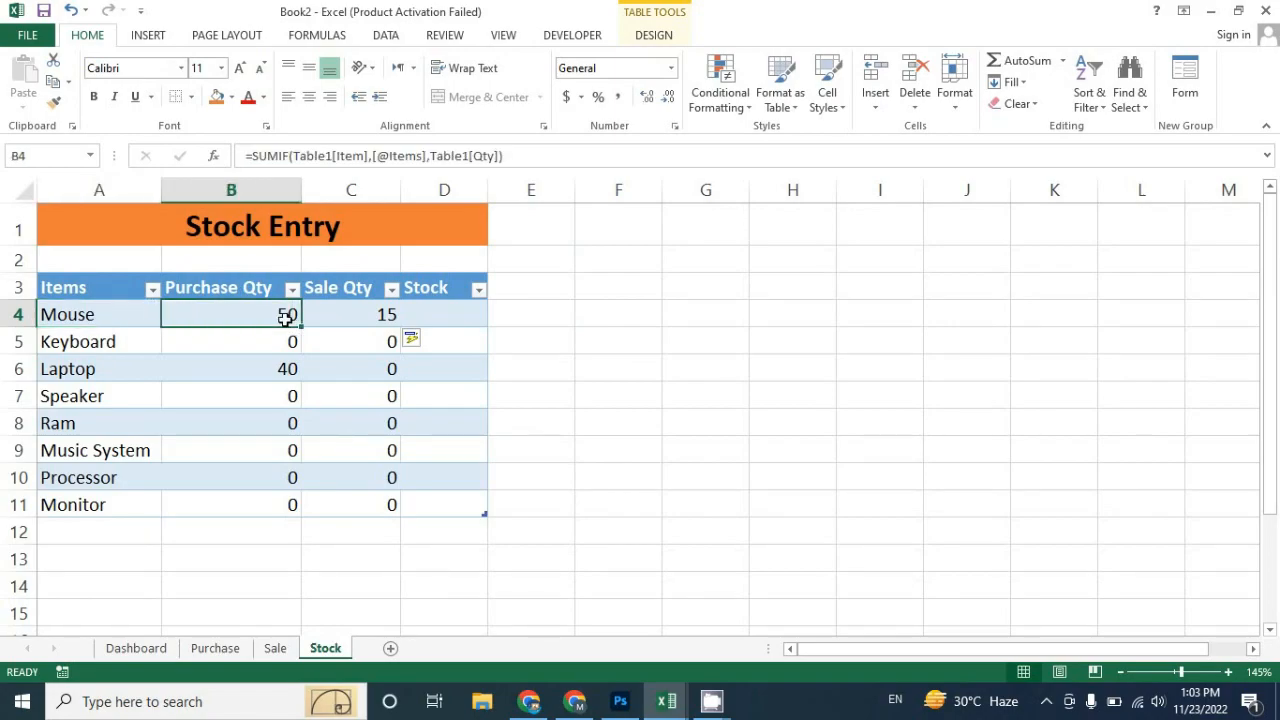
pyautogui.click(342, 320)
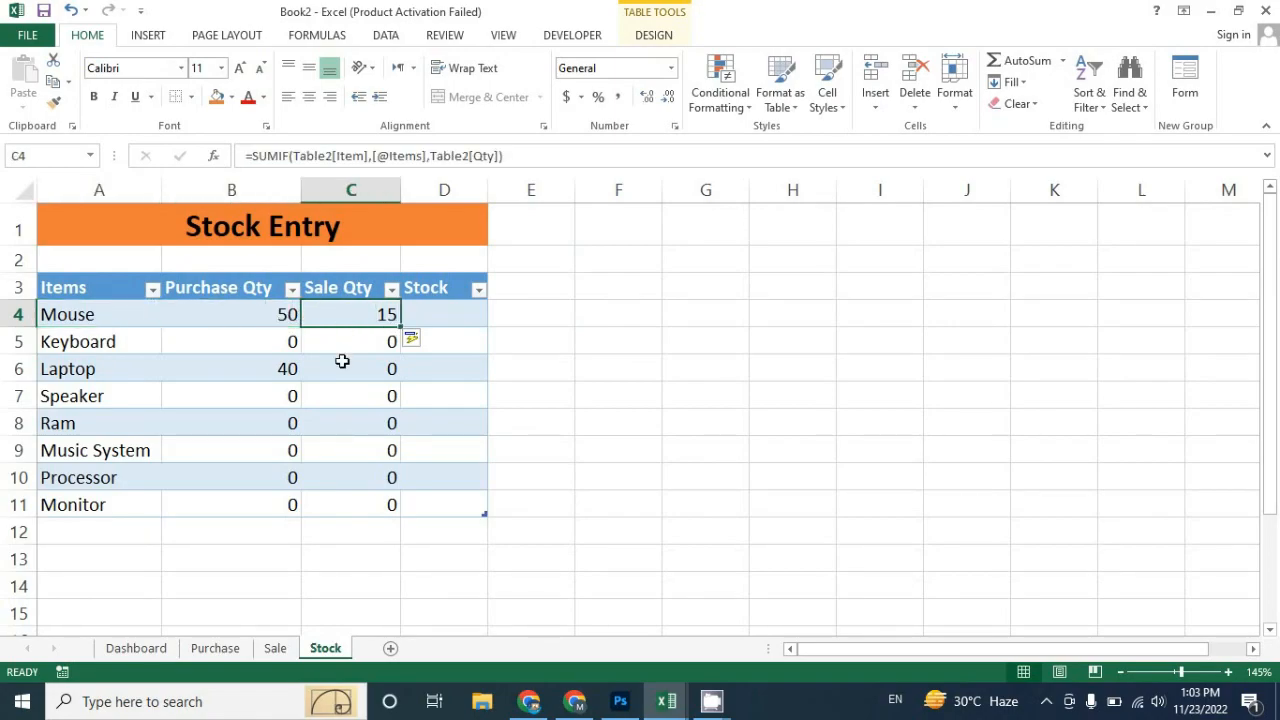
# Step: Enter =[@[Purchase Qty]]-[@[Sale Qty]] in the Mouse row's Stock cell D4, filling the Stock column, and reselect D4
pyautogui.click(461, 315)
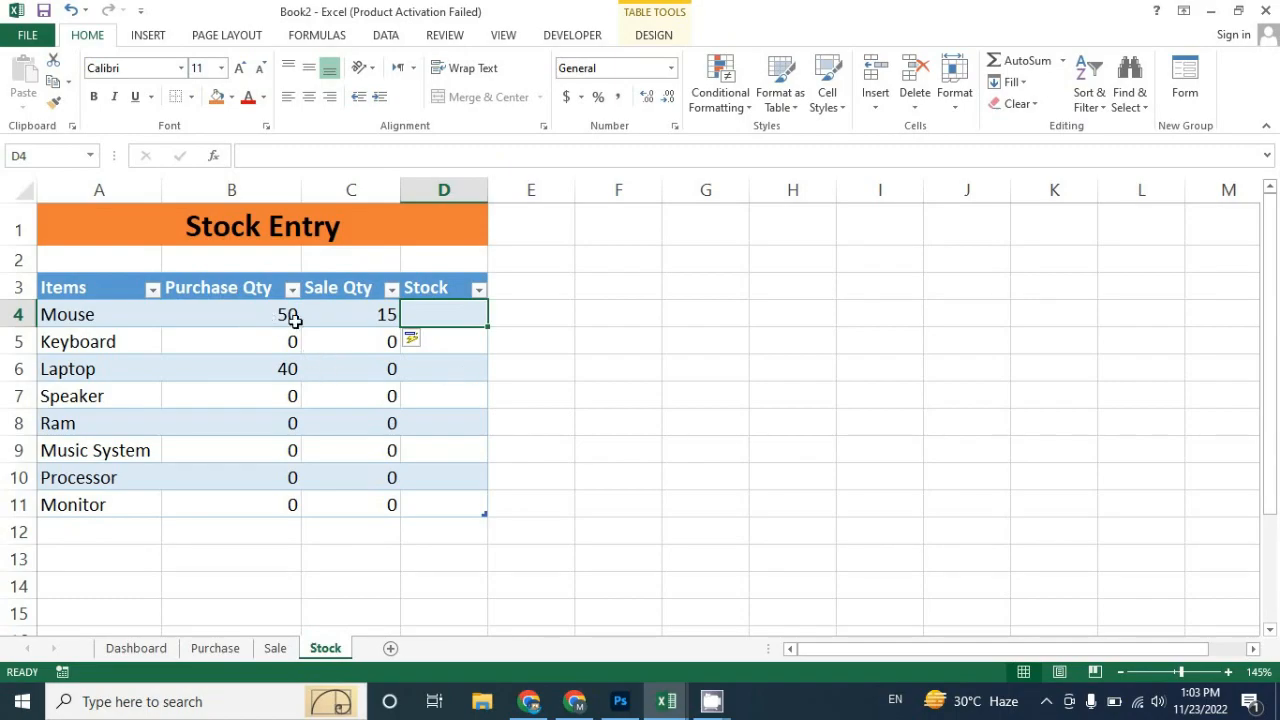
pyautogui.write('=')
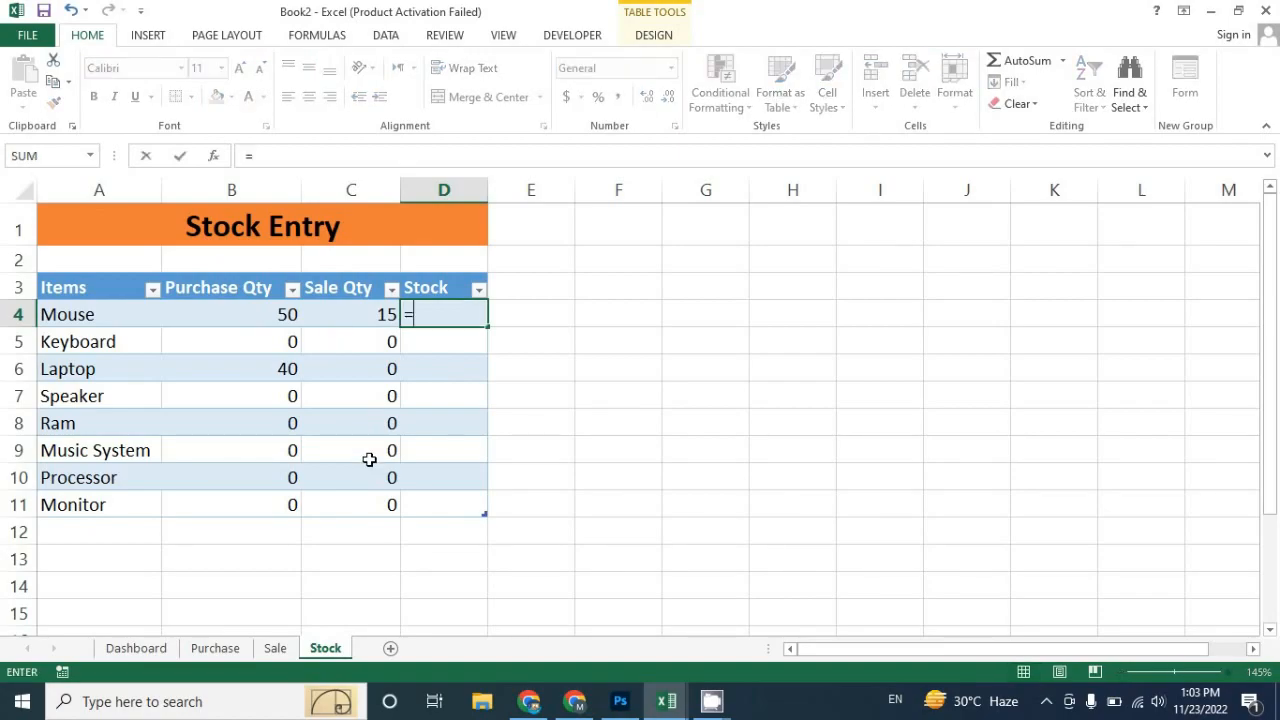
pyautogui.click(280, 316)
pyautogui.write('-')
pyautogui.click(331, 314)
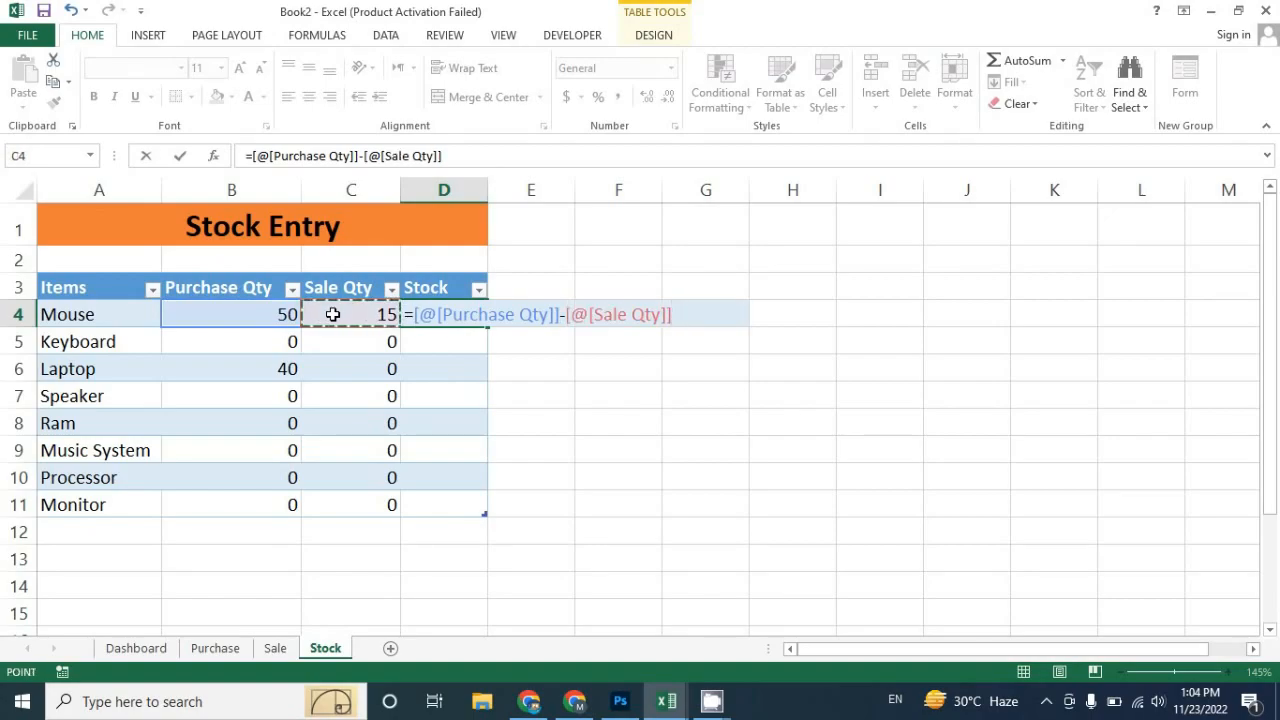
pyautogui.press('Return')
pyautogui.click(428, 314)
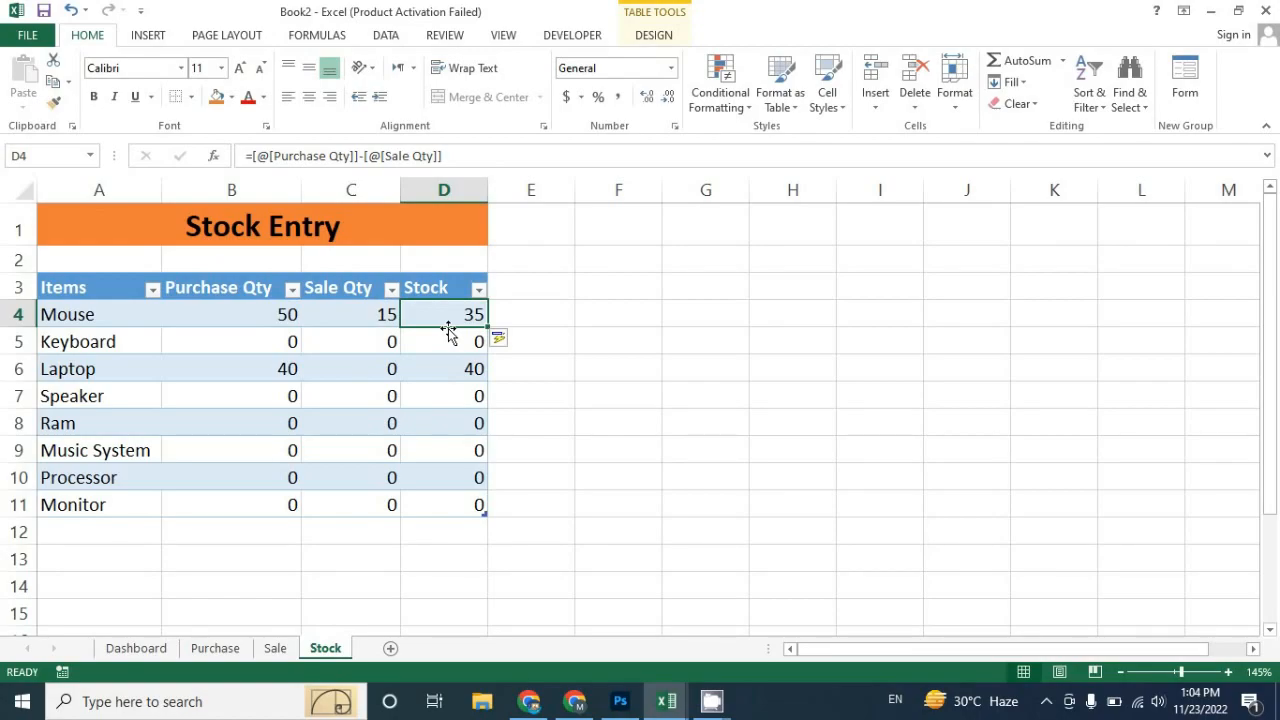
pyautogui.click(378, 320)
pyautogui.click(265, 320)
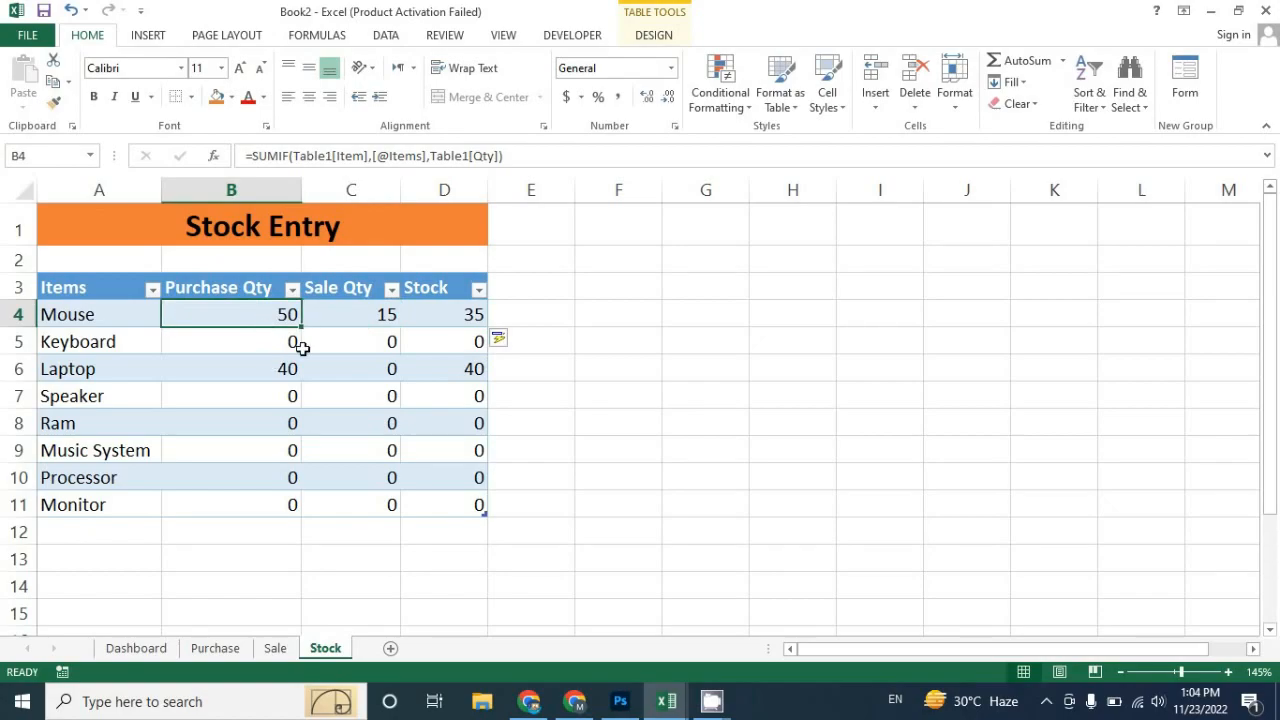
pyautogui.click(354, 320)
pyautogui.click(423, 314)
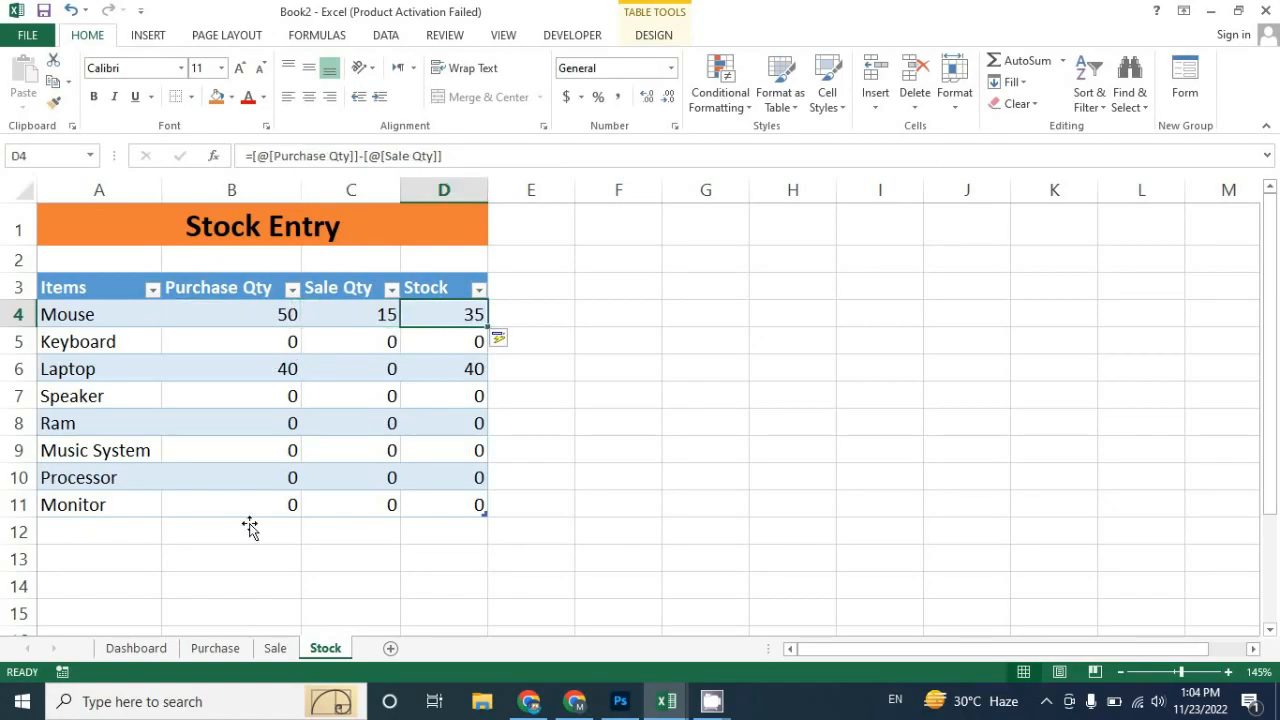
# Step: On the Dashboard, draw a rounded rectangle about 0.32" high and 1.01" wide beside the Entry Type rows and fill it dark blue
pyautogui.click(158, 650)
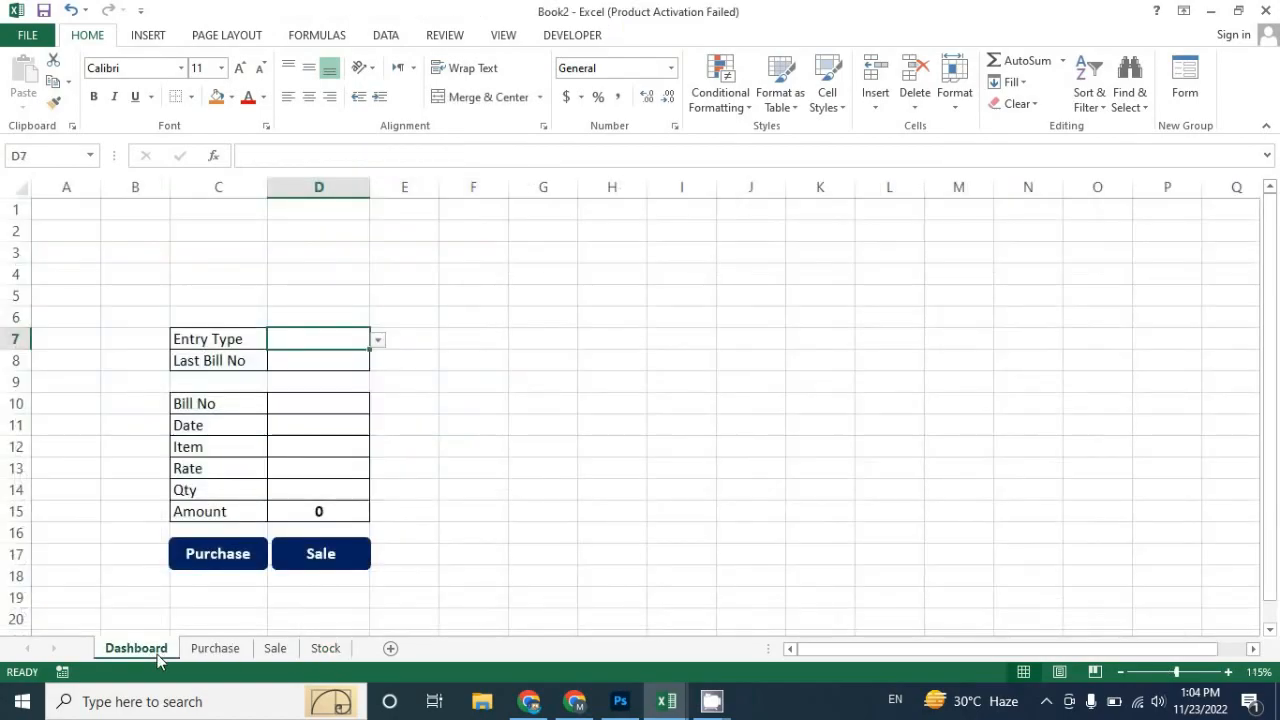
pyautogui.click(427, 440)
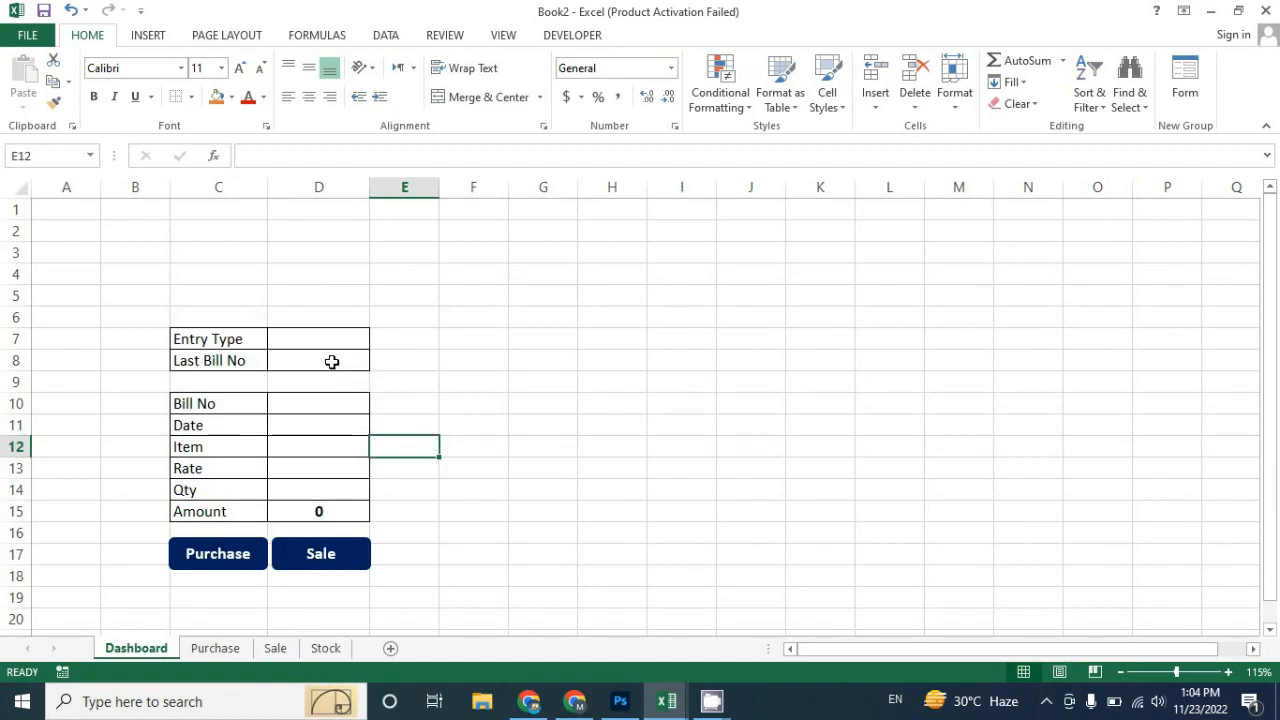
pyautogui.click(160, 40)
pyautogui.click(338, 66)
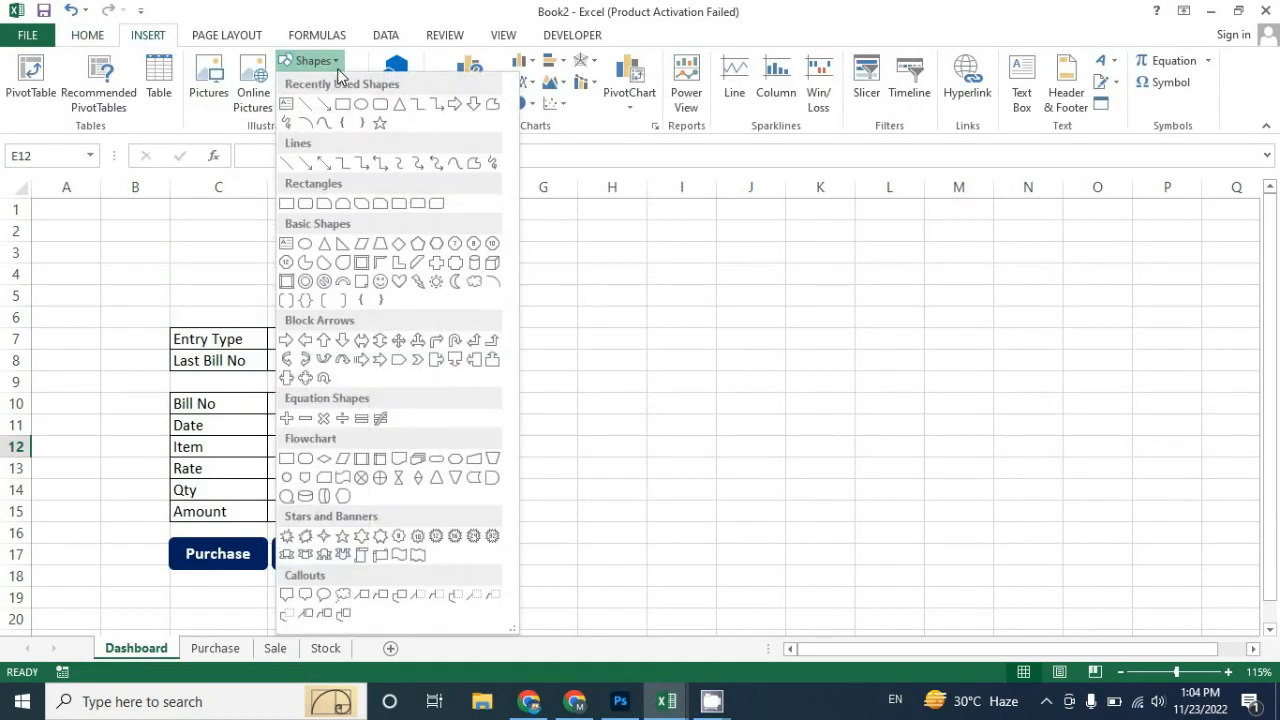
pyautogui.click(380, 106)
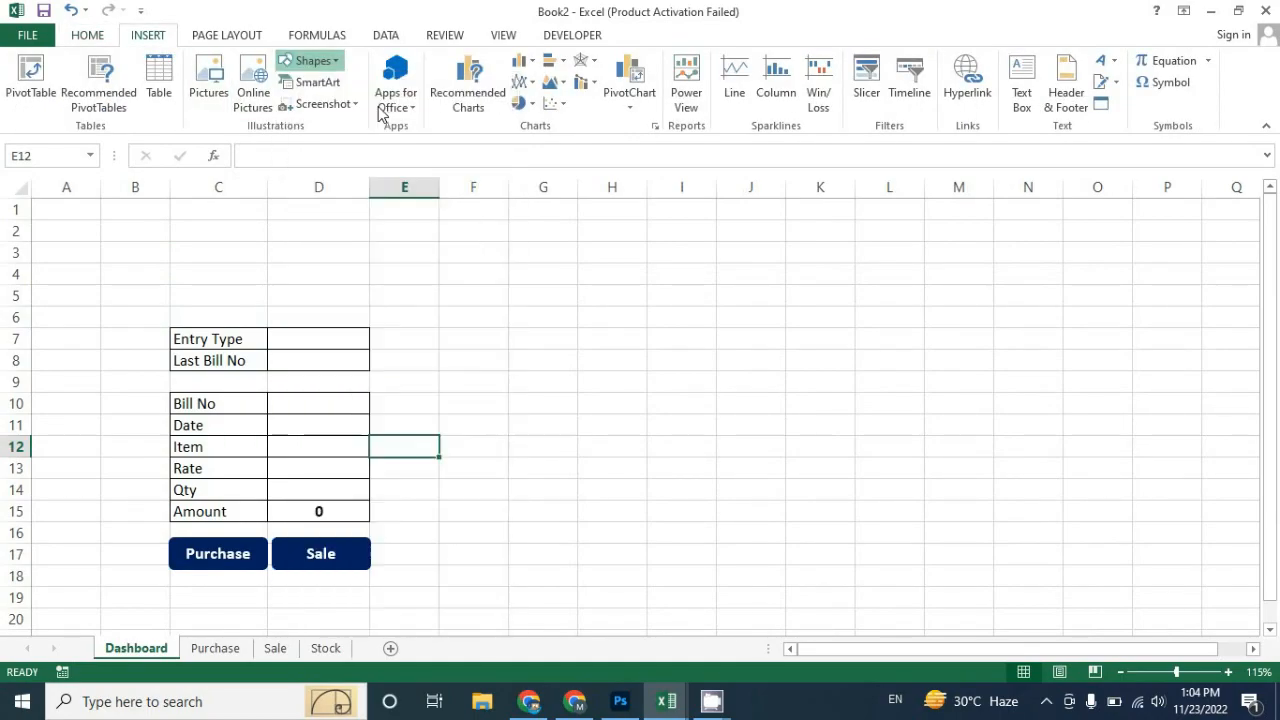
pyautogui.moveTo(383, 330); pyautogui.dragTo(480, 363)
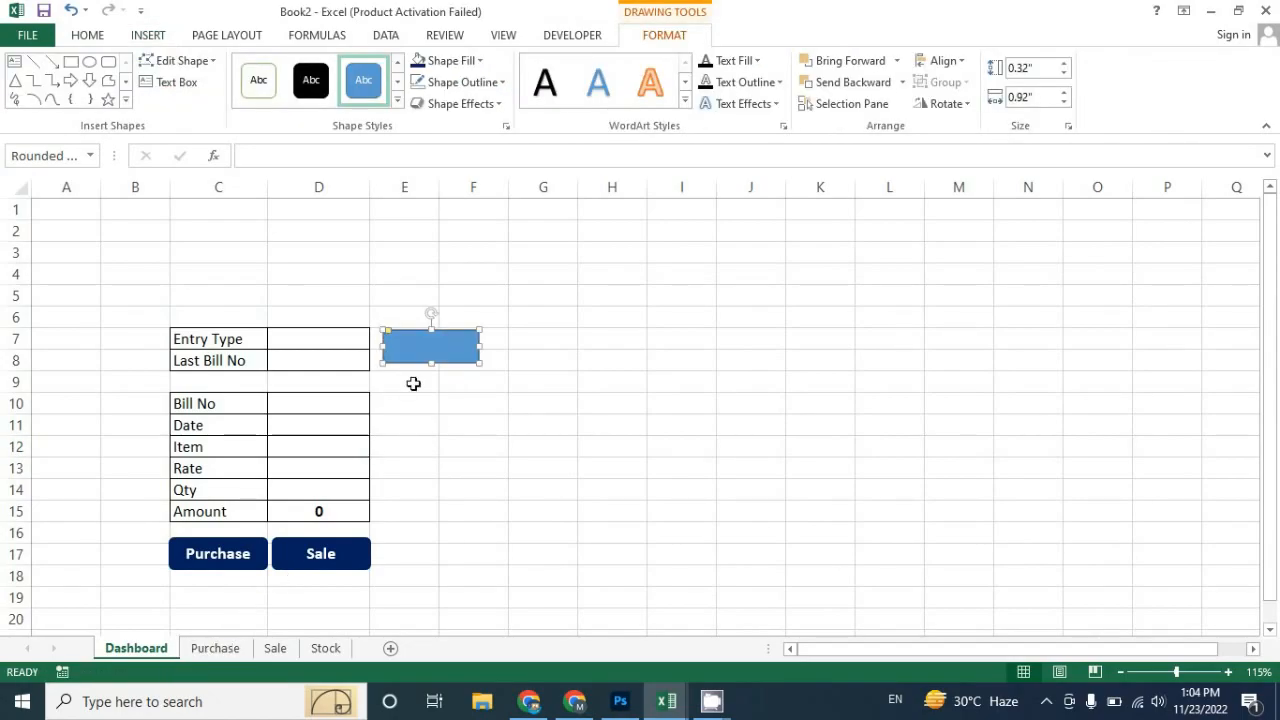
pyautogui.moveTo(484, 346); pyautogui.dragTo(490, 345)
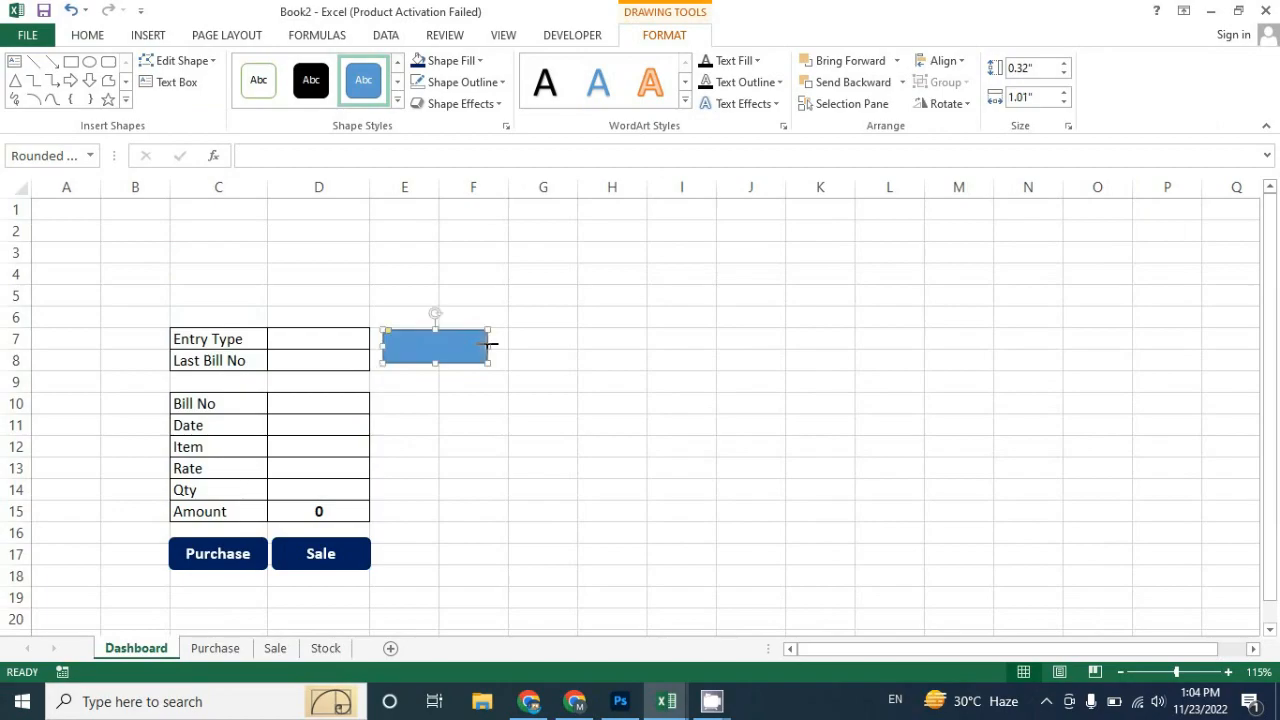
pyautogui.click(418, 62)
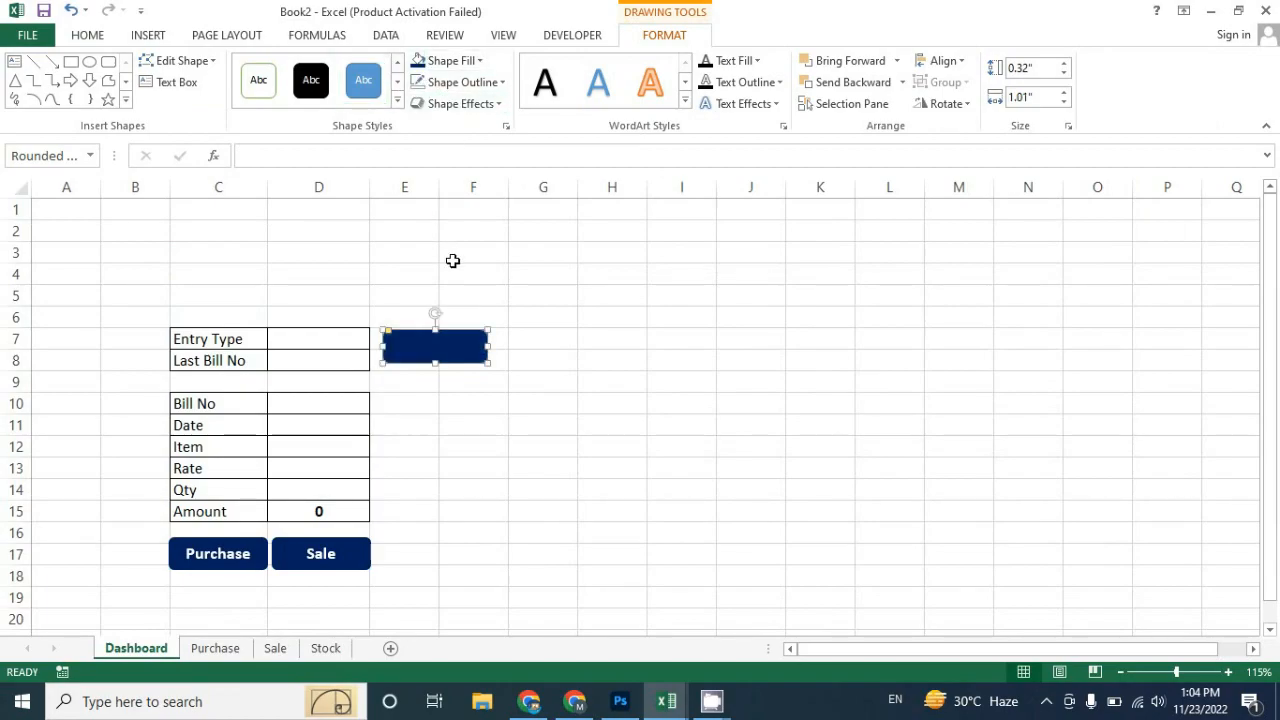
# Step: Label the new dark blue rounded rectangle "Purchase"
pyautogui.rightClick(457, 345)
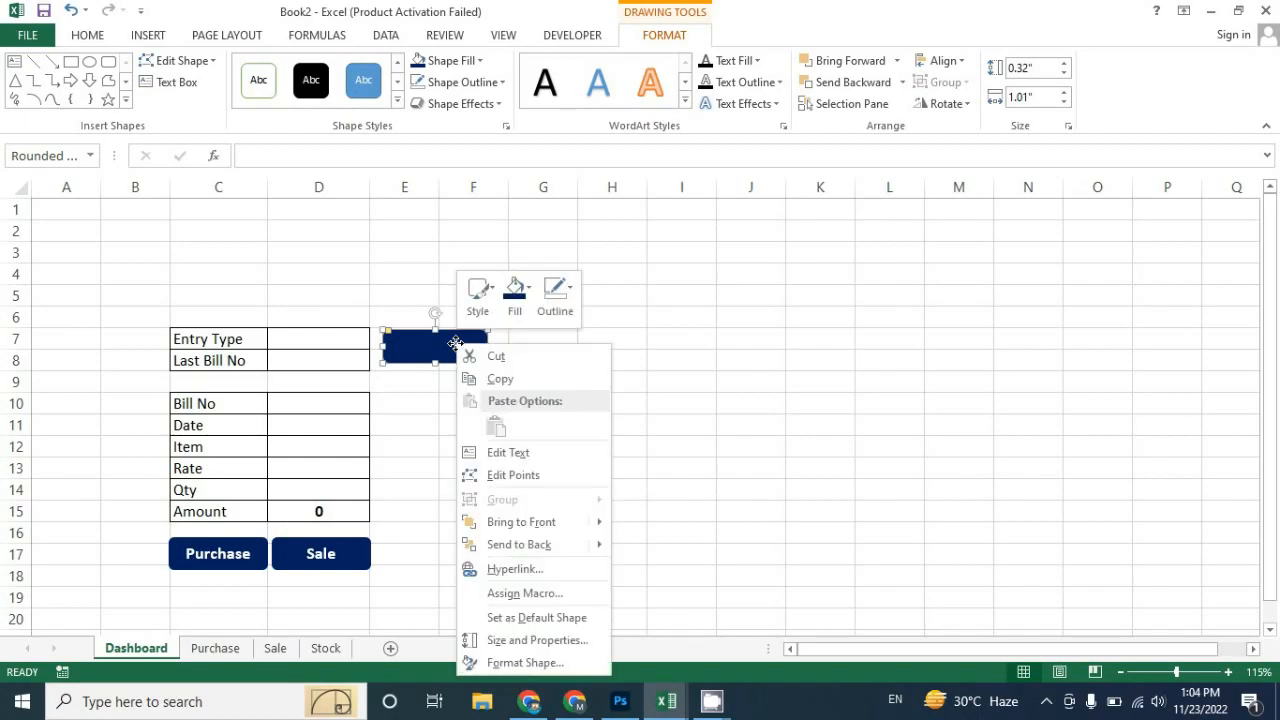
pyautogui.click(509, 452)
pyautogui.write('Dashboa')
pyautogui.press('BackSpace')
pyautogui.press('BackSpace')
pyautogui.press('BackSpace')
pyautogui.press('BackSpace')
pyautogui.press('BackSpace')
pyautogui.press('BackSpace')
pyautogui.press('BackSpace')
pyautogui.write('Purchase')
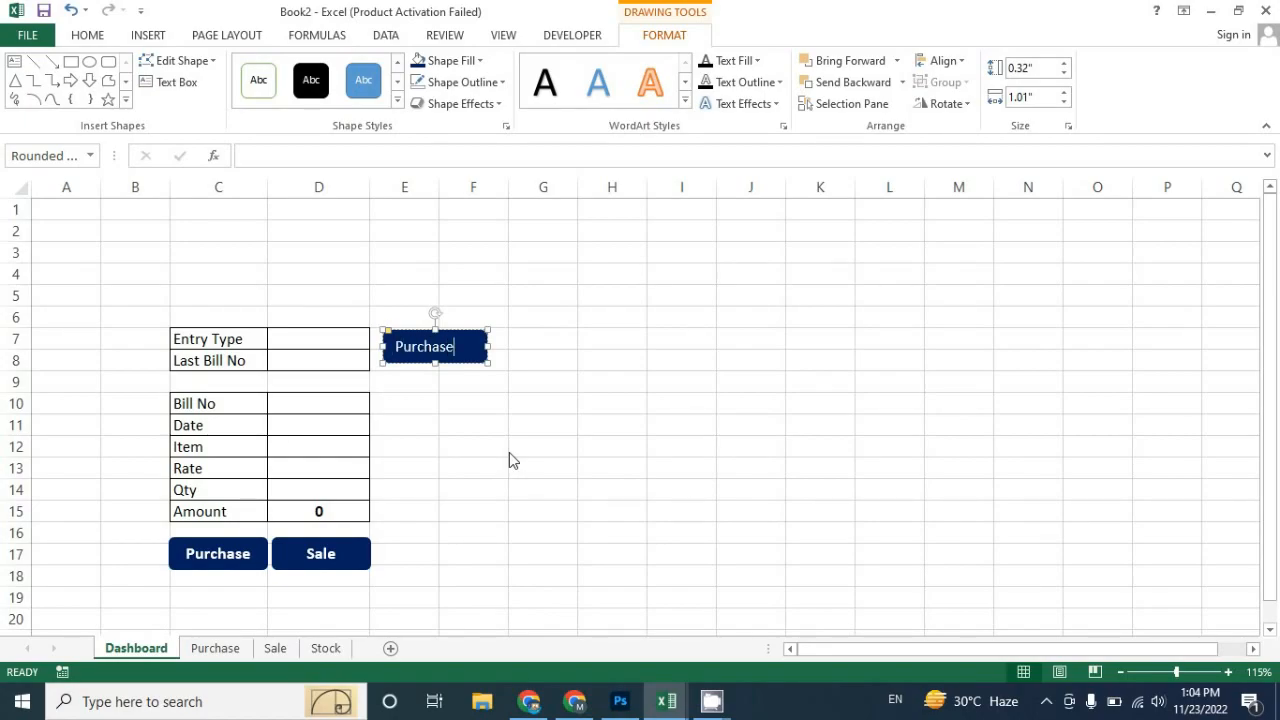
# Step: Center the new button's Purchase label horizontally and vertically and make it bold
pyautogui.hotkey('ctrl', 'a')
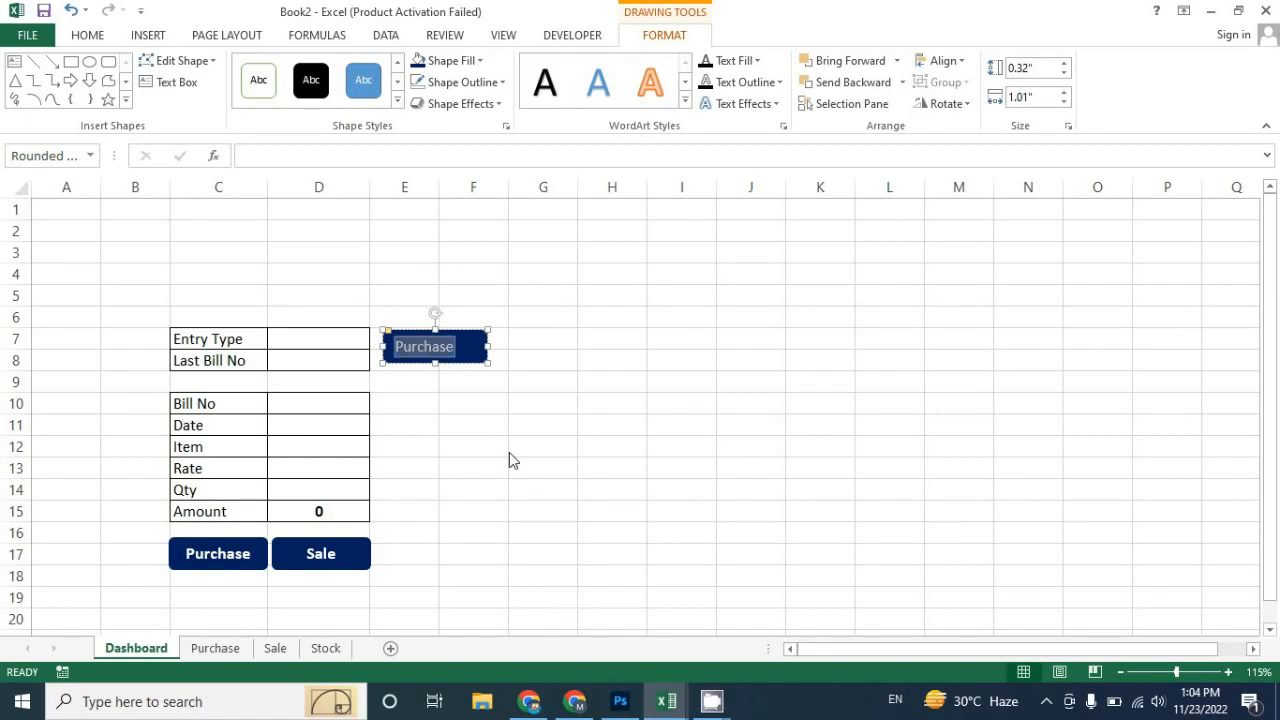
pyautogui.click(89, 35)
pyautogui.click(309, 96)
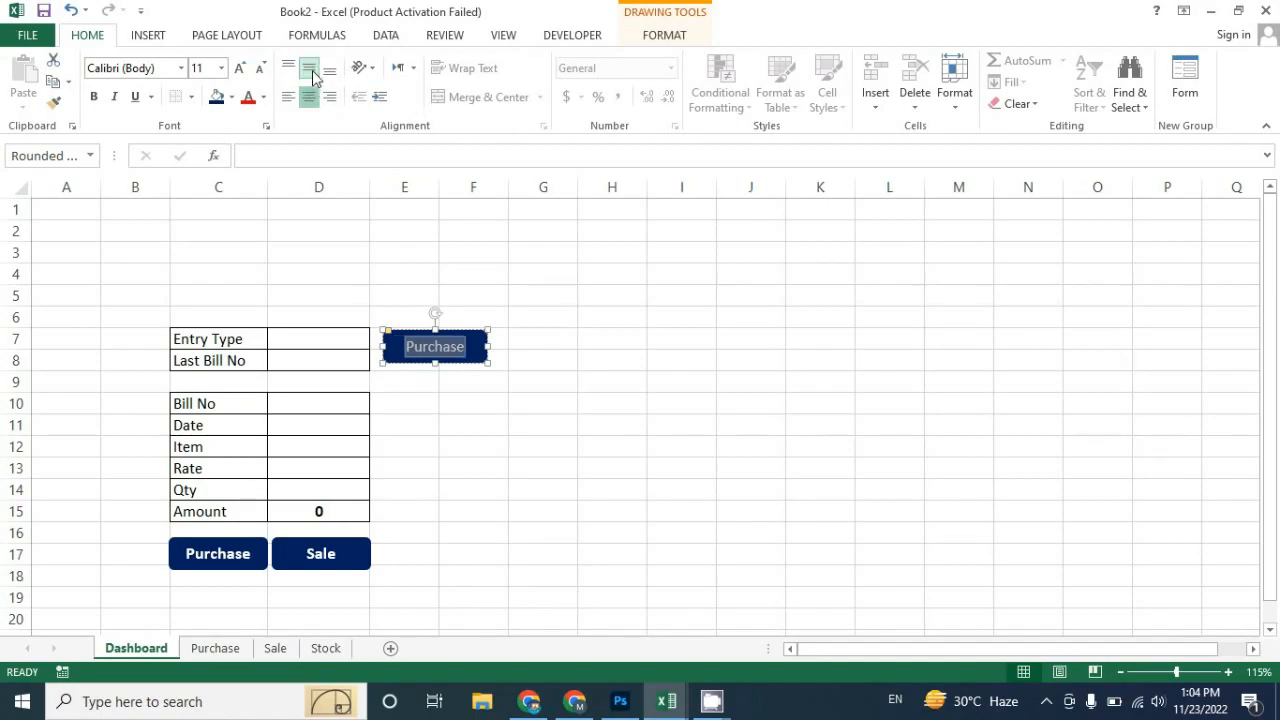
pyautogui.hotkey('ctrl', 'b')
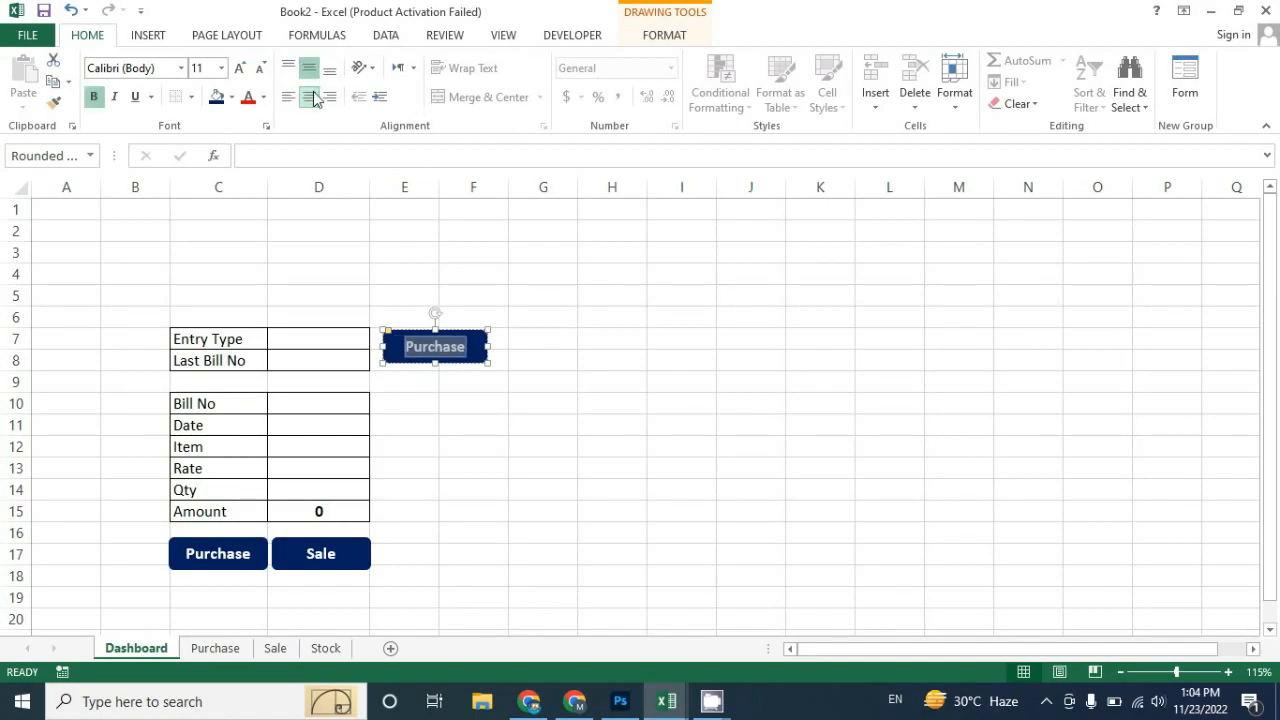
pyautogui.click(516, 300)
# Step: Place two copies of the new Purchase button directly below it and relabel them "Sale" and "Stock"
pyautogui.click(477, 341)
pyautogui.moveTo(469, 354); pyautogui.dragTo(477, 441)
pyautogui.doubleClick(455, 383)
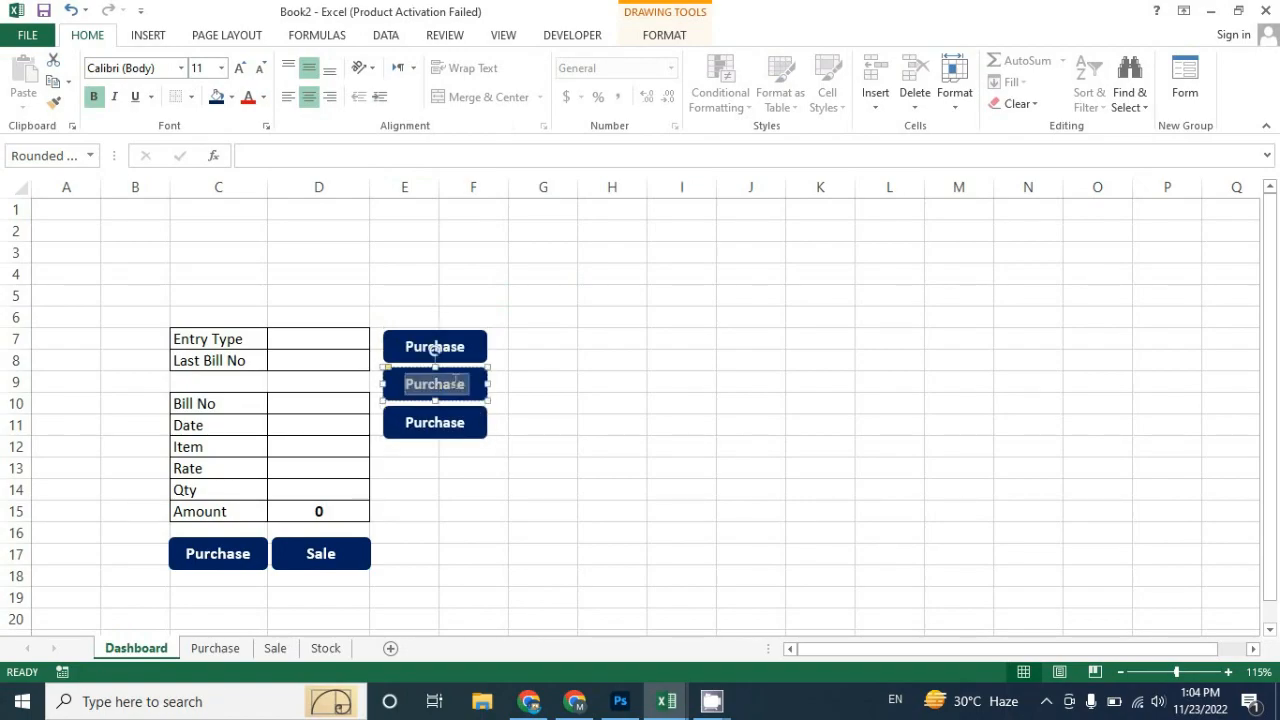
pyautogui.write('Sale')
pyautogui.click(450, 422)
pyautogui.doubleClick(450, 422)
pyautogui.write('Stock')
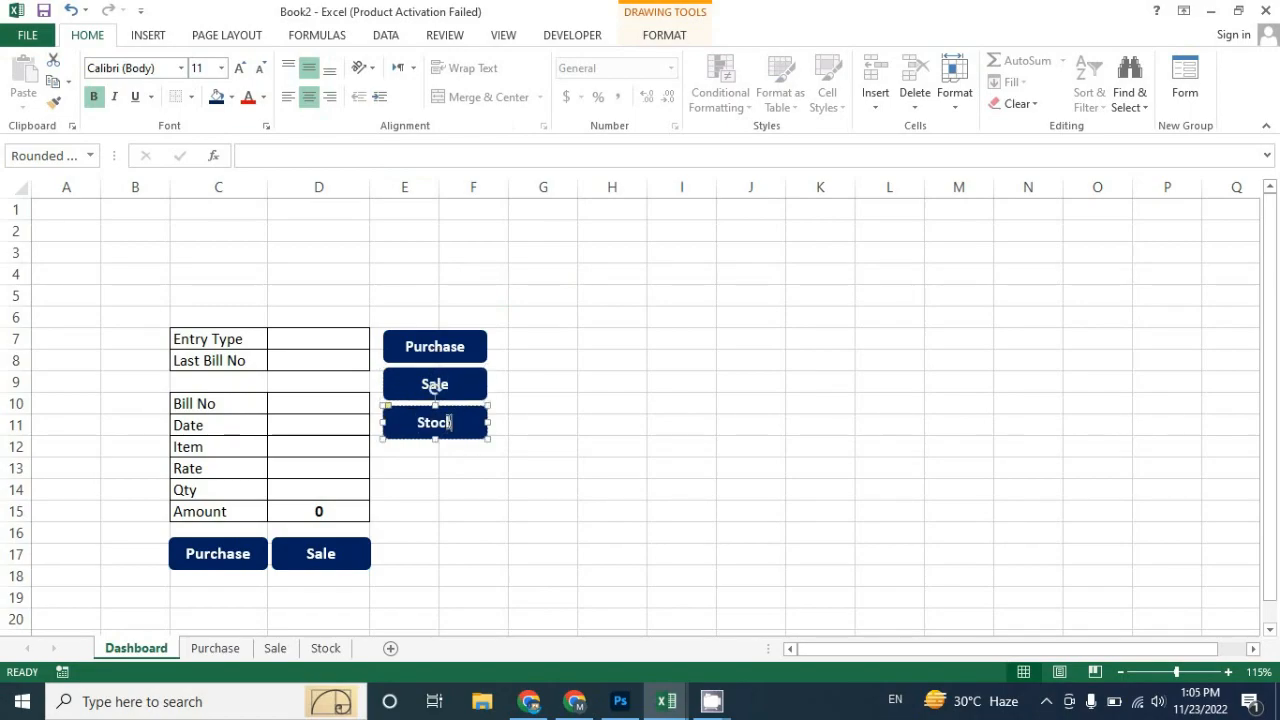
pyautogui.click(470, 508)
pyautogui.click(482, 356)
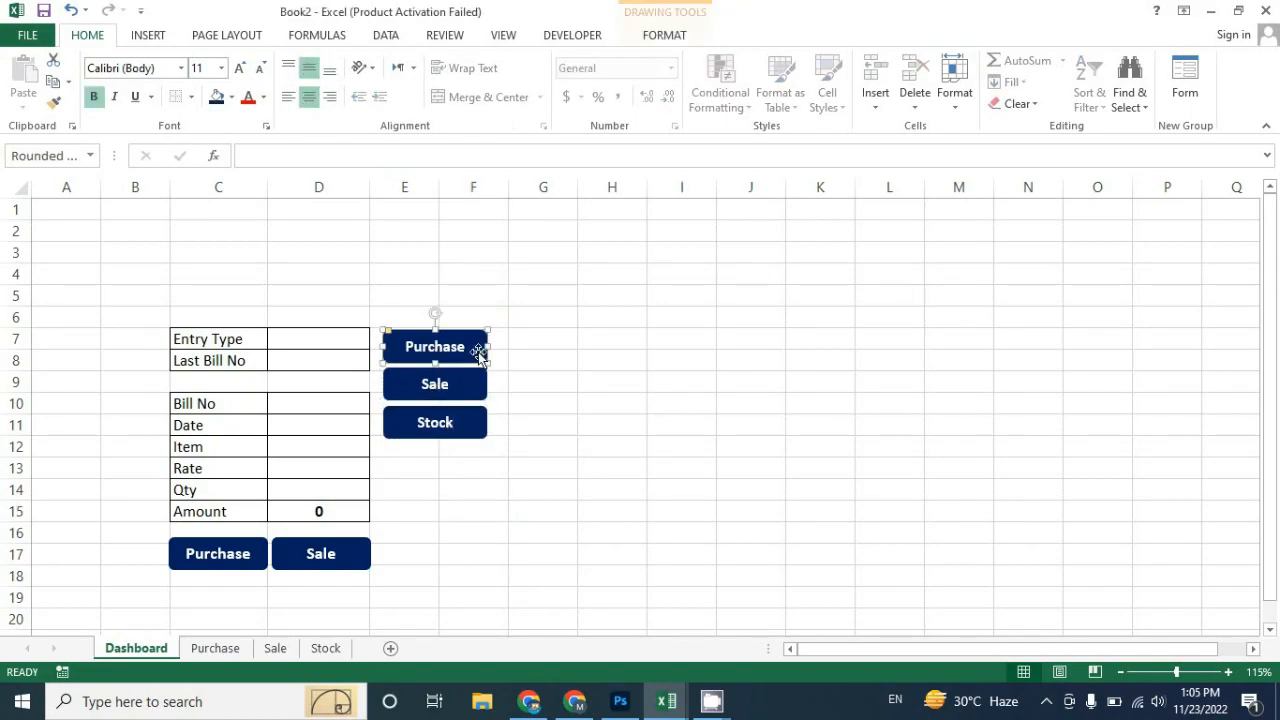
pyautogui.click(473, 424)
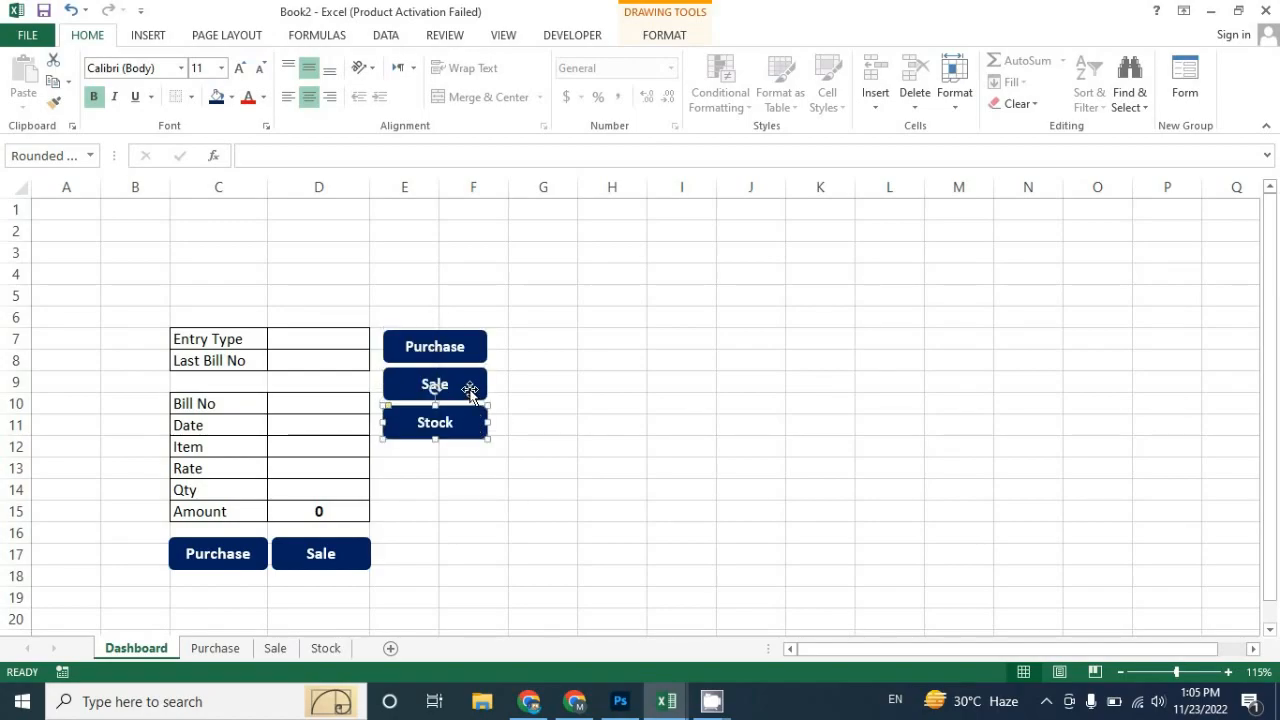
pyautogui.click(469, 389)
pyautogui.click(470, 356)
pyautogui.click(466, 384)
pyautogui.click(465, 411)
pyautogui.click(466, 386)
# Step: Hyperlink the Purchase button beside the Entry Type rows to cell A1 of the Purchase sheet in this document
pyautogui.click(467, 347)
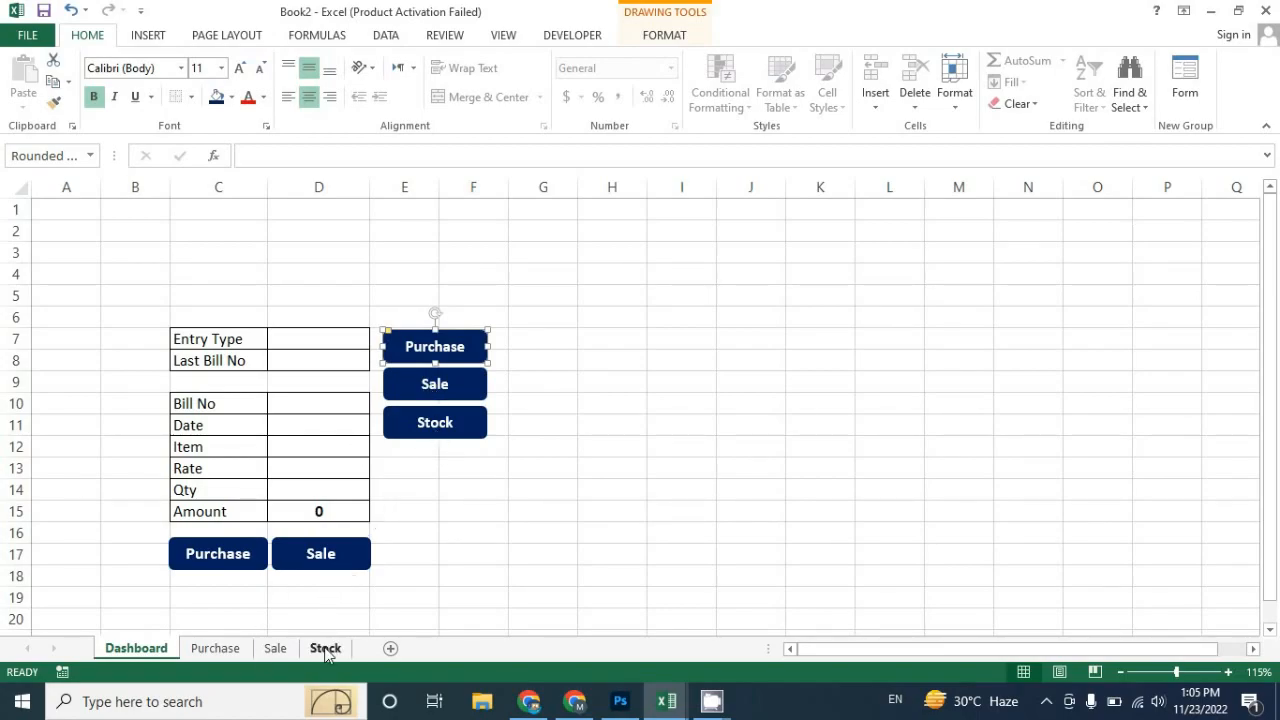
pyautogui.rightClick(468, 358)
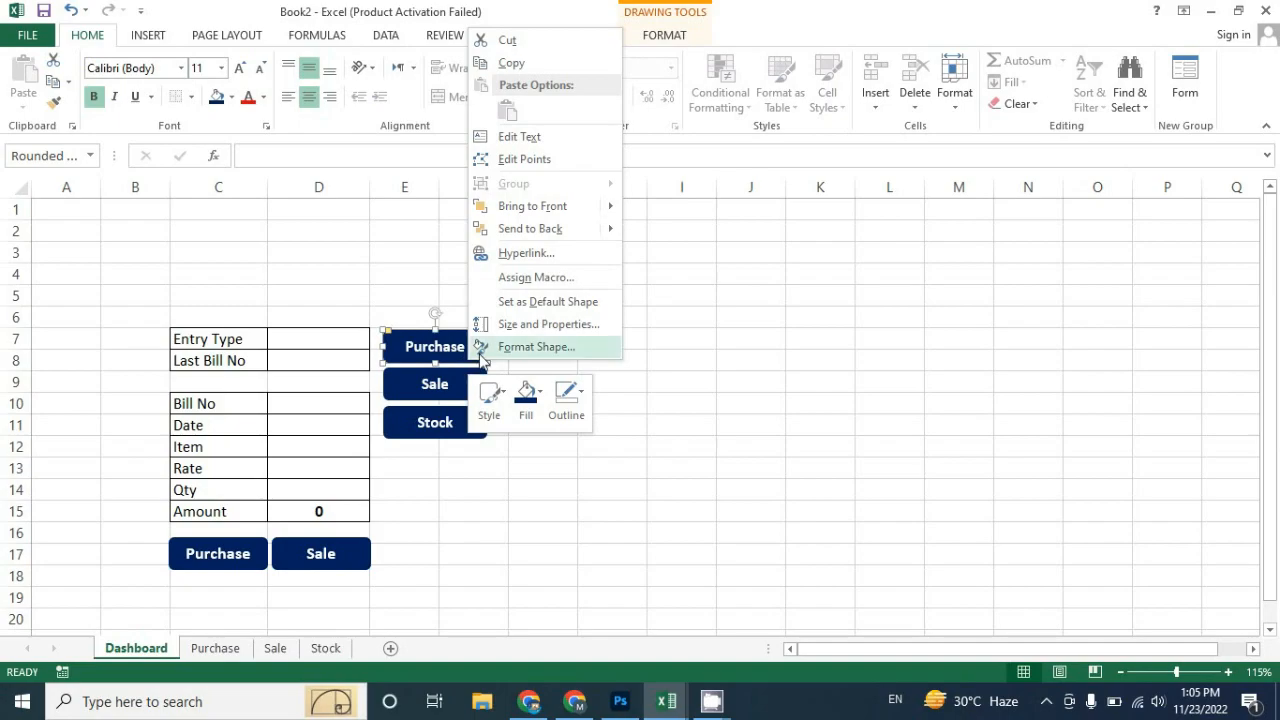
pyautogui.click(520, 262)
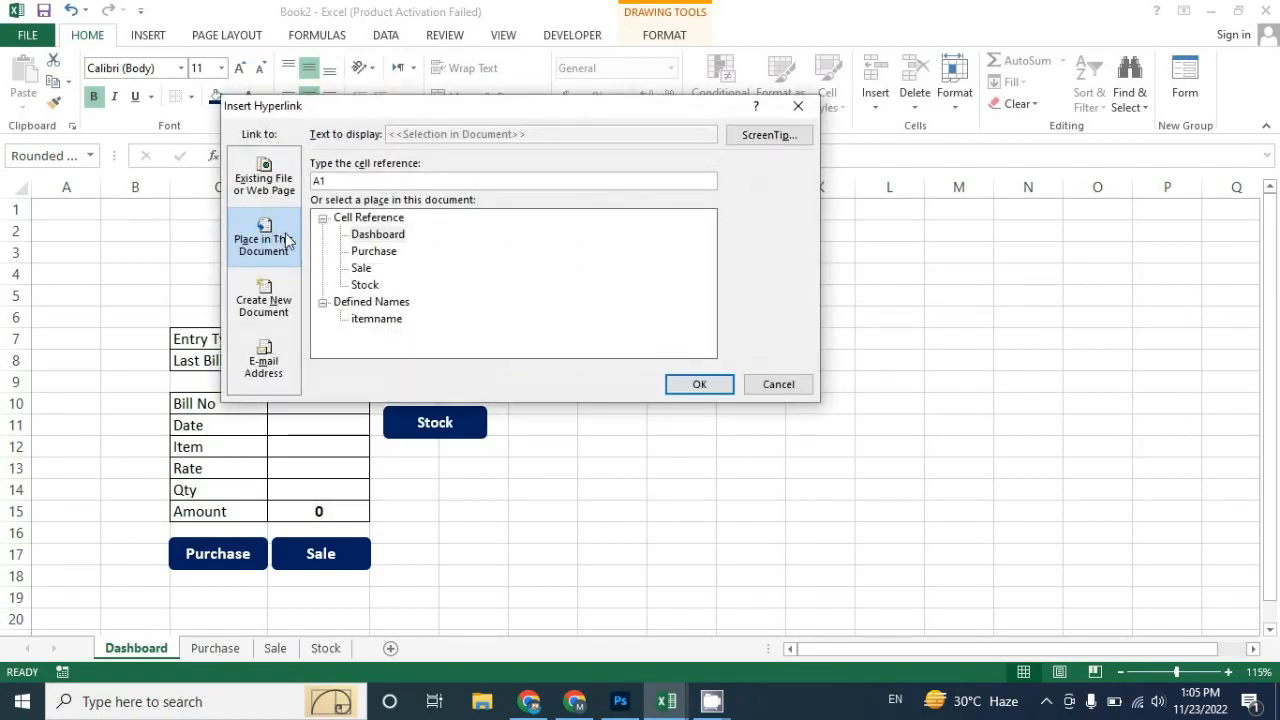
pyautogui.moveTo(465, 118); pyautogui.dragTo(771, 177)
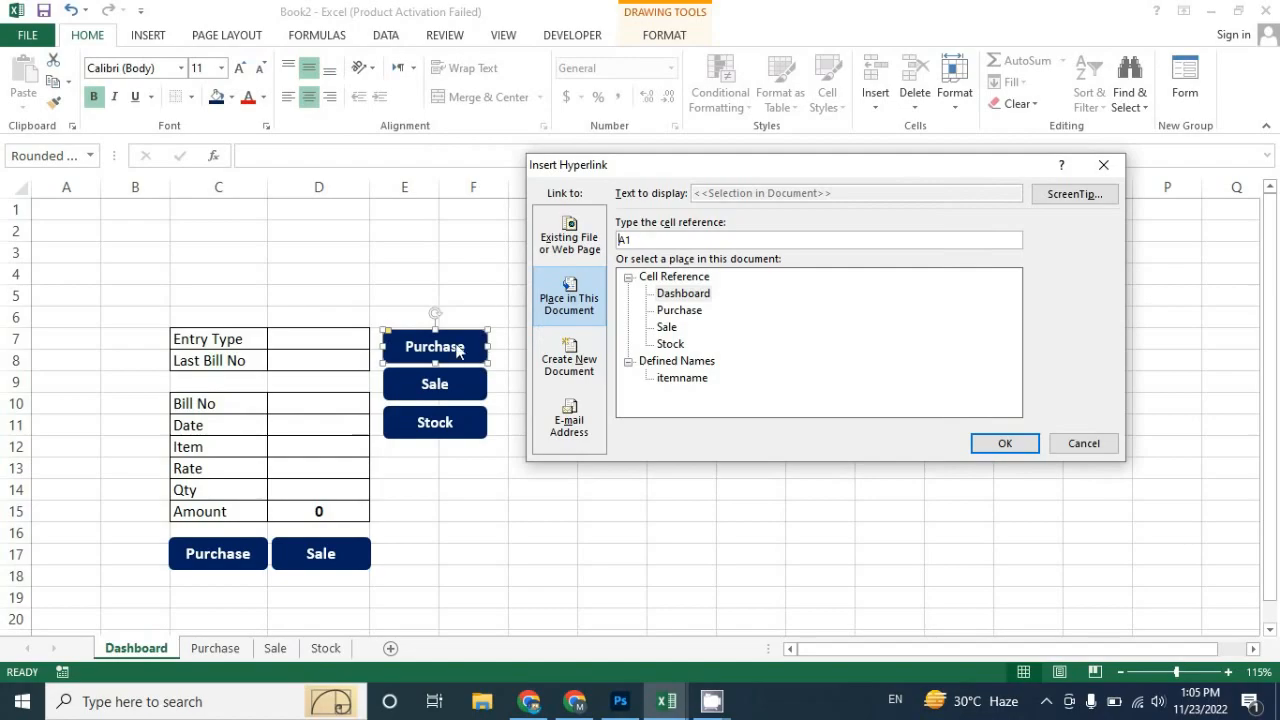
pyautogui.click(680, 314)
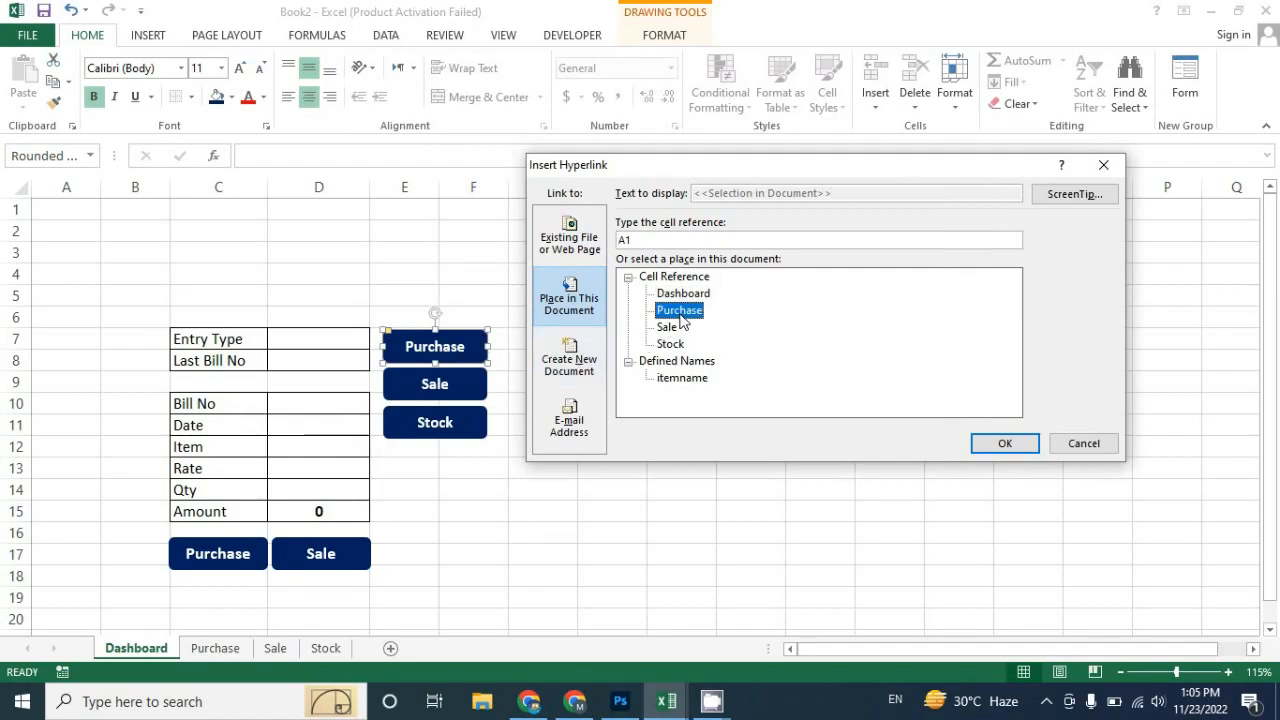
pyautogui.click(980, 441)
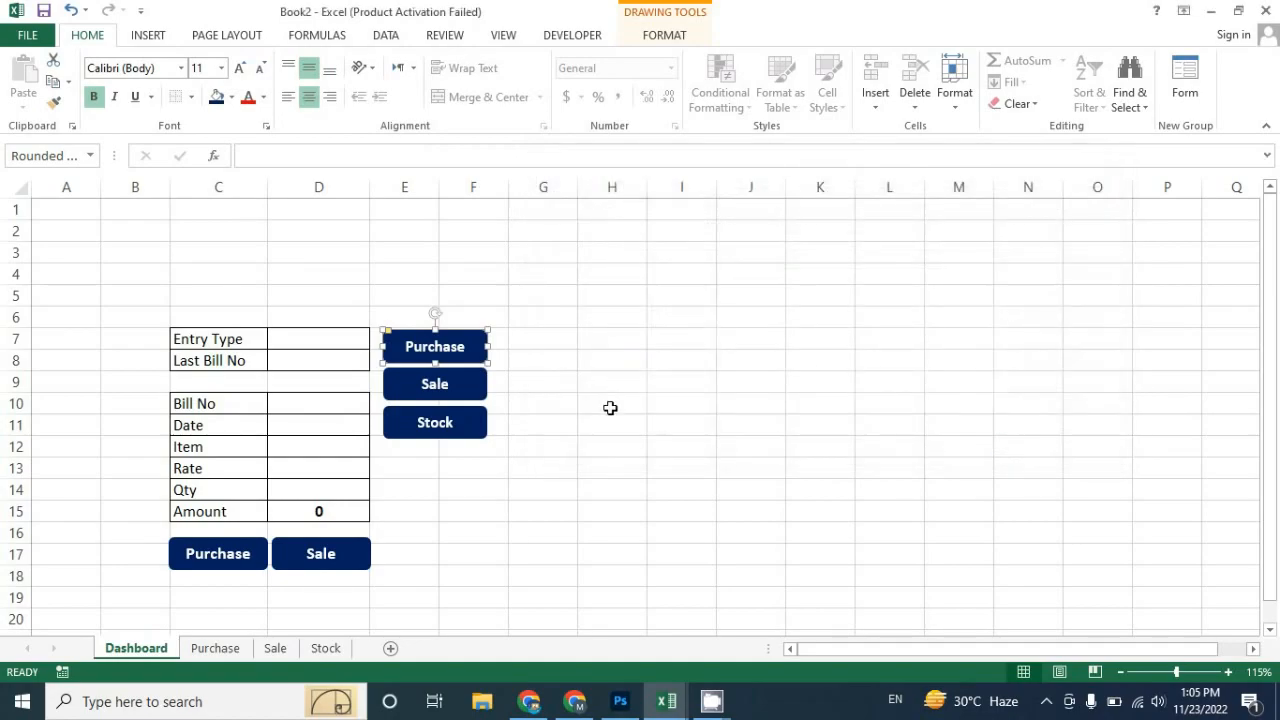
# Step: Hyperlink the Sale button beside the entry form to cell A1 of the Sale sheet
pyautogui.click(479, 400)
pyautogui.rightClick(479, 400)
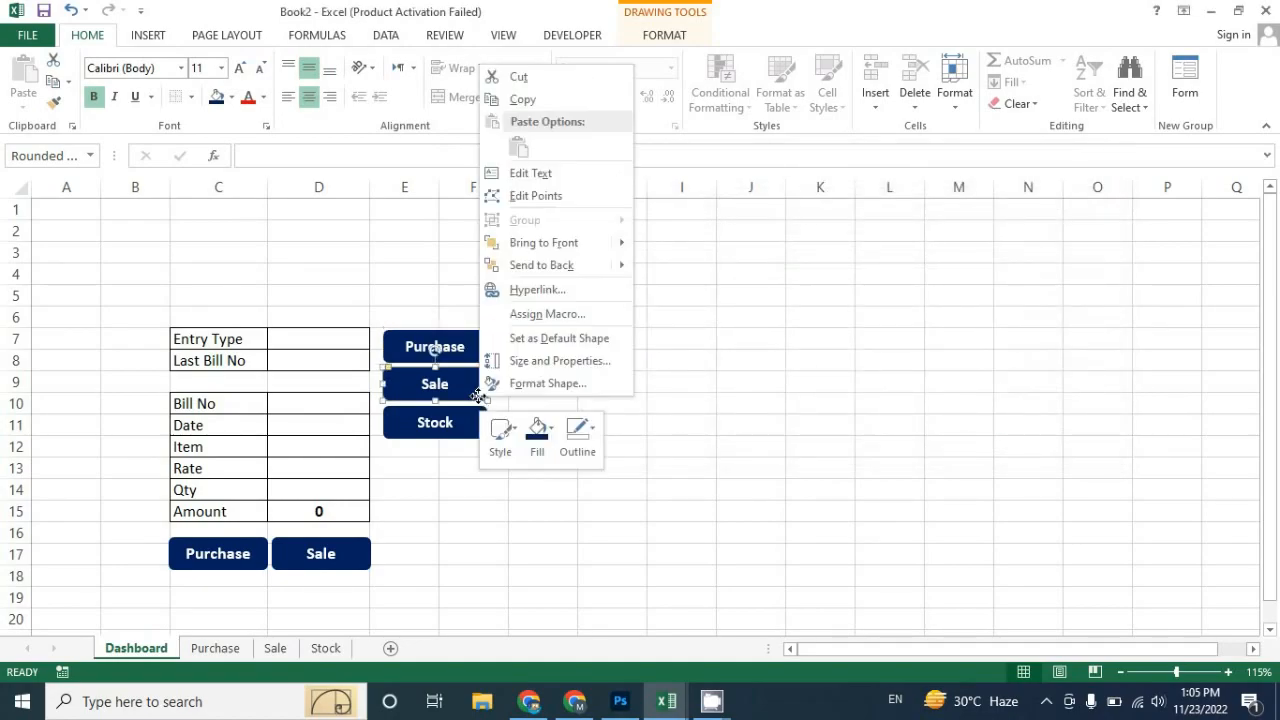
pyautogui.click(550, 300)
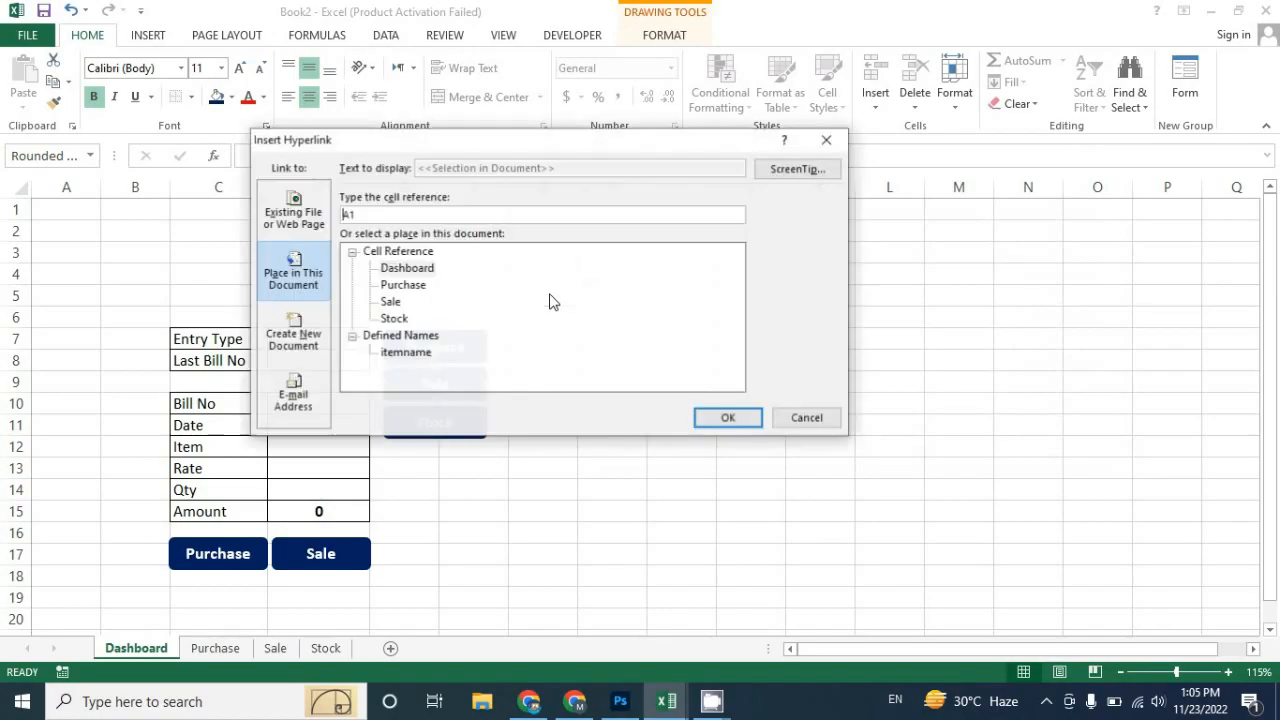
pyautogui.click(390, 302)
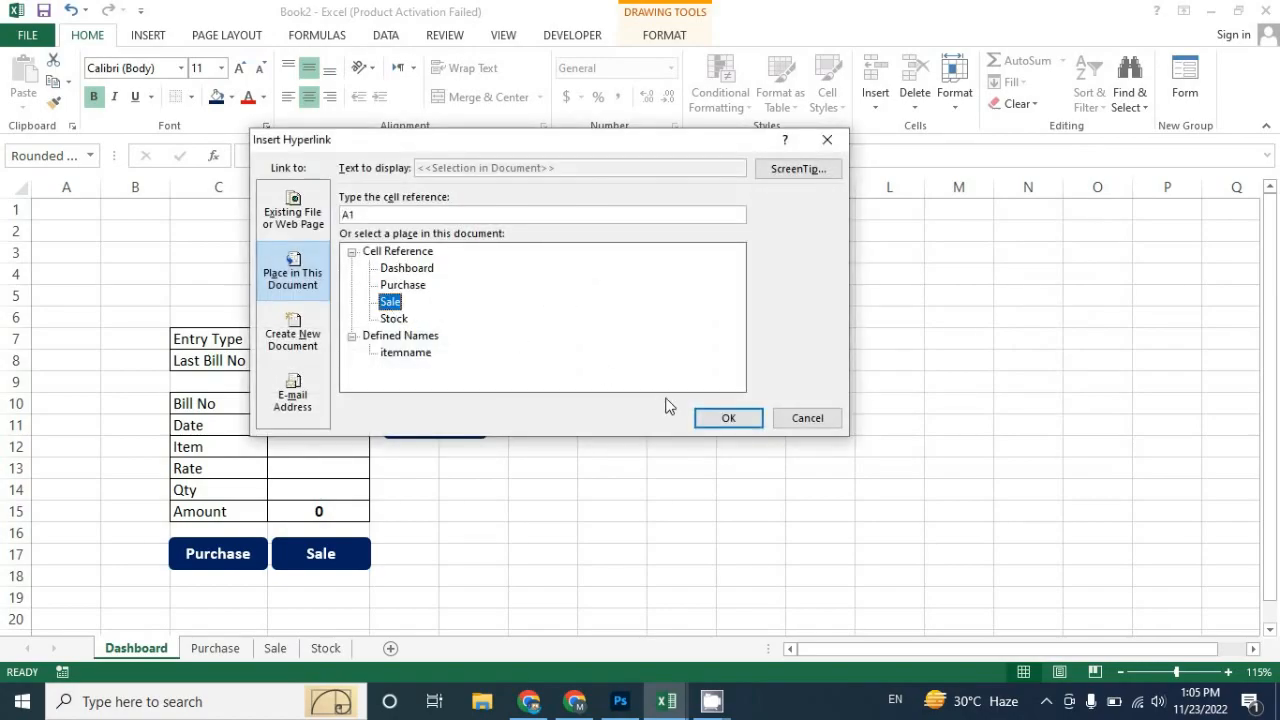
pyautogui.click(705, 416)
pyautogui.click(483, 426)
pyautogui.rightClick(483, 426)
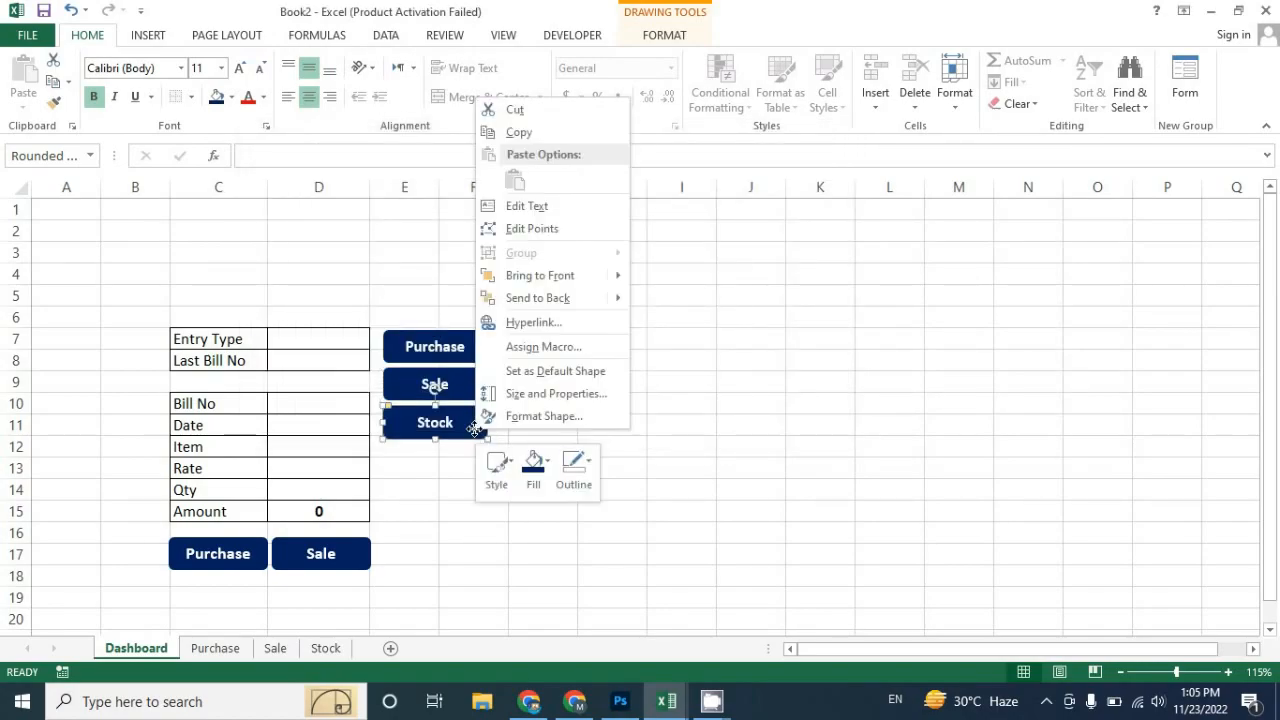
pyautogui.click(543, 348)
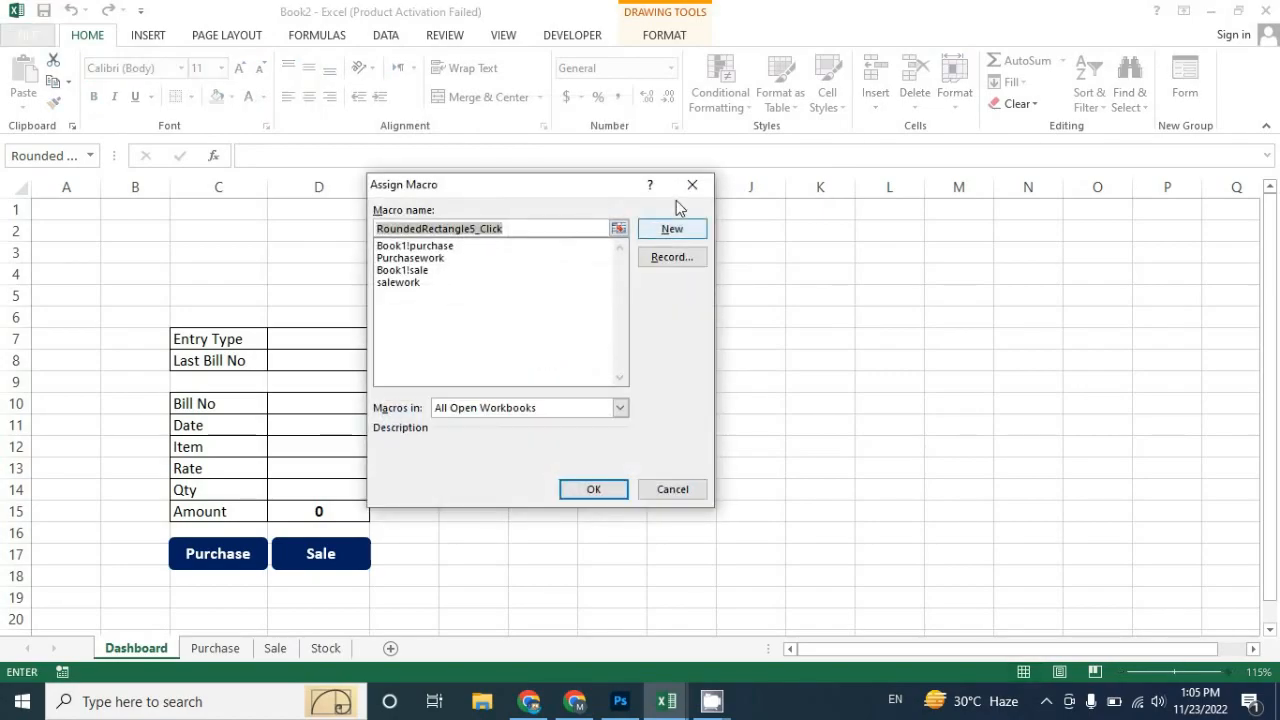
pyautogui.click(688, 186)
# Step: Hyperlink the Stock button to cell A1 of the Stock sheet and deselect the button
pyautogui.rightClick(468, 415)
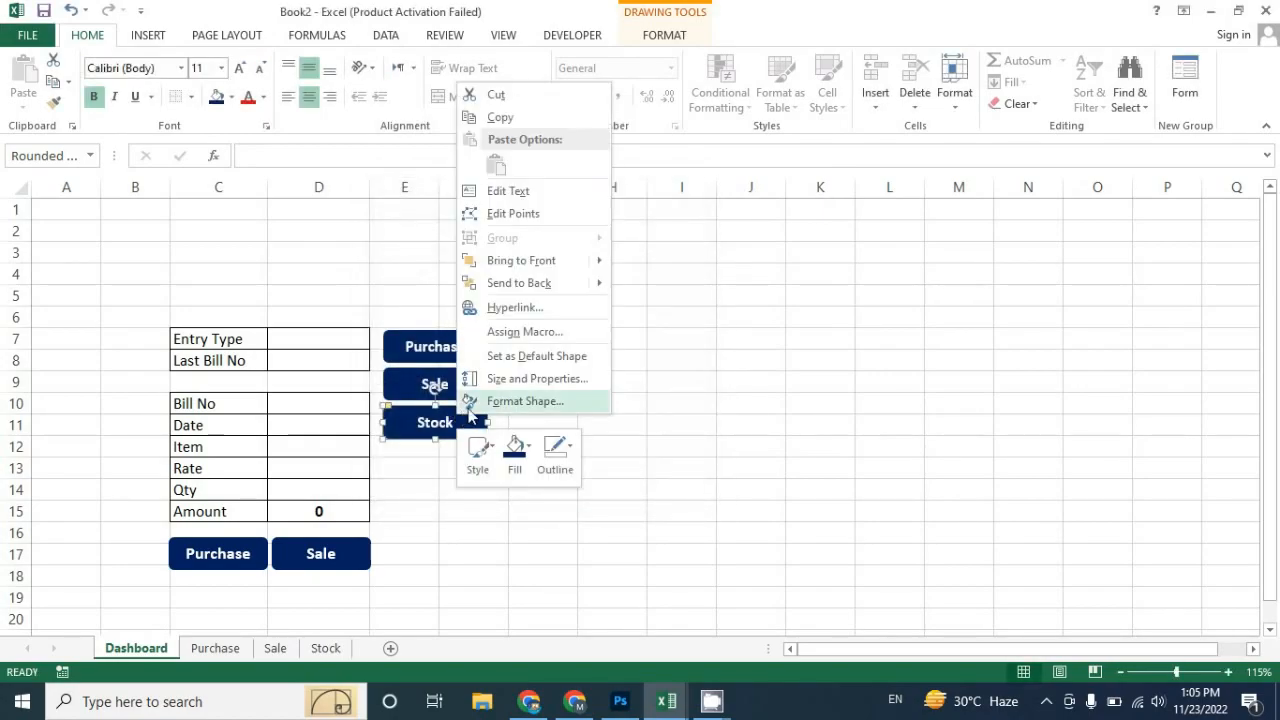
pyautogui.click(514, 308)
pyautogui.click(362, 328)
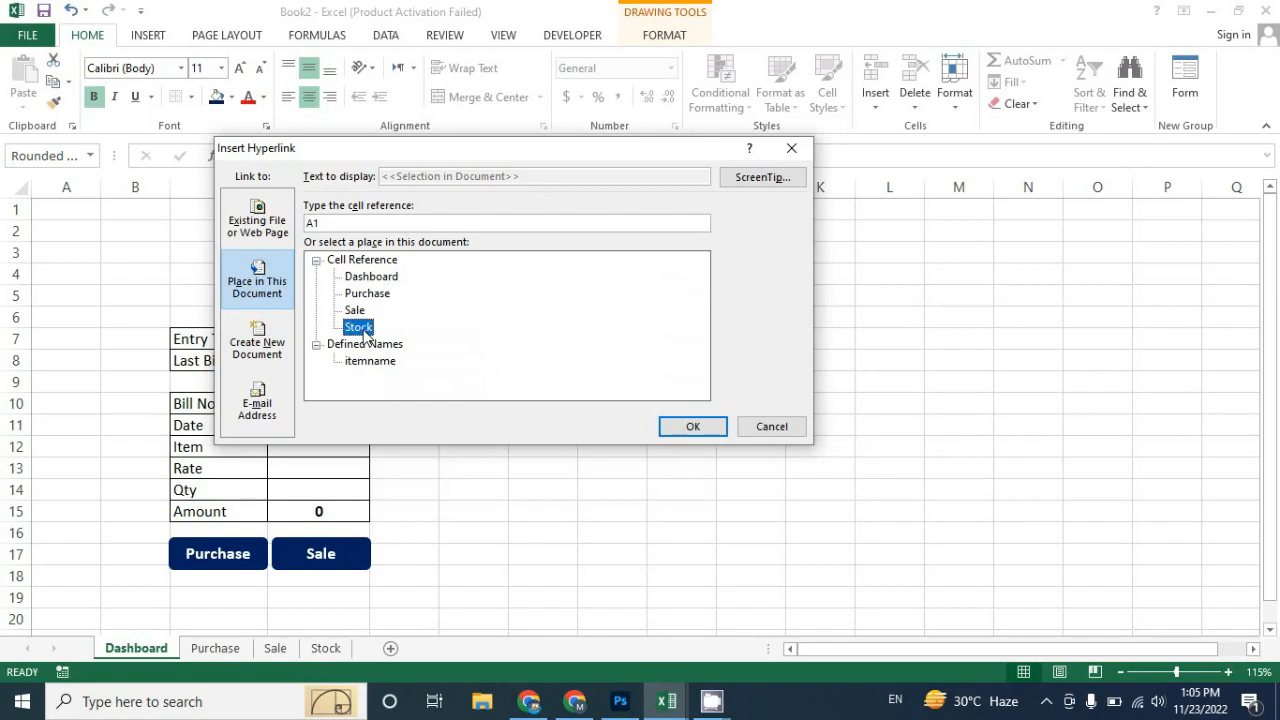
pyautogui.click(680, 428)
pyautogui.click(580, 423)
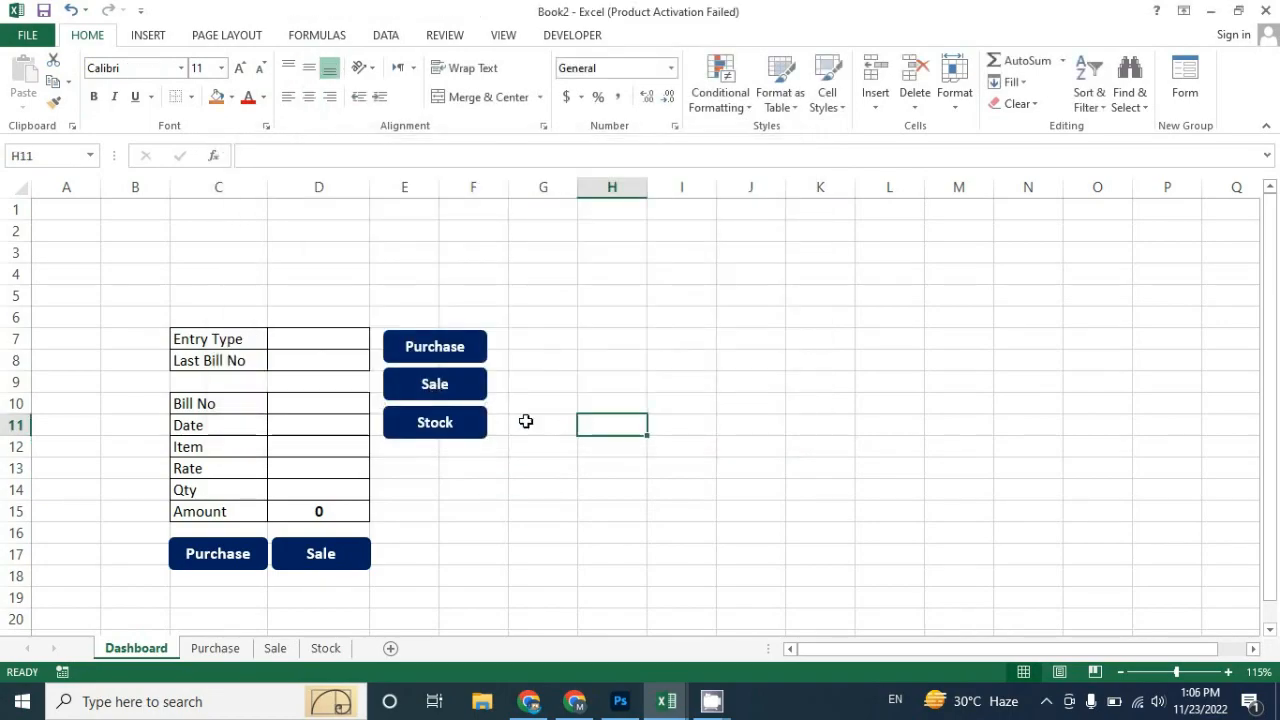
# Step: Test the hyperlinks of the Purchase, Sale and Stock buttons one by one, returning to the Dashboard between them
pyautogui.click(443, 358)
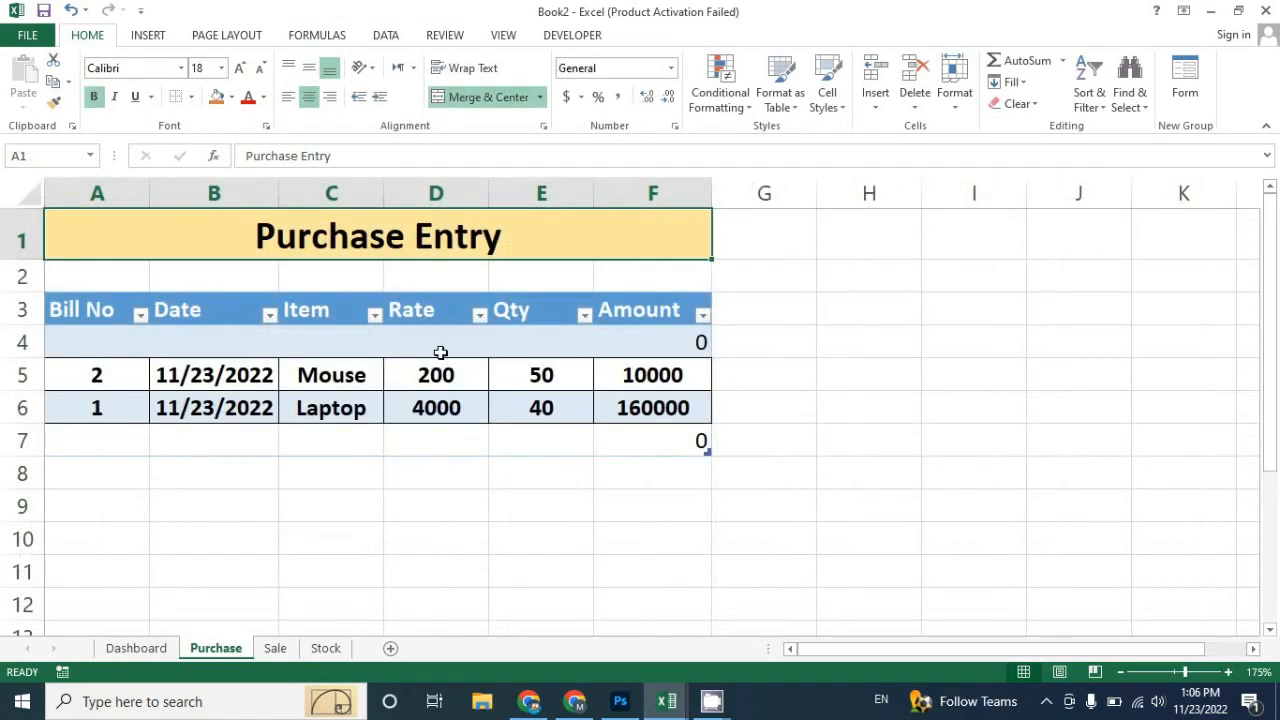
pyautogui.click(163, 648)
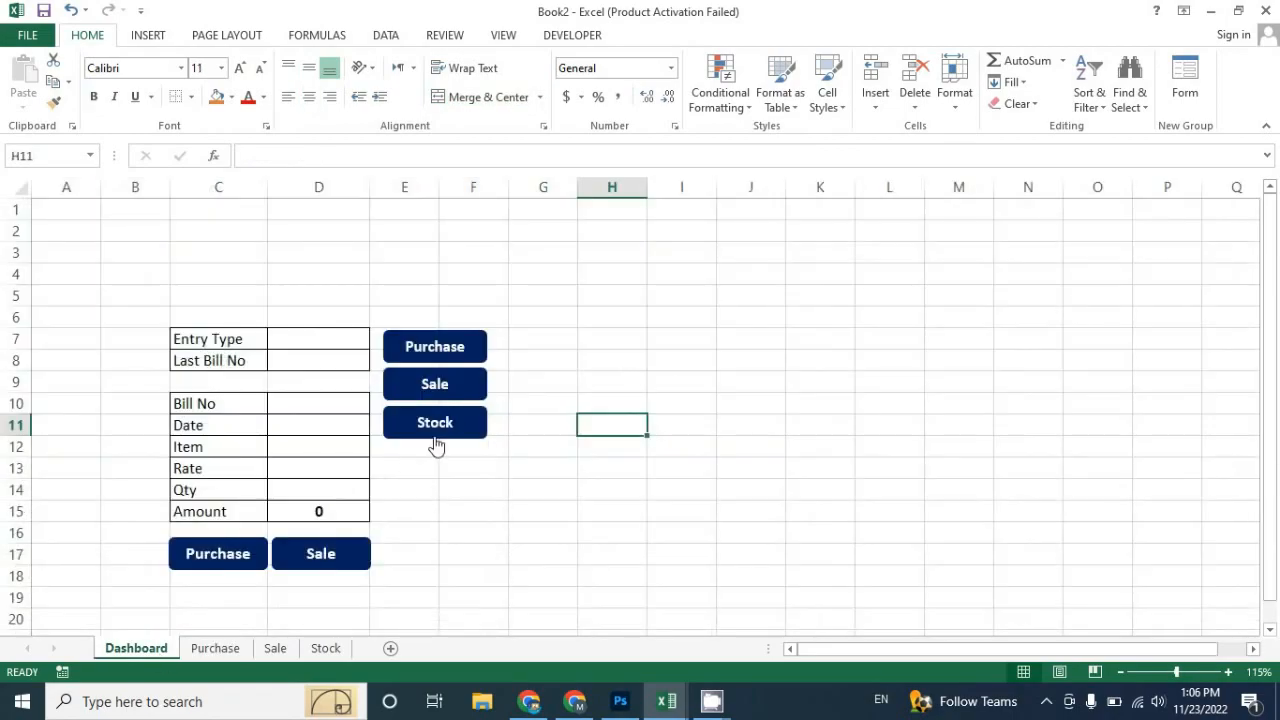
pyautogui.click(449, 388)
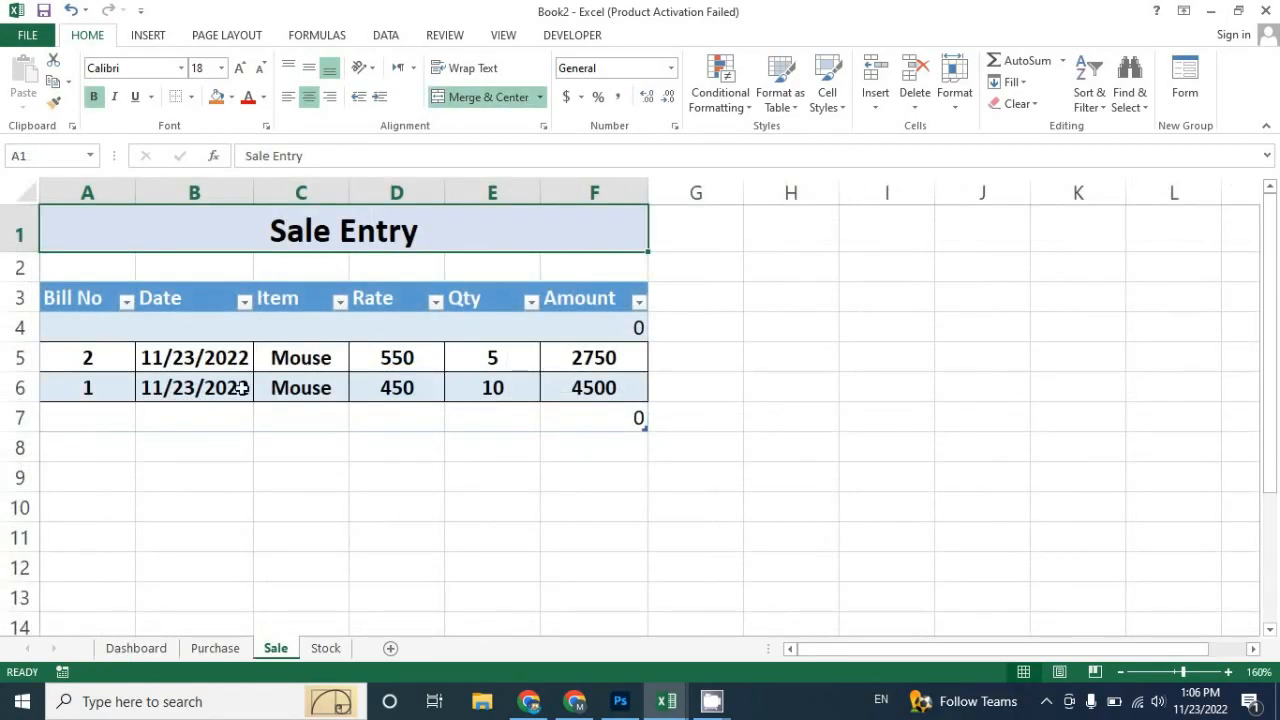
pyautogui.click(162, 649)
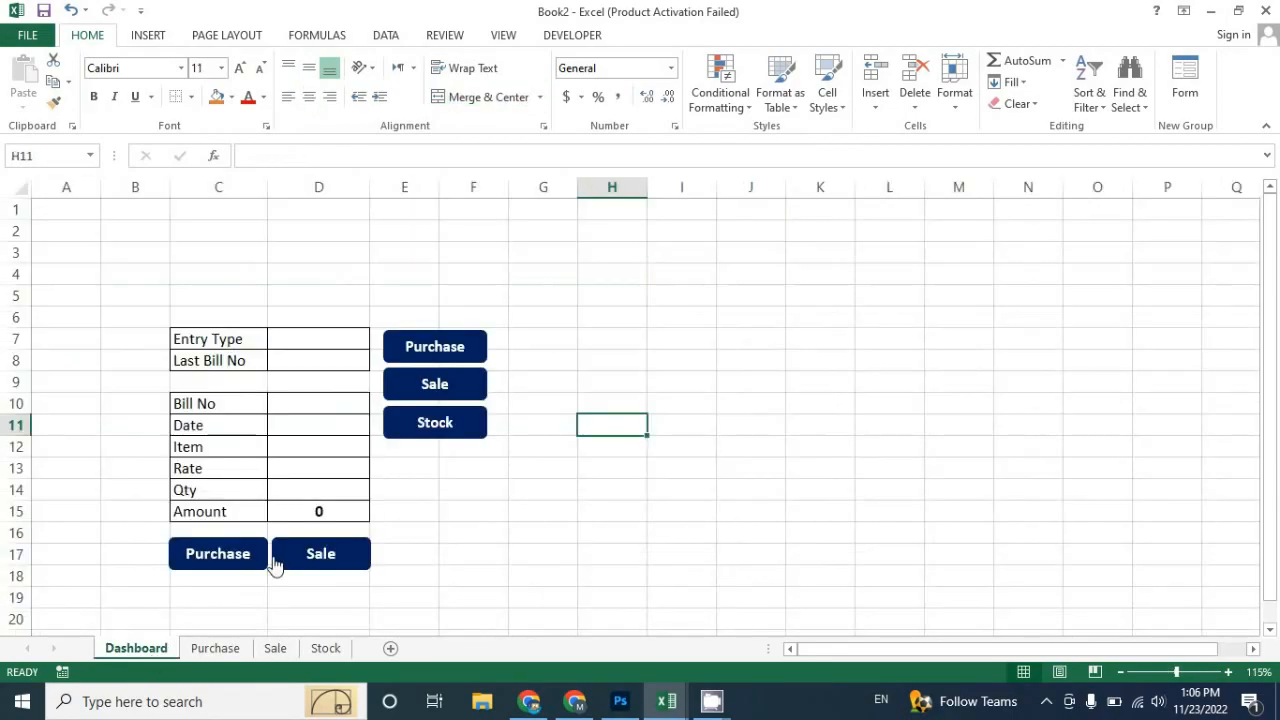
pyautogui.click(450, 434)
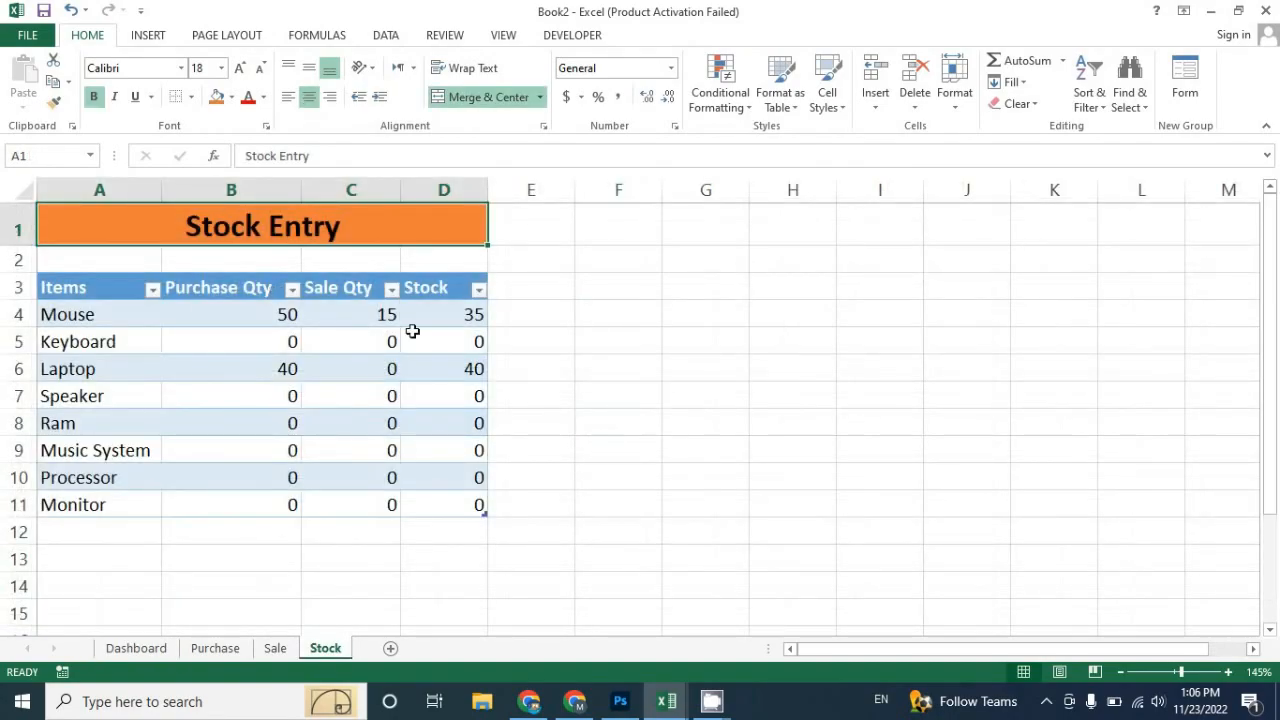
pyautogui.click(568, 364)
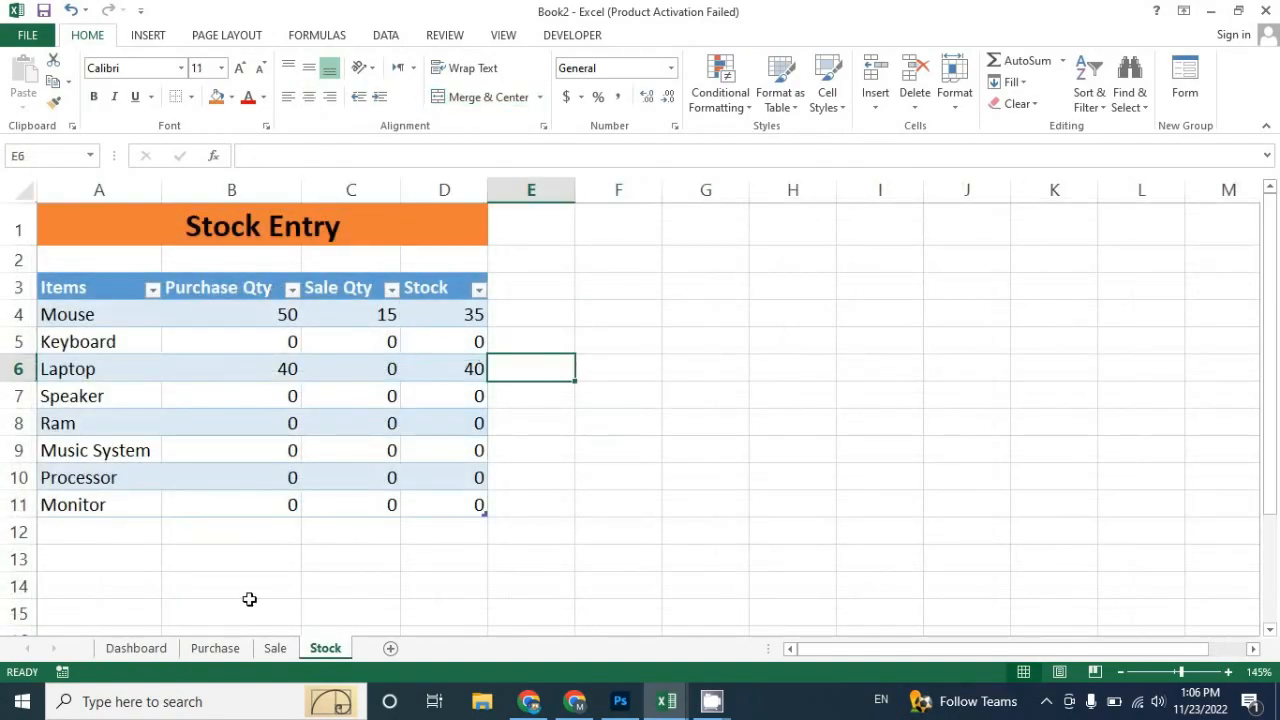
pyautogui.click(152, 652)
pyautogui.click(215, 646)
pyautogui.click(270, 650)
pyautogui.click(326, 649)
pyautogui.click(230, 650)
pyautogui.click(136, 648)
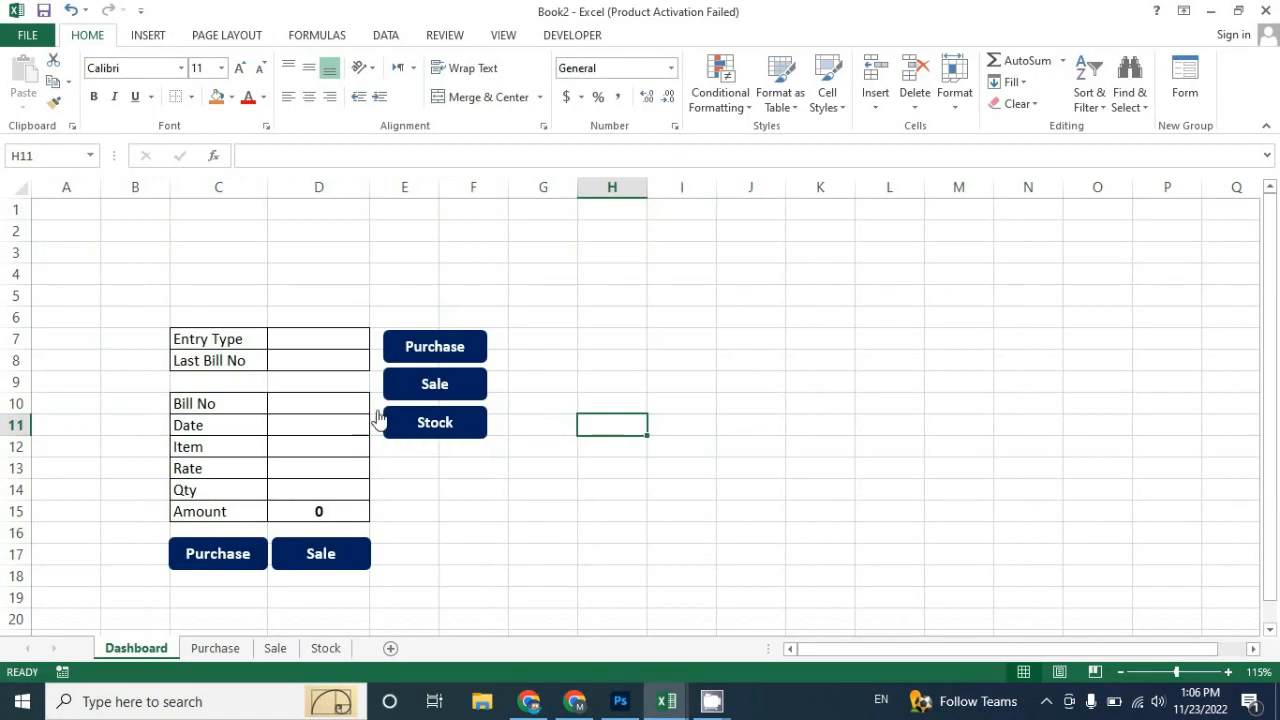
# Step: Review the Dashboard's Entry Type and Last Bill No cells and the bill numbers on the Purchase and Sale sheets
pyautogui.click(336, 363)
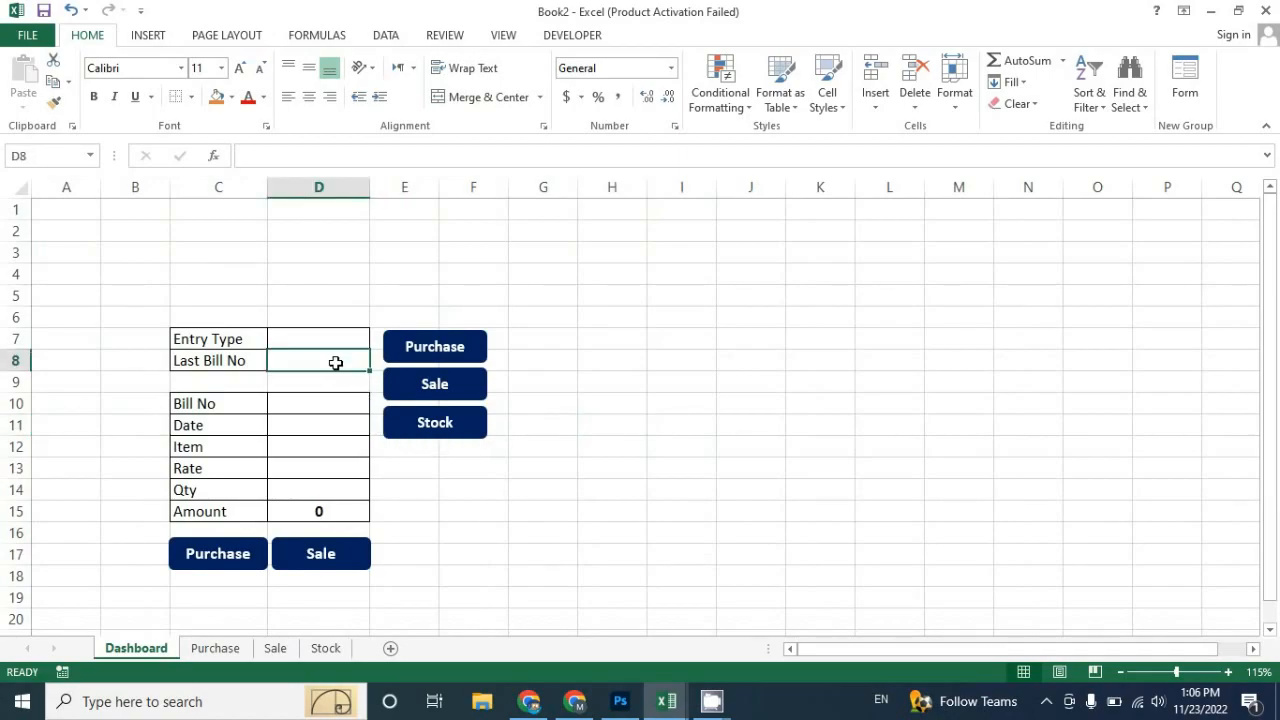
pyautogui.click(390, 491)
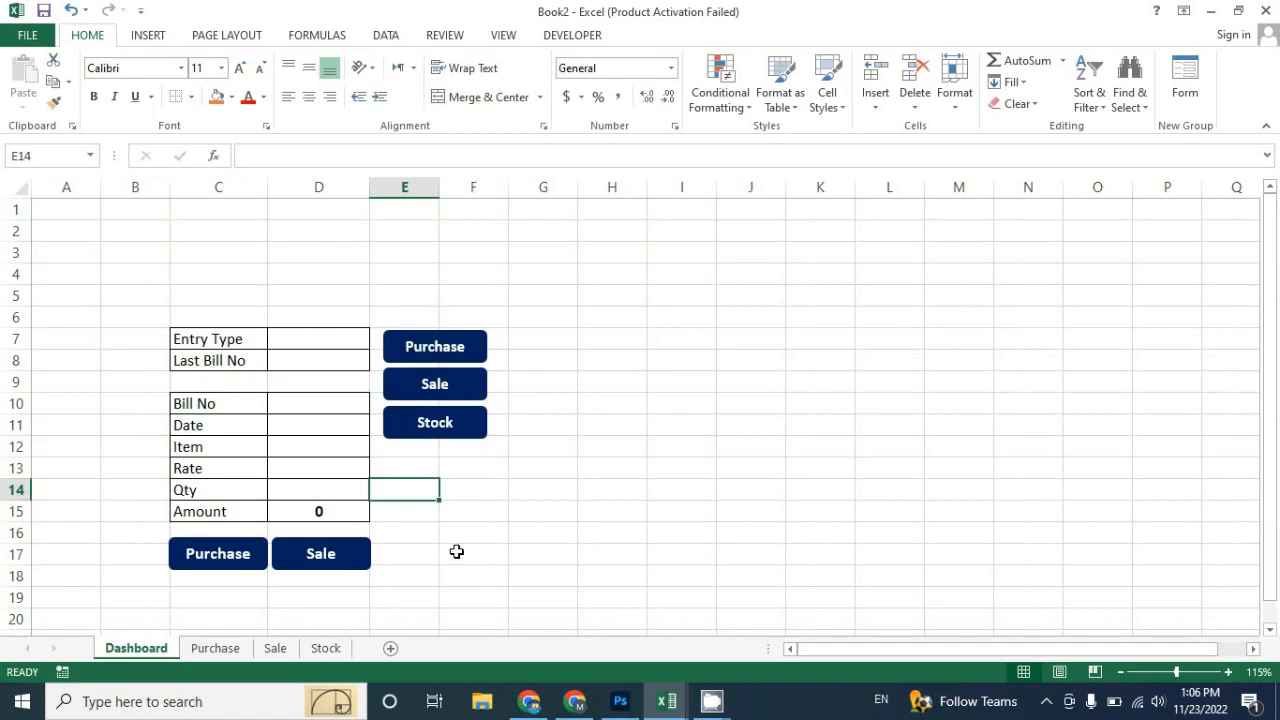
pyautogui.click(331, 364)
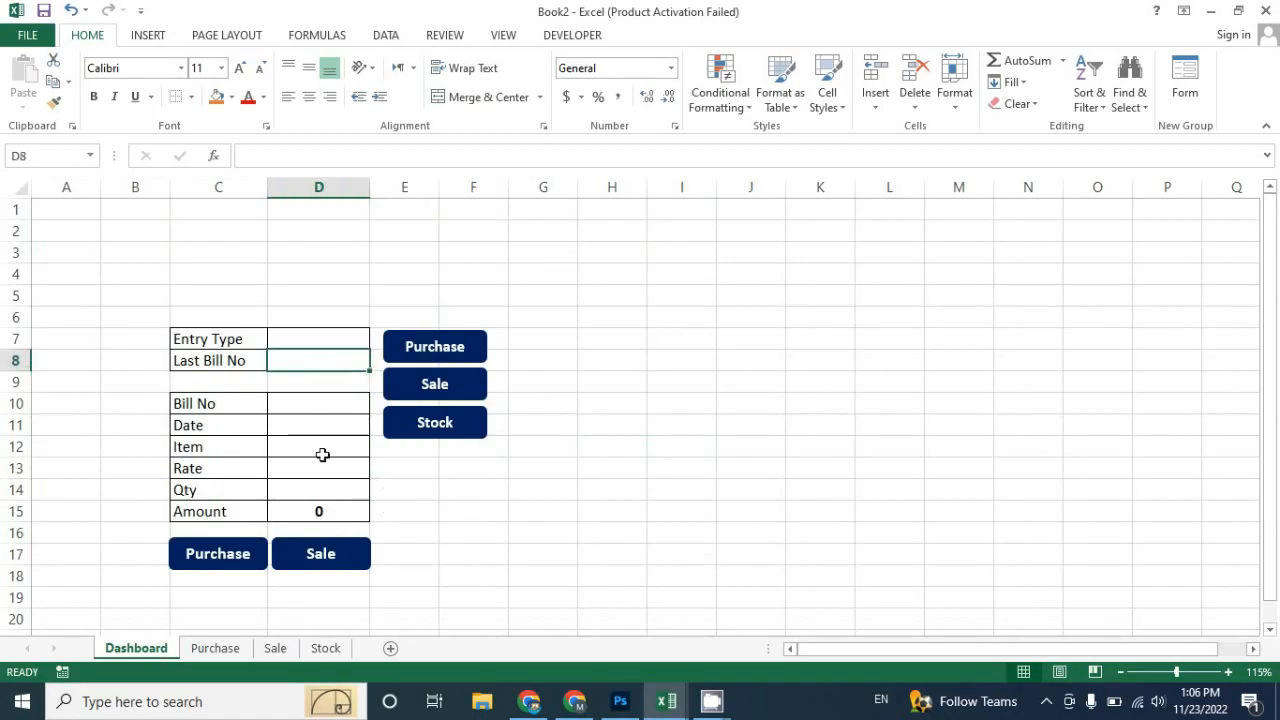
pyautogui.click(320, 338)
pyautogui.click(222, 650)
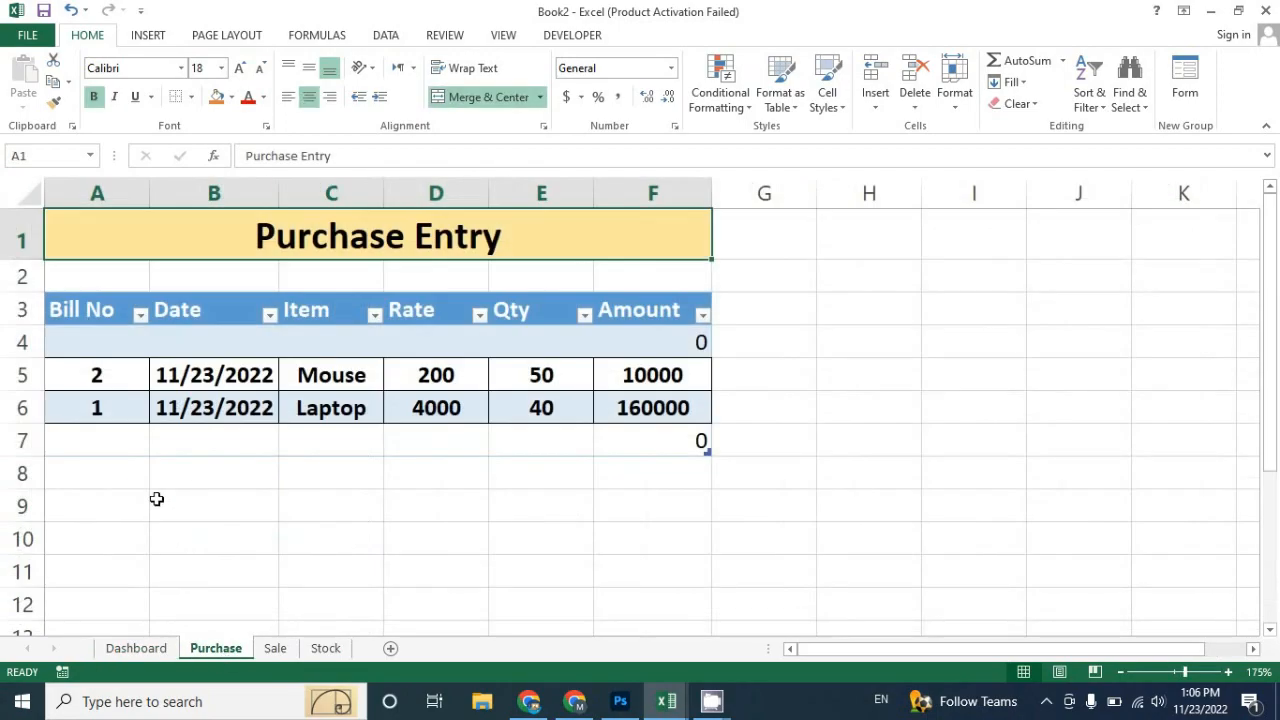
pyautogui.click(275, 648)
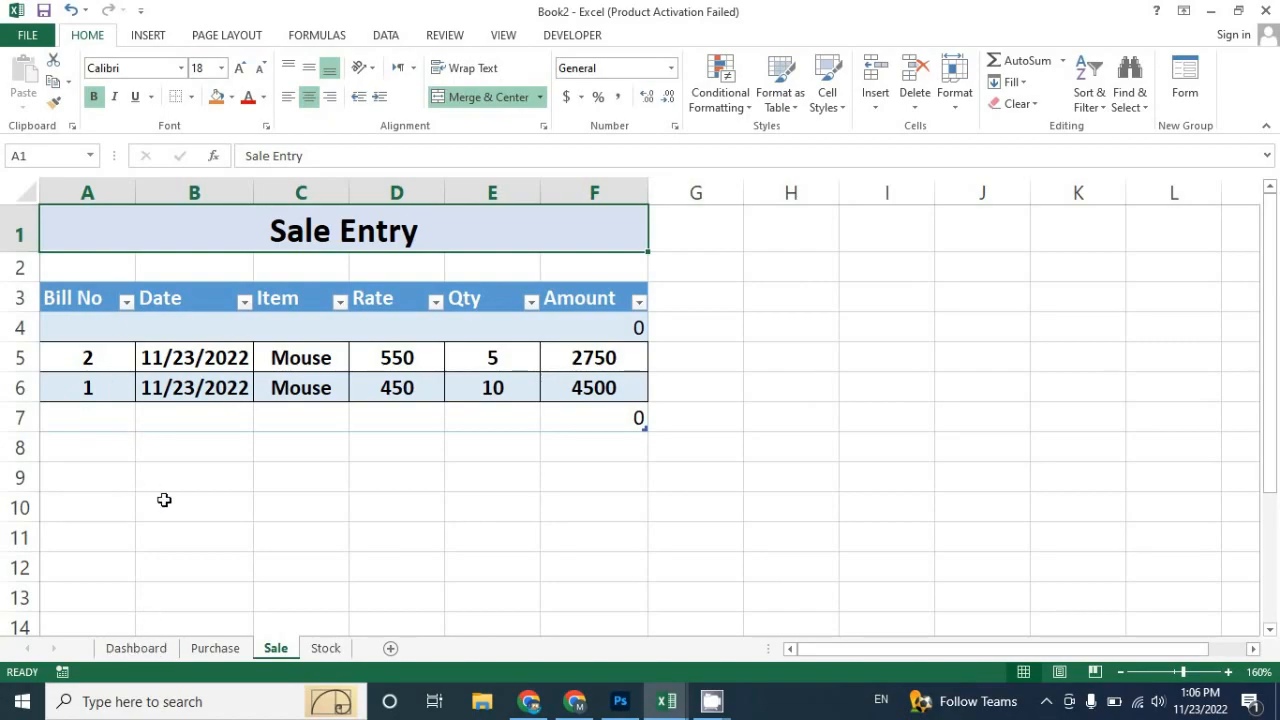
pyautogui.click(216, 648)
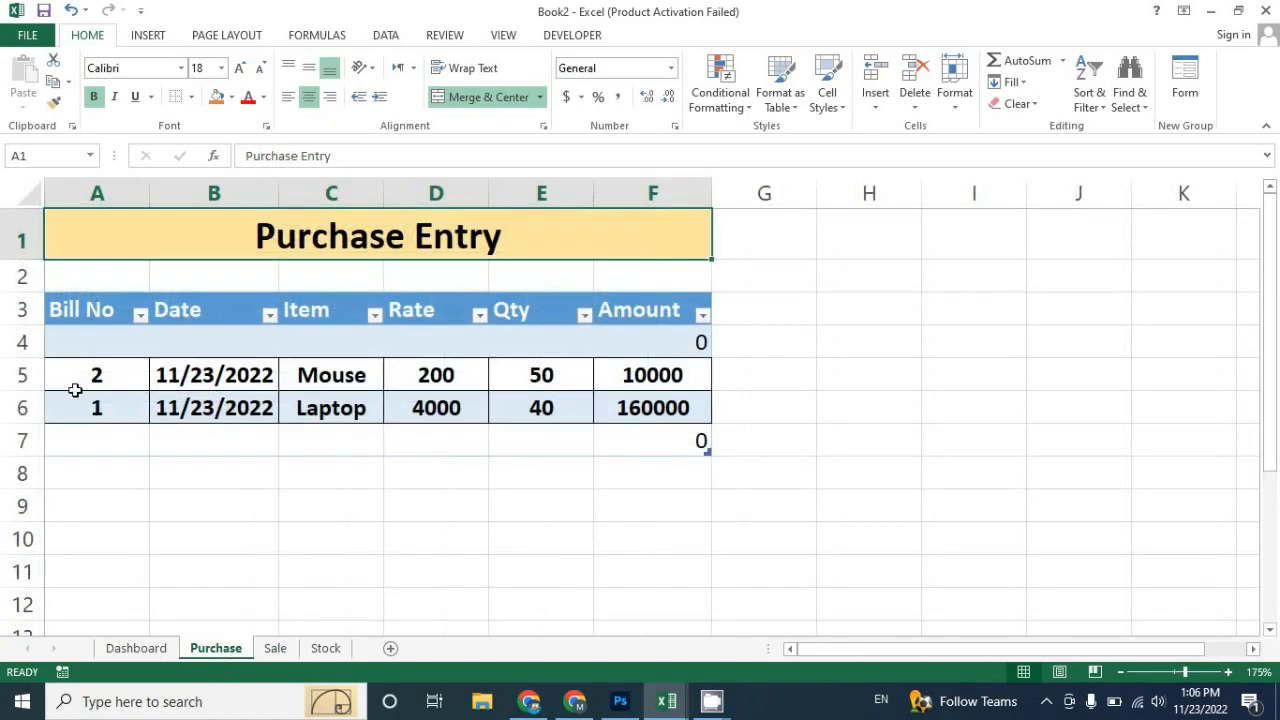
pyautogui.click(158, 648)
# Step: In the Dashboard's Last Bill No cell D8, enter =MAX(Table1[Bill No]) using the Purchase table's Bill No column
pyautogui.click(304, 364)
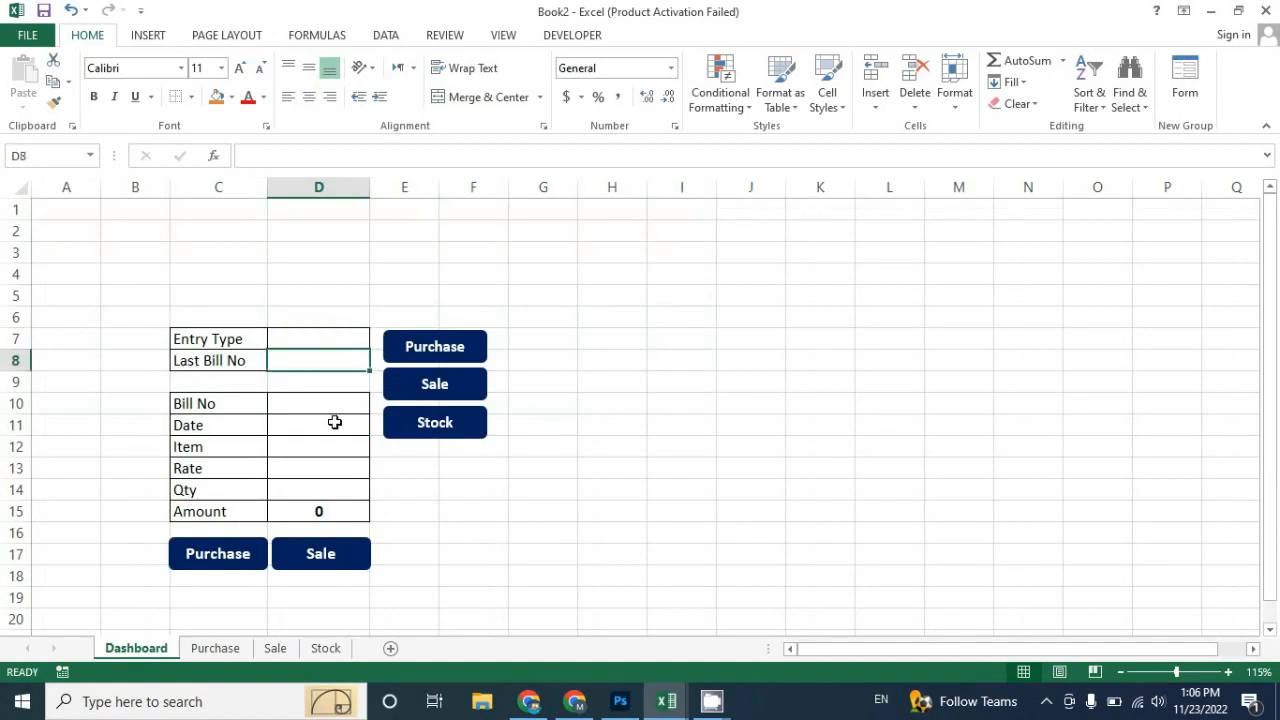
pyautogui.write('=max')
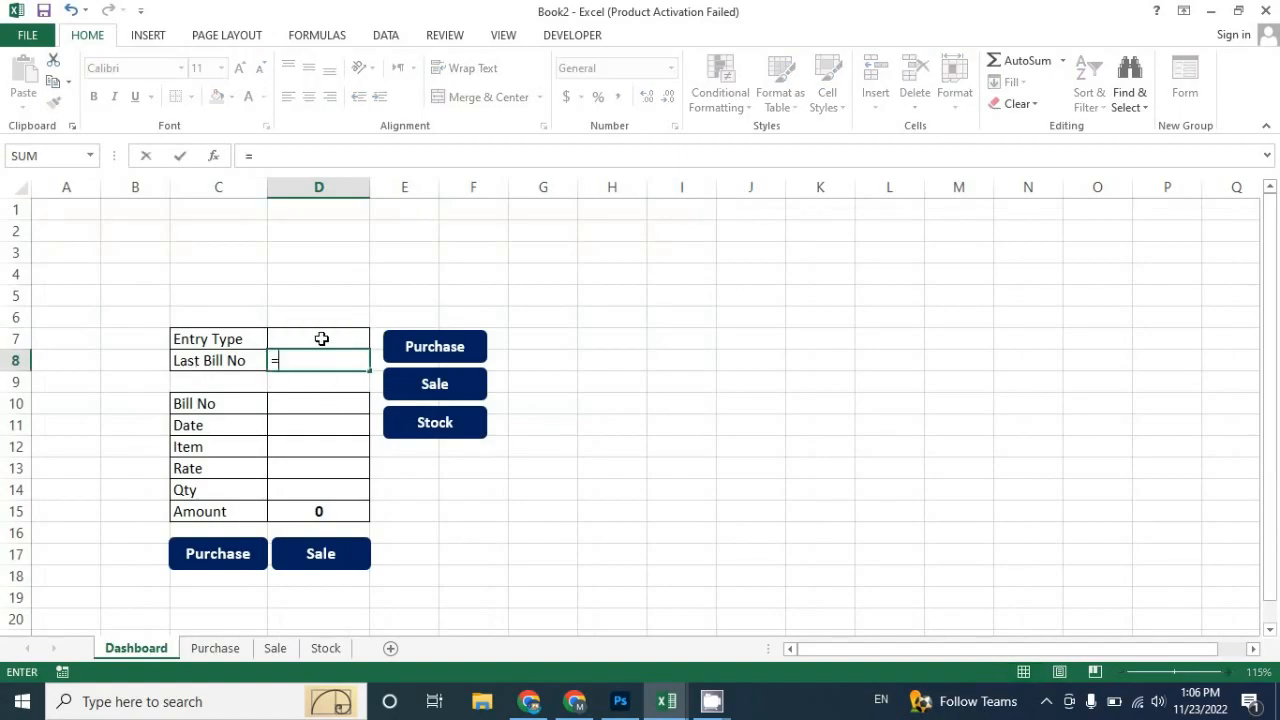
pyautogui.press('Tab')
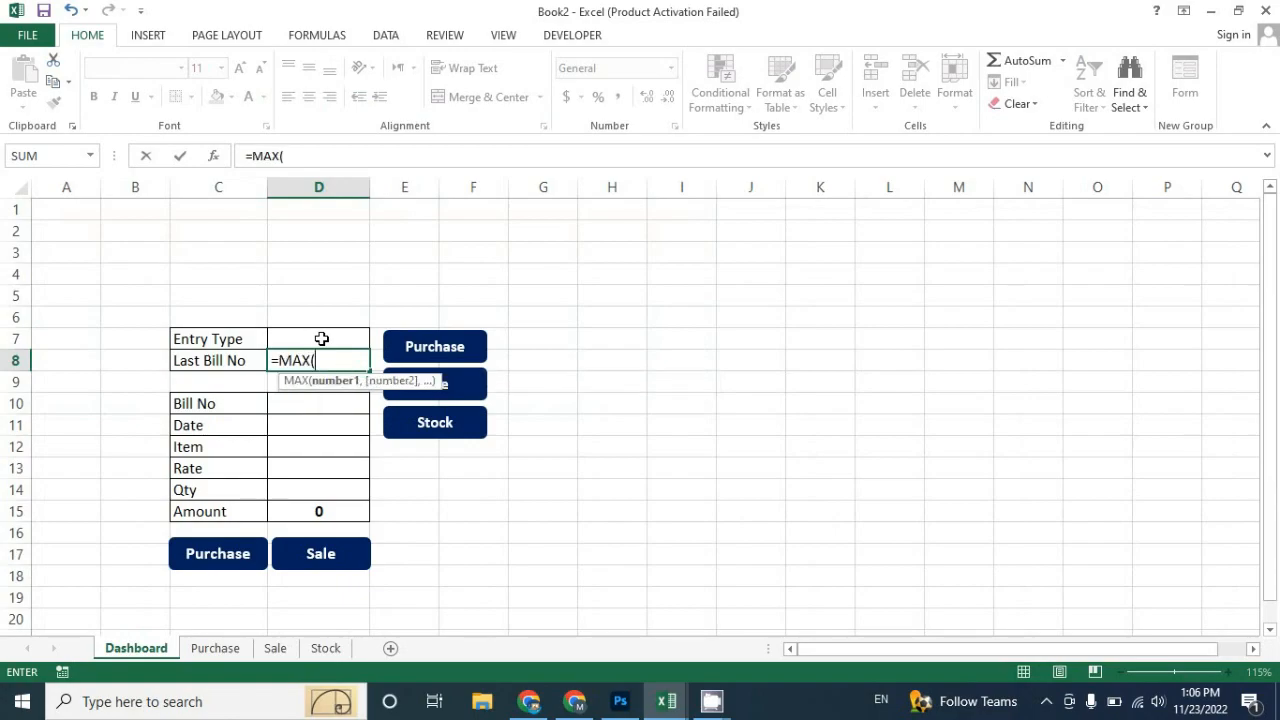
pyautogui.click(222, 652)
pyautogui.click(107, 291)
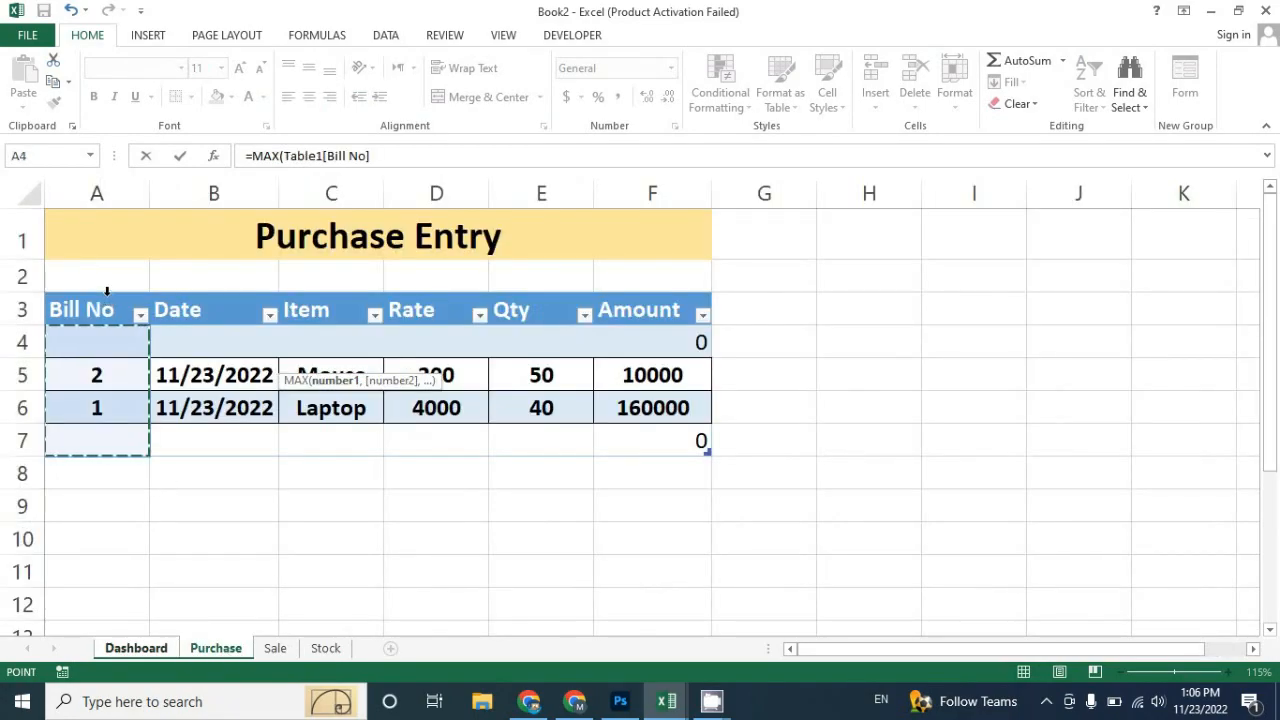
pyautogui.press('Return')
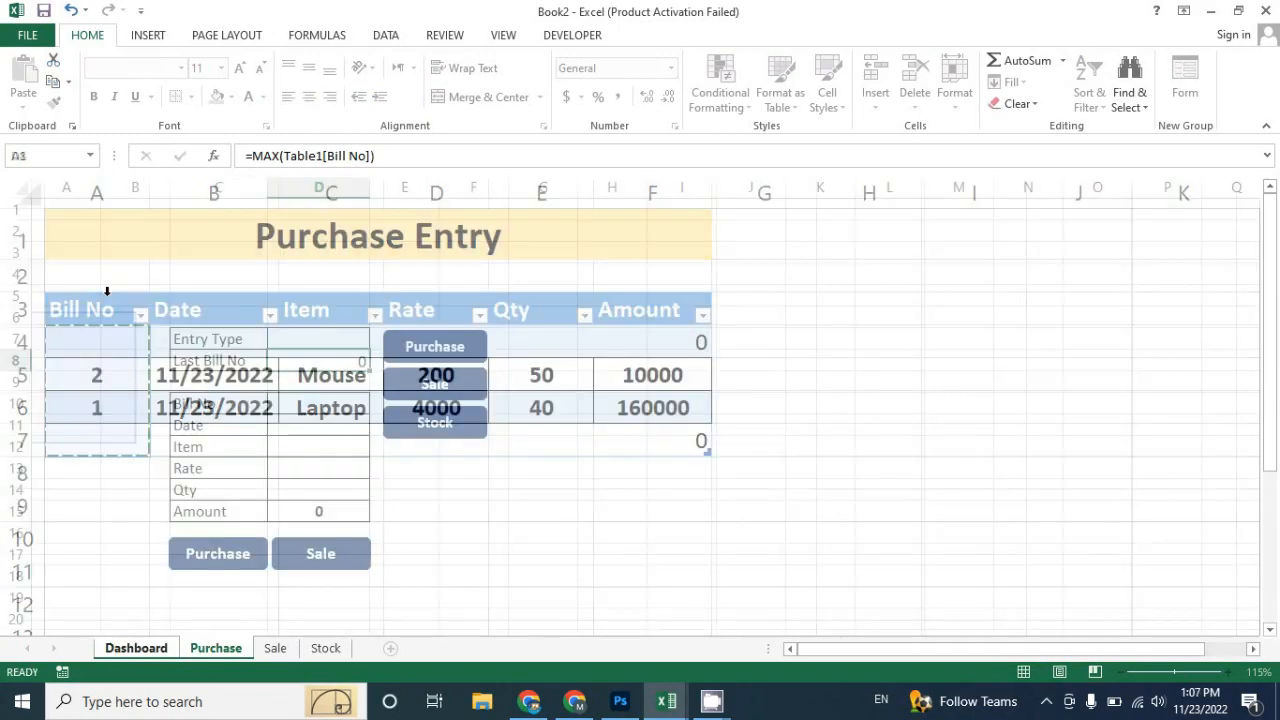
pyautogui.click(333, 362)
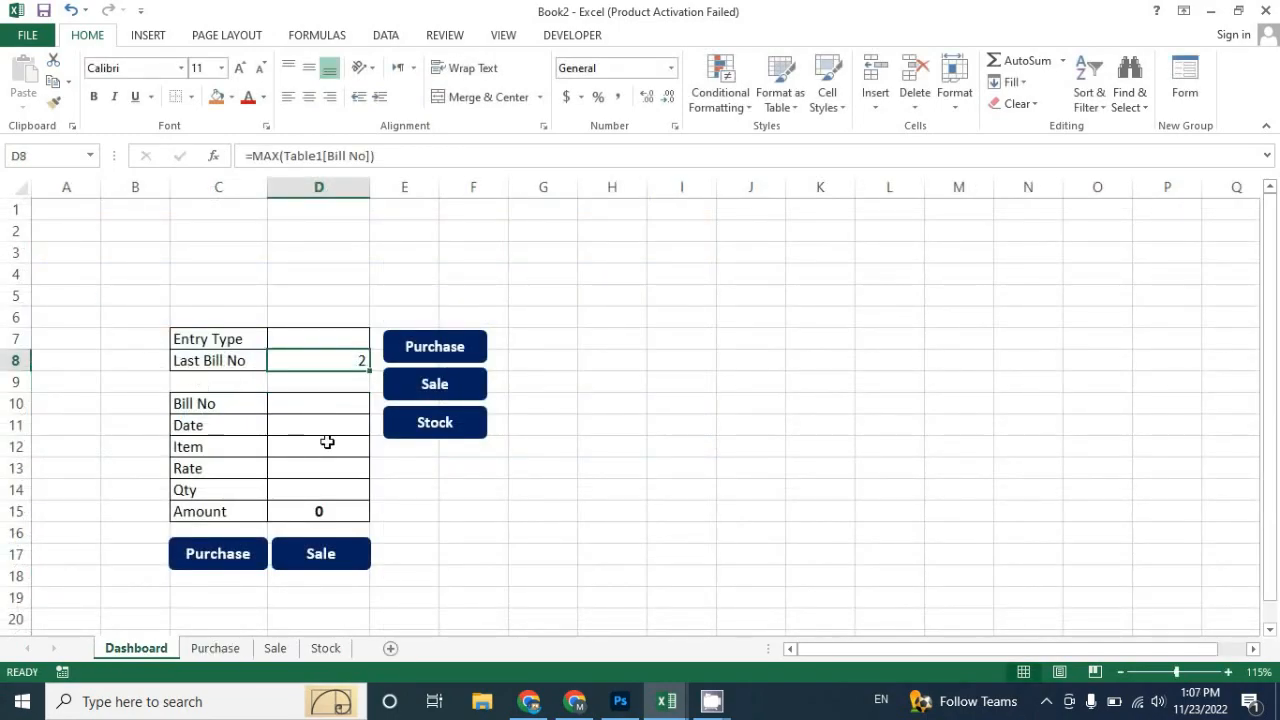
# Step: Try Sale as the Dashboard's Entry Type in D7, ending with Purchase selected
pyautogui.click(334, 338)
pyautogui.click(379, 341)
pyautogui.click(323, 371)
pyautogui.click(376, 340)
pyautogui.click(338, 359)
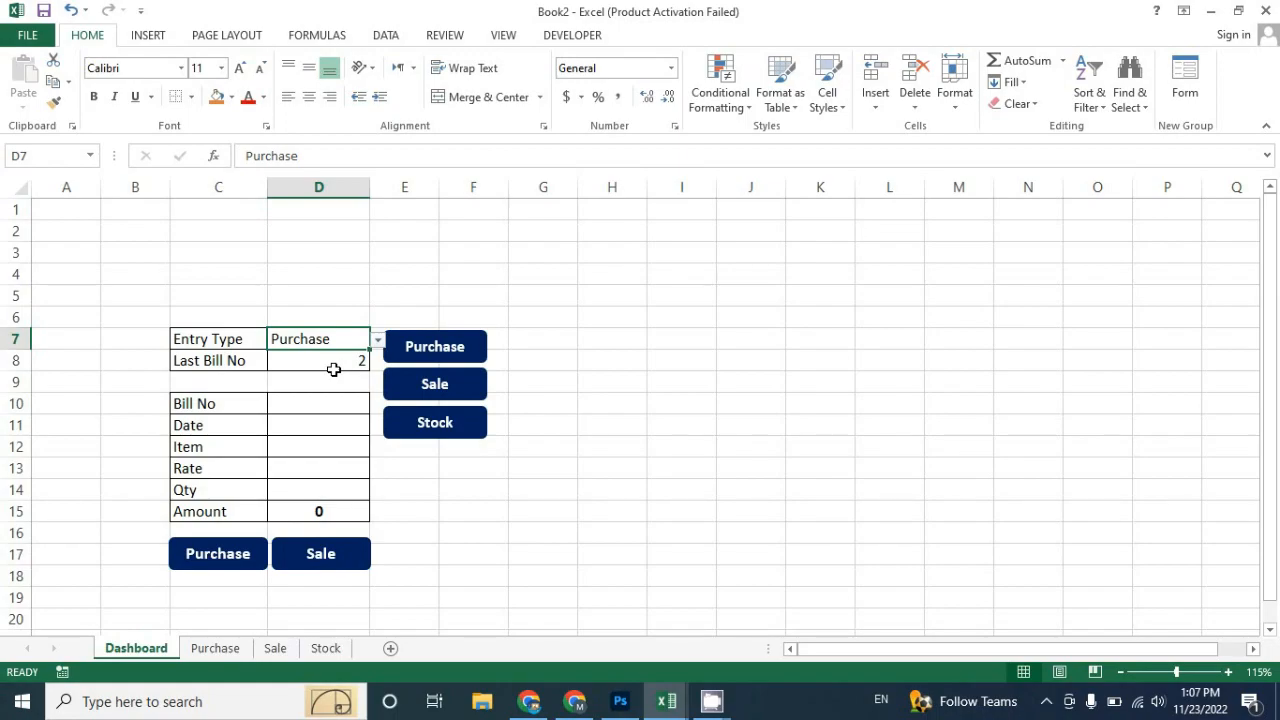
# Step: Start a new entry in the Dashboard form with Bill No 3, today's date 11/23/2022 and the item Speaker
pyautogui.click(322, 406)
pyautogui.write('3')
pyautogui.press('Return')
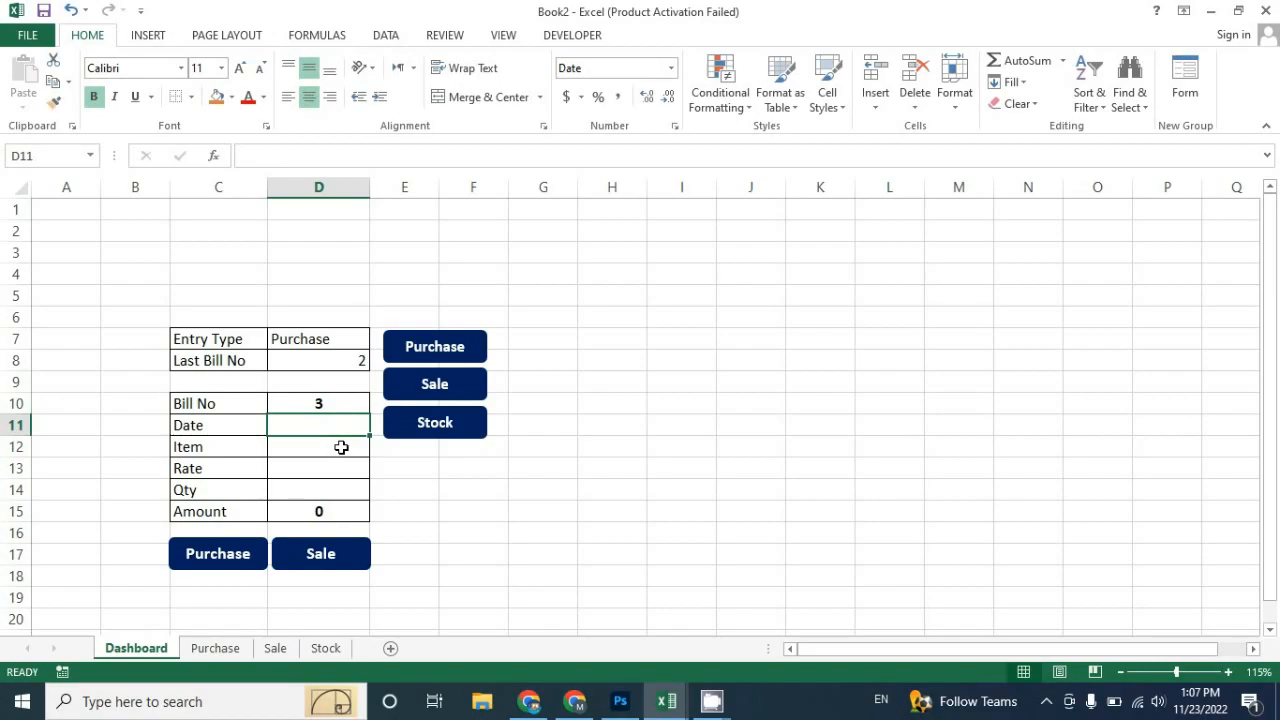
pyautogui.hotkey('ctrl', ';')
pyautogui.press('Return')
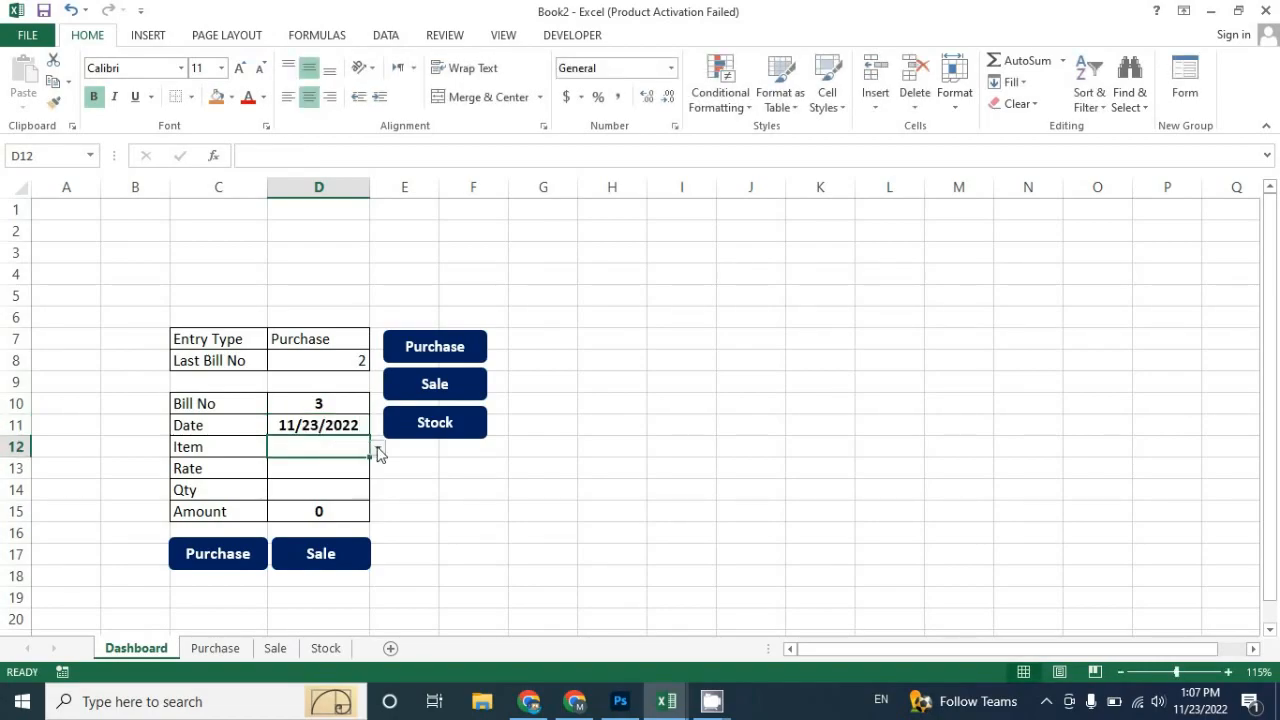
pyautogui.click(377, 448)
pyautogui.click(294, 509)
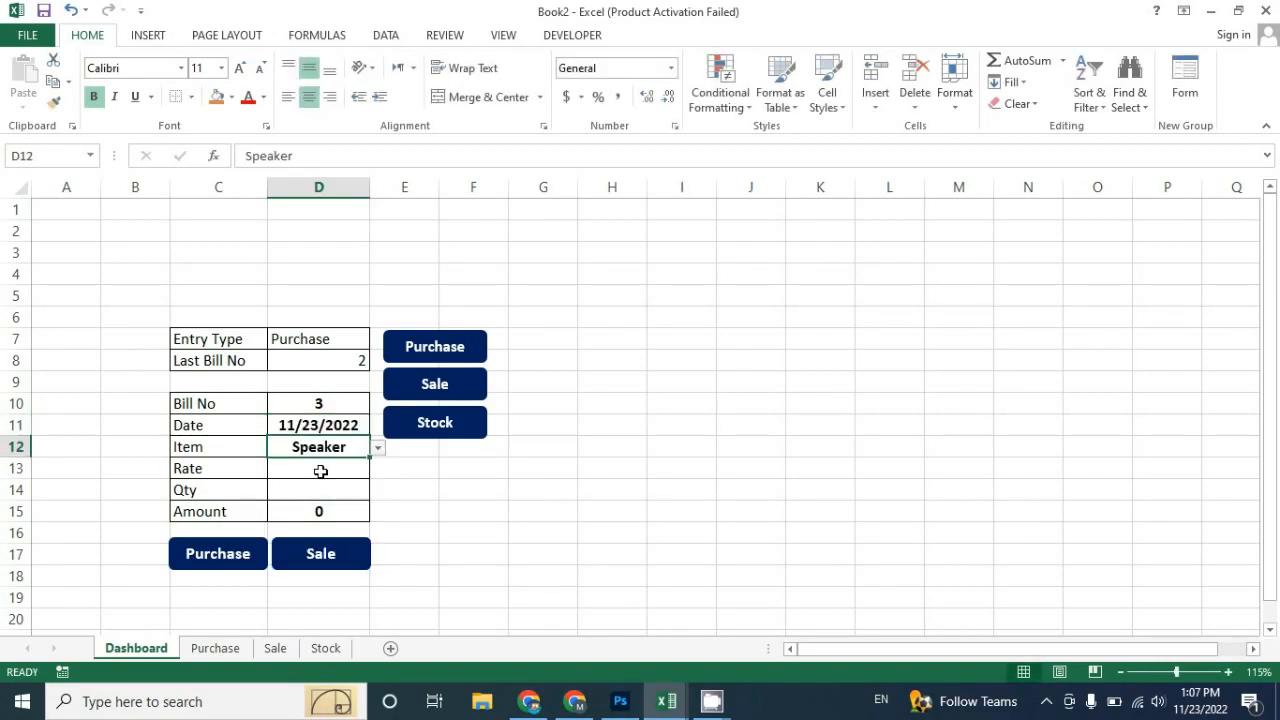
# Step: Enter a rate of 1000 and a quantity of 30, and record the entry with the Purchase macro
pyautogui.click(323, 471)
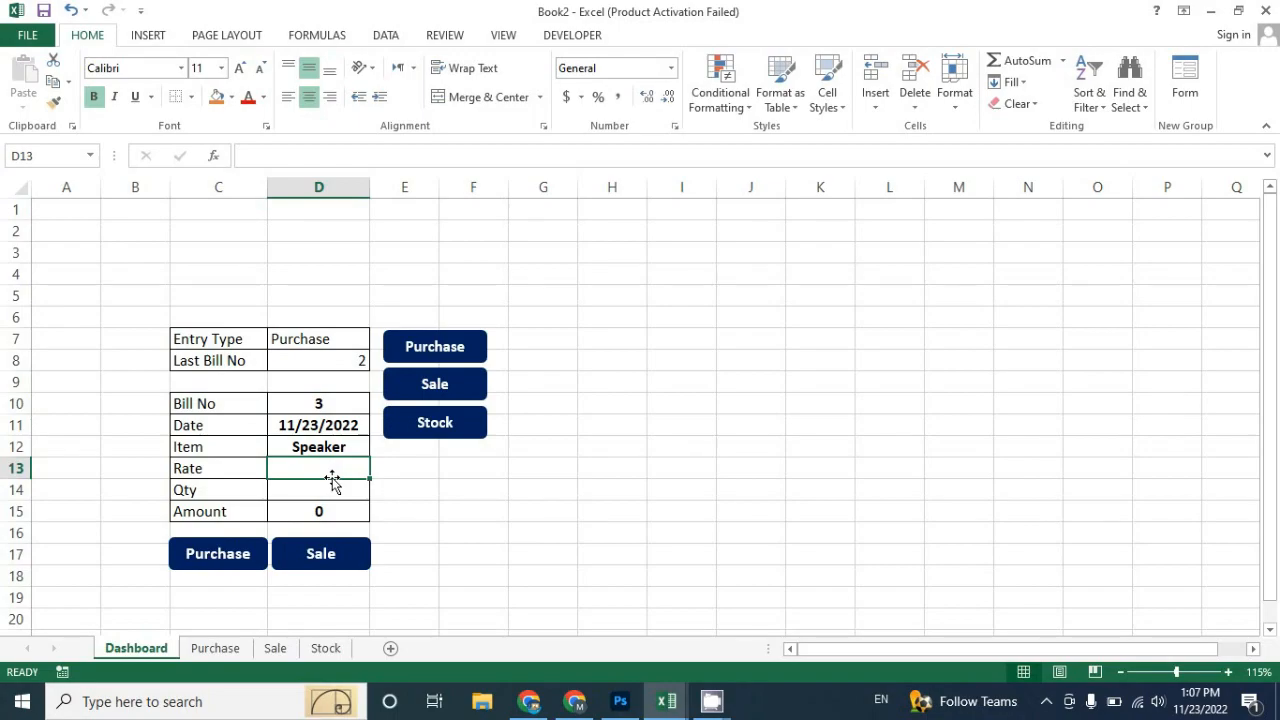
pyautogui.write('1000')
pyautogui.press('Return')
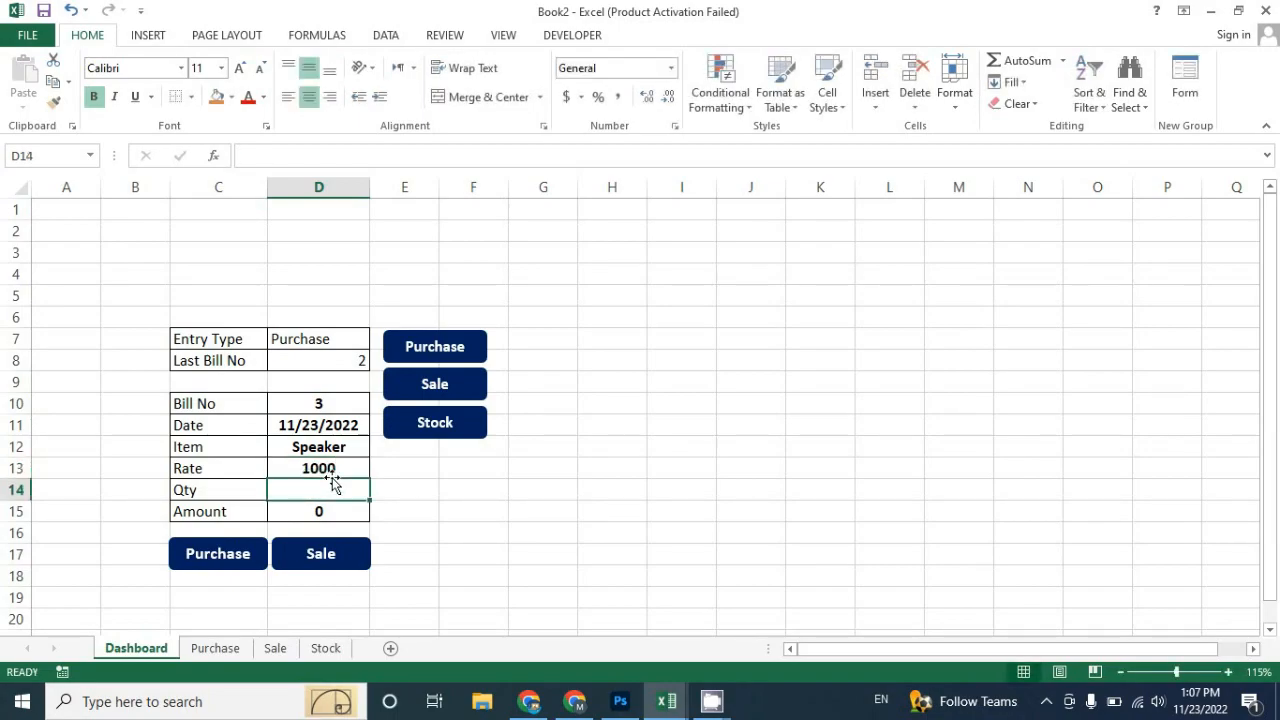
pyautogui.write('30')
pyautogui.press('Return')
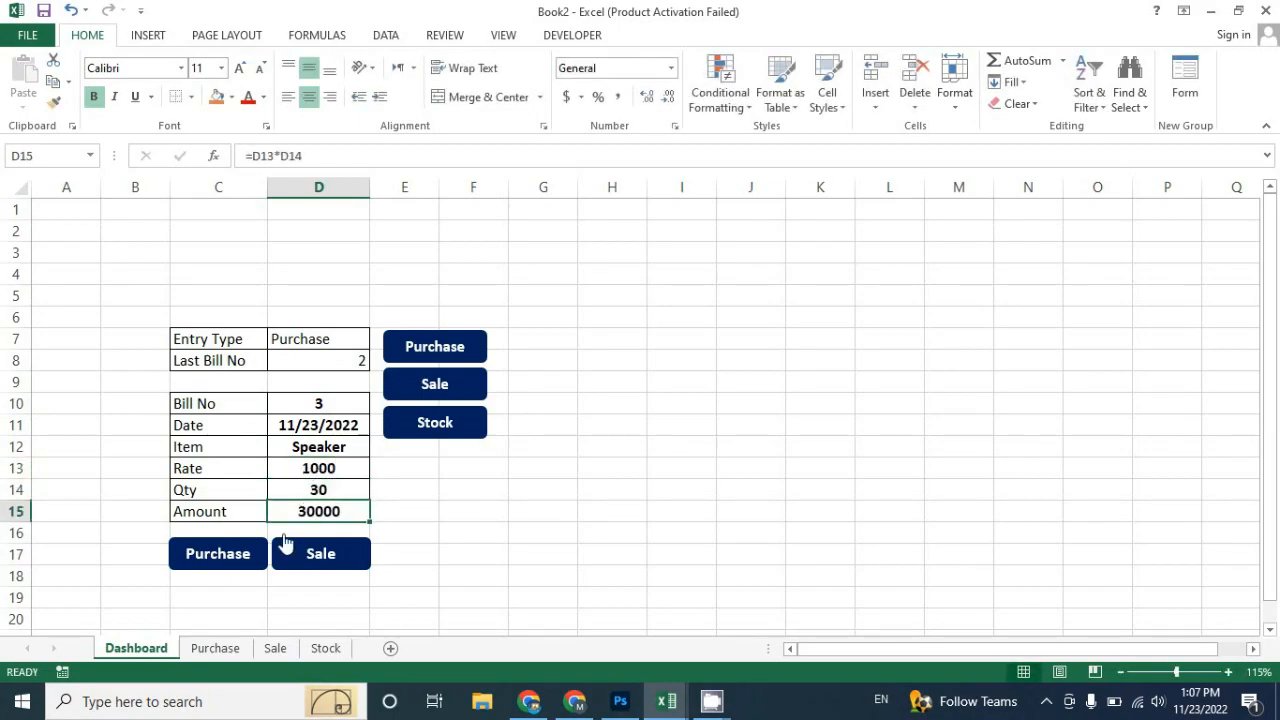
pyautogui.click(245, 557)
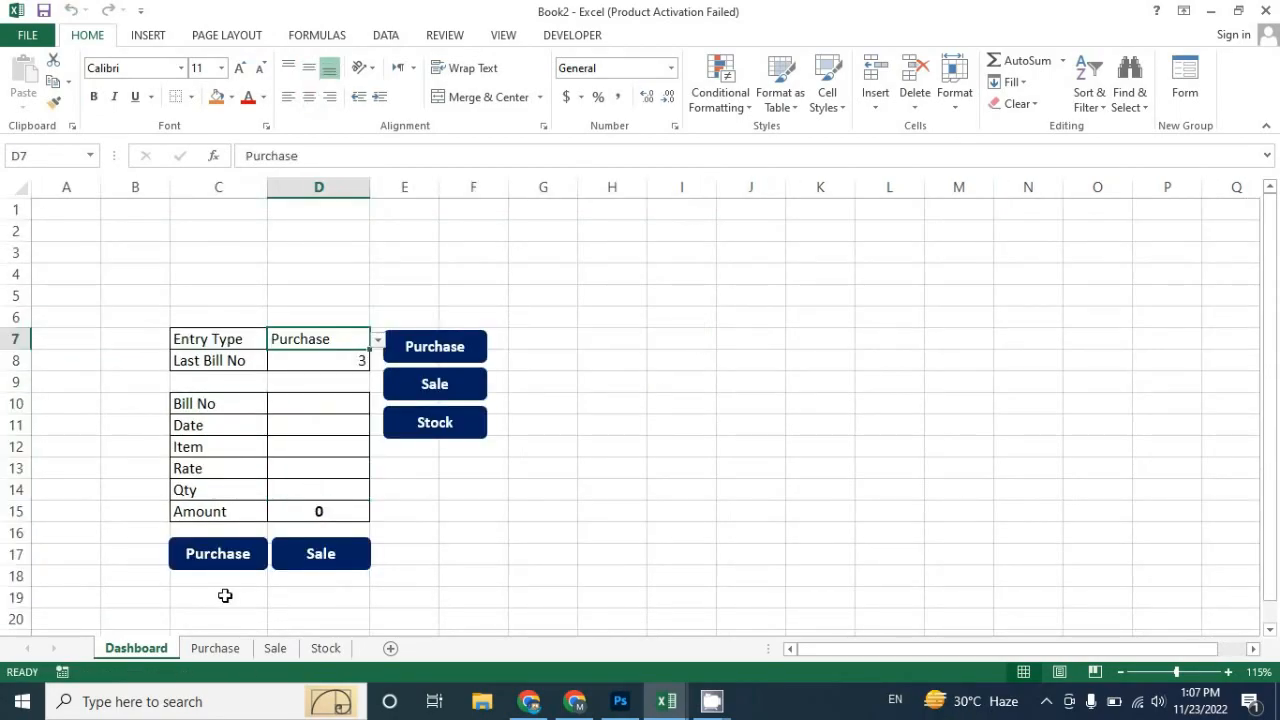
# Step: Set the Entry Type to Sale and compare the Last Bill No with the bill numbers on the Sale sheet
pyautogui.click(328, 362)
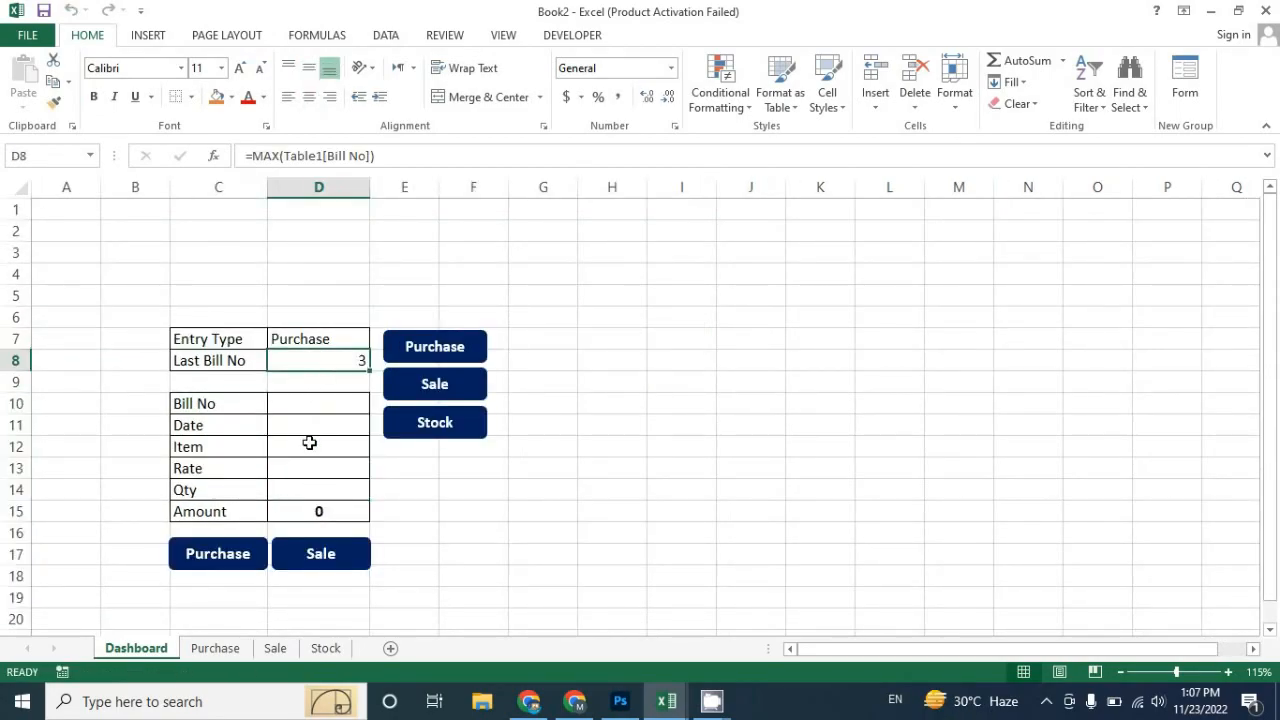
pyautogui.click(331, 339)
pyautogui.click(376, 342)
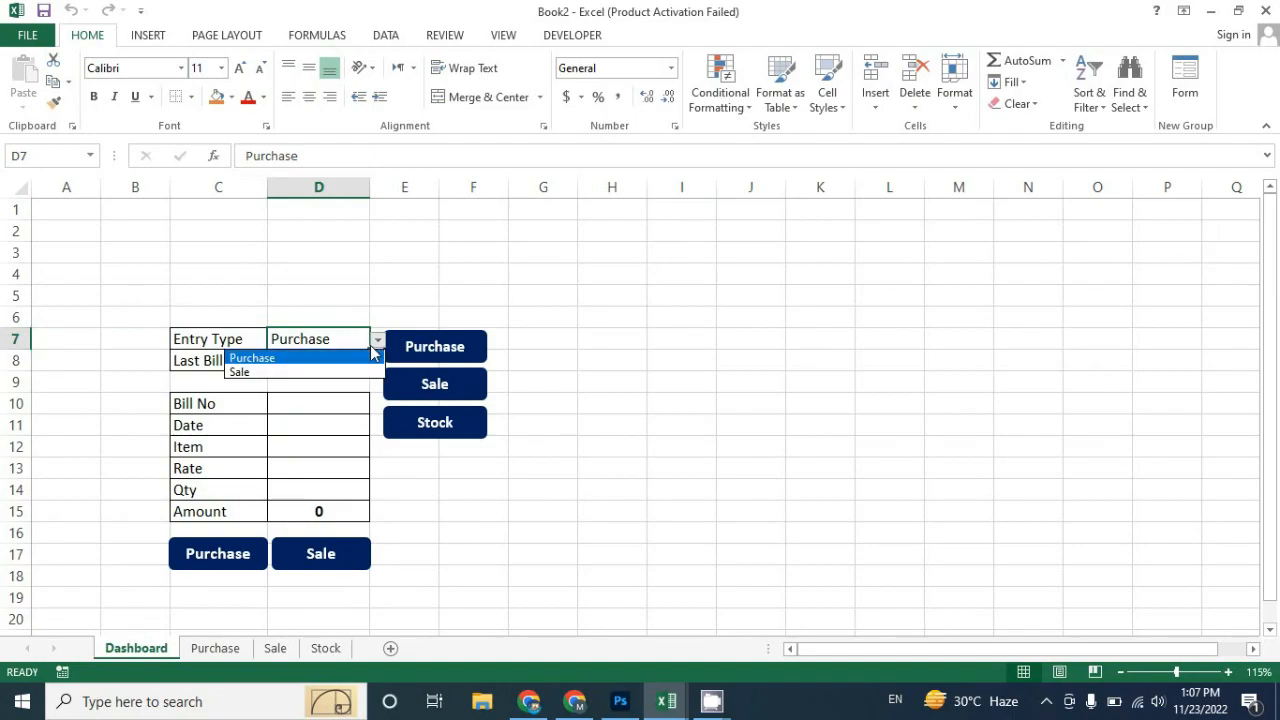
pyautogui.click(330, 373)
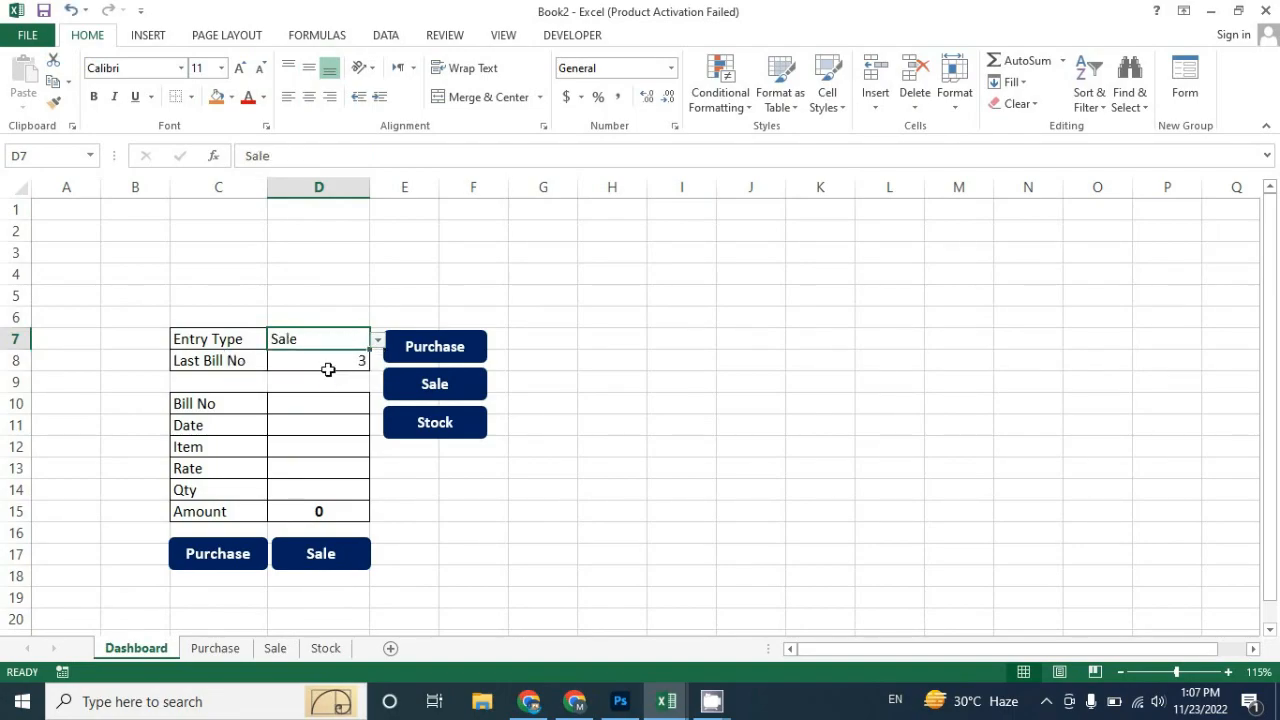
pyautogui.click(279, 648)
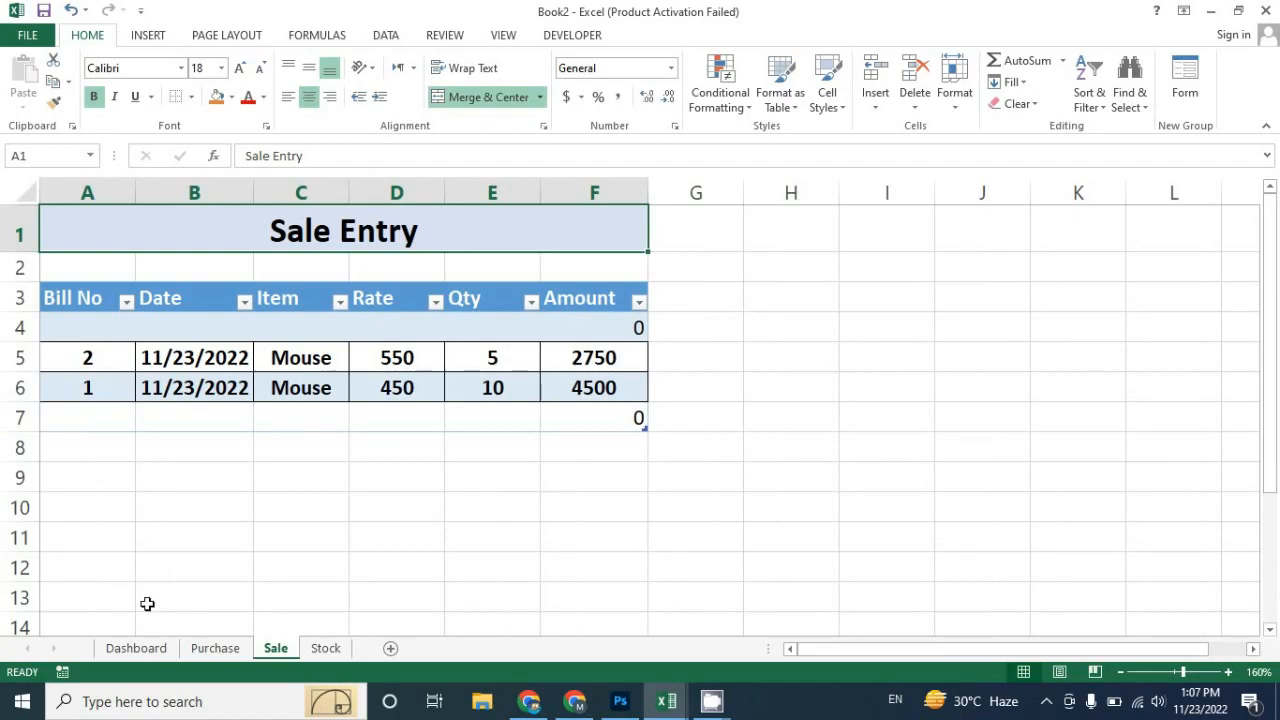
pyautogui.click(136, 648)
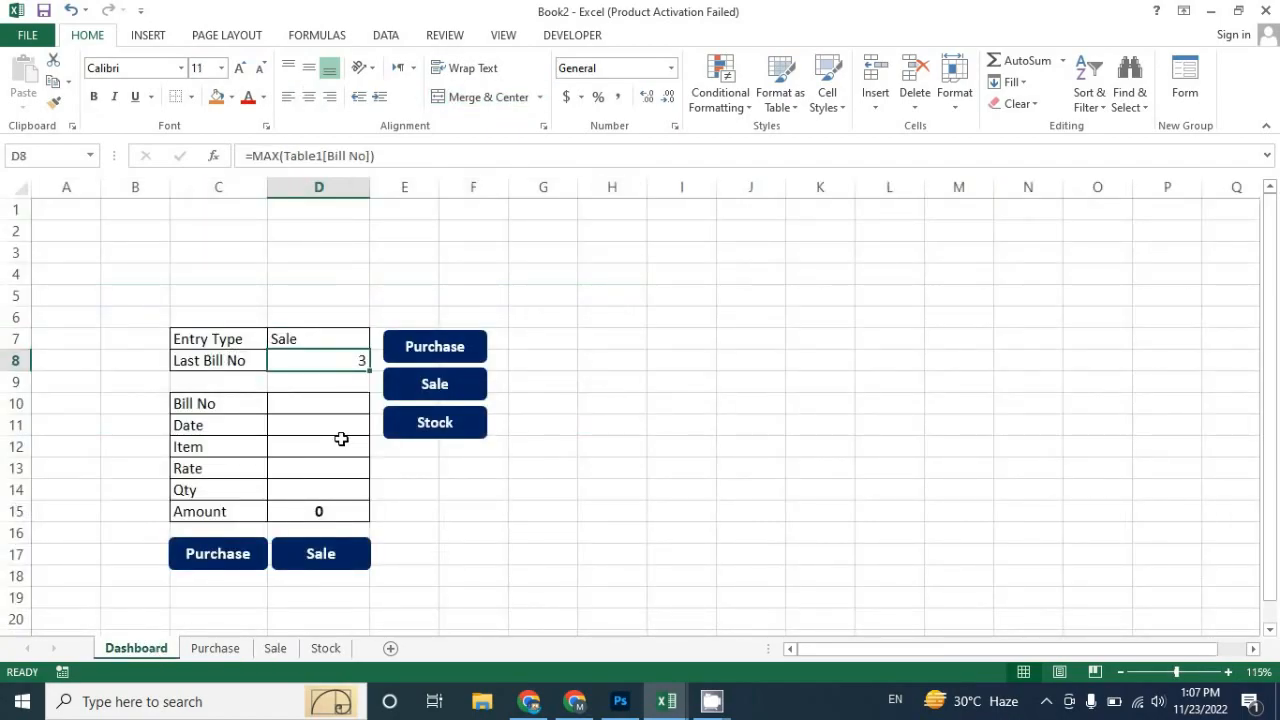
# Step: Wrap the MAX formula in Dashboard cell D8 in an IF that tests D7="Purchase", keeping MAX(Table1[Bill No]) as the true value
pyautogui.doubleClick(340, 360)
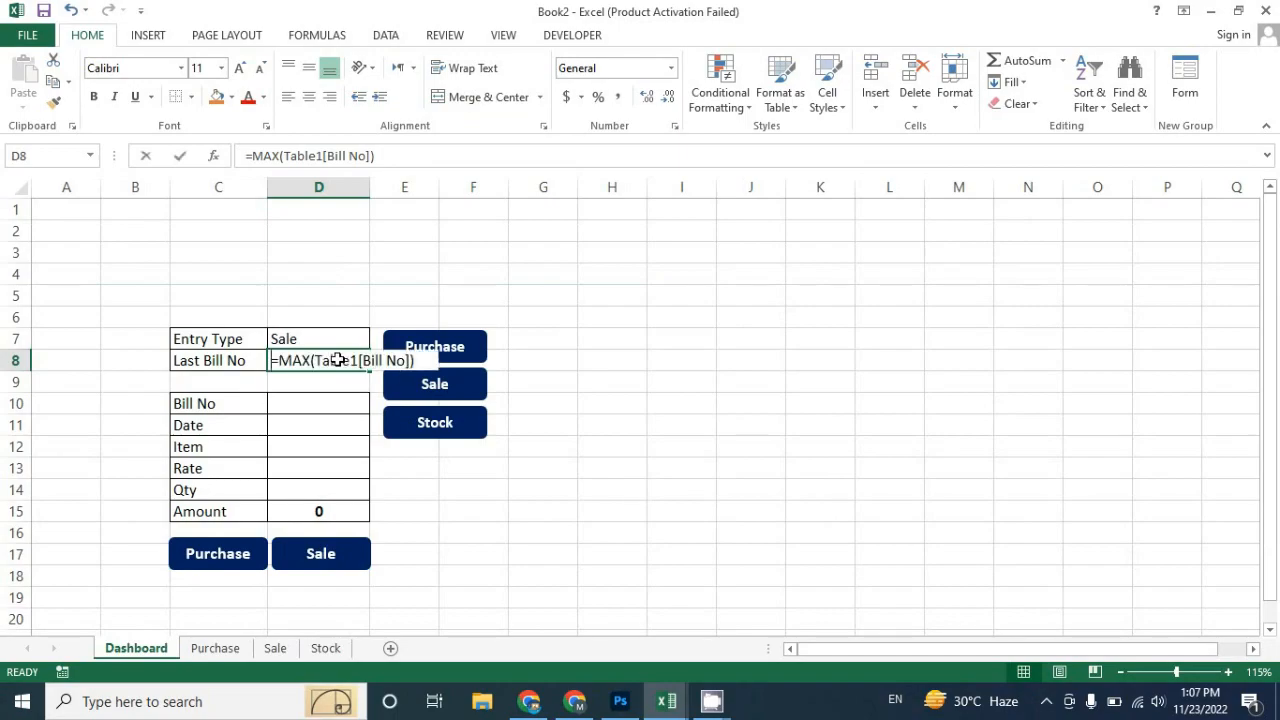
pyautogui.click(282, 362)
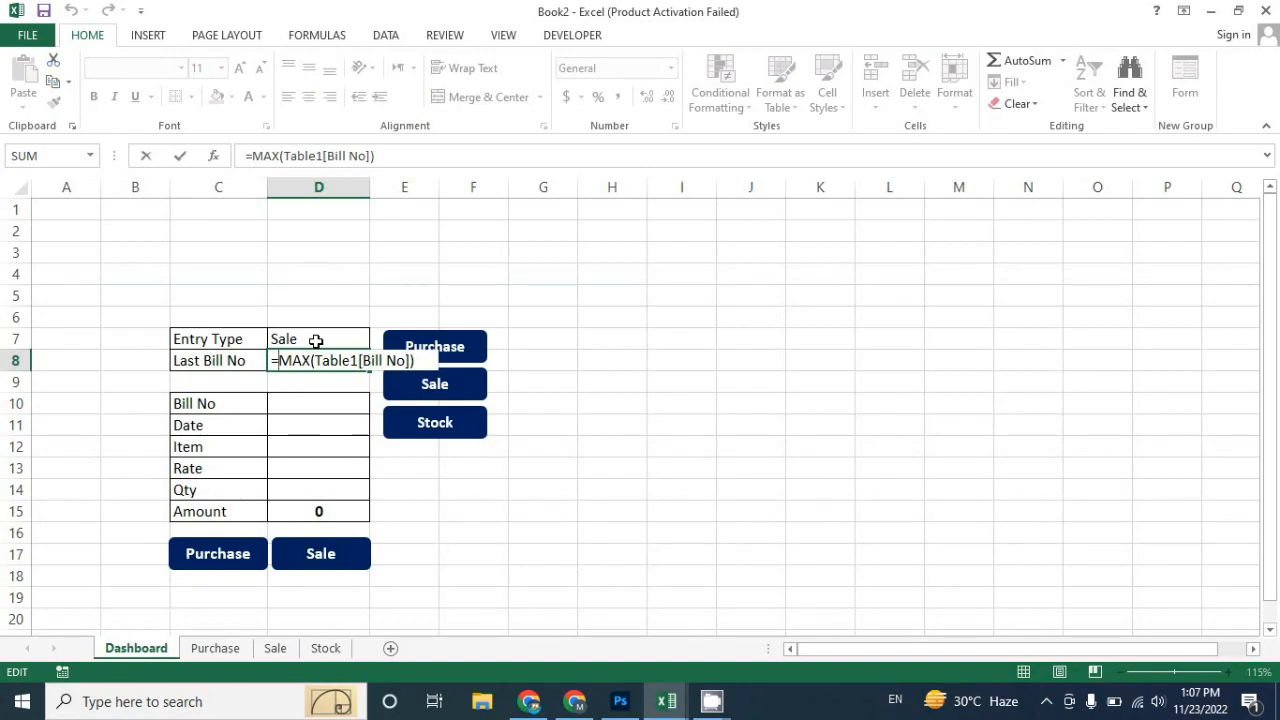
pyautogui.write('IF(')
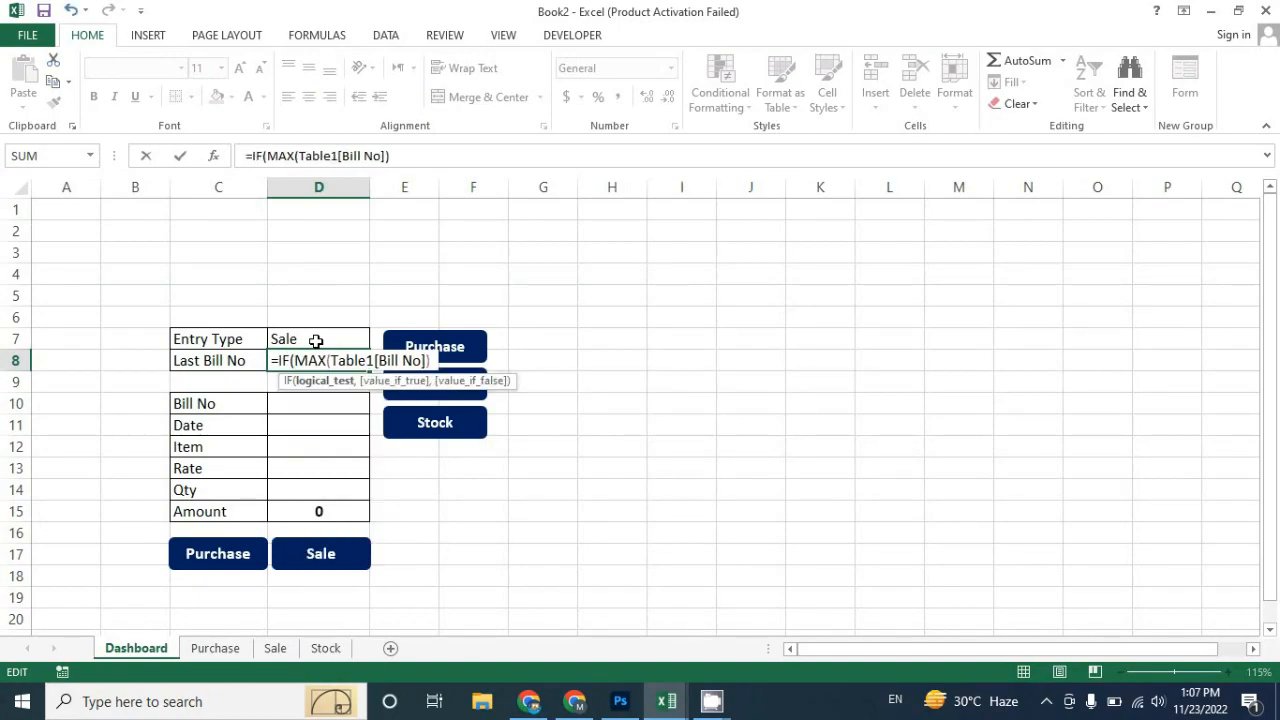
pyautogui.click(327, 340)
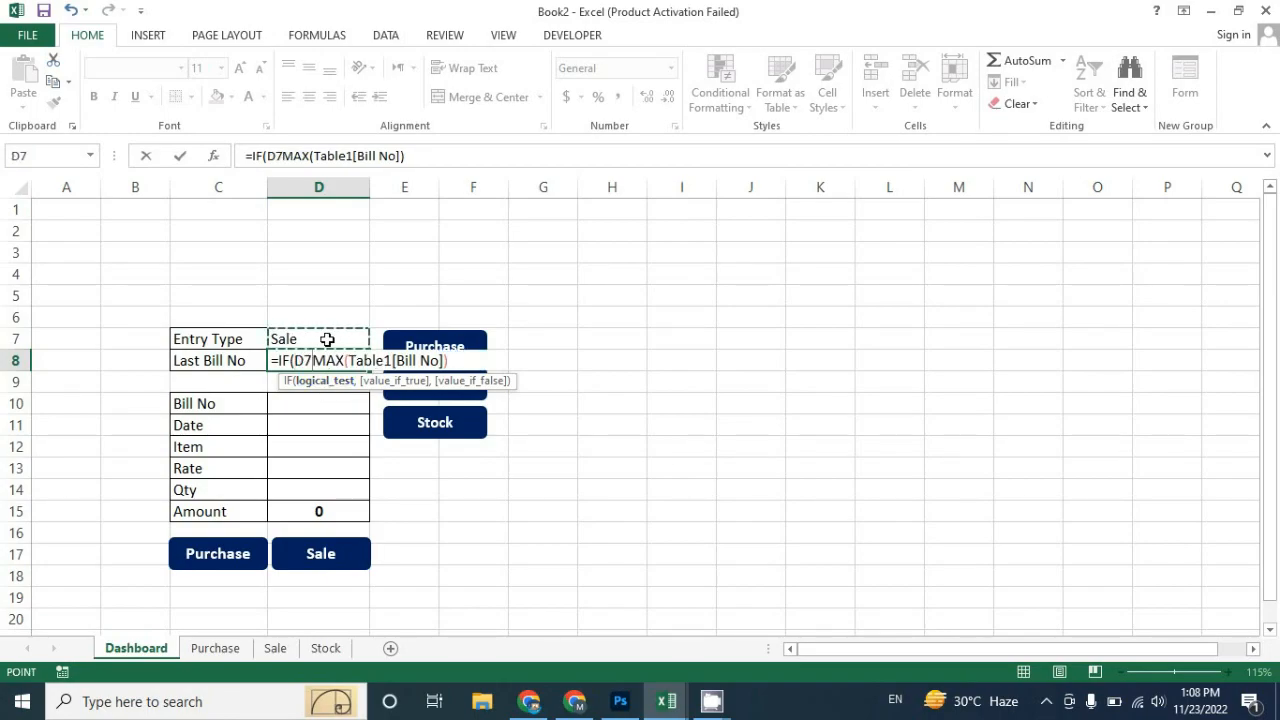
pyautogui.write('=')
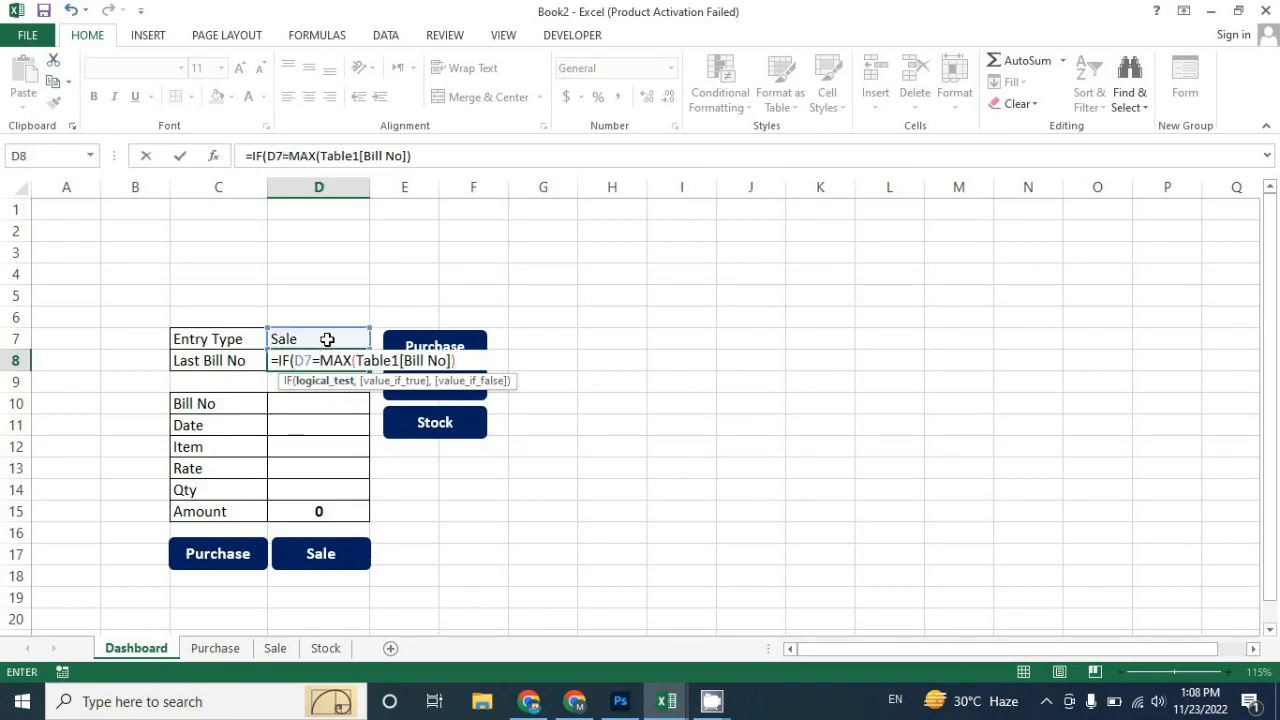
pyautogui.write('"Purchas')
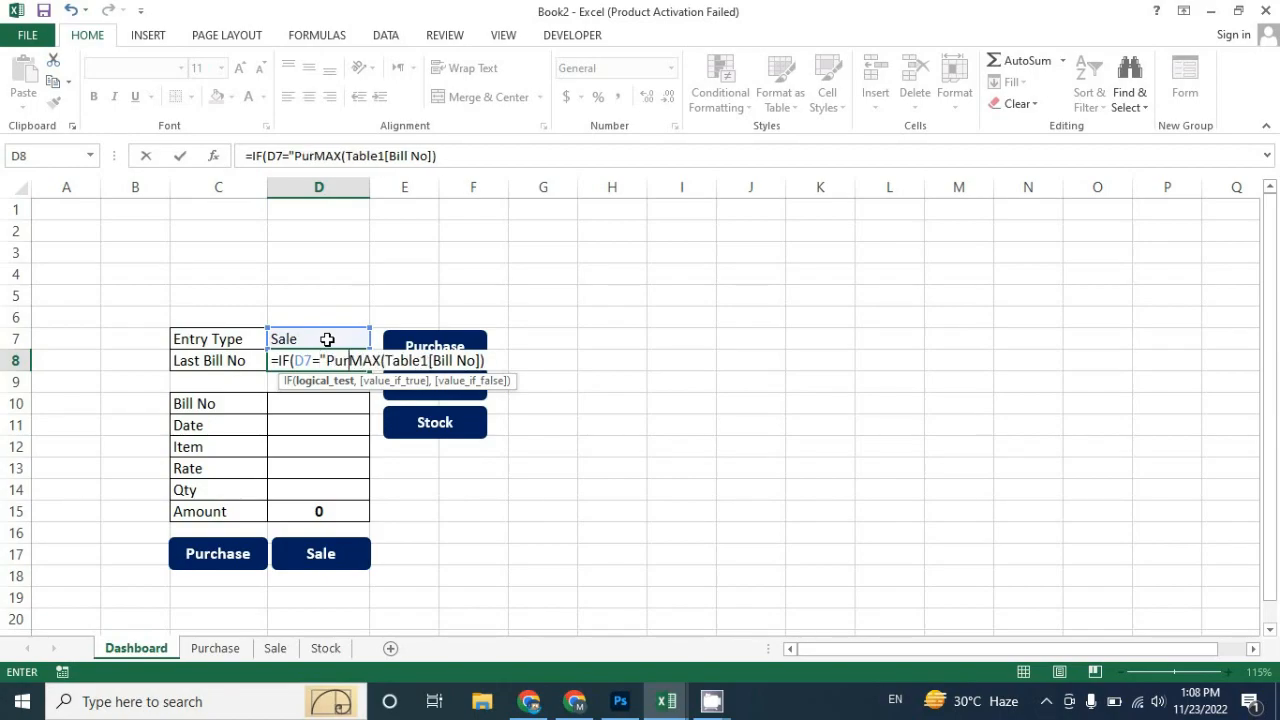
pyautogui.write('e"')
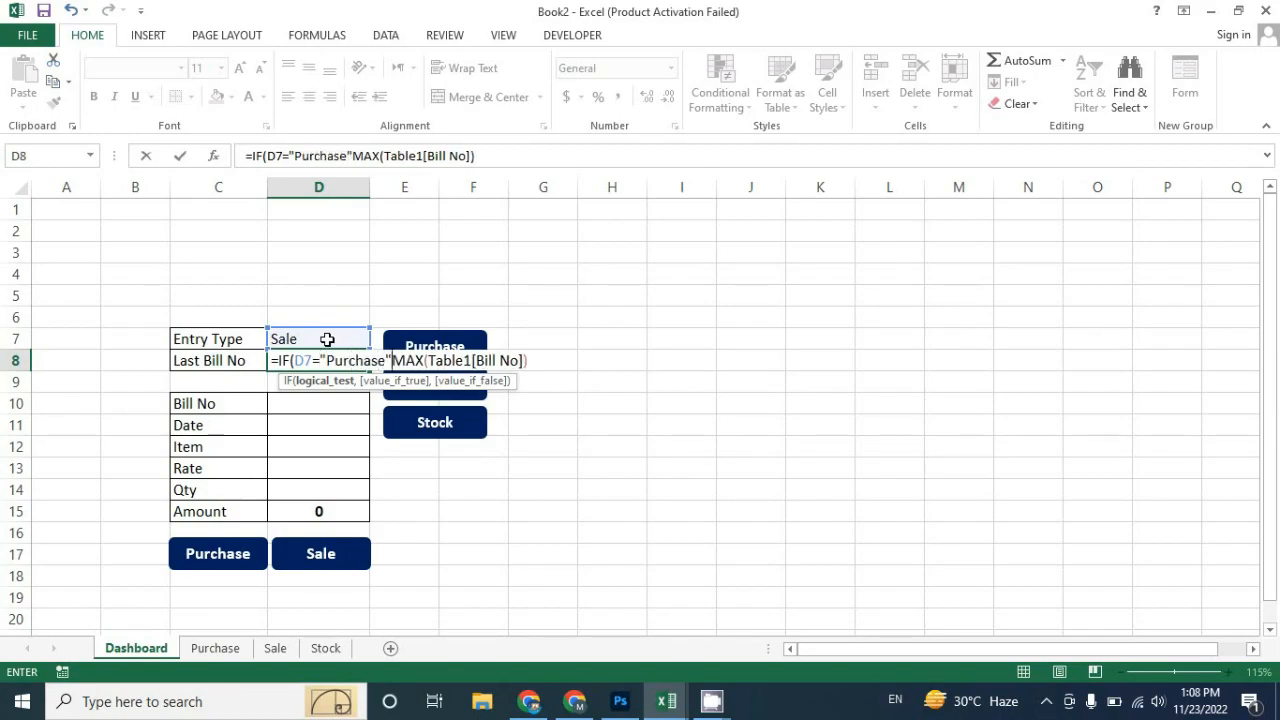
pyautogui.write(',')
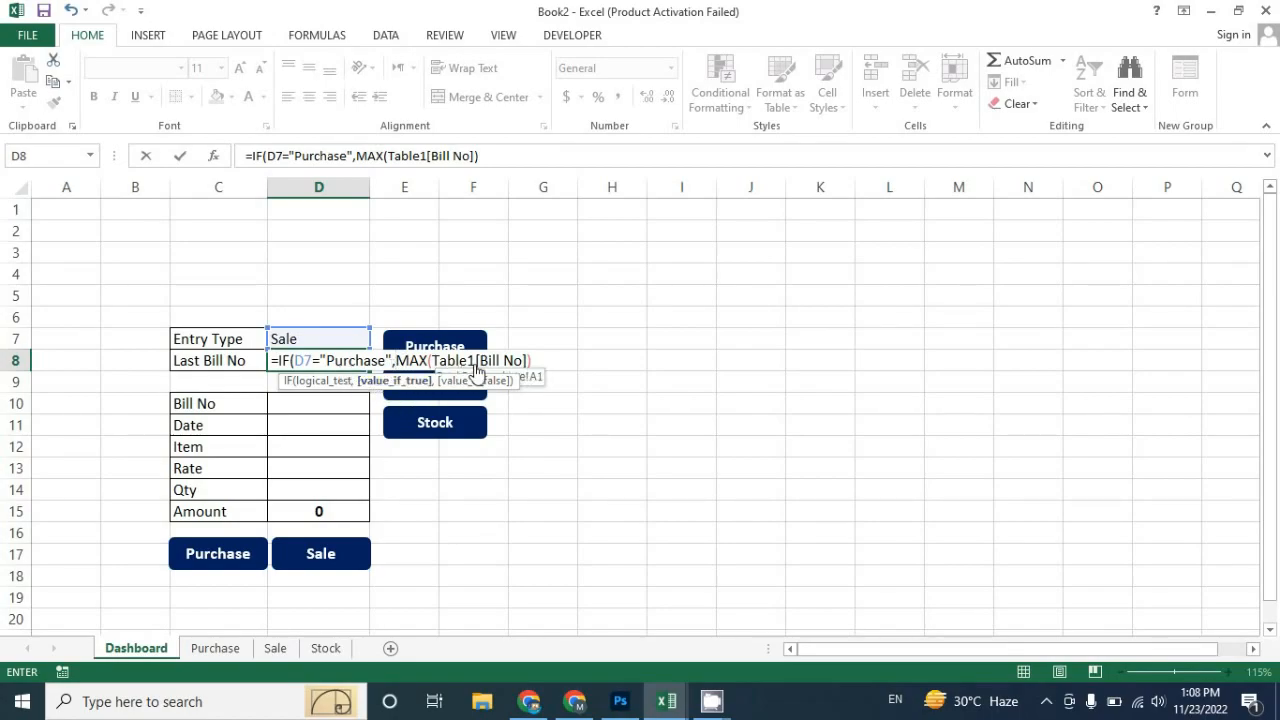
# Step: Complete the IF in D8 with MAX(Table2[Bill No]) from the Sale table as the false value and commit the formula
pyautogui.click(549, 363)
pyautogui.write(',')
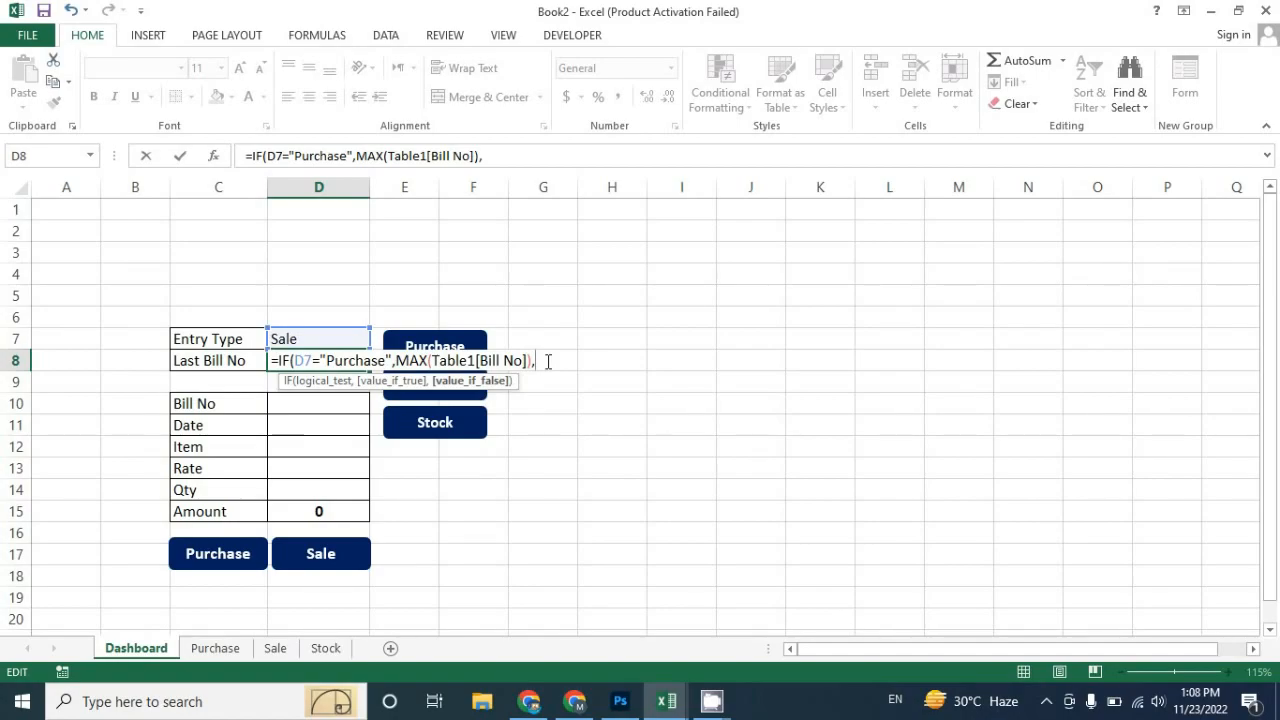
pyautogui.write('max(')
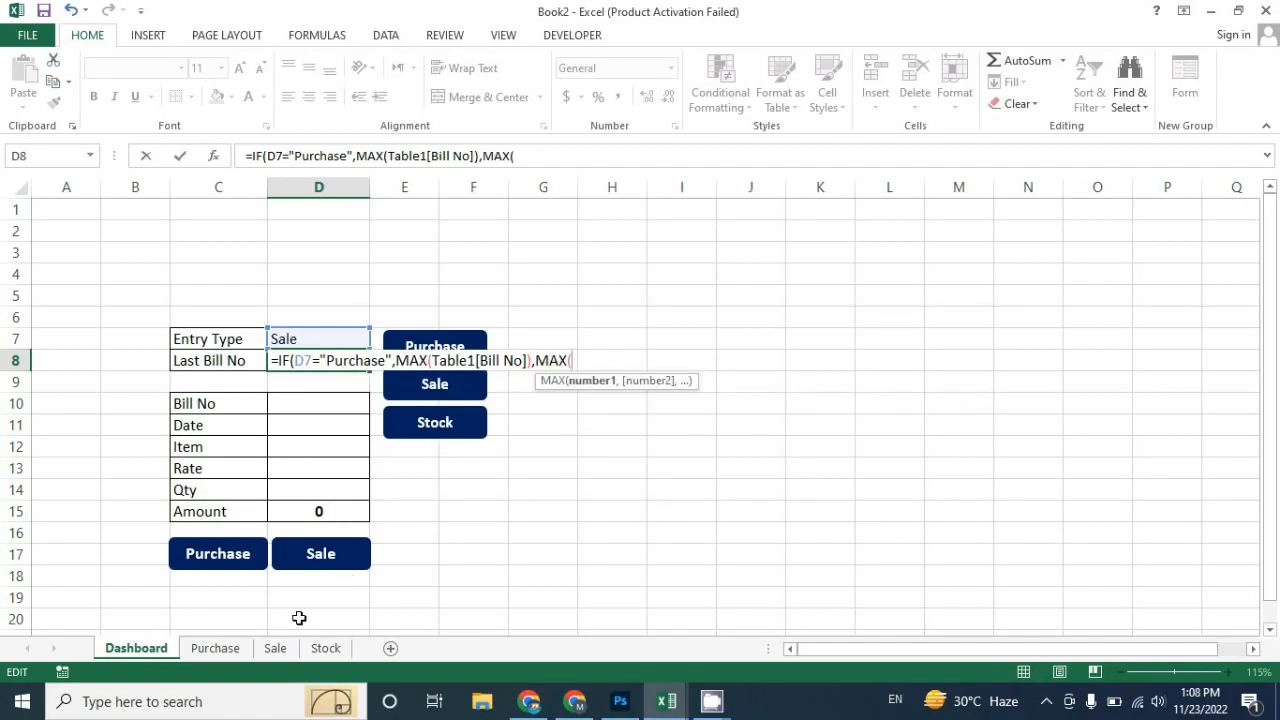
pyautogui.click(279, 648)
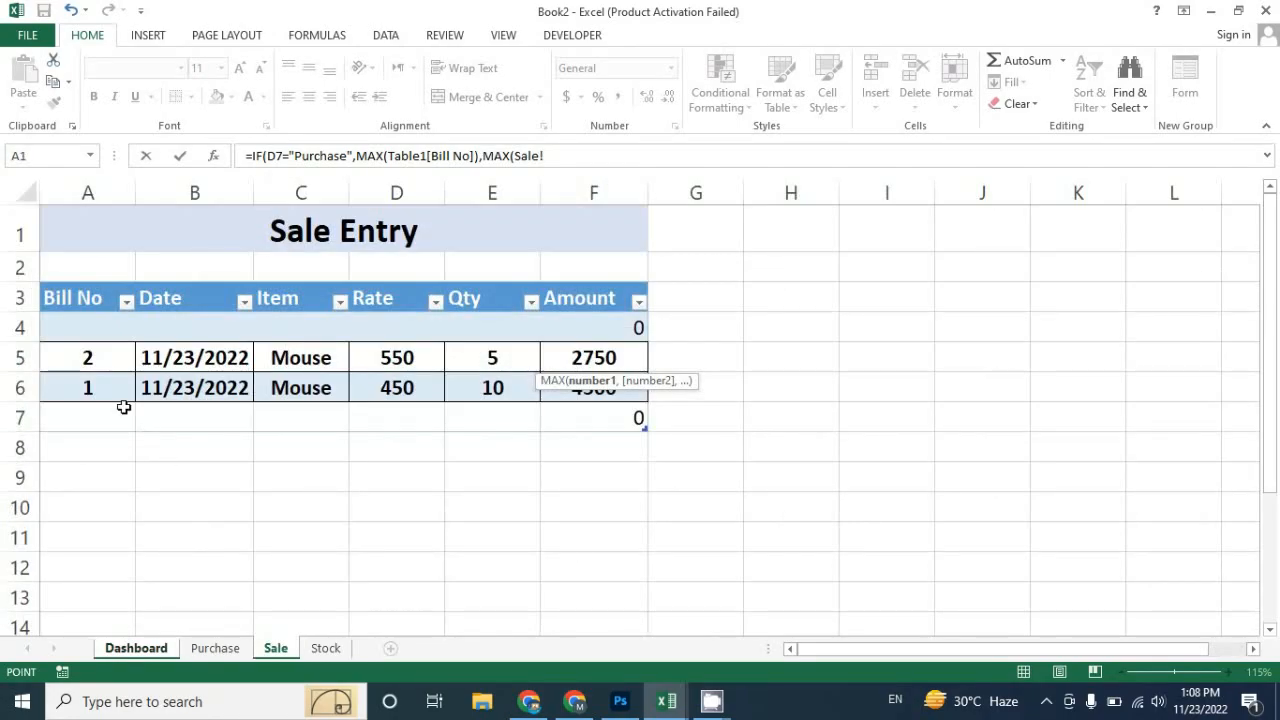
pyautogui.click(97, 280)
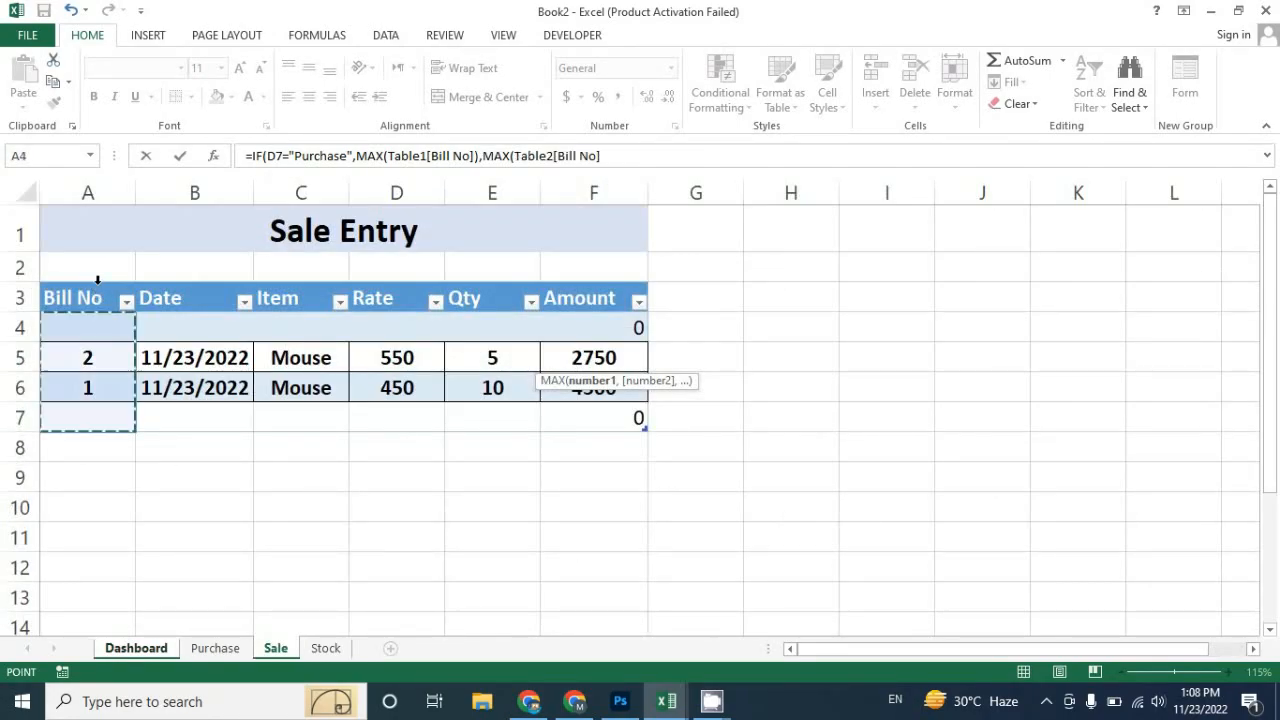
pyautogui.click(622, 160)
pyautogui.write(')')
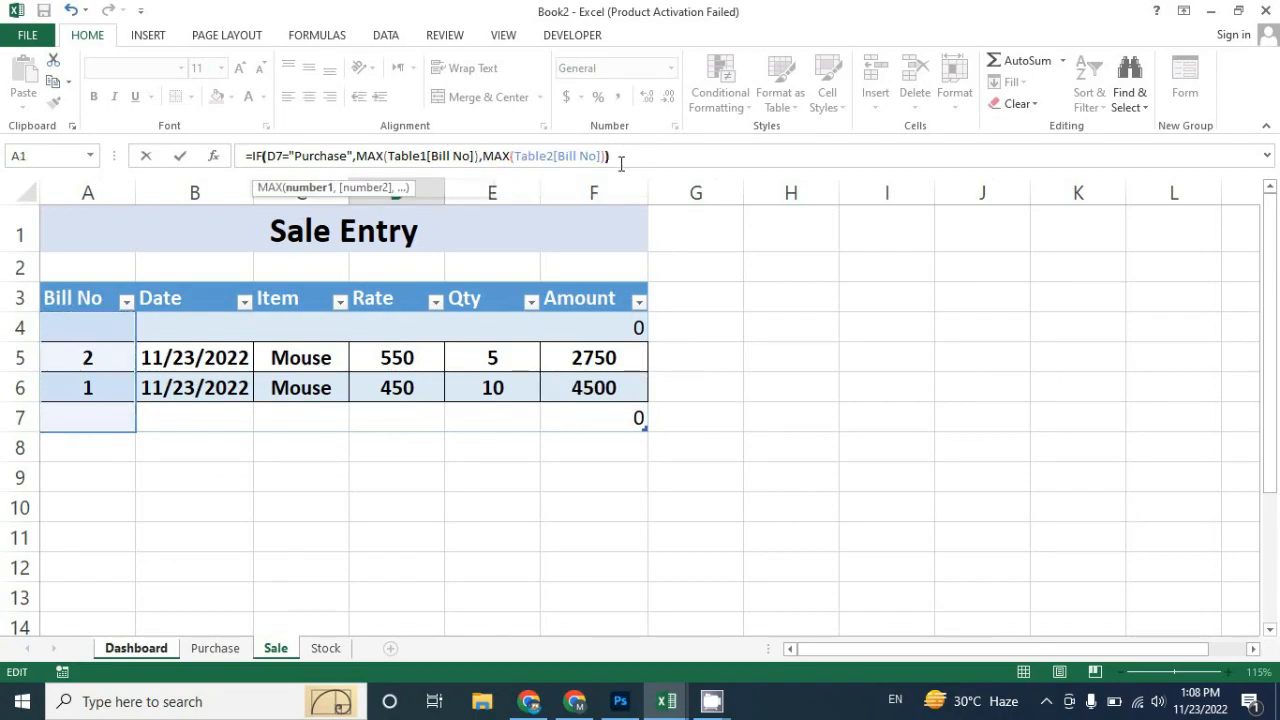
pyautogui.press('Return')
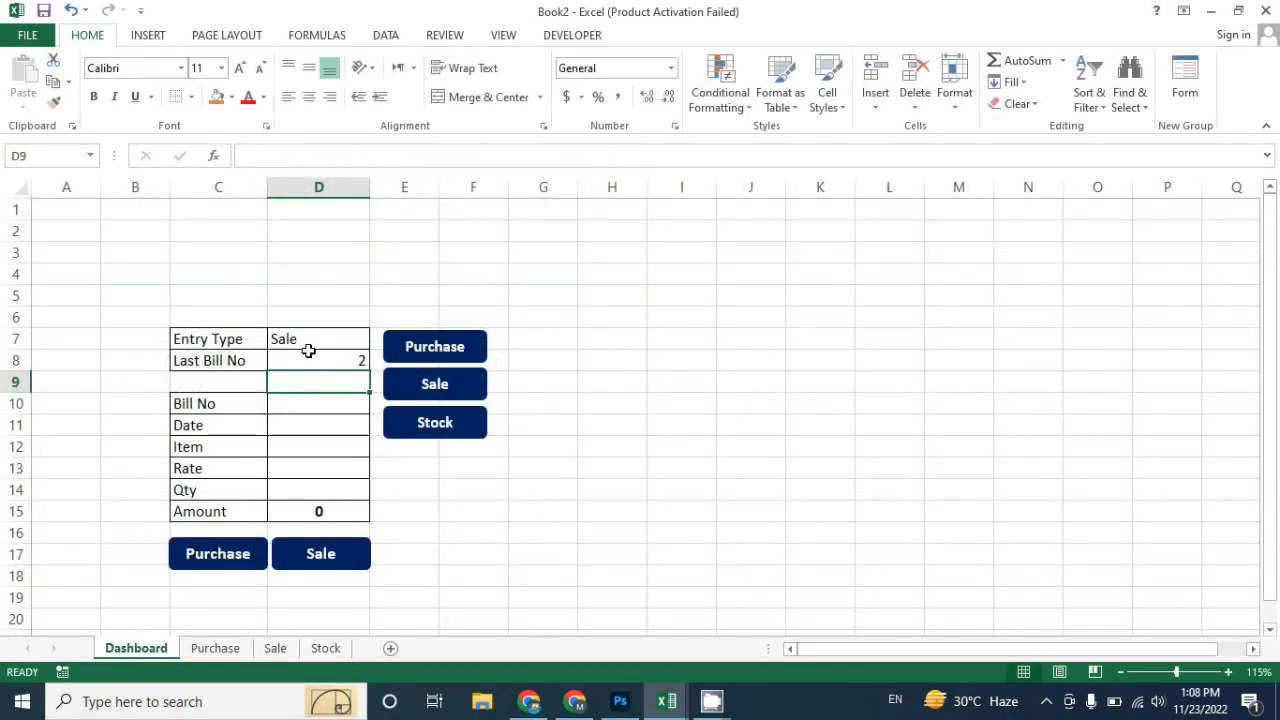
# Step: Test the Last Bill No formula by switching the Entry Type to Purchase and back to Sale
pyautogui.click(316, 340)
pyautogui.click(377, 341)
pyautogui.click(366, 358)
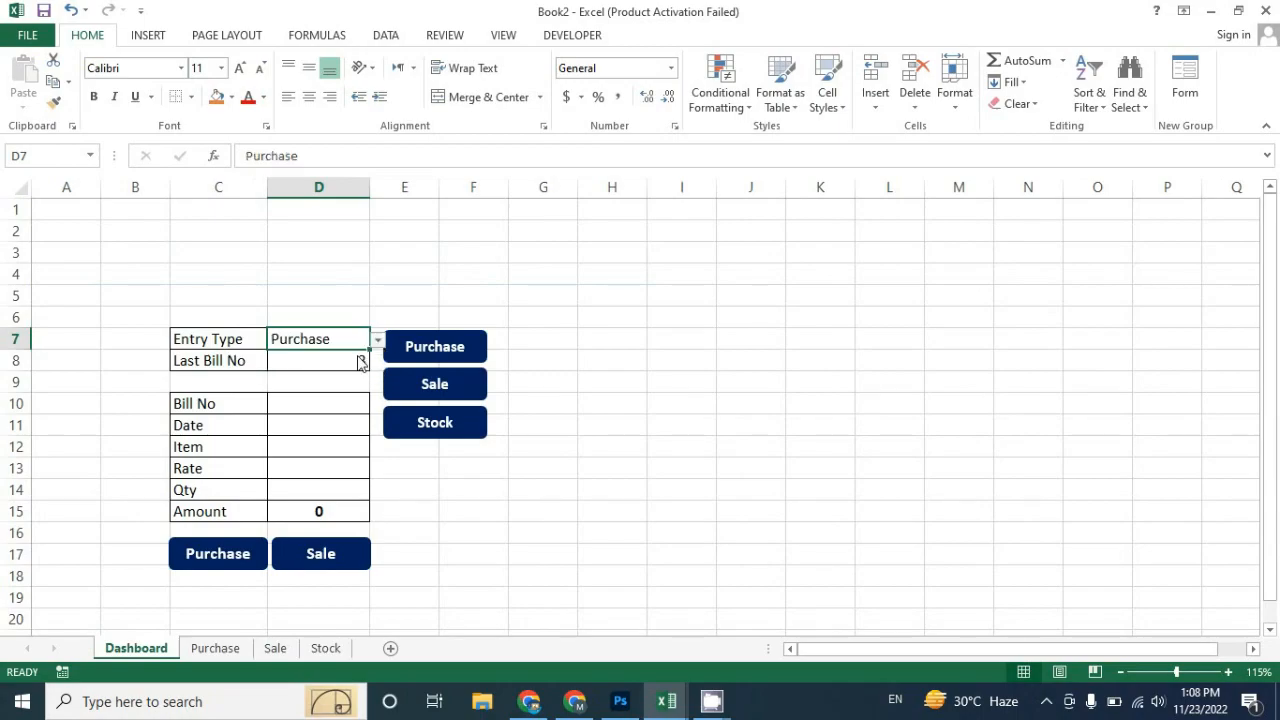
pyautogui.click(377, 342)
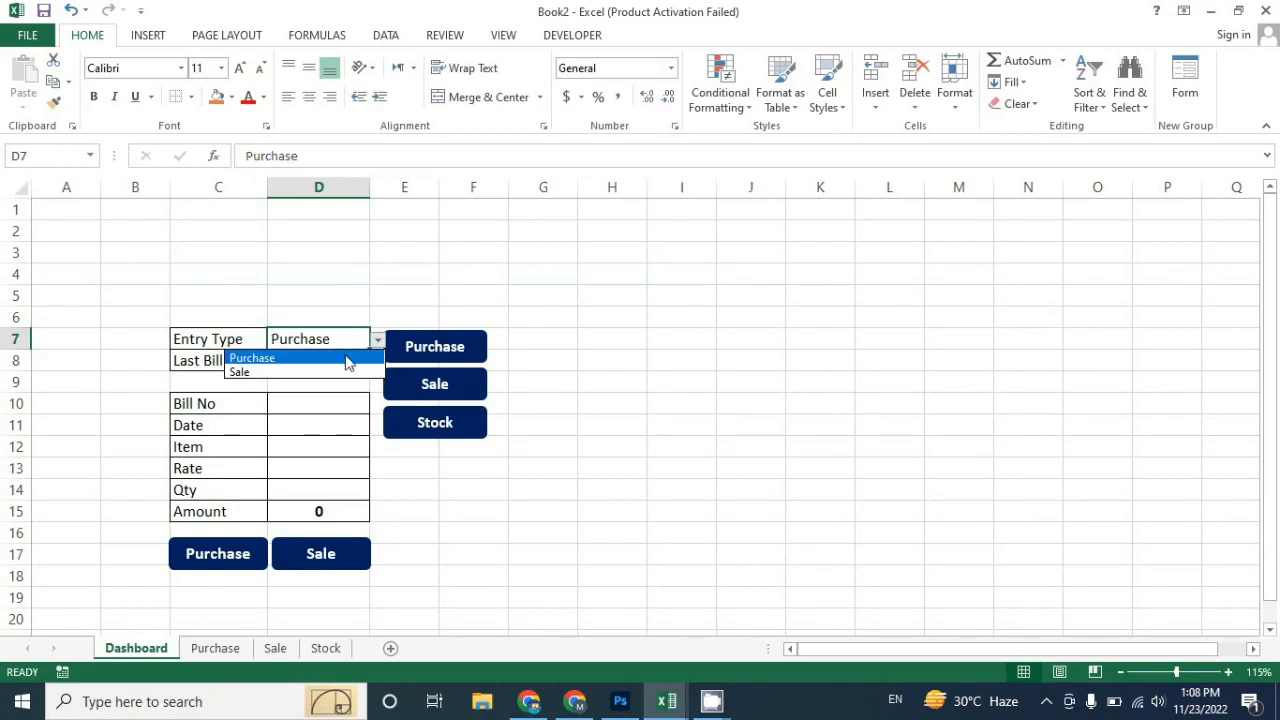
pyautogui.click(334, 371)
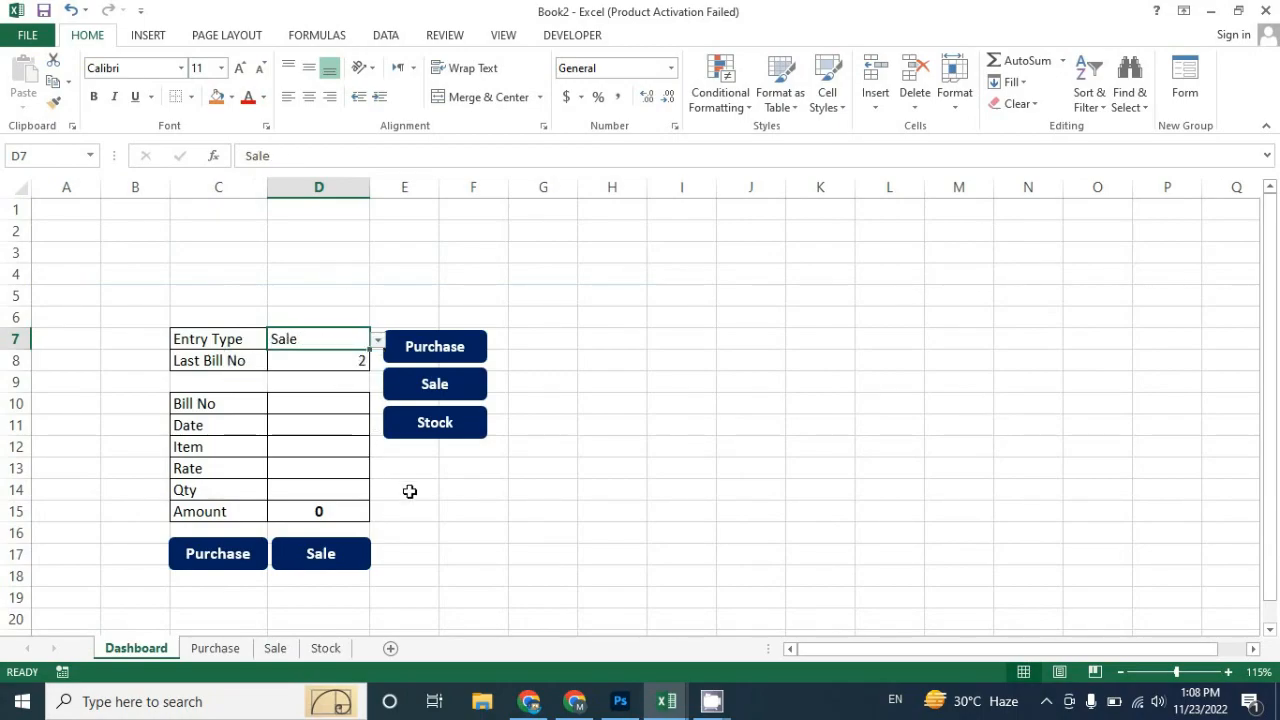
pyautogui.click(410, 491)
# Step: Make the Entry Type and Last Bill No values in D7:D8 bold and centred
pyautogui.moveTo(330, 340); pyautogui.dragTo(340, 362)
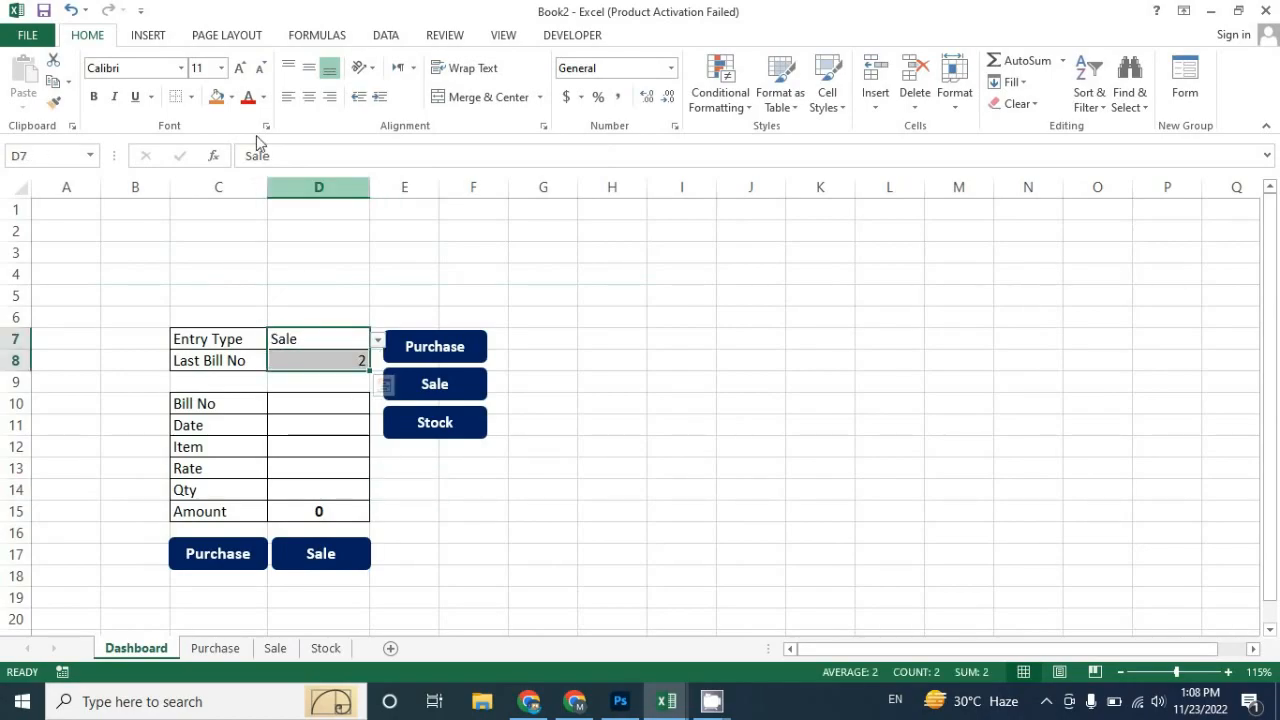
pyautogui.click(93, 96)
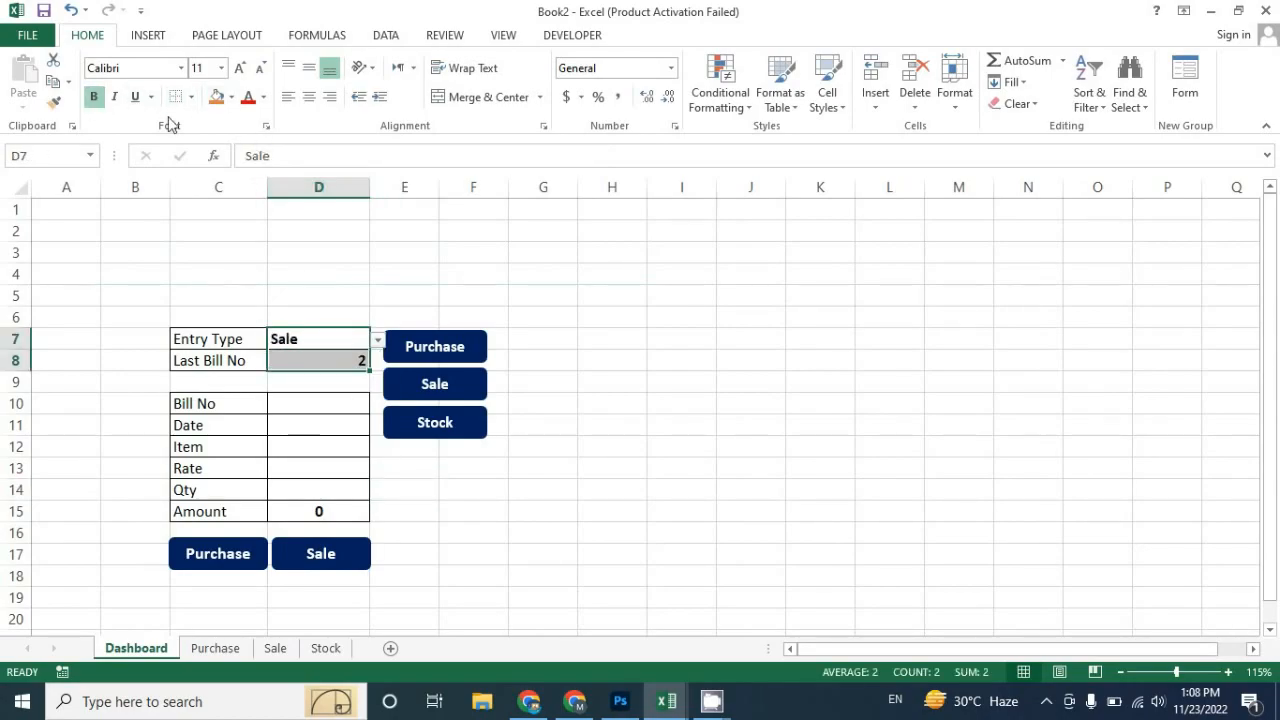
pyautogui.click(309, 96)
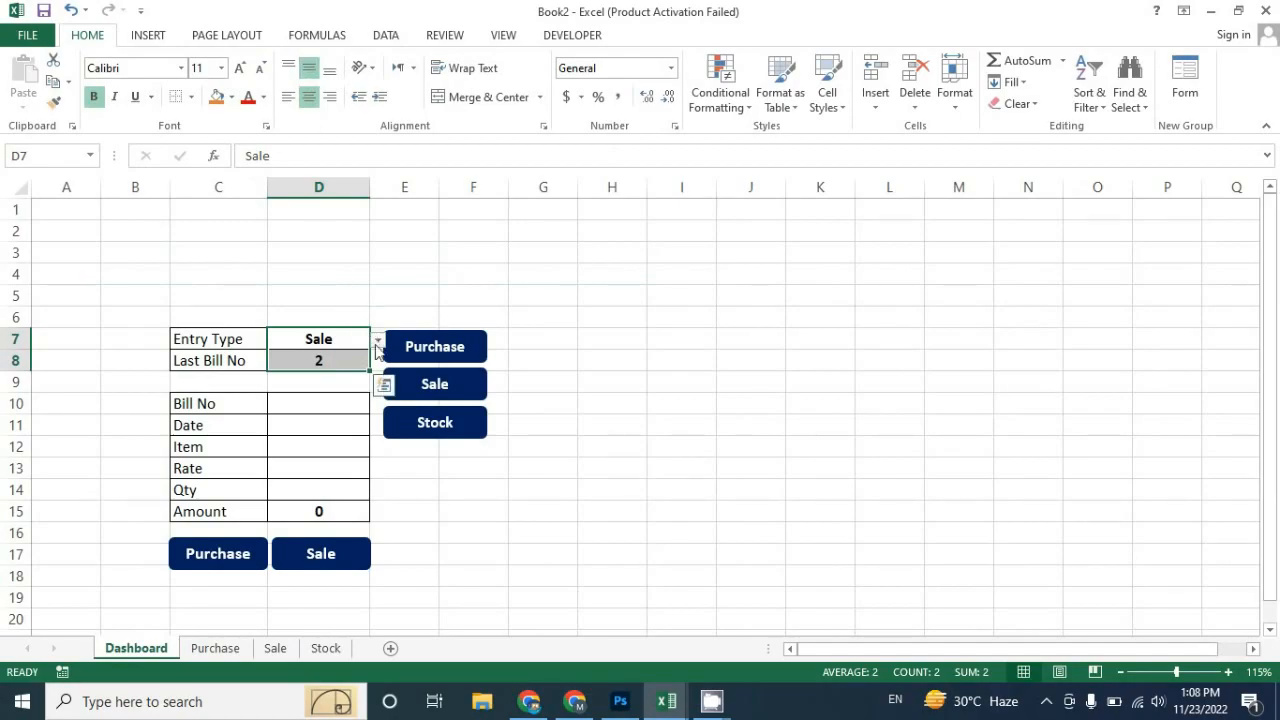
pyautogui.click(546, 534)
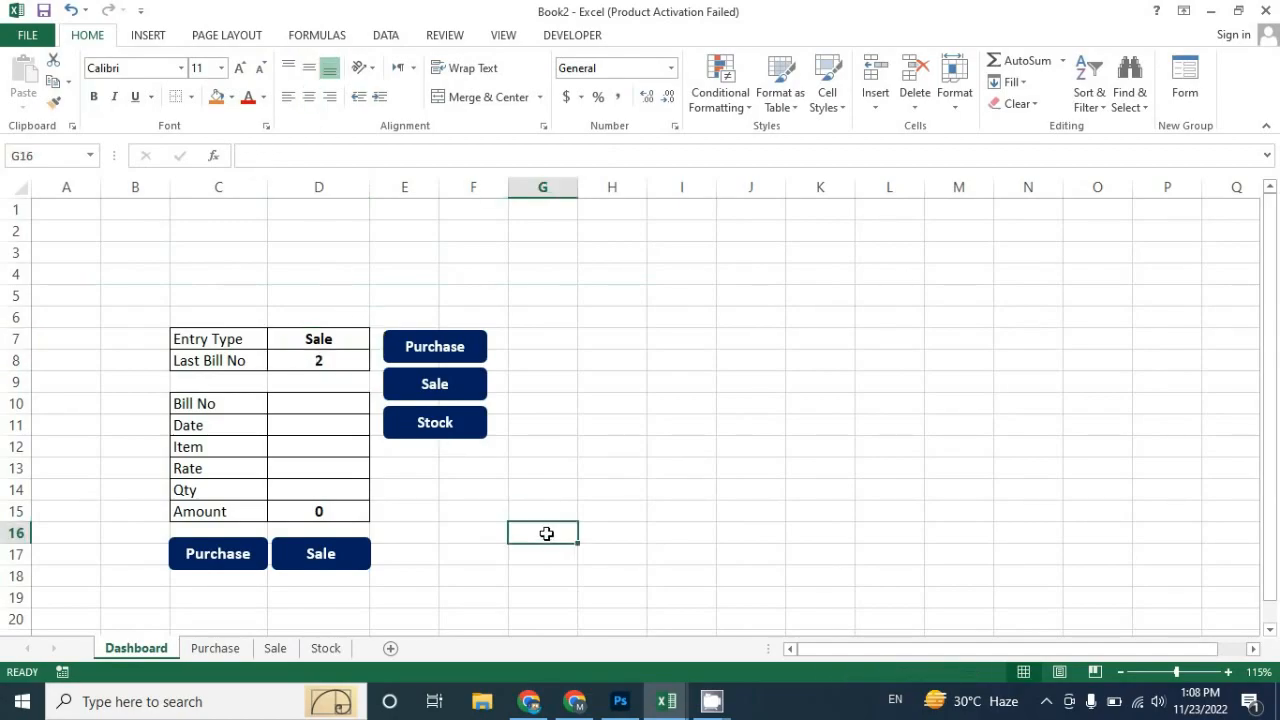
pyautogui.click(326, 339)
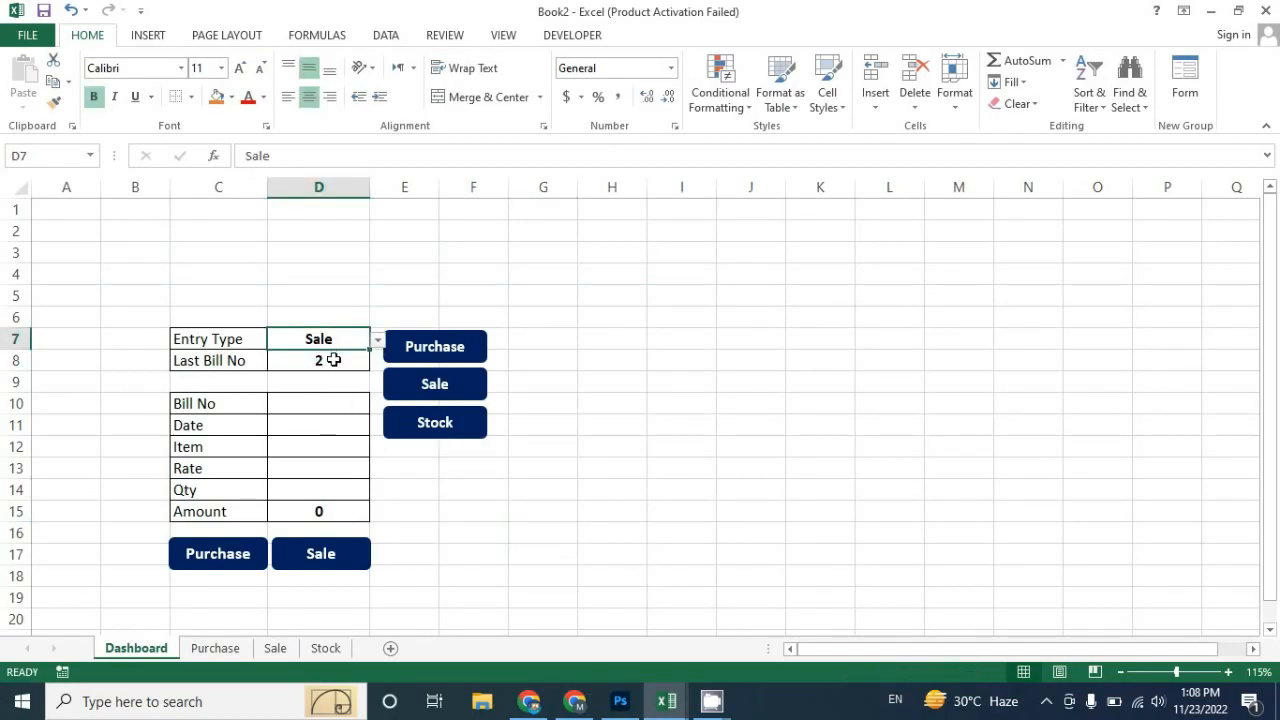
# Step: Switch the Entry Type in Dashboard cell D7 to Purchase to check the Last Bill No
pyautogui.click(333, 360)
pyautogui.click(348, 343)
pyautogui.click(377, 340)
pyautogui.click(338, 360)
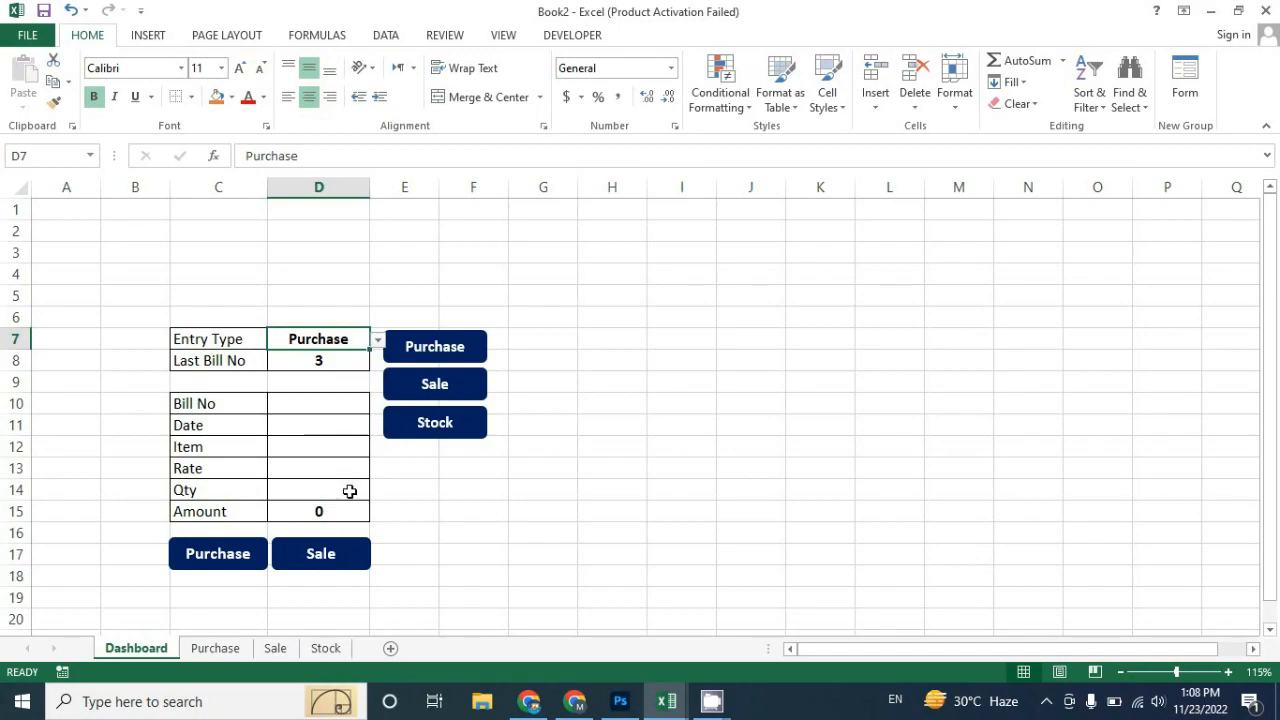
pyautogui.click(385, 492)
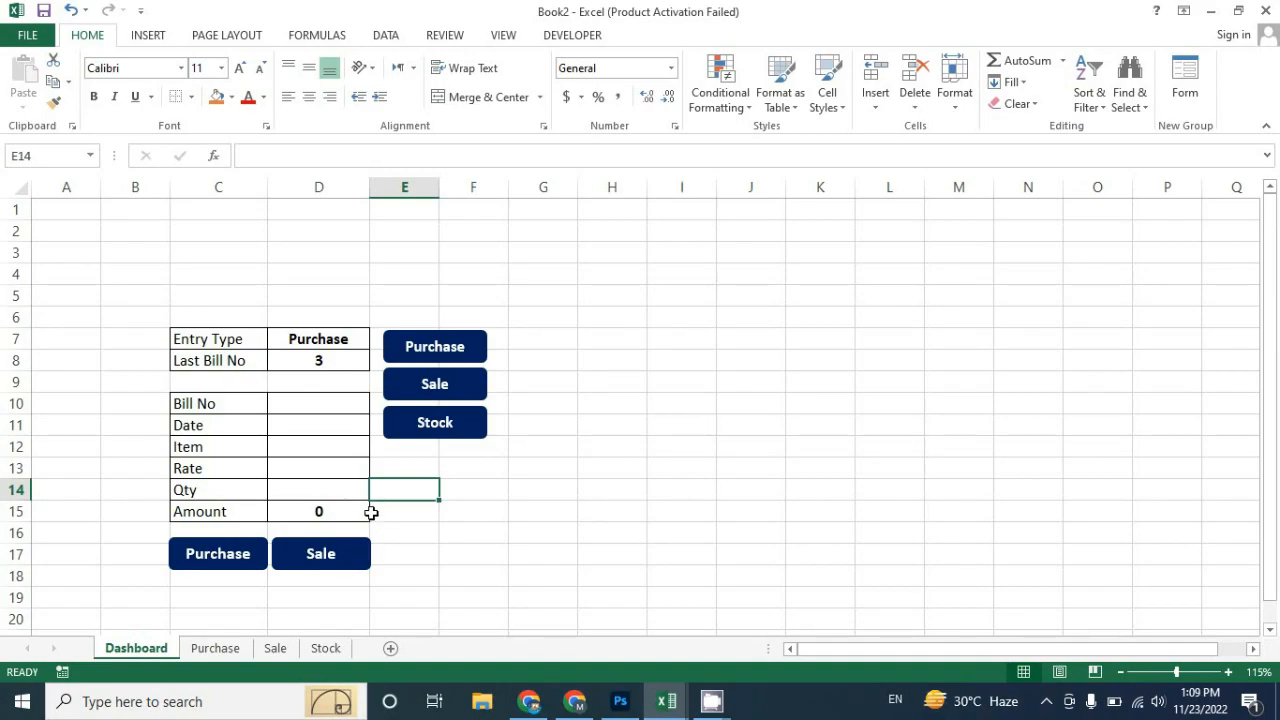
pyautogui.click(331, 410)
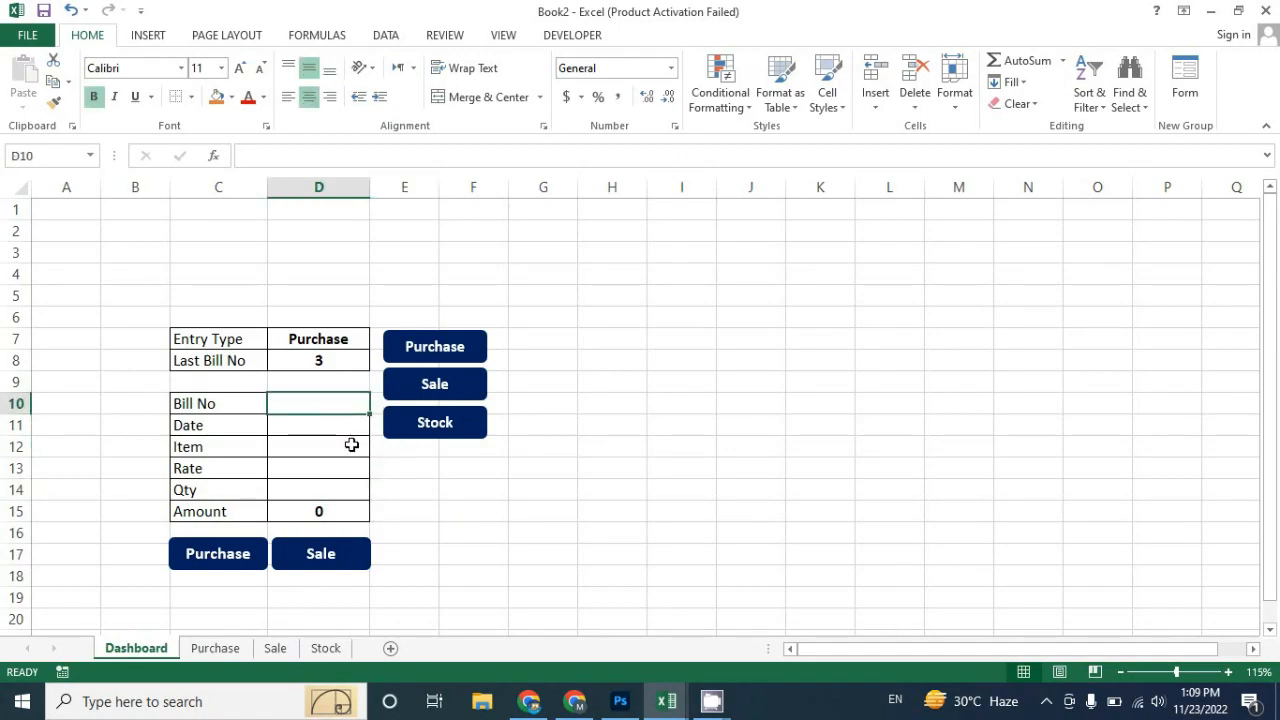
pyautogui.write('4')
pyautogui.press('BackSpace')
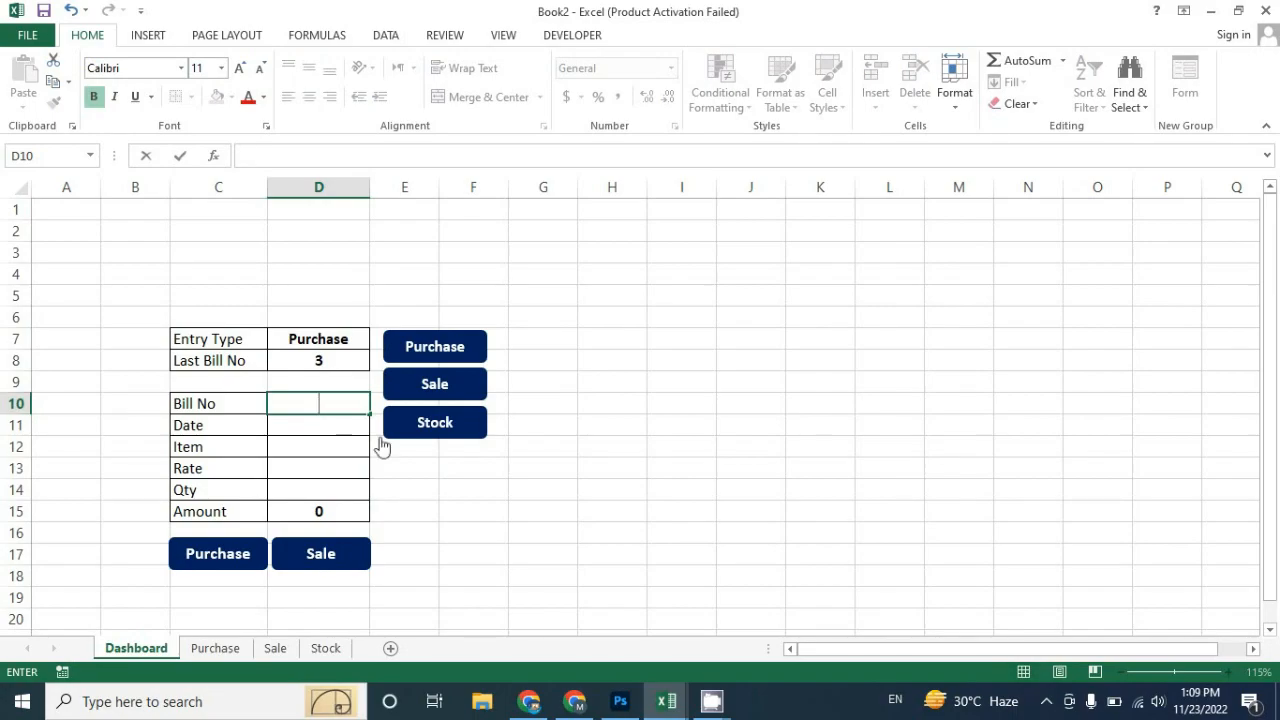
# Step: Set the Entry Type in cell D7 to Sale
pyautogui.click(350, 338)
pyautogui.click(379, 346)
pyautogui.click(366, 338)
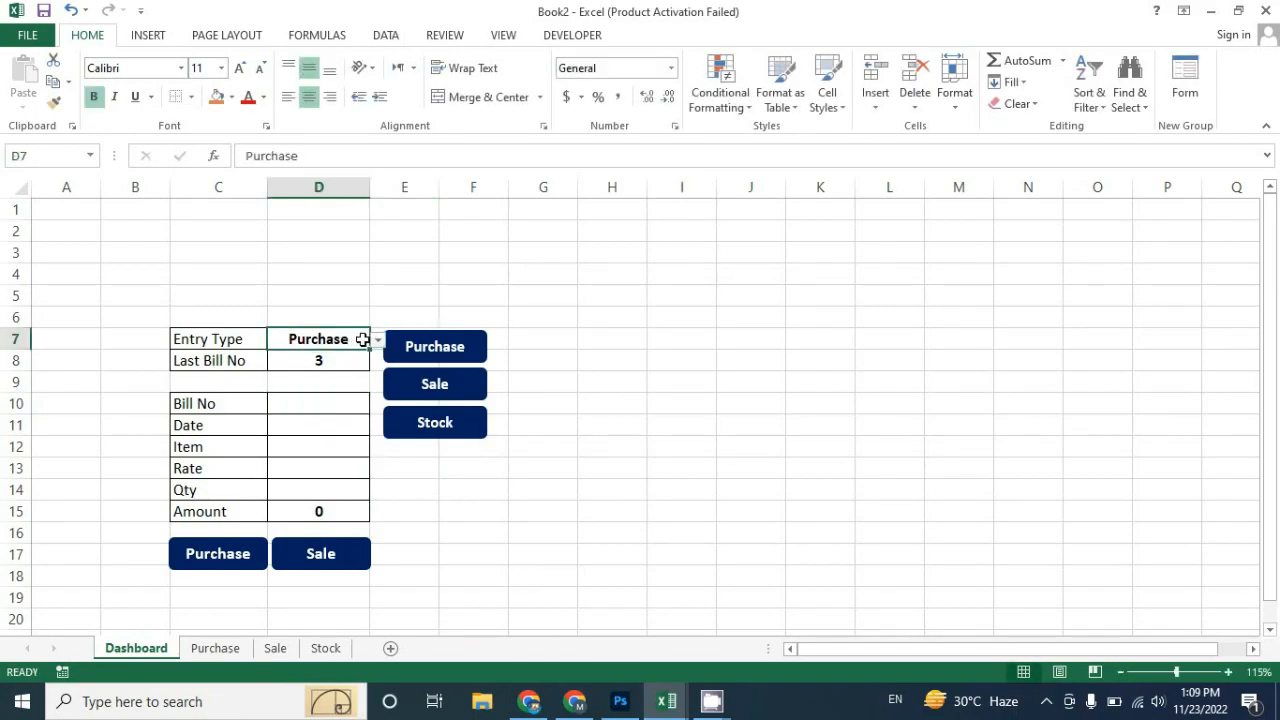
pyautogui.click(378, 341)
pyautogui.click(340, 371)
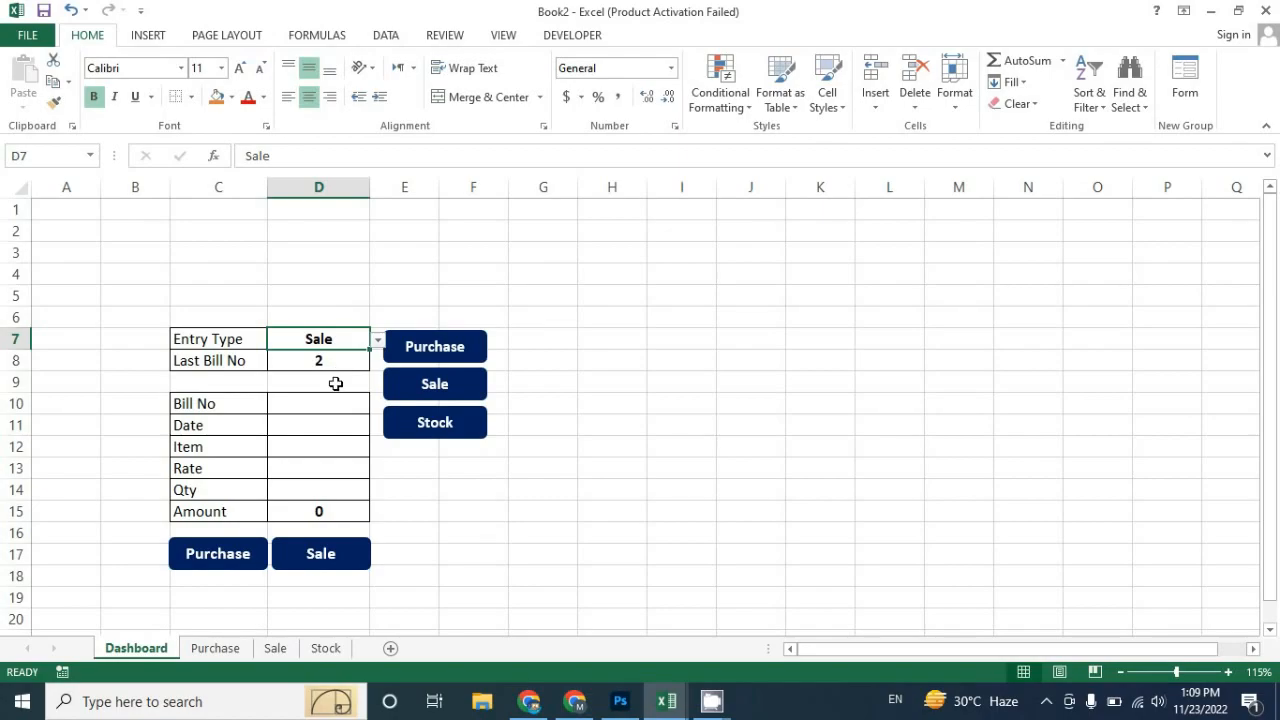
# Step: Enter bill number 3 and the current date 11/23/2022 in the Dashboard entry form
pyautogui.click(336, 405)
pyautogui.write('3')
pyautogui.press('Return')
pyautogui.hotkey('ctrl', ';')
pyautogui.press('Return')
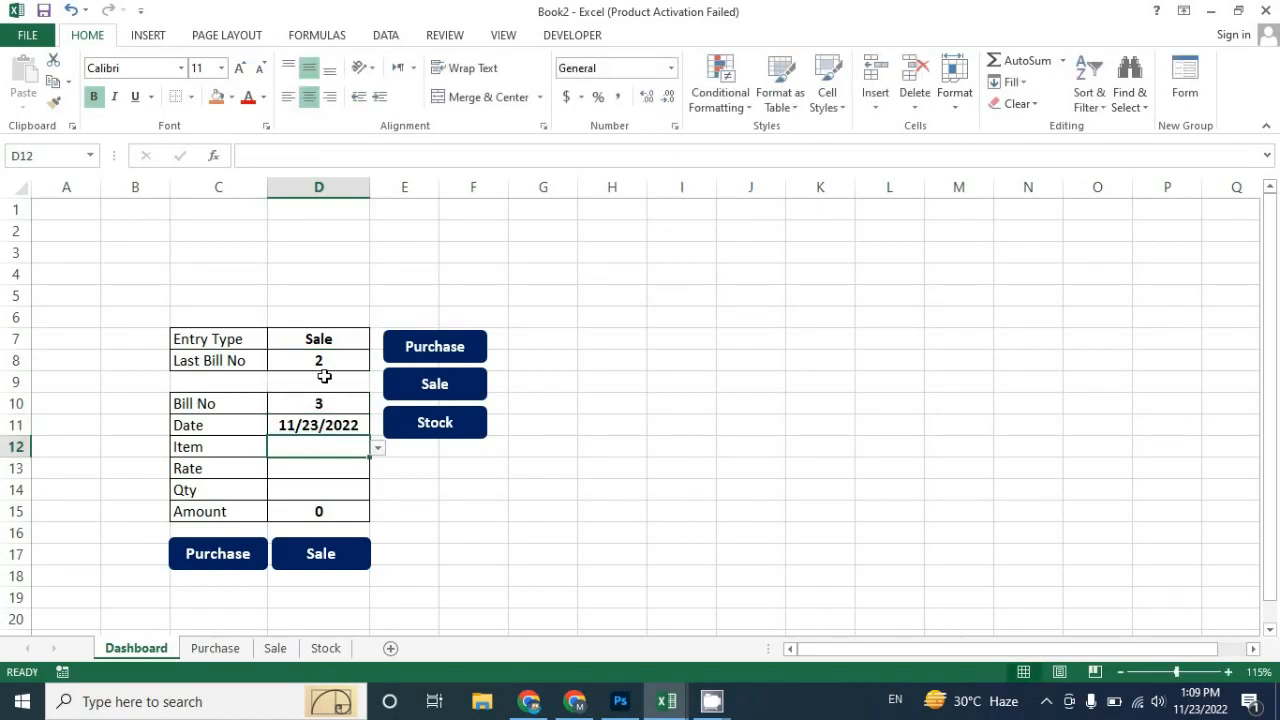
# Step: Choose Speaker as the Item and enter a Rate of 2000 and a Qty of 60 in the entry form
pyautogui.click(377, 447)
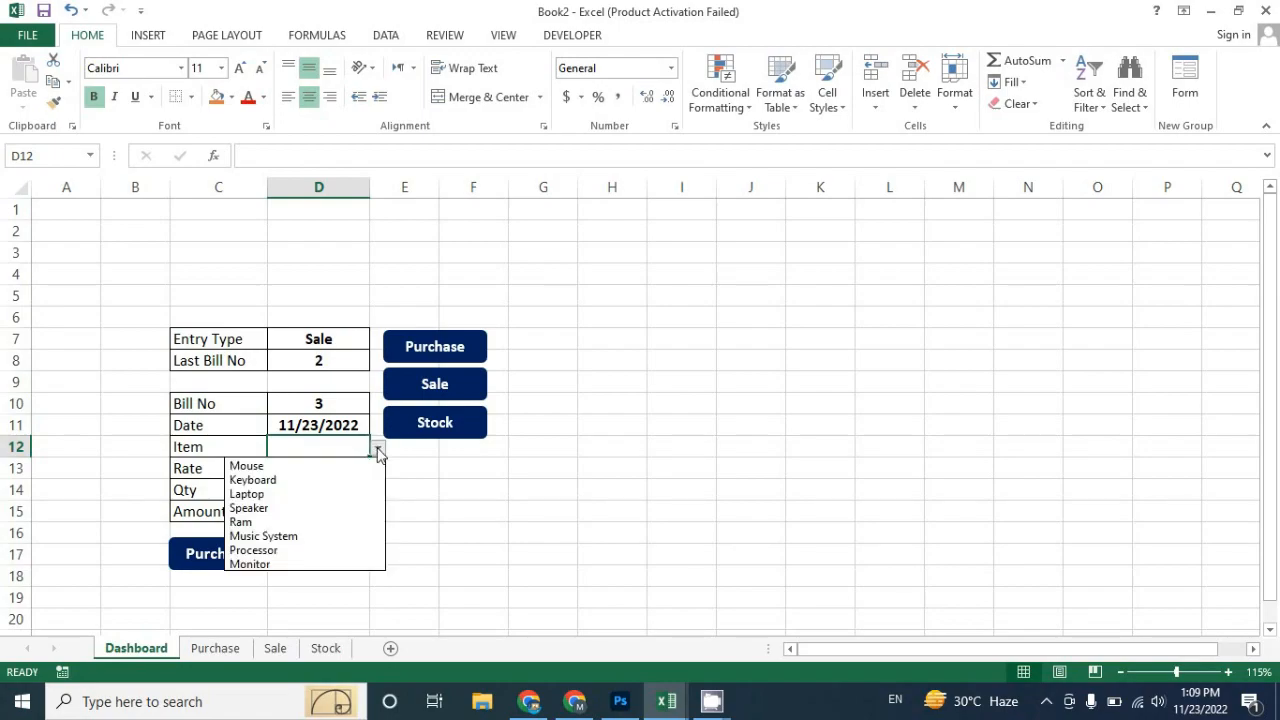
pyautogui.click(294, 507)
pyautogui.click(314, 474)
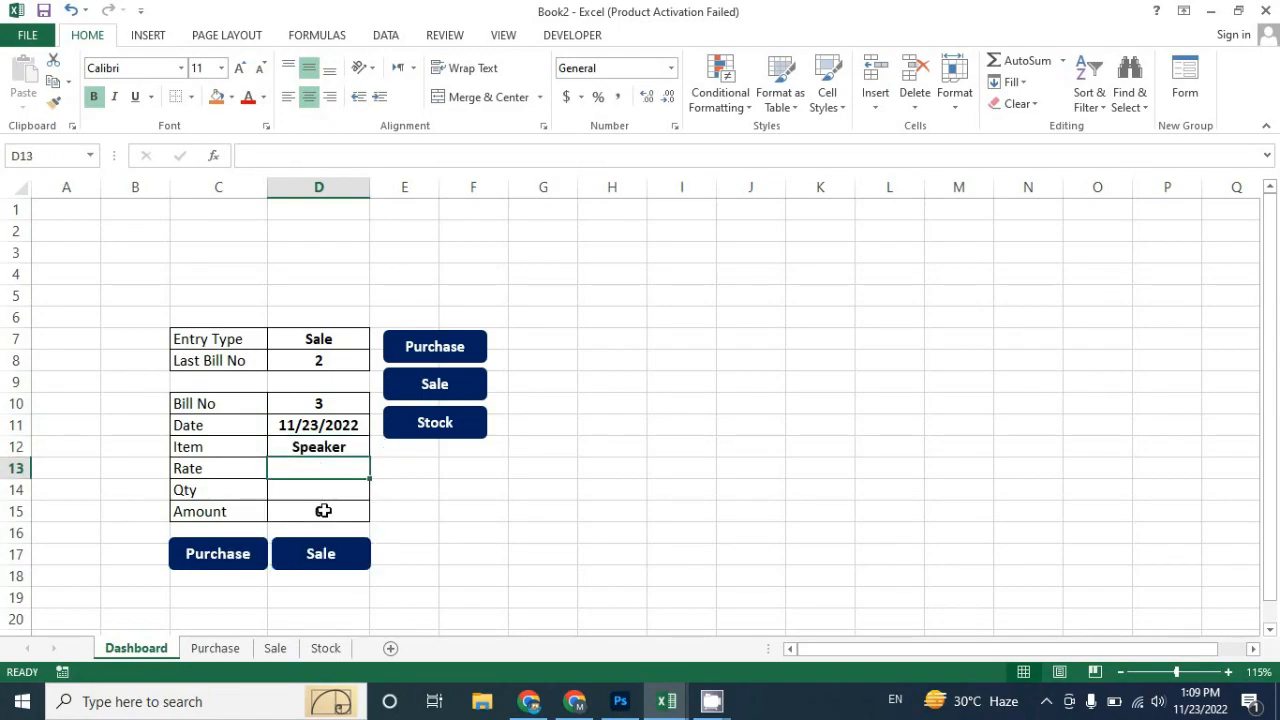
pyautogui.write('2000')
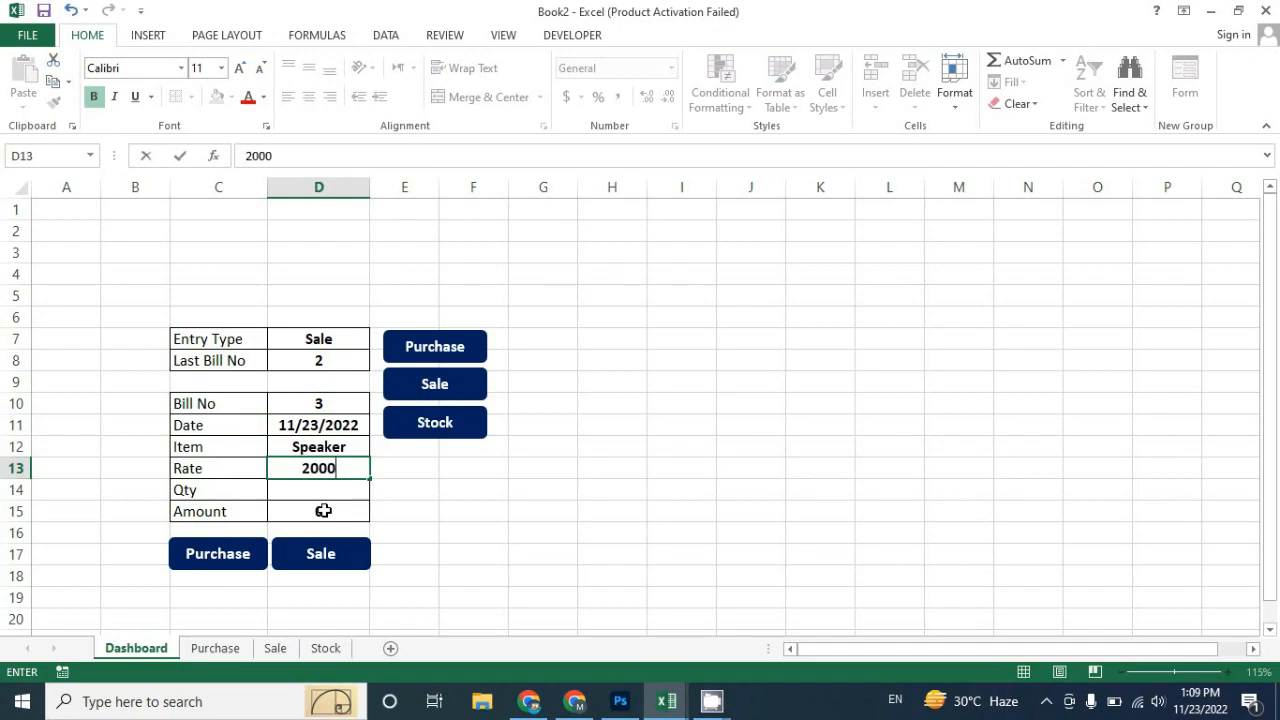
pyautogui.press('Return')
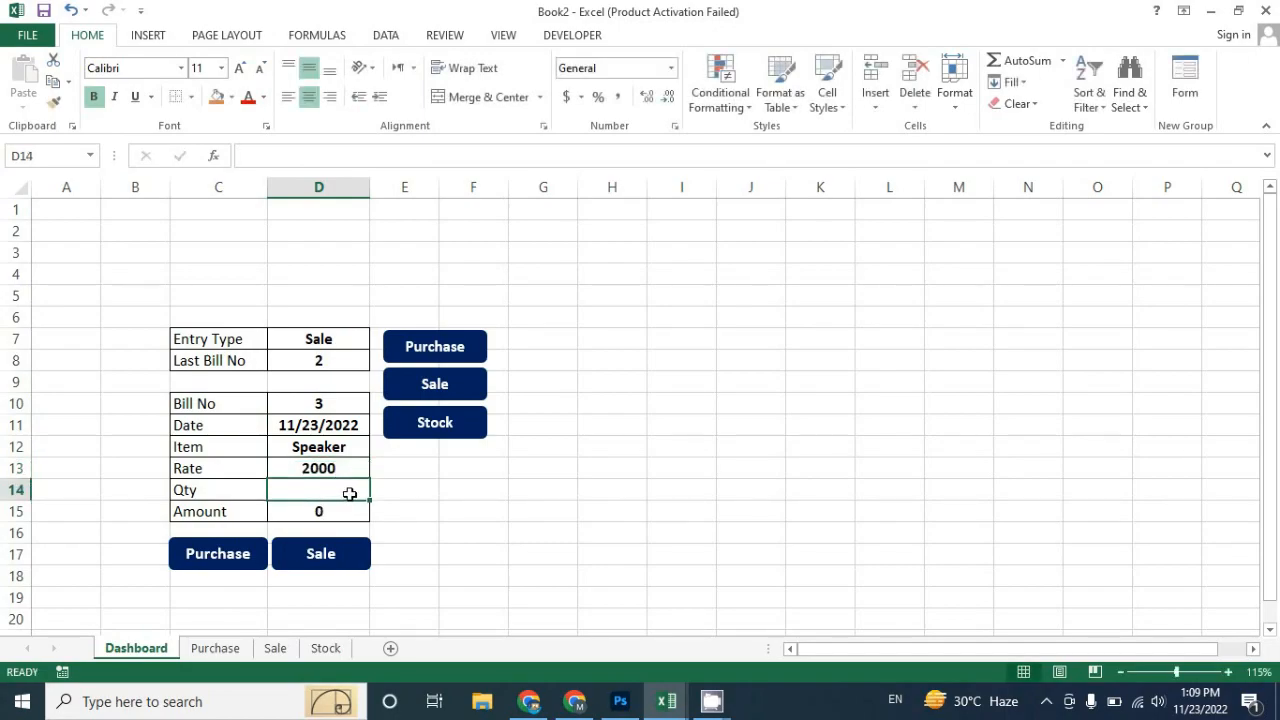
pyautogui.write('60')
pyautogui.press('Return')
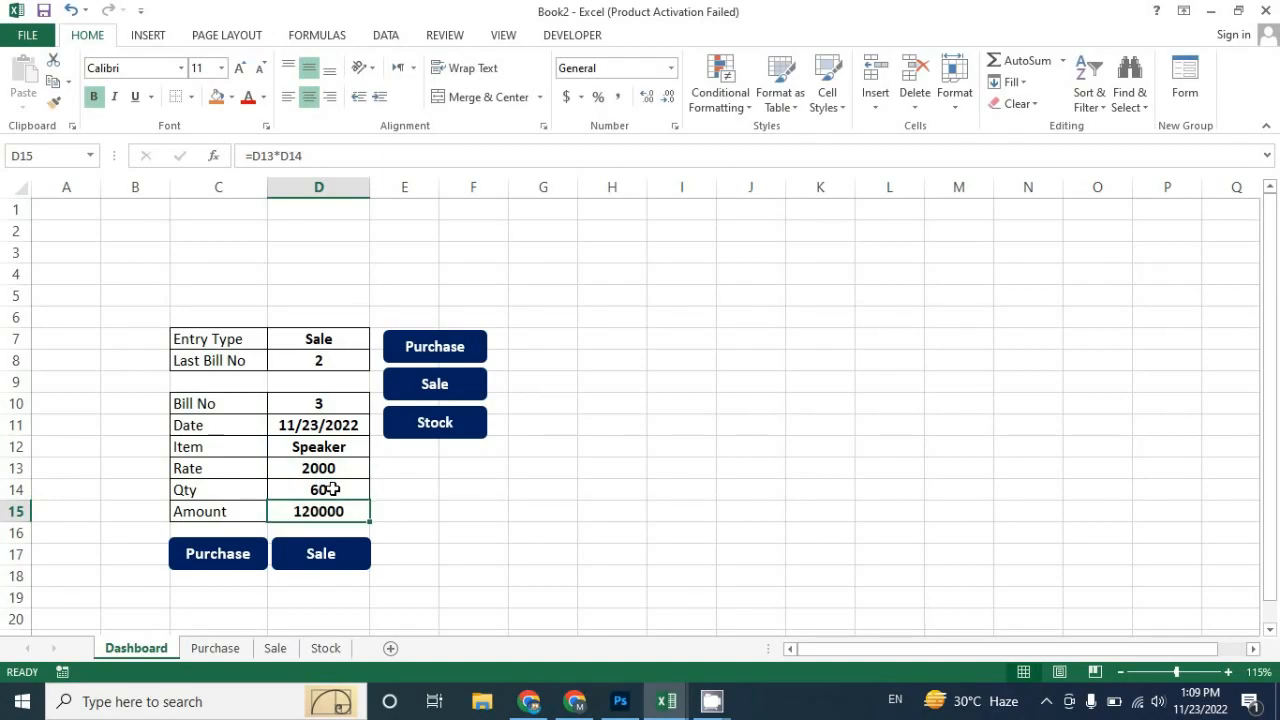
# Step: Check the available Speaker stock on the Stock sheet and return to the Qty cell on the Dashboard
pyautogui.click(326, 649)
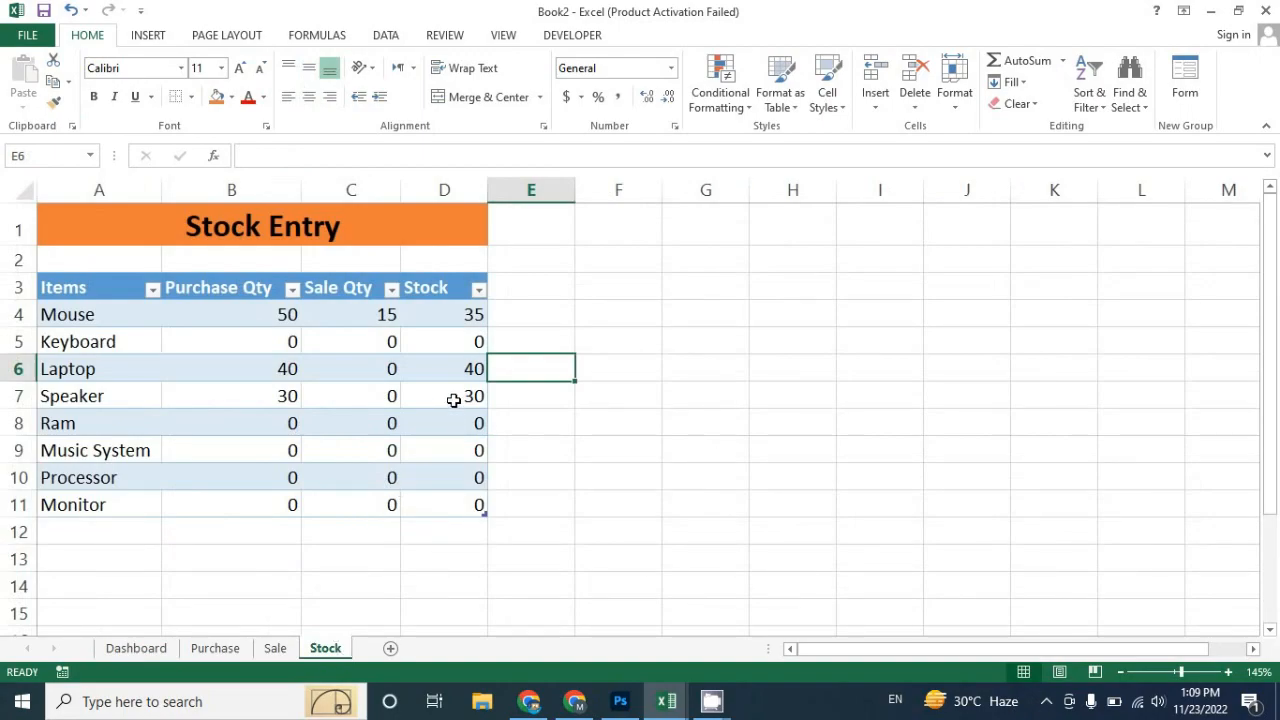
pyautogui.click(137, 649)
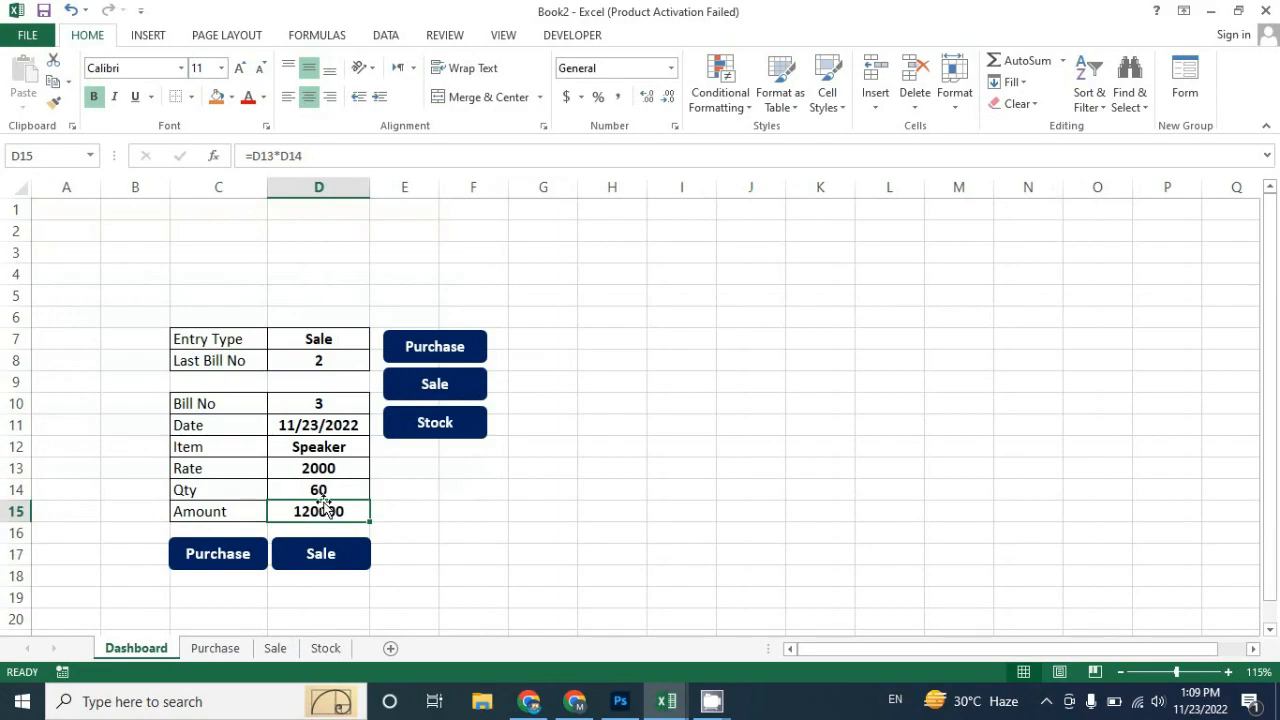
pyautogui.click(329, 491)
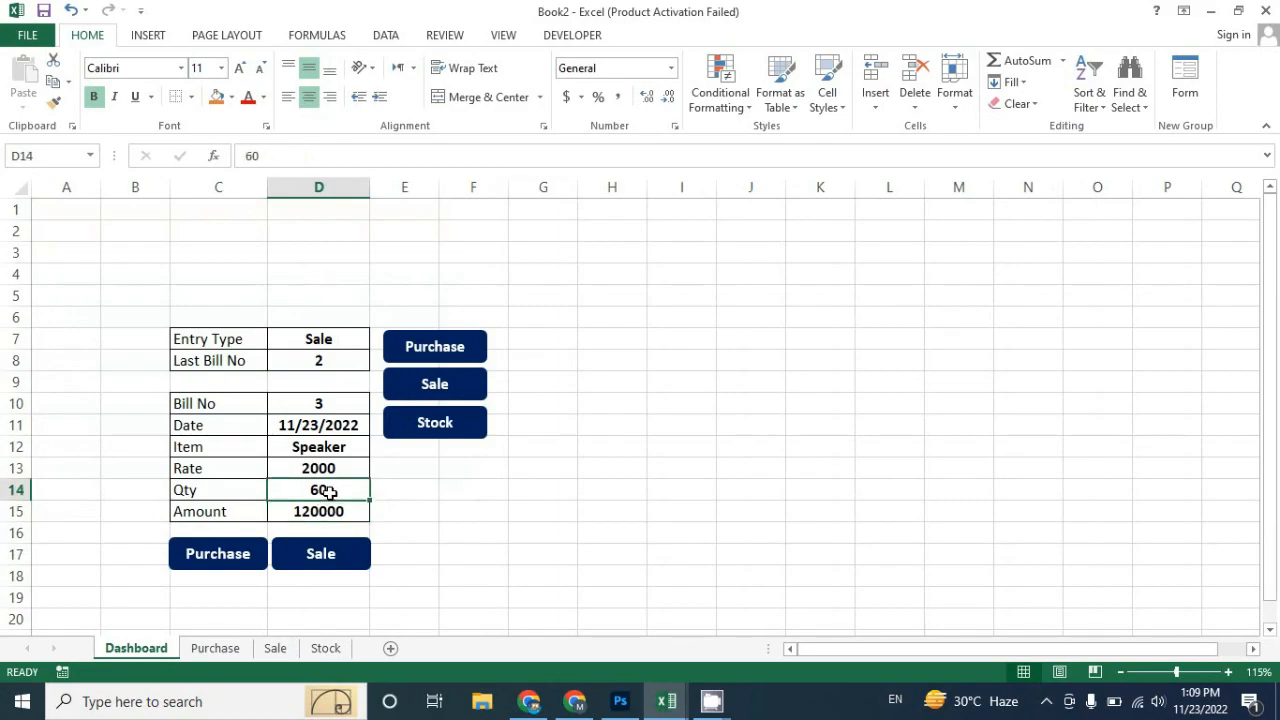
# Step: Enter =VLOOKUP(D12,Table3,4,0) in Dashboard cell E14 to look up the selected item's stock from the Stock table
pyautogui.click(392, 490)
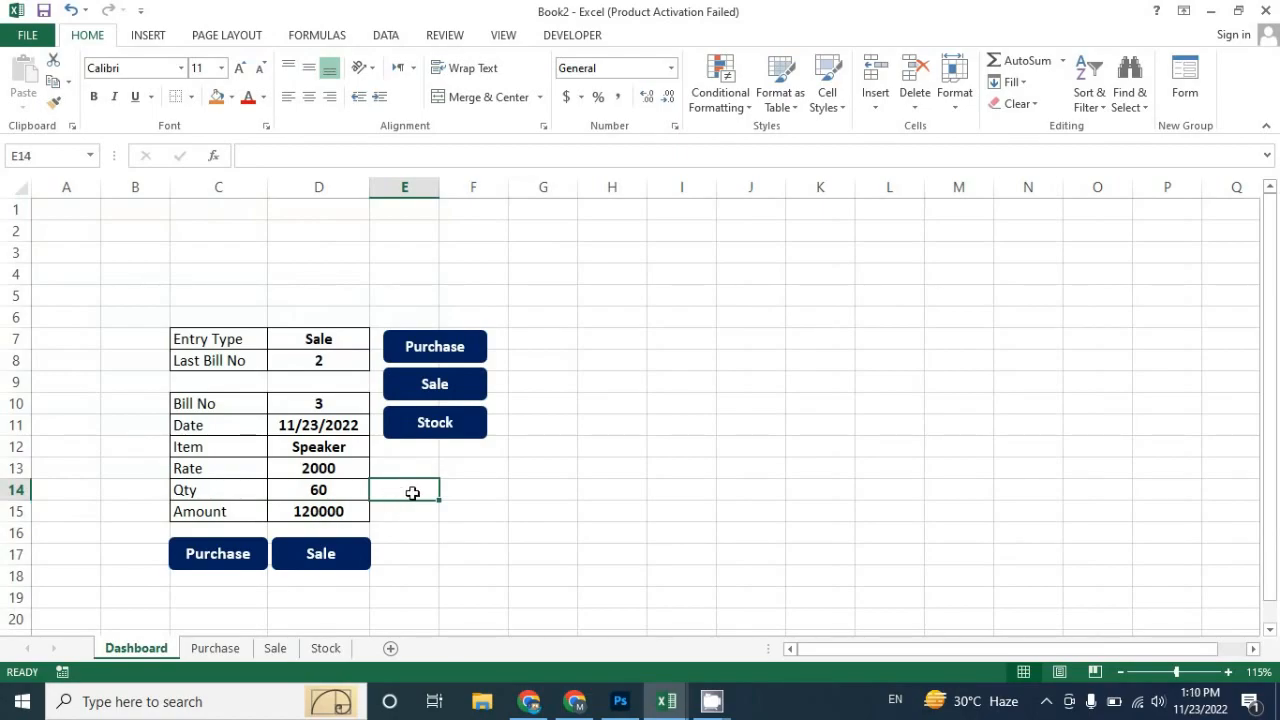
pyautogui.write('=vlo')
pyautogui.press('Tab')
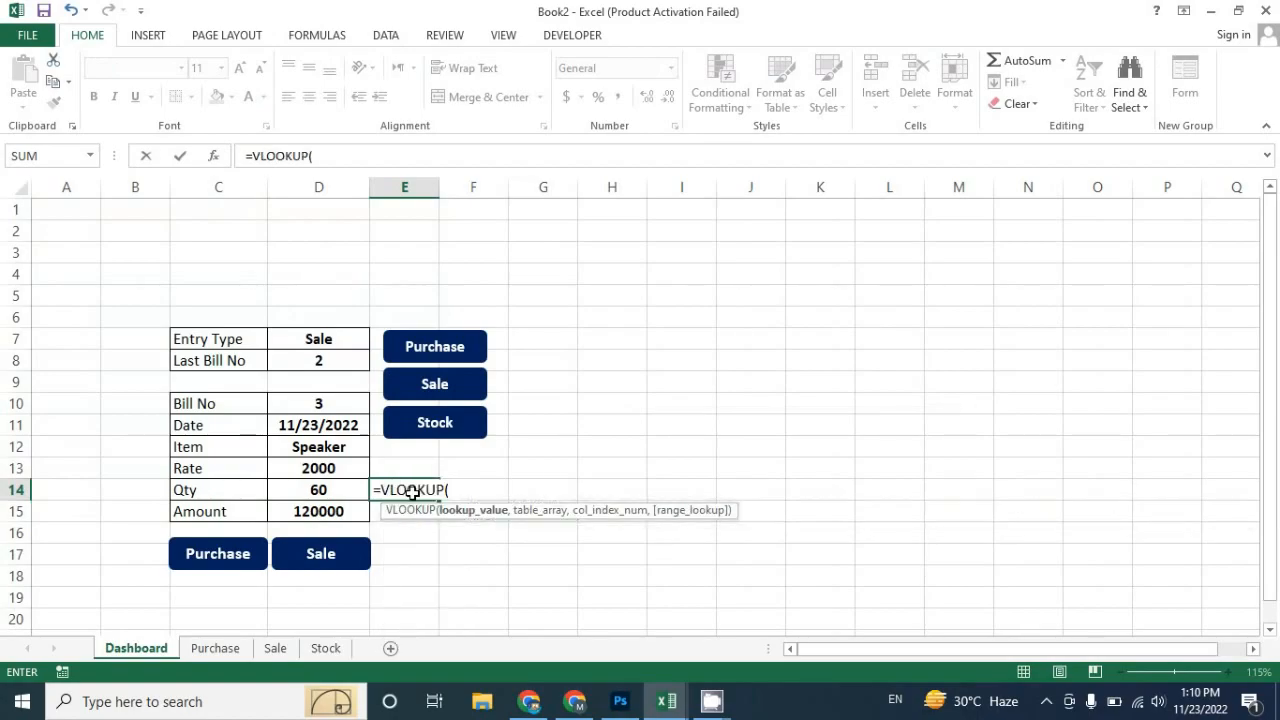
pyautogui.click(341, 449)
pyautogui.write(',')
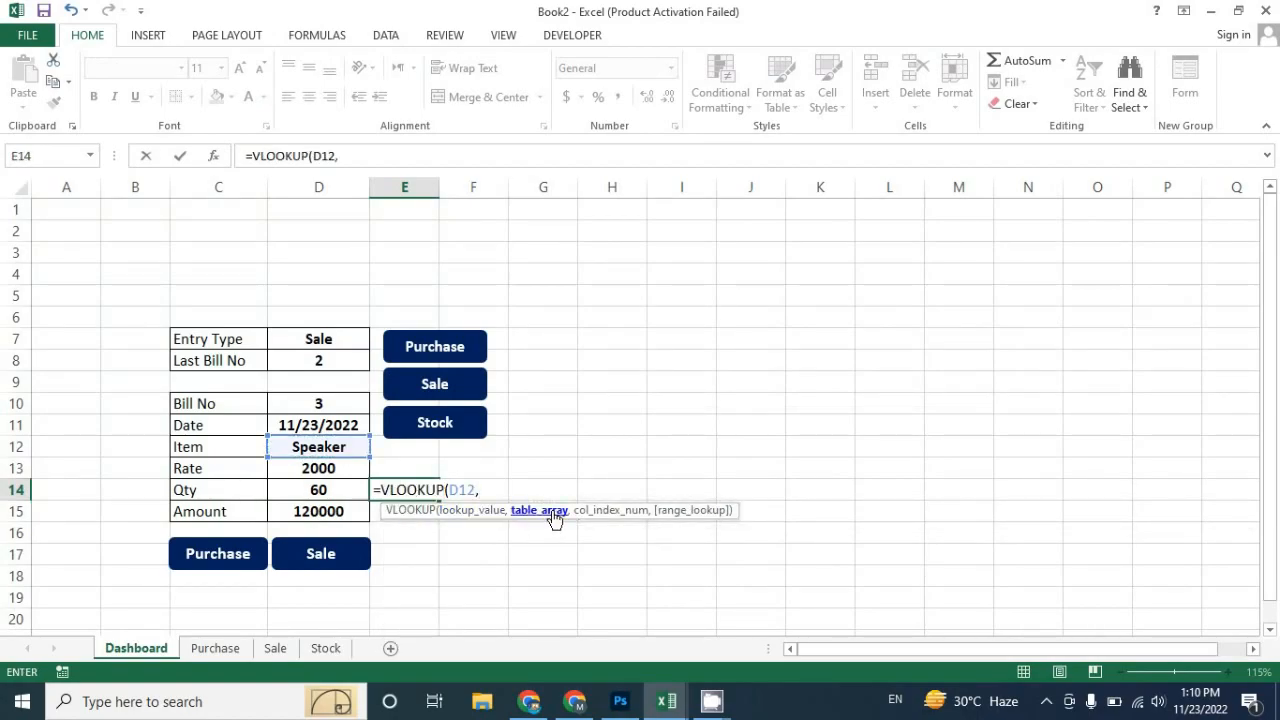
pyautogui.click(327, 648)
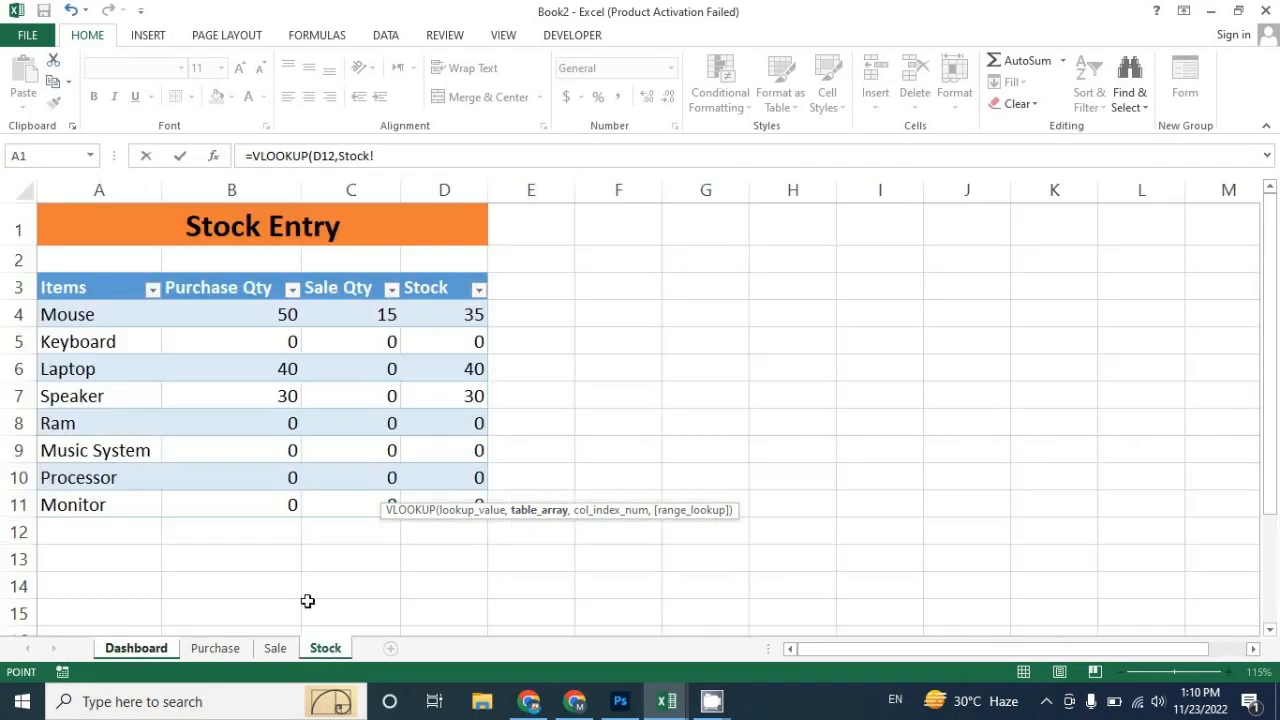
pyautogui.moveTo(97, 316); pyautogui.dragTo(440, 495)
pyautogui.write(',')
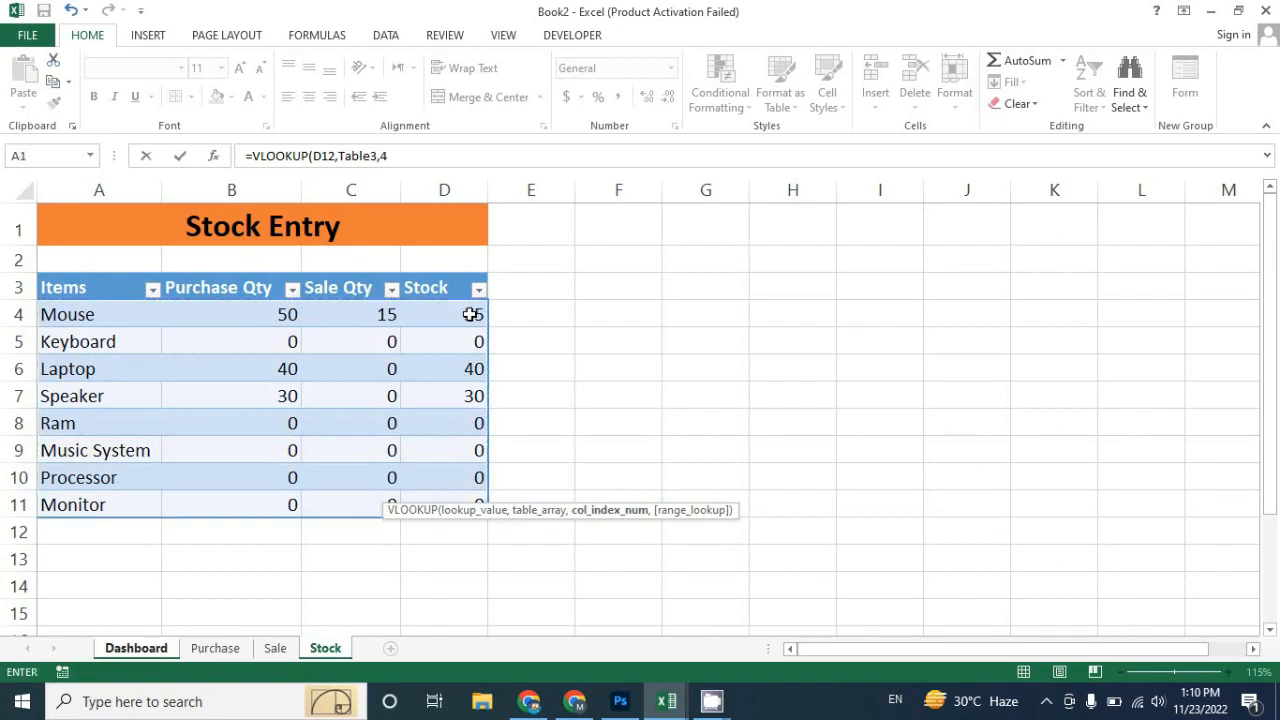
pyautogui.write('4,')
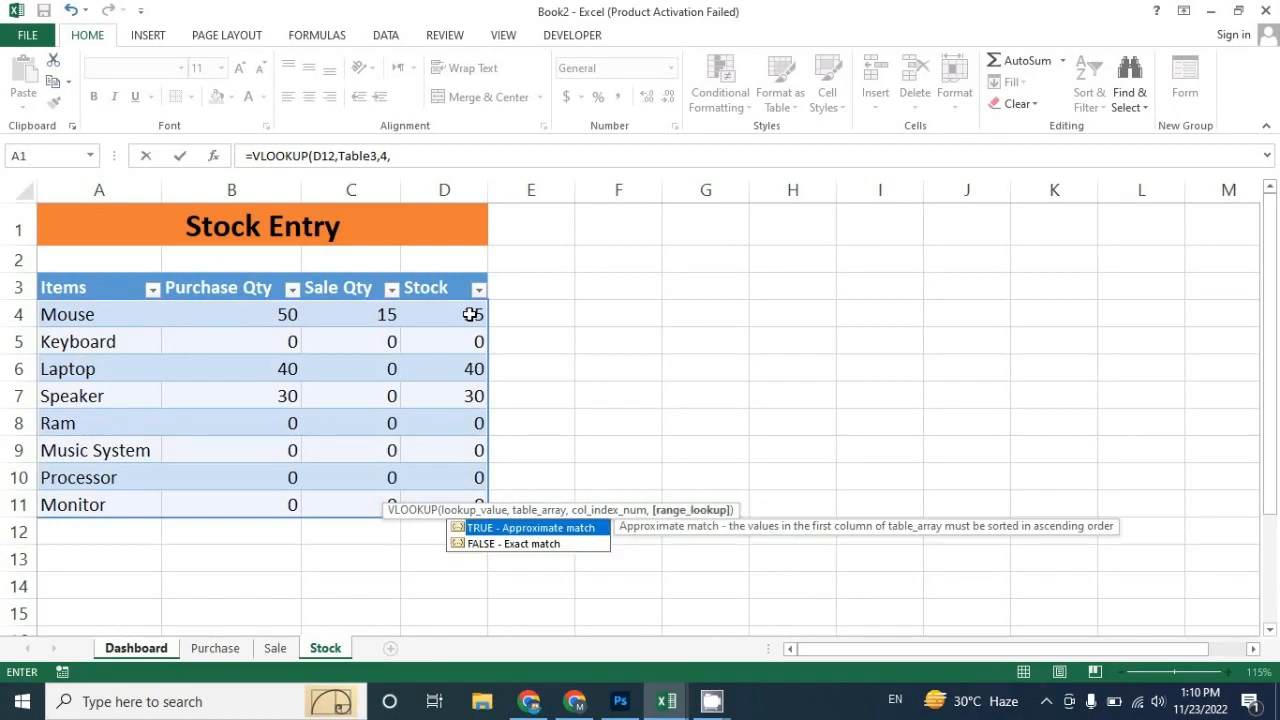
pyautogui.write('0')
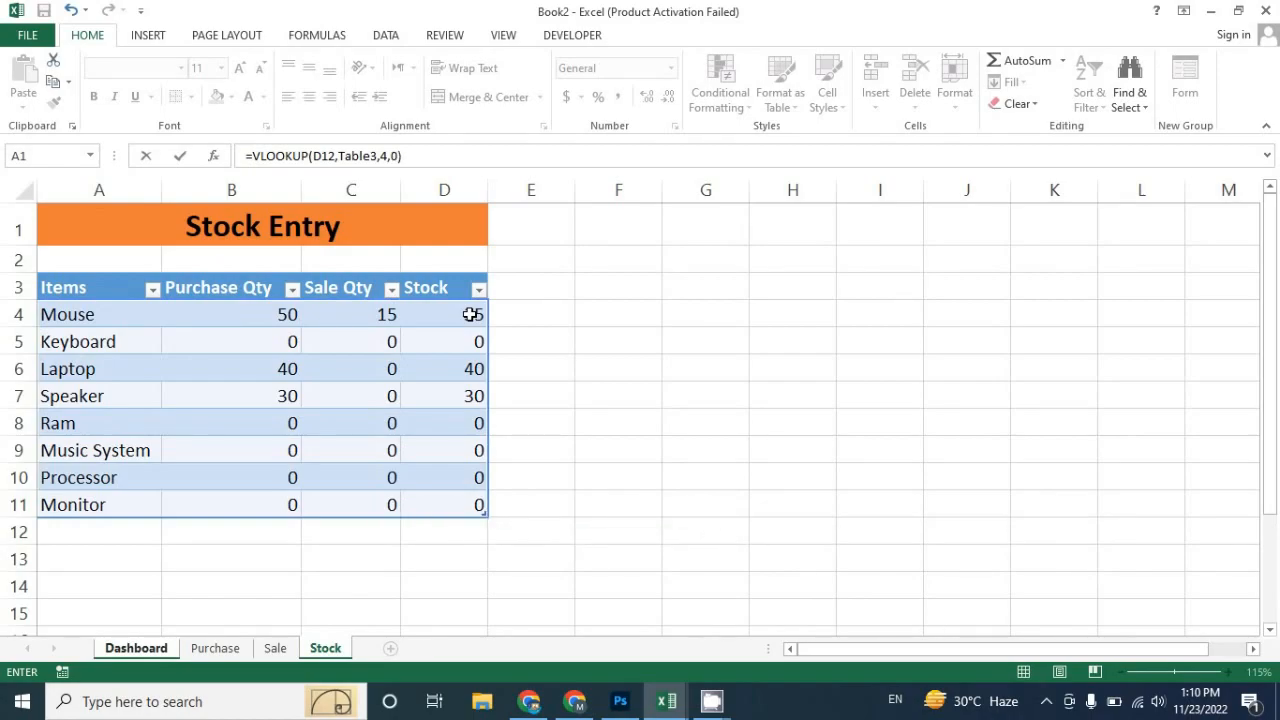
pyautogui.press('Return')
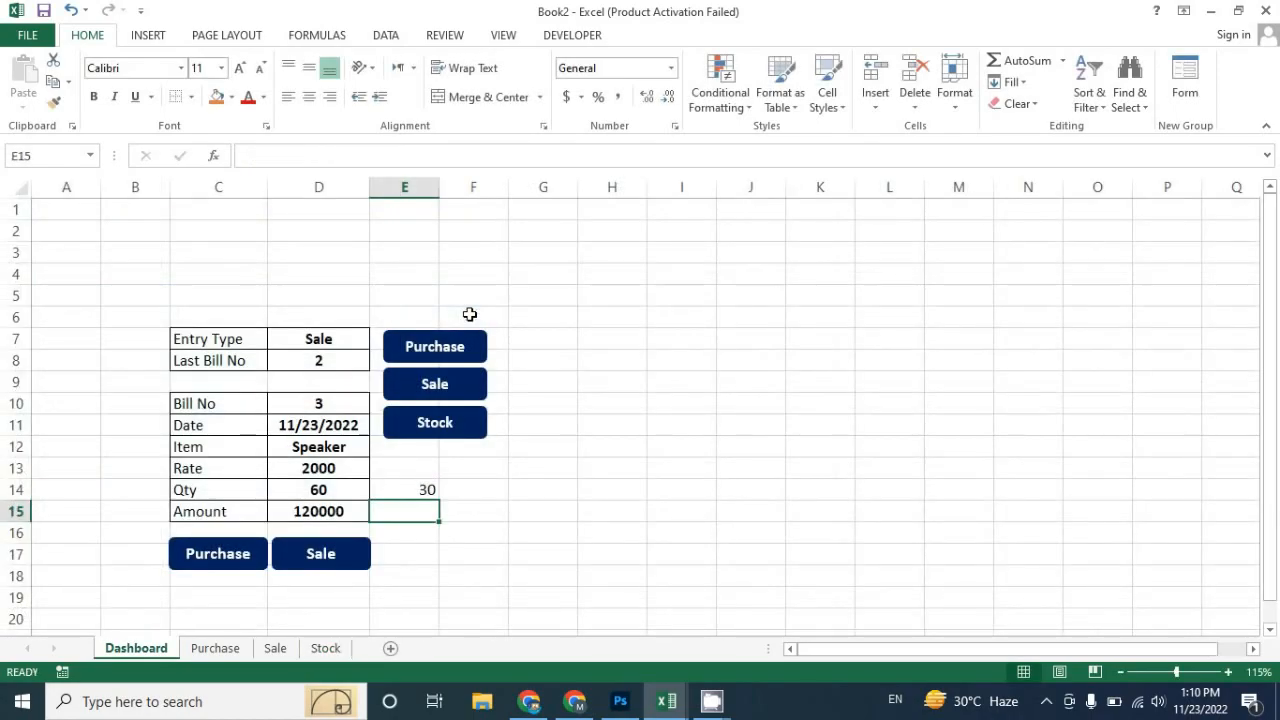
# Step: Wrap the VLOOKUP in E14 in an IF that tests whether the looked-up stock is less than the Qty in D14
pyautogui.click(396, 489)
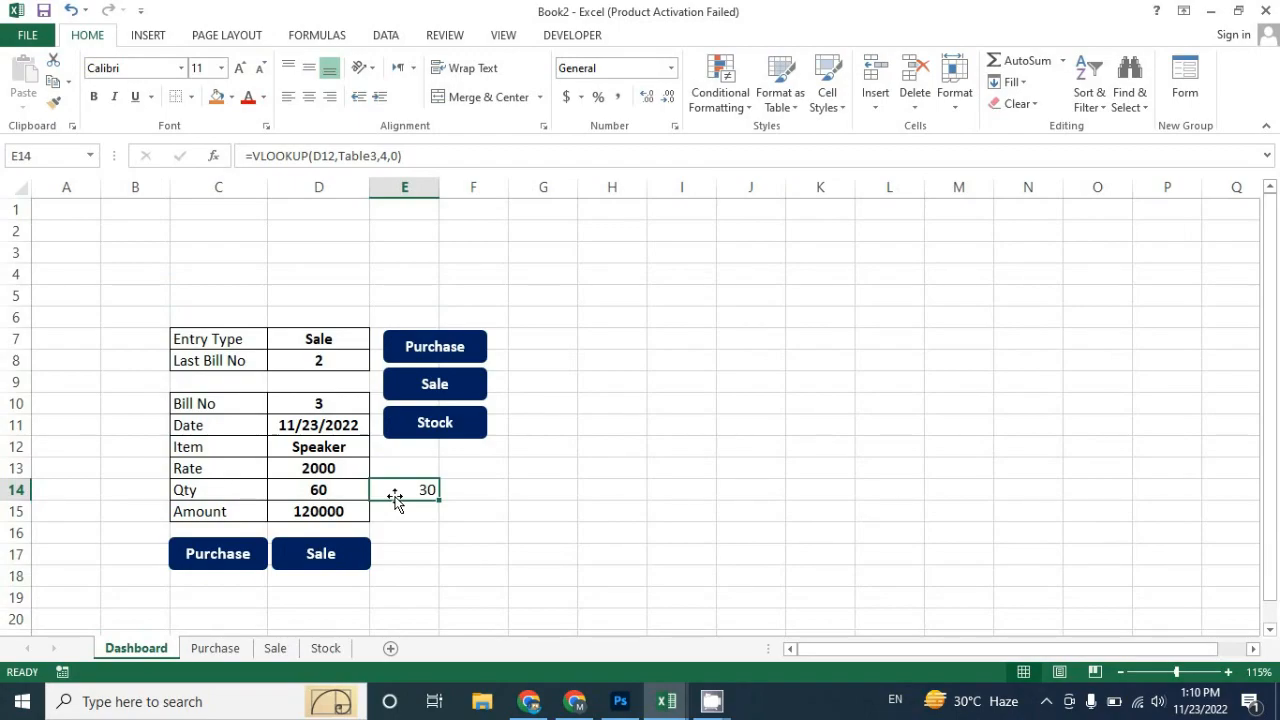
pyautogui.click(350, 490)
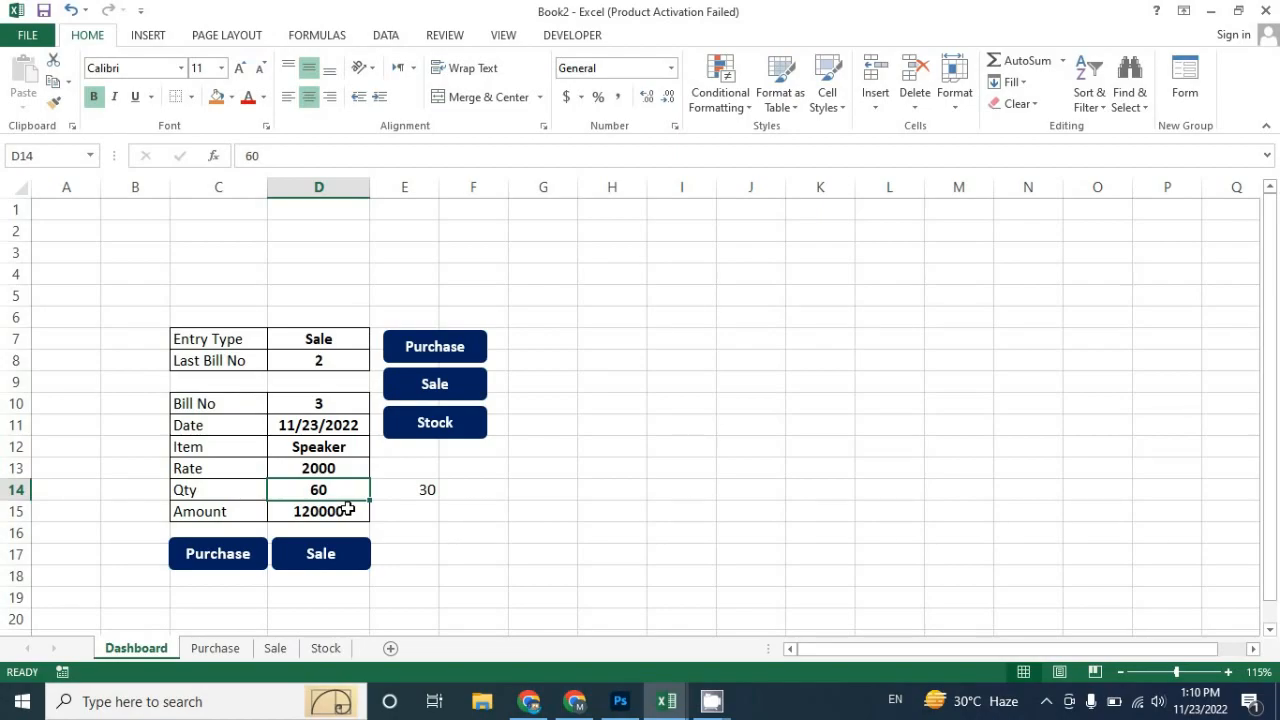
pyautogui.click(408, 491)
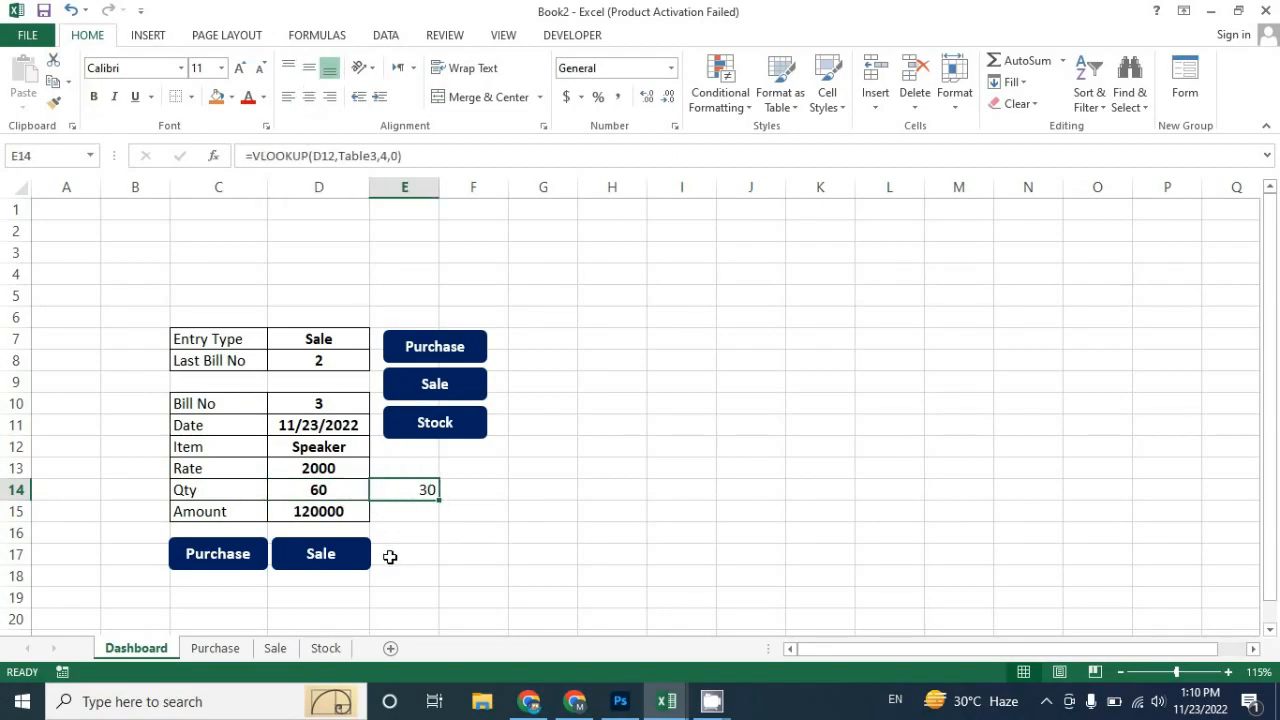
pyautogui.doubleClick(396, 493)
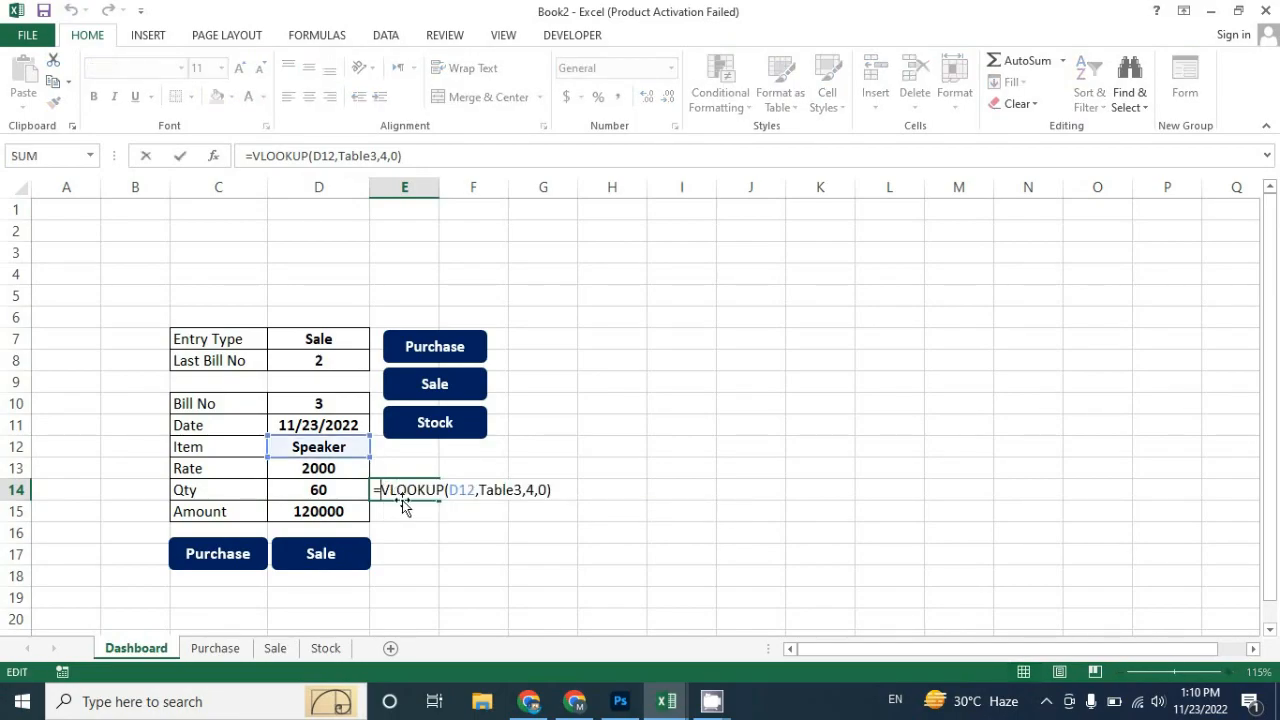
pyautogui.write('IF(')
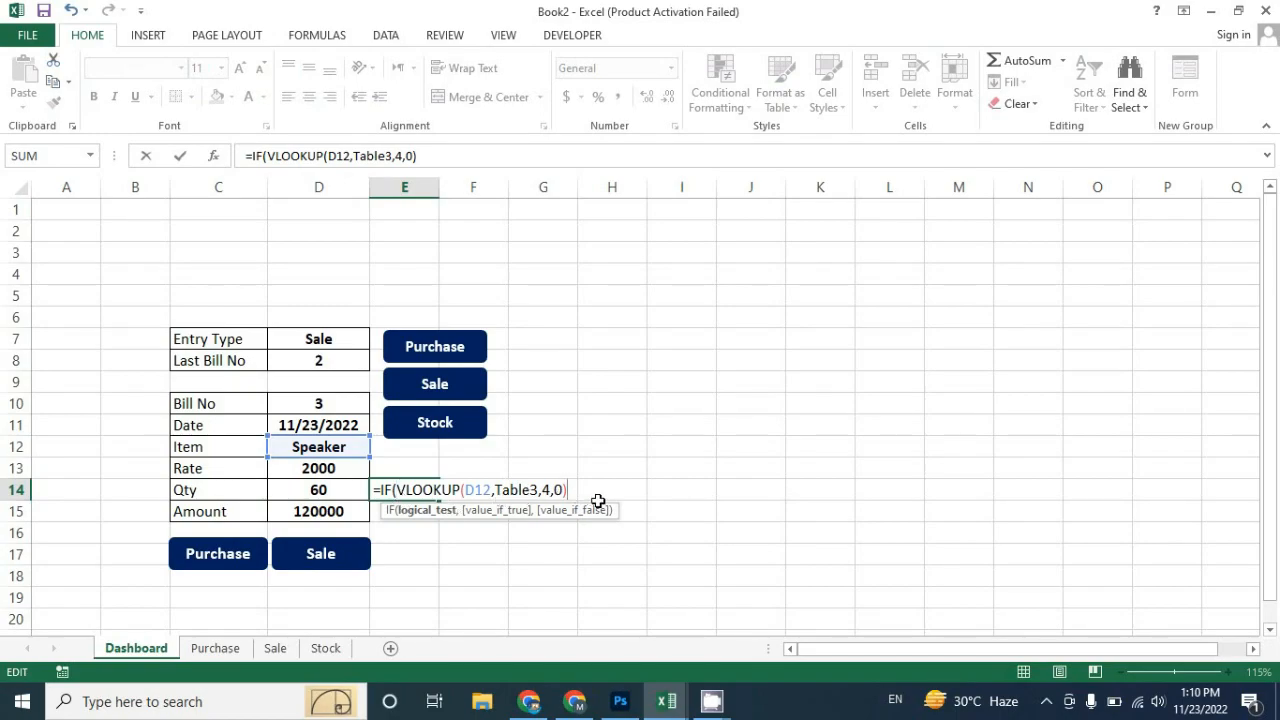
pyautogui.click(345, 490)
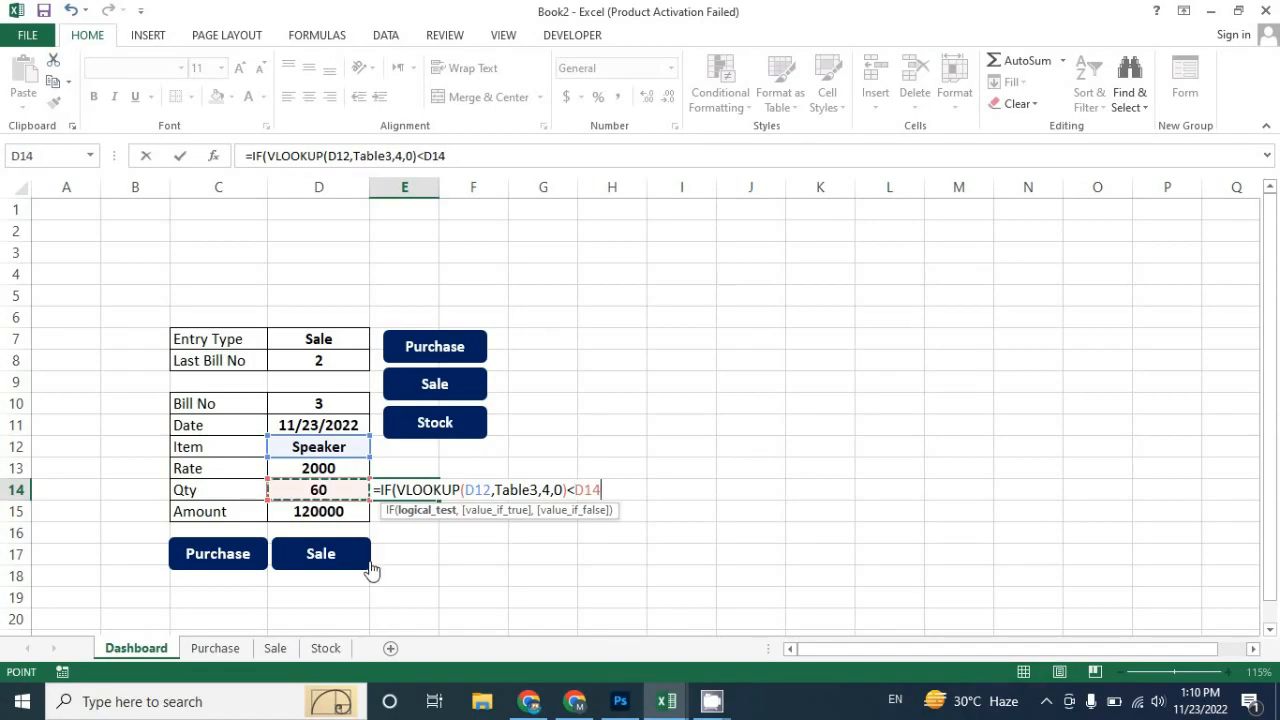
# Step: Complete the IF in E14 with "Stock Not Available" as the true value and empty text "" as the false value
pyautogui.write(',')
pyautogui.write(' "Stock Not Availan')
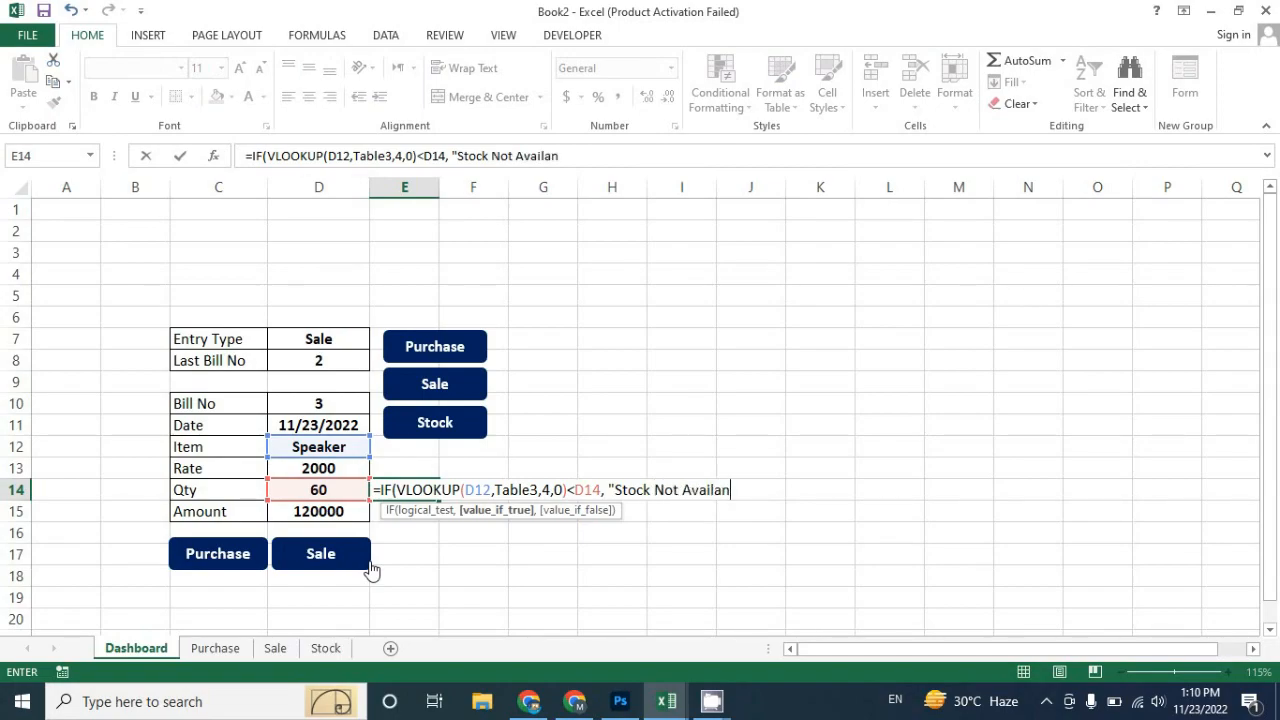
pyautogui.press('BackSpace')
pyautogui.write('ble",')
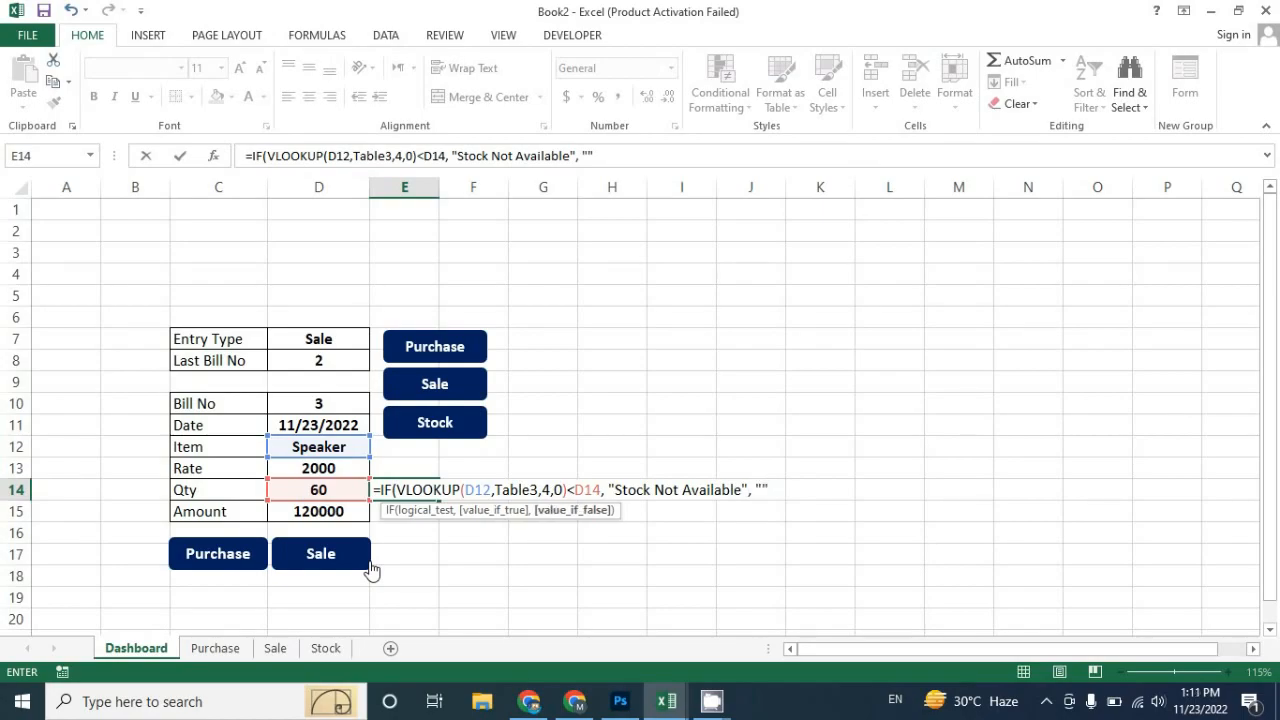
pyautogui.press('Return')
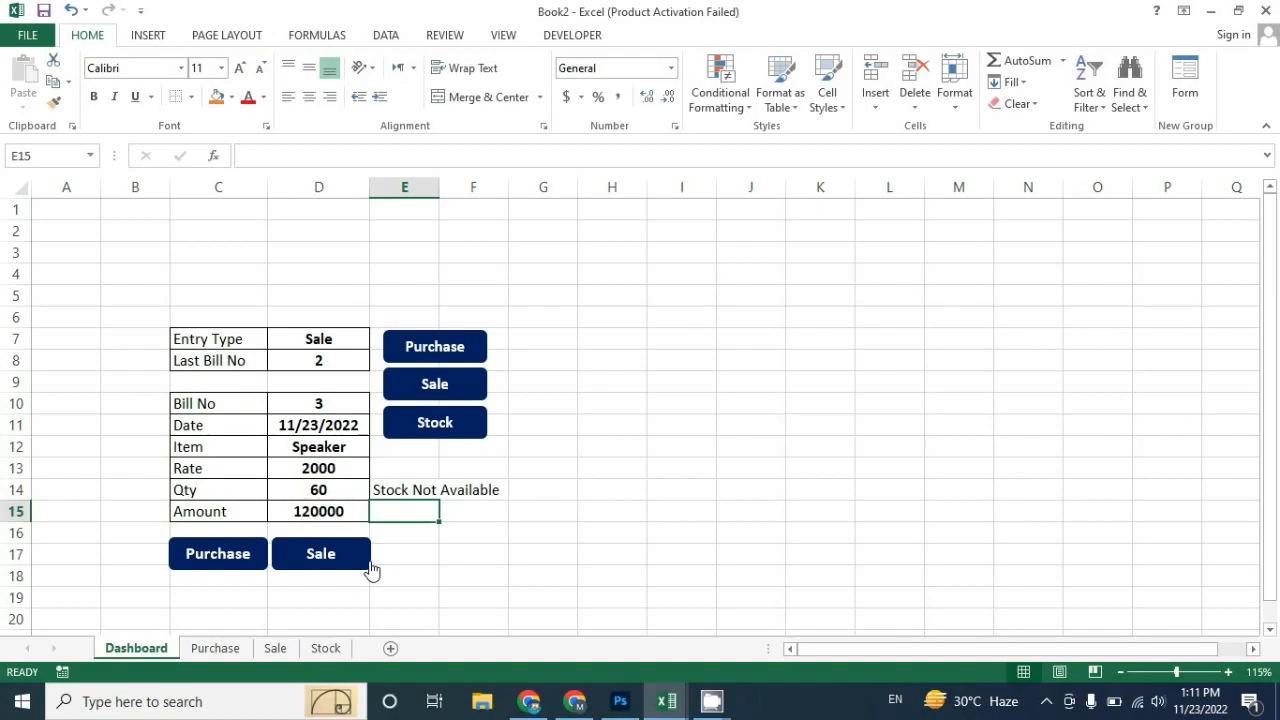
# Step: Test the stock check formula by setting the Qty in D14 to 30
pyautogui.click(356, 493)
pyautogui.click(400, 491)
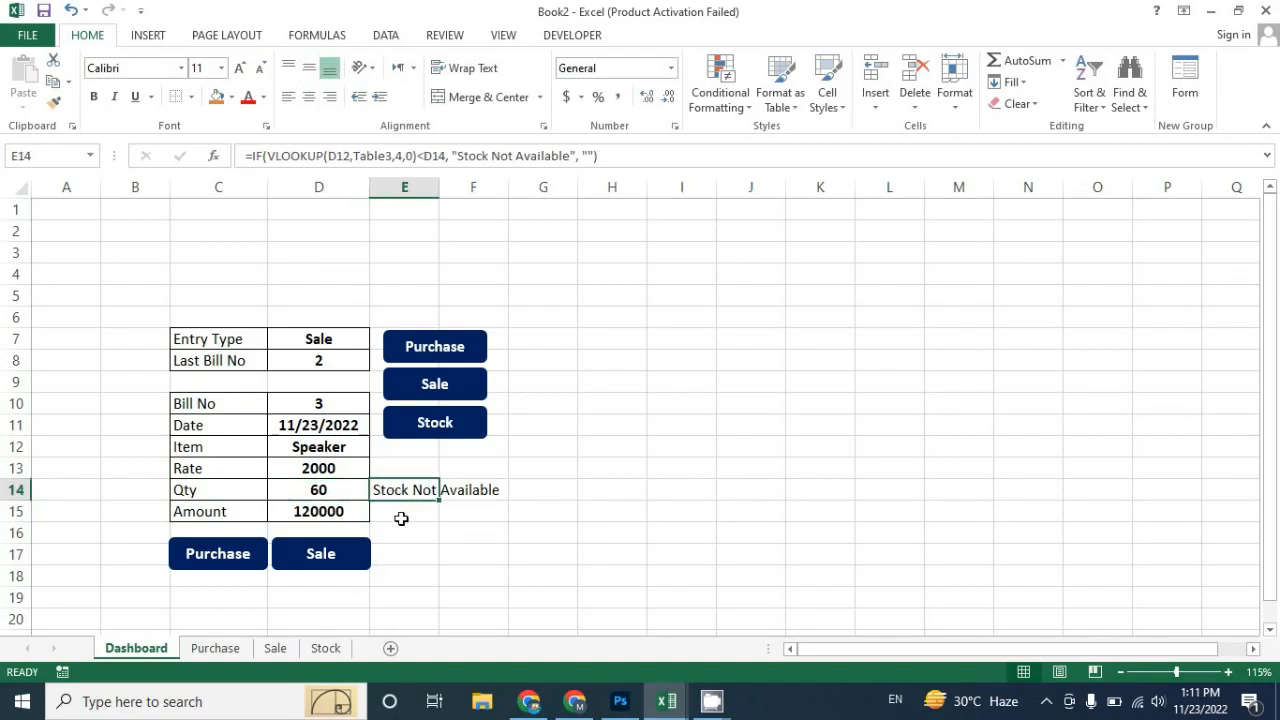
pyautogui.click(339, 495)
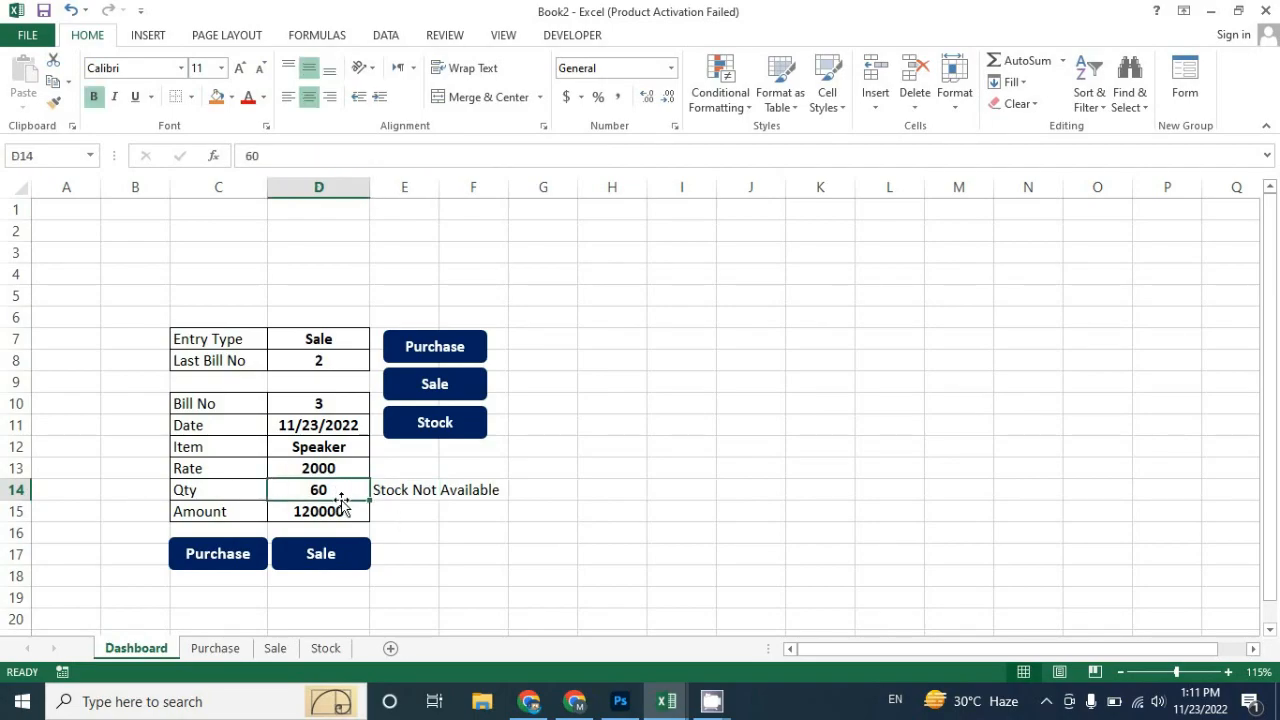
pyautogui.write('30')
pyautogui.press('Return')
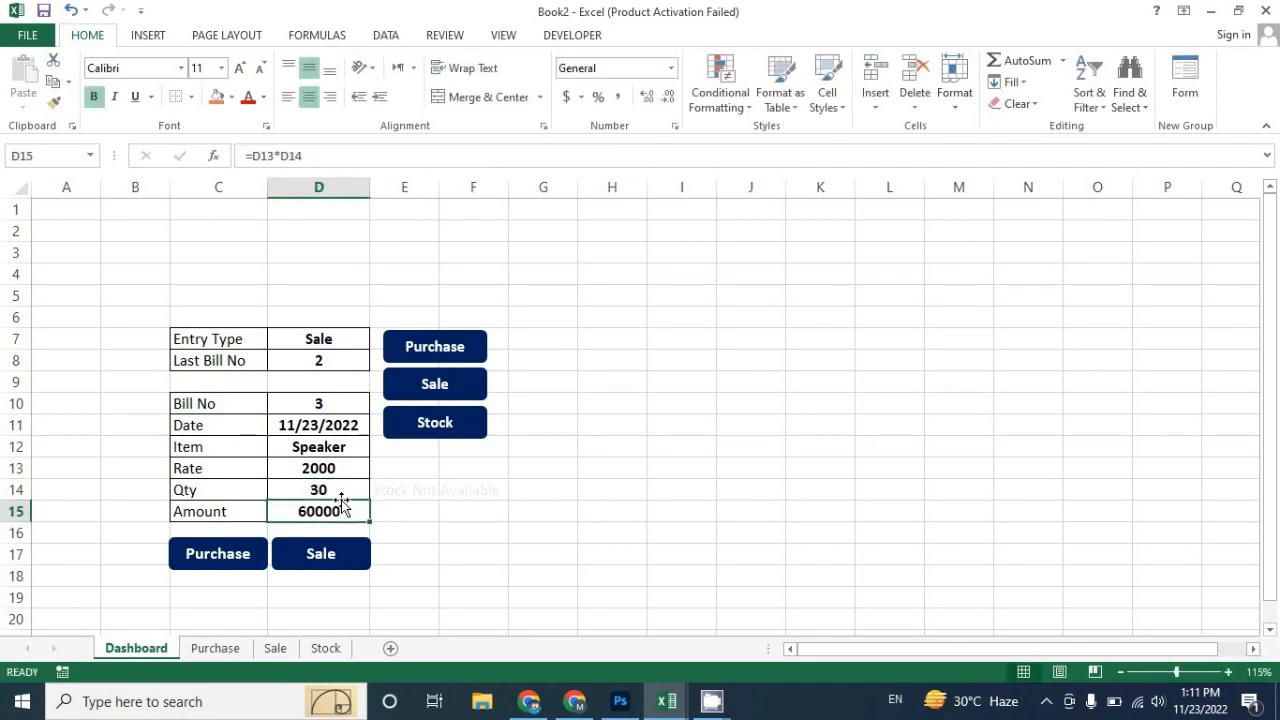
# Step: Test the stock check in E14 with the Entry Type set to Purchase and the Qty in D14 set to 40
pyautogui.click(404, 490)
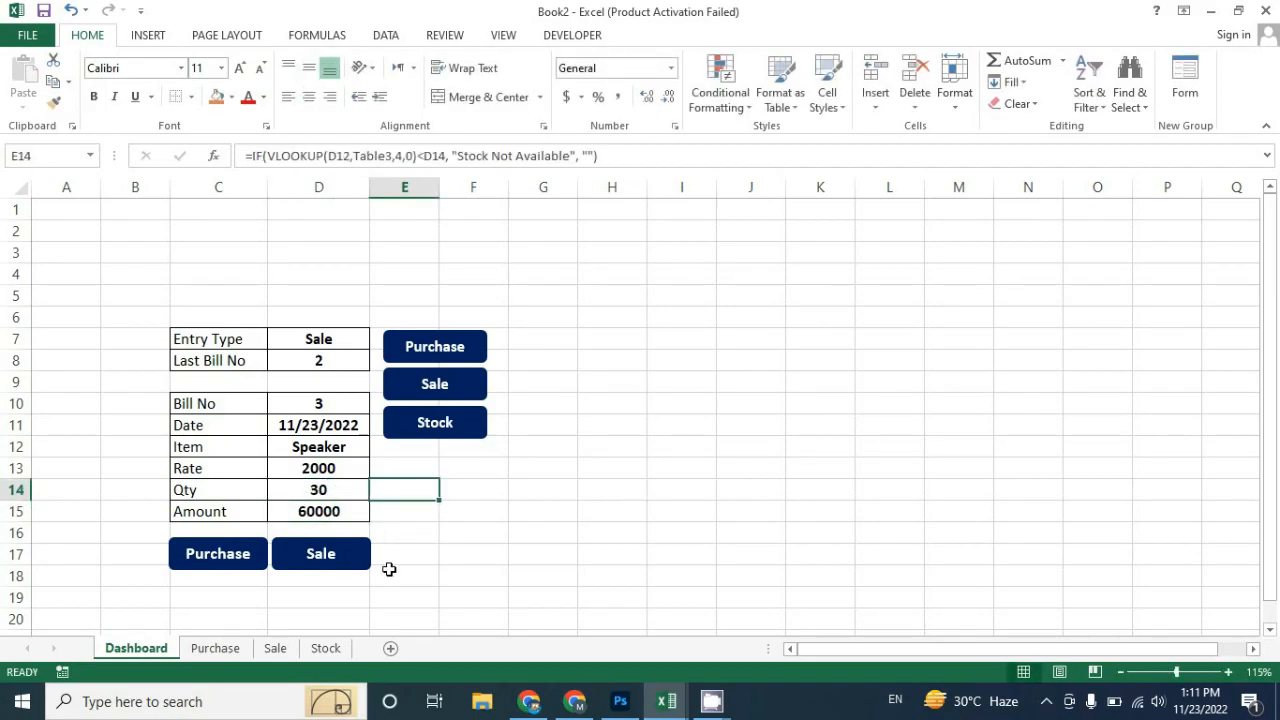
pyautogui.click(344, 339)
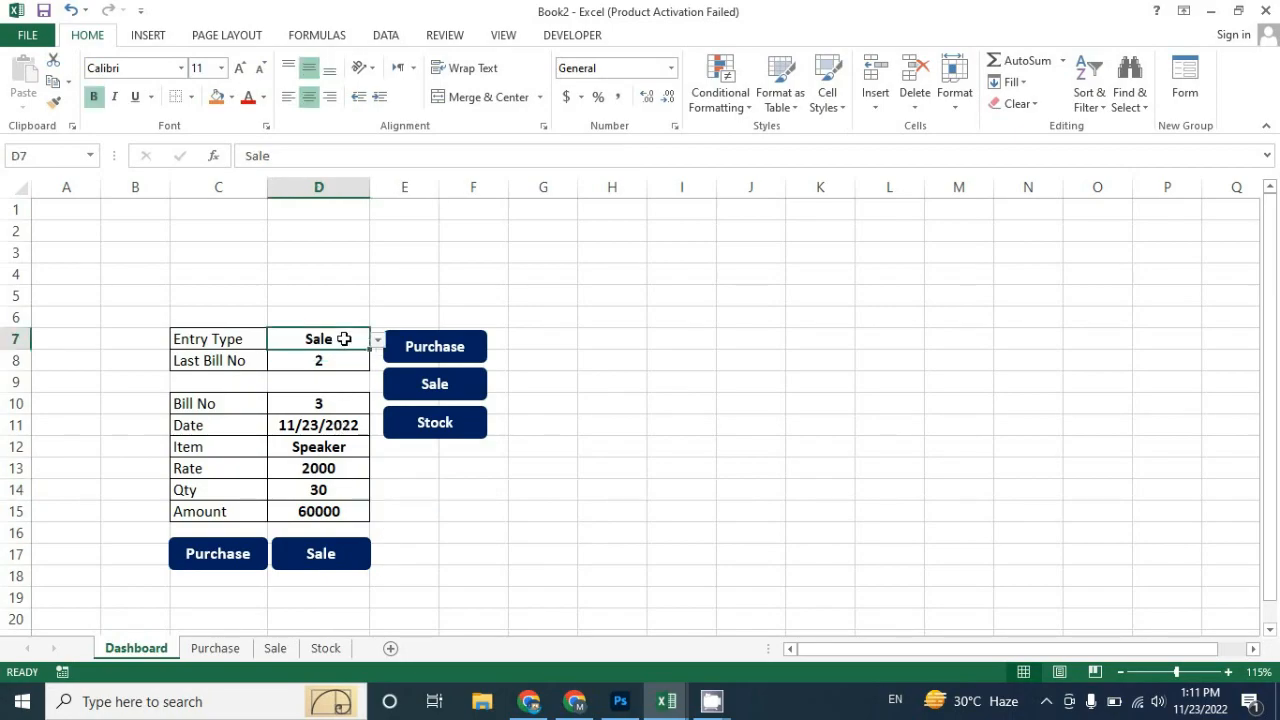
pyautogui.click(378, 345)
pyautogui.click(345, 358)
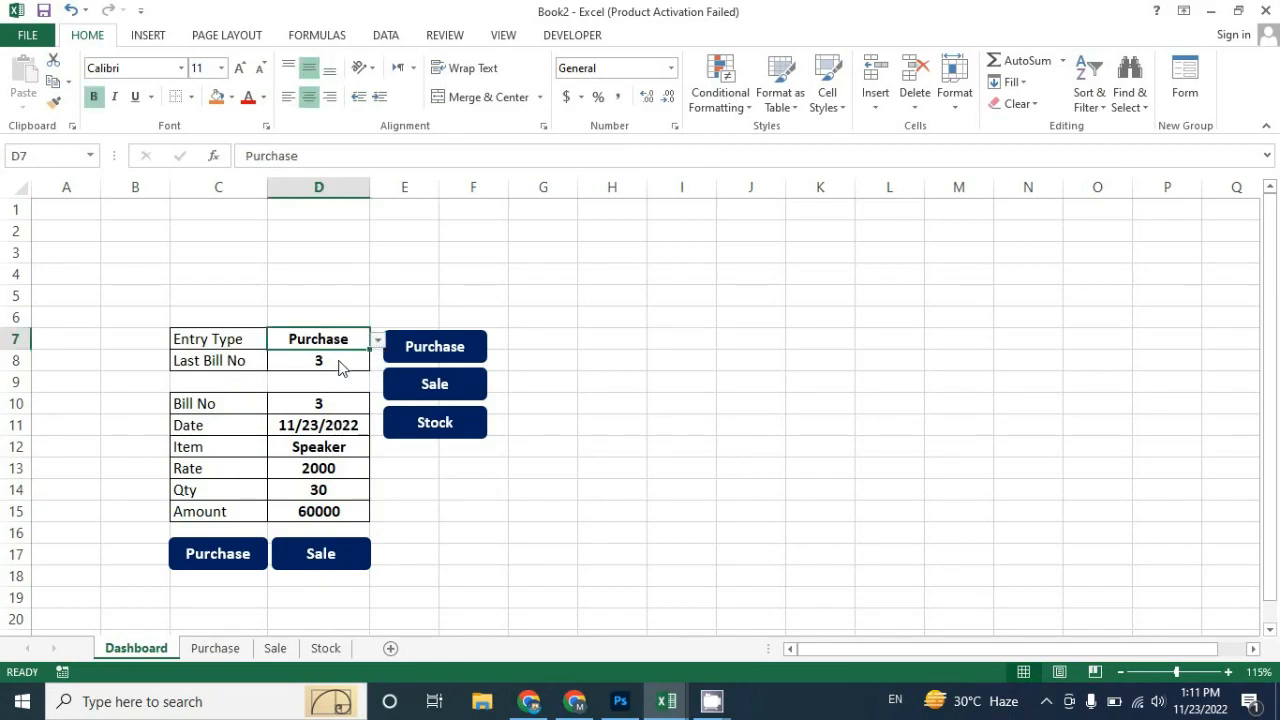
pyautogui.click(324, 491)
pyautogui.write('40')
pyautogui.press('Return')
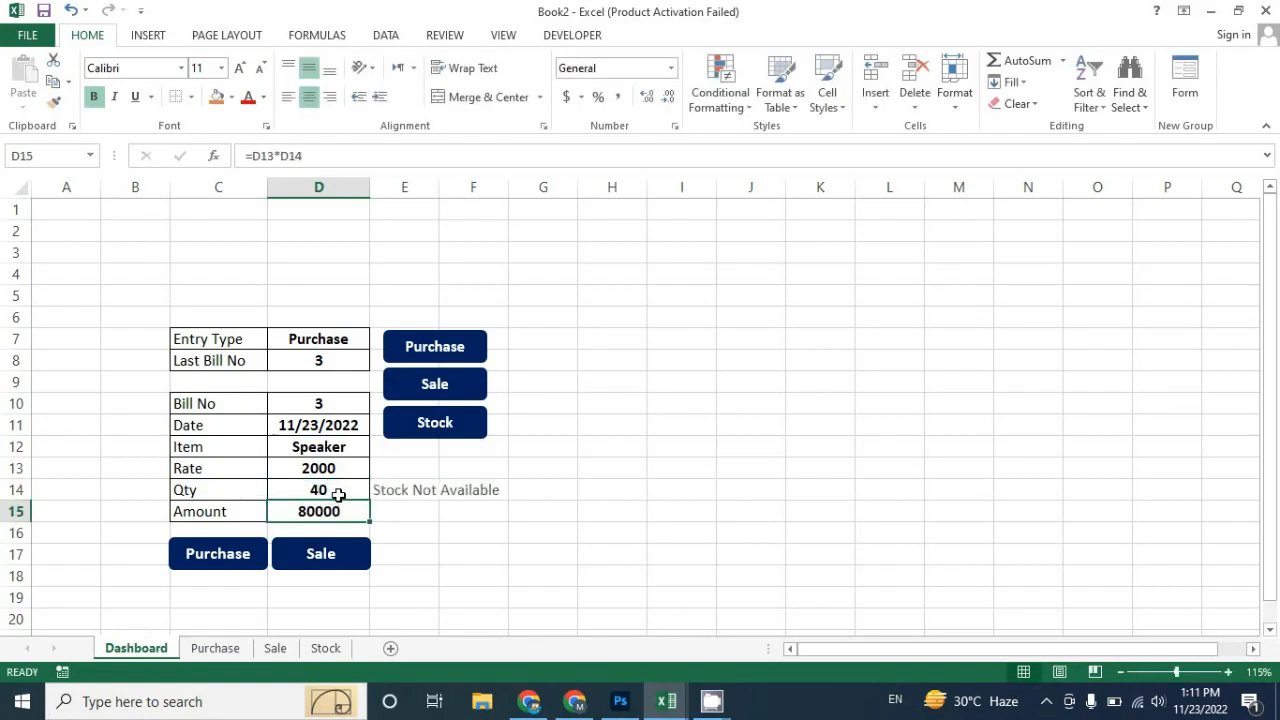
pyautogui.click(418, 492)
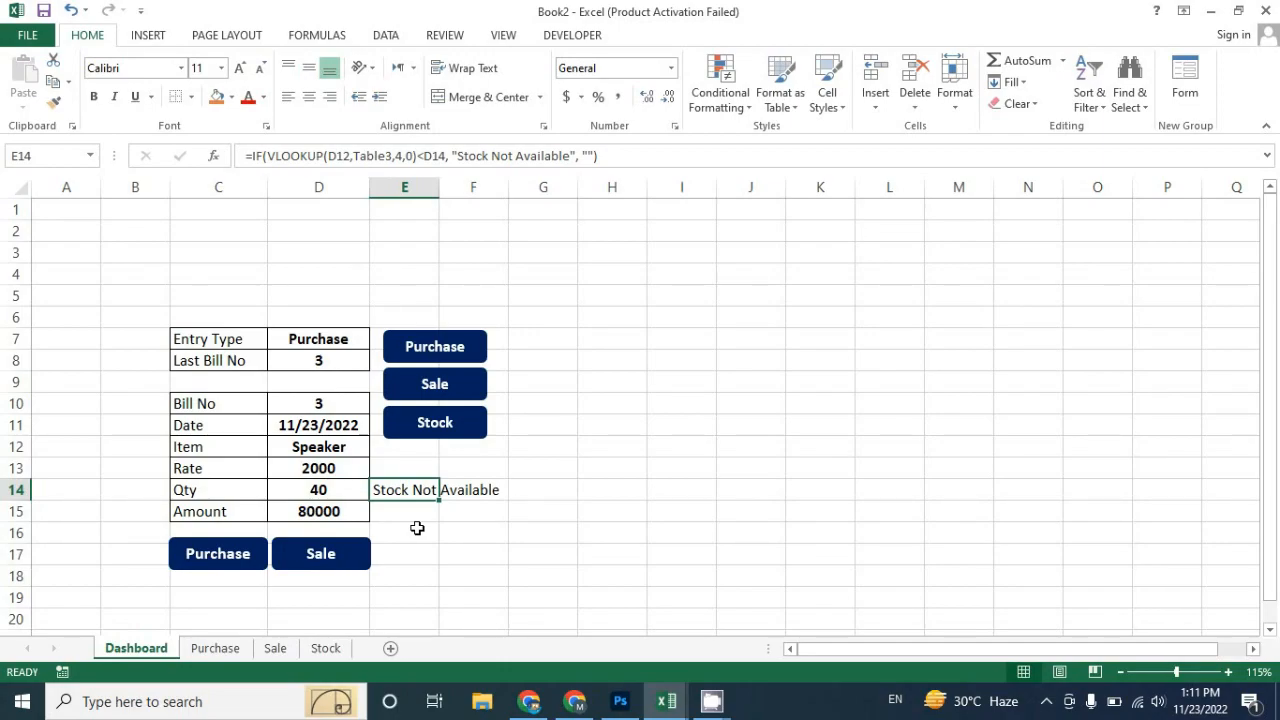
# Step: Set the Dashboard's Entry Type in D7 back to Sale
pyautogui.click(316, 338)
pyautogui.click(378, 342)
pyautogui.click(328, 371)
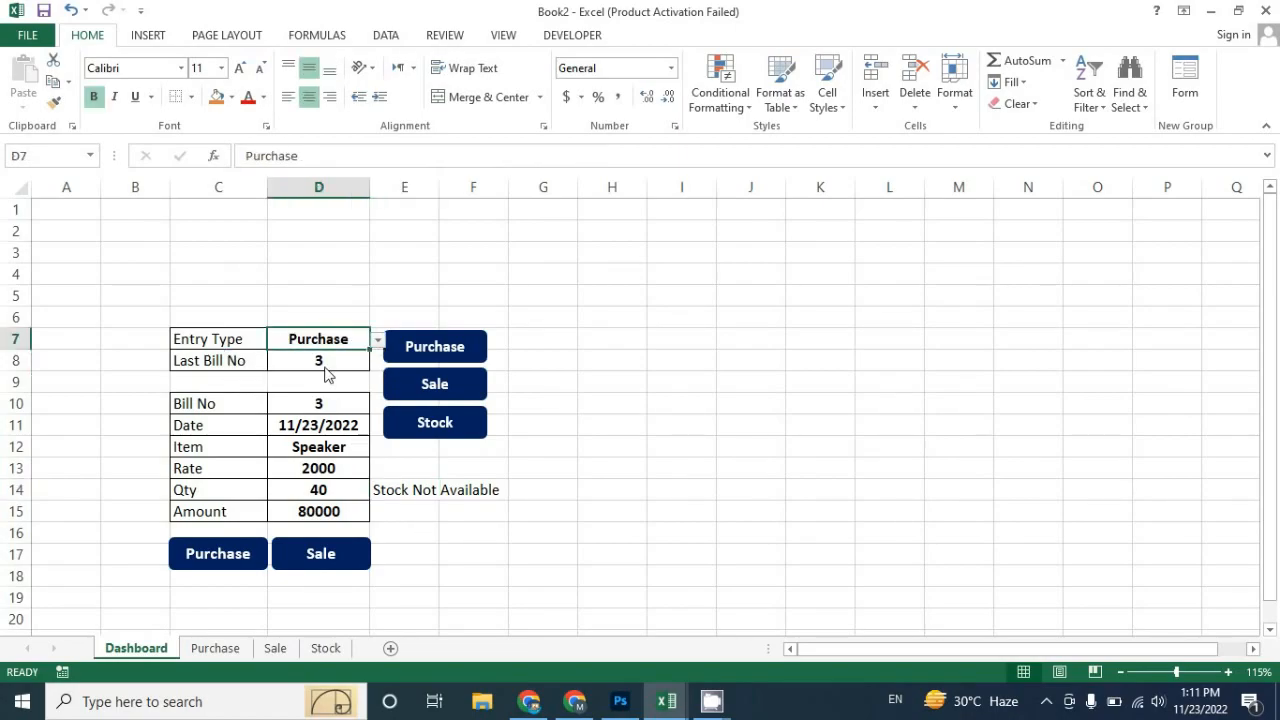
# Step: Wrap the formula in E14 in an outer IF that runs the stock check only when D7="Sale" and otherwise returns ""
pyautogui.click(408, 490)
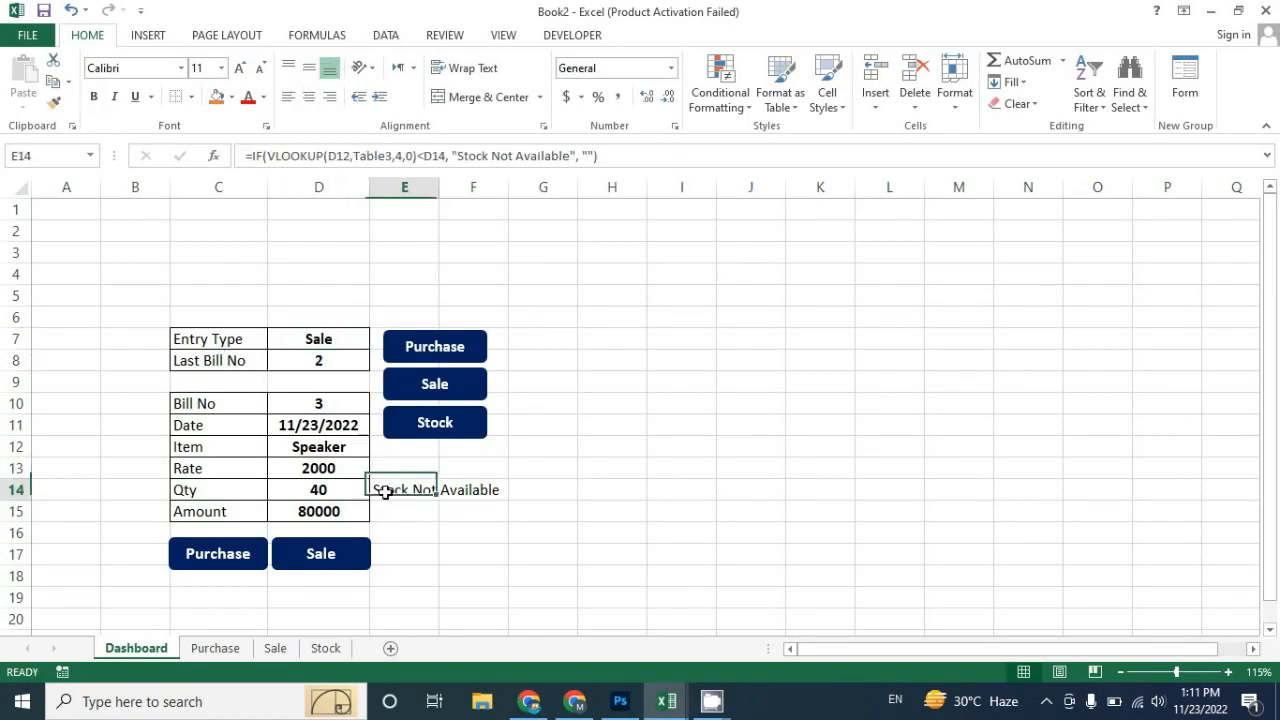
pyautogui.doubleClick(405, 490)
pyautogui.write('IF(')
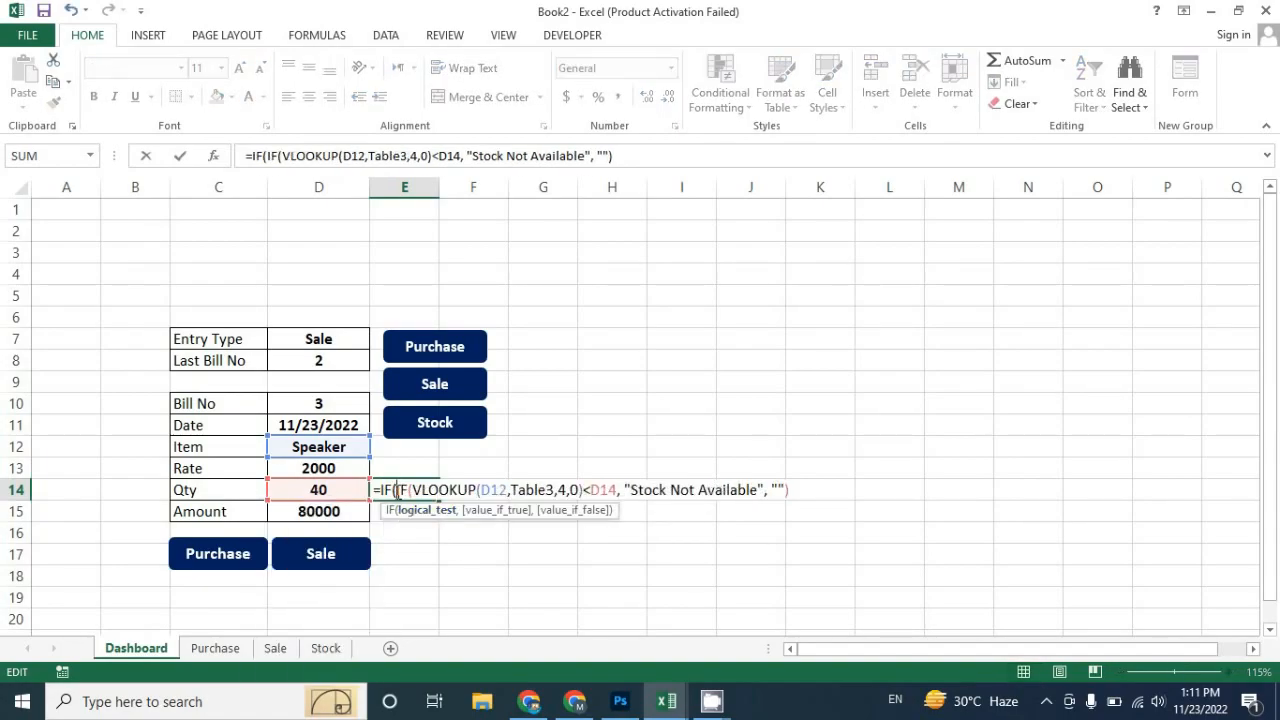
pyautogui.click(316, 342)
pyautogui.write('="Sale')
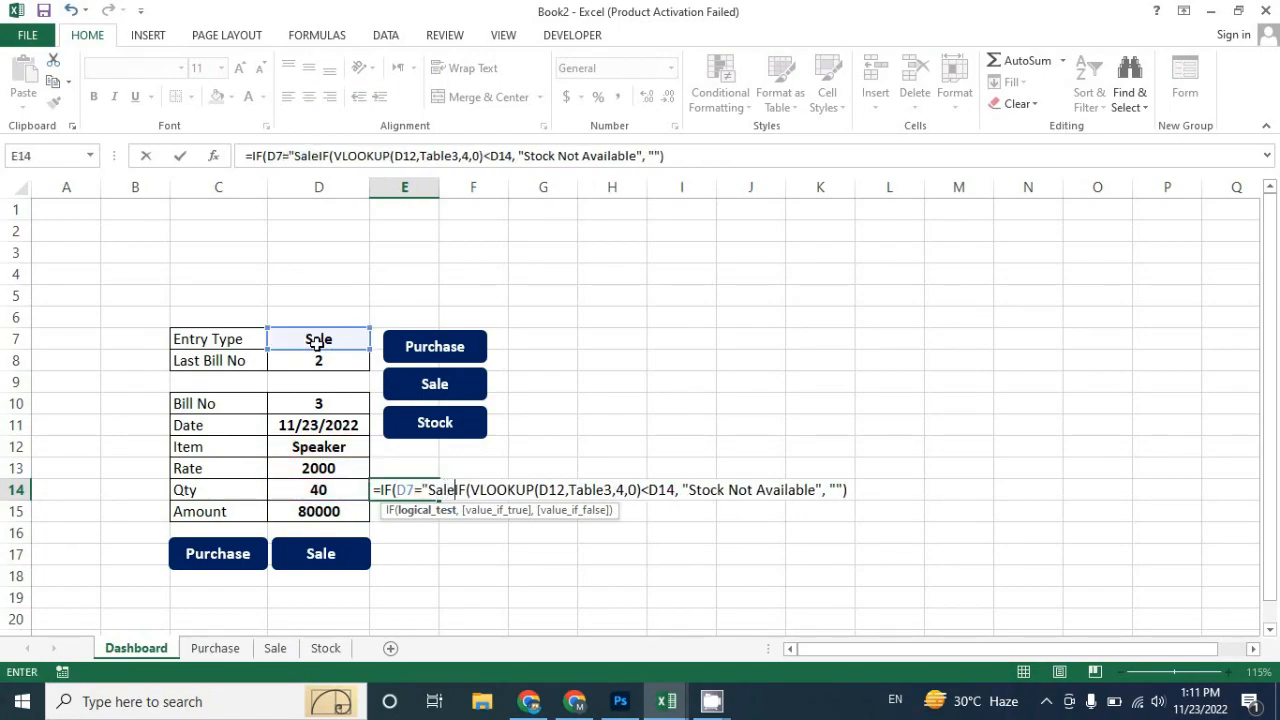
pyautogui.write('",')
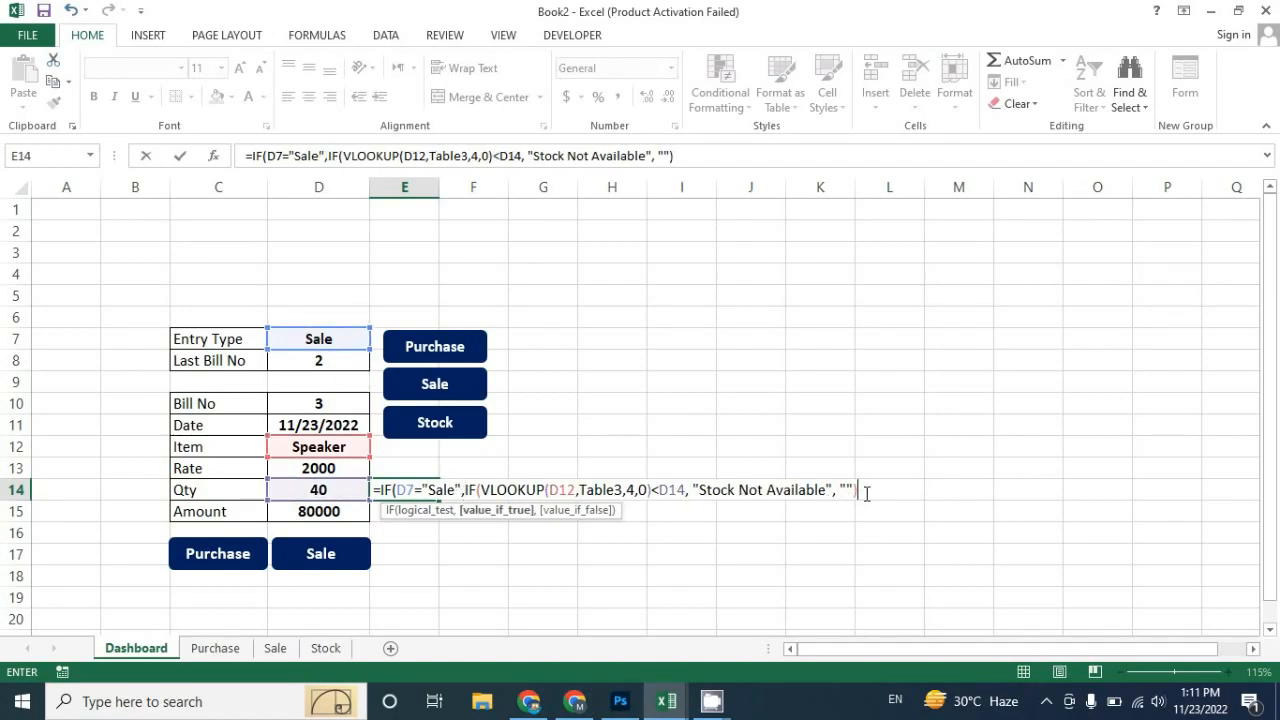
pyautogui.write(',')
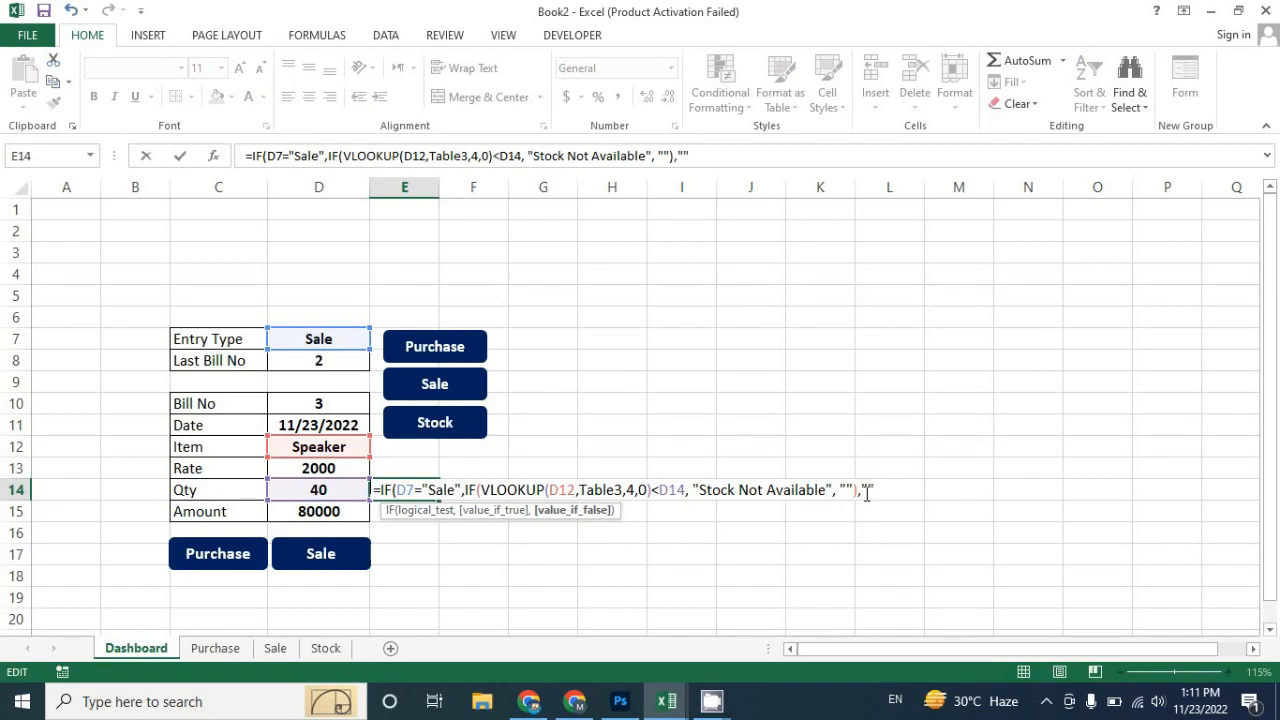
pyautogui.write('"")')
pyautogui.press('Return')
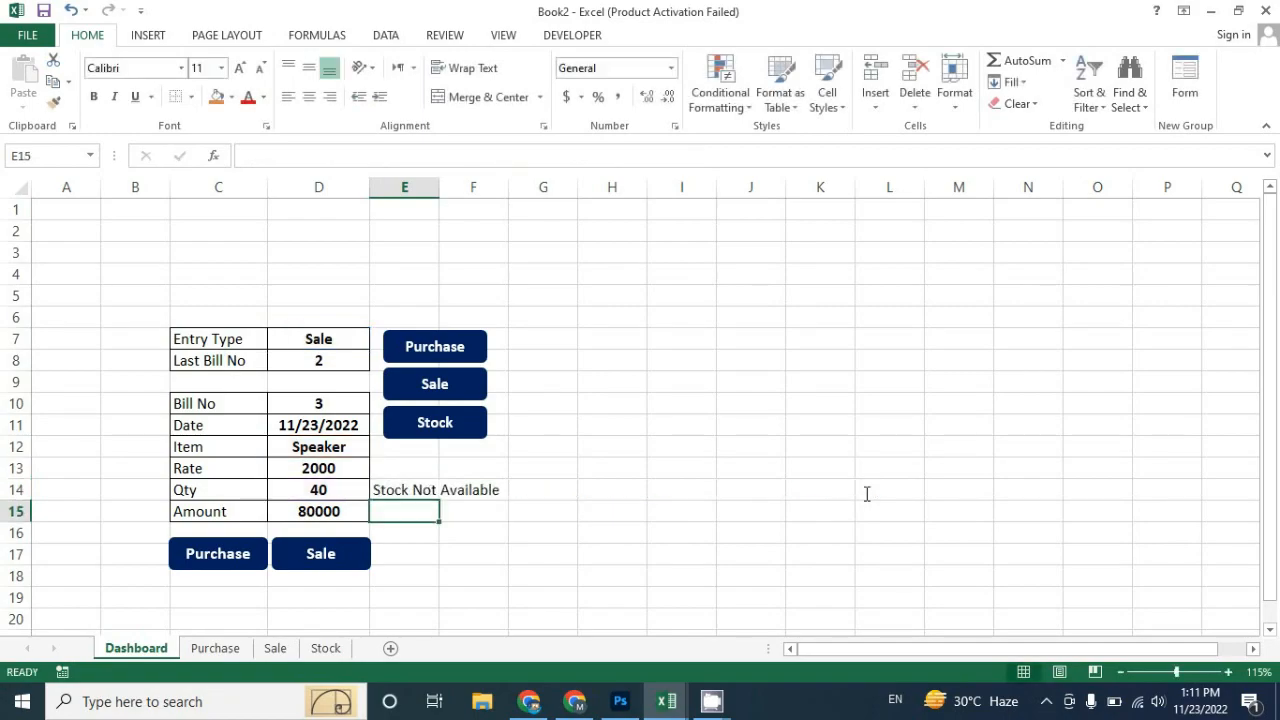
# Step: Select Sale as the Entry Type in D7 and review the arguments of the nested IF formula in E14
pyautogui.click(334, 340)
pyautogui.click(377, 340)
pyautogui.click(341, 372)
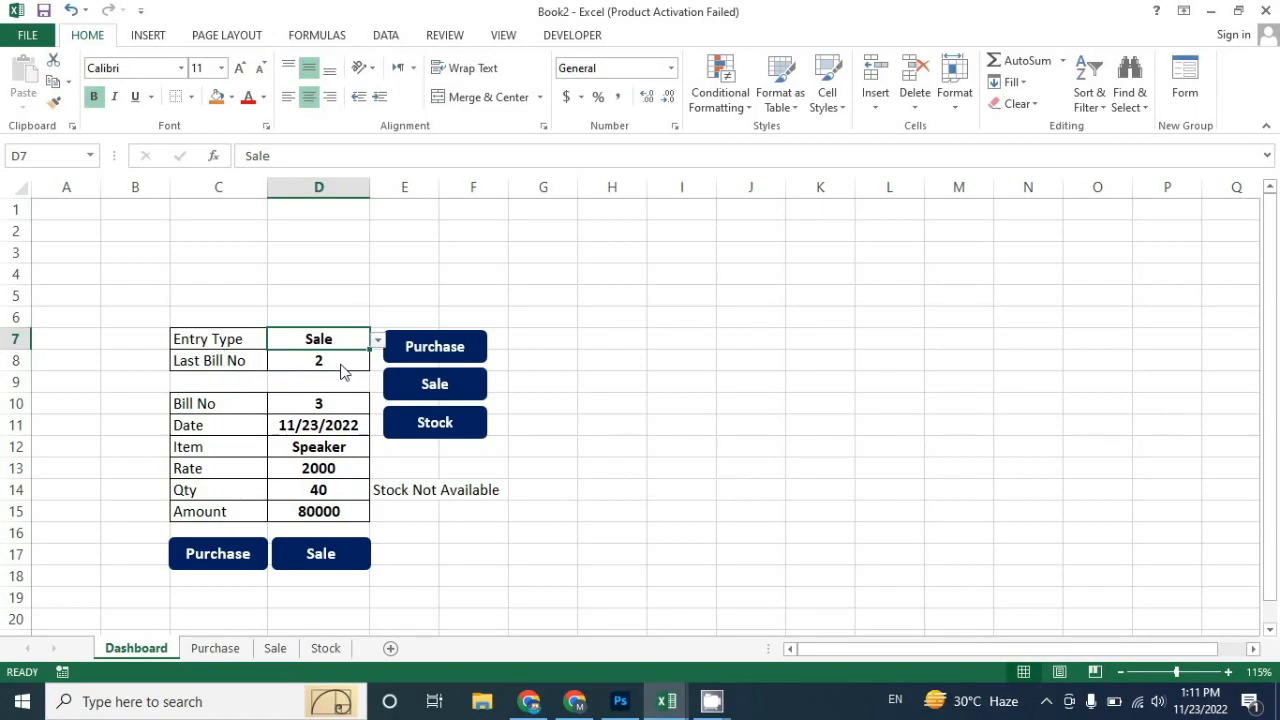
pyautogui.doubleClick(392, 490)
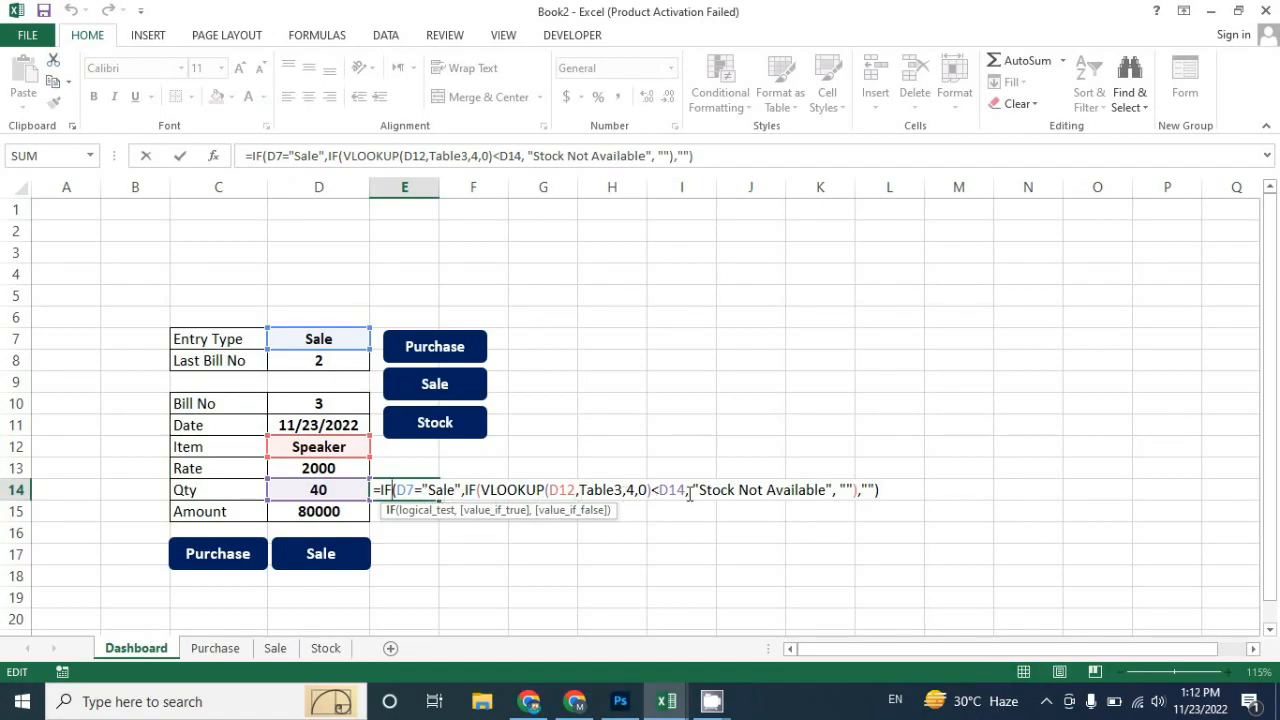
pyautogui.click(862, 492)
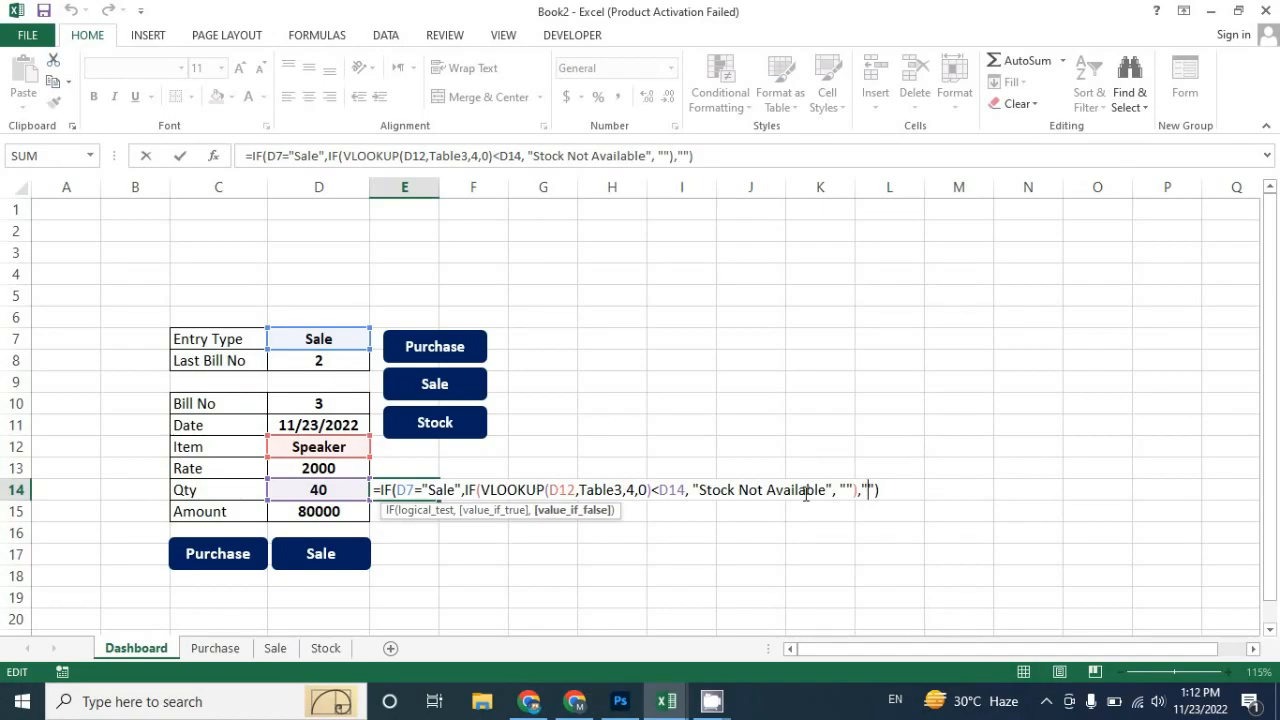
pyautogui.click(884, 496)
pyautogui.press('Return')
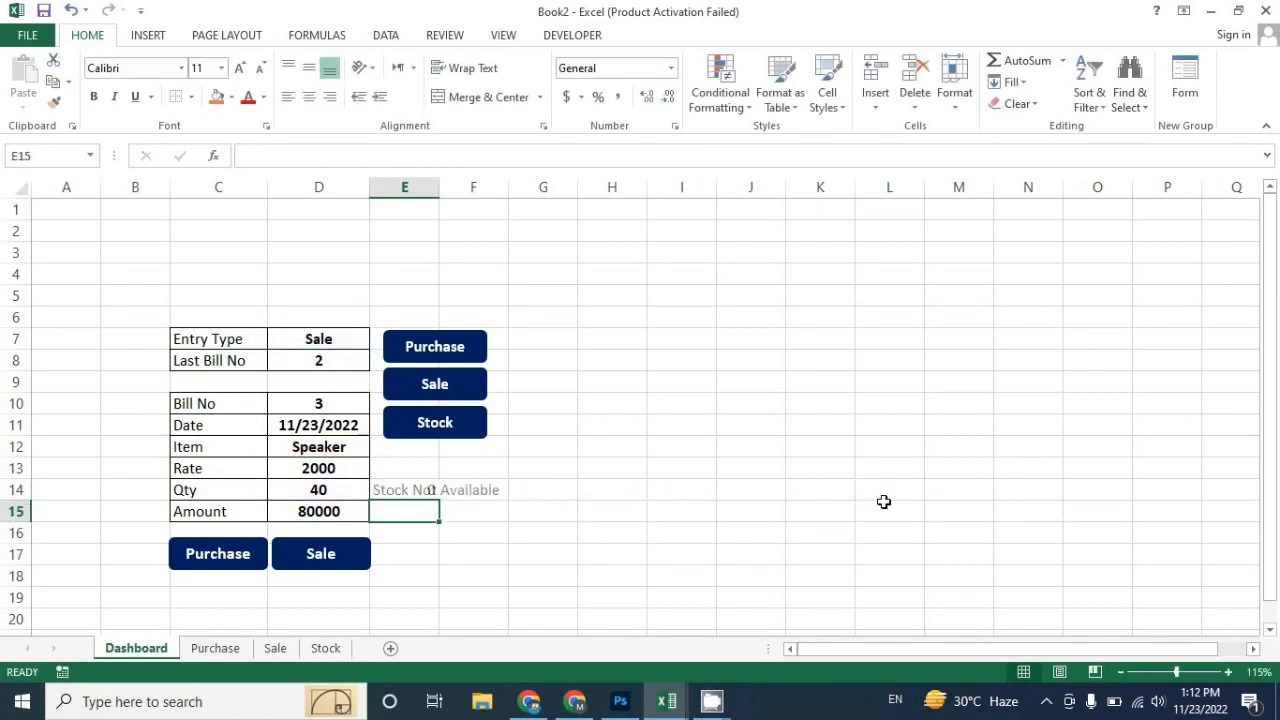
# Step: Test the nested stock check for a sale by setting the Qty in D14 to 30
pyautogui.click(358, 493)
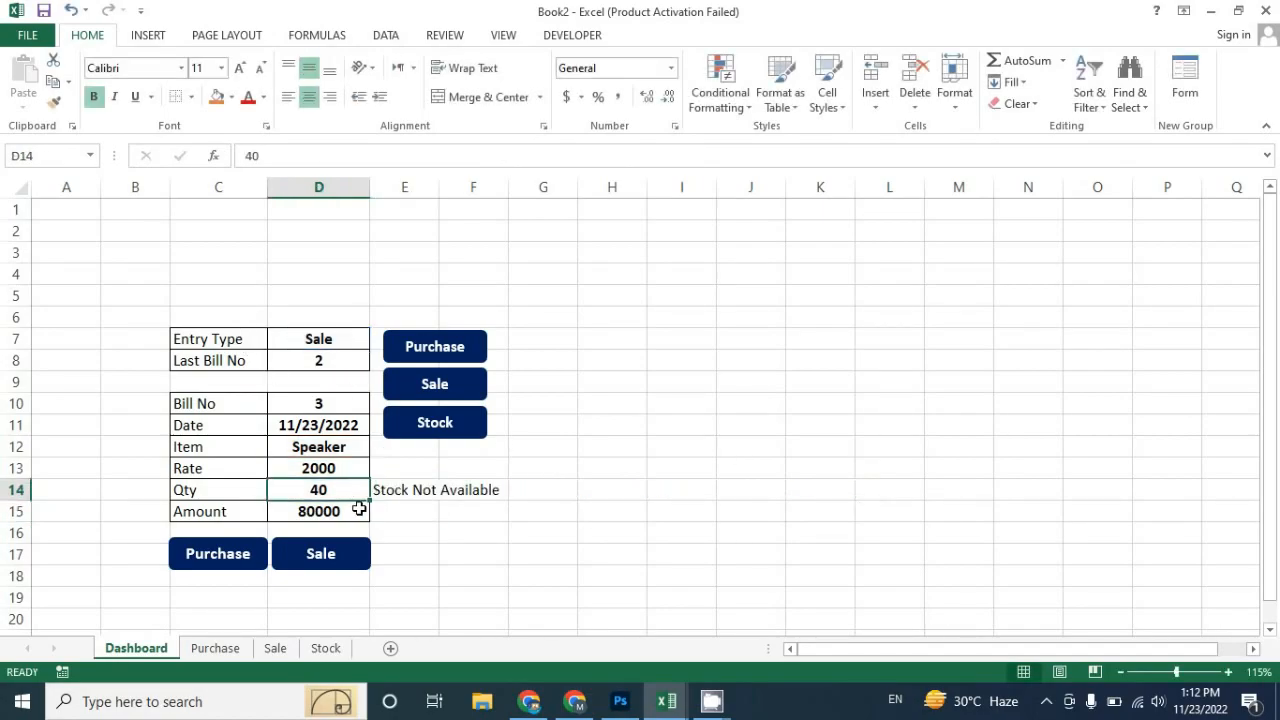
pyautogui.write('30')
pyautogui.press('Return')
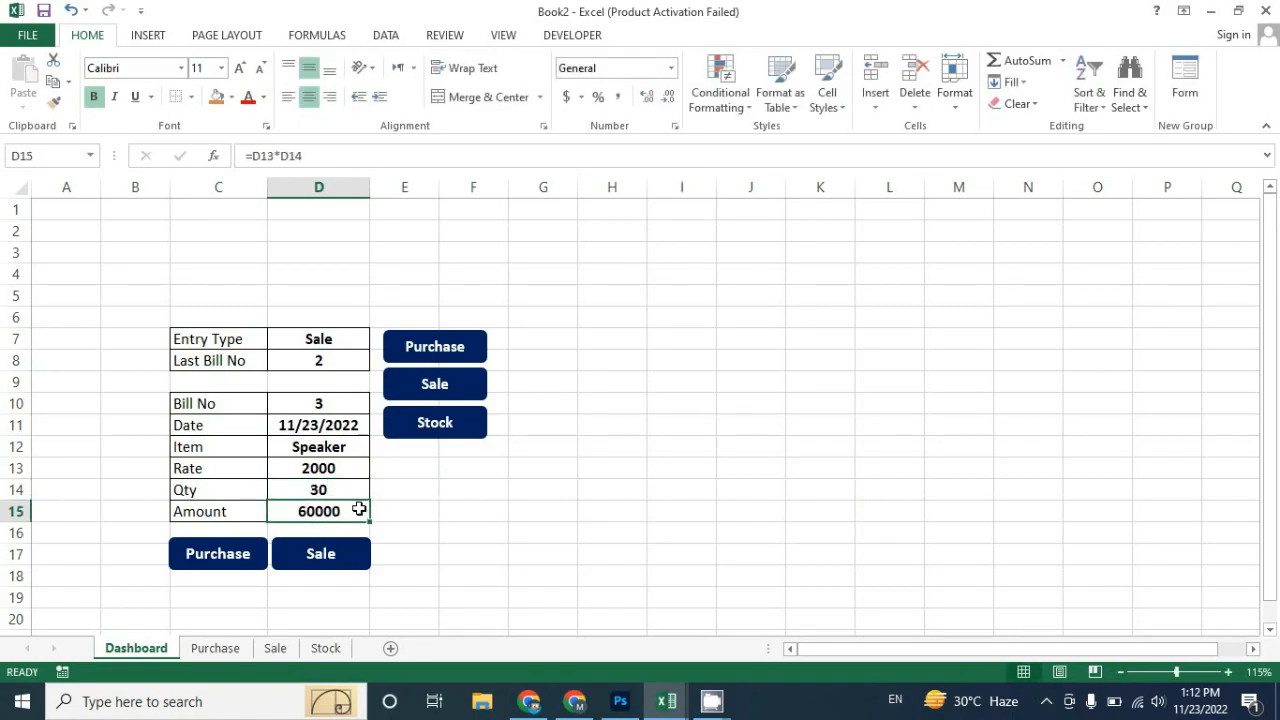
pyautogui.click(405, 497)
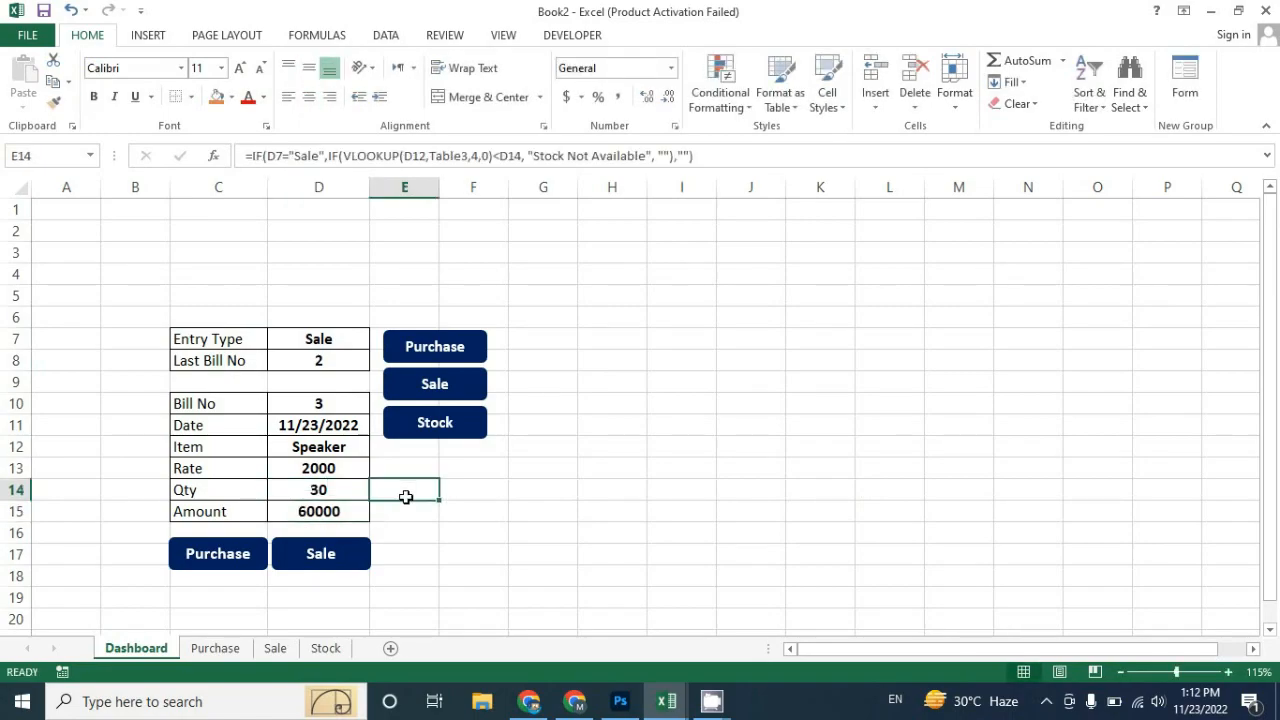
# Step: Set the Qty in D14 to 40 to test the stock warning above the available stock
pyautogui.click(340, 489)
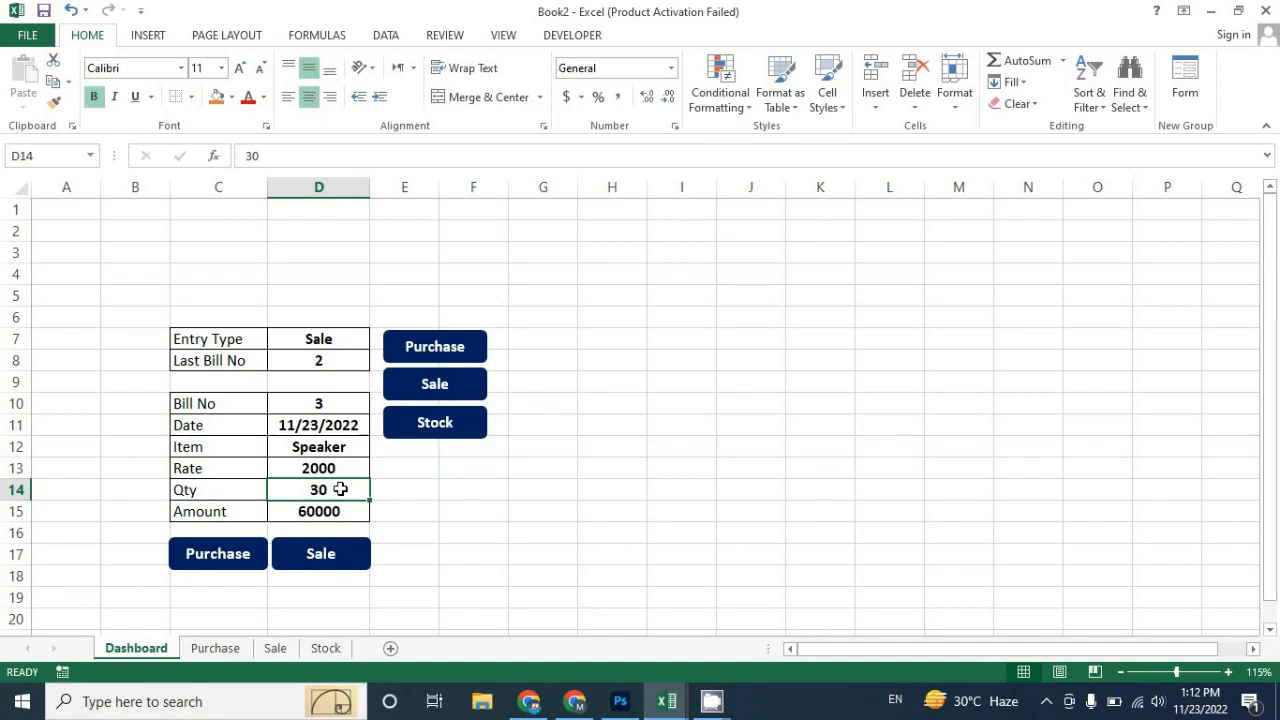
pyautogui.write('40]')
pyautogui.press('Return')
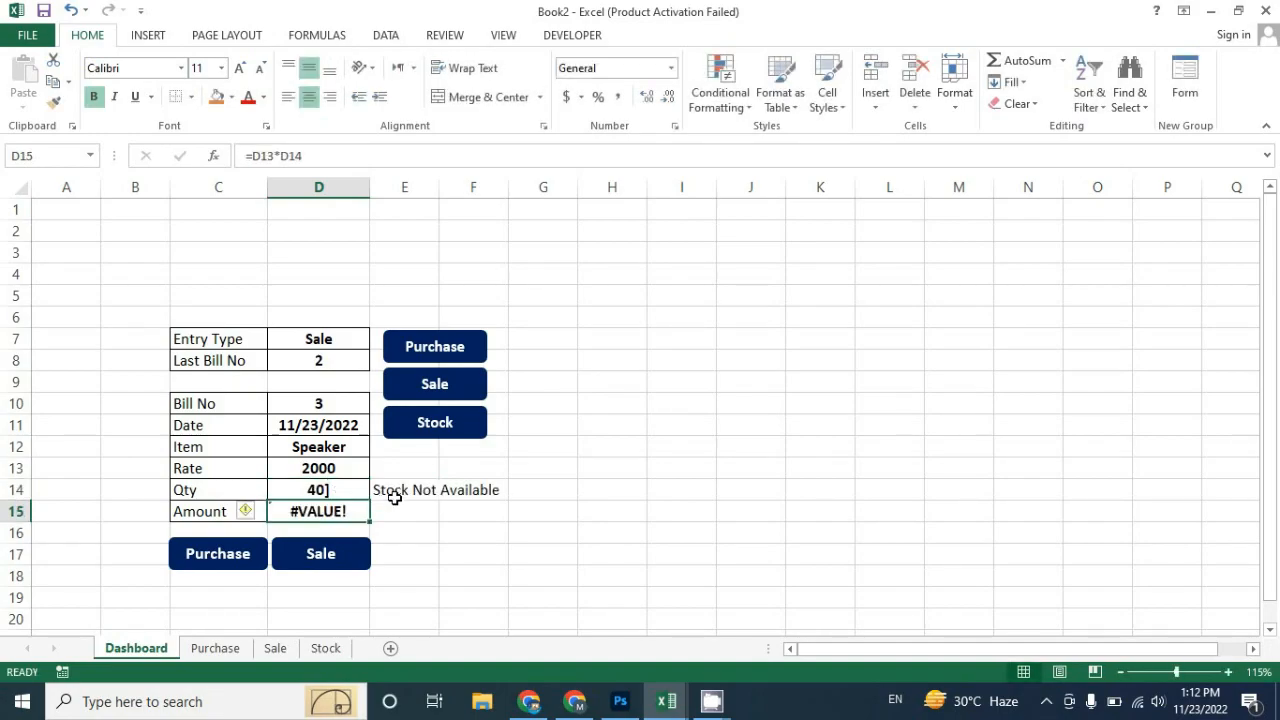
pyautogui.doubleClick(355, 489)
pyautogui.press('BackSpace')
pyautogui.press('Return')
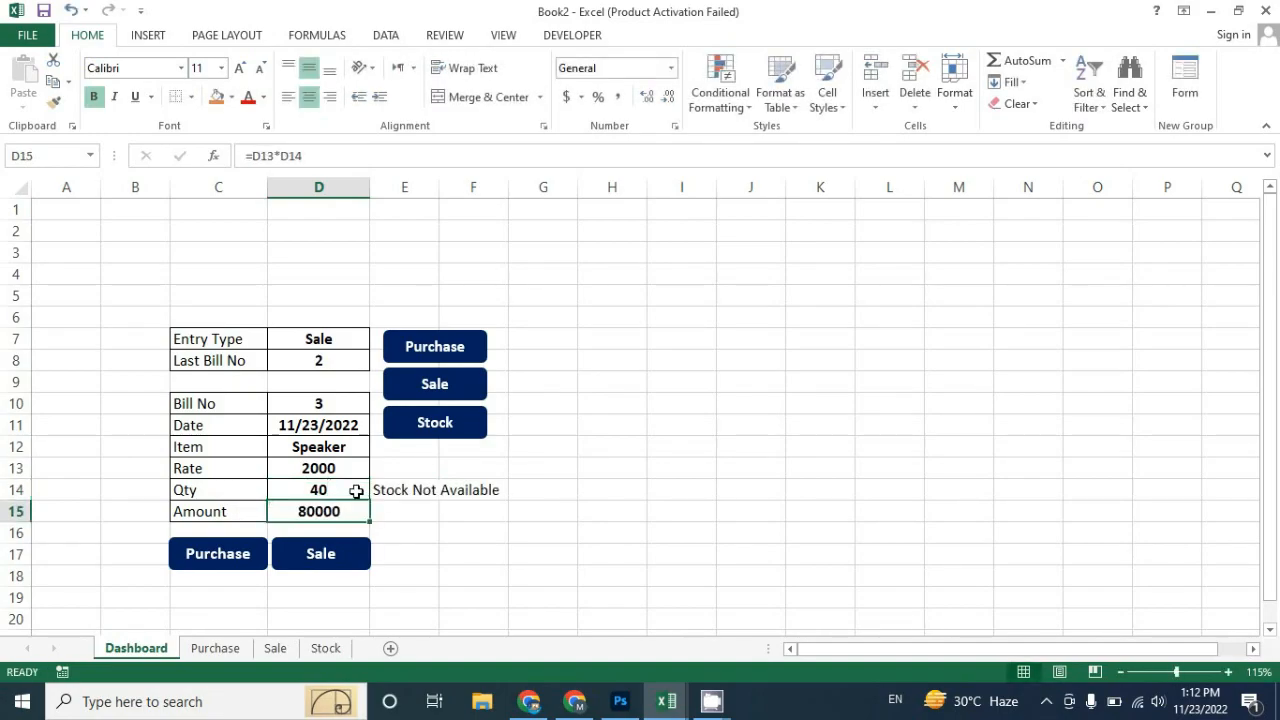
# Step: Format the stock warning in E14 as bold red text
pyautogui.click(398, 487)
pyautogui.click(248, 97)
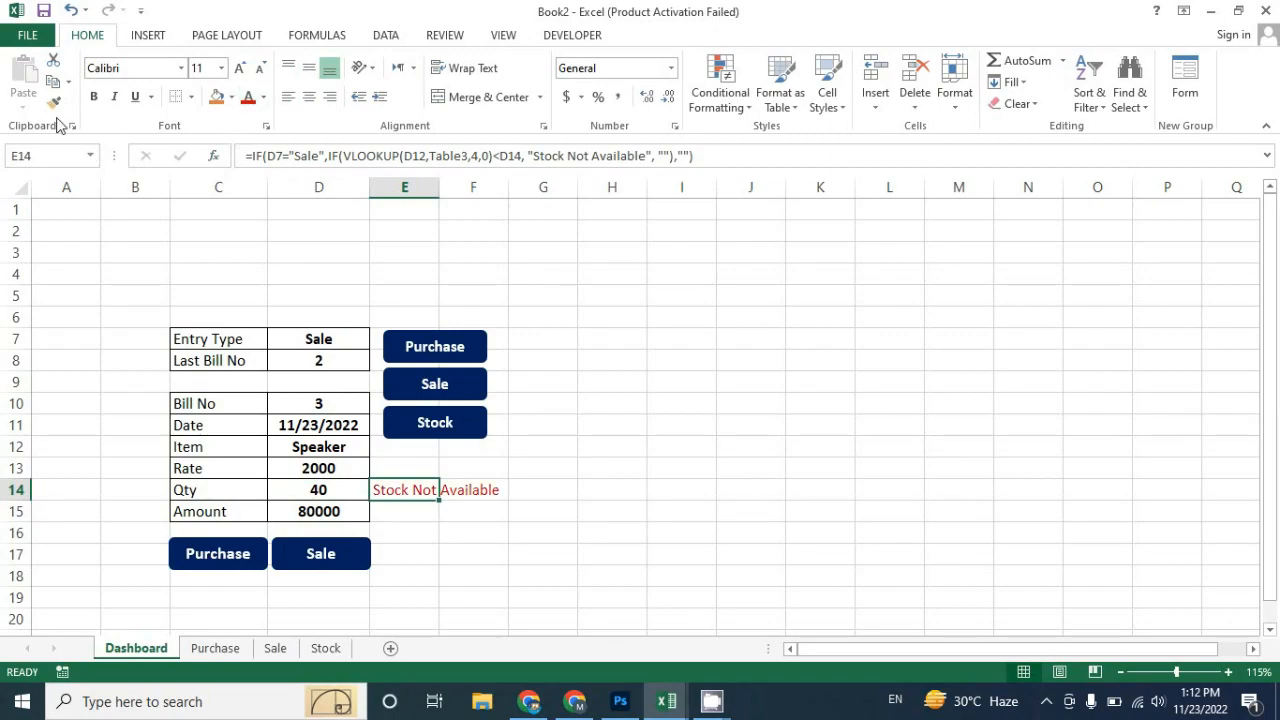
pyautogui.click(93, 100)
pyautogui.click(480, 570)
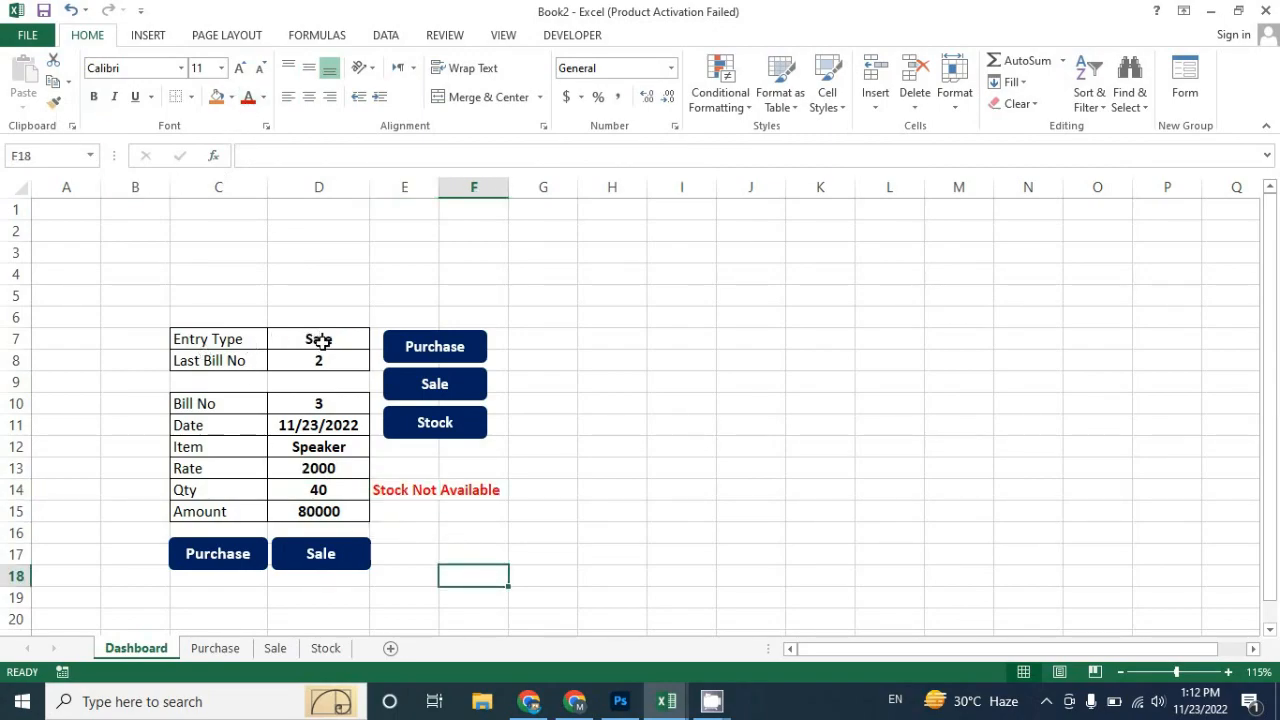
# Step: Hide the gridlines on the Dashboard sheet
pyautogui.click(504, 37)
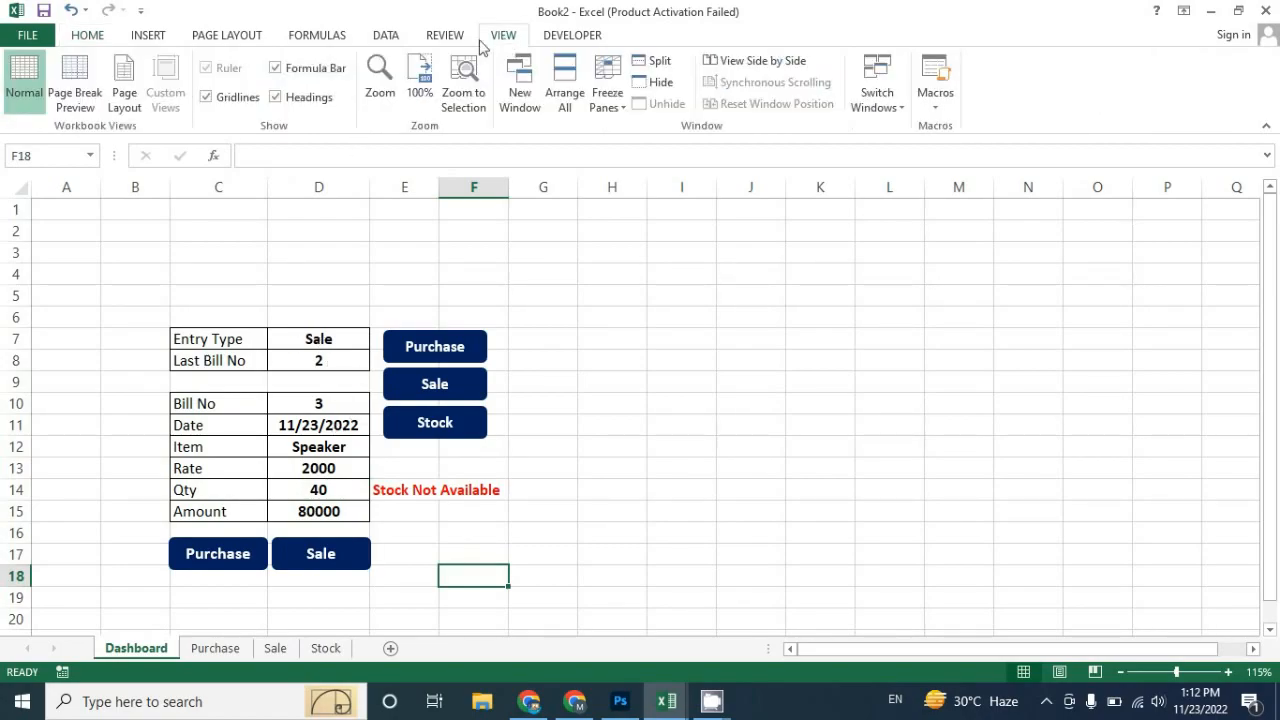
pyautogui.click(234, 100)
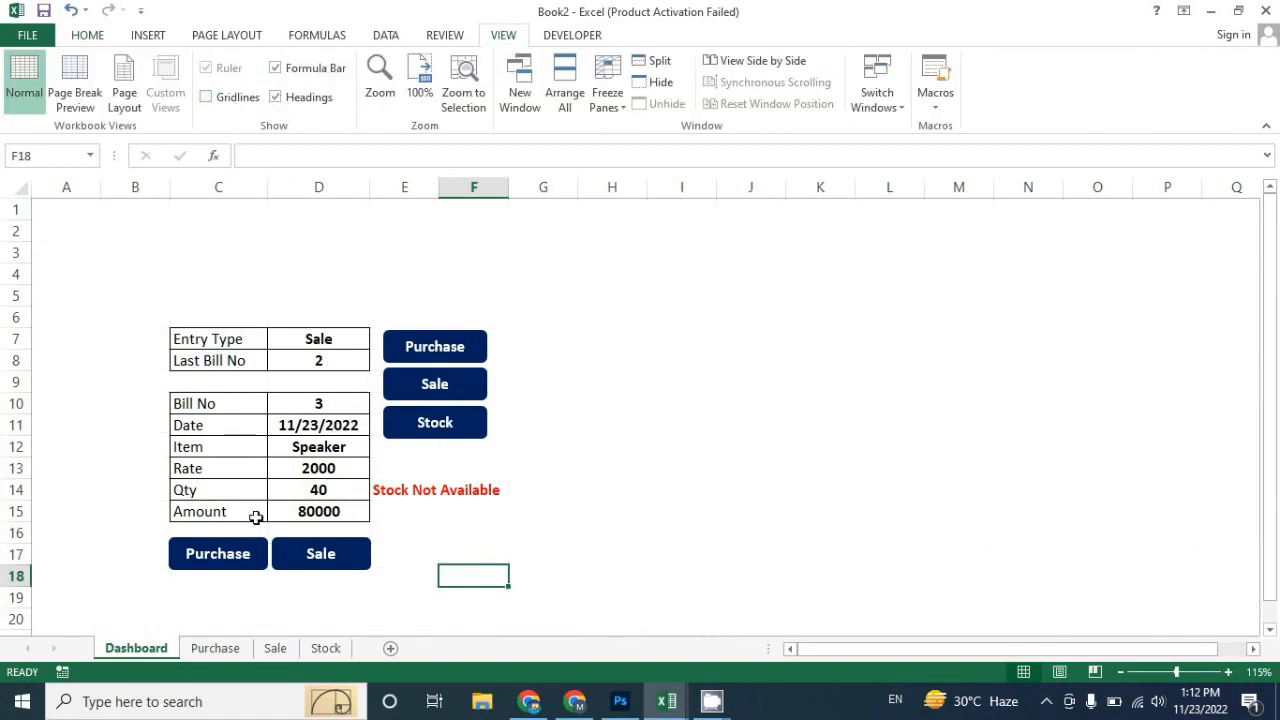
pyautogui.click(566, 410)
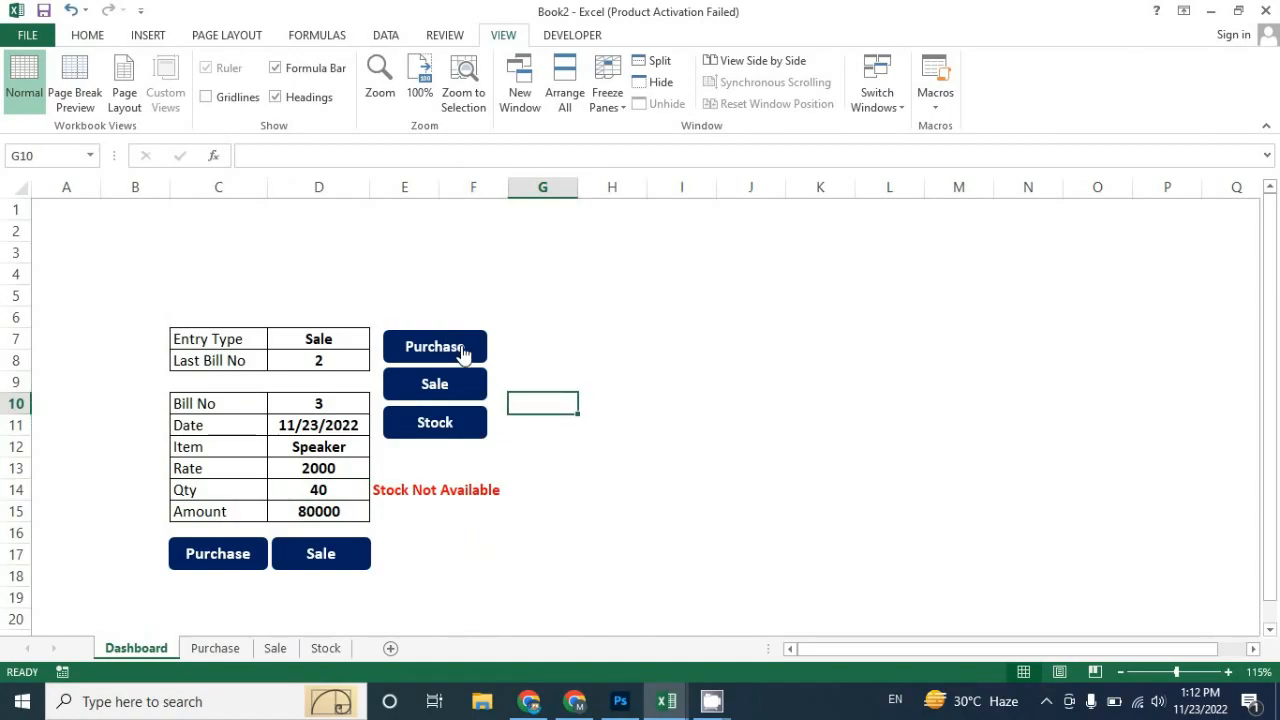
# Step: Merge and center cells C4:F4 above the entry form and enter the title "Stock Managemnt System"
pyautogui.moveTo(180, 276); pyautogui.dragTo(505, 280)
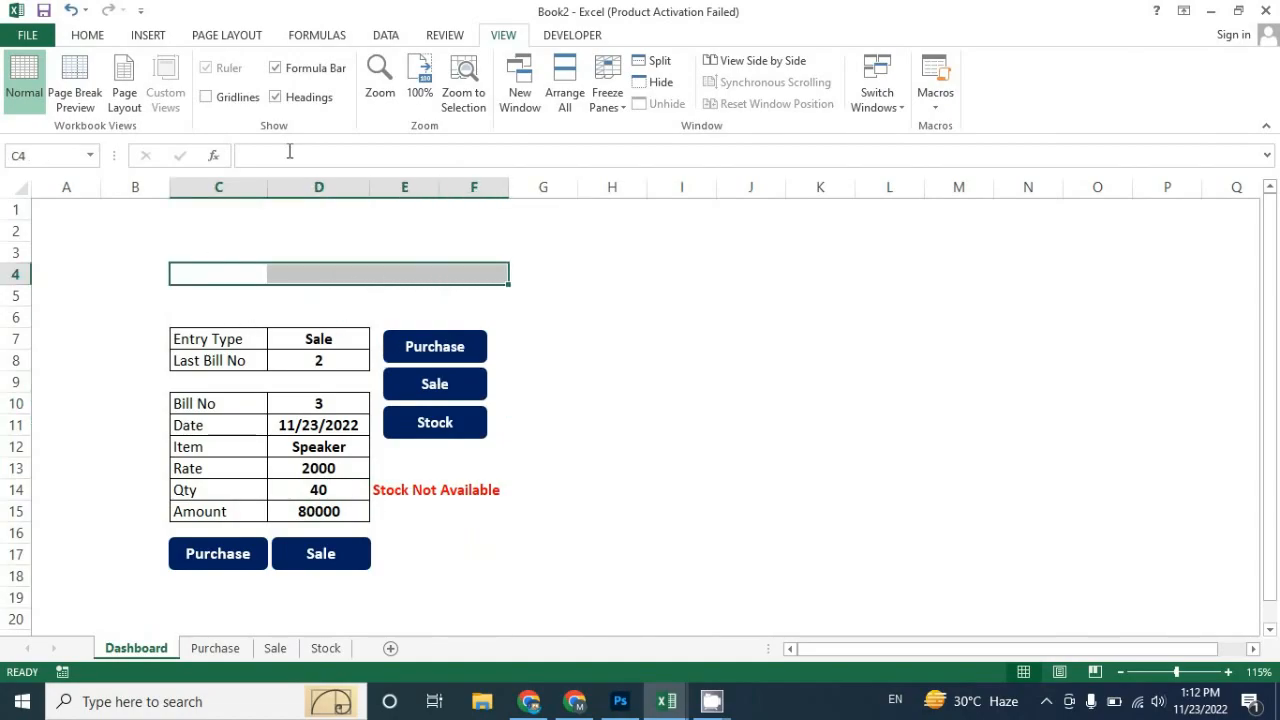
pyautogui.click(87, 35)
pyautogui.click(452, 103)
pyautogui.write('St')
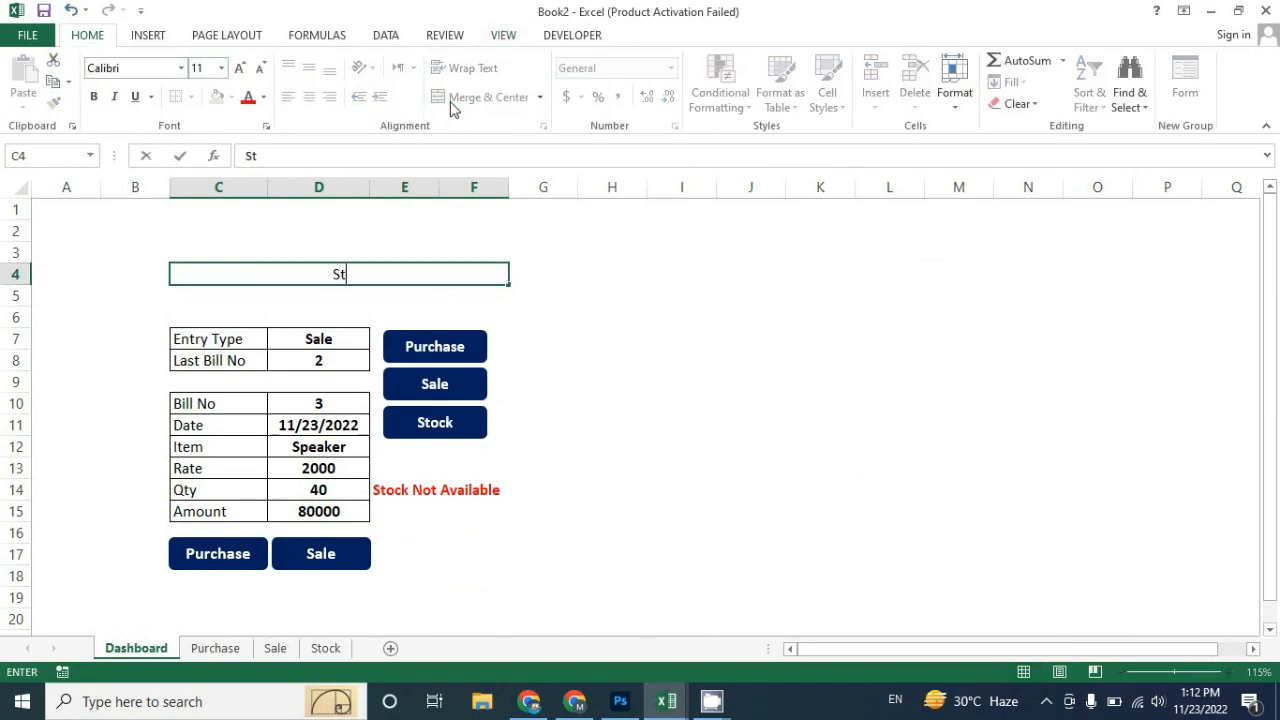
pyautogui.write('ock Managemnt ')
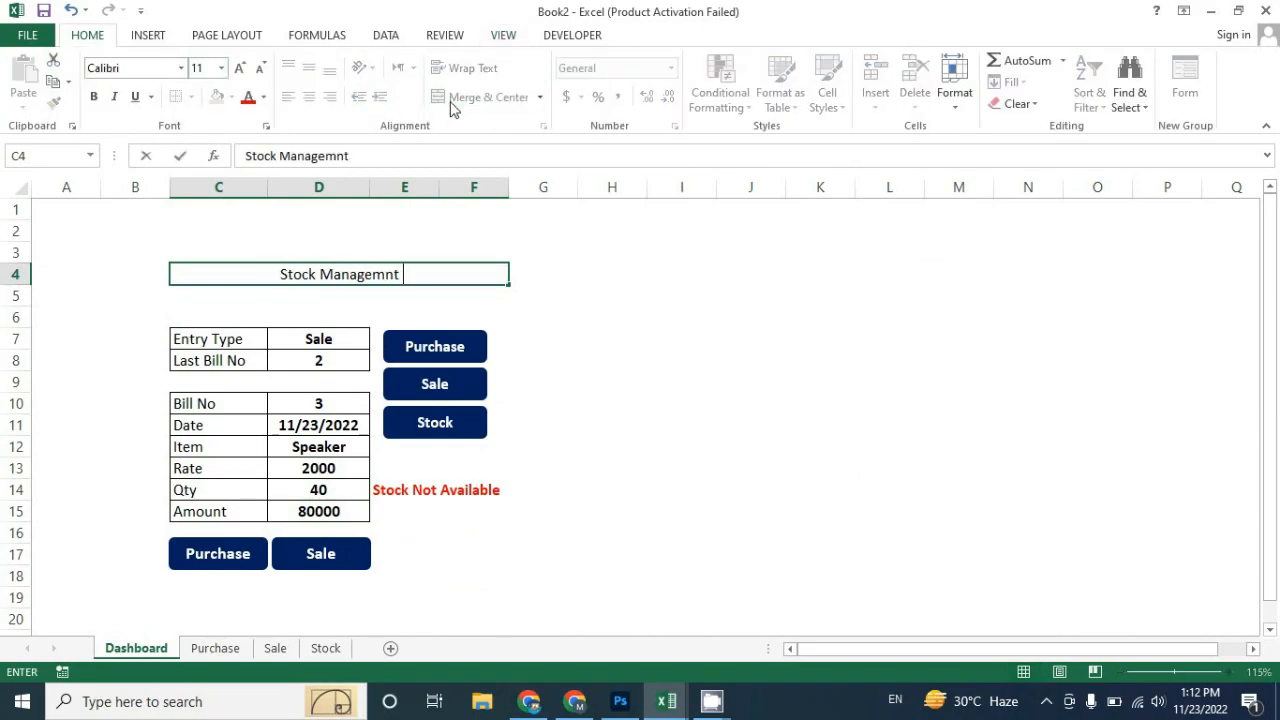
pyautogui.write('System')
pyautogui.press('Tab')
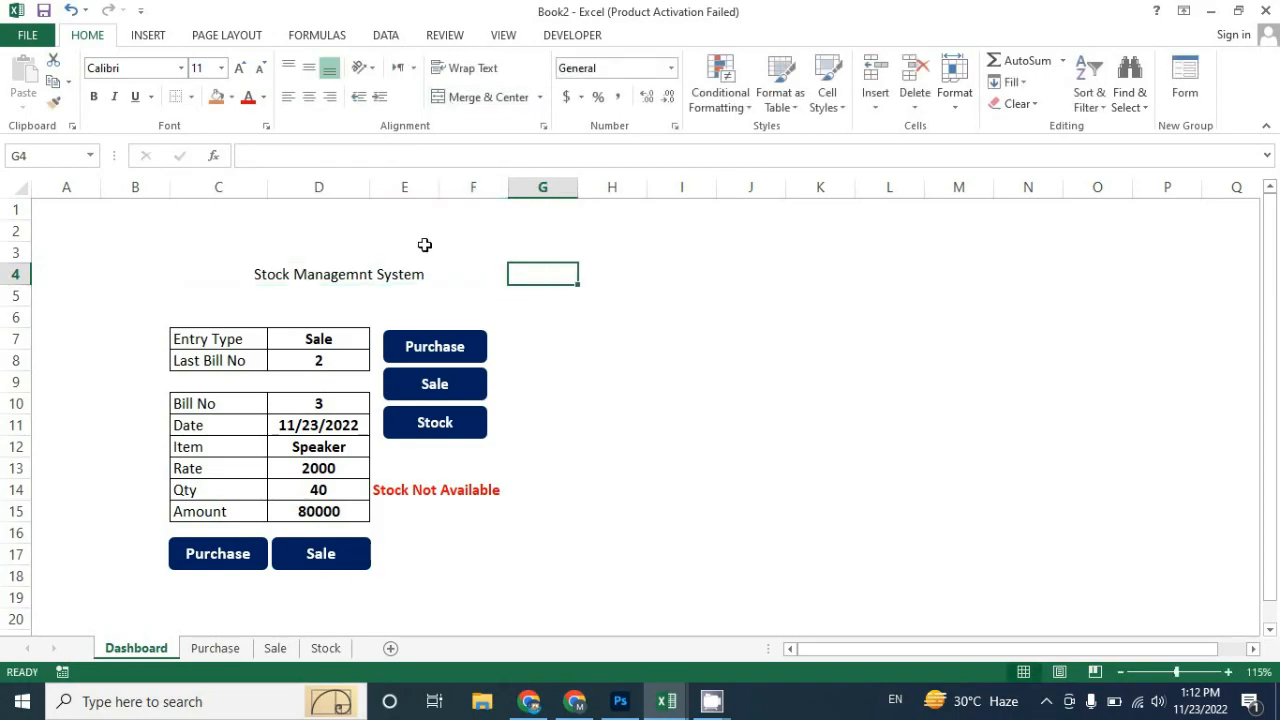
# Step: Format the Dashboard title in C4 as bold red text at font size 18
pyautogui.click(405, 275)
pyautogui.click(93, 97)
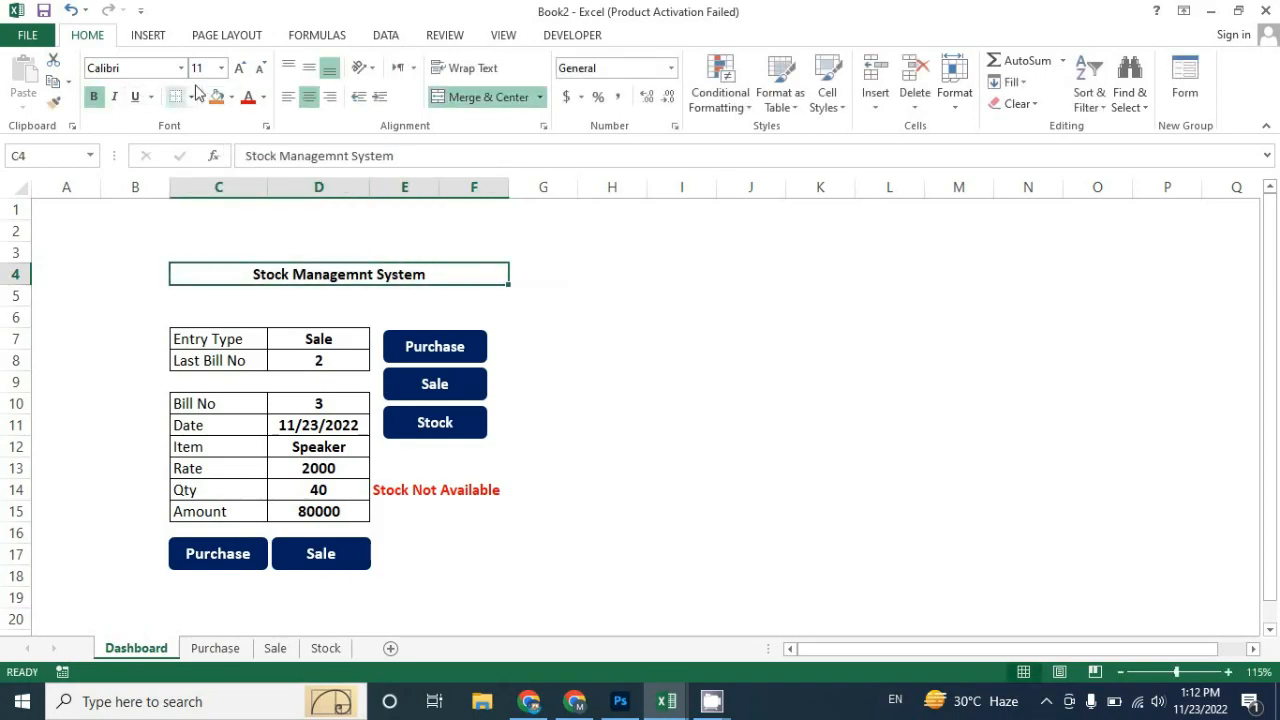
pyautogui.click(239, 70)
pyautogui.click(239, 70)
pyautogui.click(239, 70)
pyautogui.click(239, 70)
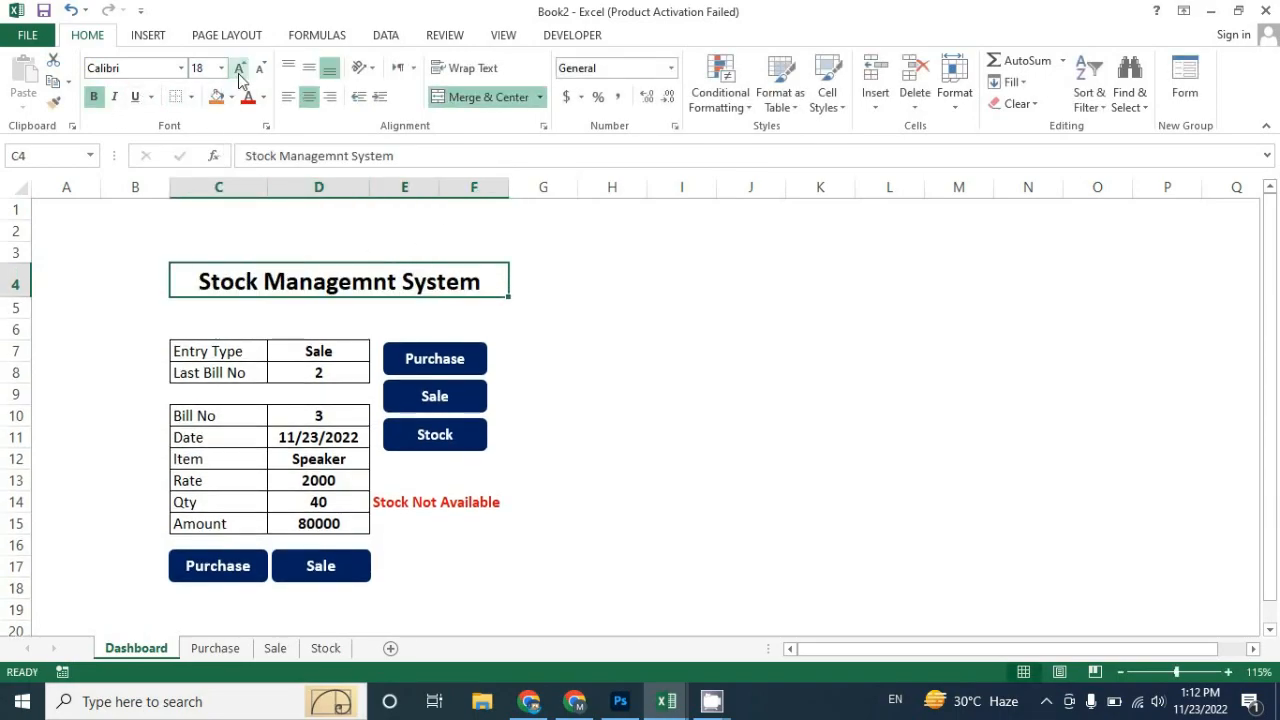
pyautogui.click(249, 100)
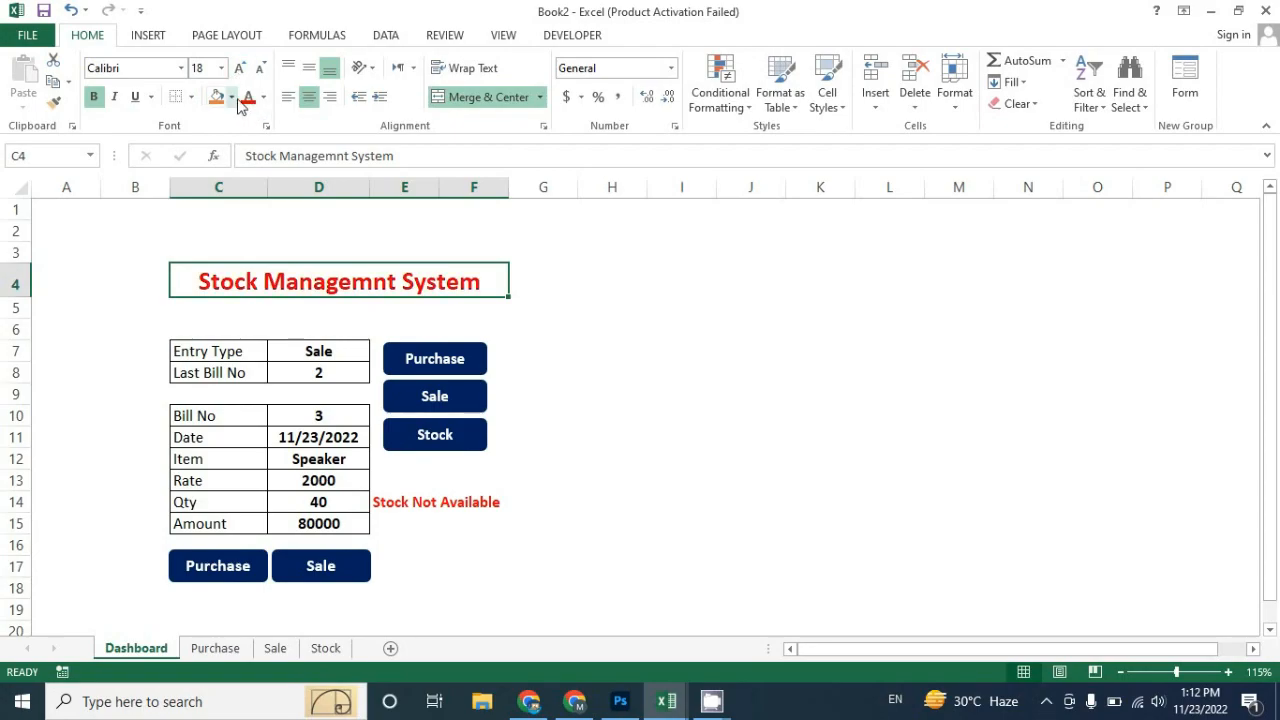
# Step: Fill the merged title cell in row 4 with light gray
pyautogui.click(232, 100)
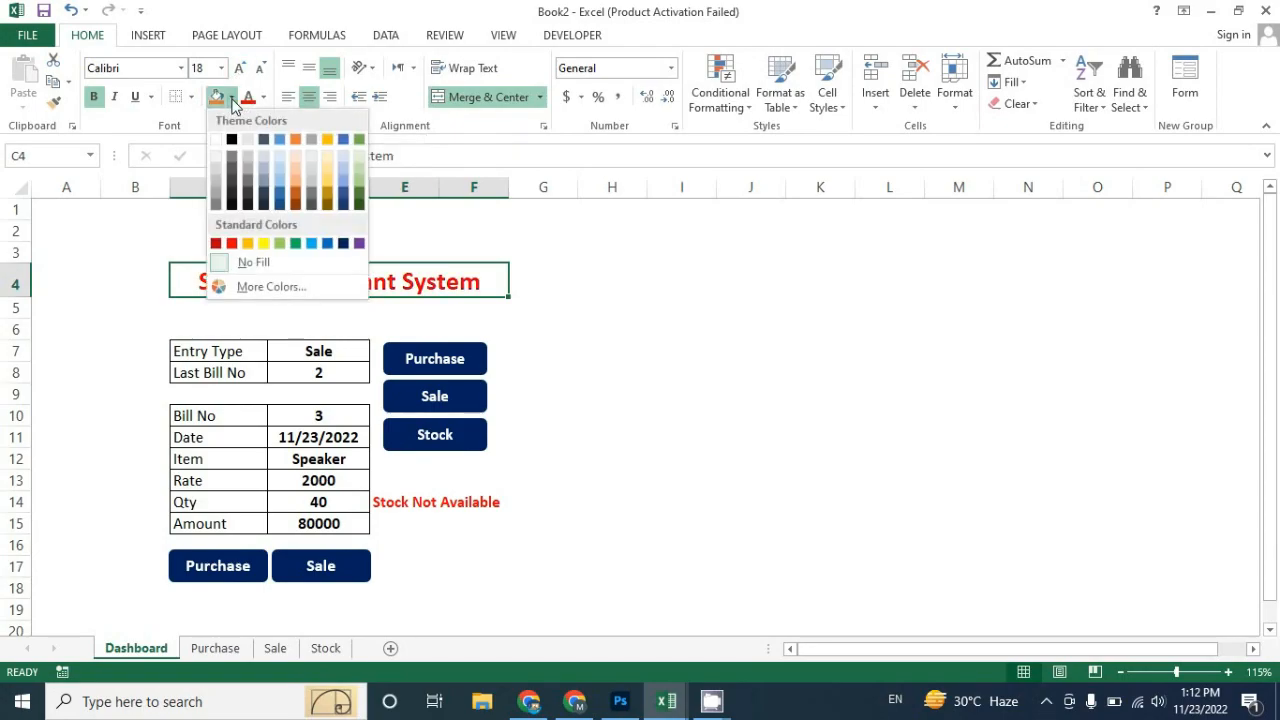
pyautogui.click(216, 155)
pyautogui.click(597, 360)
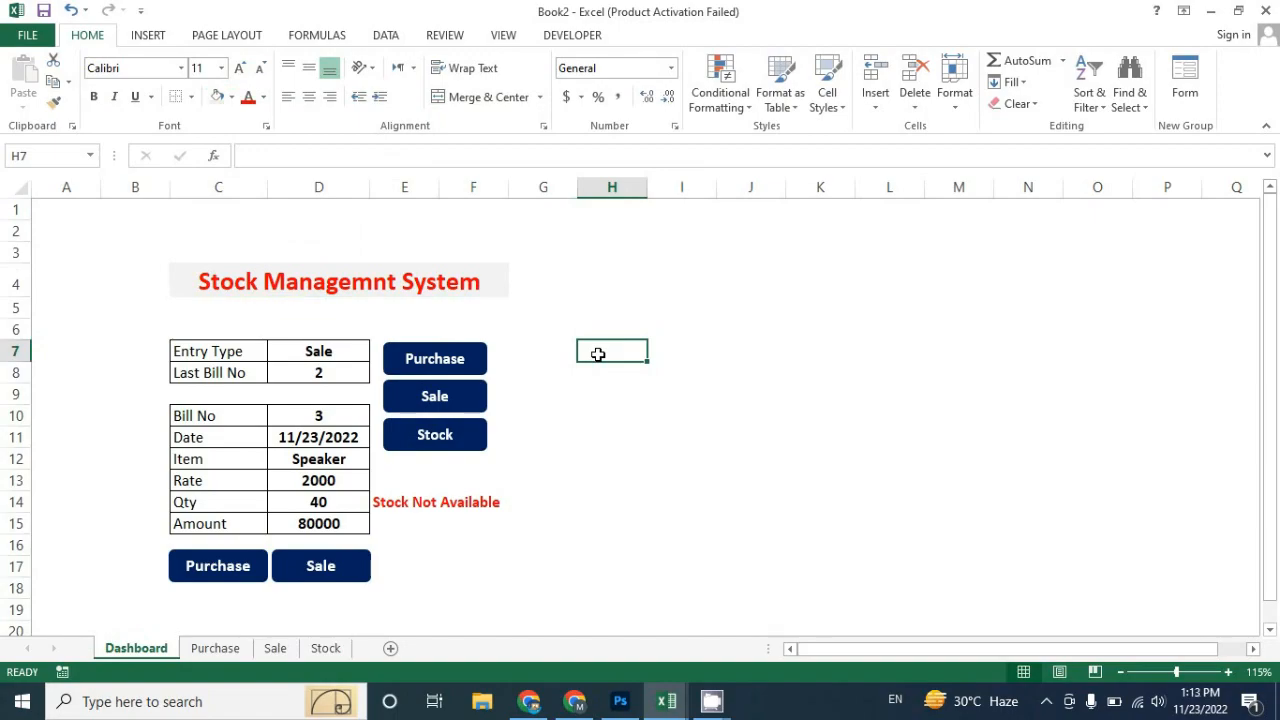
# Step: Look through the Purchase, Sale and Stock sheets and return to the Dashboard sheet
pyautogui.click(215, 648)
pyautogui.click(275, 648)
pyautogui.click(319, 655)
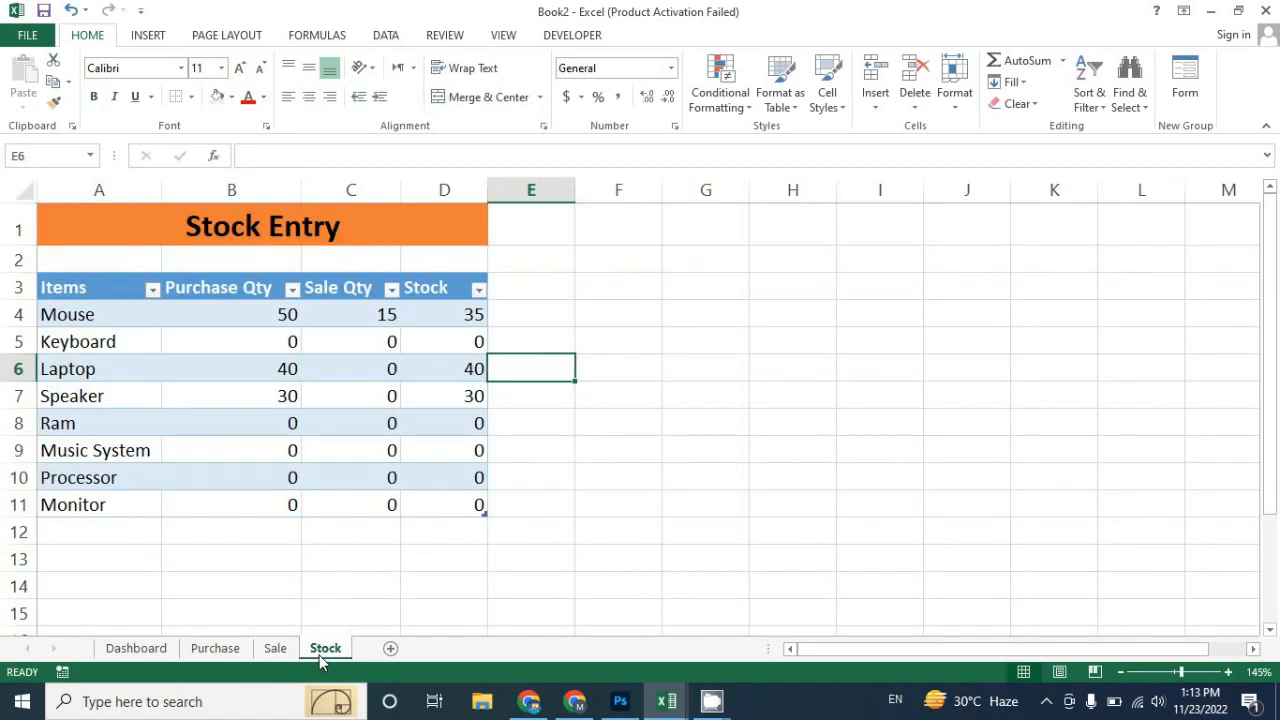
pyautogui.click(226, 660)
pyautogui.click(160, 650)
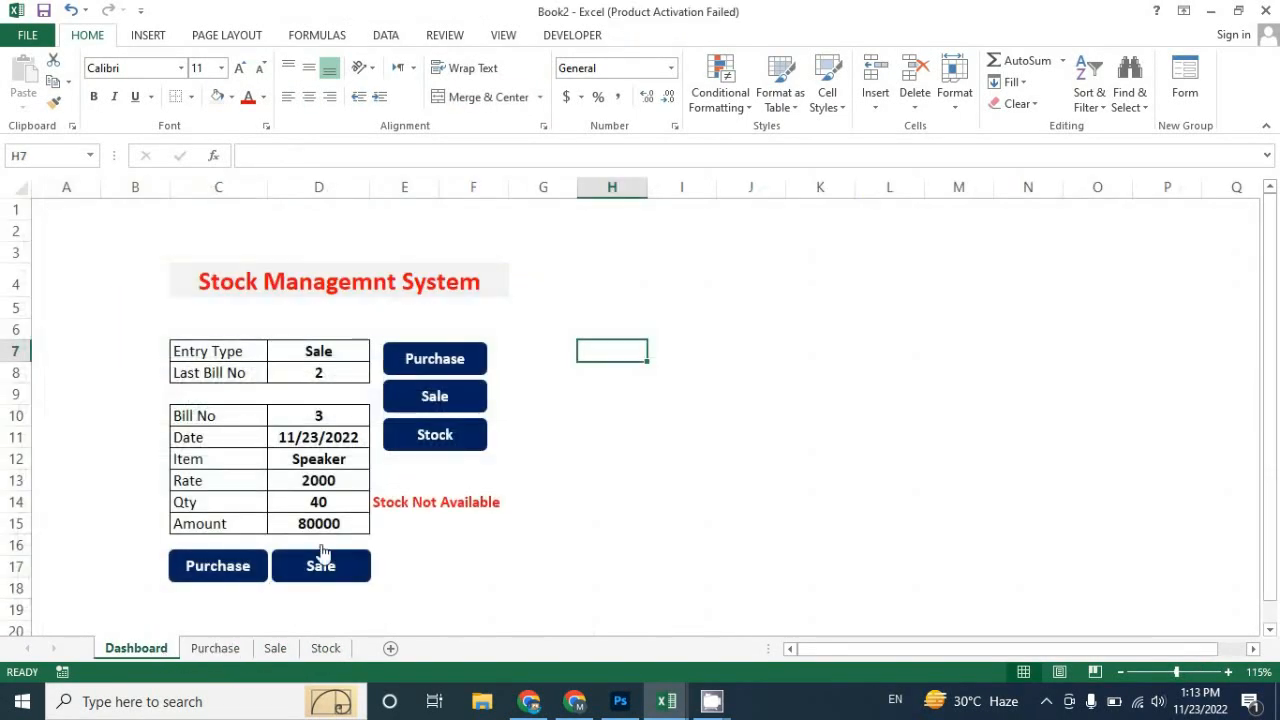